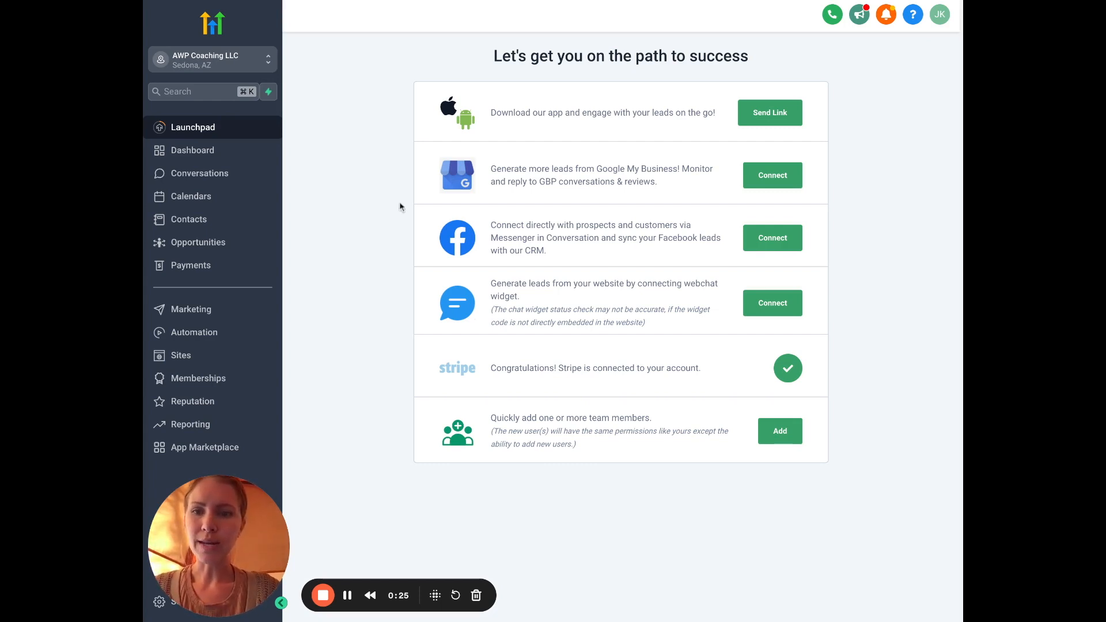
Go to Sites and open the Forms builder list
left_click(205, 362)
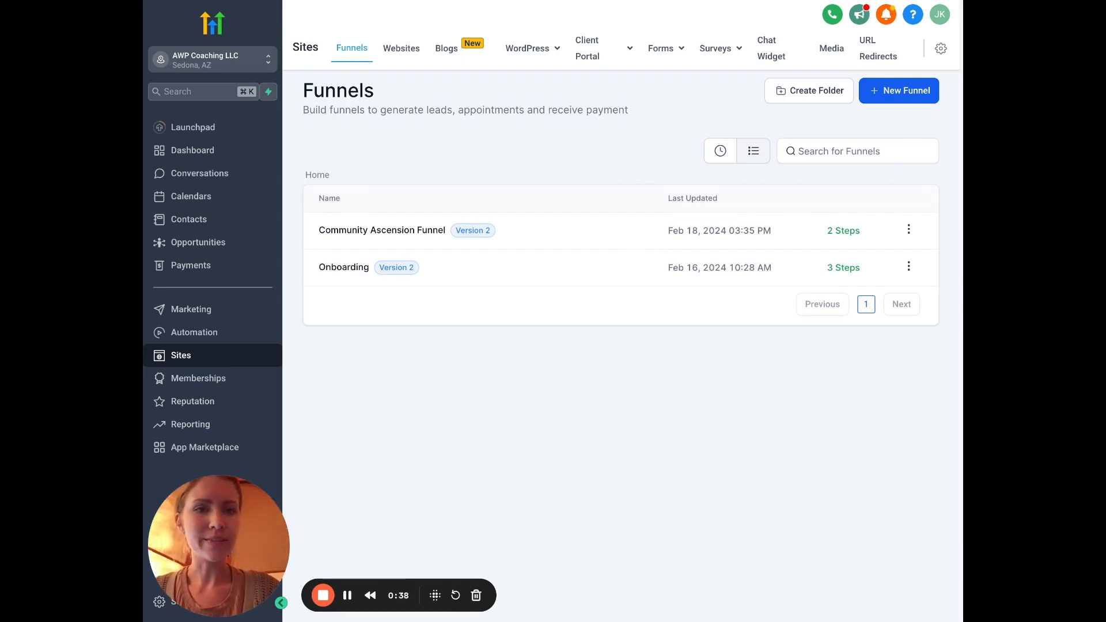
mouse_move(671, 51)
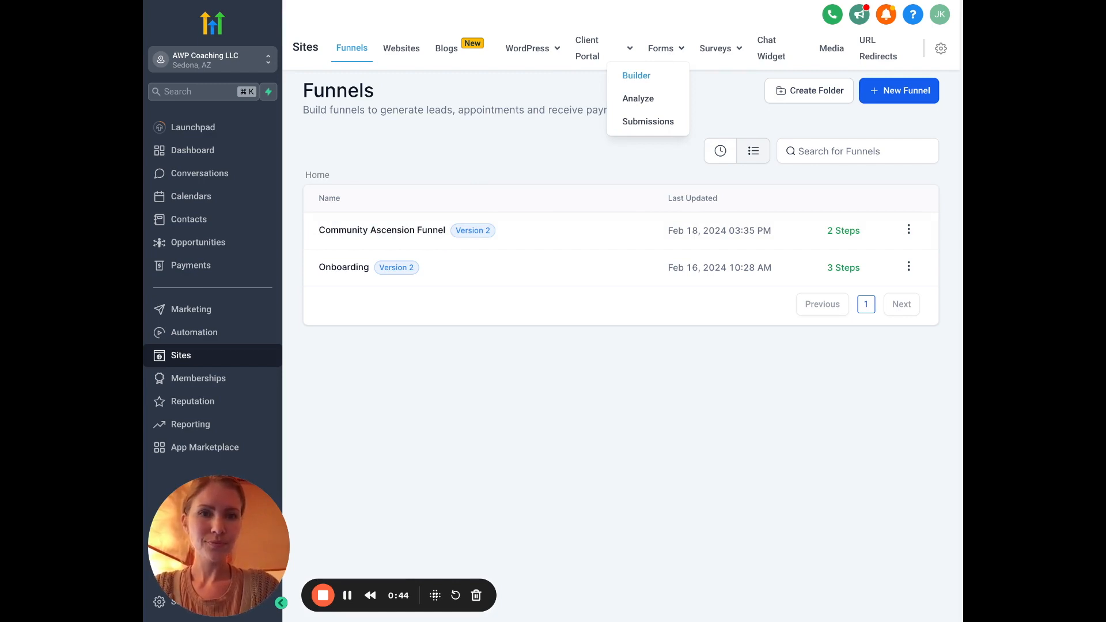
left_click(637, 75)
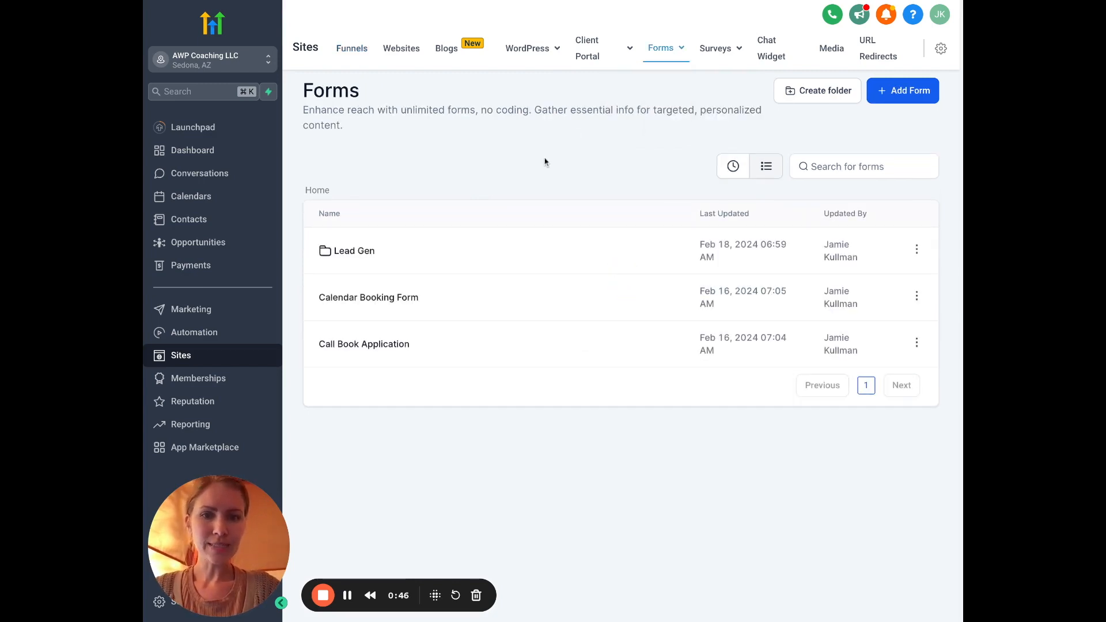
Create a forms folder named 'Podcast' and open it
left_click(806, 93)
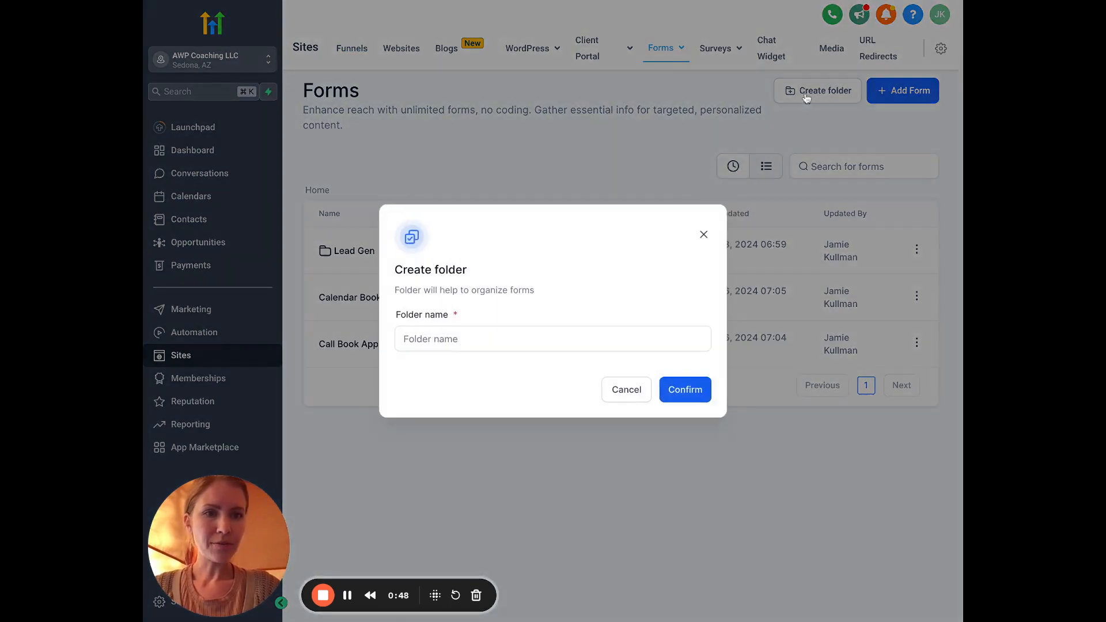
left_click(518, 340)
type("Podcast")
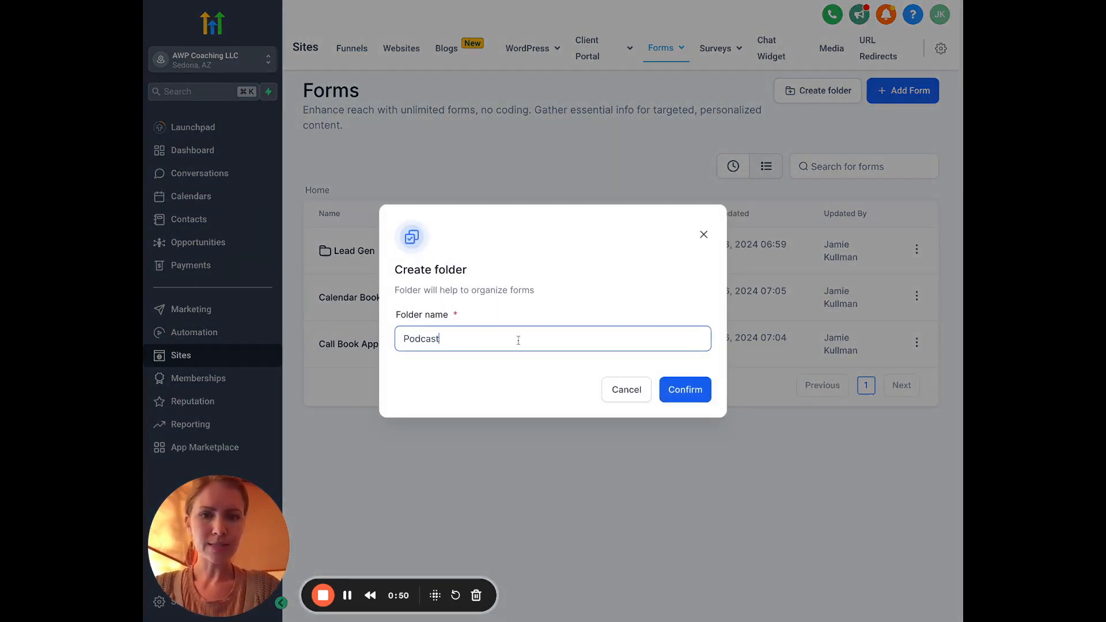
left_click(690, 394)
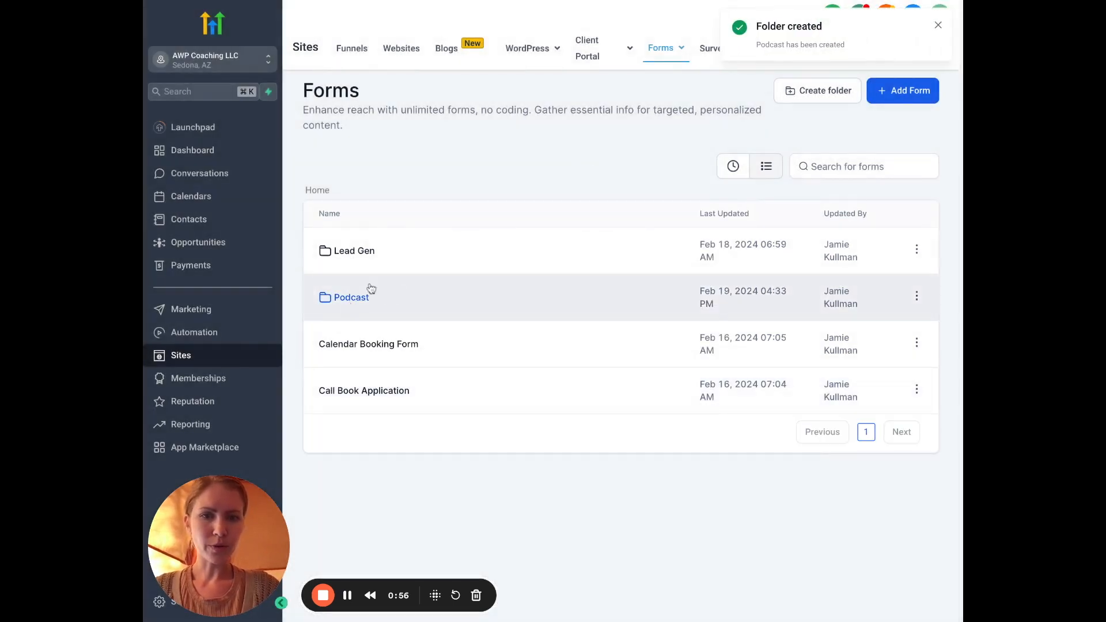
left_click(350, 299)
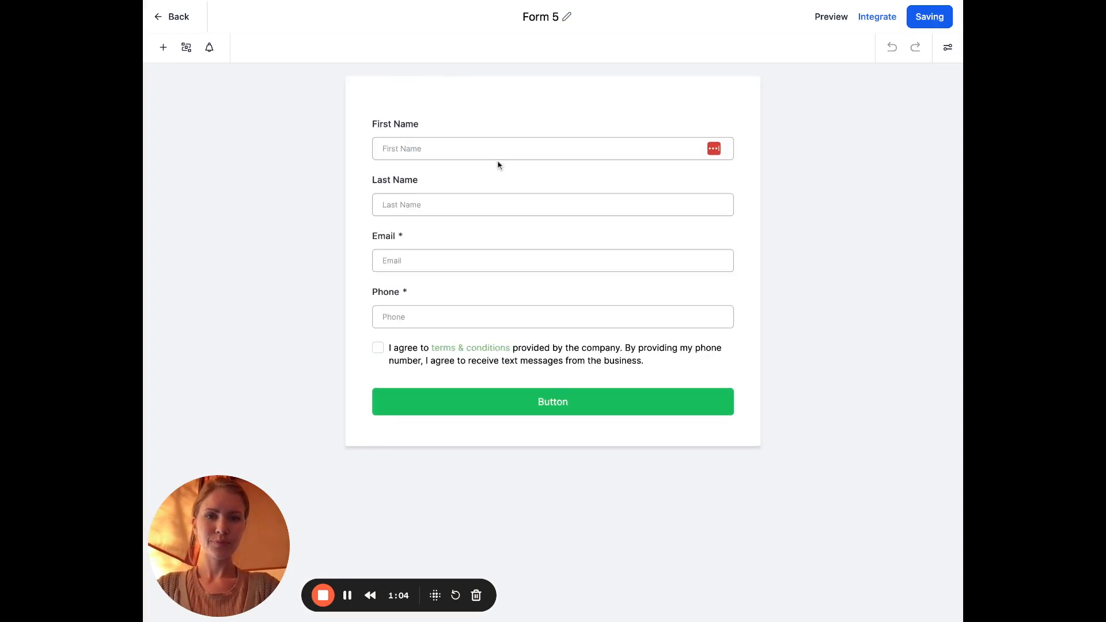
Rename the new form from 'Form 5' to 'AWP Guest Application'
left_click(566, 19)
triple_click(559, 17)
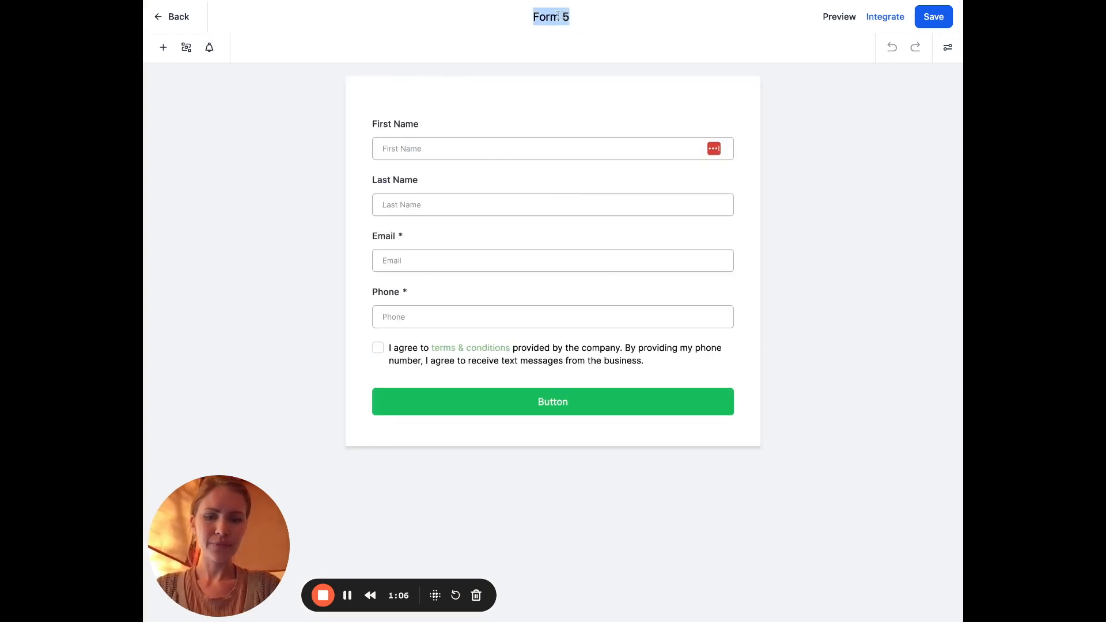
type("AWP Guest Application")
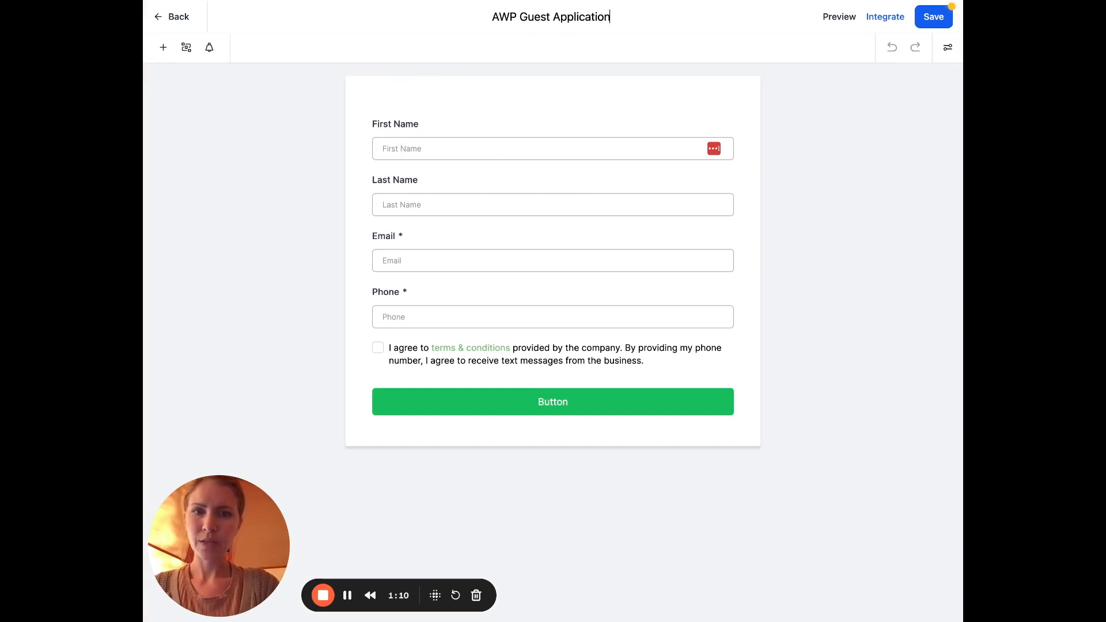
key("Return")
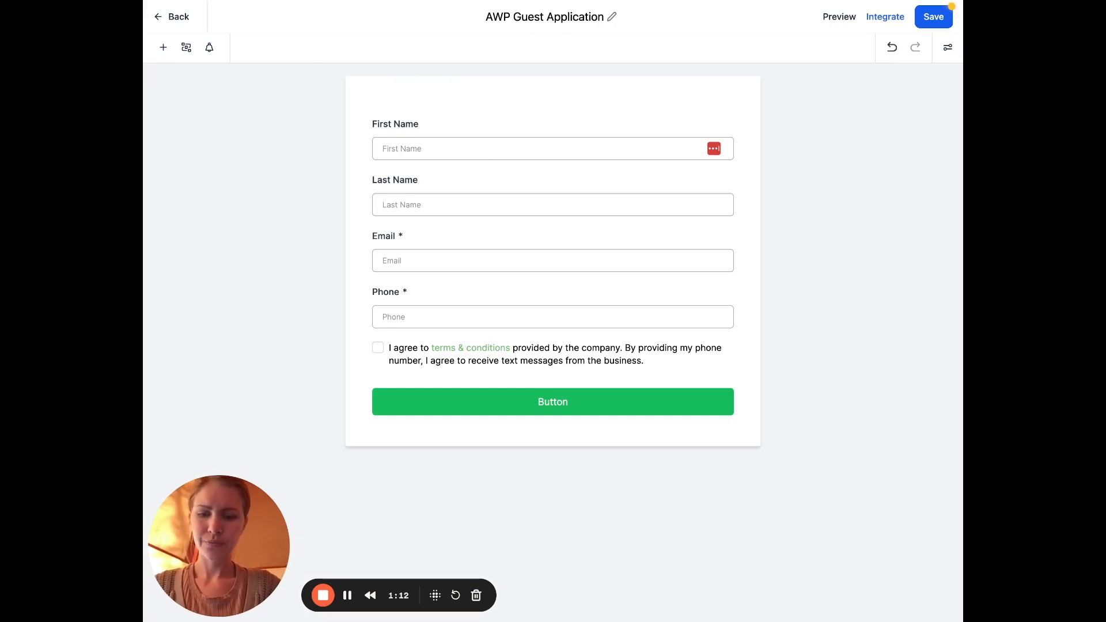
left_click(165, 50)
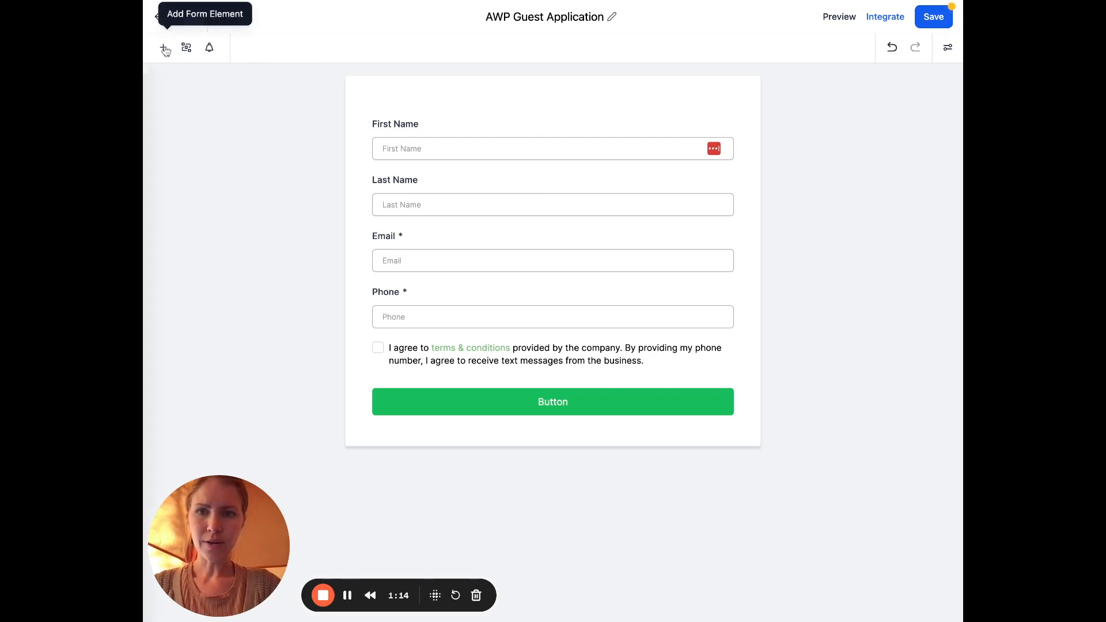
Place a Text element from Quick Add at the top of the form
scroll(229, 296, "down", 3)
scroll(230, 296, "down", 3)
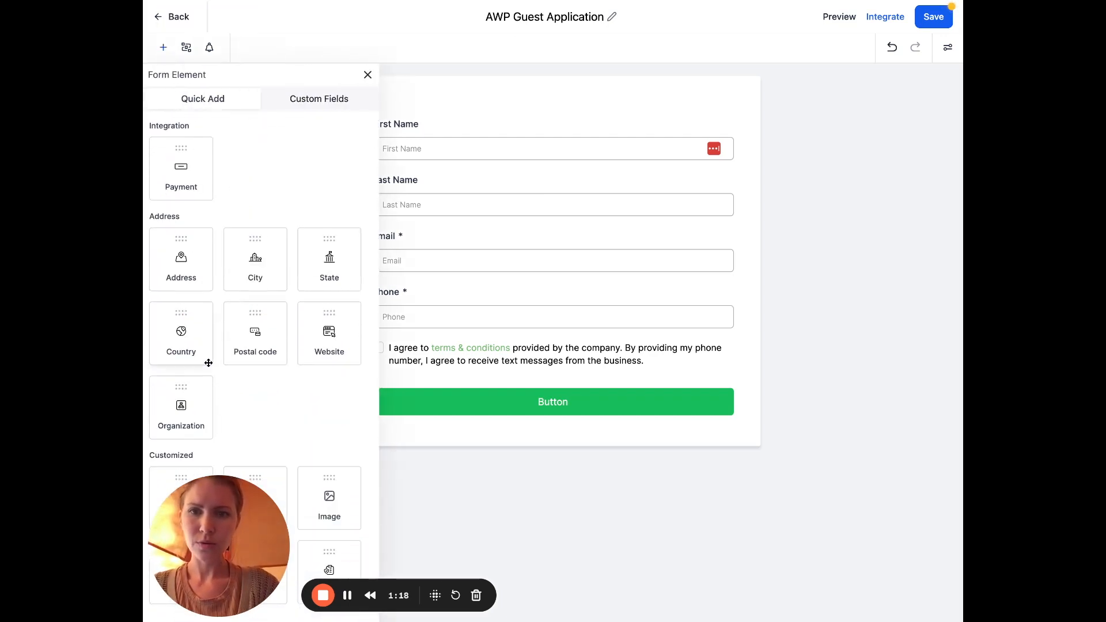
scroll(207, 362, "up", 6)
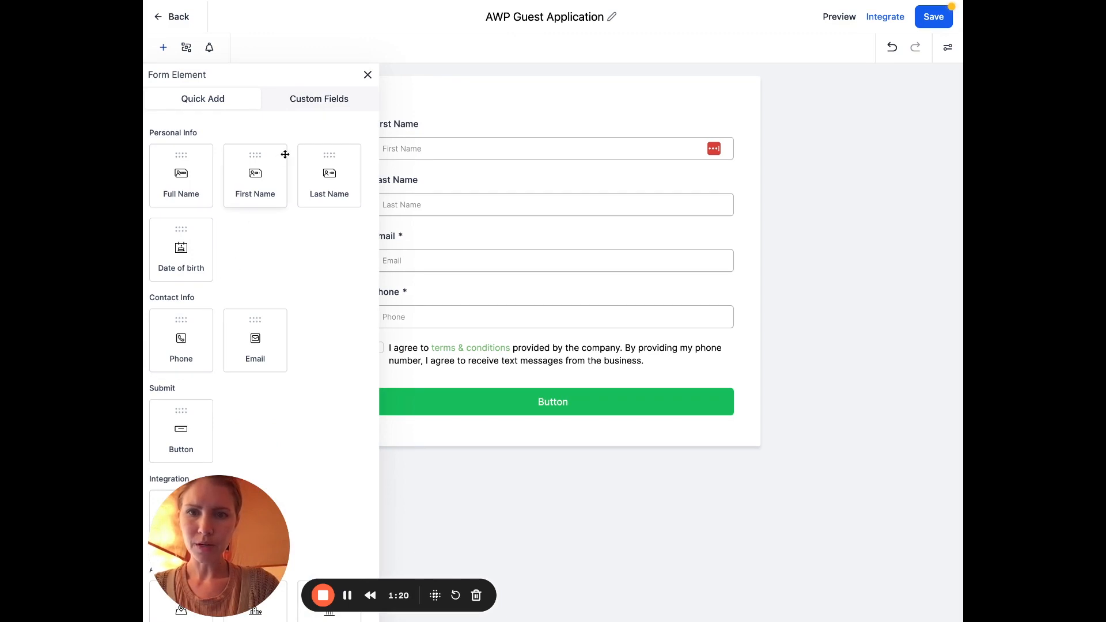
left_click_drag(242, 525, 362, 523)
left_click_drag(450, 526, 451, 560)
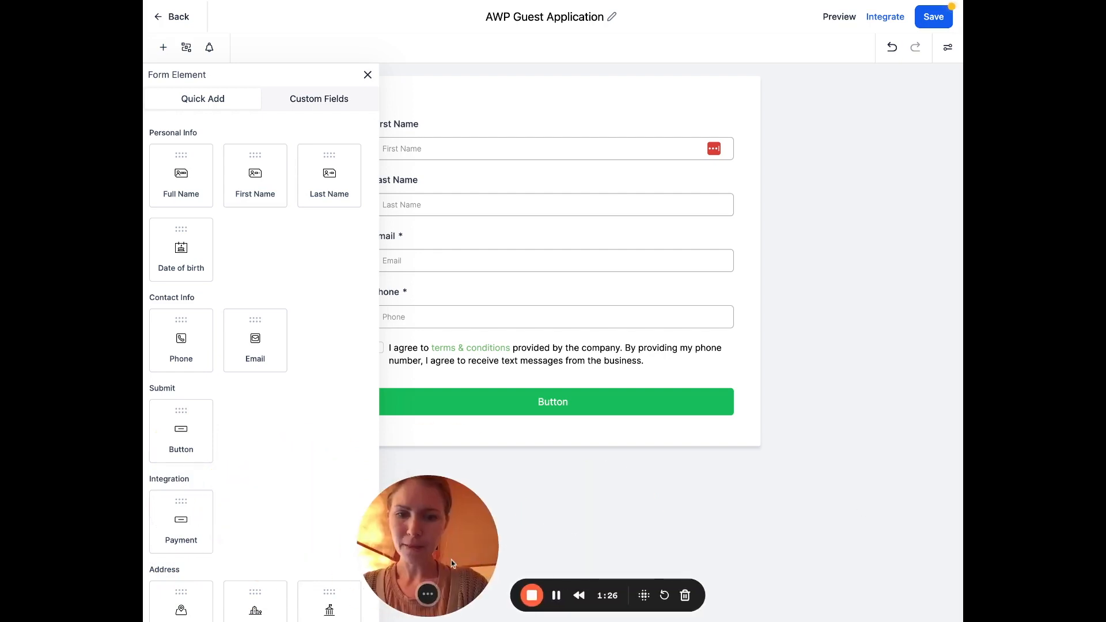
scroll(282, 417, "down", 6)
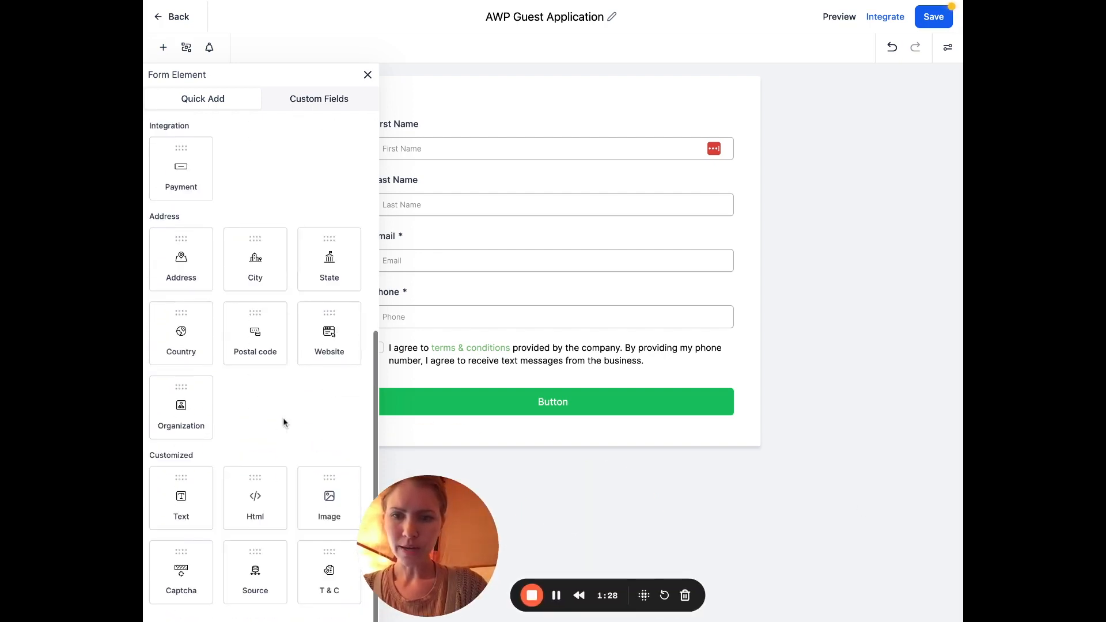
left_click_drag(181, 499, 415, 156)
left_click(417, 138)
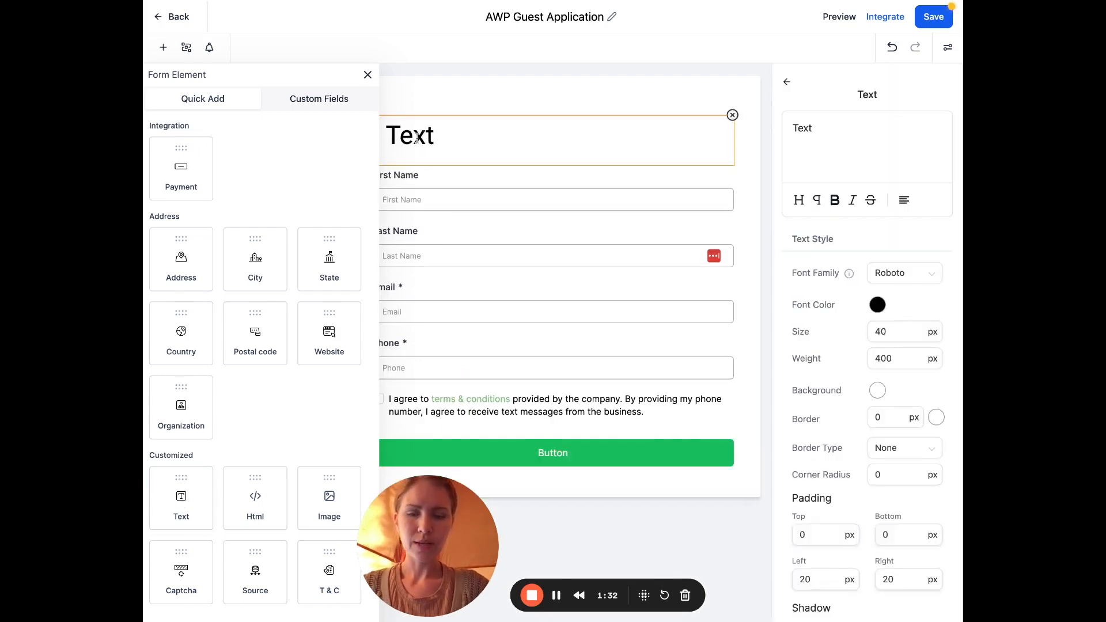
Replace the placeholder with the Aligned With Purpose invitation paragraph at 15px size
left_click_drag(813, 128, 737, 125)
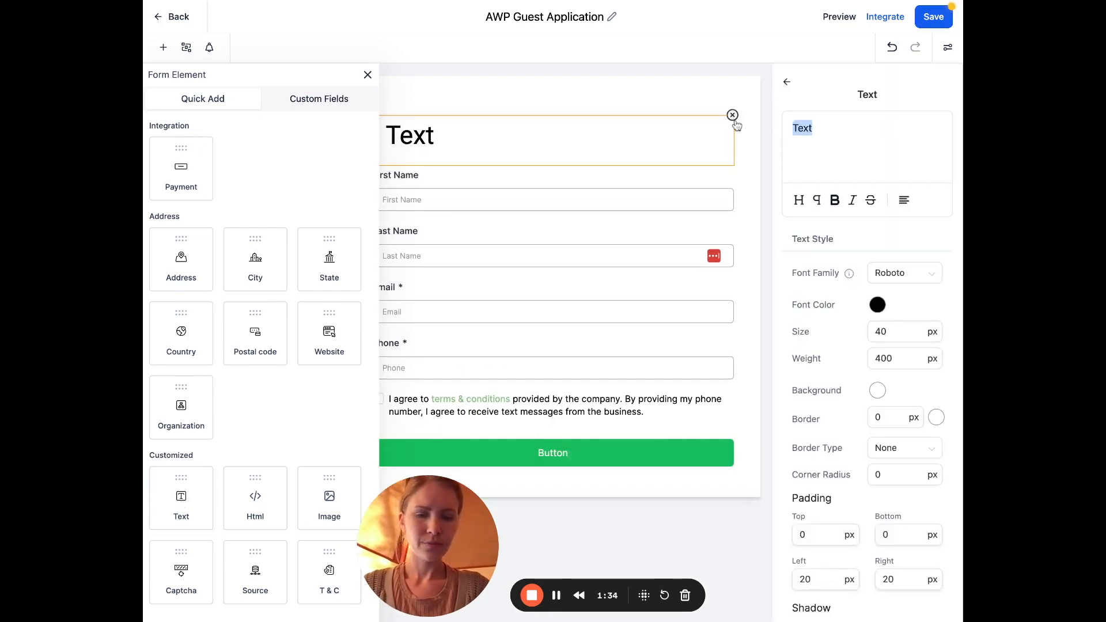
type("Apply to be a guest on top 1% podcast Aligned With Purpose, to share your insights on our expert series; while we receive hundreds of applications monthly, priority is given to members of Unbound CEOs Collective and to those who have left a rating and review.")
left_click(898, 332)
double_click(899, 333)
type("18")
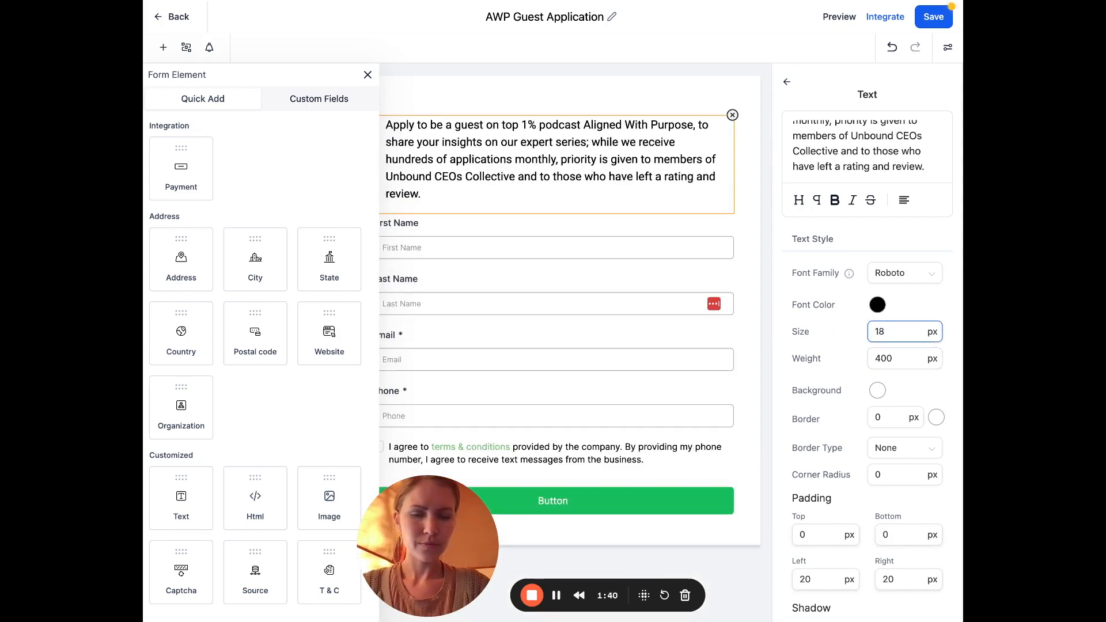
key("BackSpace")
type("5")
scroll(864, 144, "up", 3)
left_click(871, 144)
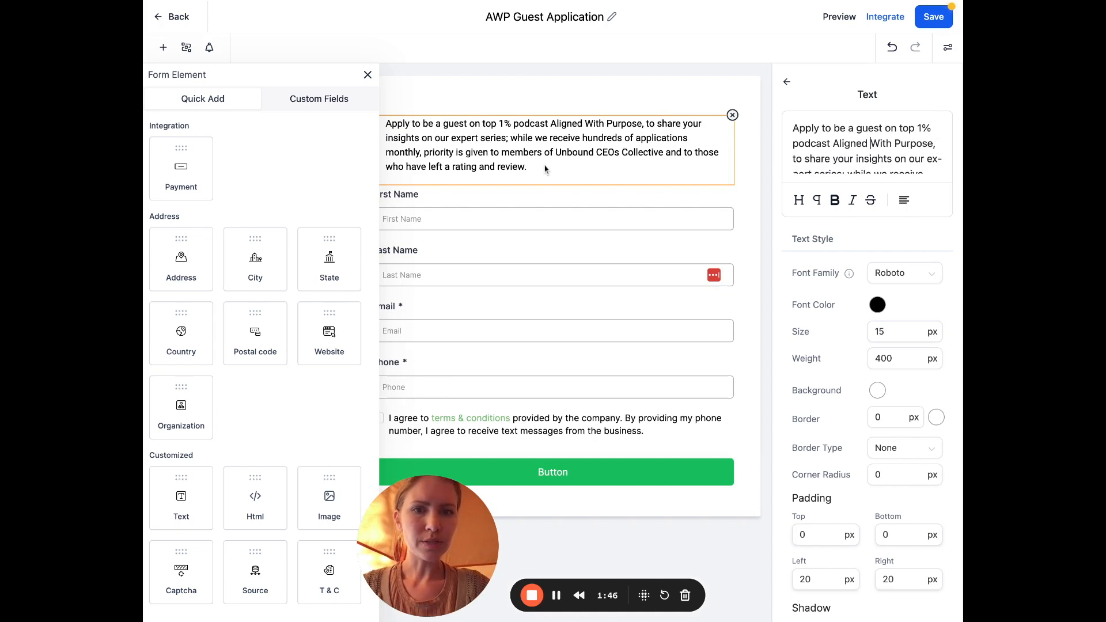
left_click(368, 74)
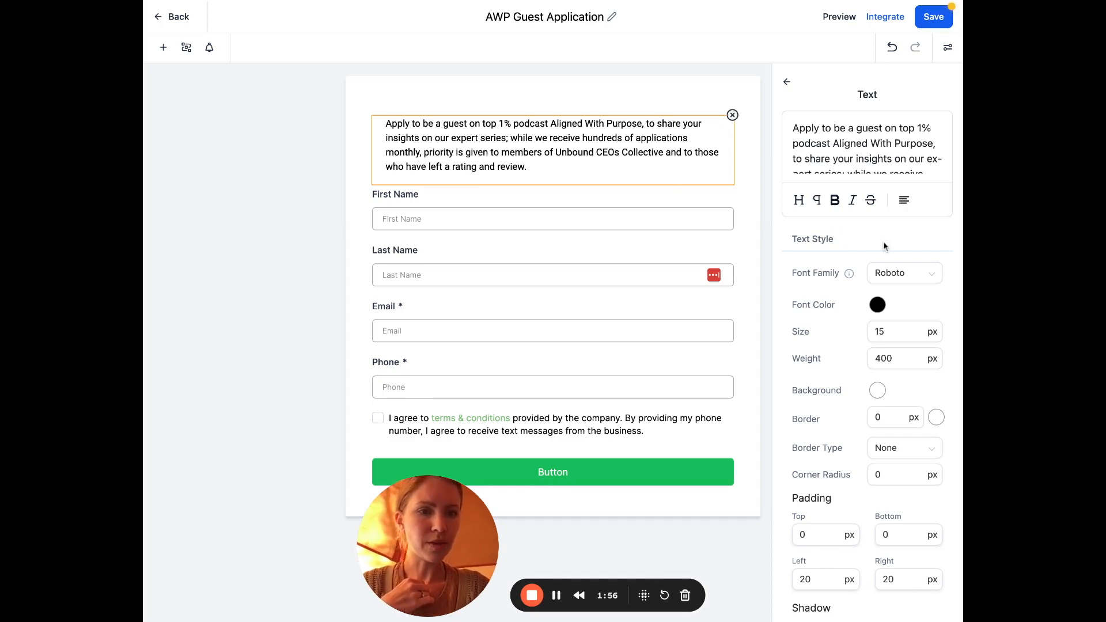
Turn on the Inline Form toggle in the form's Styles settings
scroll(883, 241, "down", 3)
scroll(885, 246, "up", 3)
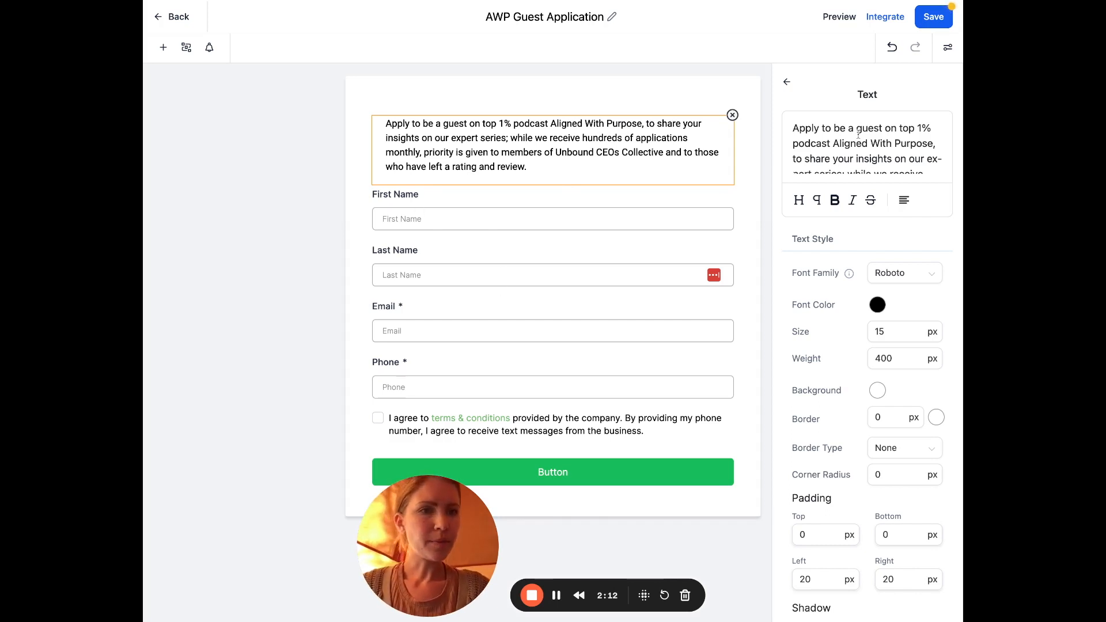
left_click(786, 81)
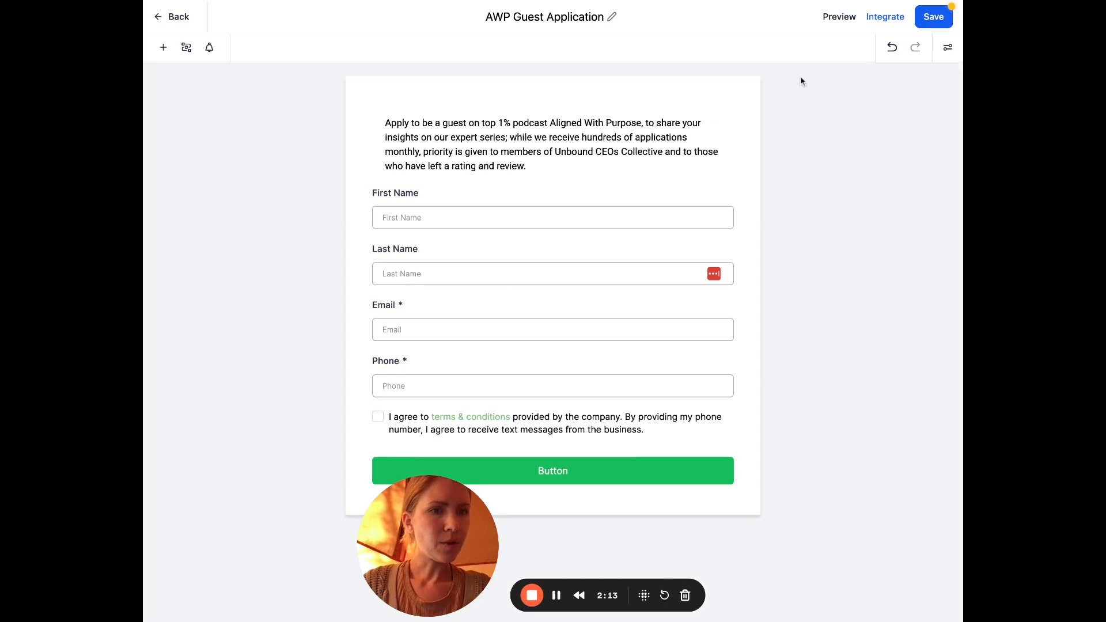
left_click(948, 49)
left_click(933, 100)
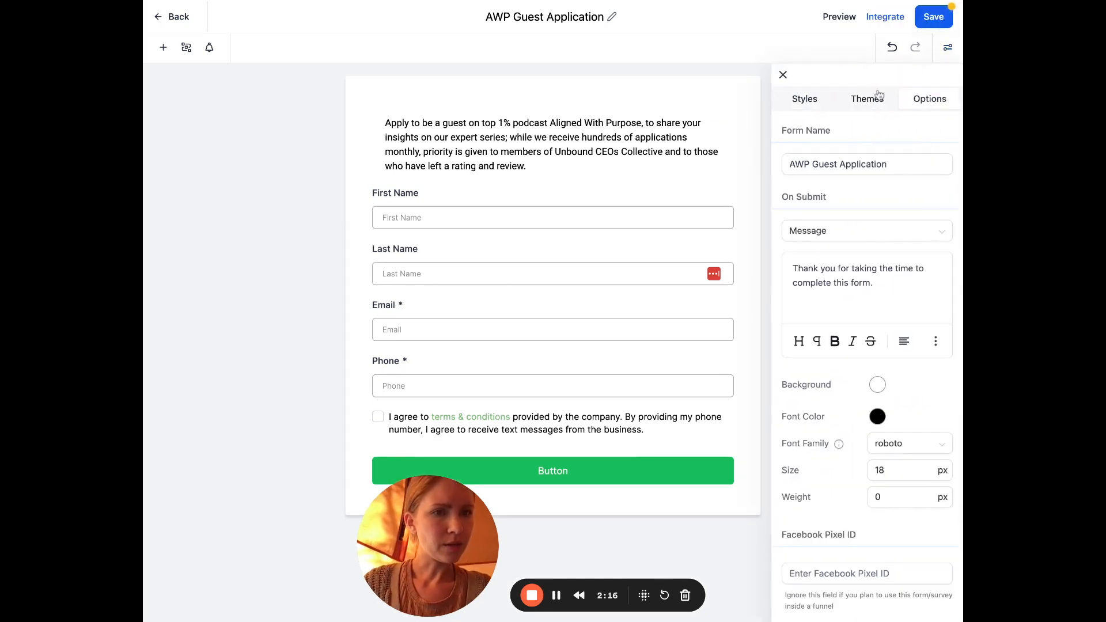
left_click(805, 101)
left_click(941, 168)
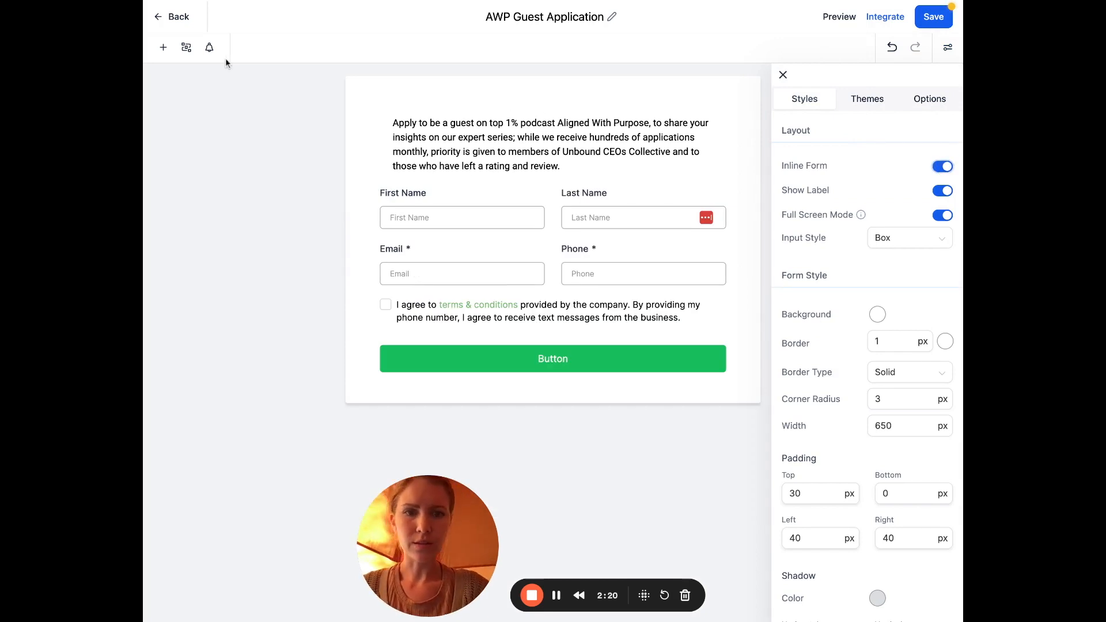
left_click(164, 50)
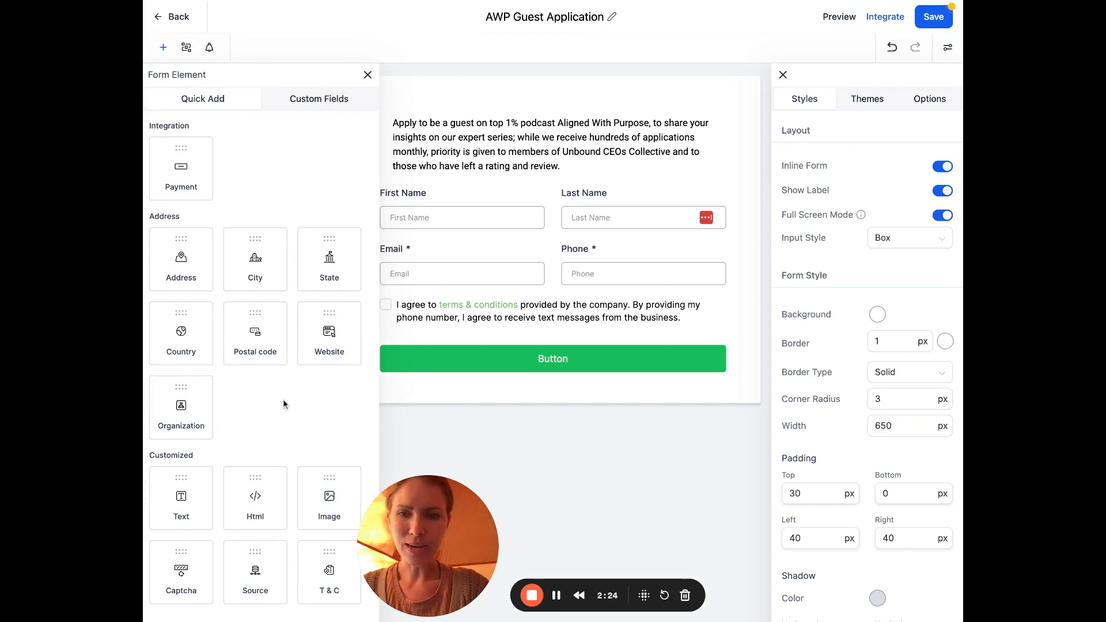
Create a Single Line custom field in Additional Info holding the expertise question
left_click(308, 104)
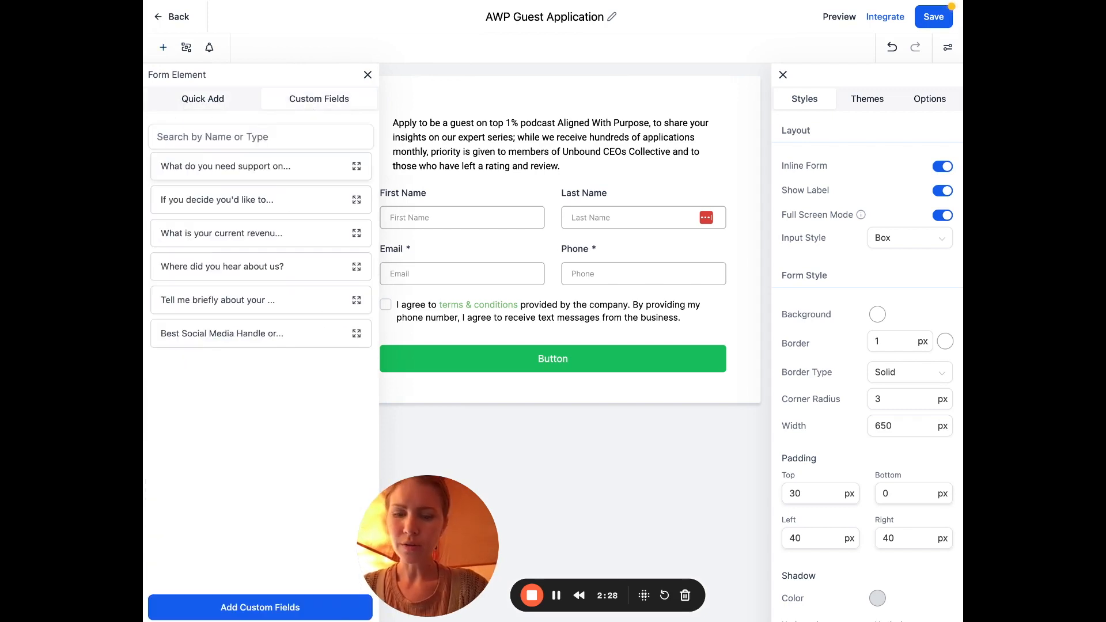
left_click(272, 605)
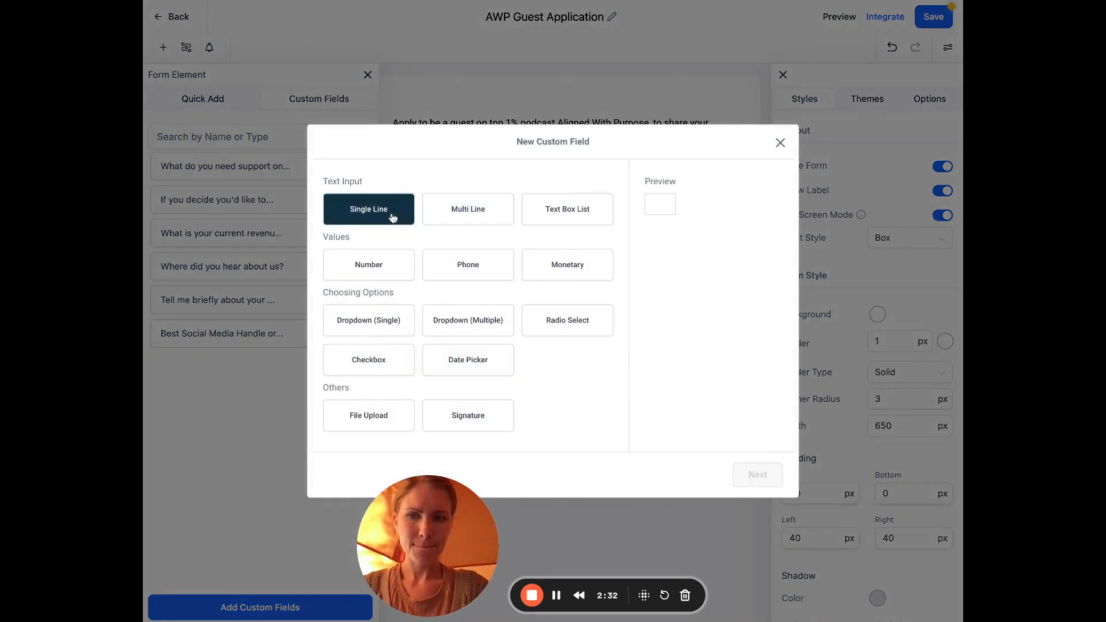
left_click(392, 217)
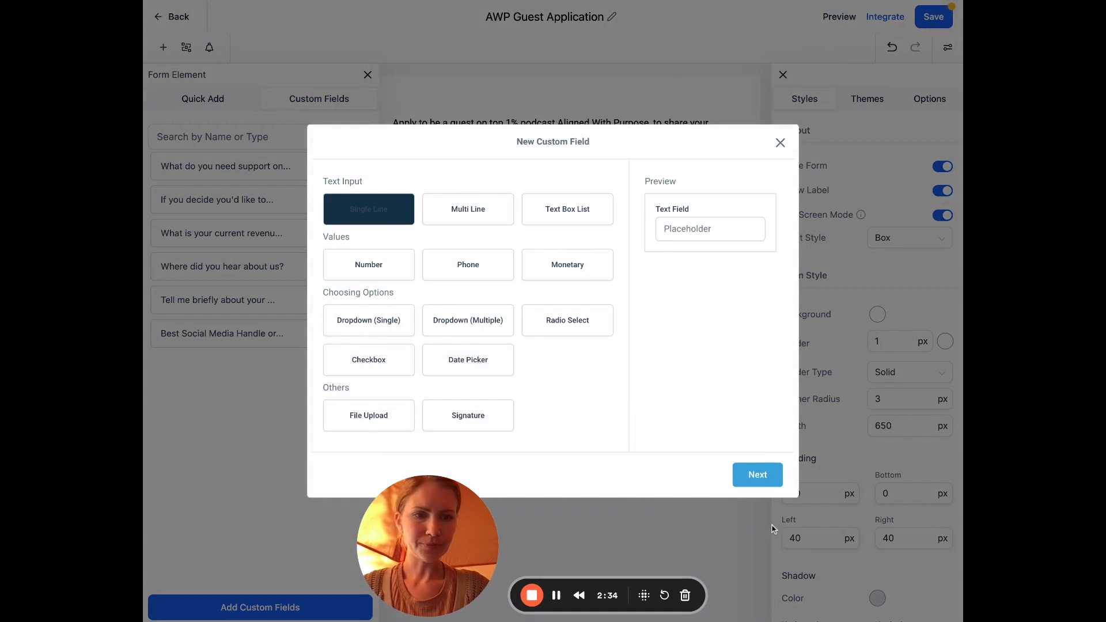
left_click(758, 473)
left_click(424, 272)
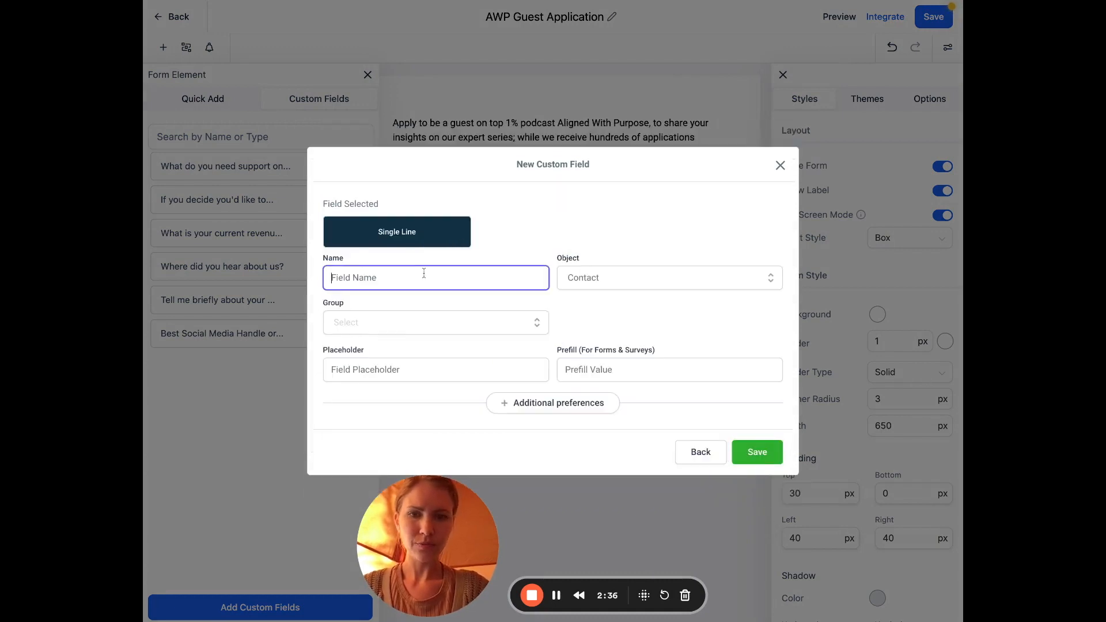
key("ctrl+v")
left_click(749, 455)
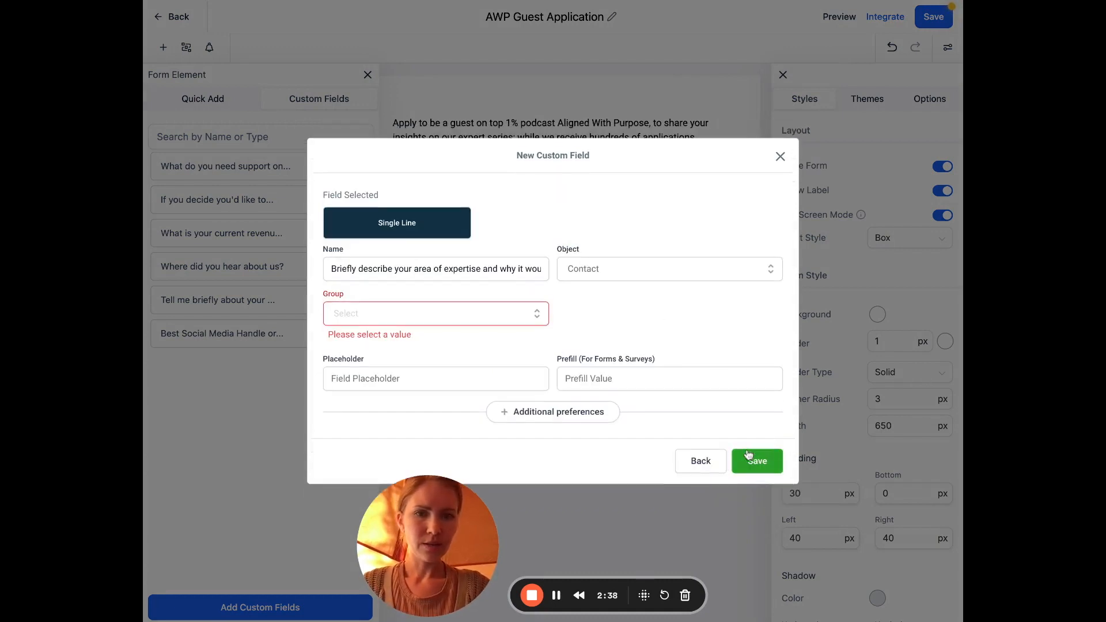
left_click(383, 311)
left_click(375, 381)
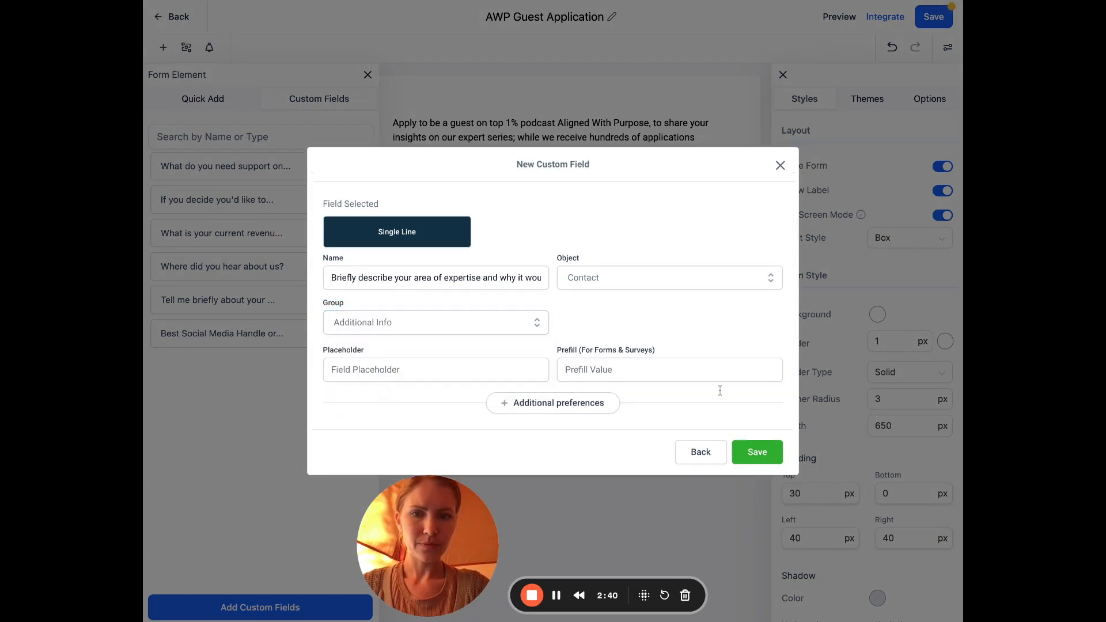
left_click(753, 453)
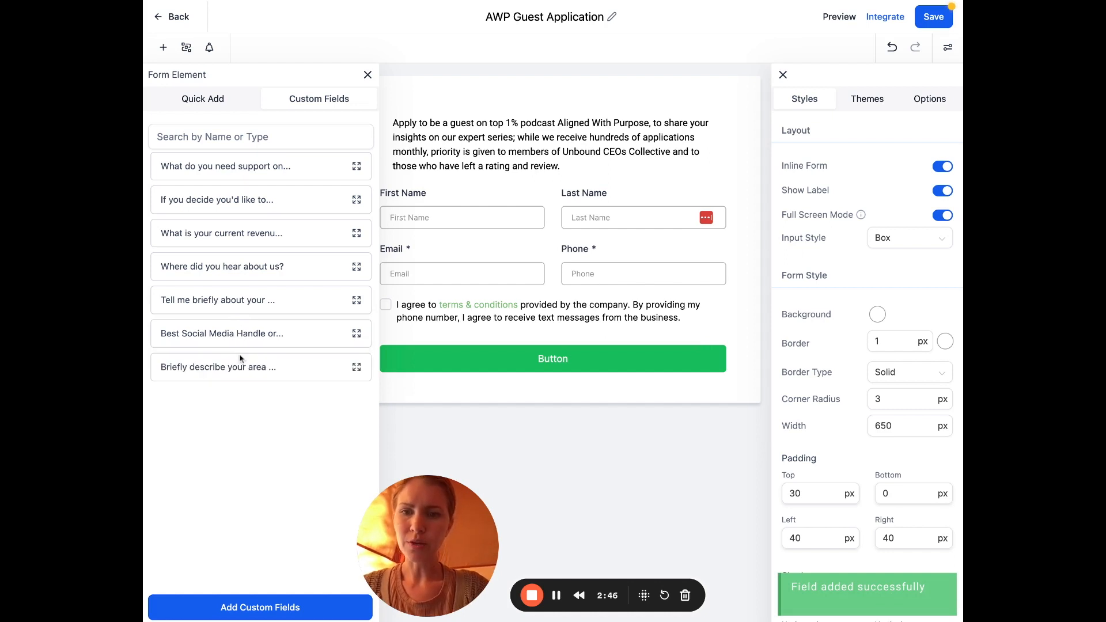
Add the expertise question to the form and mark it Required
left_click(242, 365)
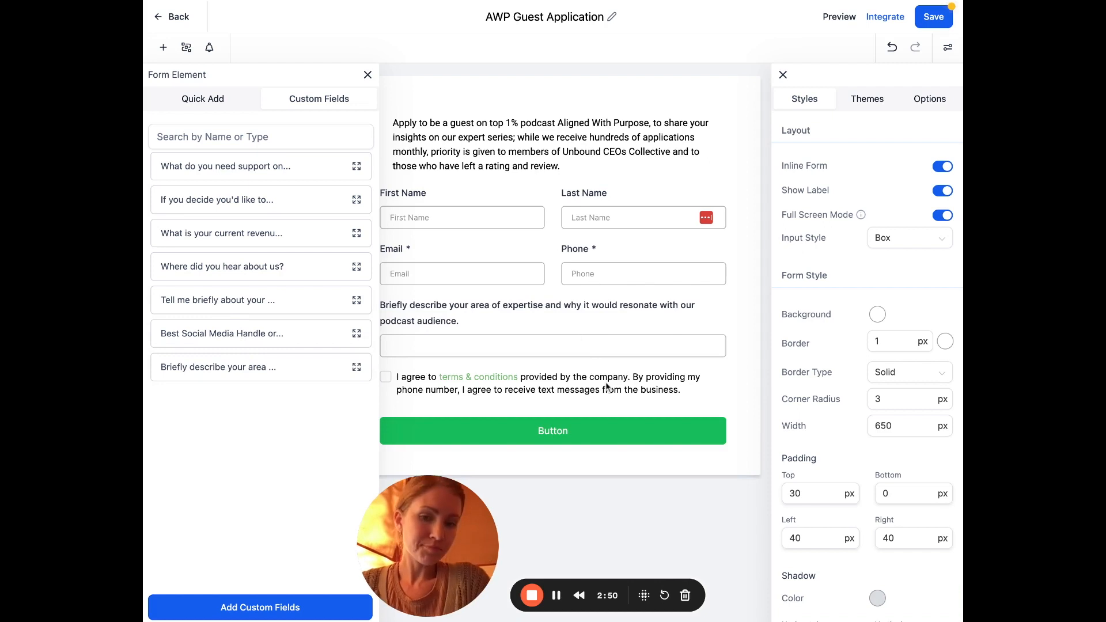
left_click(634, 312)
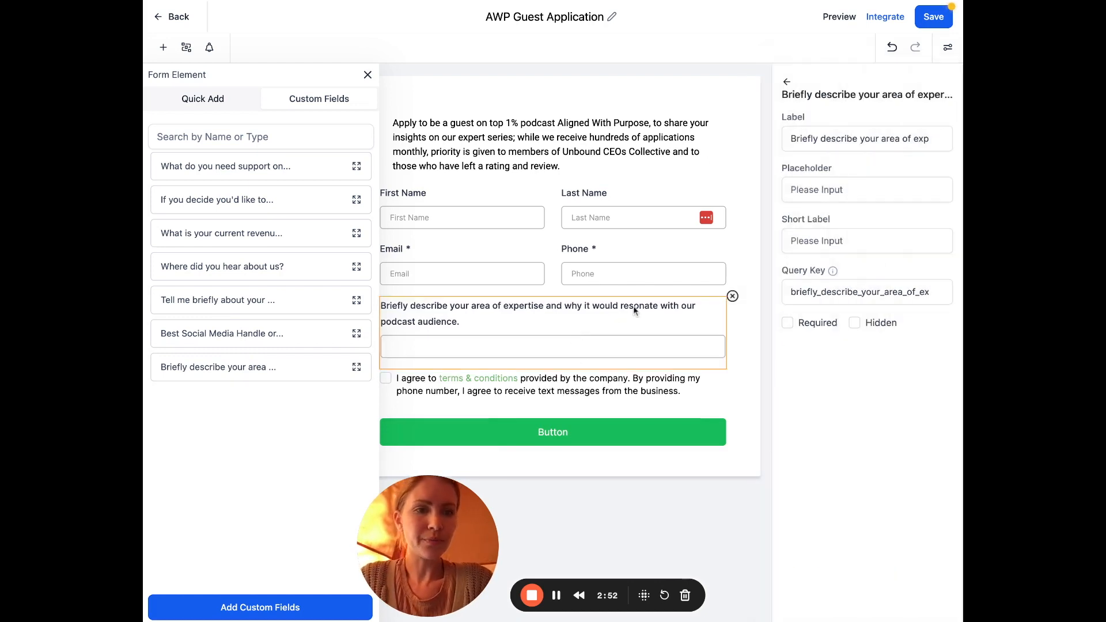
left_click(787, 323)
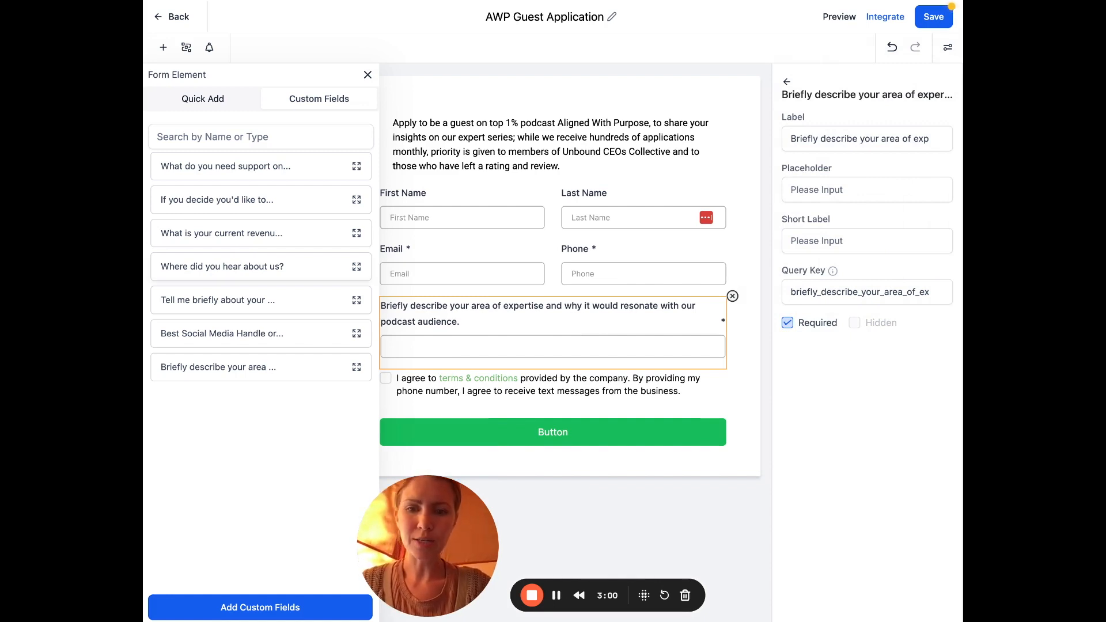
Create a Single Line custom field in Additional Info for the accomplishments question
left_click(260, 607)
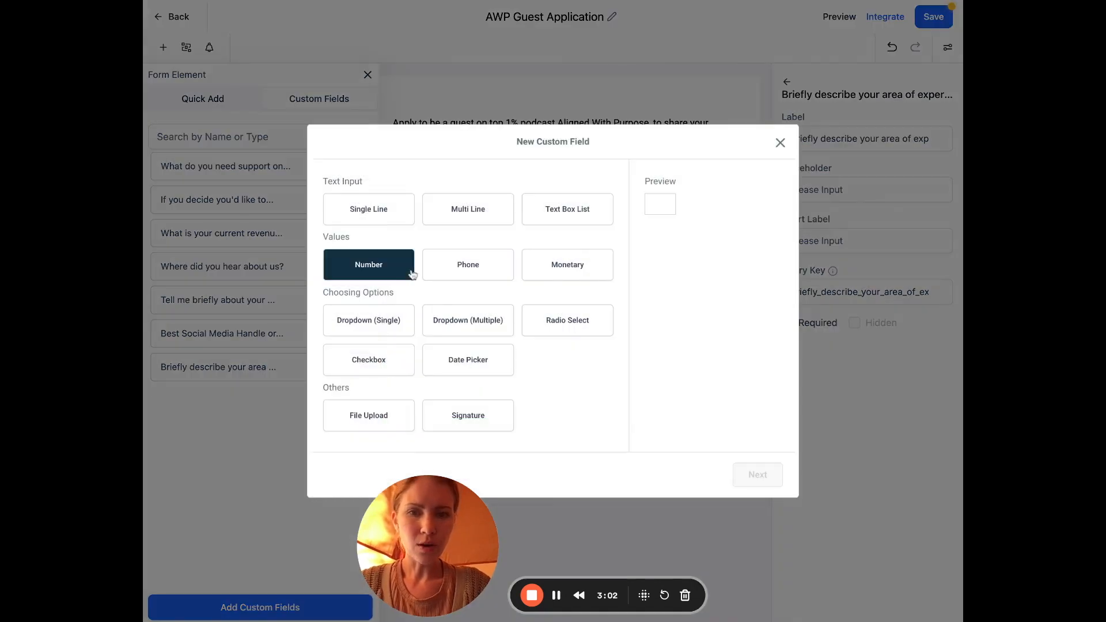
left_click(375, 224)
left_click(754, 473)
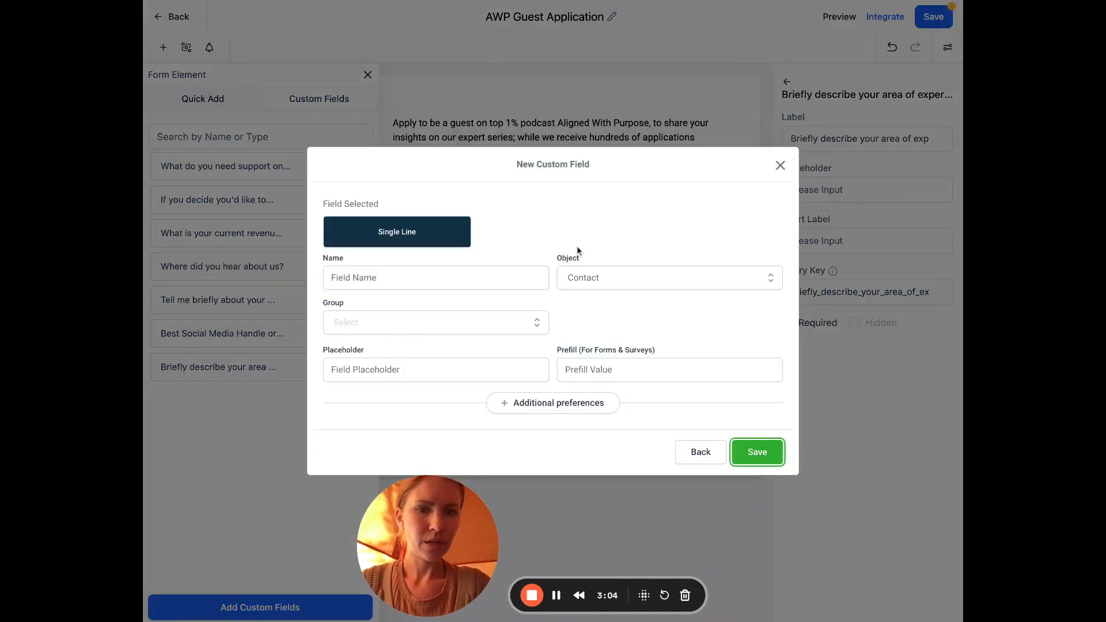
left_click(493, 286)
type("Can you share any notable accomplishments or experiences that highlight your expertise in your field?")
left_click(388, 328)
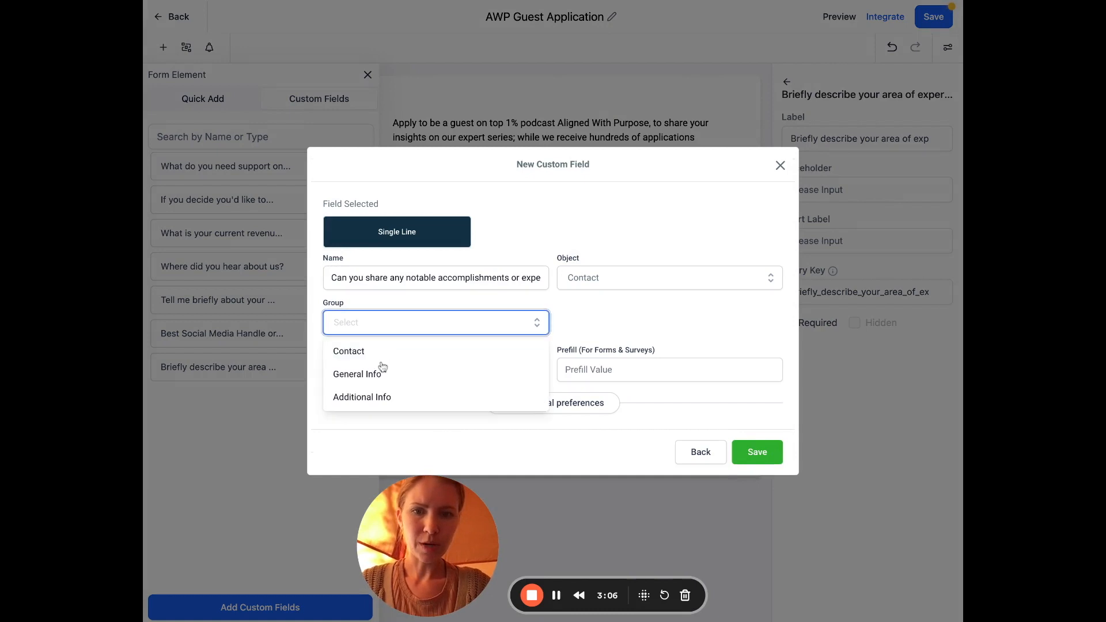
left_click(379, 401)
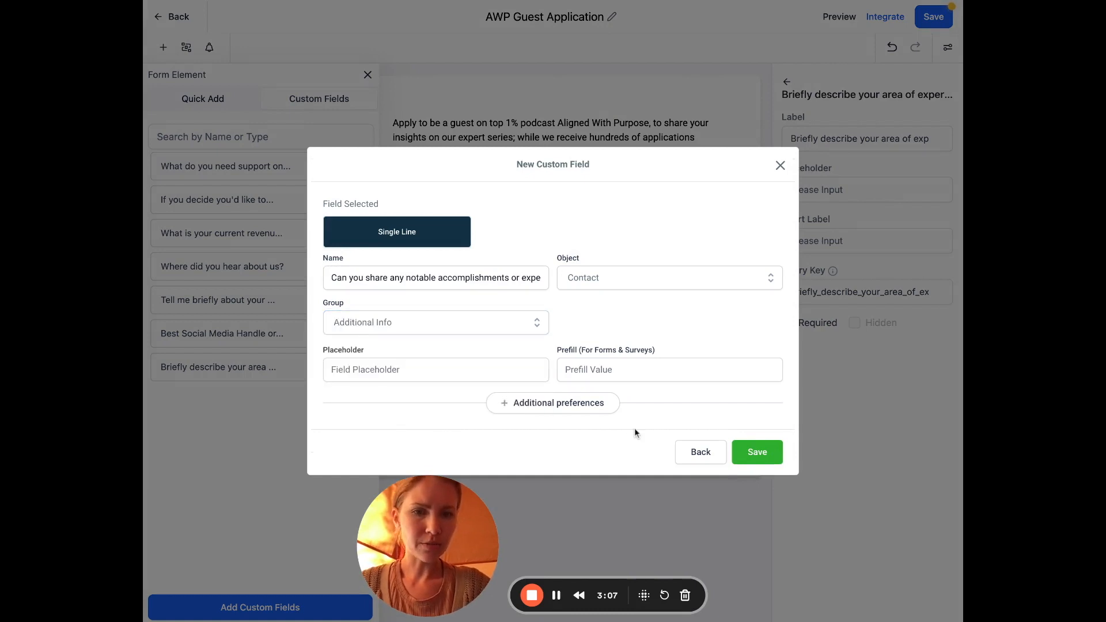
left_click(753, 453)
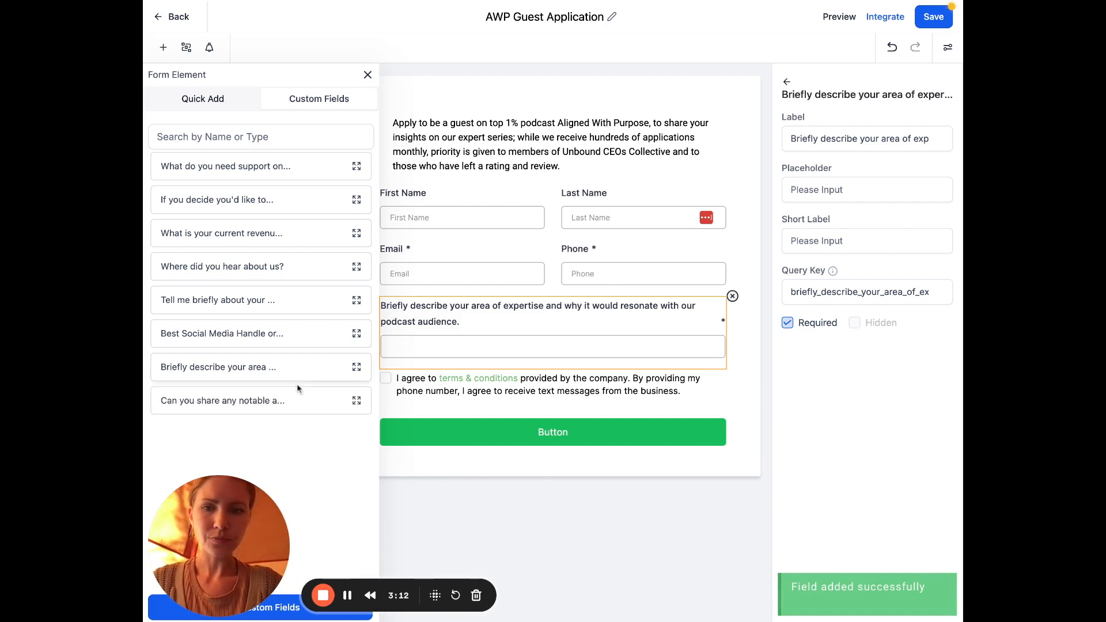
Drag the accomplishments question into the form beside the expertise question
left_click_drag(292, 397, 518, 415)
left_click_drag(583, 379, 585, 463)
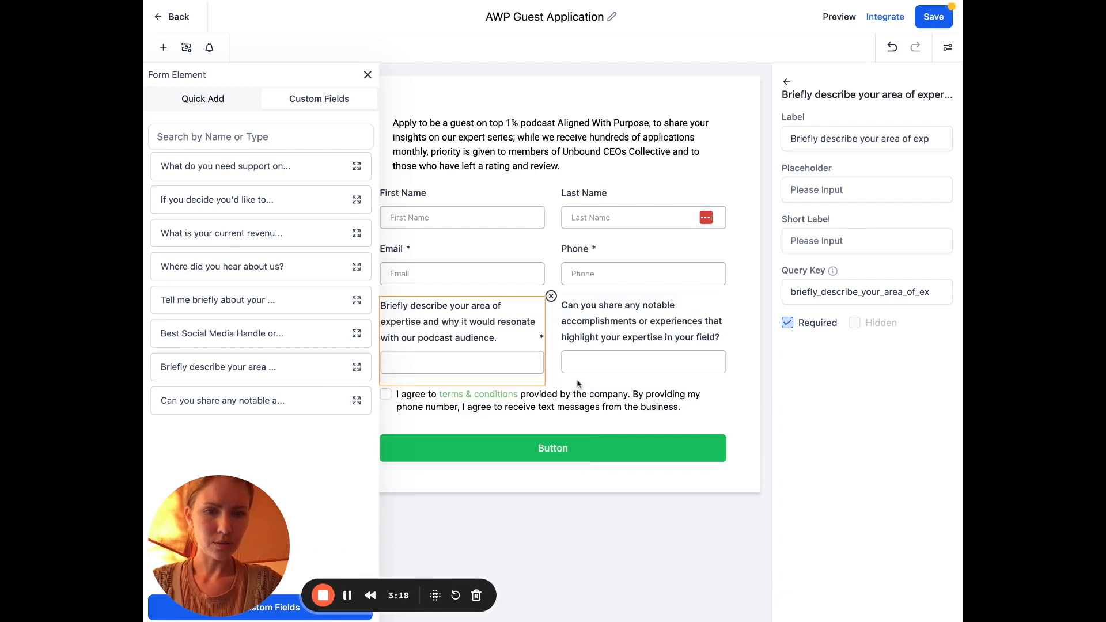
left_click(569, 404)
left_click(628, 330)
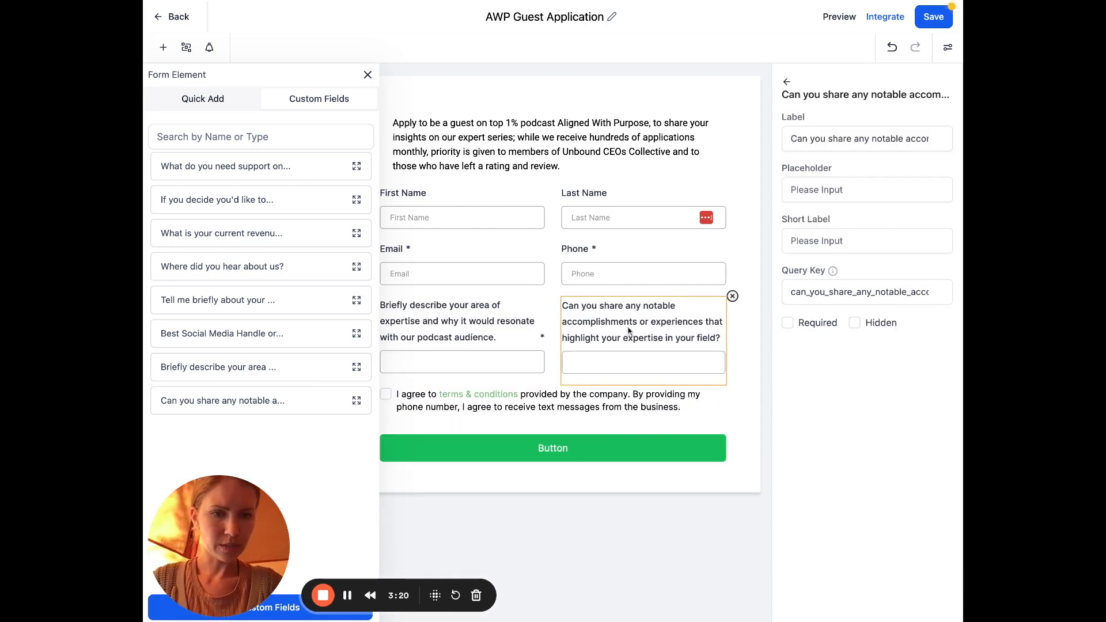
Switch off Inline Form so fields stack full-width, and close the element panel
left_click(787, 82)
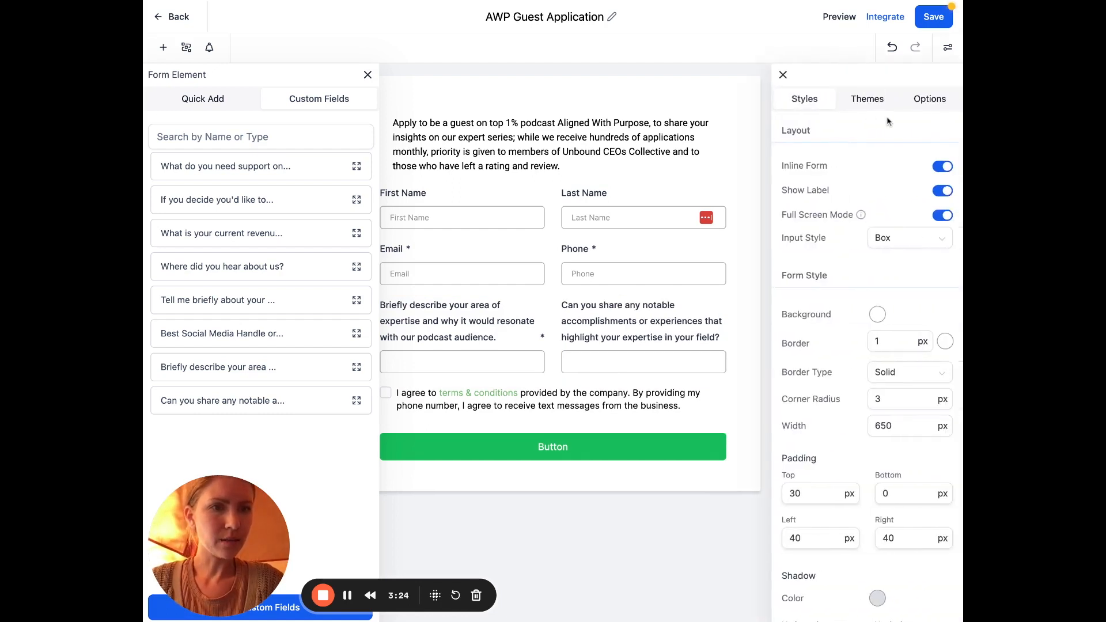
left_click(943, 167)
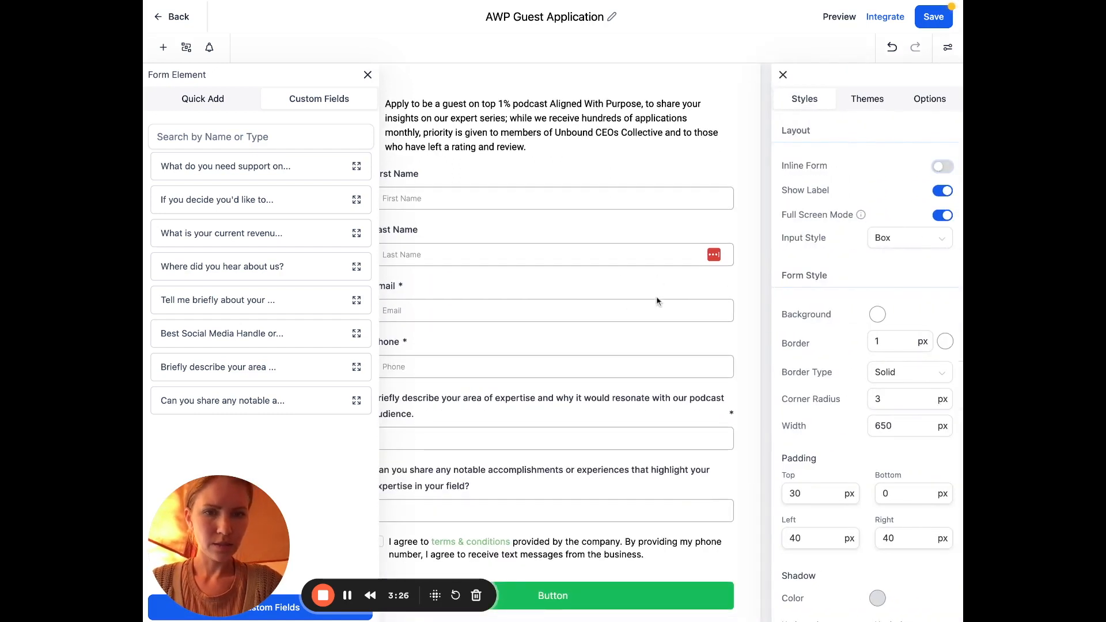
left_click(652, 283)
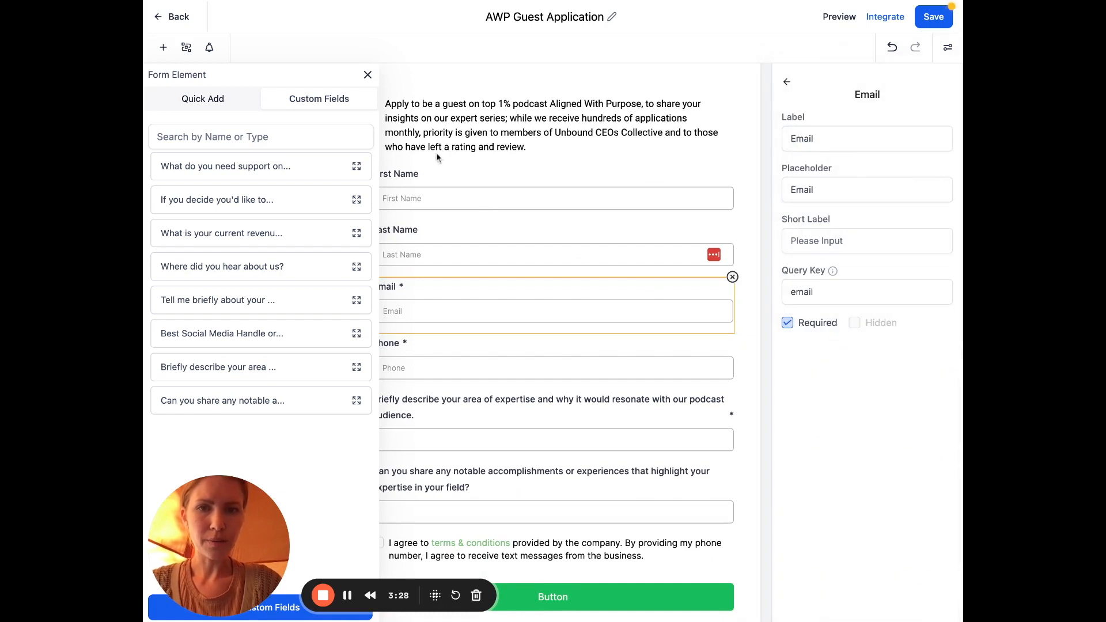
left_click(367, 76)
left_click(471, 189)
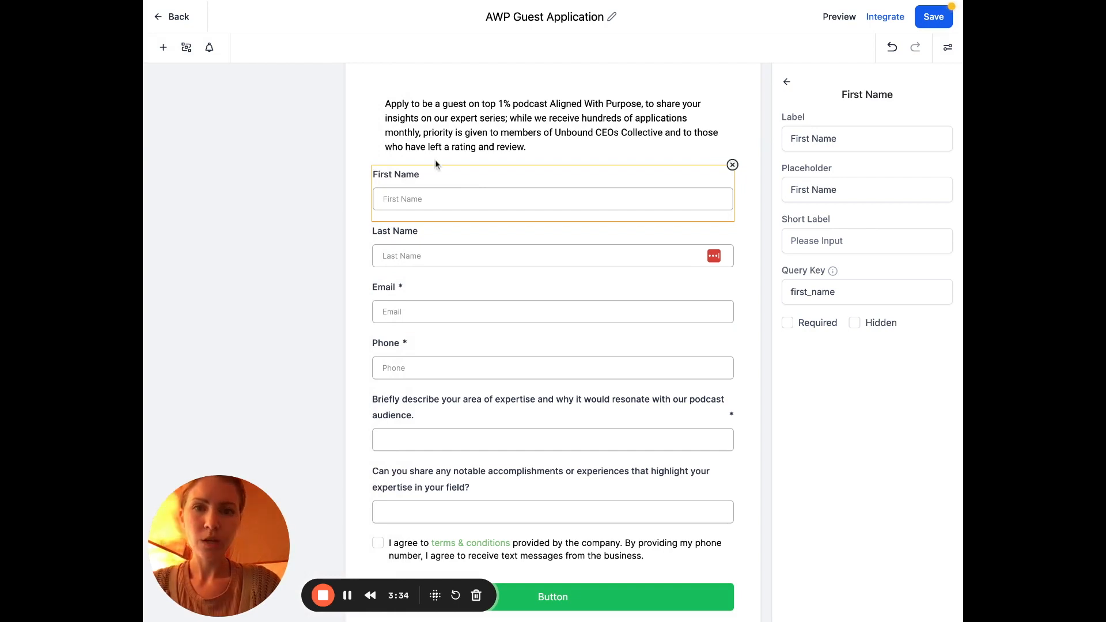
Delete the First Name and Last Name fields
left_click(732, 165)
left_click(729, 206)
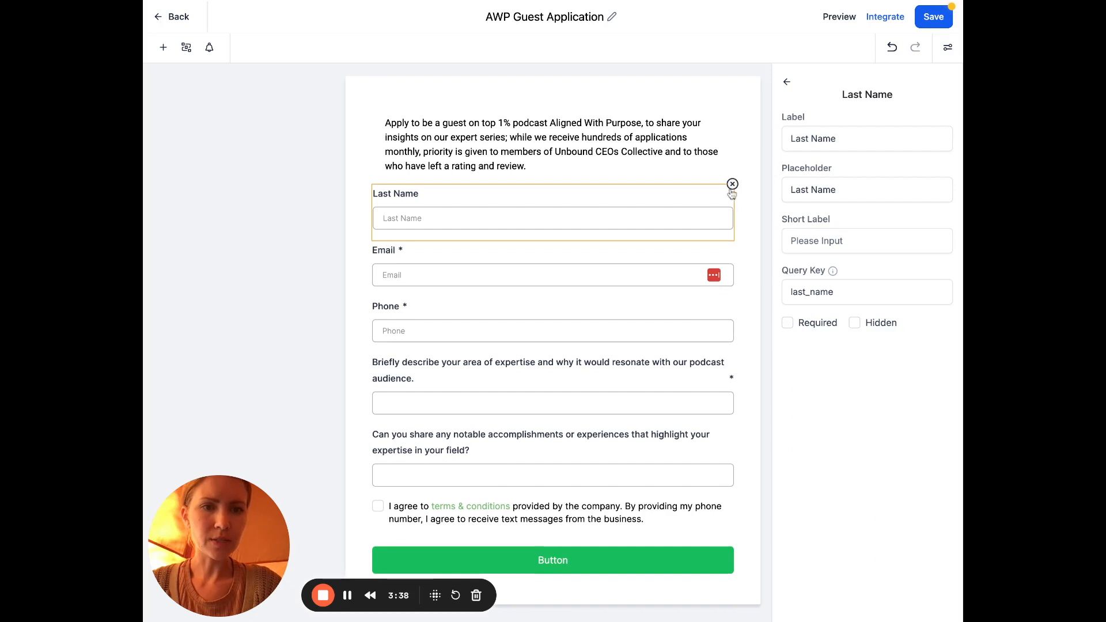
left_click(731, 192)
Insert a required Full Name field from Quick Add above Email
left_click(163, 47)
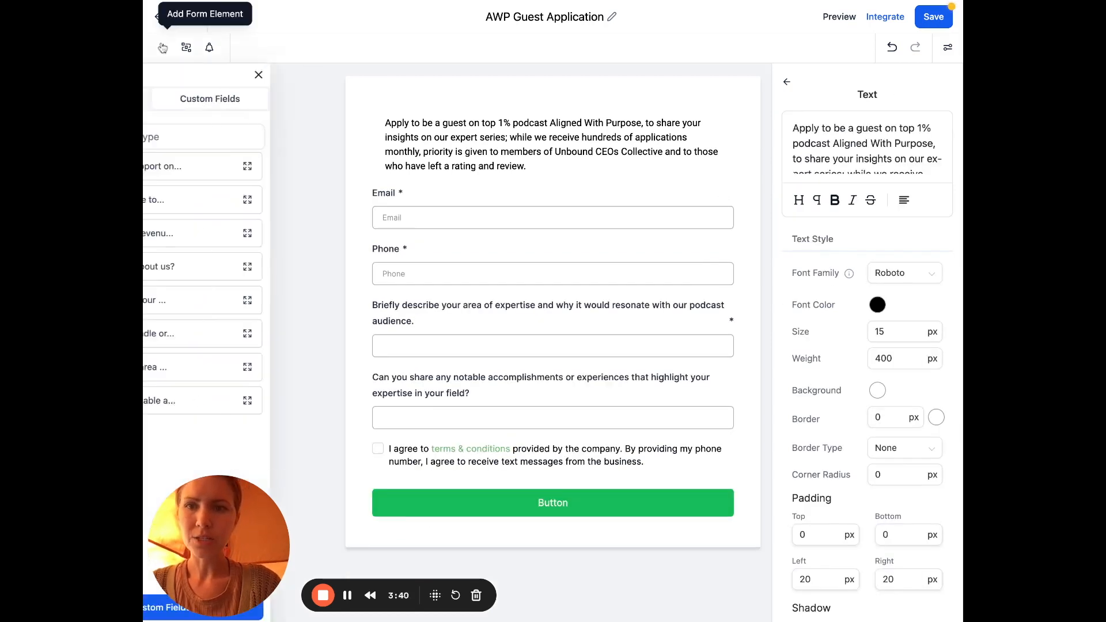
left_click(208, 109)
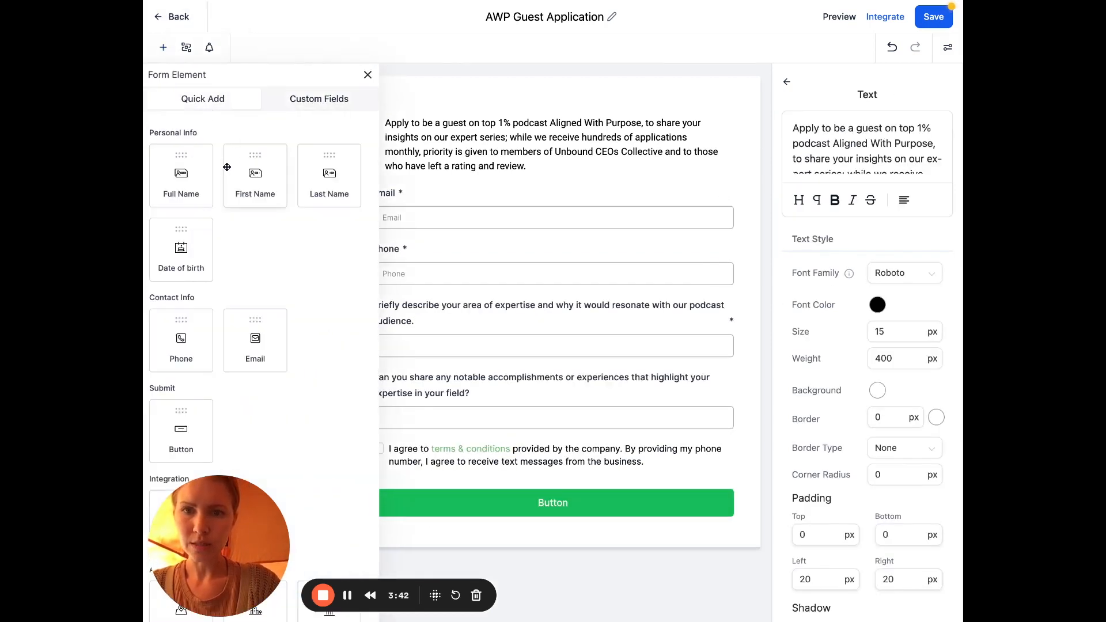
left_click_drag(190, 175, 425, 225)
left_click_drag(466, 178, 490, 180)
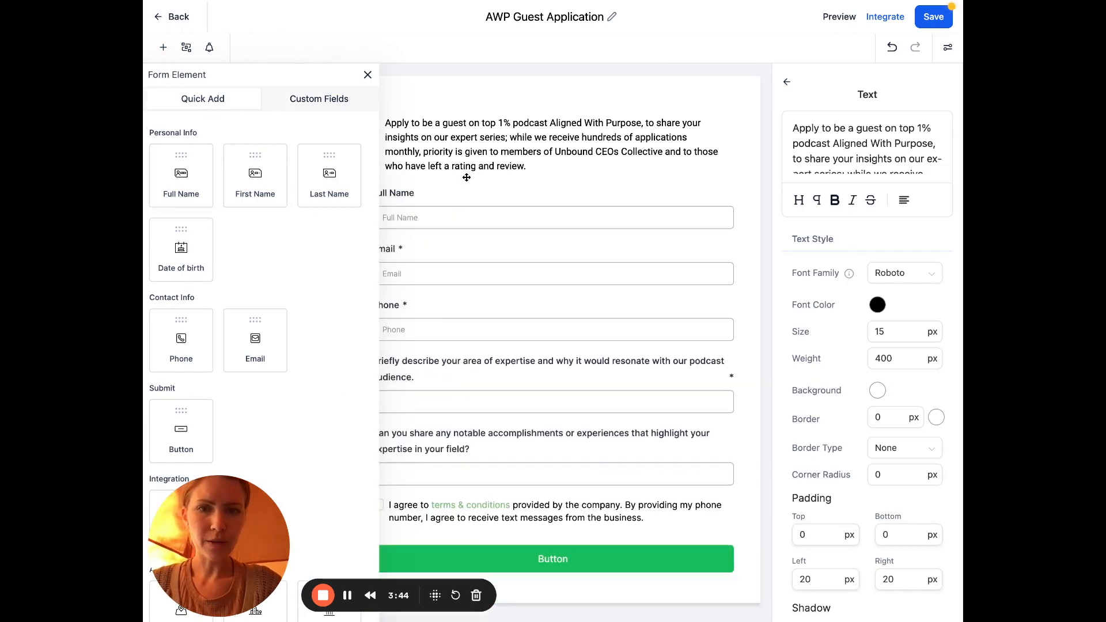
left_click(483, 194)
left_click(787, 322)
left_click(737, 96)
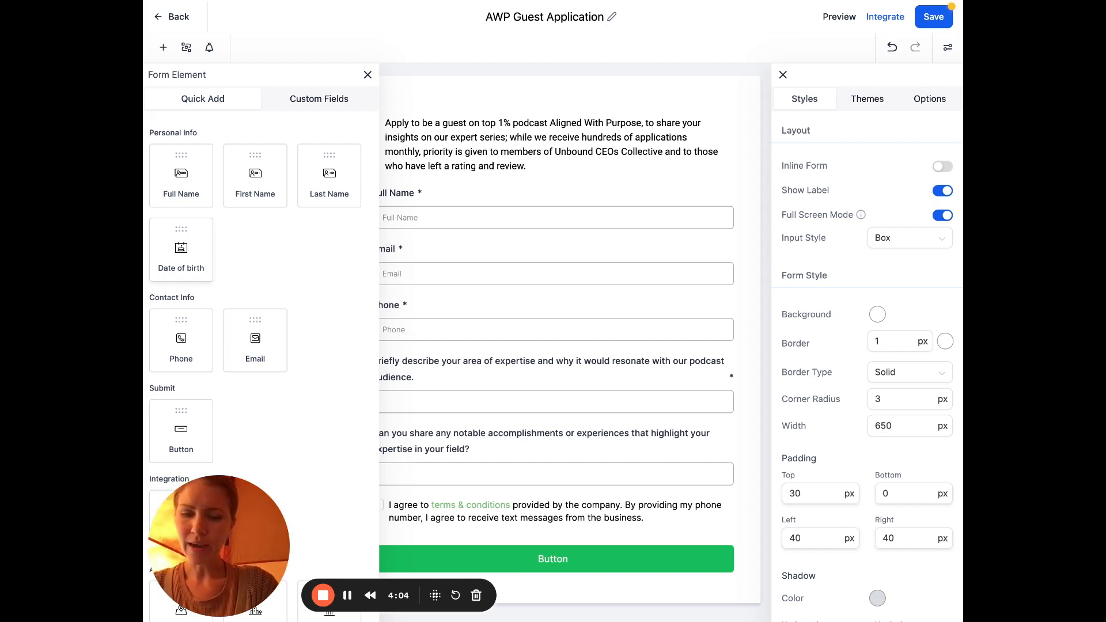
Create a Single Line Additional Info field for the podcast value-adding question
left_click(319, 98)
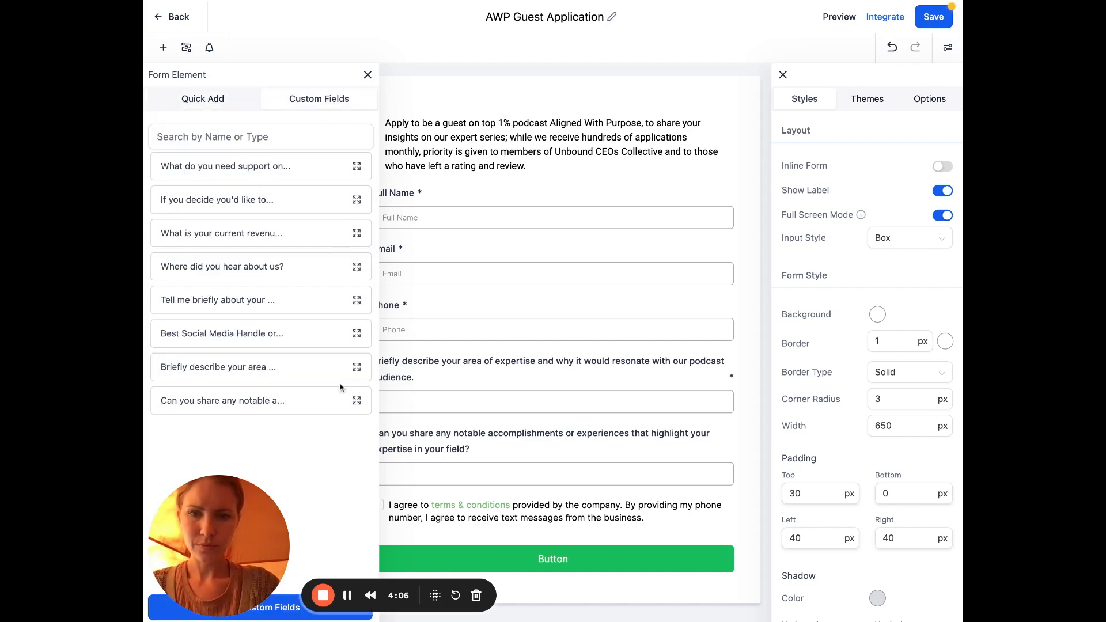
left_click(292, 610)
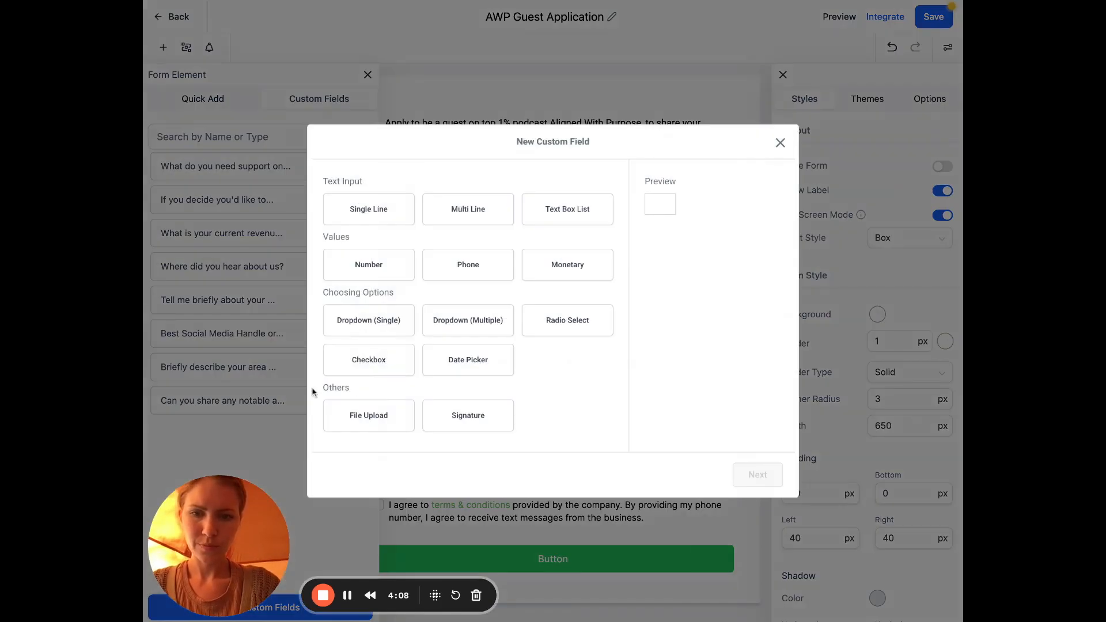
left_click(396, 222)
left_click(771, 480)
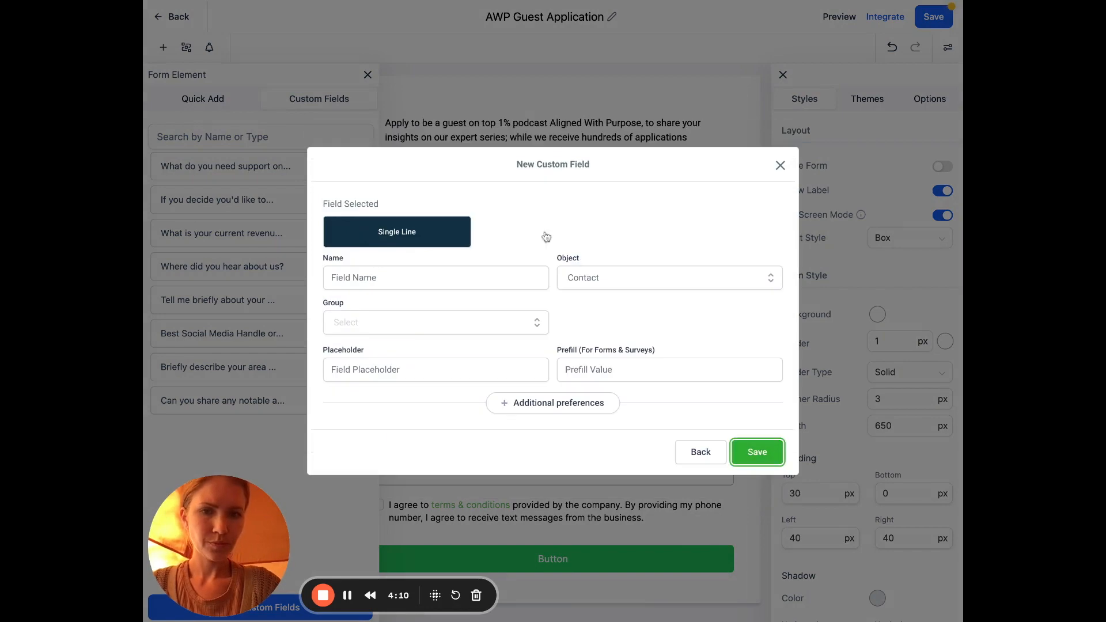
left_click(452, 277)
key("ctrl+v")
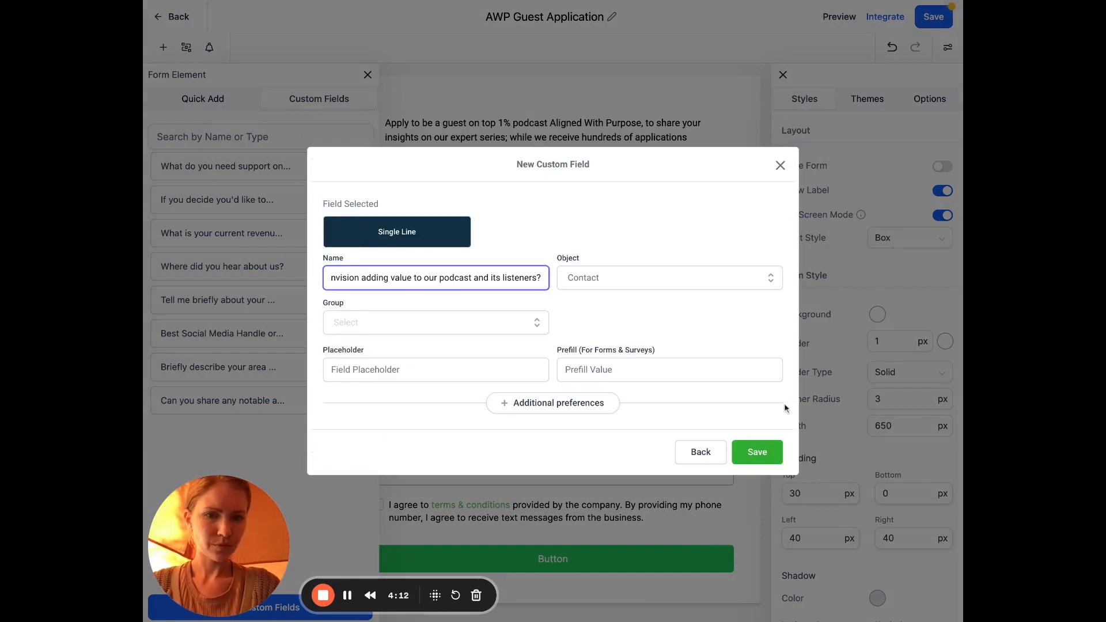
left_click(455, 322)
left_click(420, 396)
left_click(752, 452)
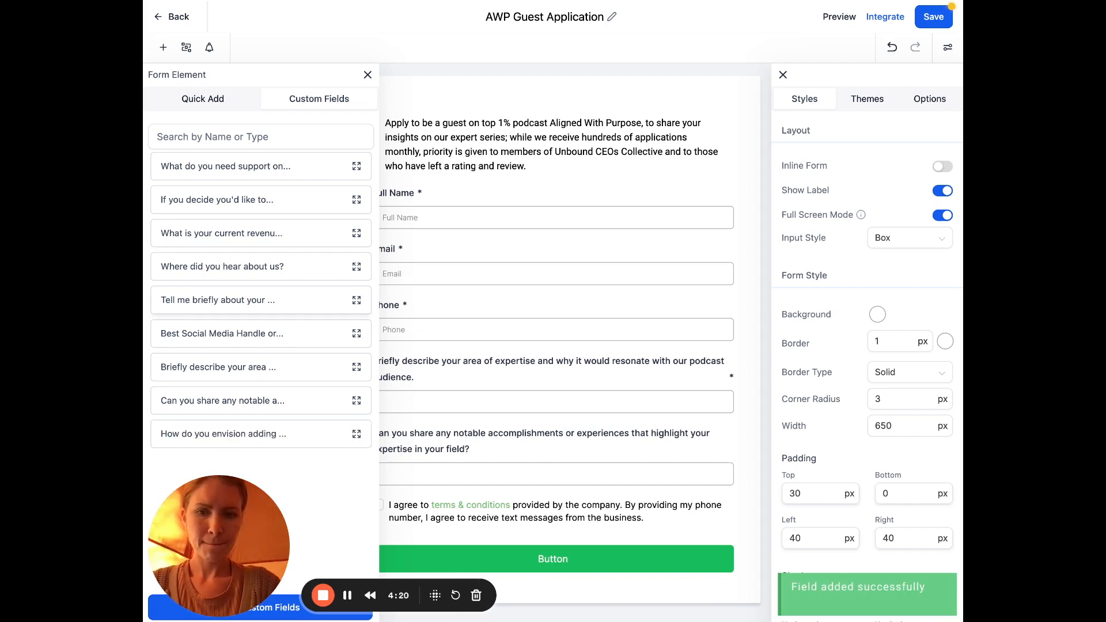
Drag the value-adding question into the form above the terms checkbox
left_click_drag(323, 435, 563, 497)
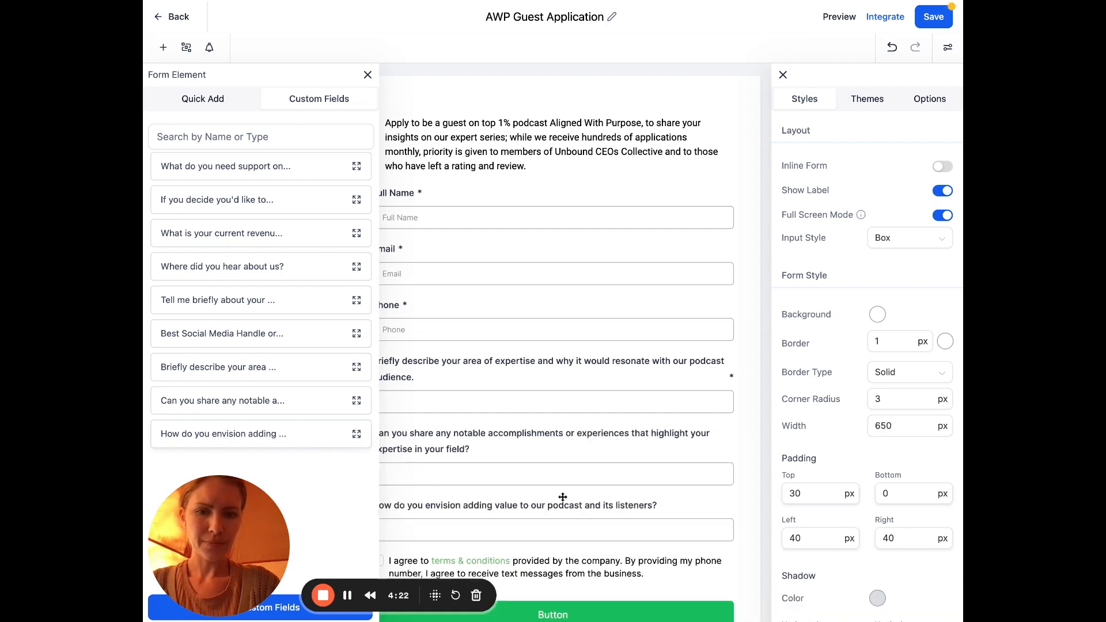
scroll(556, 467, "down", 1)
left_click(687, 454)
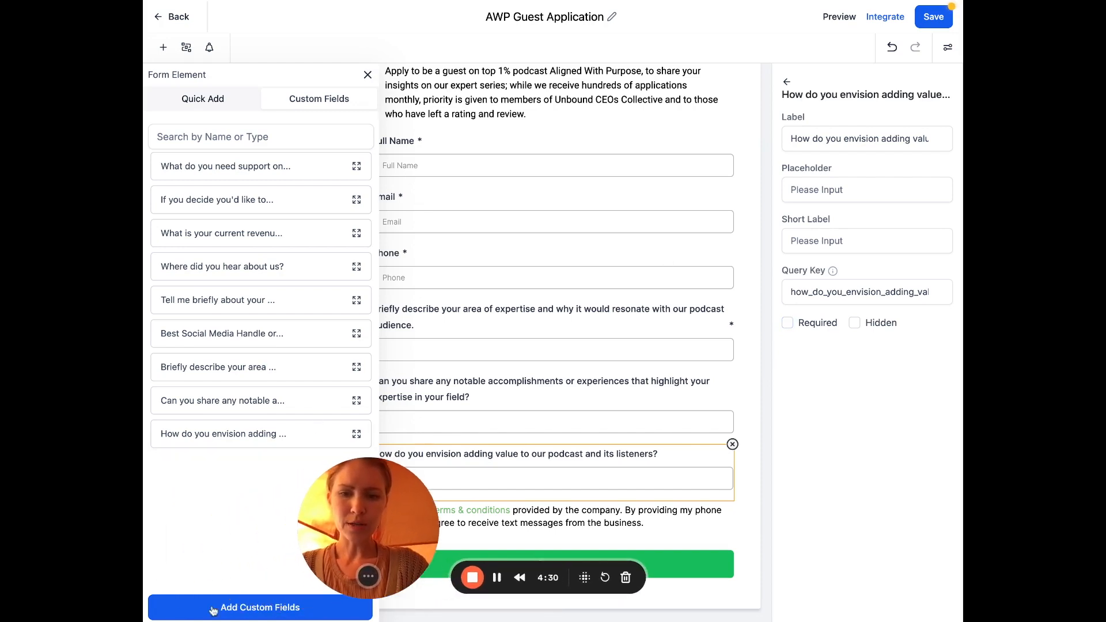
Add a single-line 'topics or themes you're passionate about' field in Additional Info below the envision question
left_click(284, 605)
left_click(410, 207)
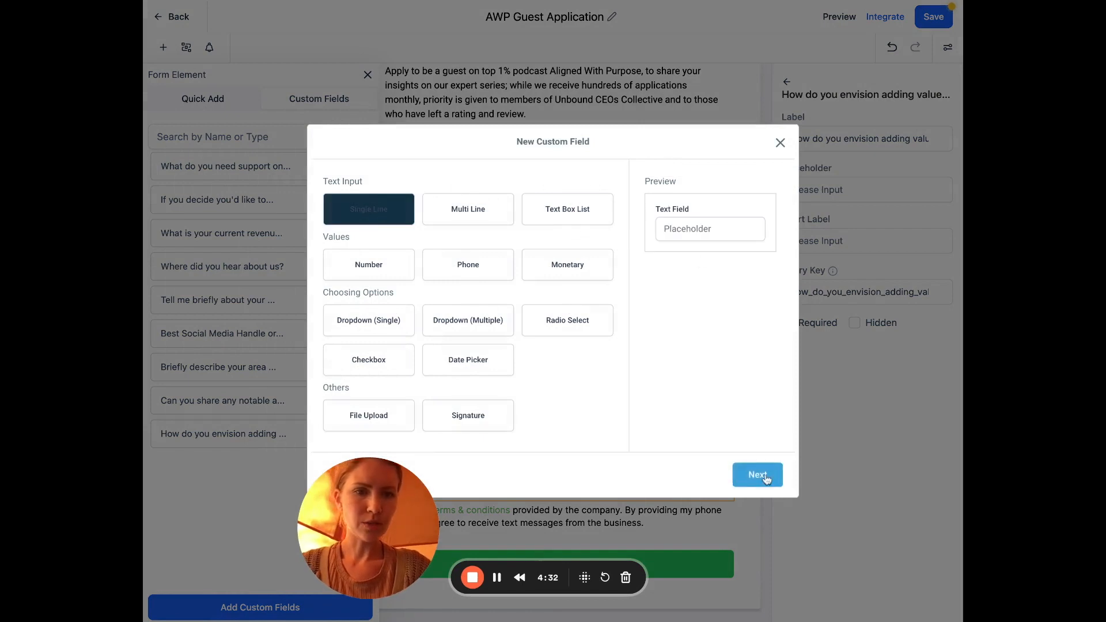
left_click(756, 473)
left_click(446, 277)
key("ctrl+v")
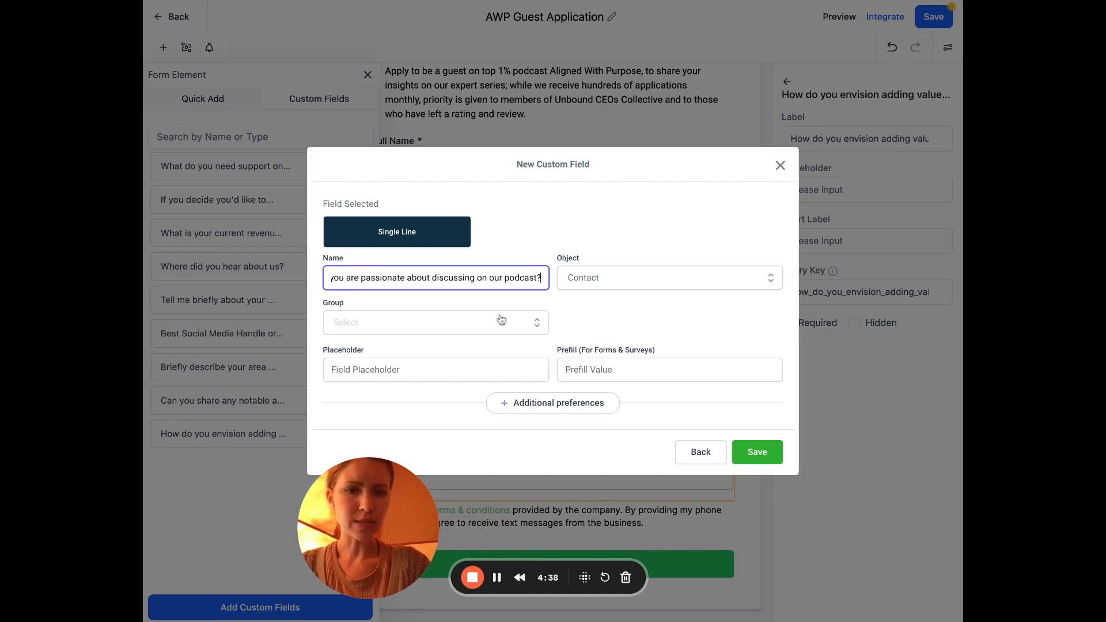
left_click(536, 322)
left_click(459, 396)
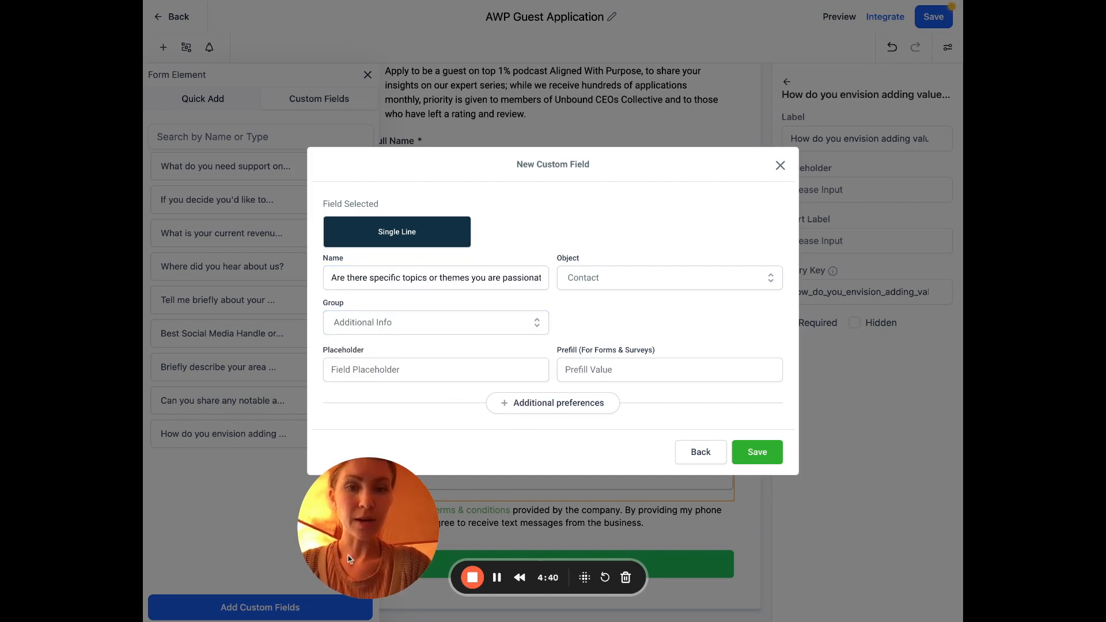
left_click(752, 451)
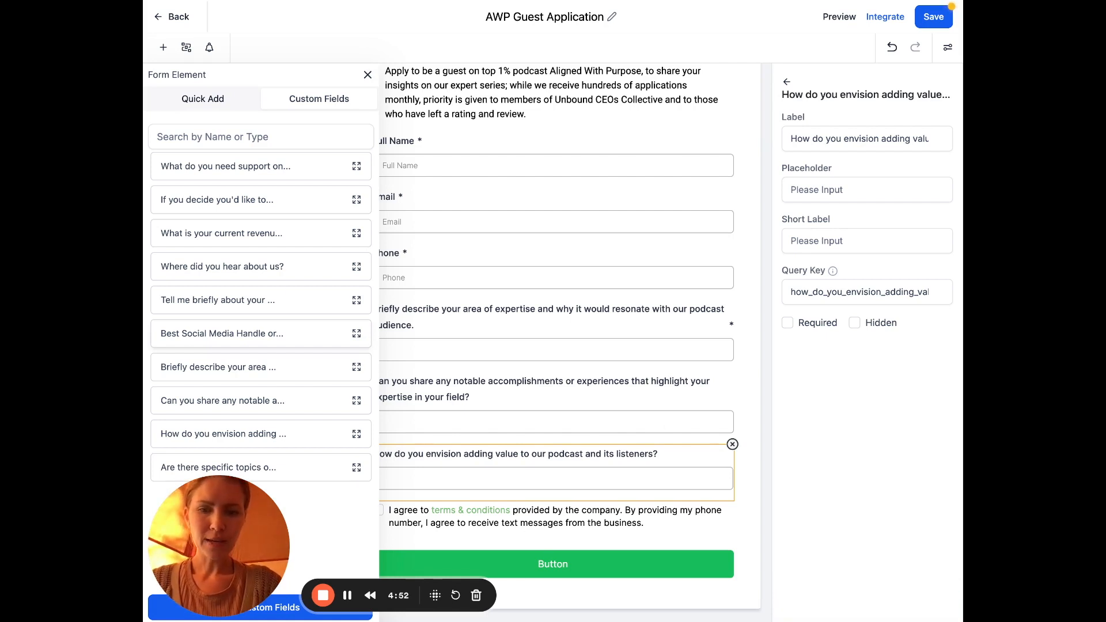
left_click_drag(281, 469, 512, 507)
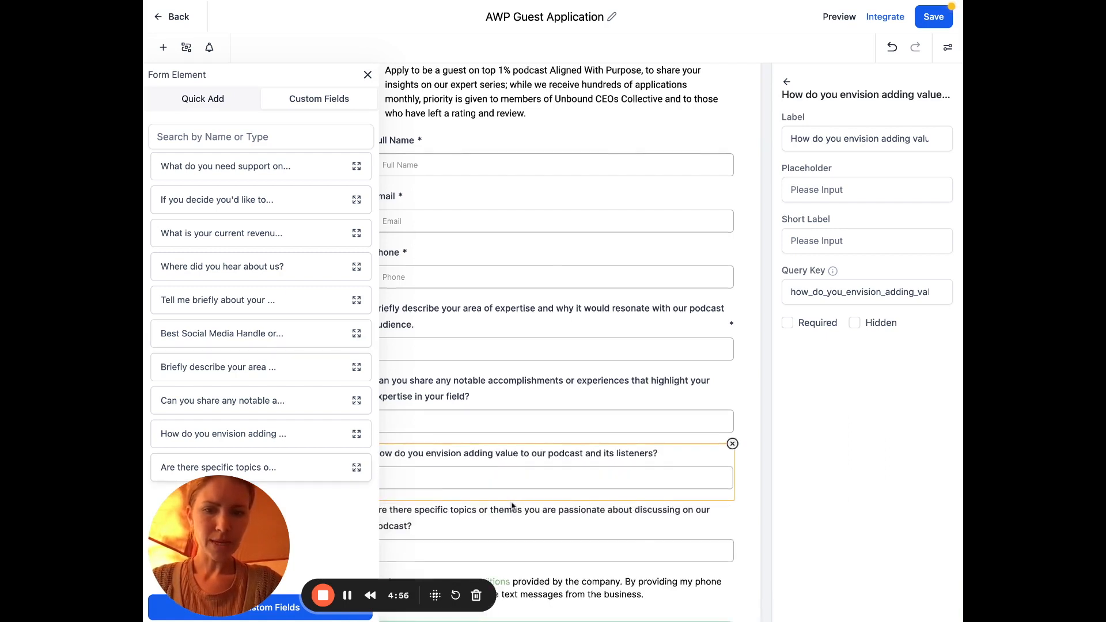
scroll(519, 346, "down", 1)
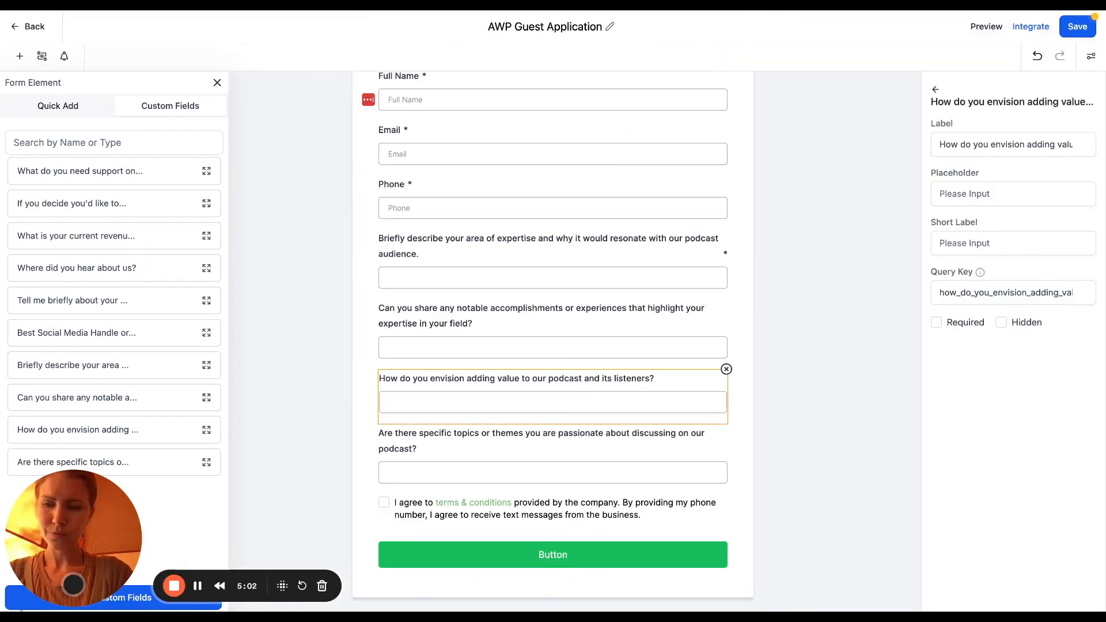
Create a single-line custom field named with the question asking for website, social profile or work links
left_click_drag(46, 578, 292, 578)
left_click(84, 597)
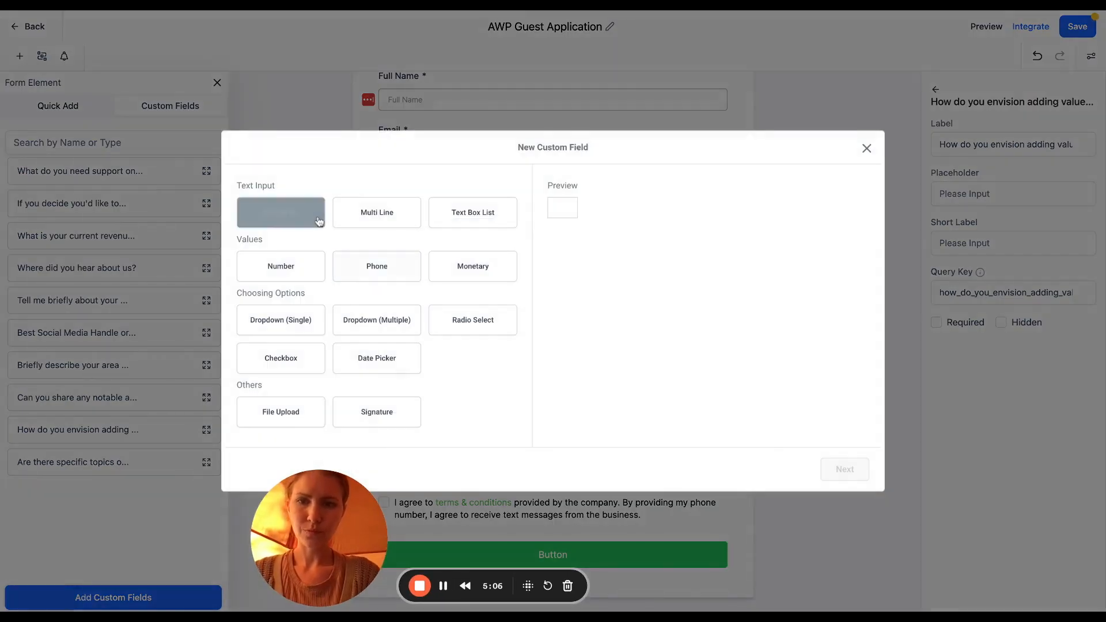
left_click(316, 218)
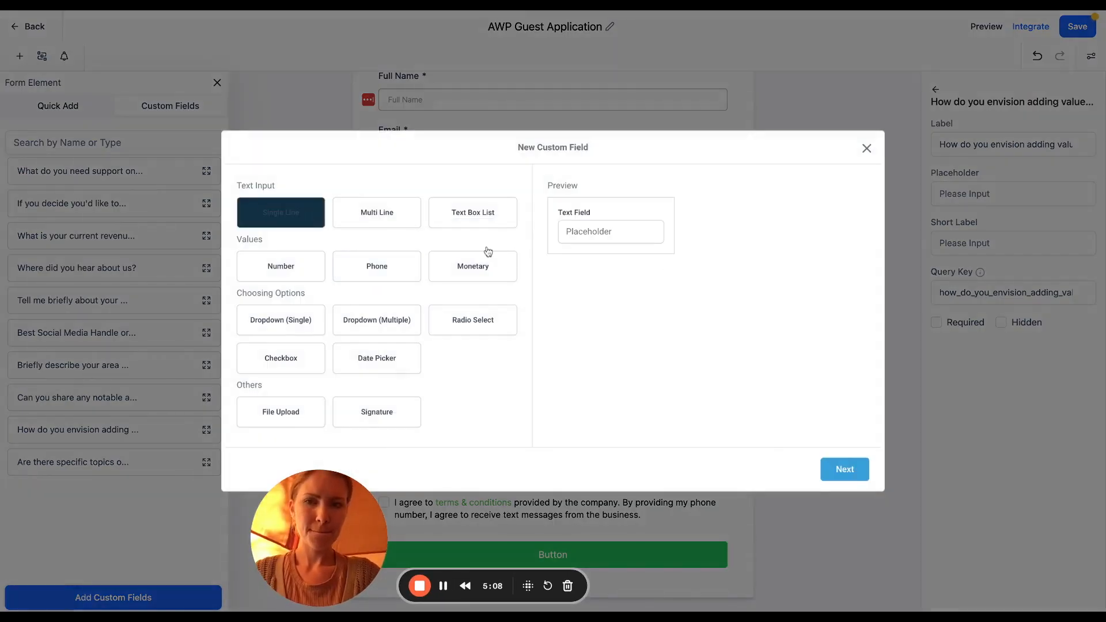
left_click(843, 470)
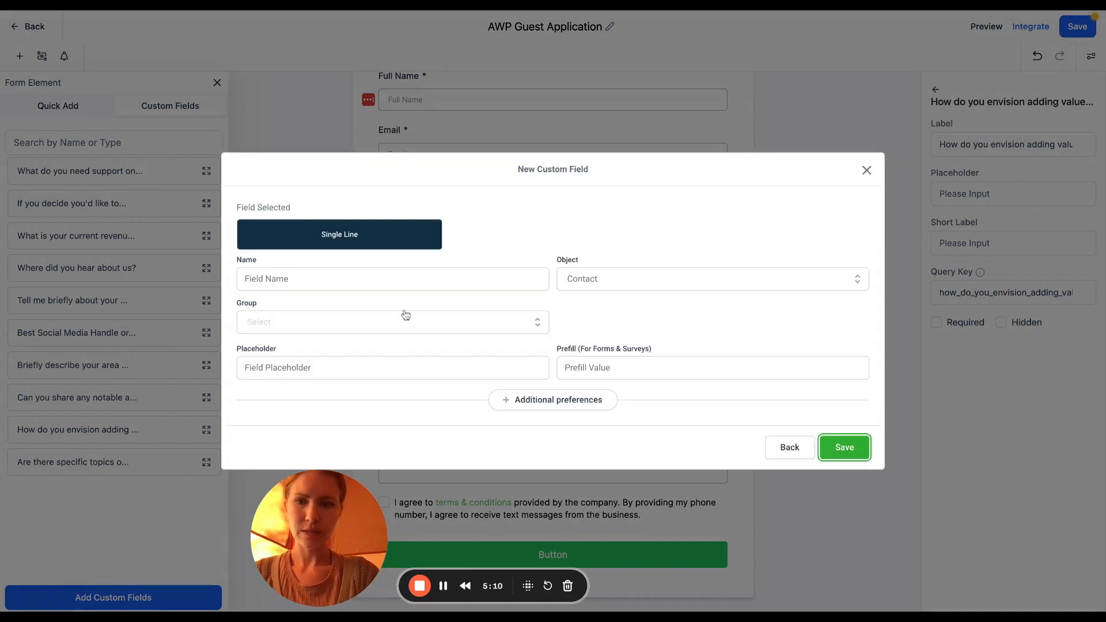
left_click(399, 282)
key("ctrl+v")
left_click_drag(400, 281, 243, 275)
left_click(385, 283)
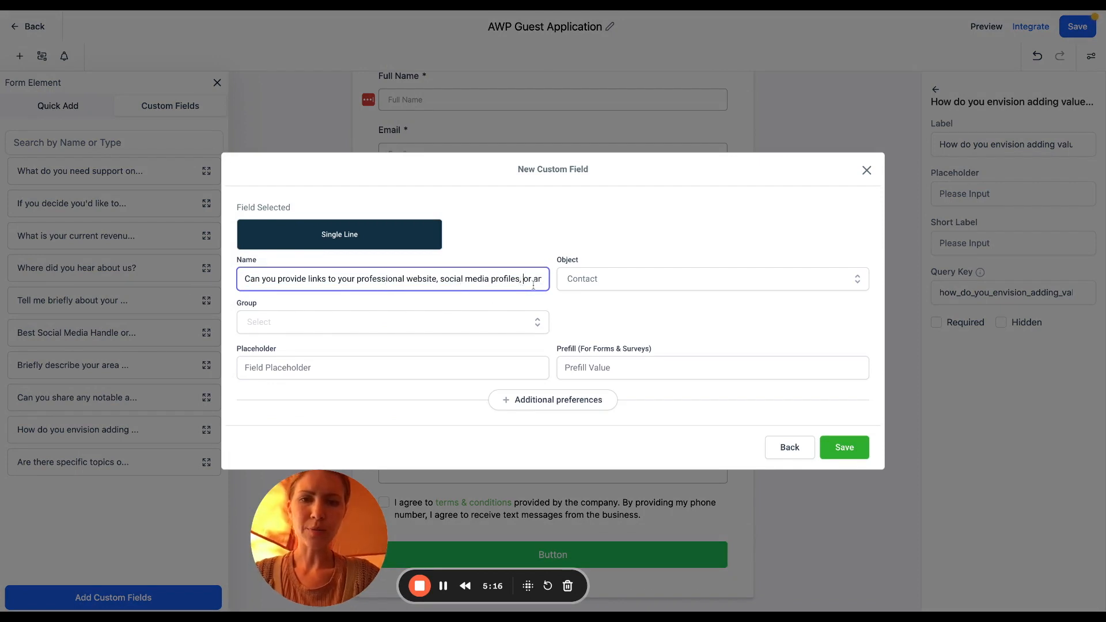
key("Right")
key("Right")
key("Right")
key("Right")
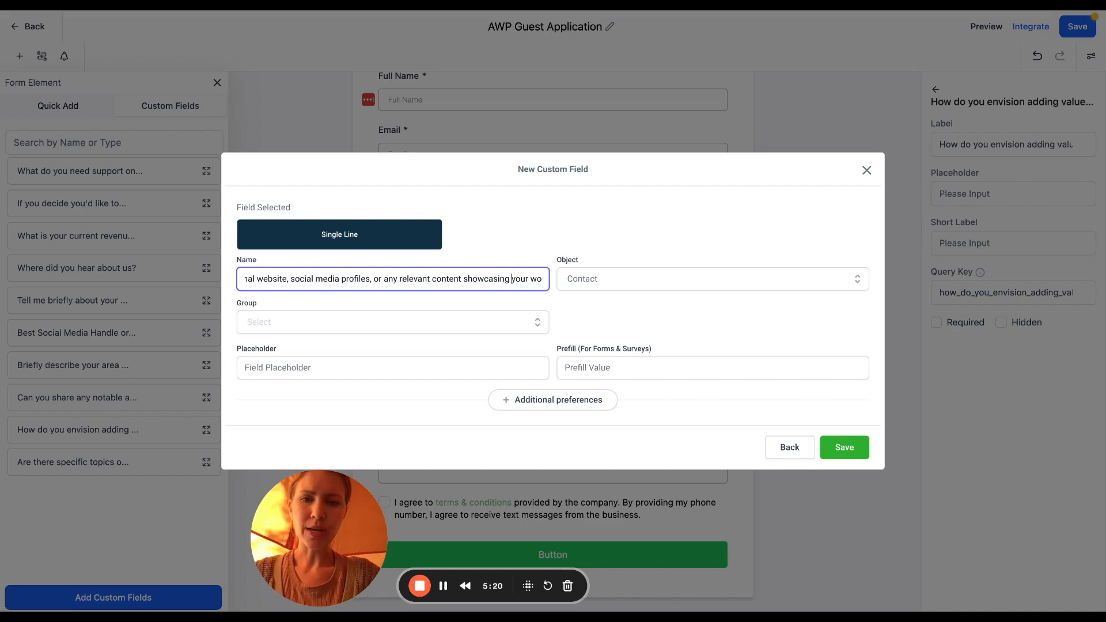
File the links field under Additional Info, save it, and place it below the topics question
left_click(441, 324)
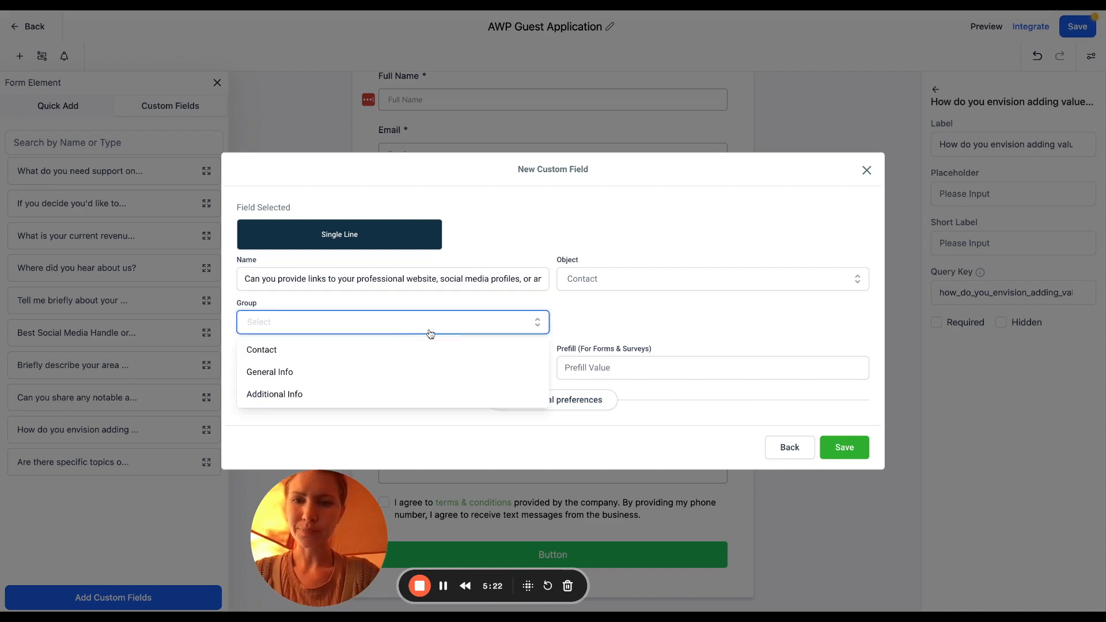
left_click(375, 394)
left_click(844, 448)
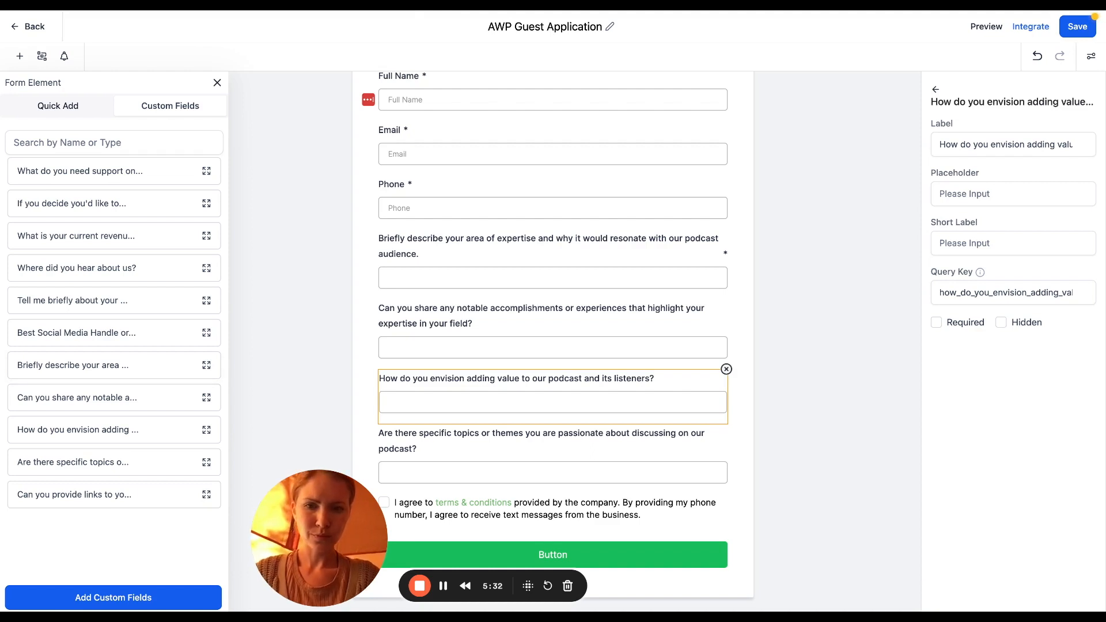
left_click_drag(167, 499, 538, 484)
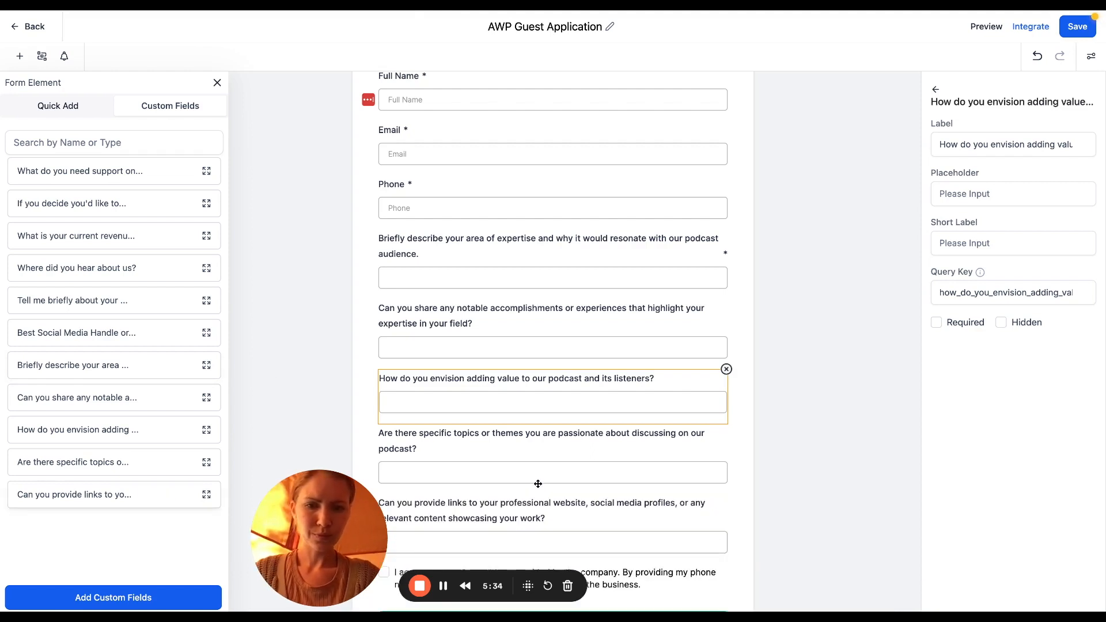
scroll(538, 484, "down", 1)
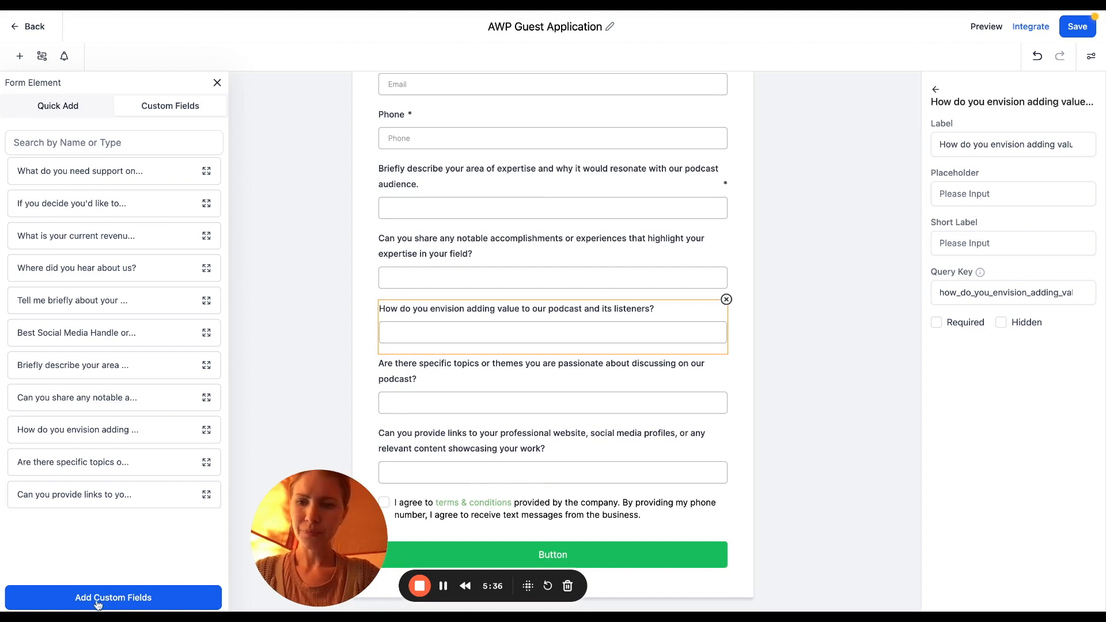
Create a single-line custom field named with the 'What sets you apart' question and check its wording
left_click(98, 604)
left_click(299, 221)
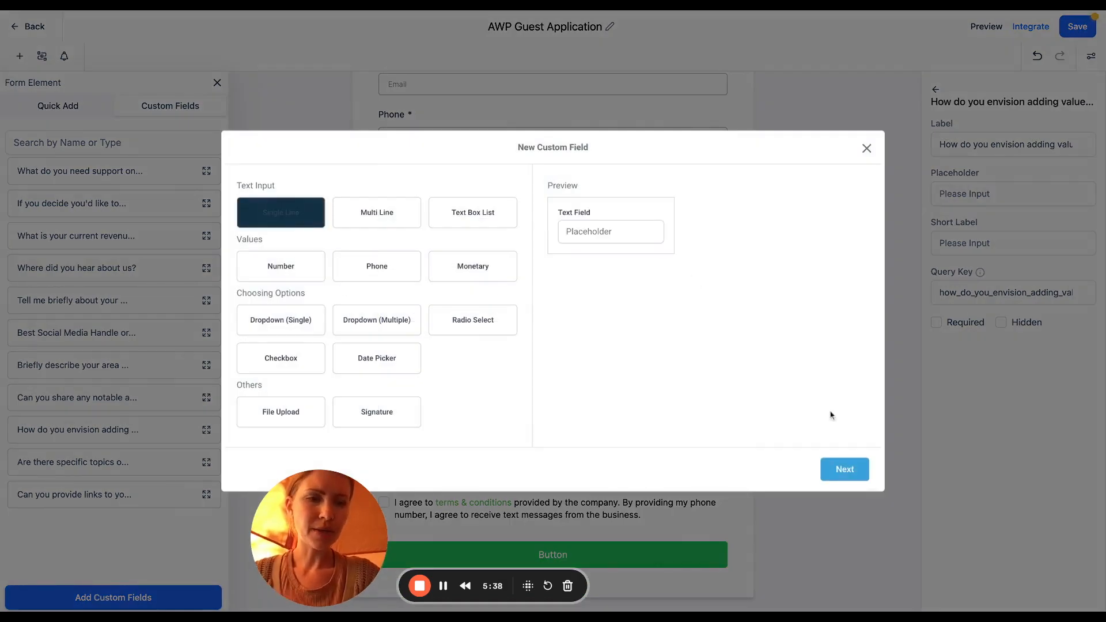
left_click(844, 469)
left_click(407, 286)
key("ctrl+v")
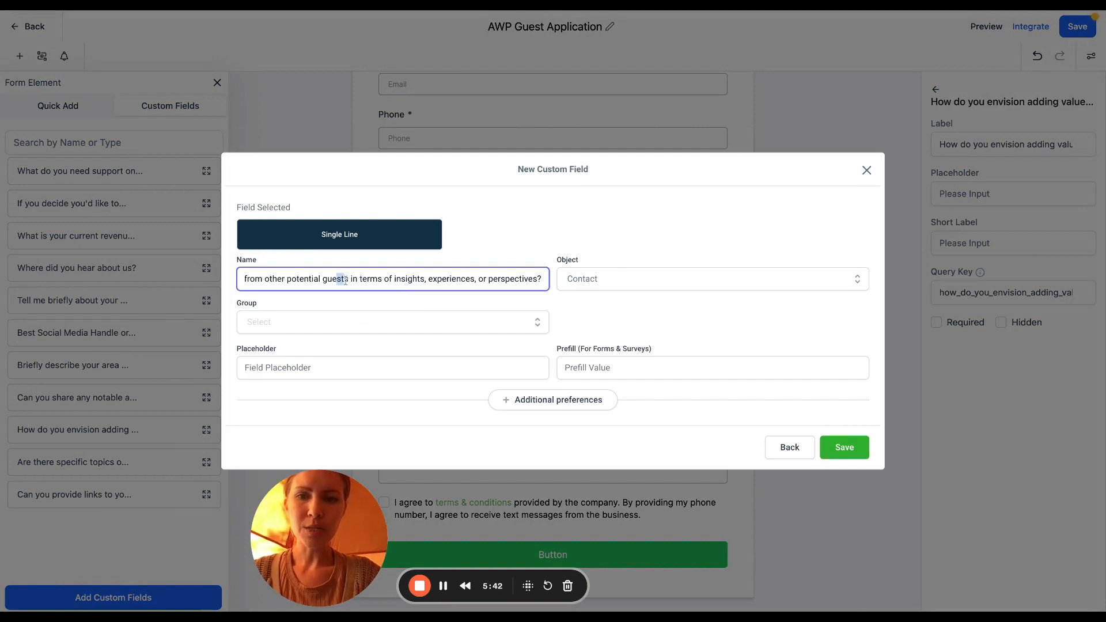
left_click_drag(343, 279, 148, 266)
left_click(363, 275)
left_click_drag(464, 277, 507, 280)
left_click(472, 281)
left_click_drag(429, 279, 549, 281)
left_click(540, 279)
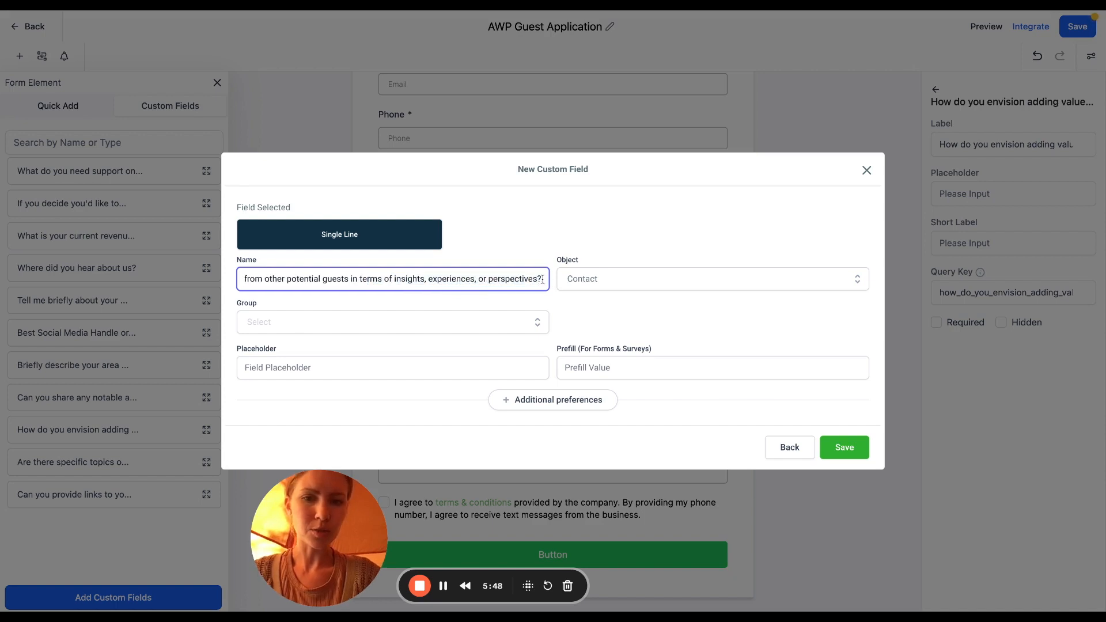
File the field under Additional Info, save it, and place it at the bottom of the form
left_click(514, 324)
left_click(309, 398)
left_click(844, 447)
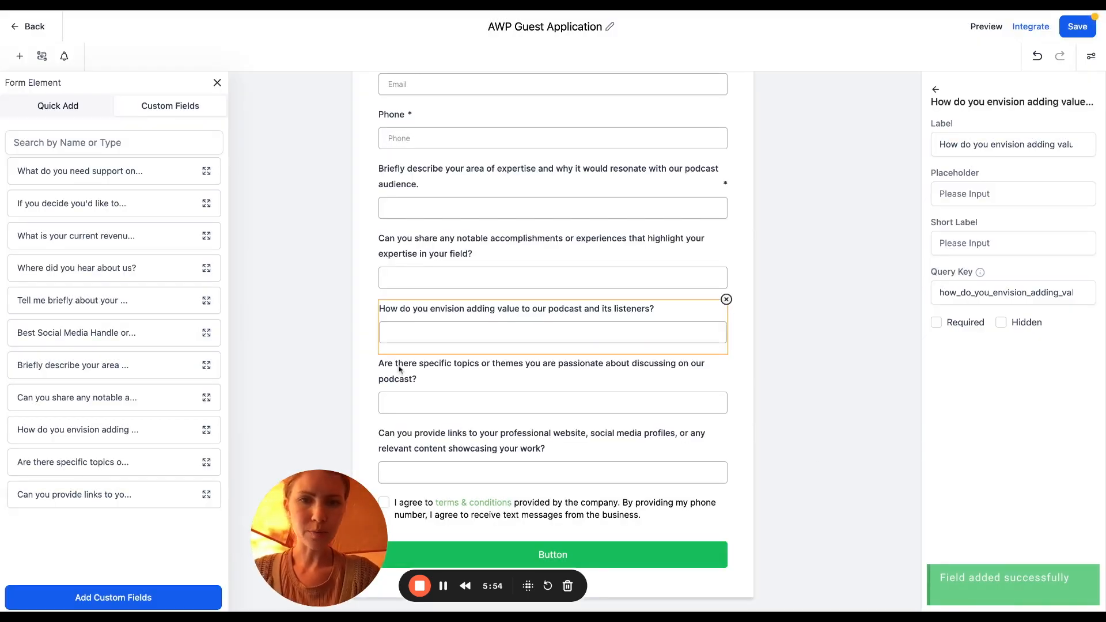
scroll(720, 330, "up", 3)
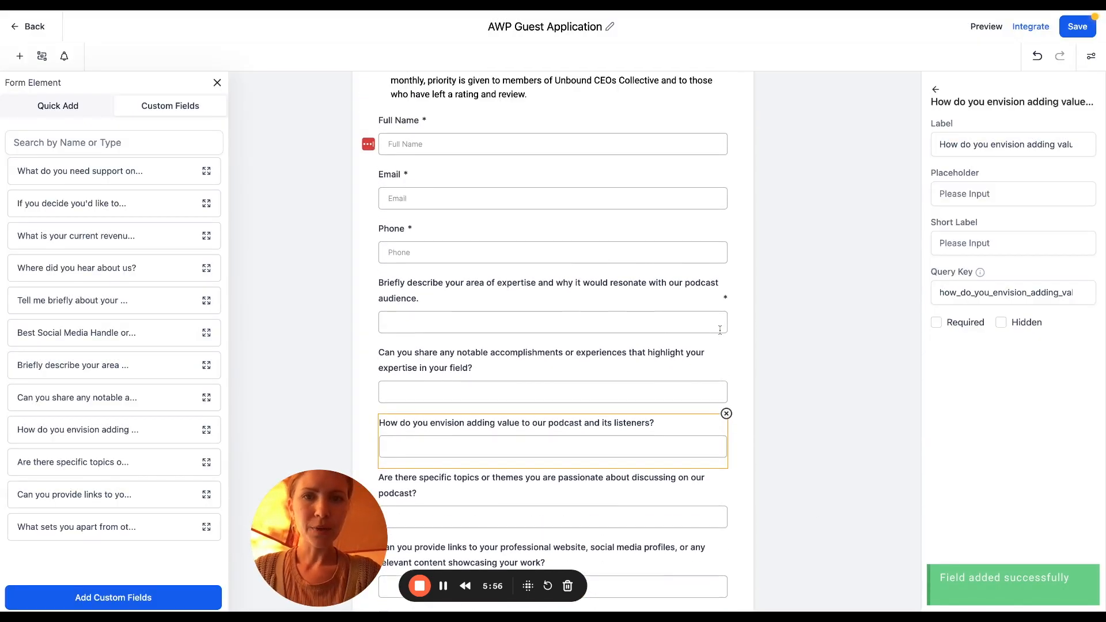
scroll(553, 346, "down", 3)
left_click_drag(173, 526, 565, 501)
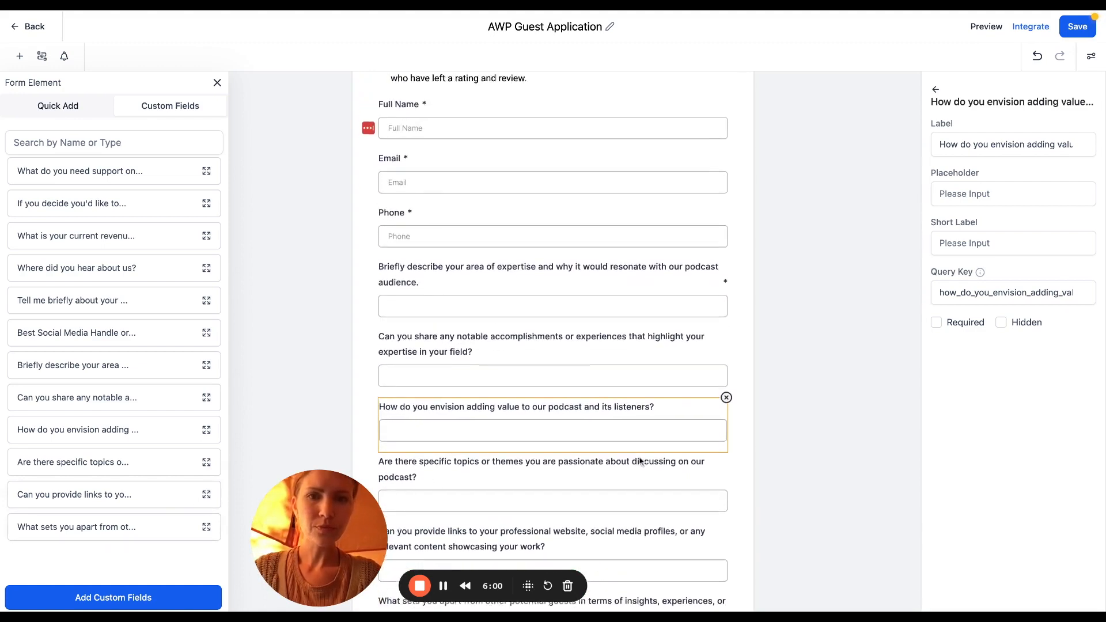
scroll(640, 460, "down", 2)
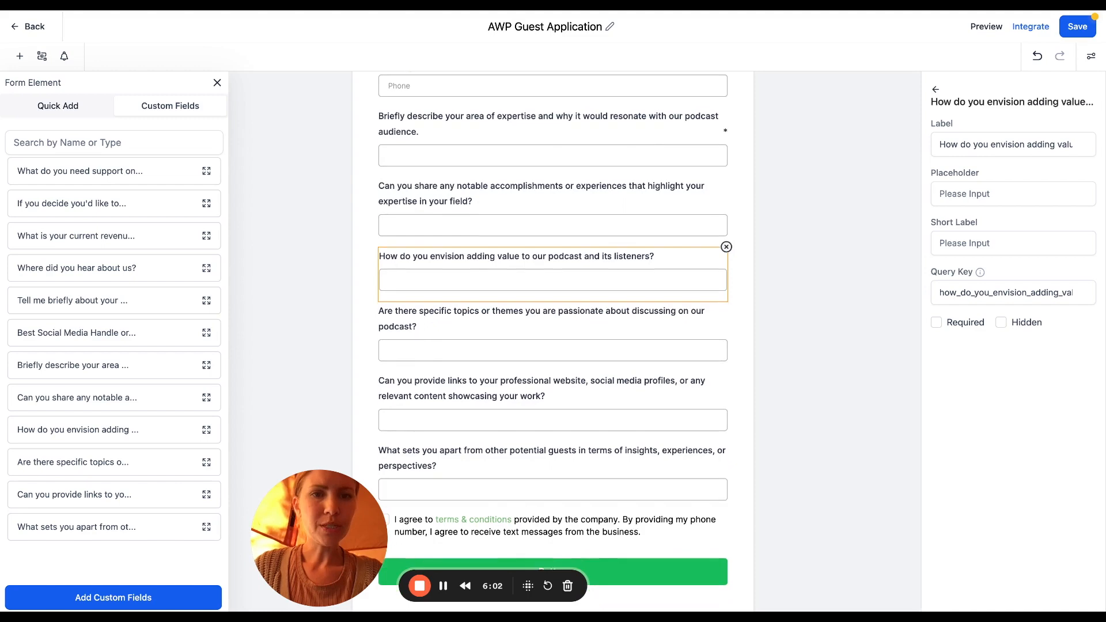
Delete the 'What sets you apart' question from the form, then start another custom field
scroll(553, 346, "down", 1)
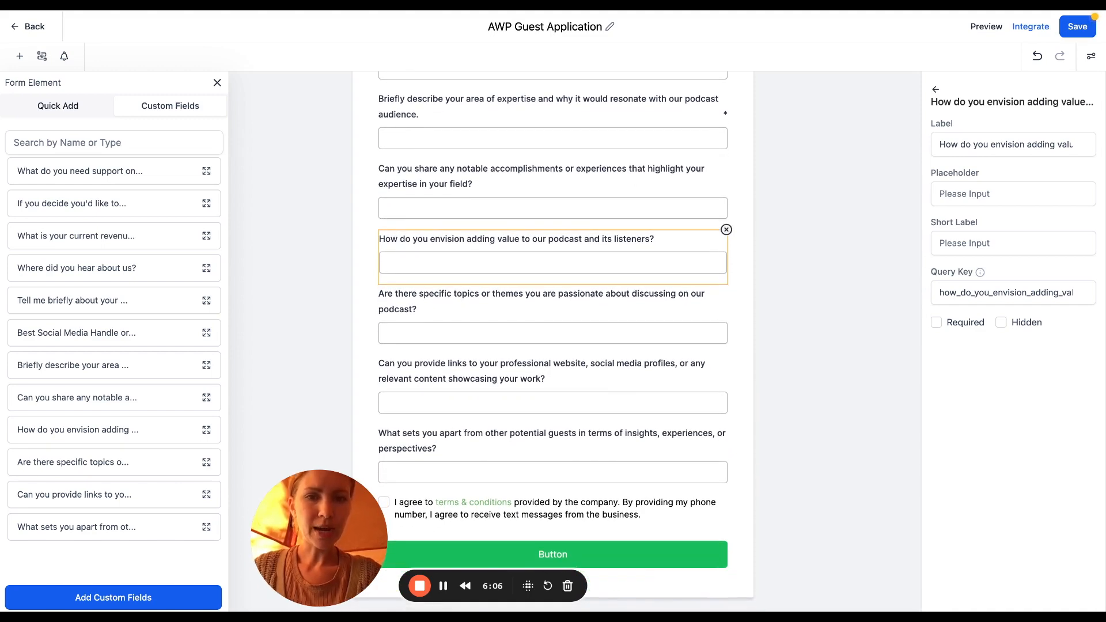
left_click(640, 450)
left_click(640, 260)
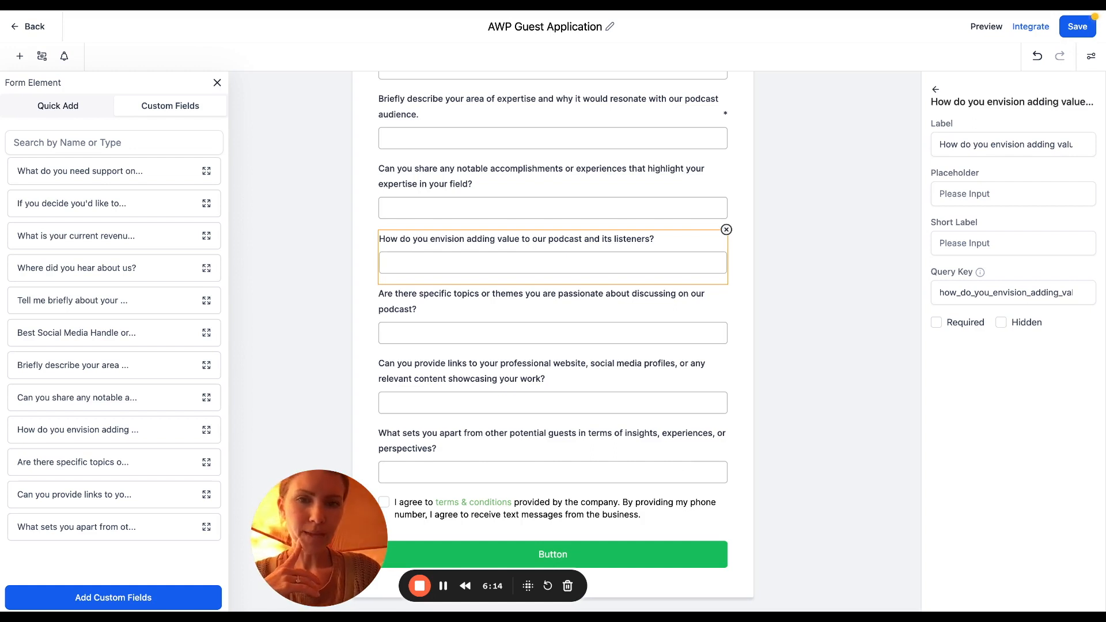
left_click(691, 450)
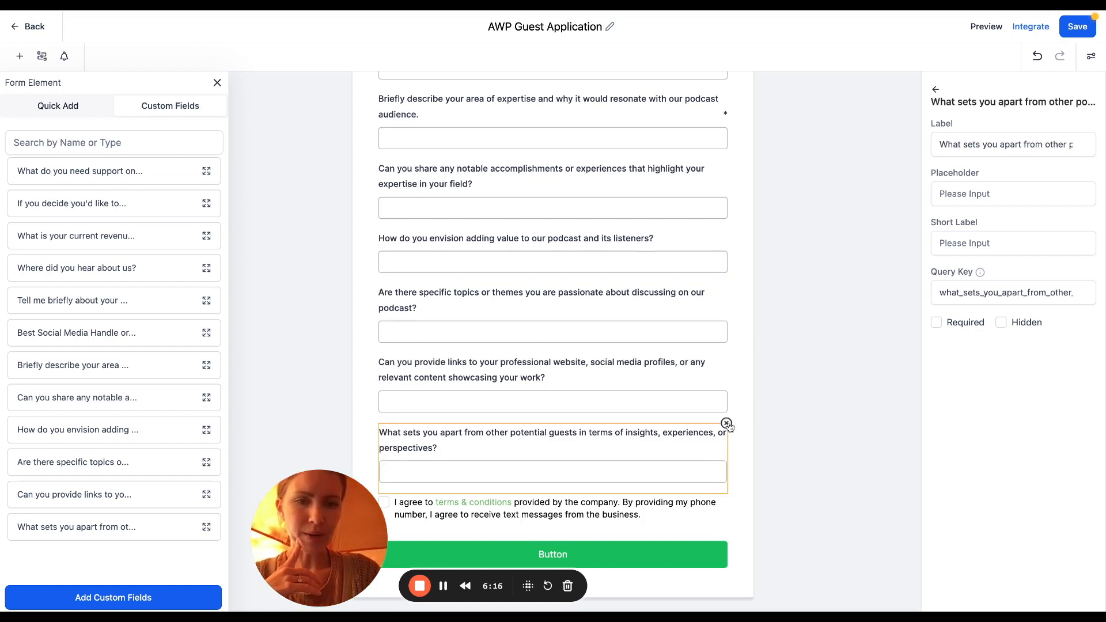
left_click(727, 424)
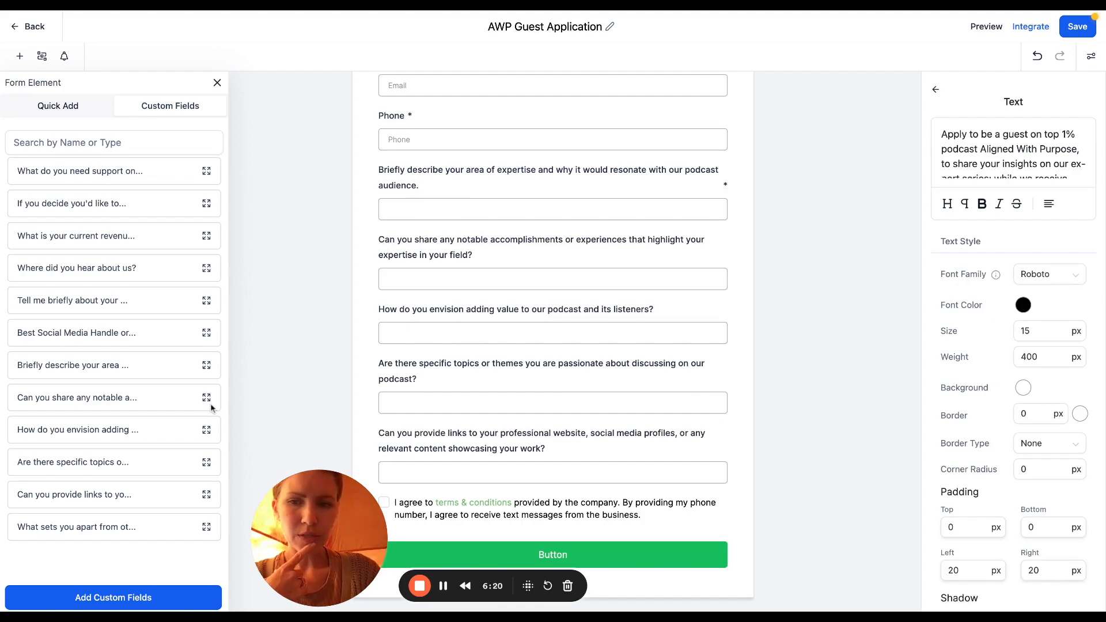
left_click(138, 601)
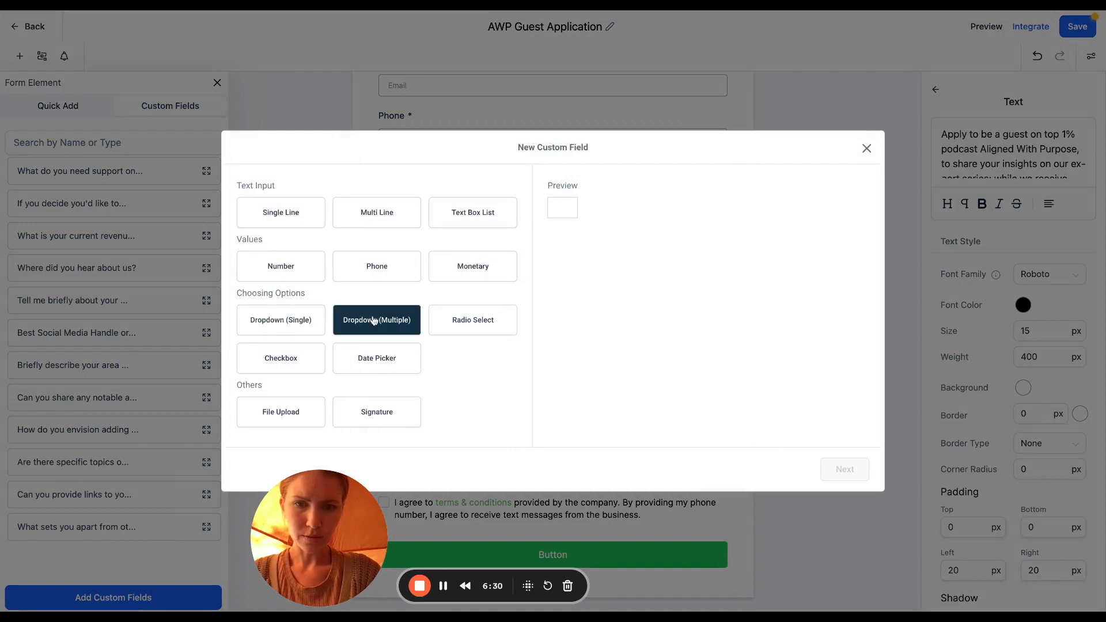
Create a dropdown field named 'What size is your list? (email, social media, audience size etc)'
left_click(288, 320)
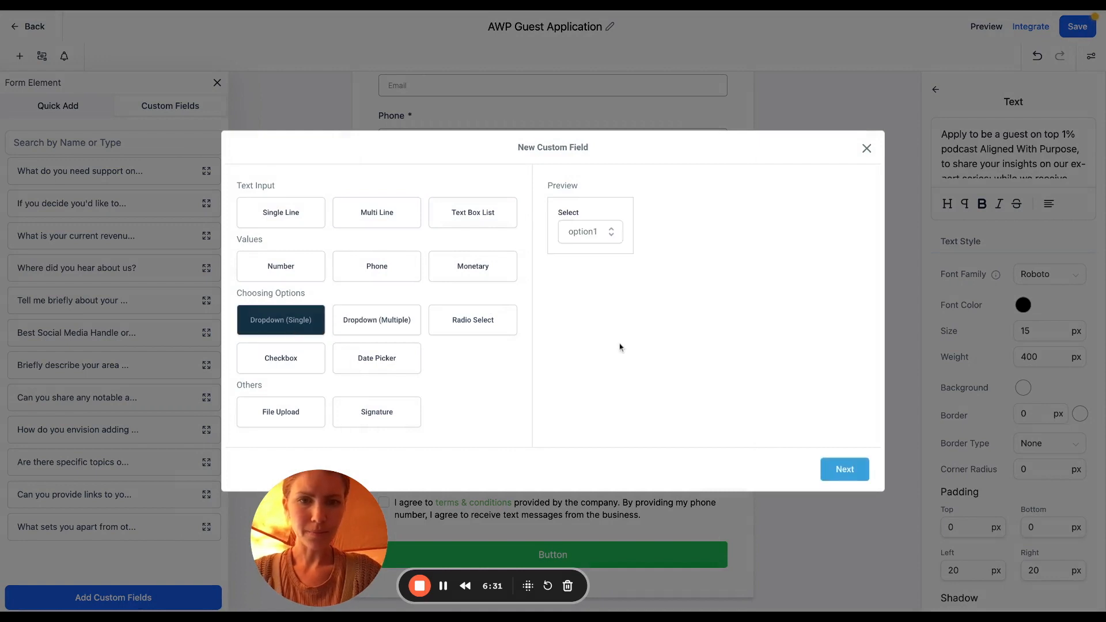
left_click(847, 473)
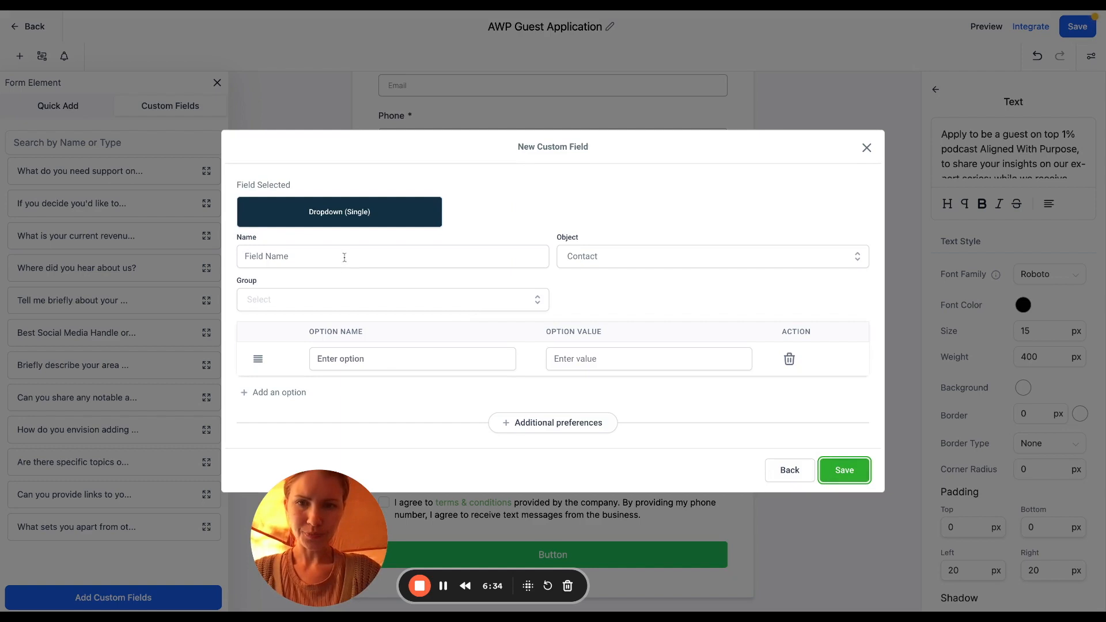
left_click(389, 360)
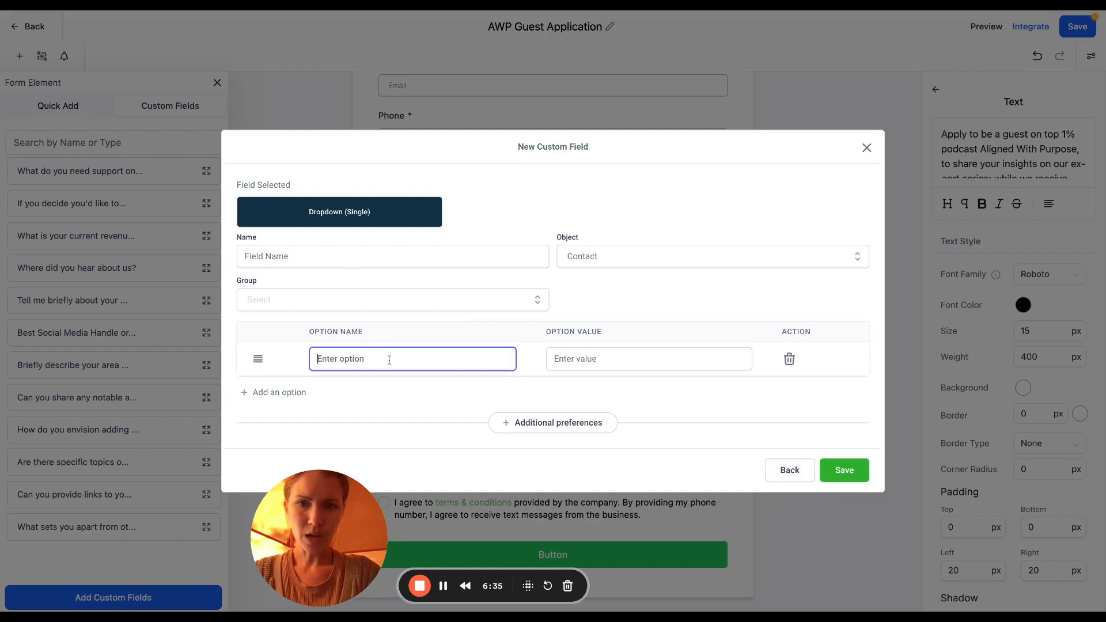
left_click(378, 256)
type("How lar")
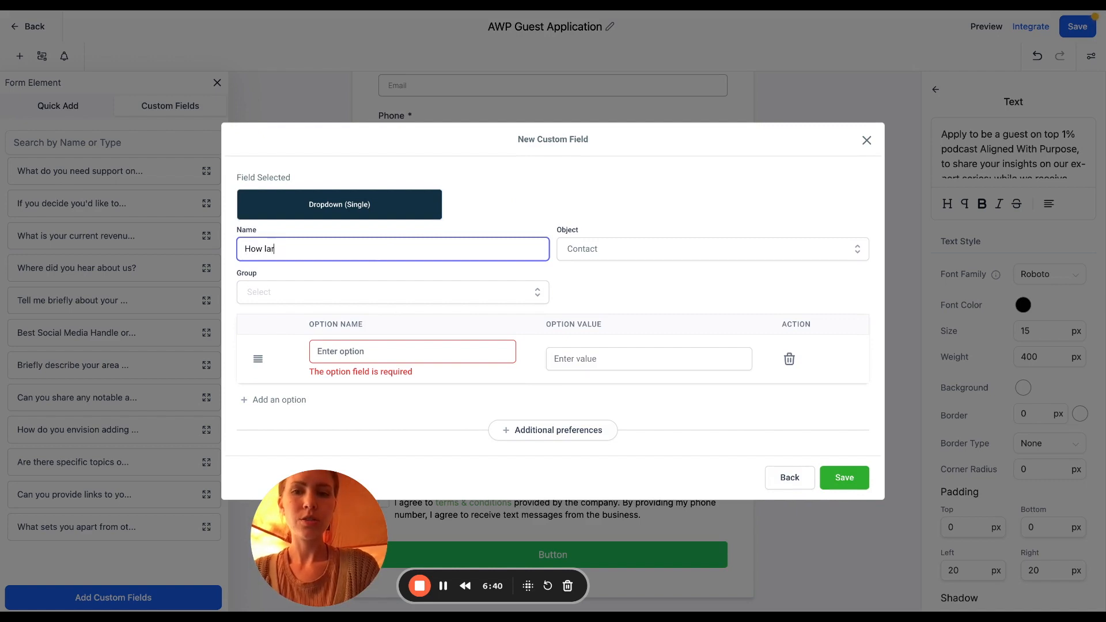
type("ge")
key("ctrl+a")
type("What size is yo")
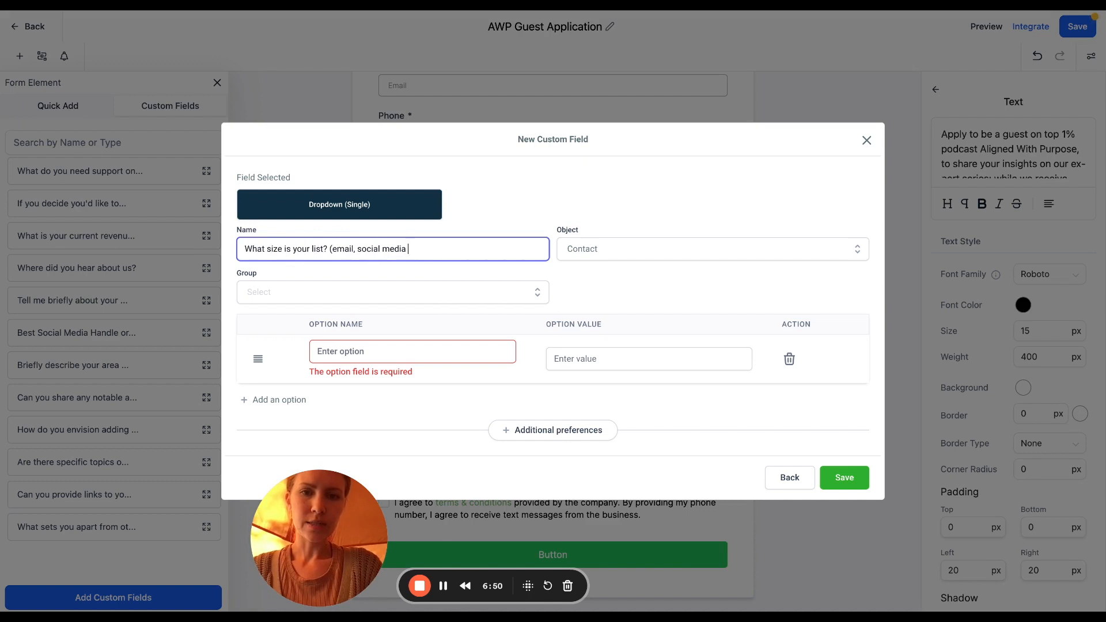
left_click_drag(408, 250, 421, 250)
left_click(405, 250)
type("audience size")
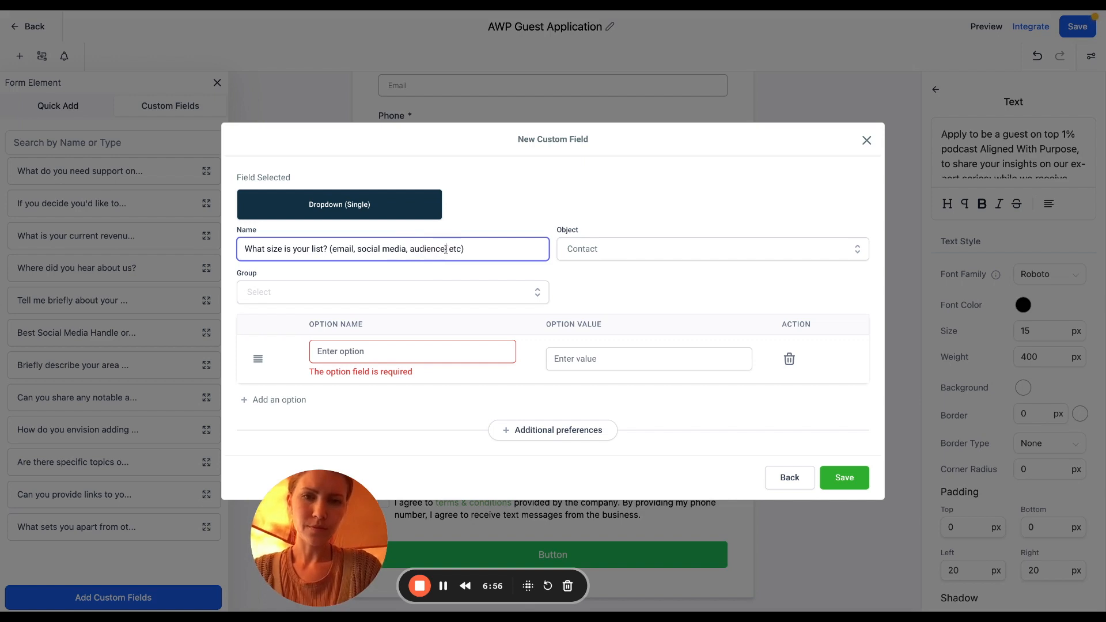
Add the four list-size options from 0 - 10,000 to 50,000+, file under Additional Info, and save
left_click(388, 351)
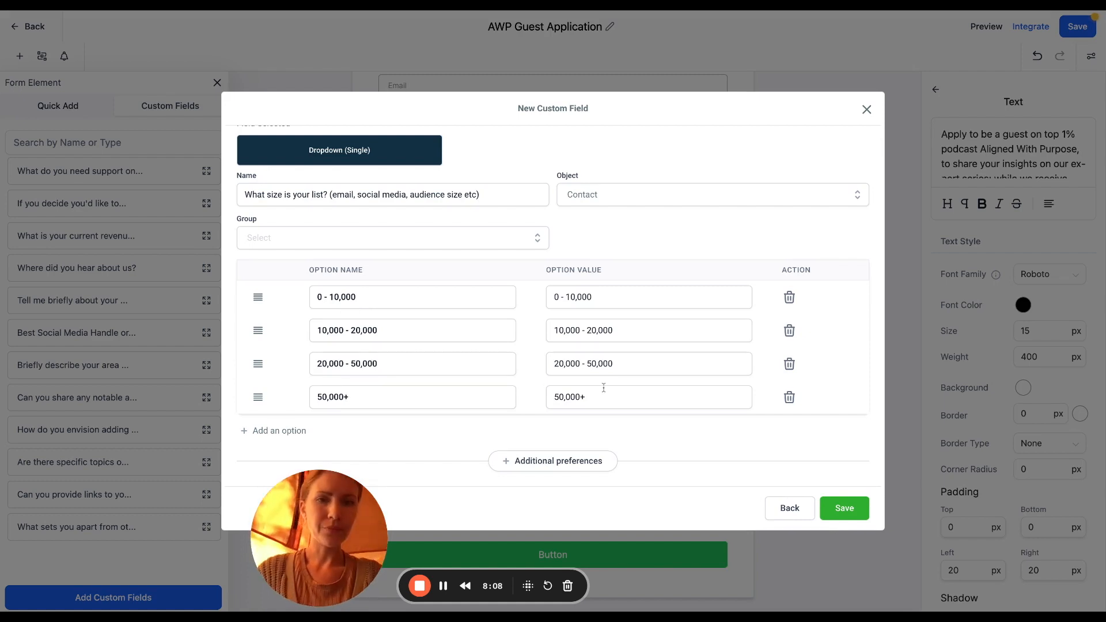
scroll(604, 388, "up", 1)
left_click(839, 506)
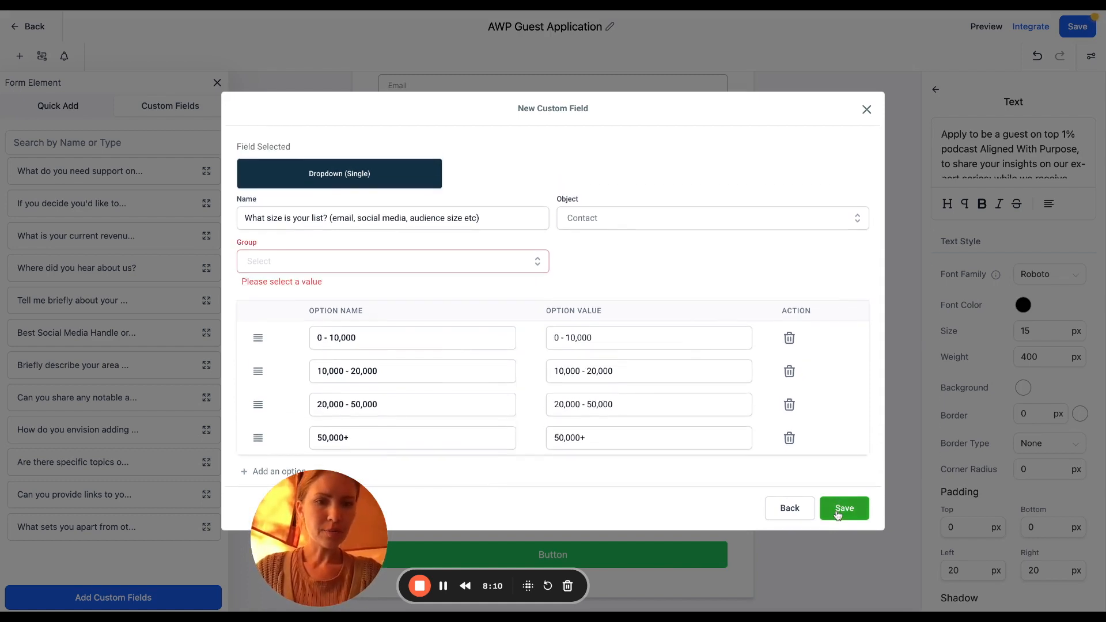
left_click(434, 262)
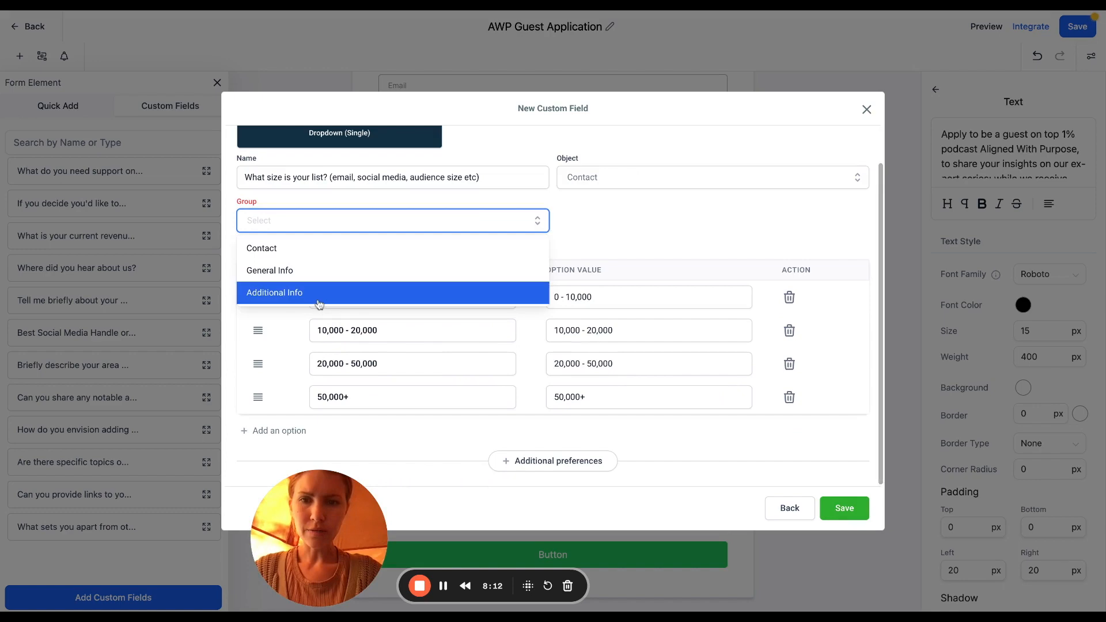
left_click(415, 292)
left_click(843, 508)
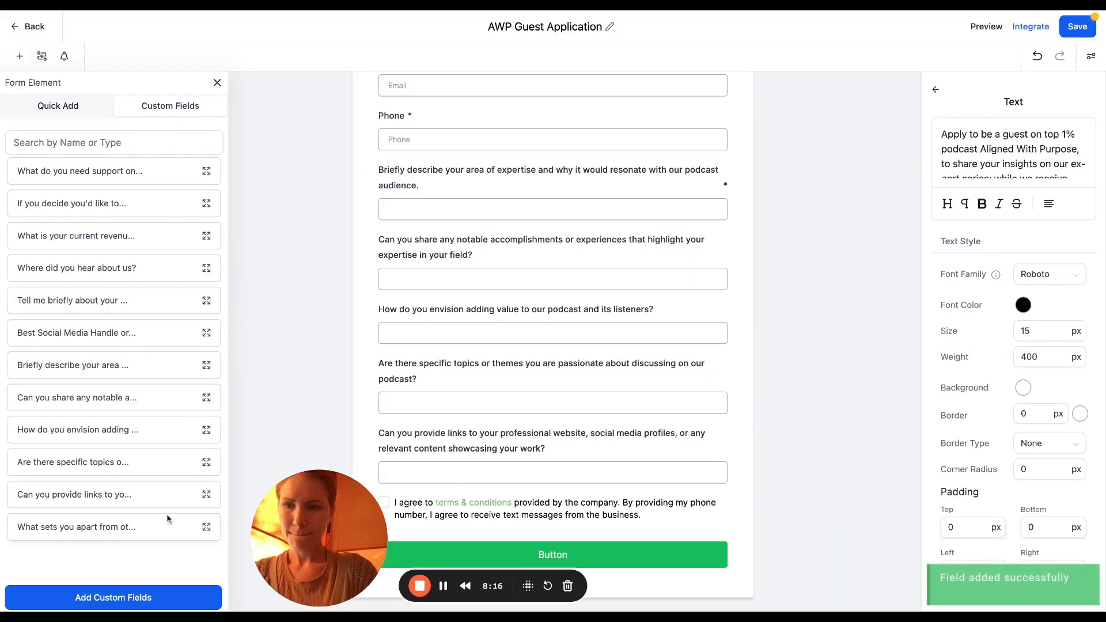
Place the list-size question above the terms checkbox and make it required
left_click_drag(141, 559, 692, 453)
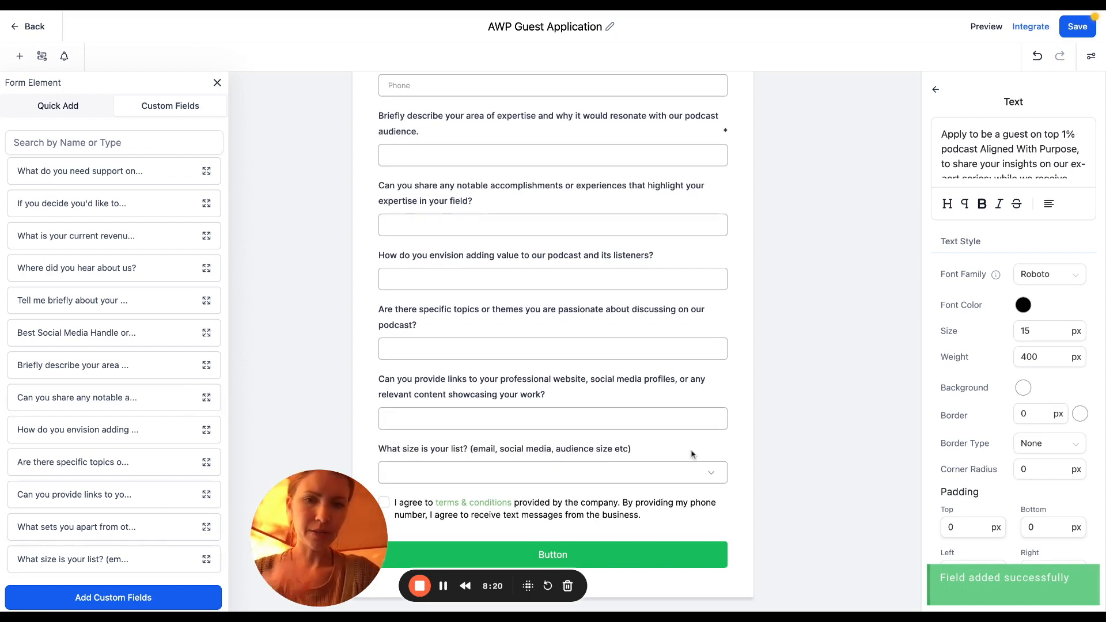
left_click(679, 451)
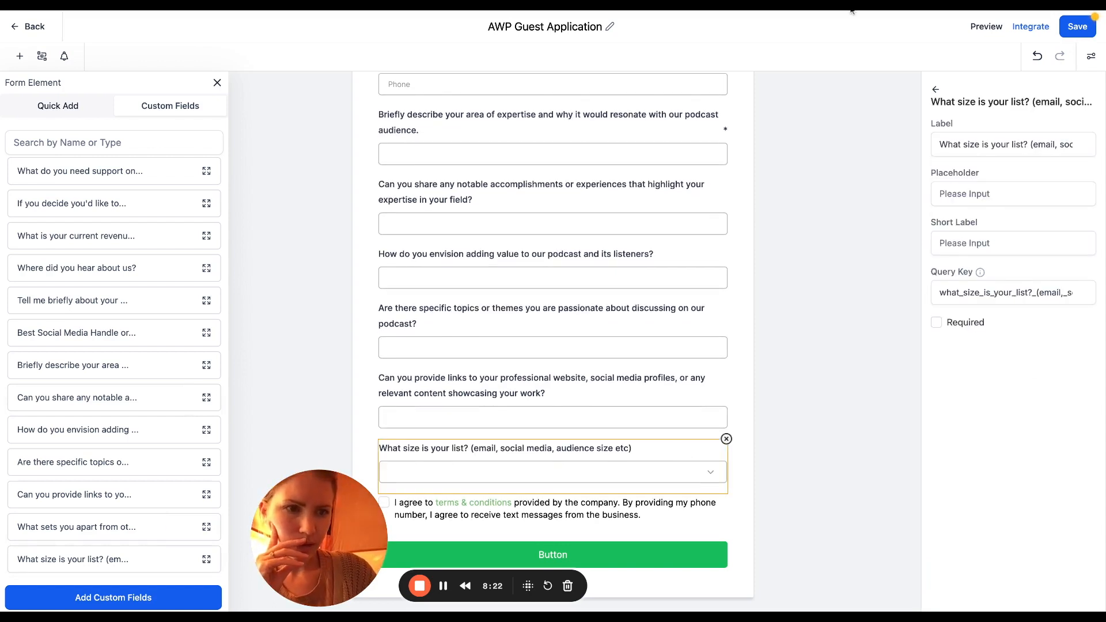
left_click(935, 322)
Mark the links, topics, adding-value and accomplishments questions as required
left_click(709, 383)
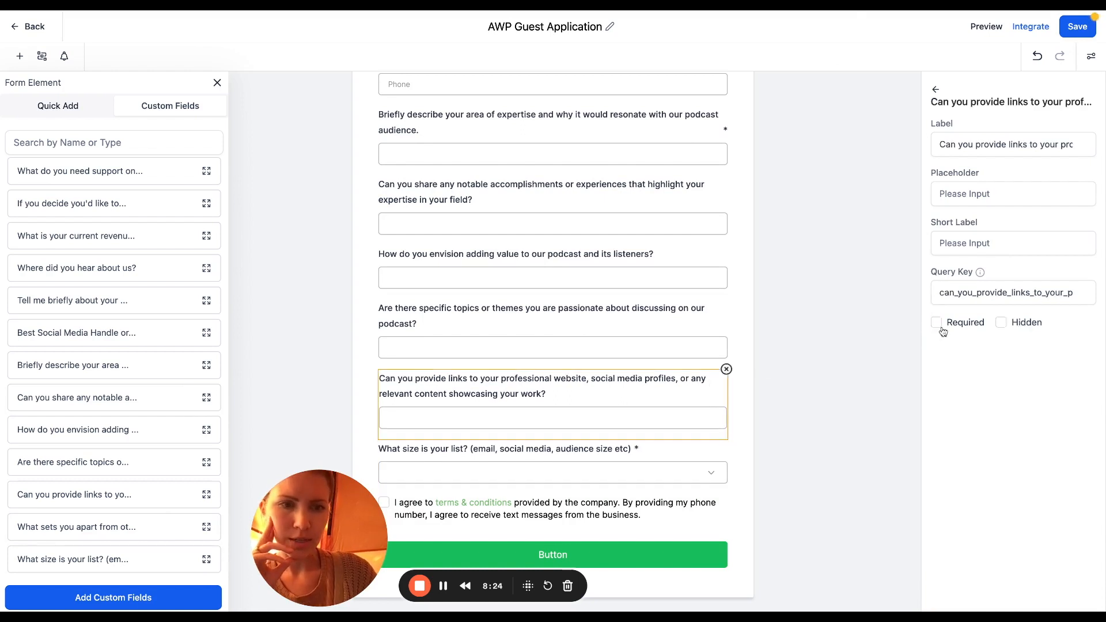
left_click(935, 322)
left_click(714, 315)
left_click(936, 322)
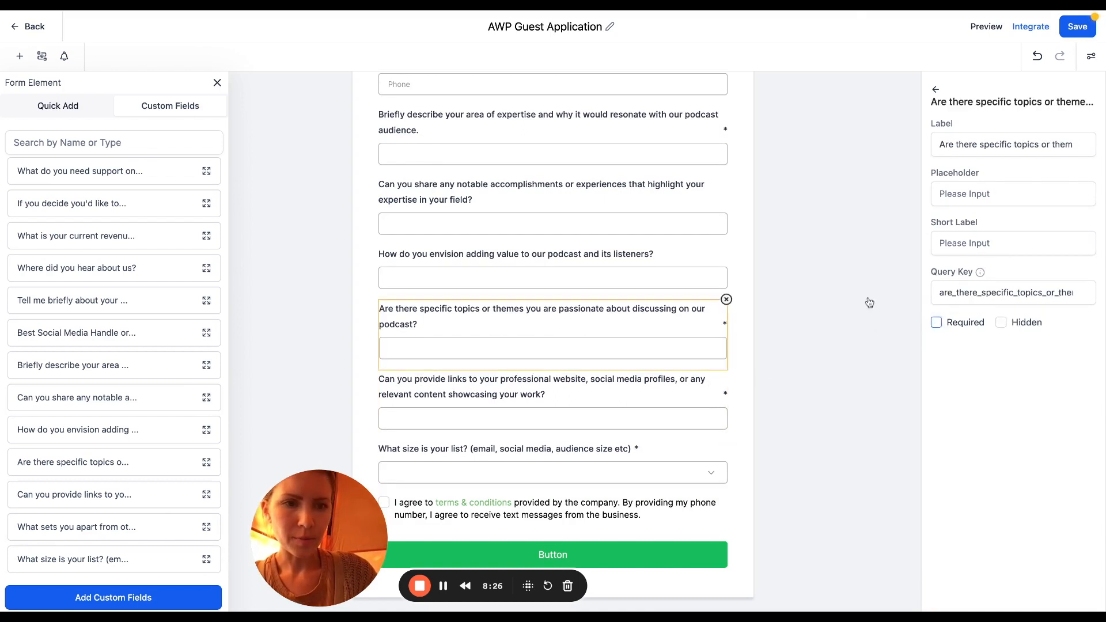
left_click(696, 254)
left_click(935, 322)
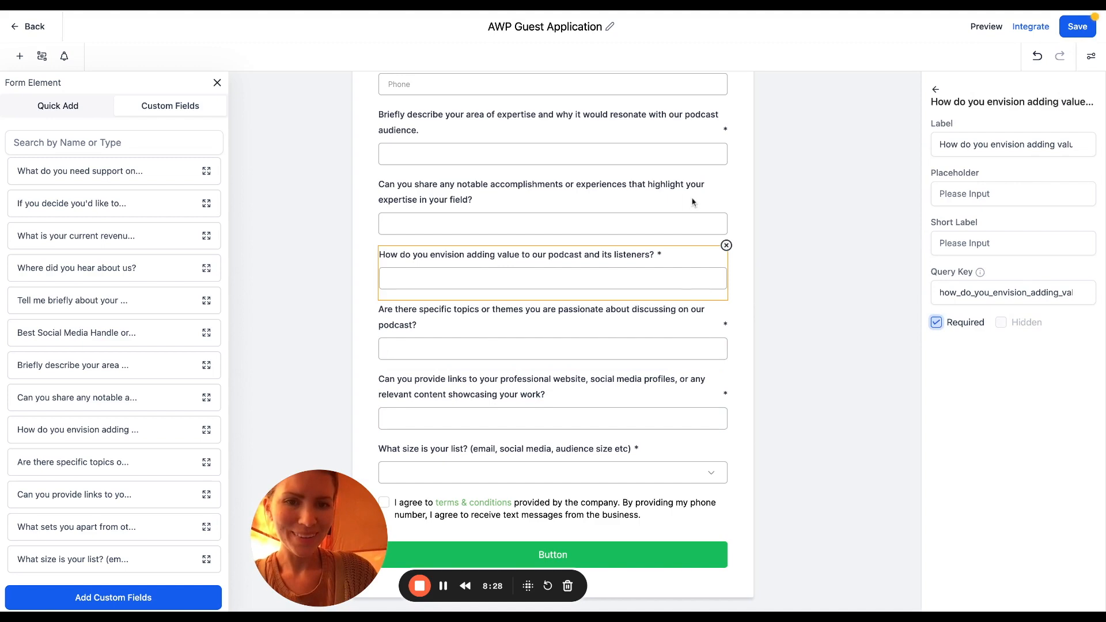
left_click(715, 190)
left_click(940, 322)
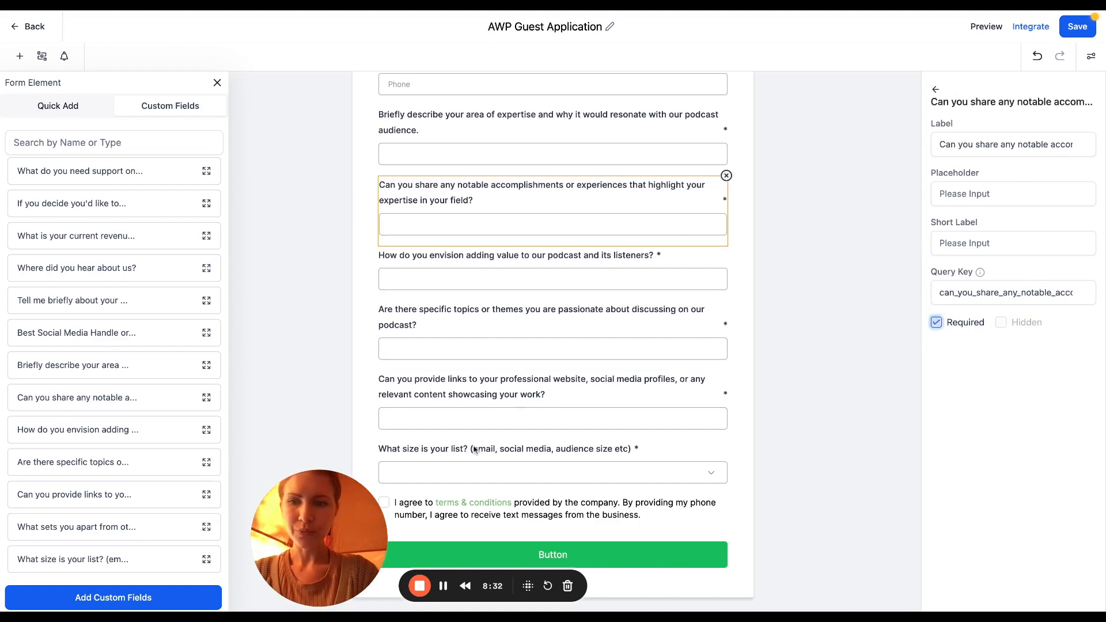
scroll(436, 352, "up", 5)
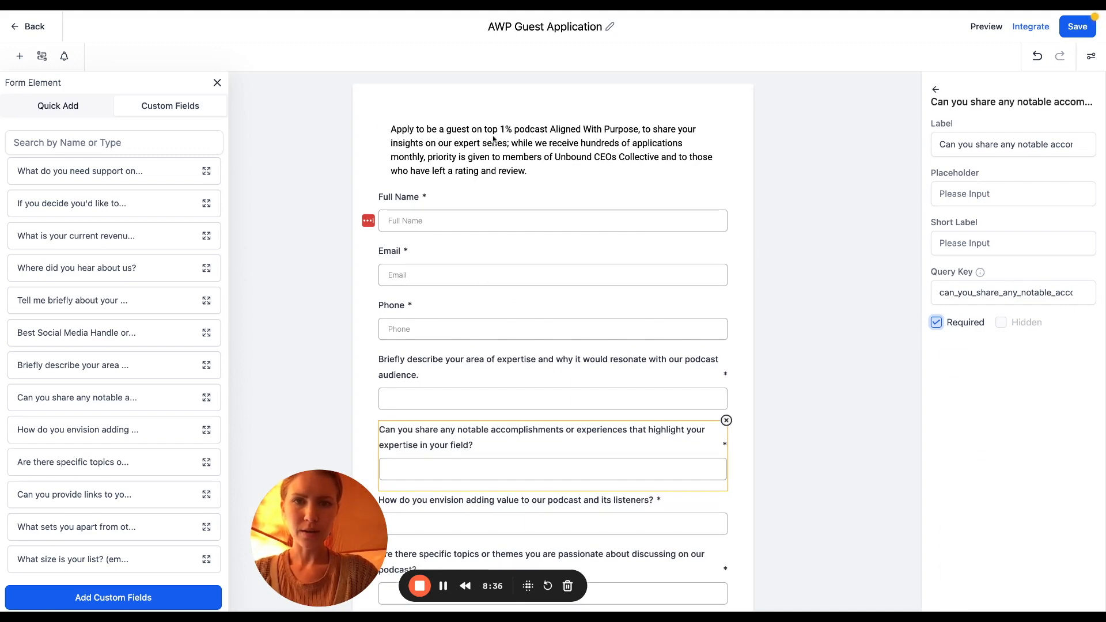
Set the submit button's background colour to brown #7B5047
left_click(542, 148)
scroll(557, 179, "down", 5)
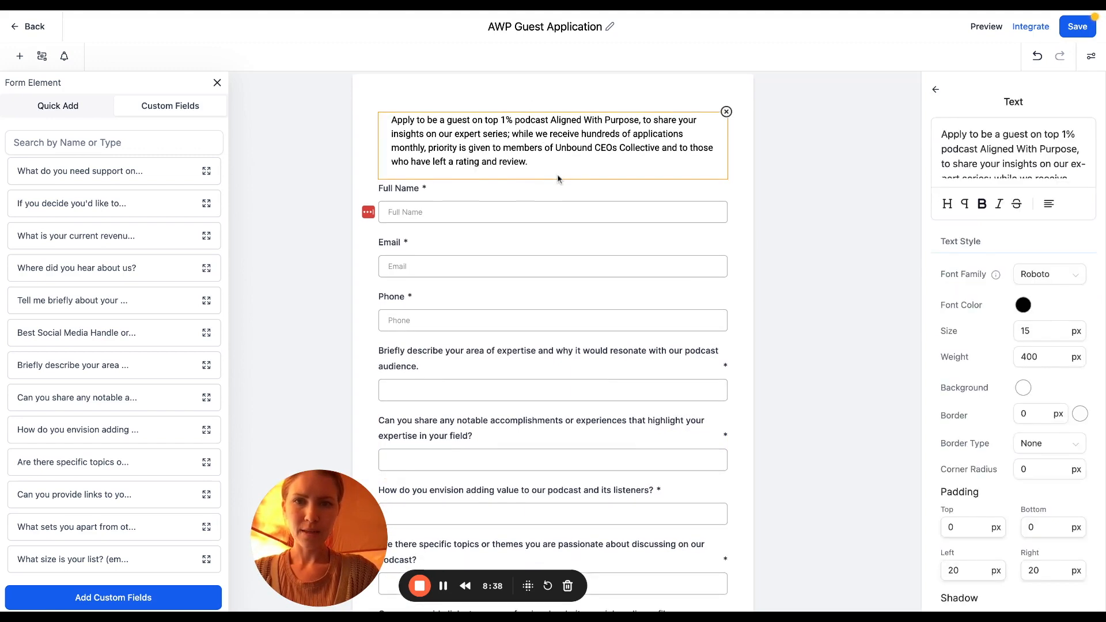
scroll(358, 534, "up", 5)
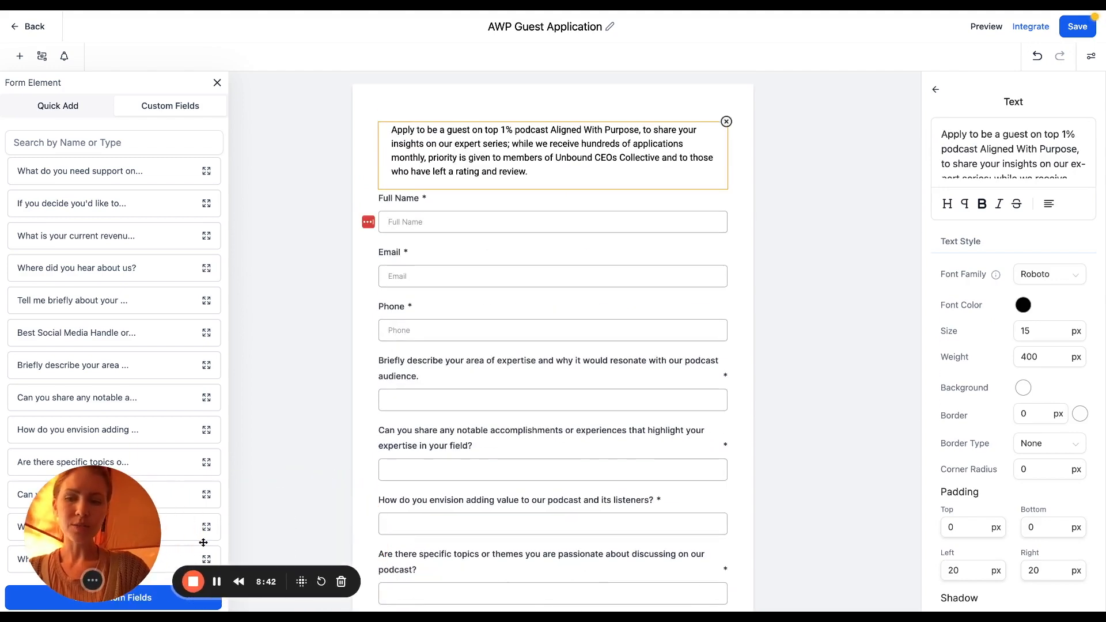
scroll(703, 384, "down", 5)
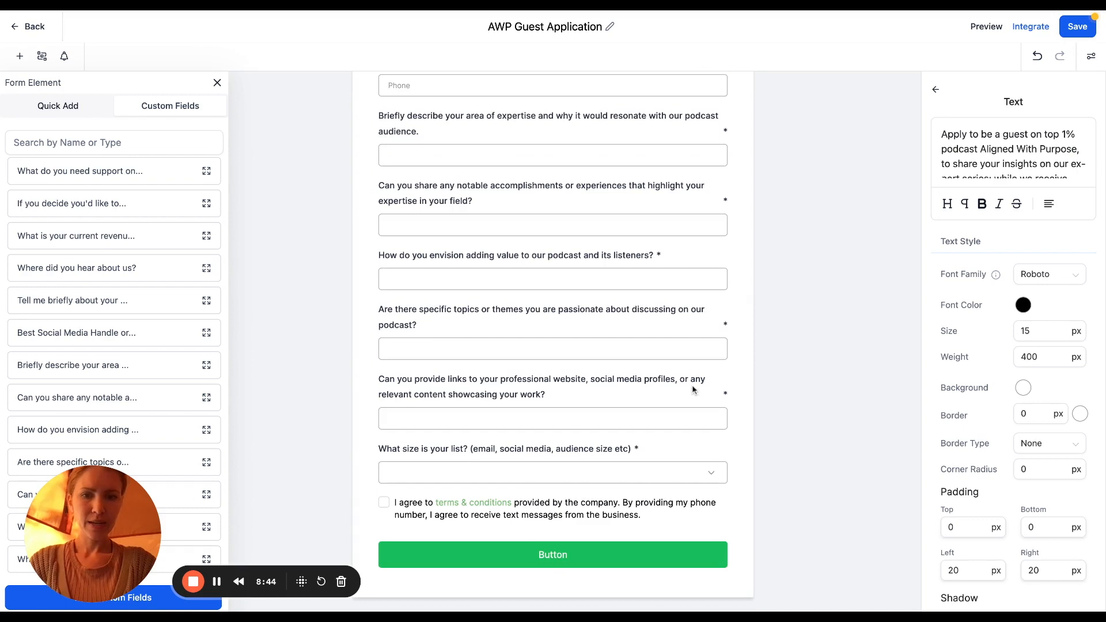
left_click(567, 556)
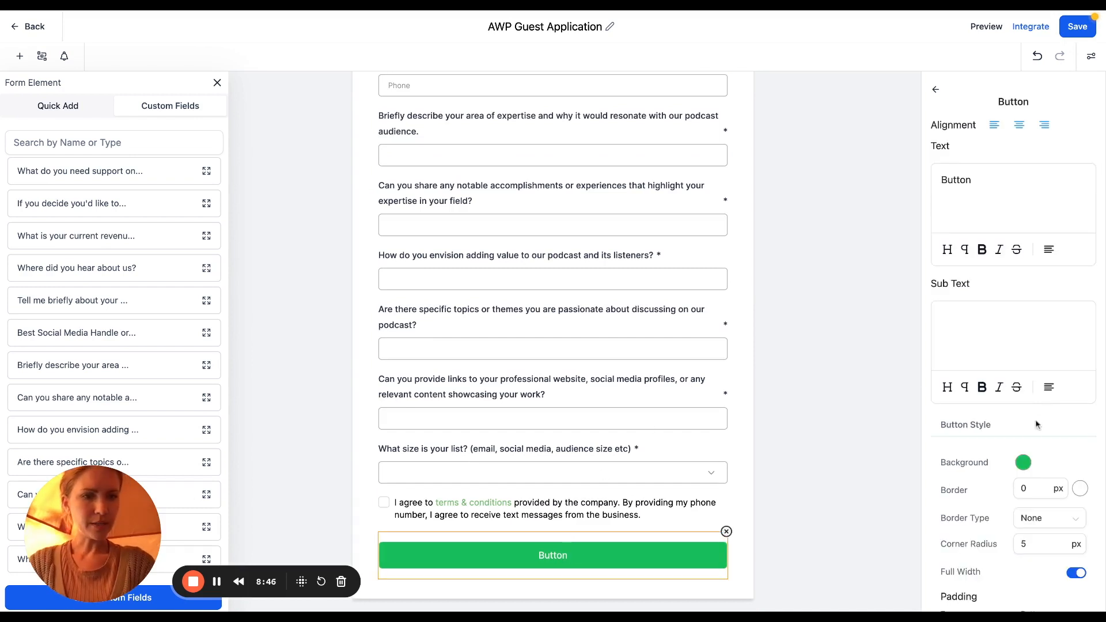
left_click(1023, 463)
left_click(1033, 430)
key("super+a")
type("#7B5047")
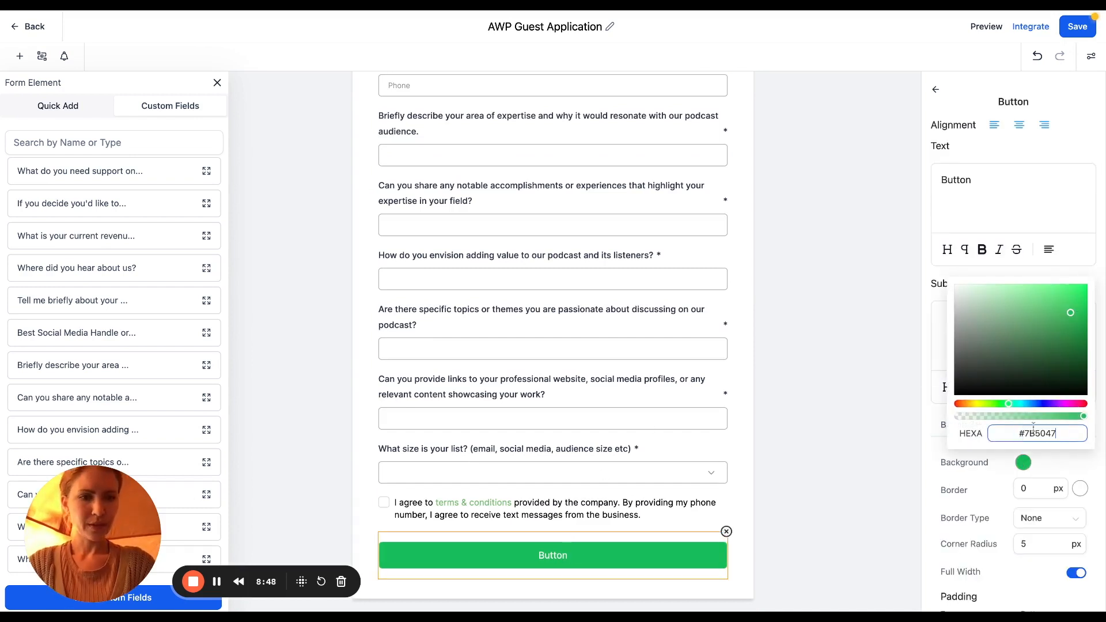
Set the terms & conditions link colour to brown #7B5047
left_click(580, 507)
left_click(1066, 373)
left_click(983, 535)
key("super+a")
type("#7B5047FF")
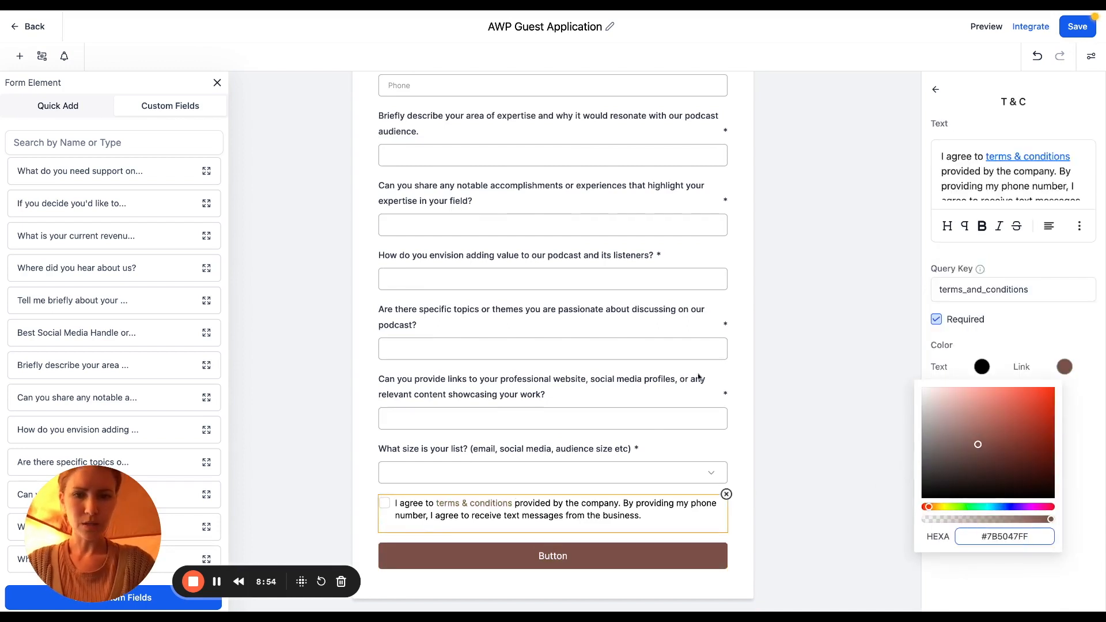
left_click(750, 367)
scroll(725, 351, "up", 4)
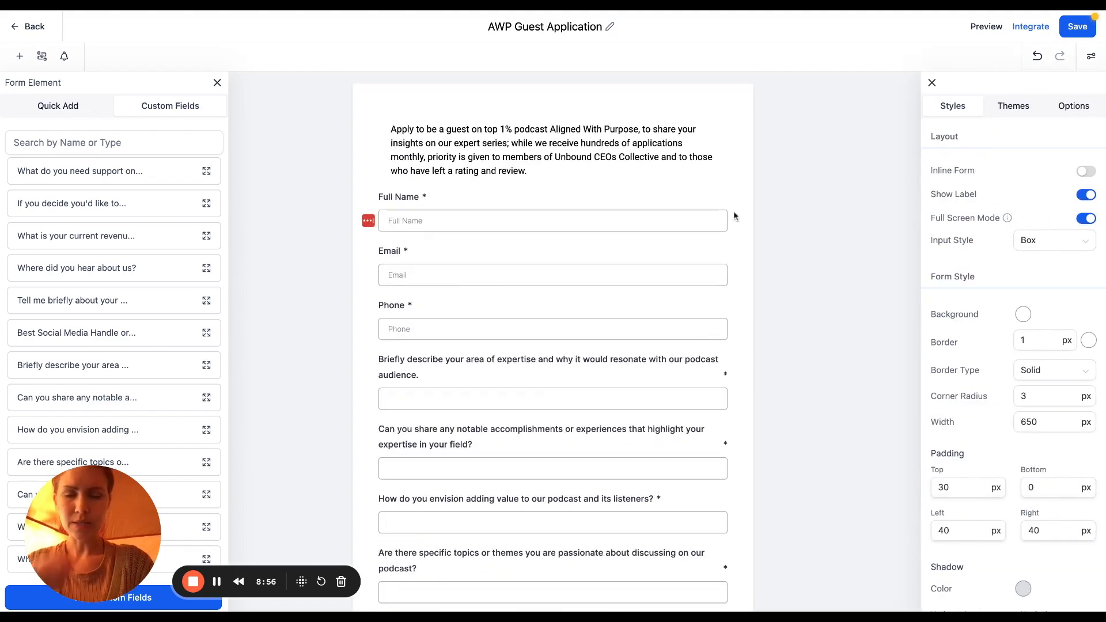
Save the guest application form and start a new form from scratch
left_click(1075, 28)
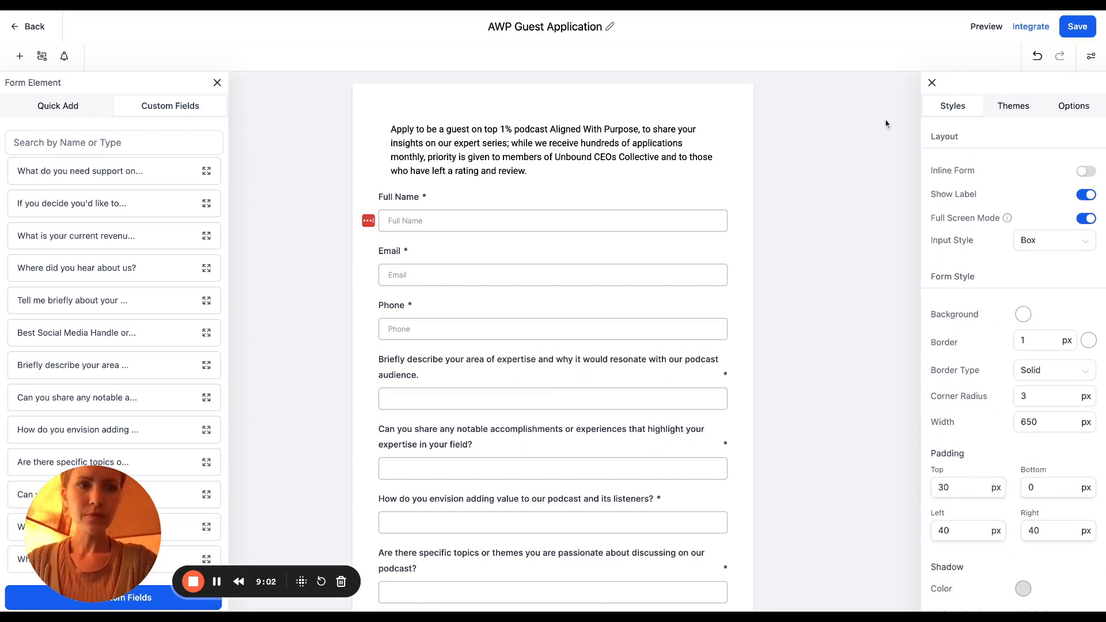
left_click(26, 27)
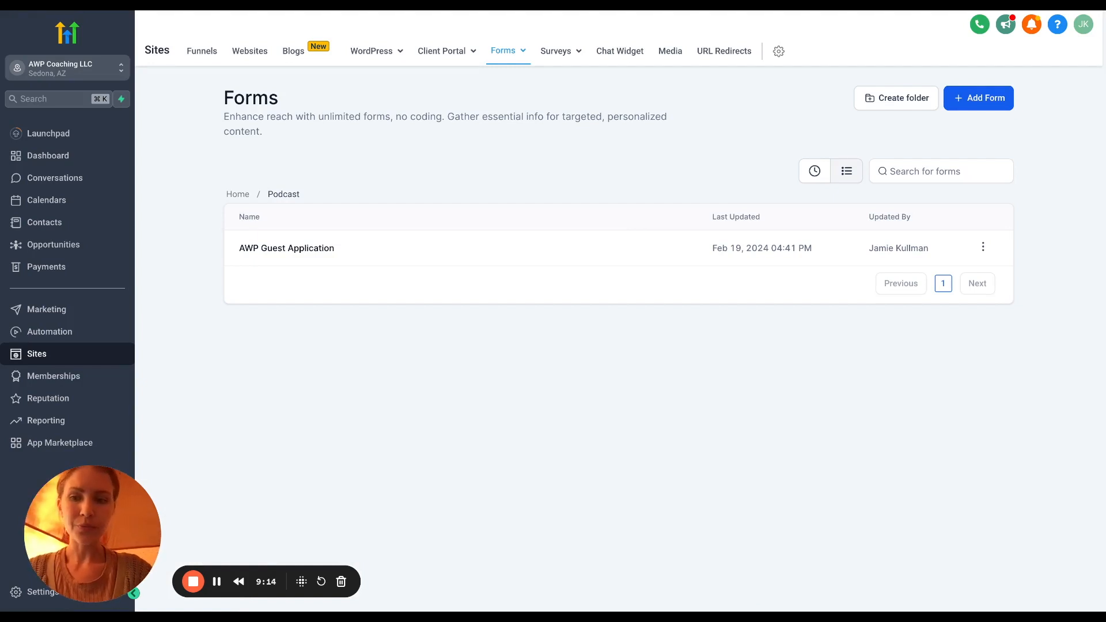
left_click(978, 99)
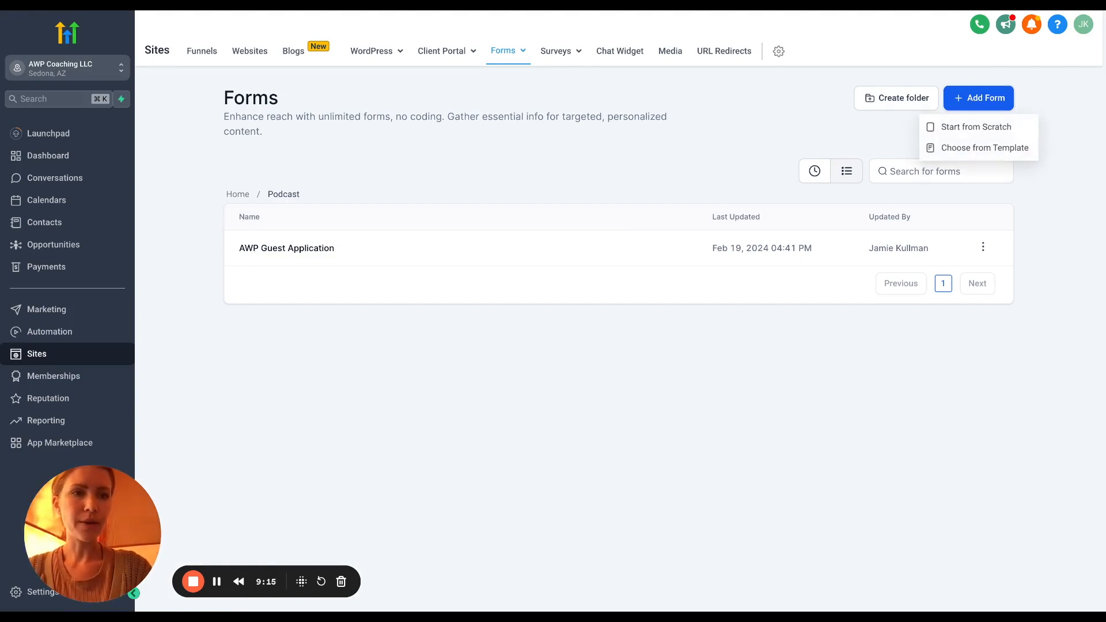
left_click(972, 131)
Title the new form 'Pre-Interview Form'
type("Pre-Interview FOrm")
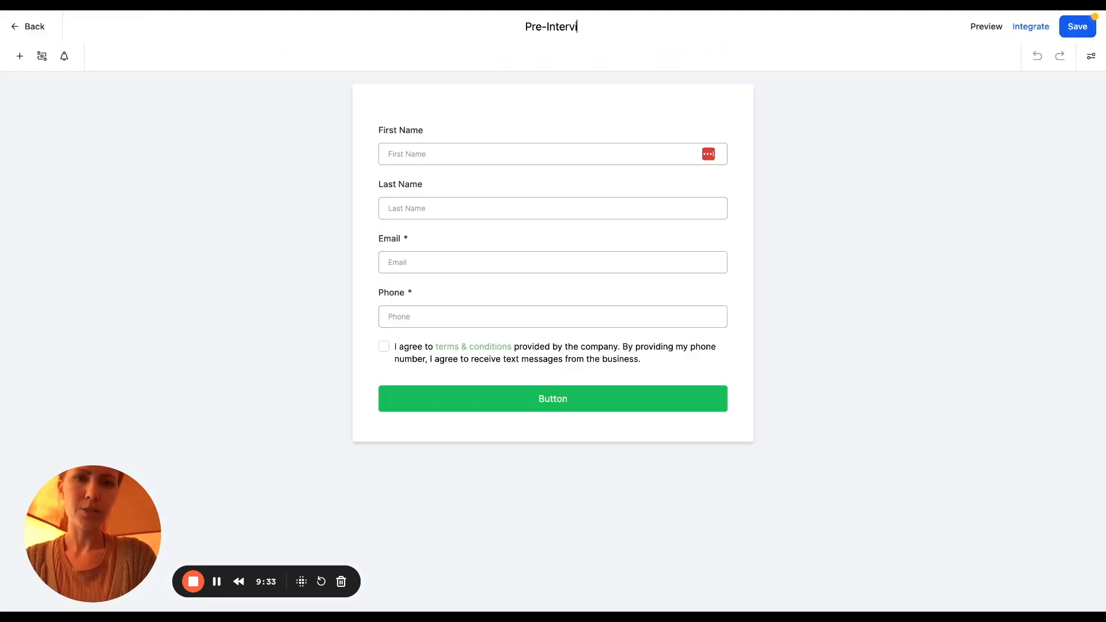
key("BackSpace")
key("BackSpace")
key("BackSpace")
type("orm")
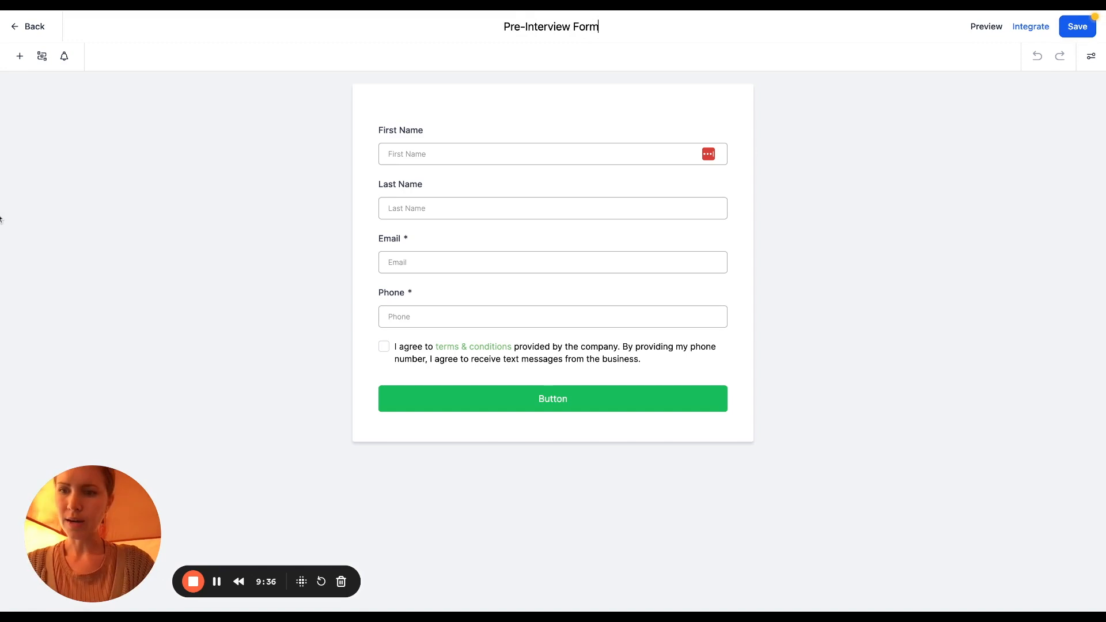
key("Return")
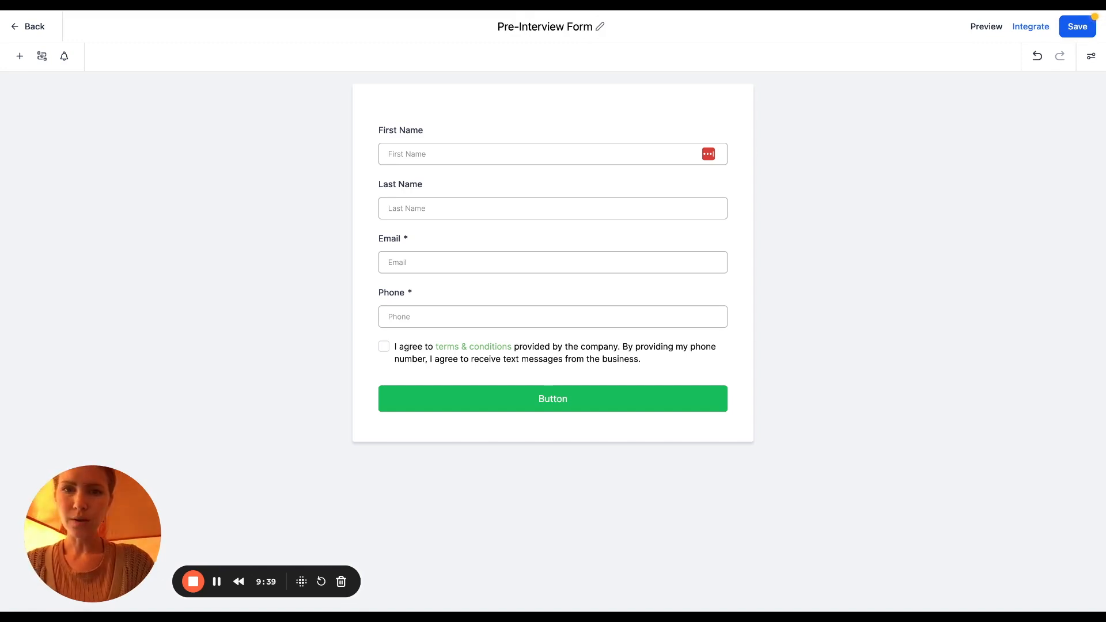
Add a Full Name field at the top, remove First Name and Last Name, and review Email settings
left_click(19, 56)
left_click_drag(43, 182, 483, 137)
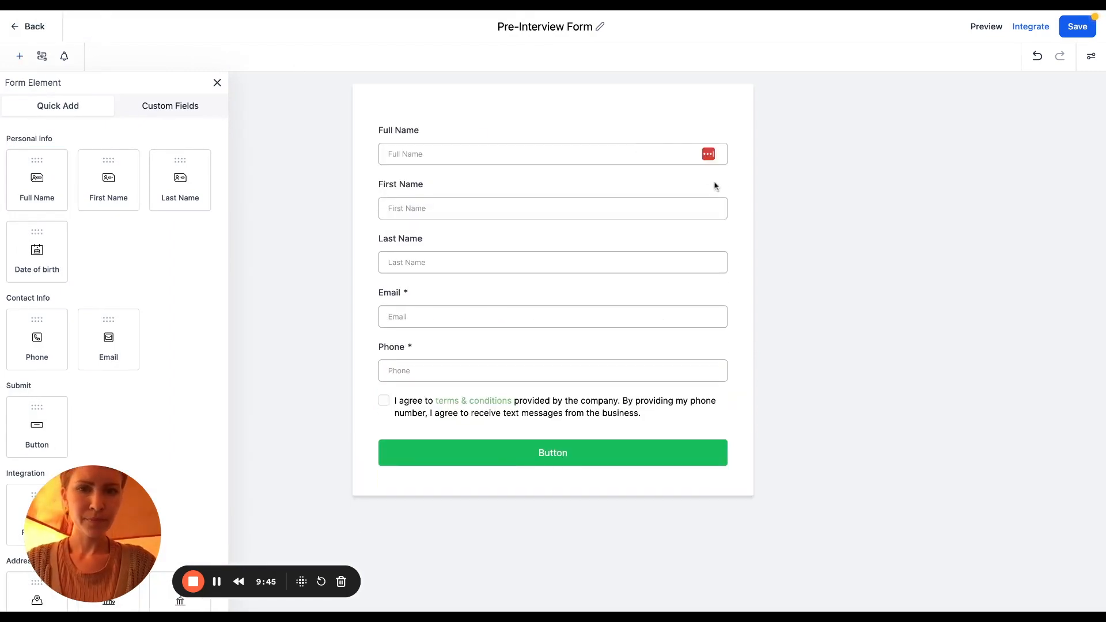
left_click(719, 188)
left_click(725, 176)
left_click(723, 191)
left_click(727, 177)
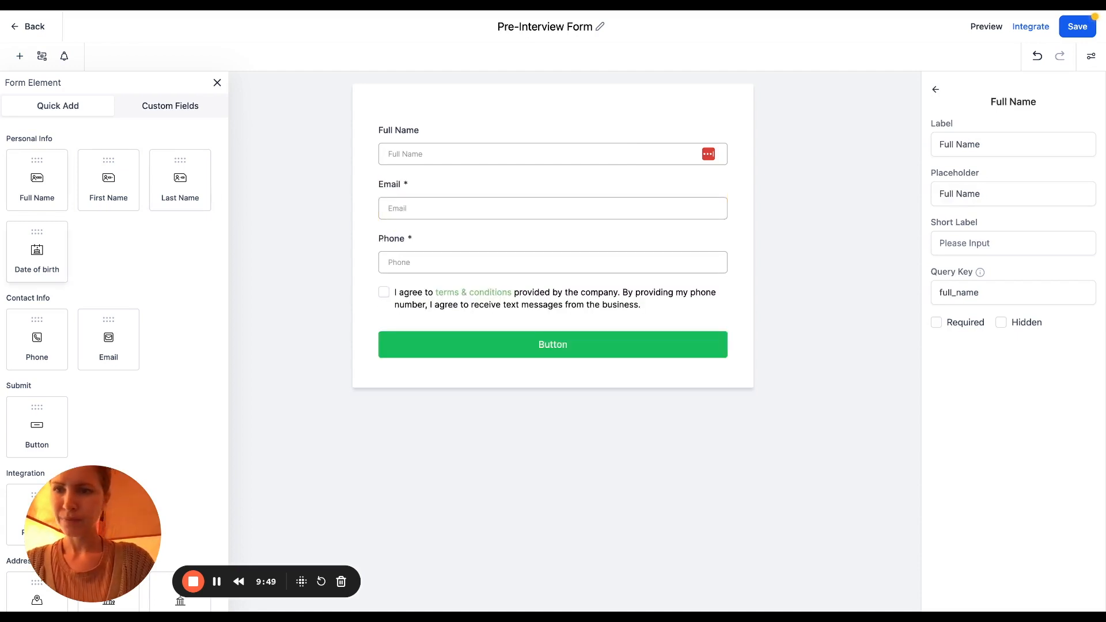
left_click(447, 196)
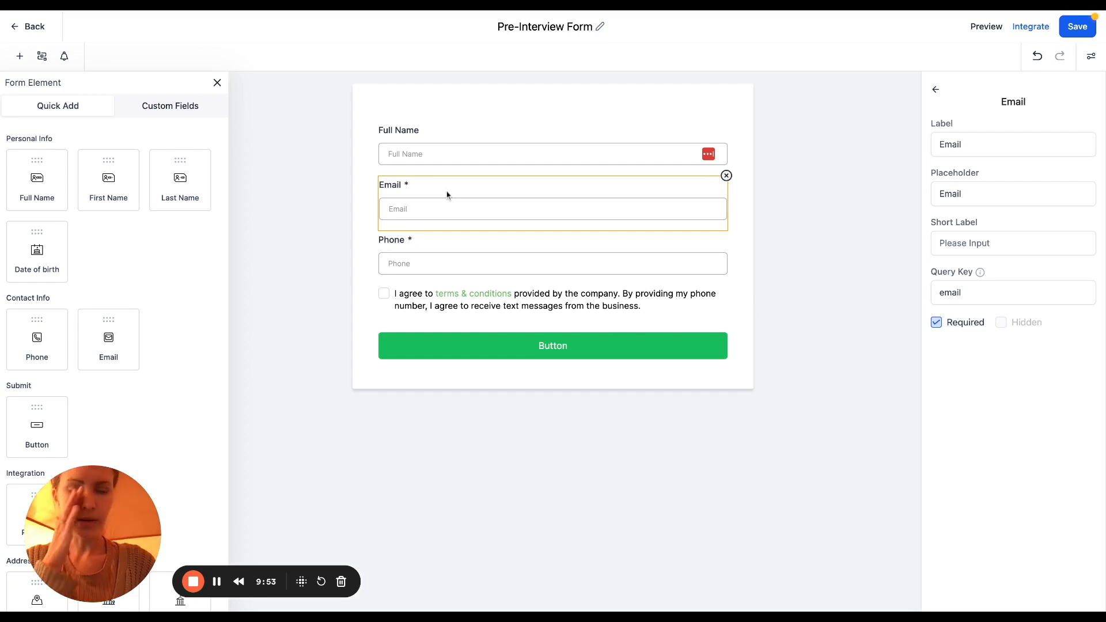
left_click(936, 90)
left_click(1091, 56)
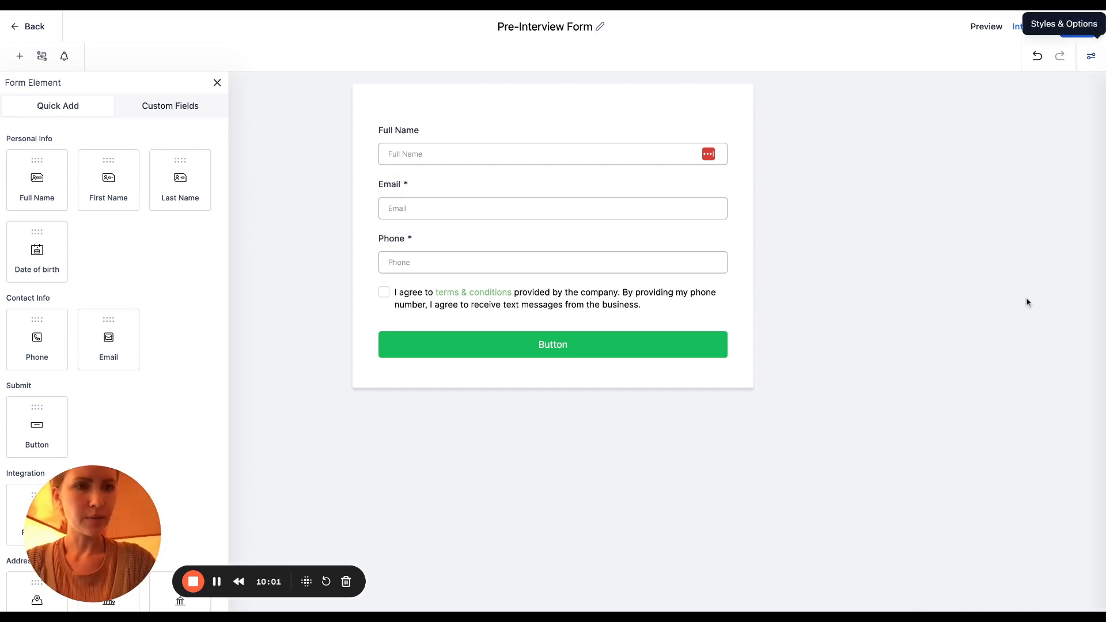
Turn on sticky contact in the form's general options
scroll(1008, 329, "down", 15)
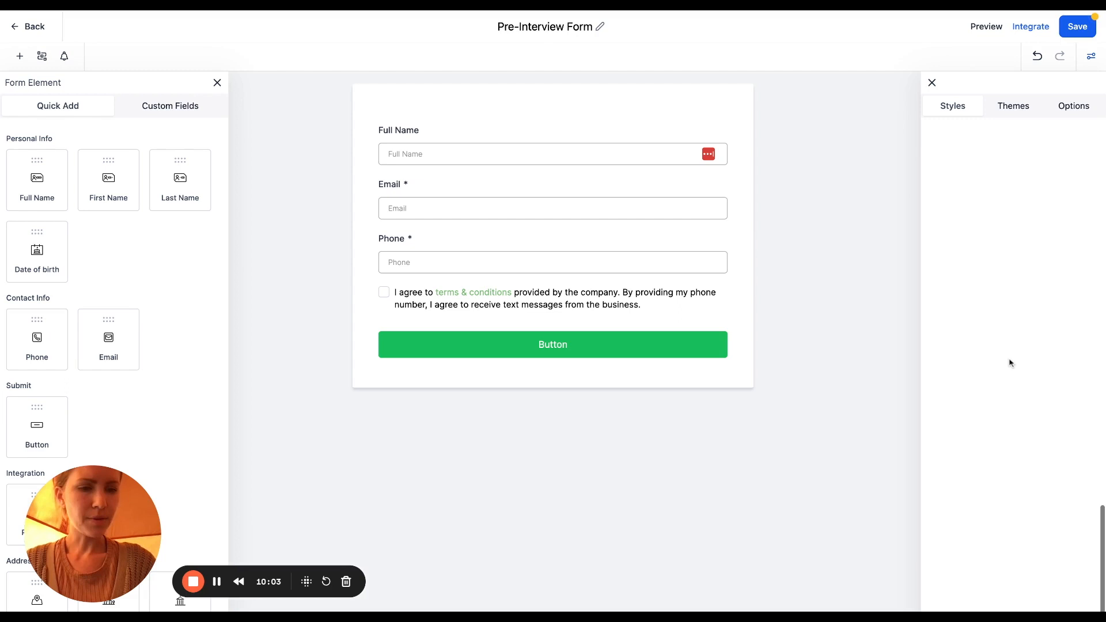
scroll(1064, 447, "up", 6)
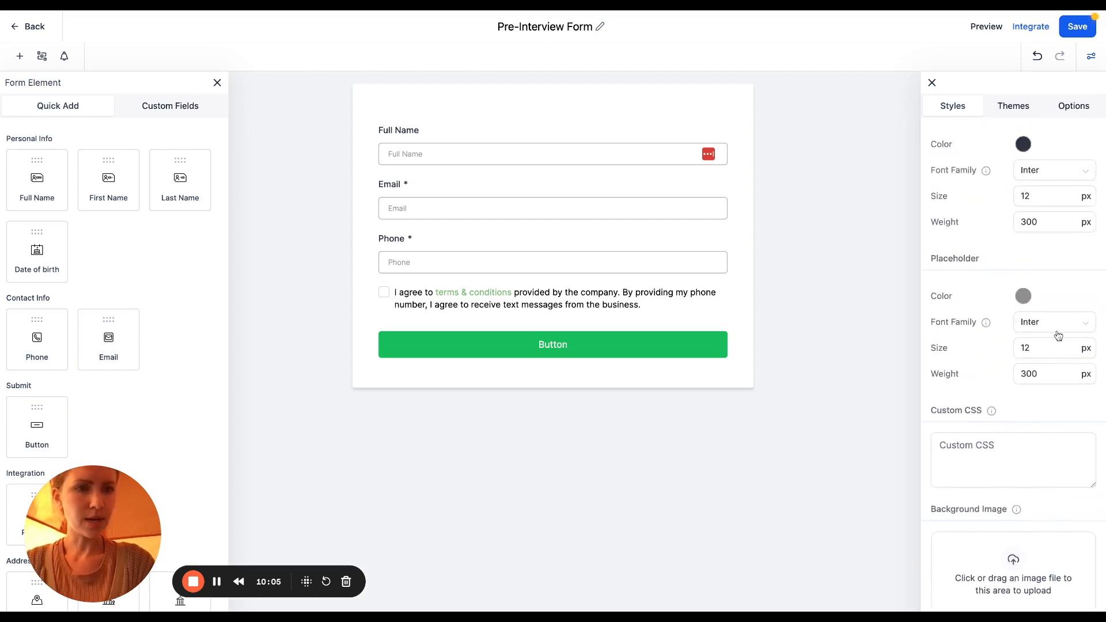
scroll(1058, 335, "up", 10)
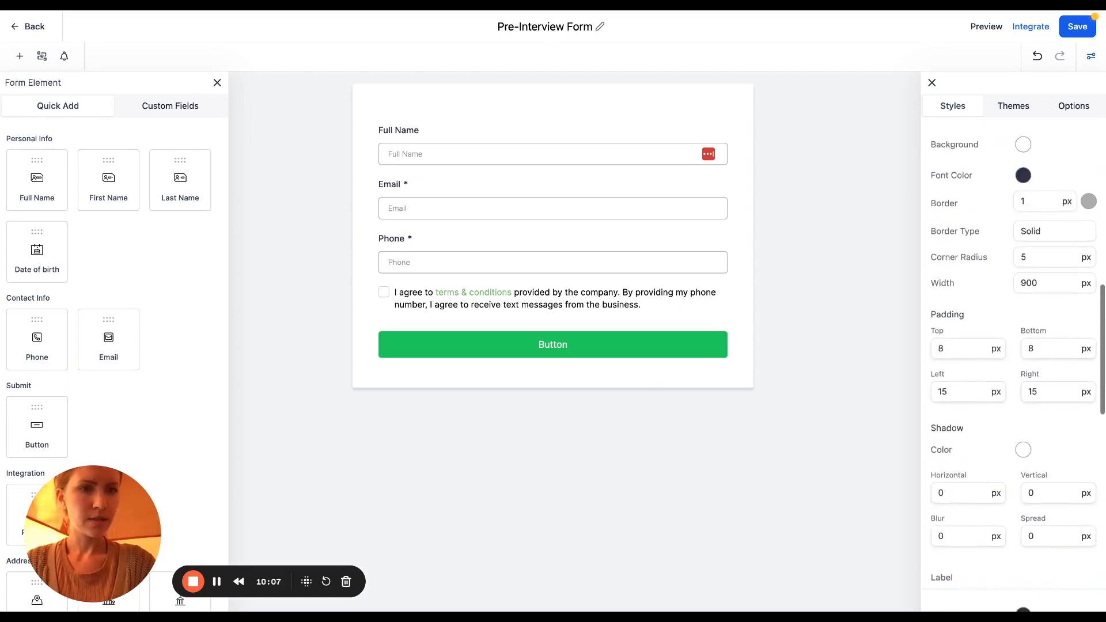
scroll(1059, 346, "up", 8)
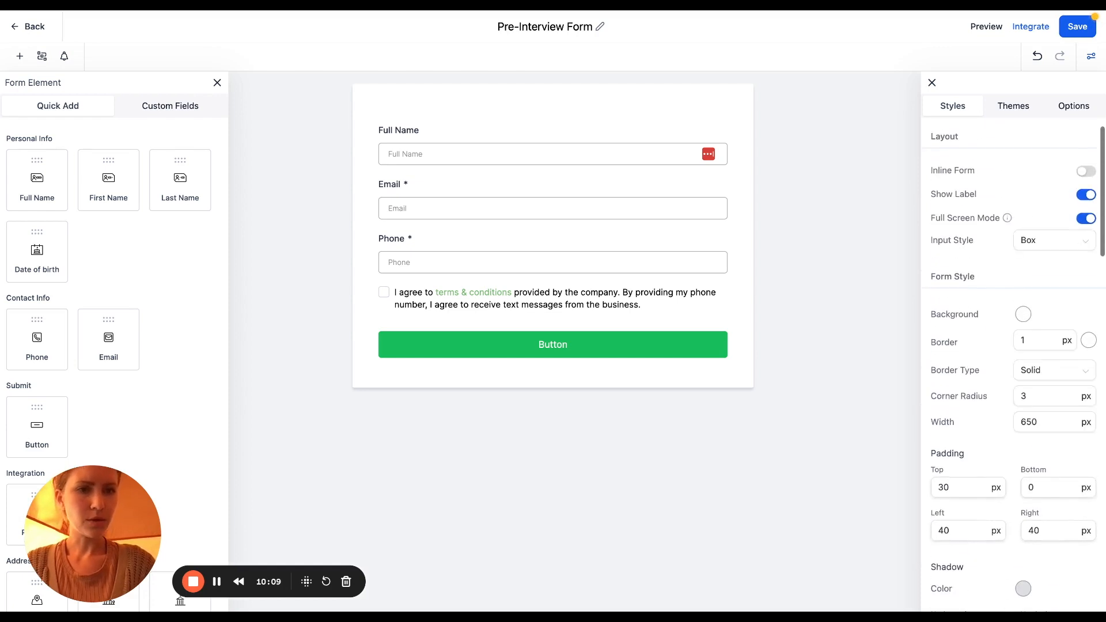
left_click(1070, 106)
scroll(1037, 301, "down", 5)
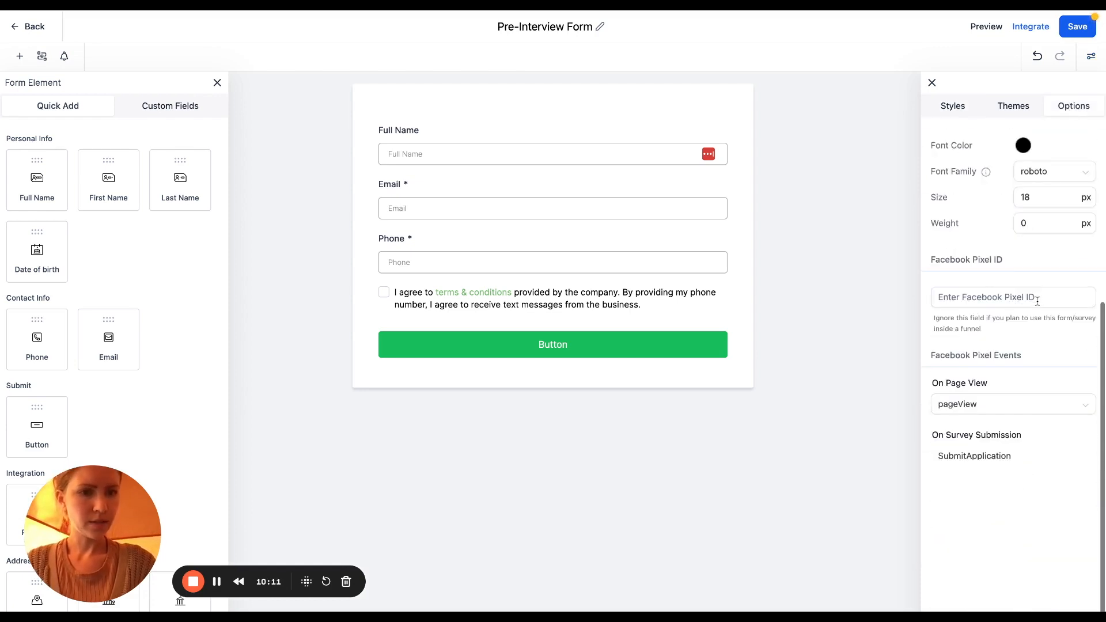
left_click(1085, 537)
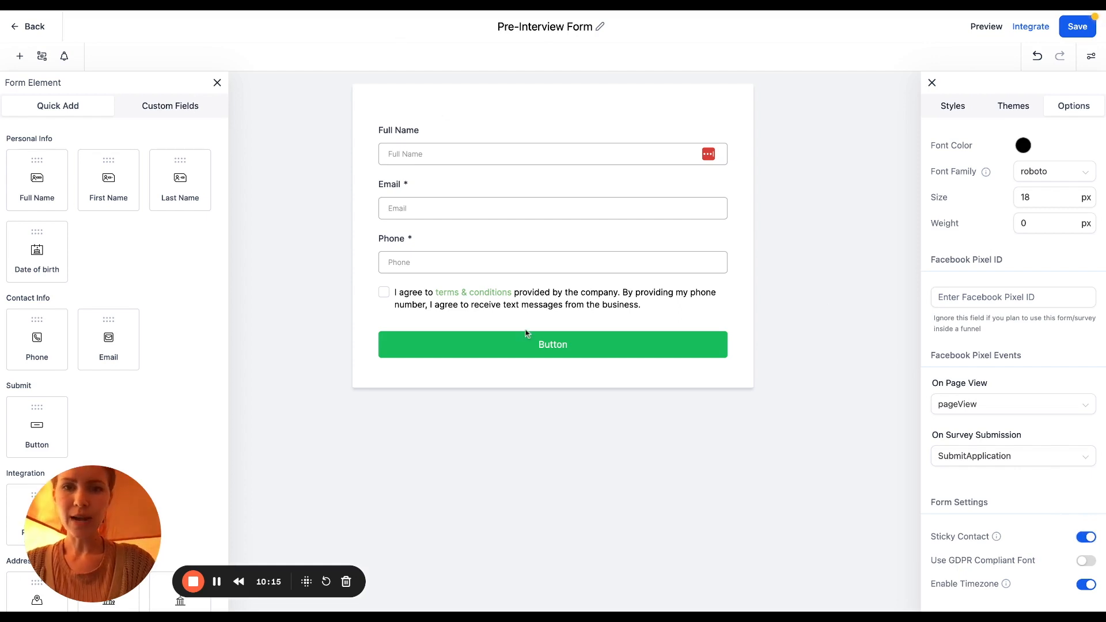
Colour the submit button brown #735047 and the terms link brown #7B5047
left_click(550, 347)
left_click(1023, 463)
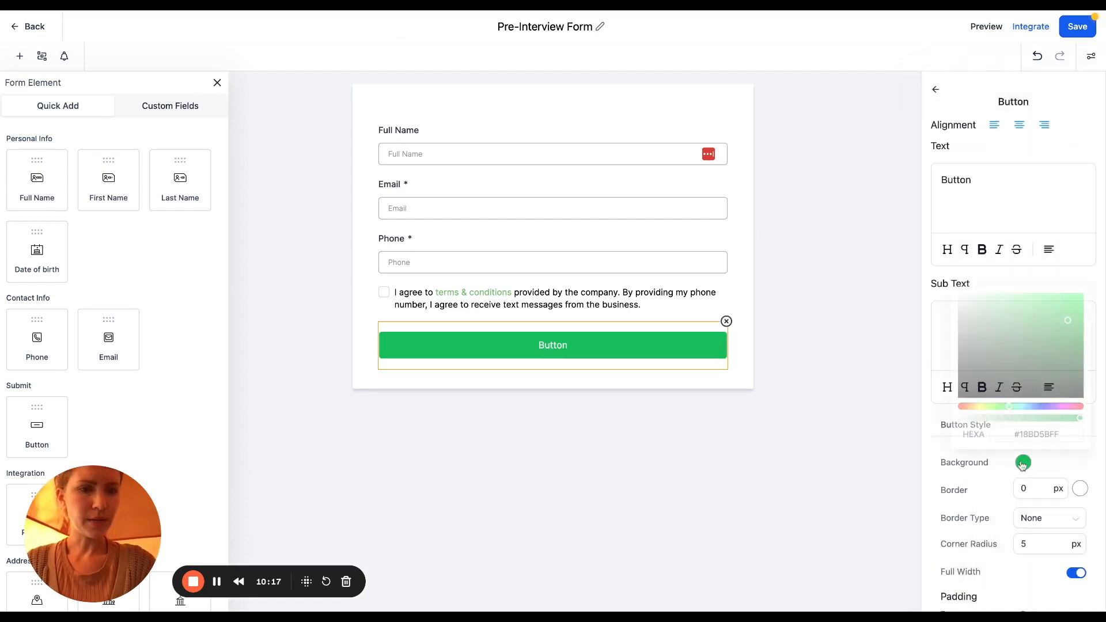
left_click(1030, 433)
type("#735047")
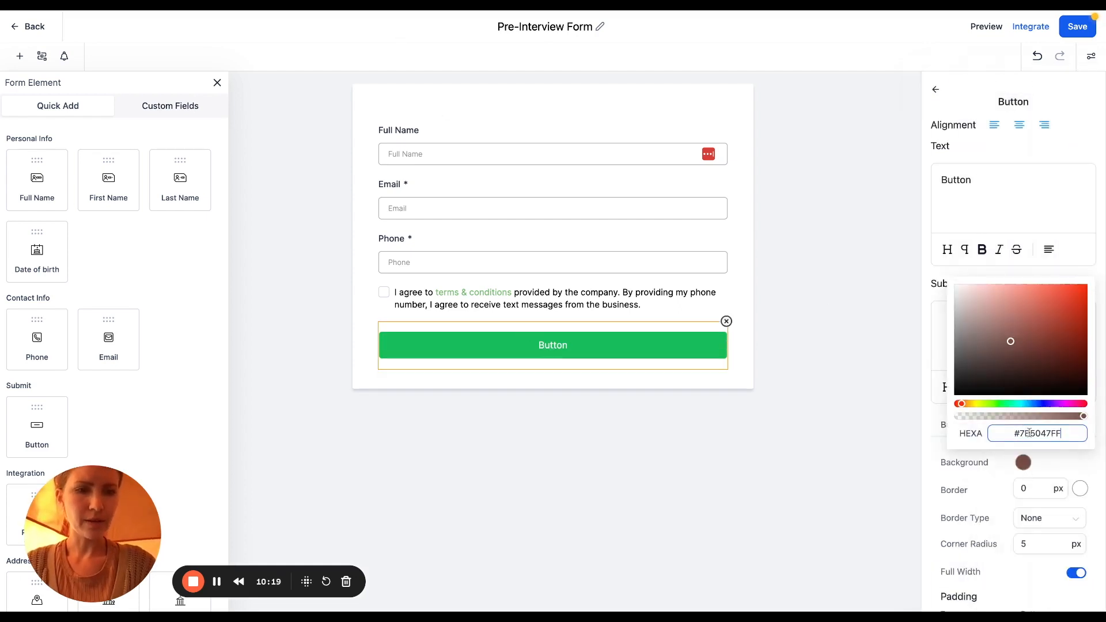
left_click(664, 296)
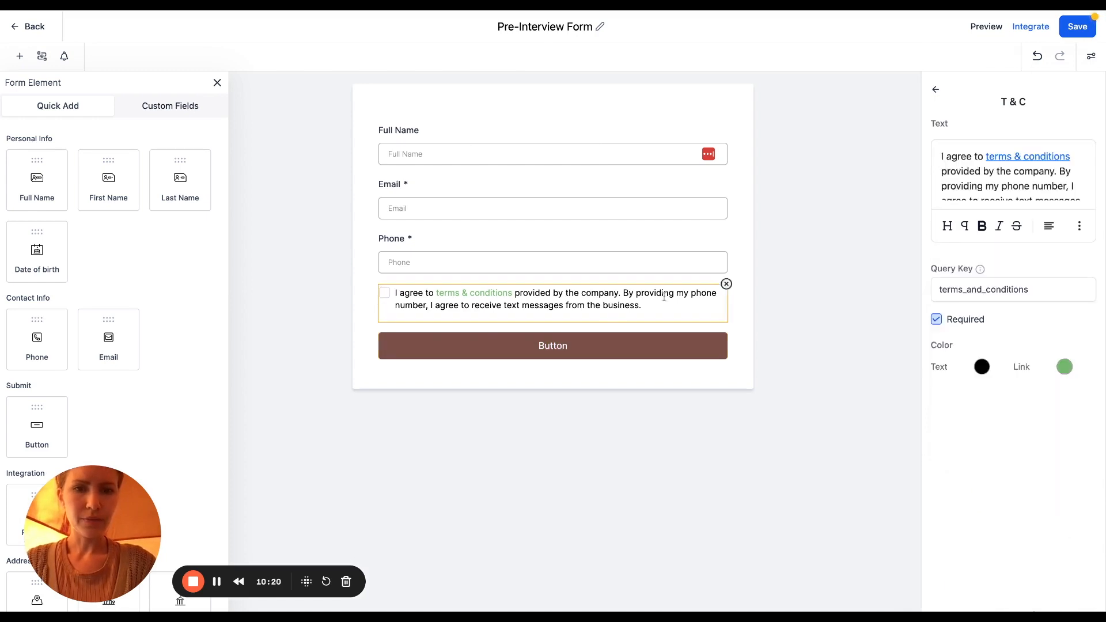
left_click(1065, 367)
left_click_drag(1029, 537, 992, 536)
type("B5047FF")
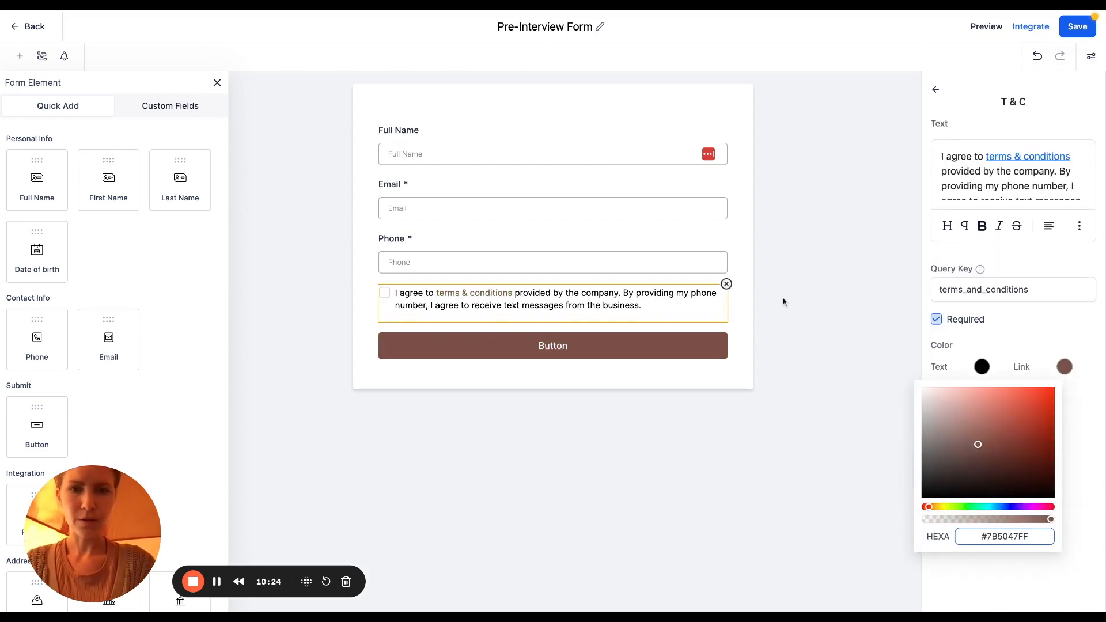
left_click(784, 302)
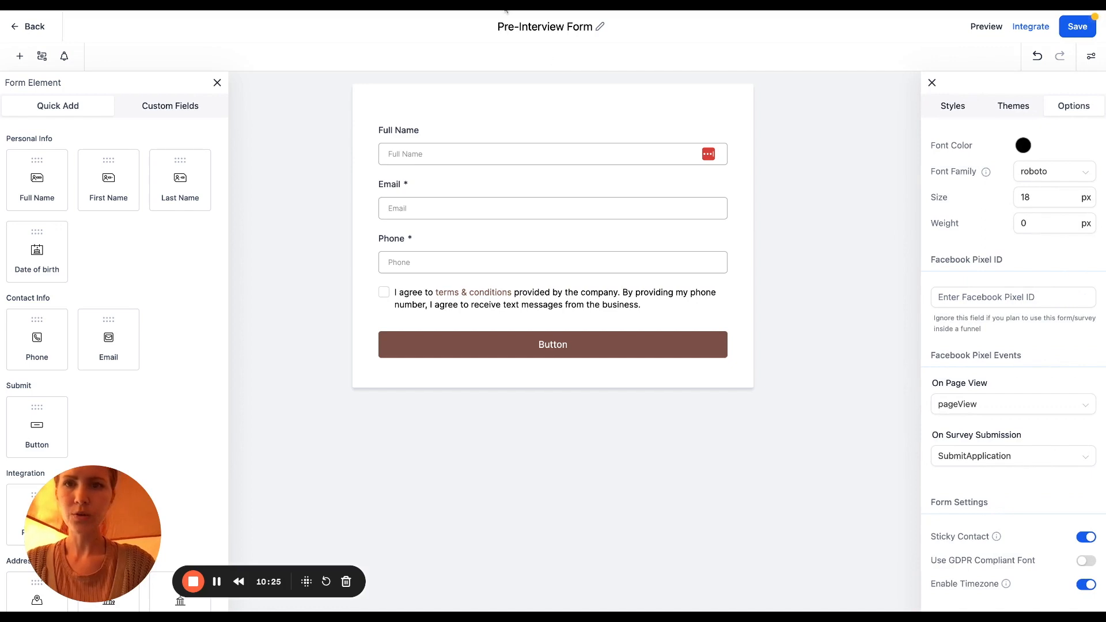
Make the Full Name field required and show the custom fields list
left_click(478, 131)
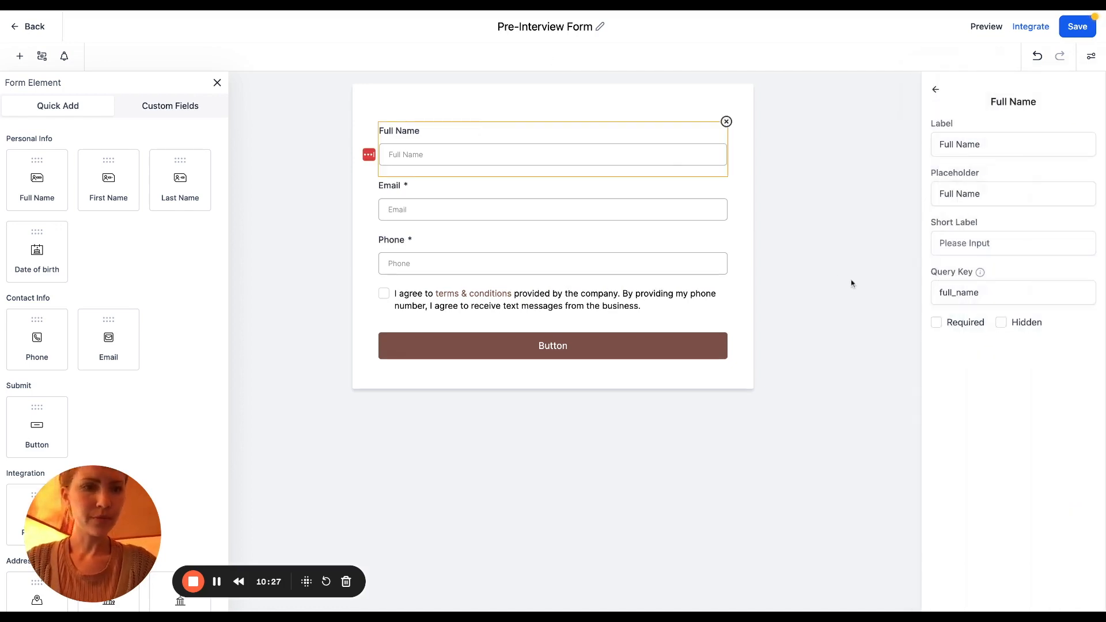
left_click(936, 322)
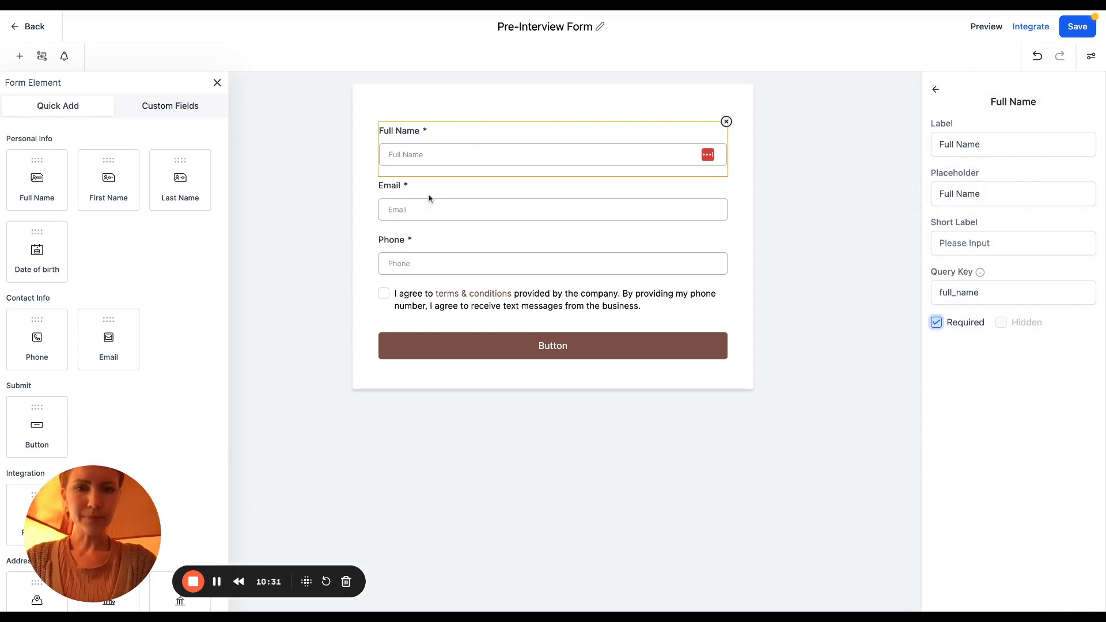
left_click(158, 102)
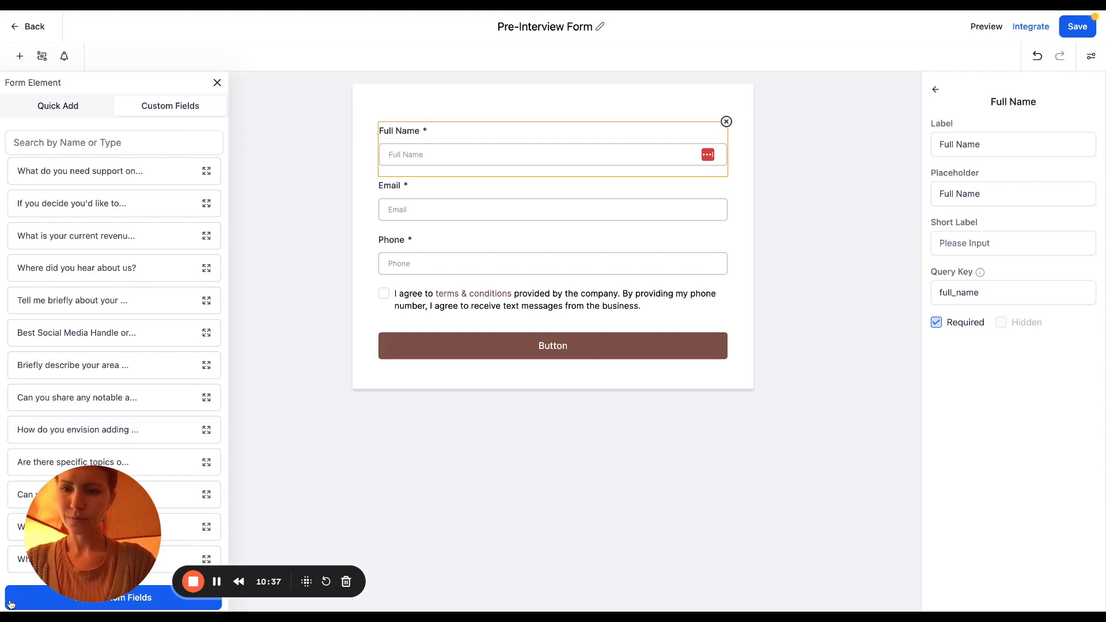
Create a multi-line custom field named 'Bio' in the Additional Info group
left_click_drag(55, 567, 190, 552)
left_click(68, 600)
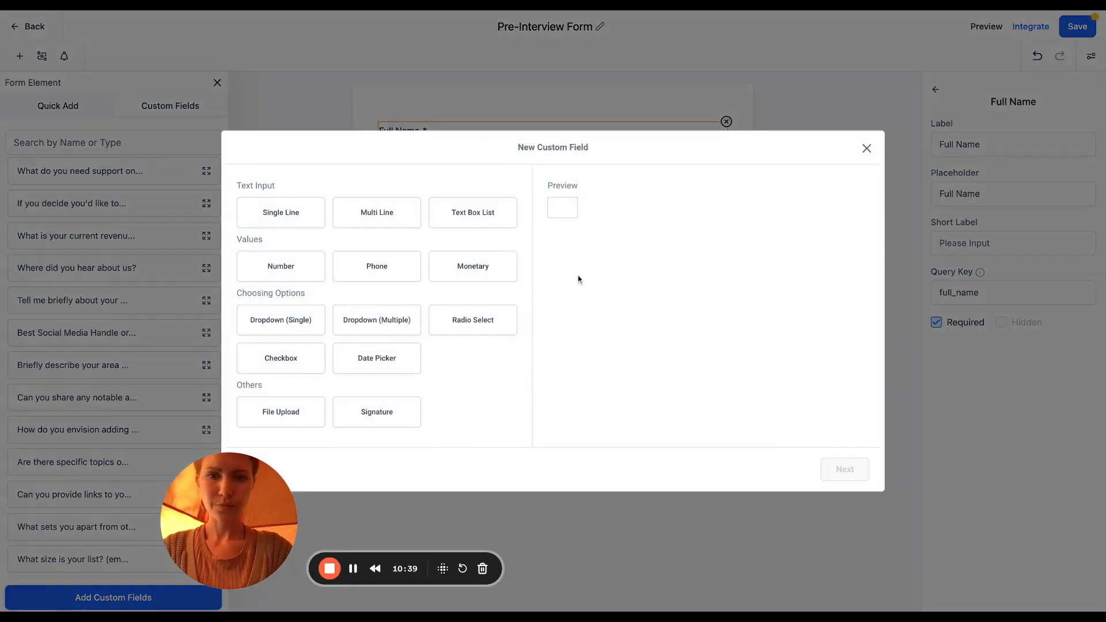
left_click(318, 220)
left_click(353, 217)
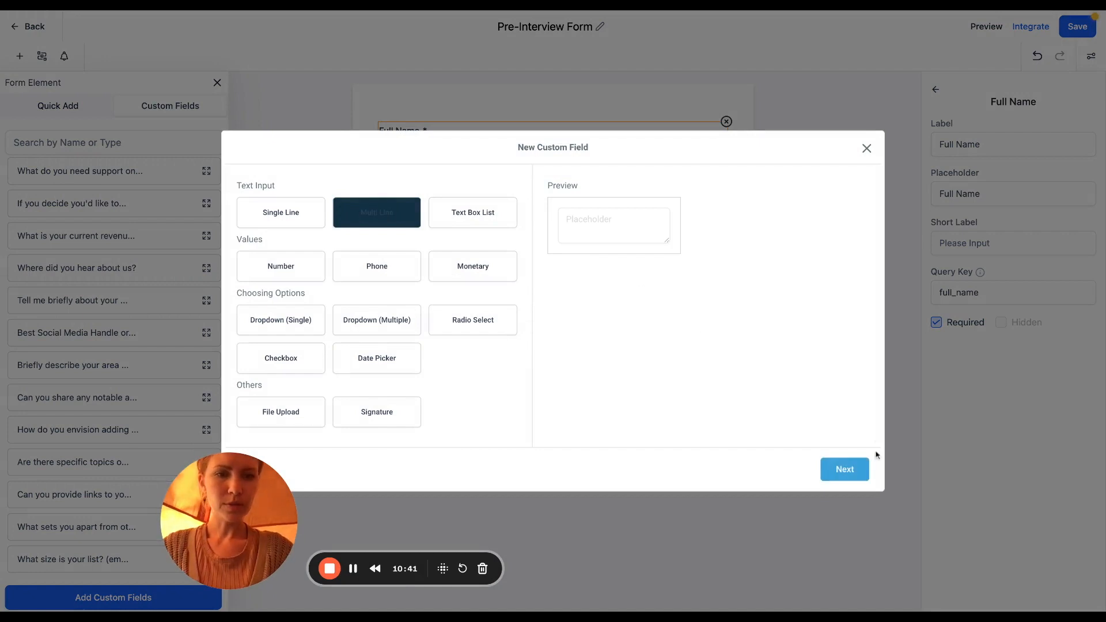
left_click(844, 468)
left_click(405, 280)
type("Bio")
left_click(518, 323)
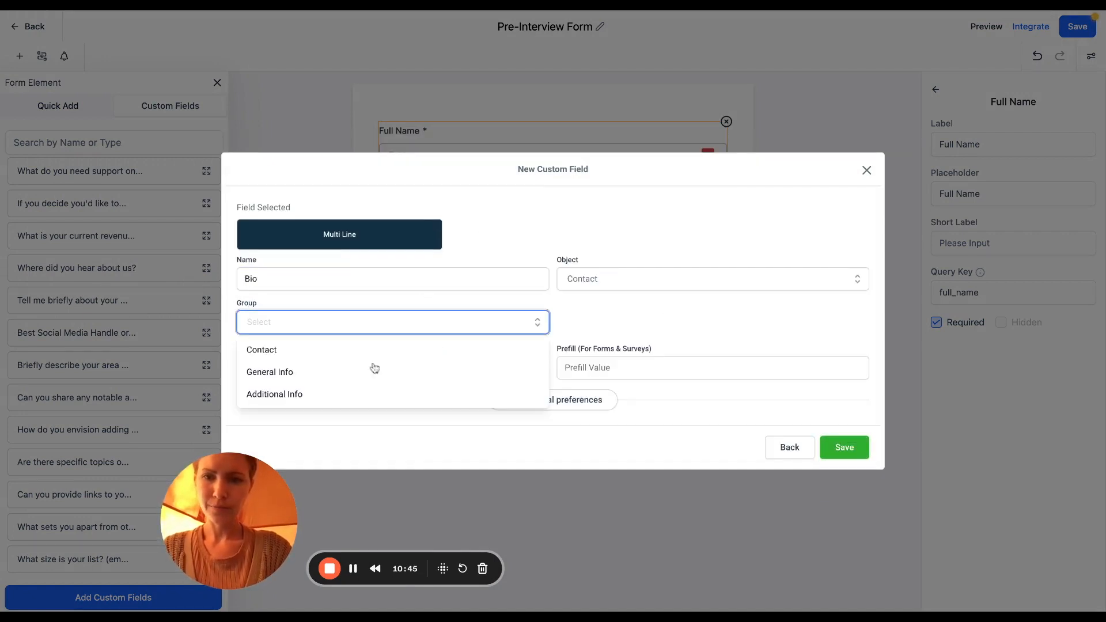
left_click(321, 395)
left_click(833, 448)
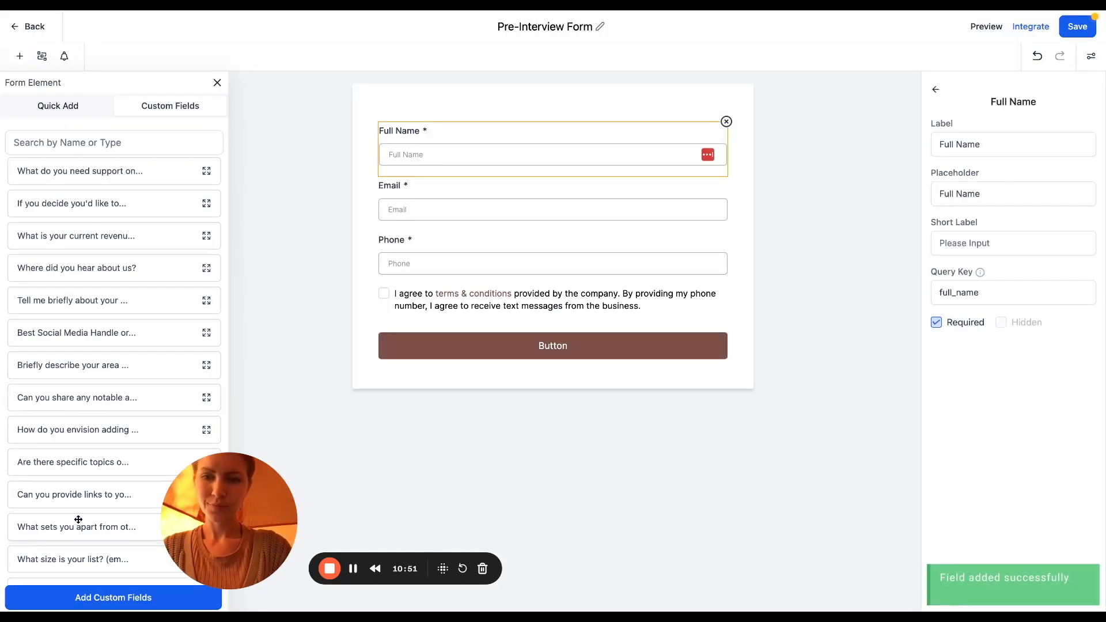
Place Bio below Phone, add a placeholder asking for the guest's show-intro bio, and mark it required
scroll(77, 562, "down", 1)
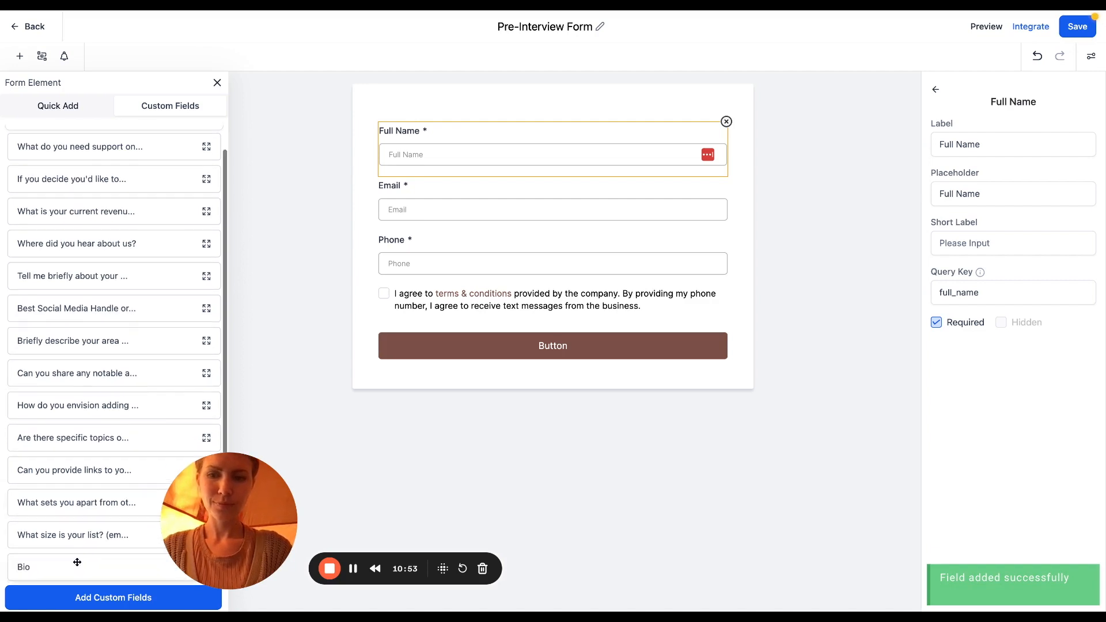
left_click_drag(77, 562, 489, 290)
left_click(458, 331)
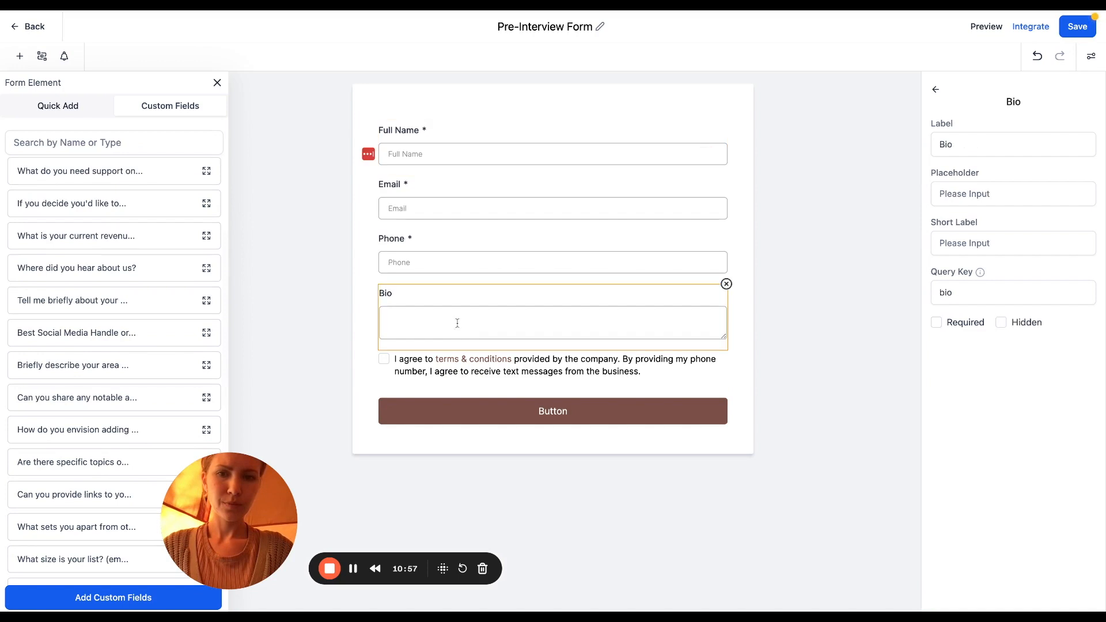
left_click(997, 182)
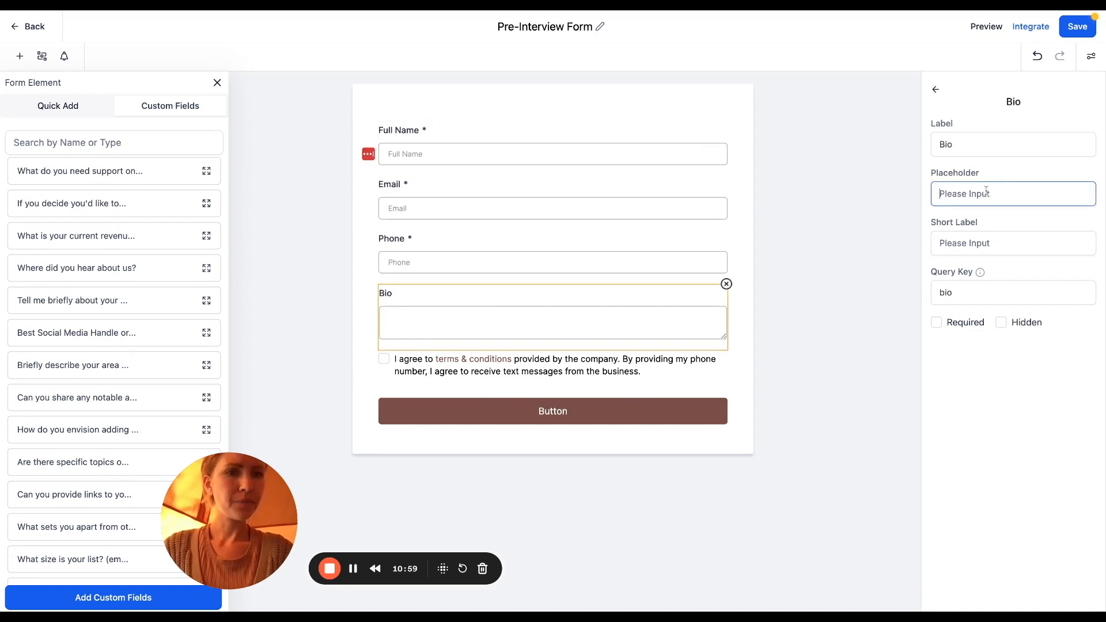
type("Please input your bio h")
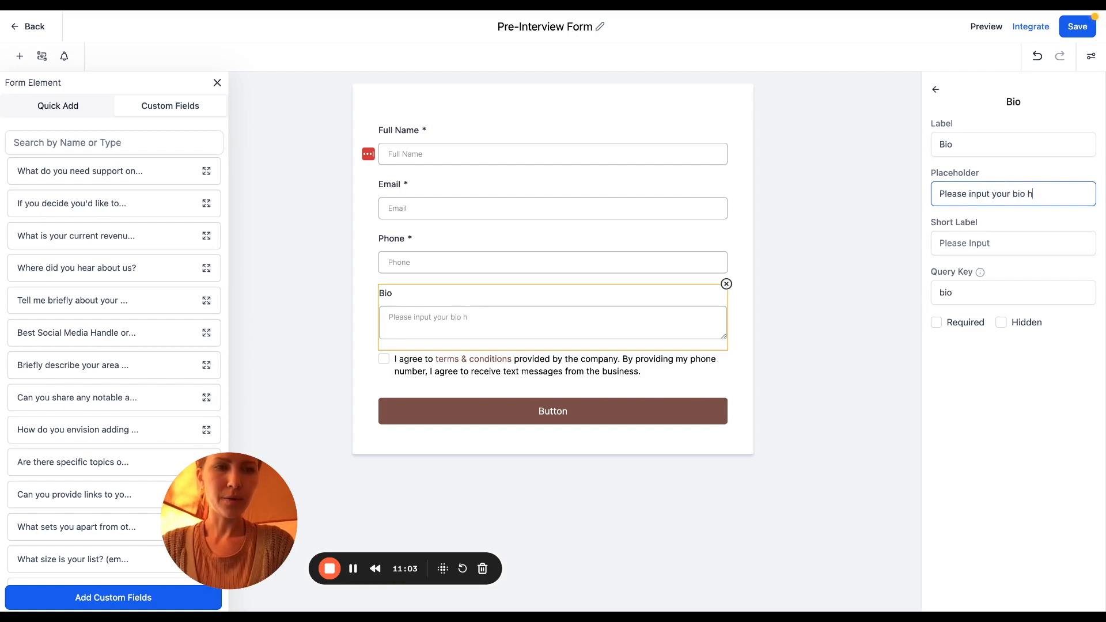
type("ere, Jamie will")
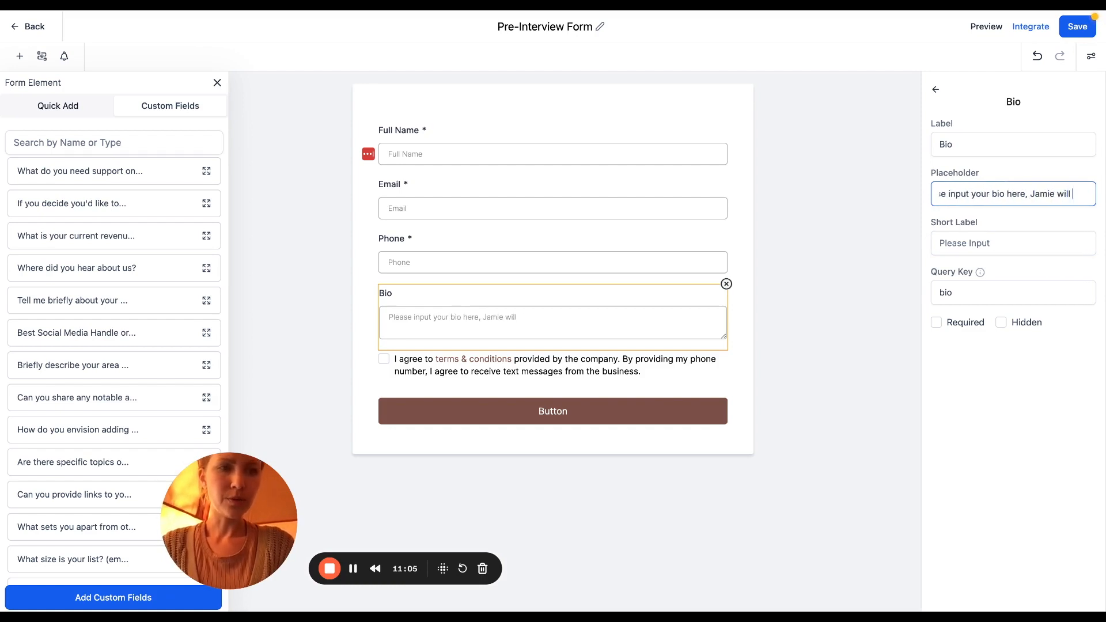
type(" use this to introd")
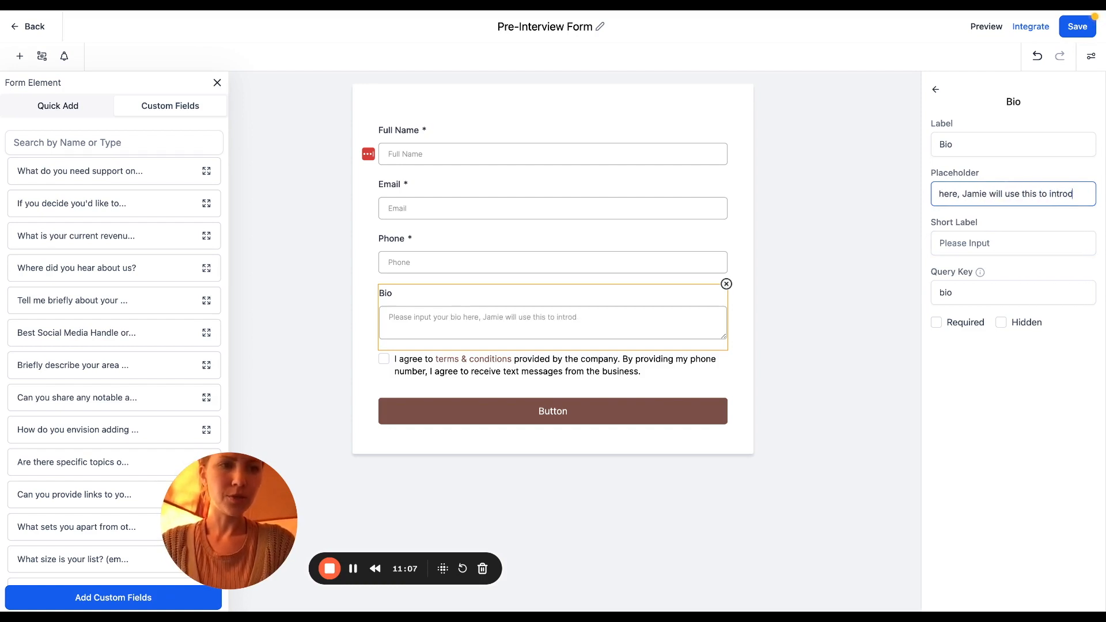
type("uce you on the show.")
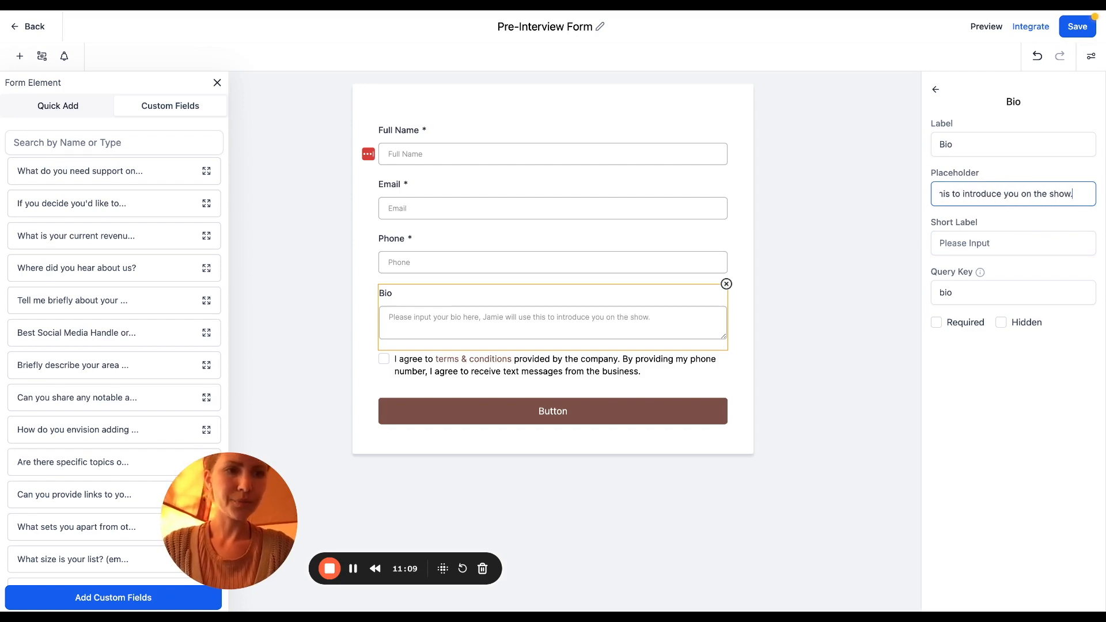
left_click(937, 322)
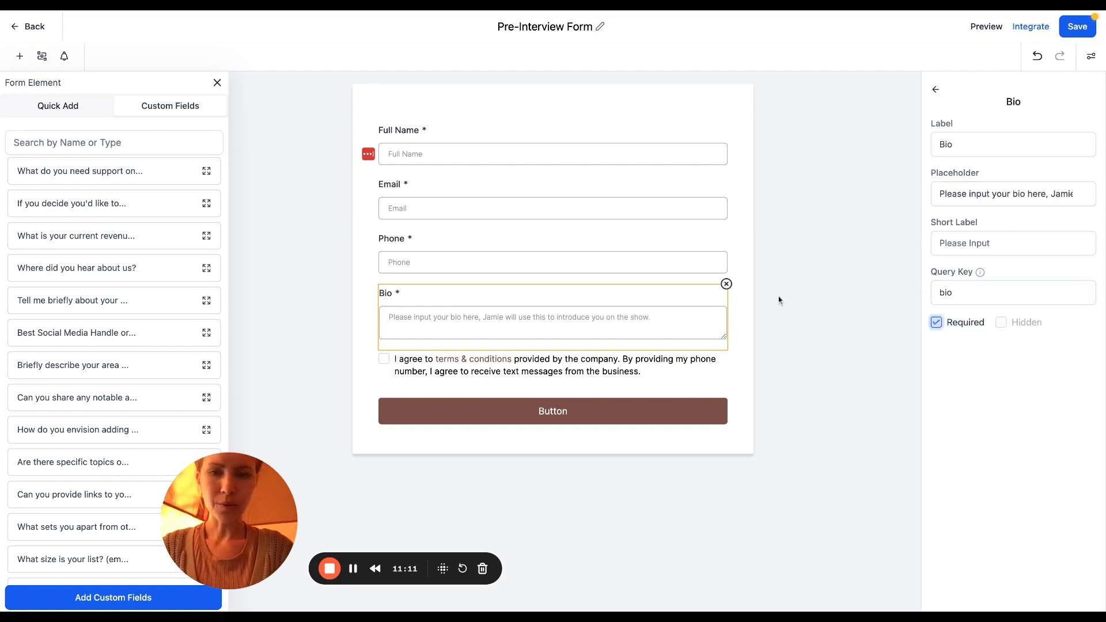
left_click(778, 298)
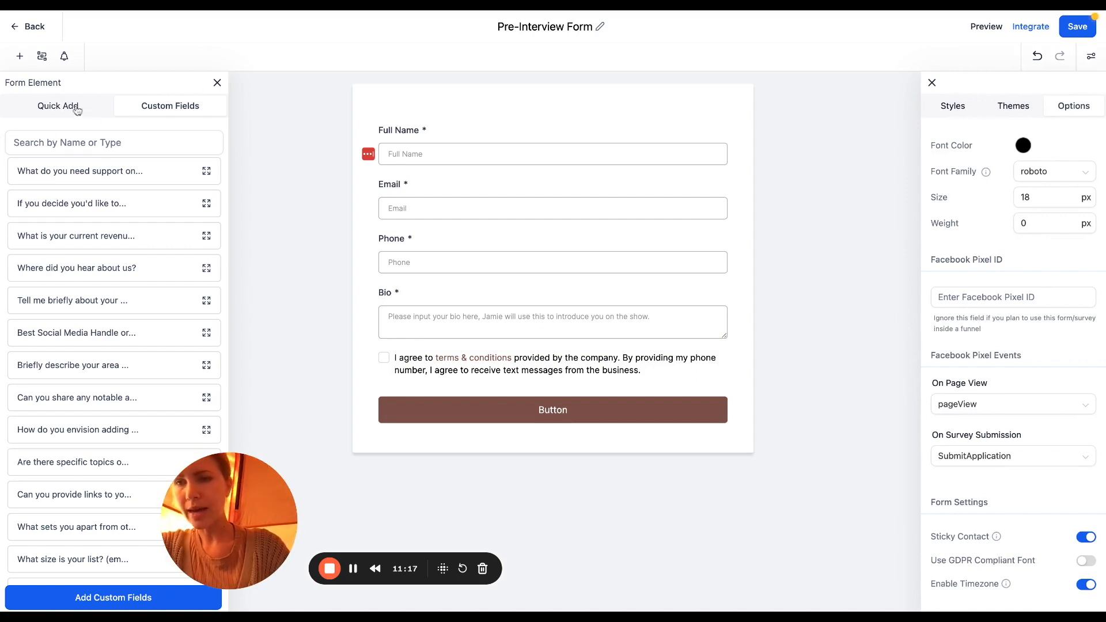
Reopen the form element panel and browse the standard Quick Add elements
left_click(21, 58)
left_click(20, 57)
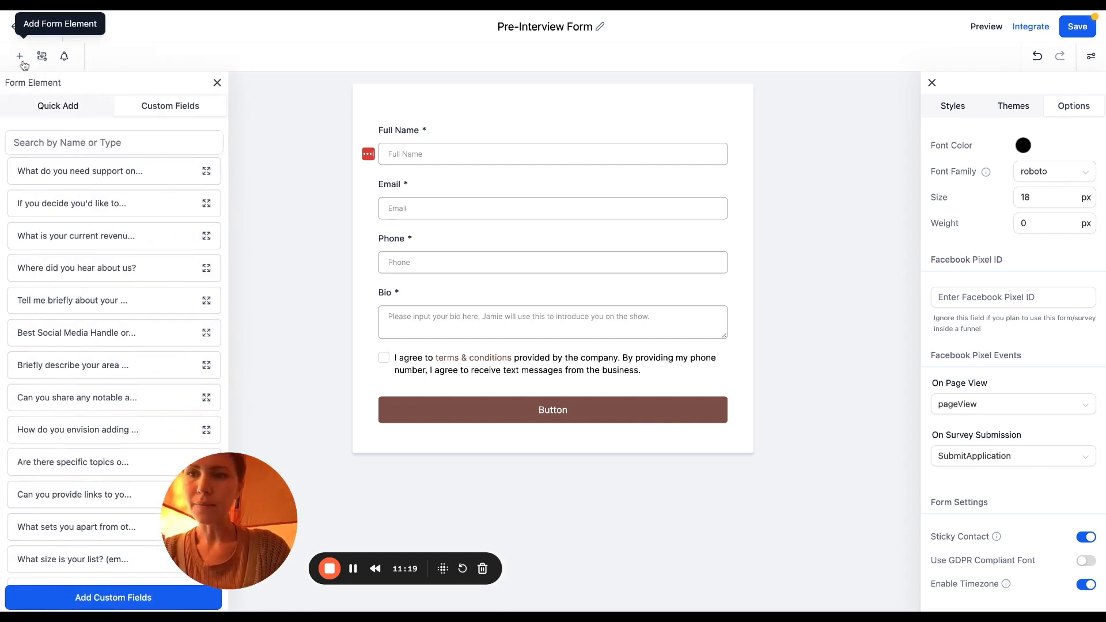
left_click(80, 104)
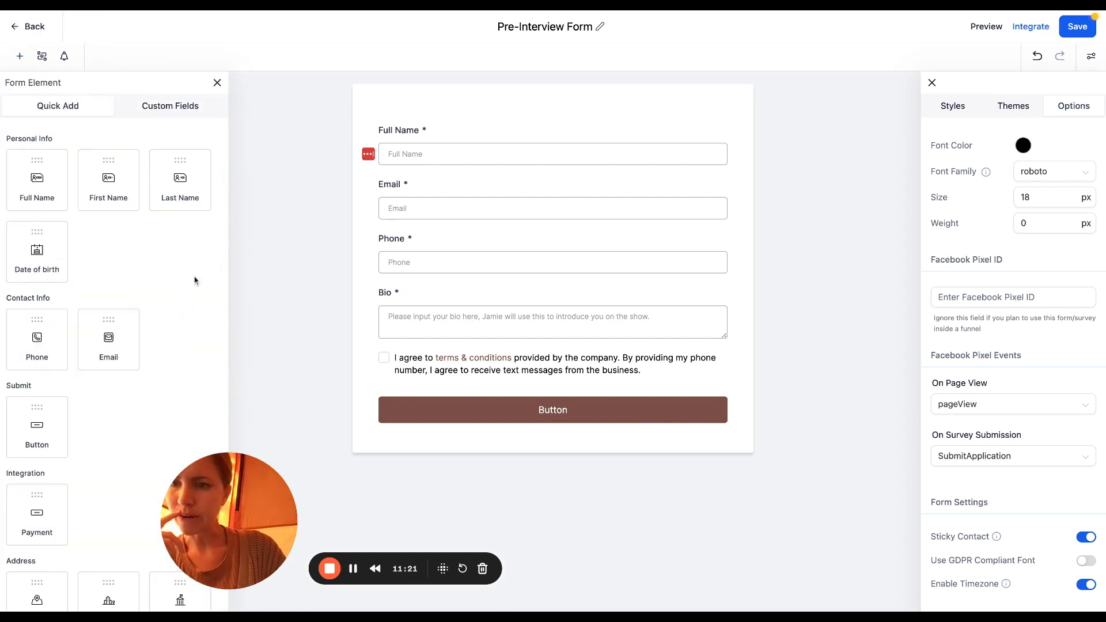
scroll(195, 279, "down", 2)
scroll(195, 280, "down", 4)
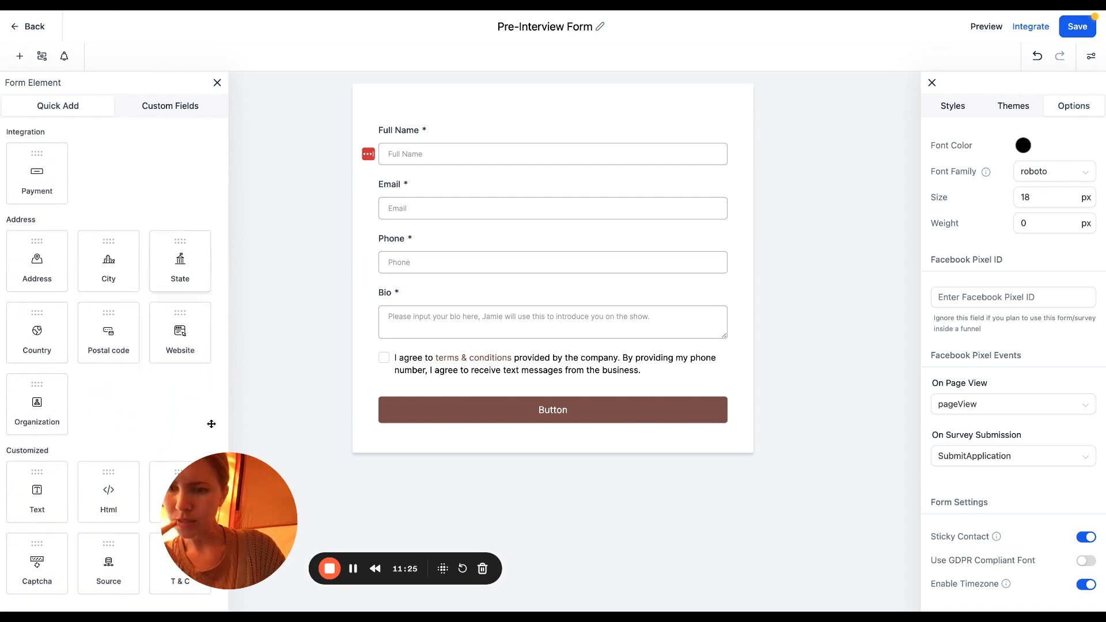
left_click_drag(220, 519, 312, 535)
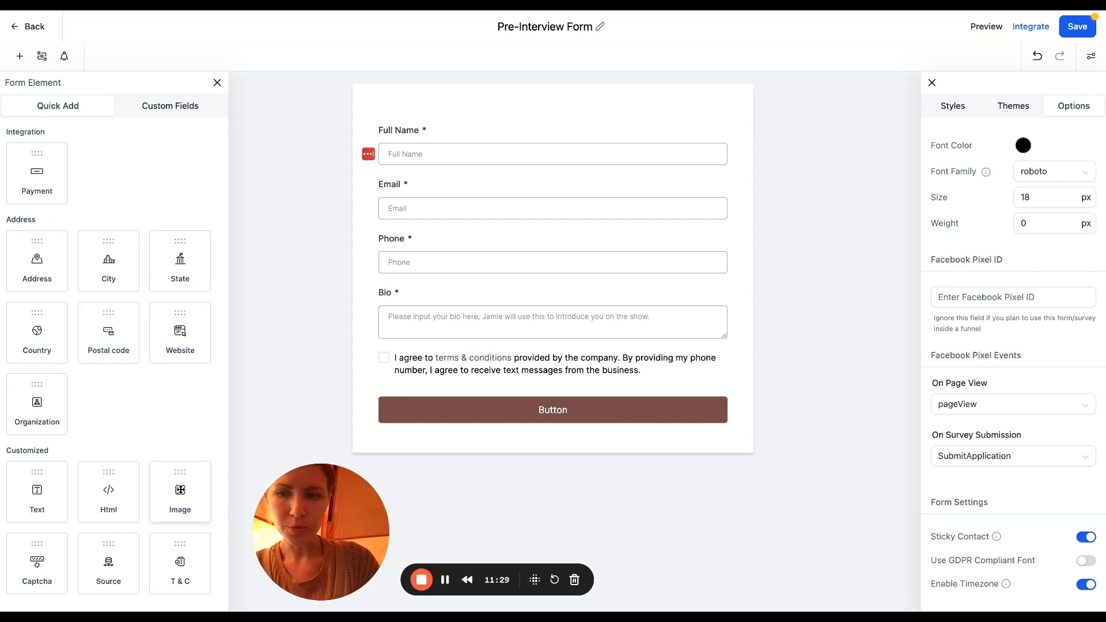
scroll(181, 445, "up", 4)
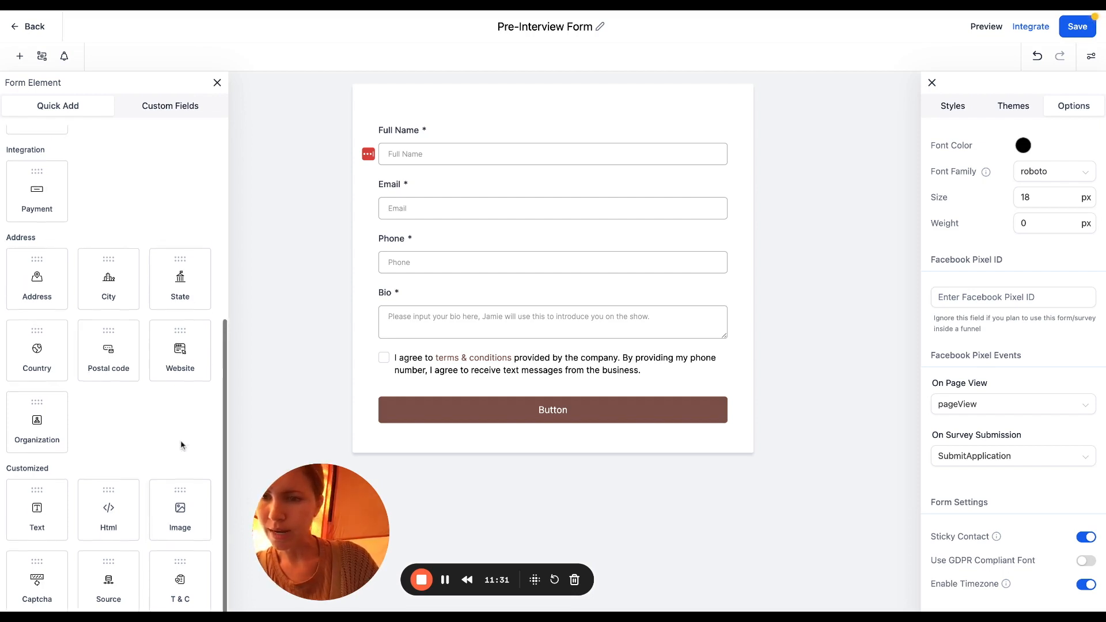
scroll(181, 445, "up", 2)
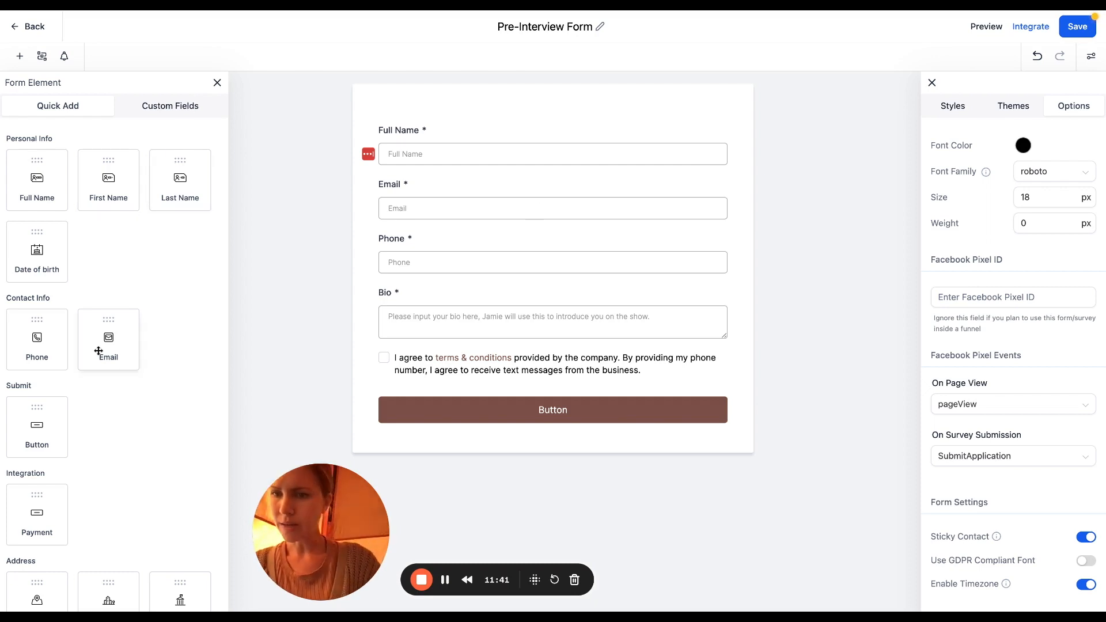
scroll(99, 351, "down", 6)
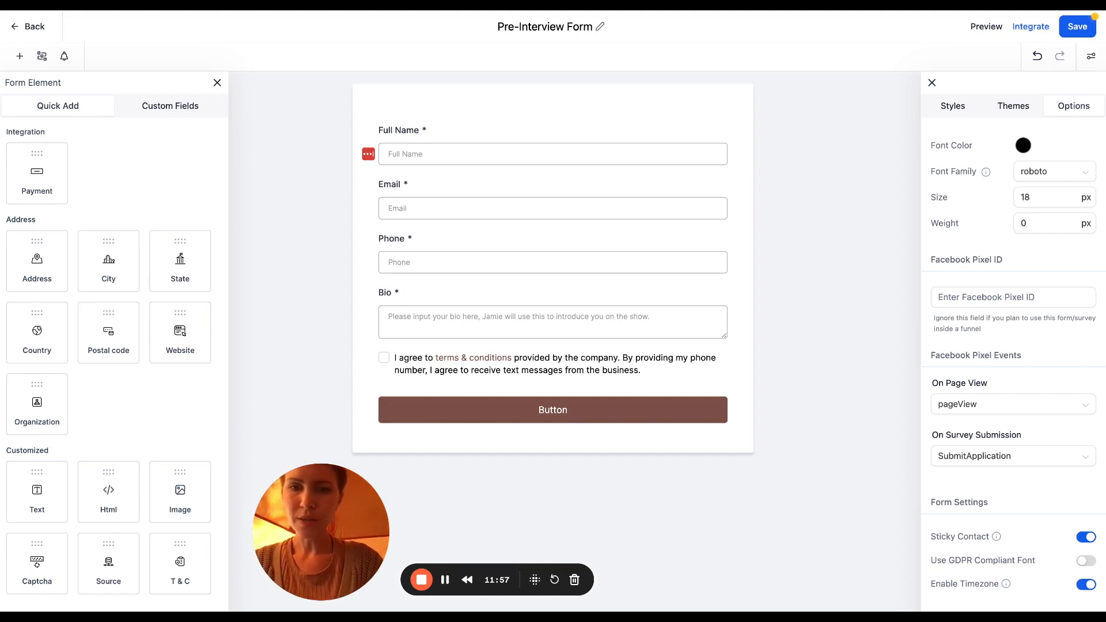
Create a multi-line 'Episode Ideas or Topics You Would Like to Discuss:' field in Additional Info
left_click(152, 108)
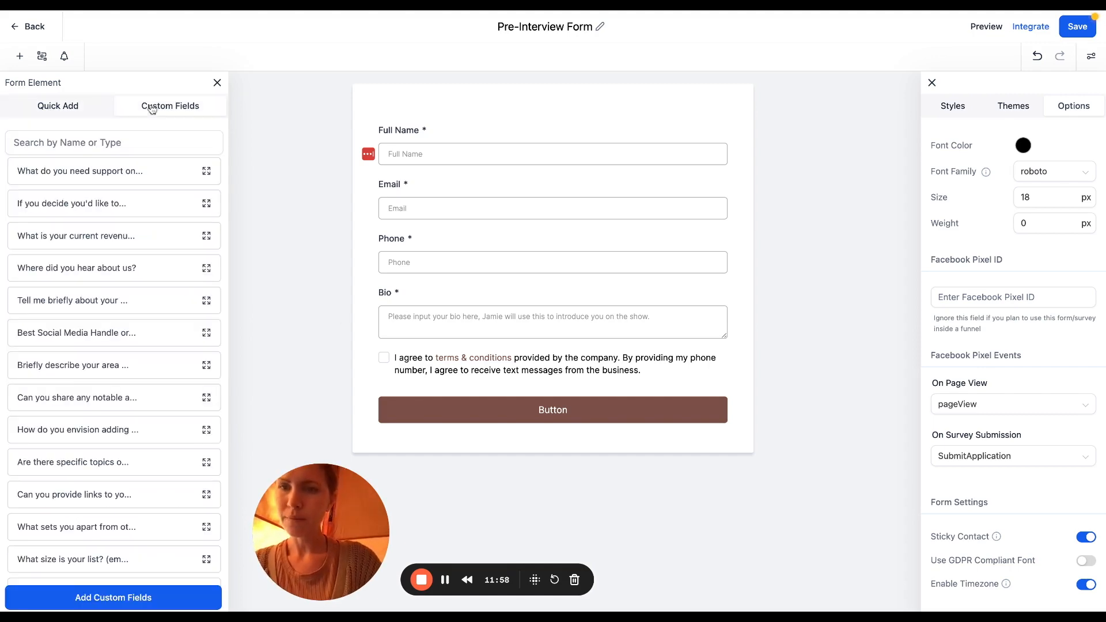
left_click(92, 598)
left_click(317, 223)
left_click(378, 213)
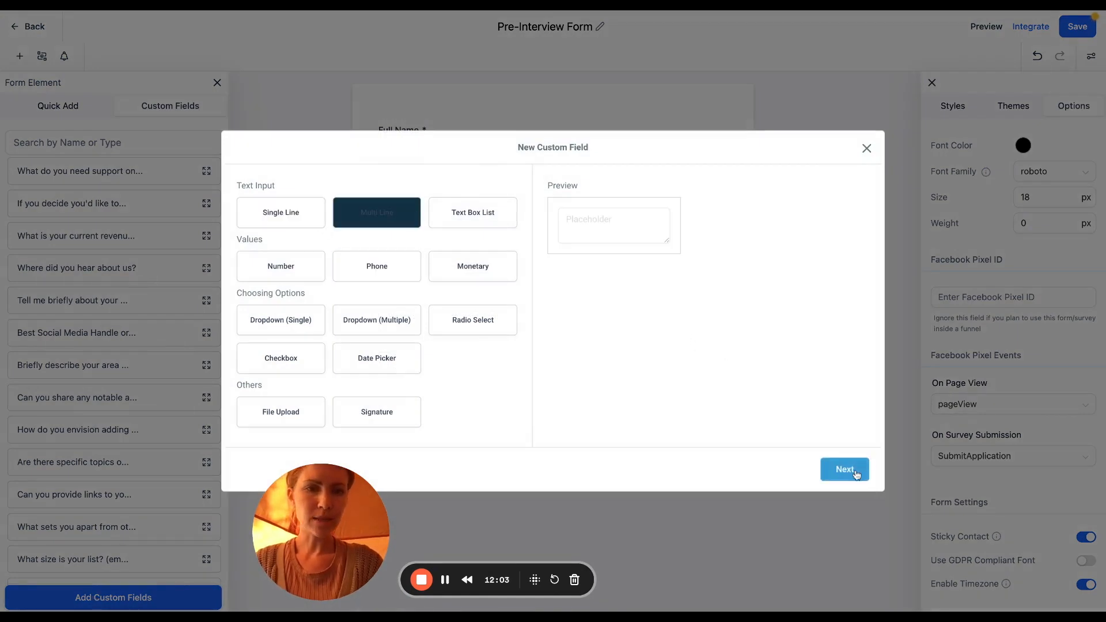
left_click(853, 471)
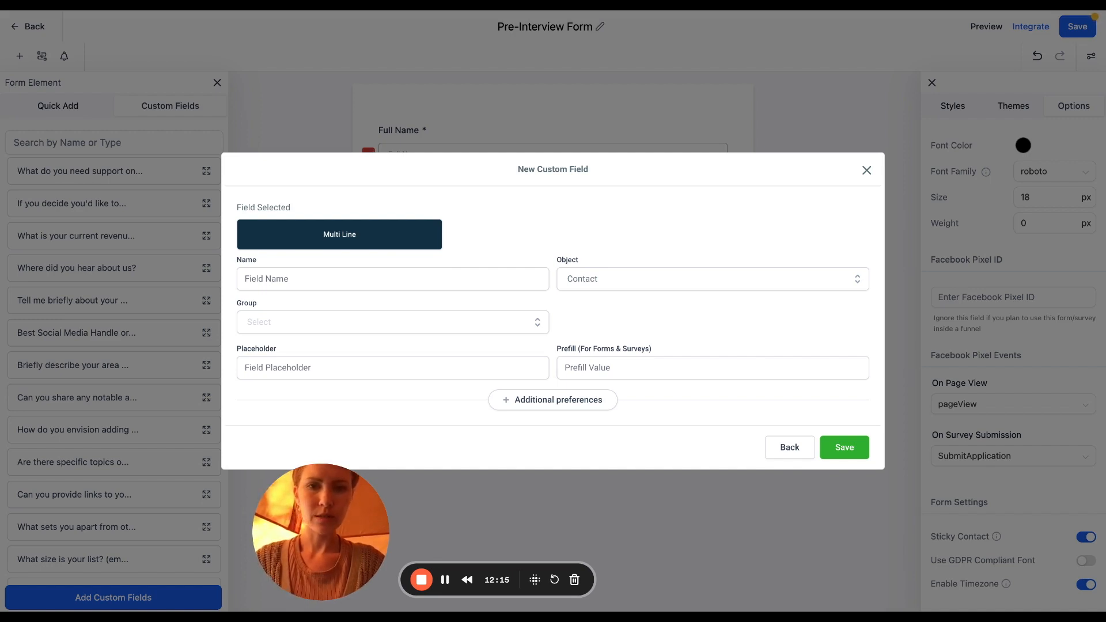
left_click(359, 280)
type("Episode Ideas or Topics You Would Like to Discuss:")
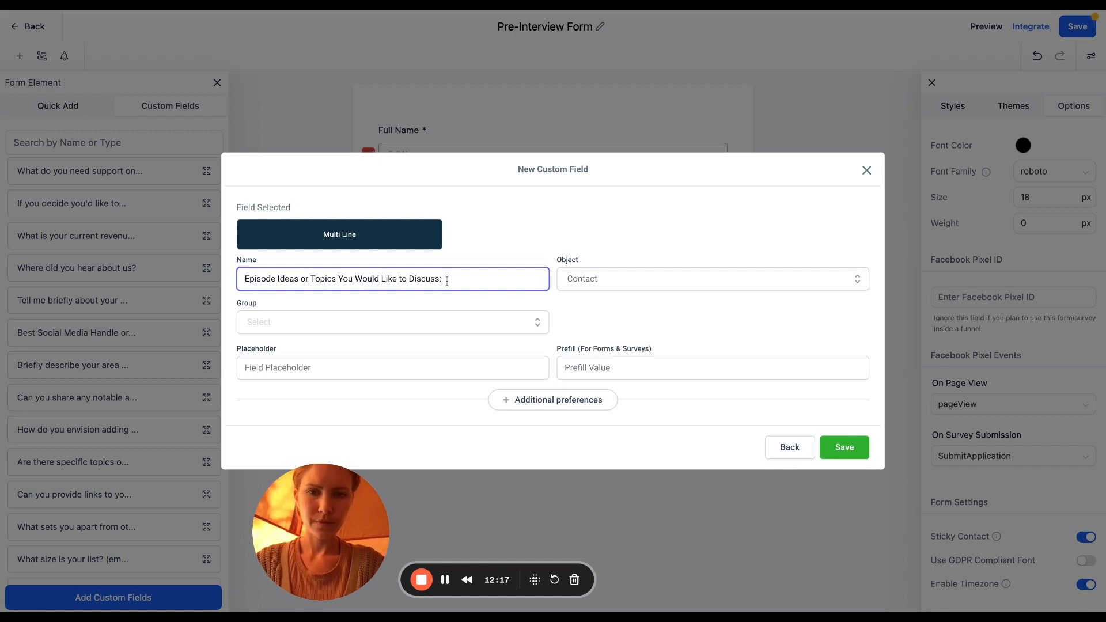
left_click(484, 321)
left_click(321, 393)
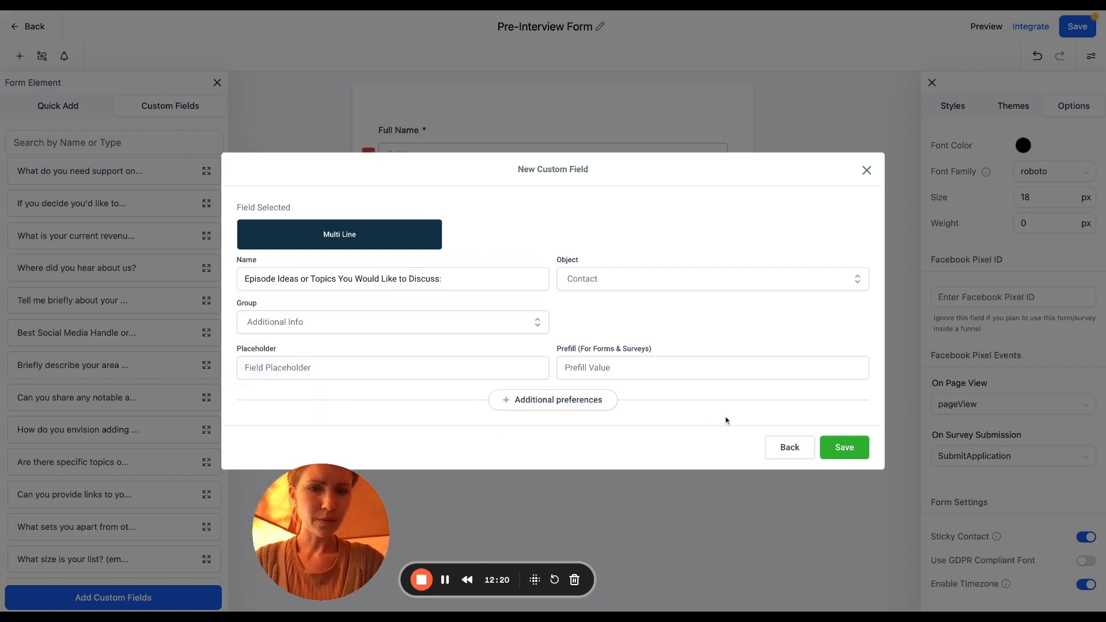
left_click(839, 447)
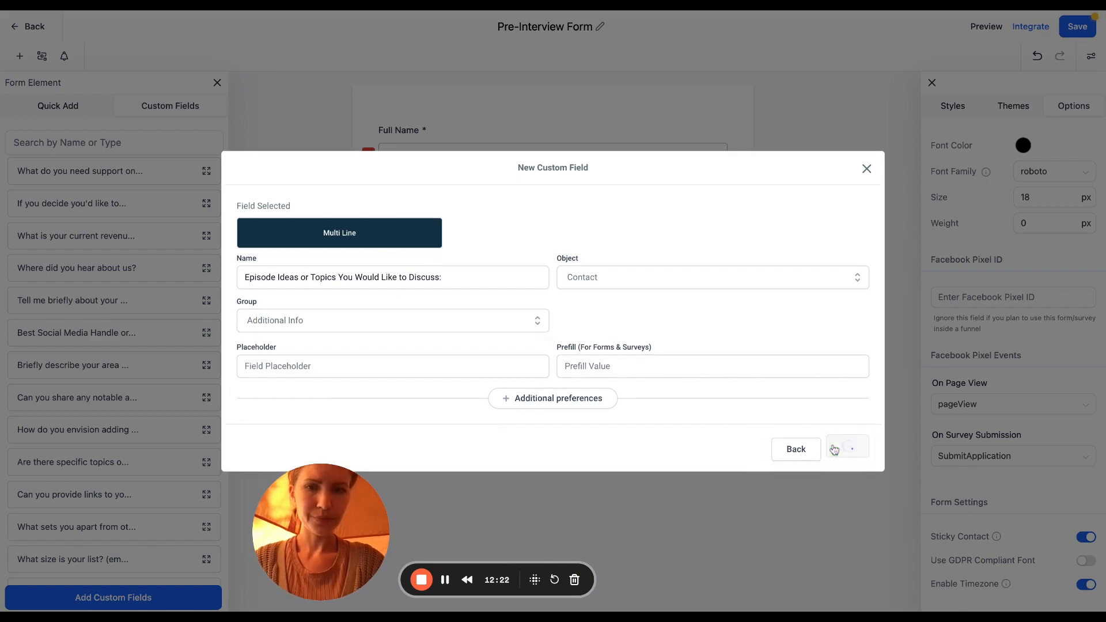
Create a single-line 'Suggested Title For The Episode' field in Additional Info
scroll(208, 467, "down", 2)
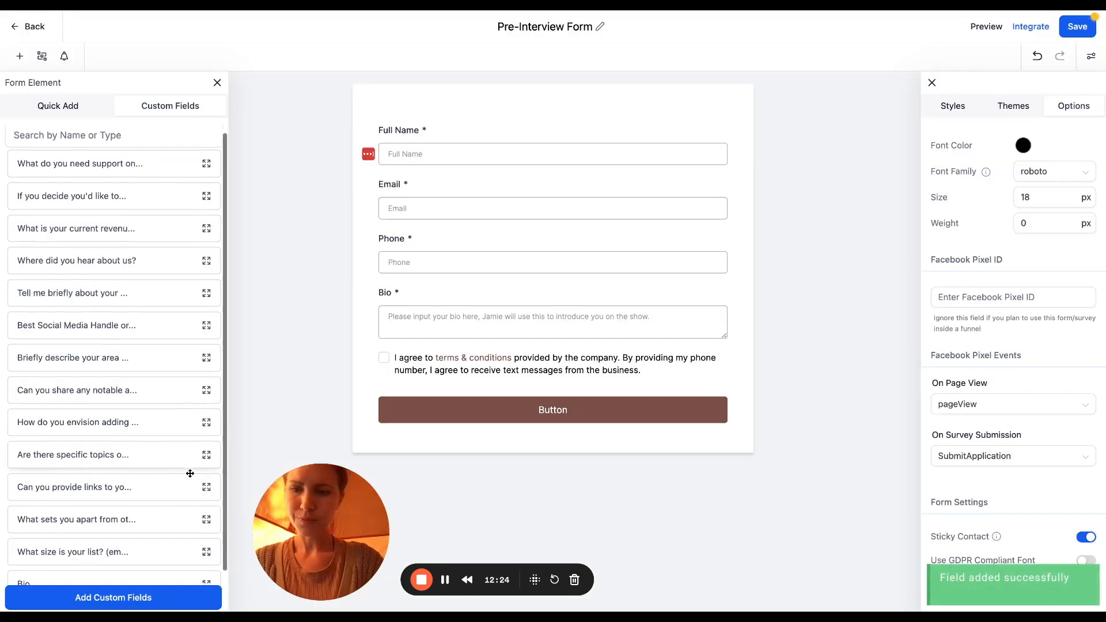
left_click(115, 597)
left_click(310, 222)
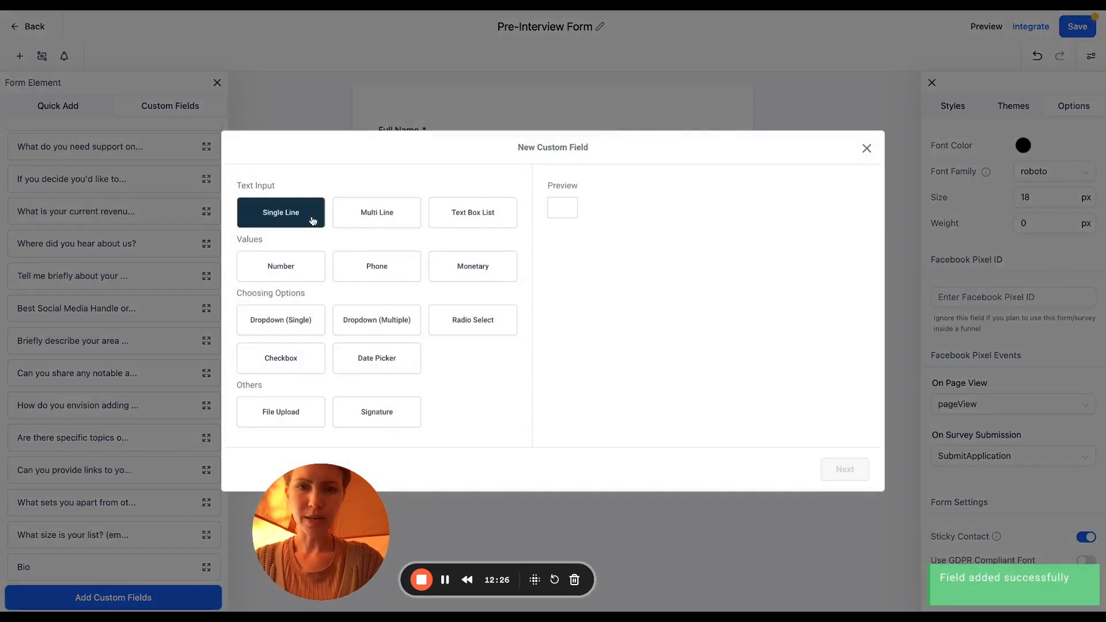
left_click(843, 470)
left_click(466, 278)
type("Suggested Title ")
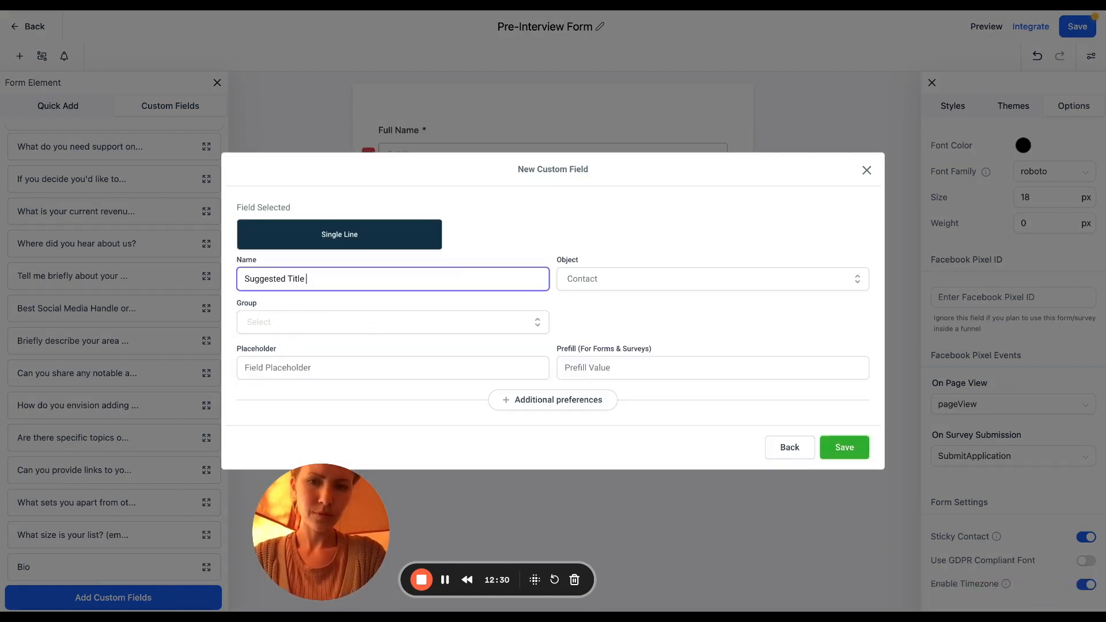
type("For The Episode")
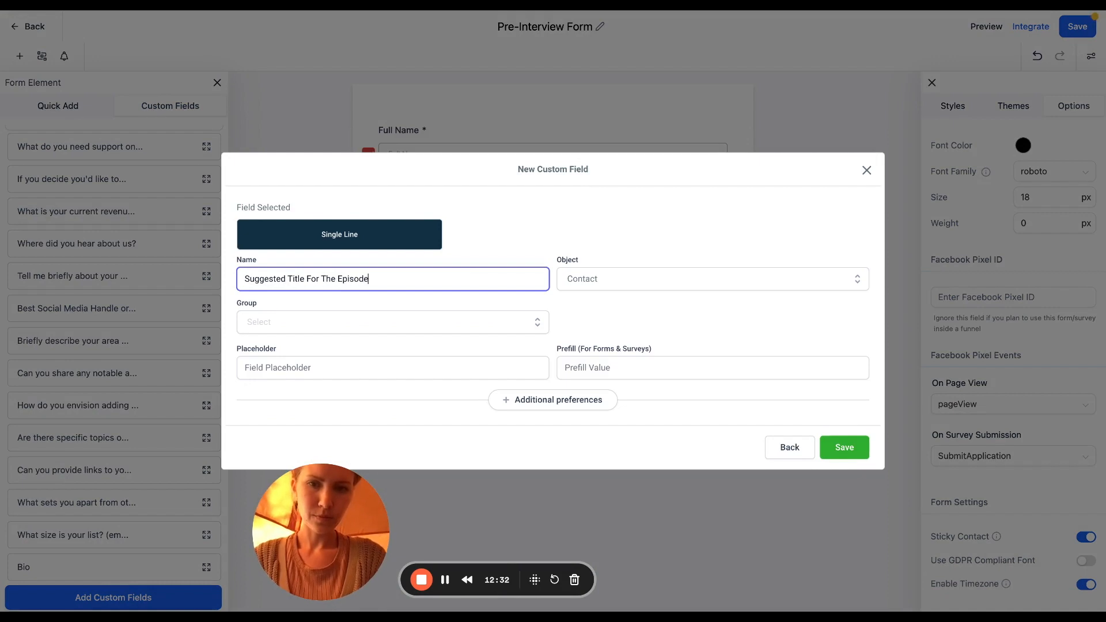
left_click(490, 324)
left_click(388, 394)
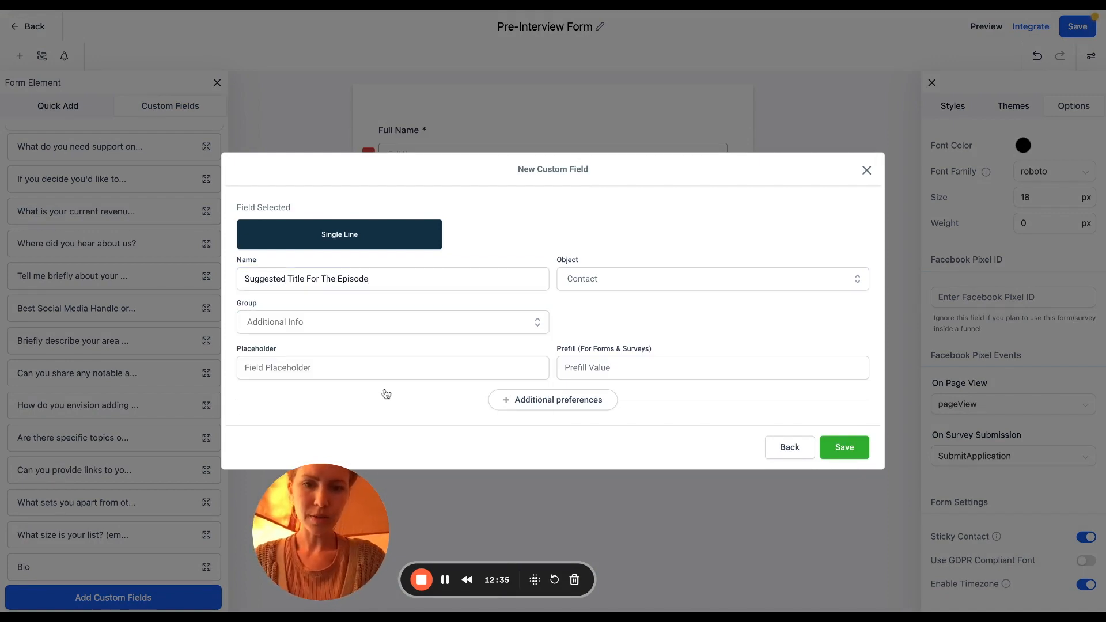
left_click(839, 451)
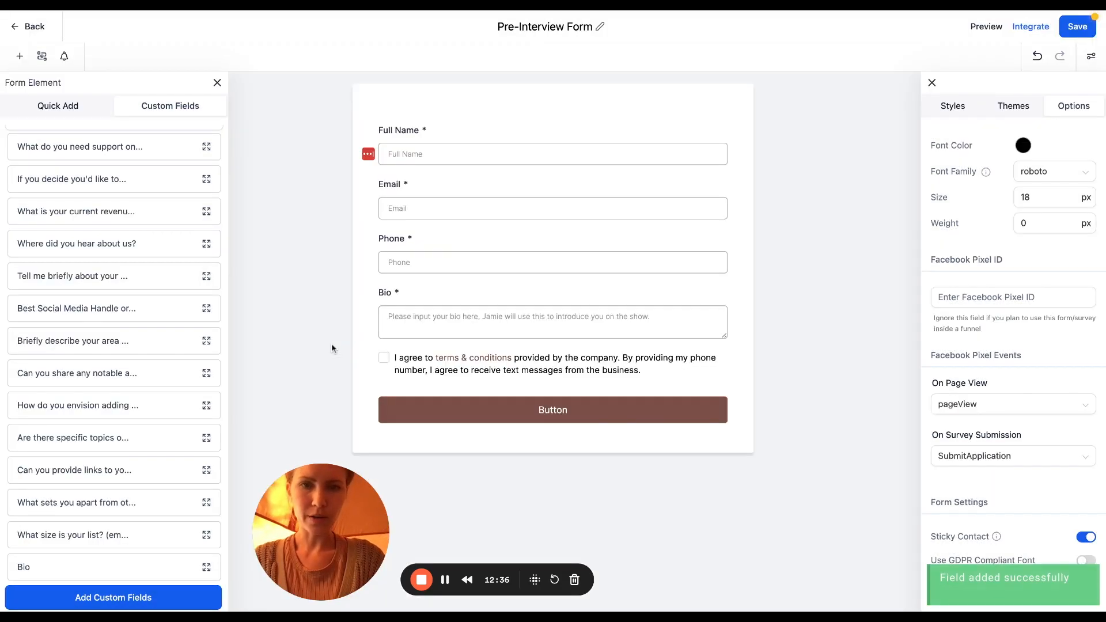
scroll(182, 405, "down", 1)
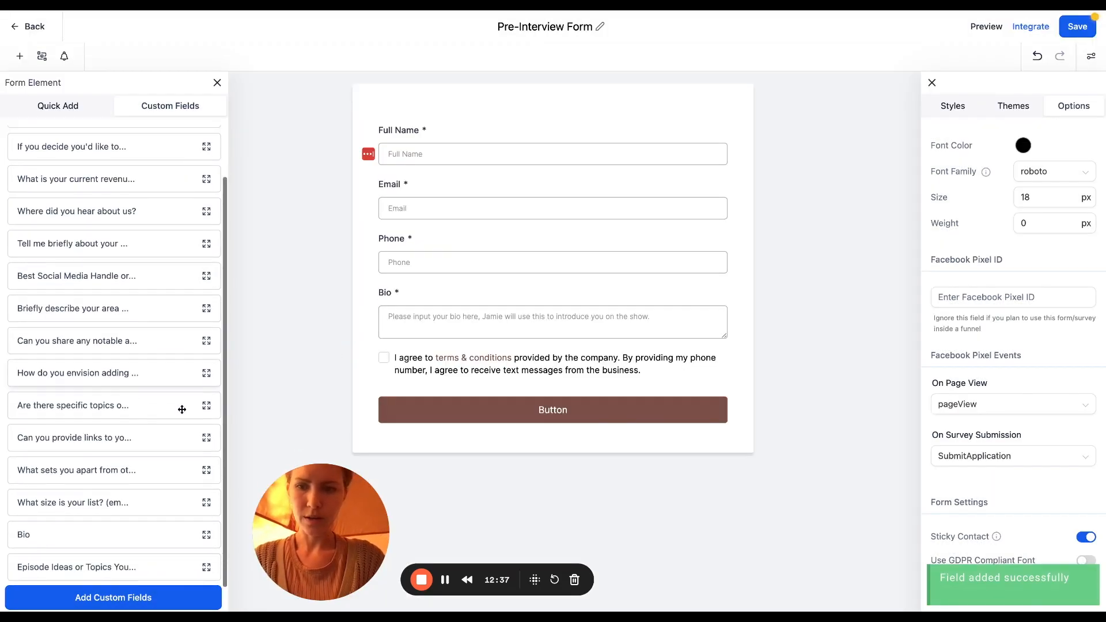
Add Episode Ideas and Suggested Title below Bio, make both required, and save the form
left_click(127, 566)
scroll(162, 438, "down", 1)
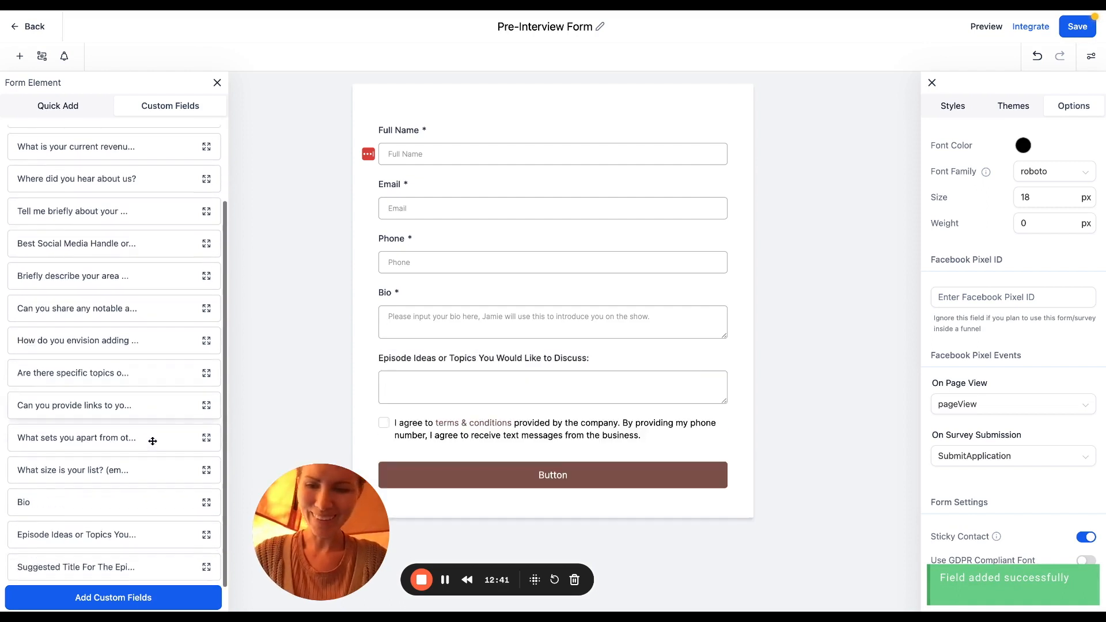
left_click(125, 565)
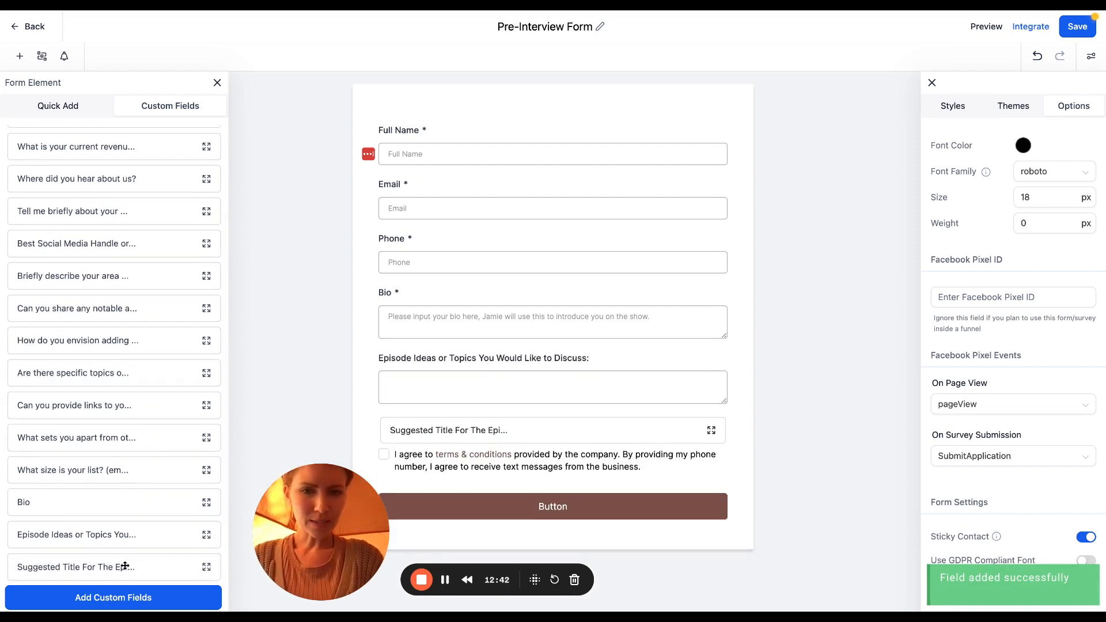
left_click(617, 357)
left_click(936, 322)
left_click(679, 440)
left_click(936, 322)
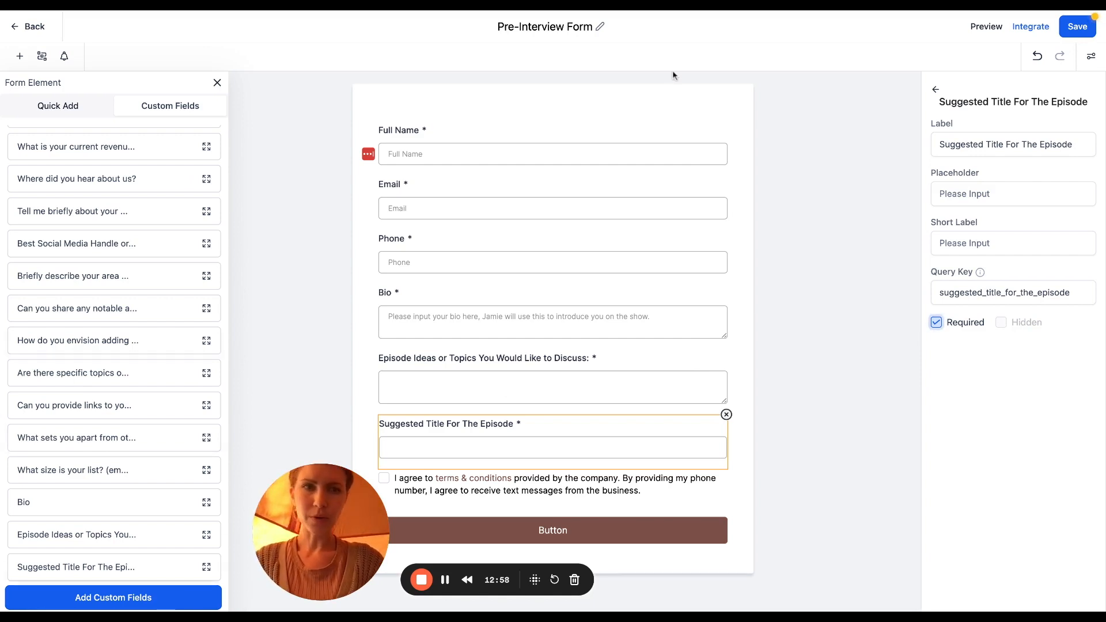
left_click(1069, 26)
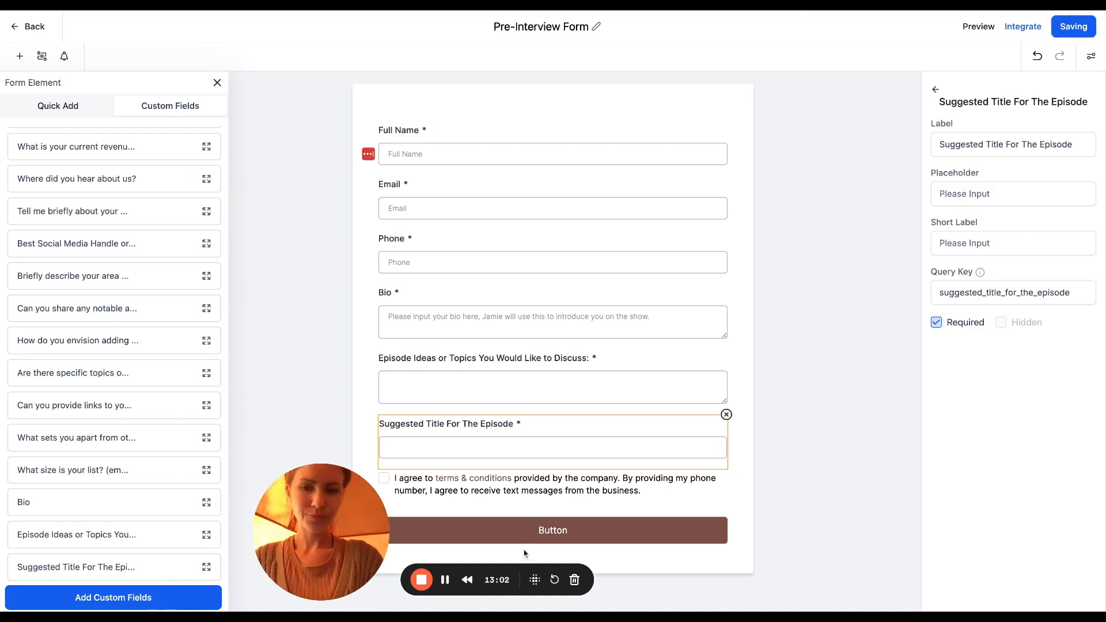
Leave the form editor, dismiss the booking dialog, and start a new calendar in Calendar Settings
left_click(35, 27)
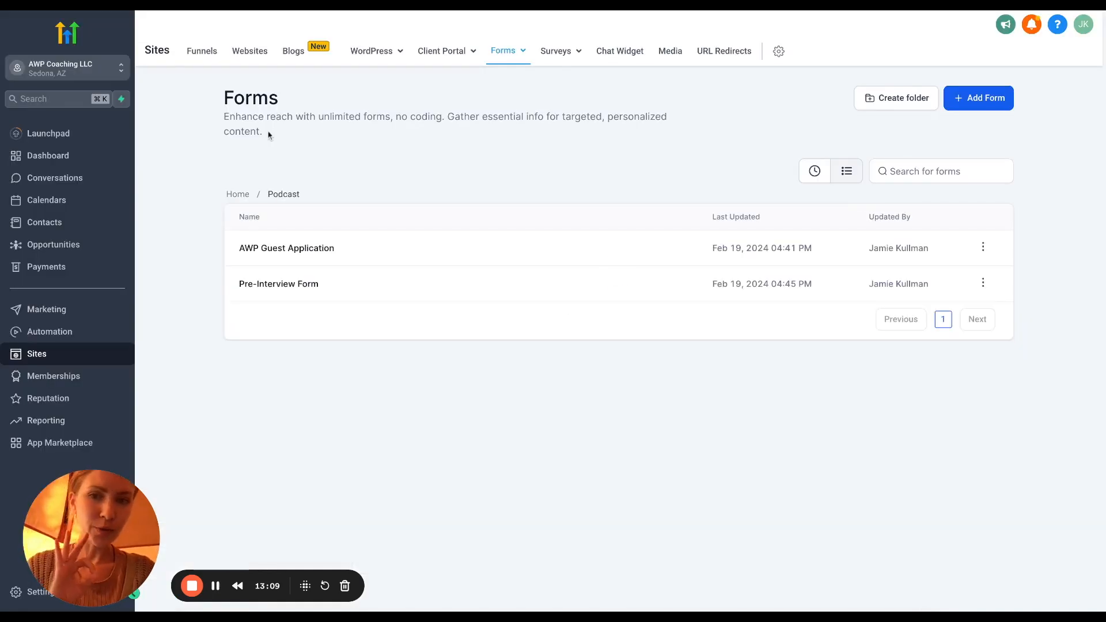
left_click(52, 203)
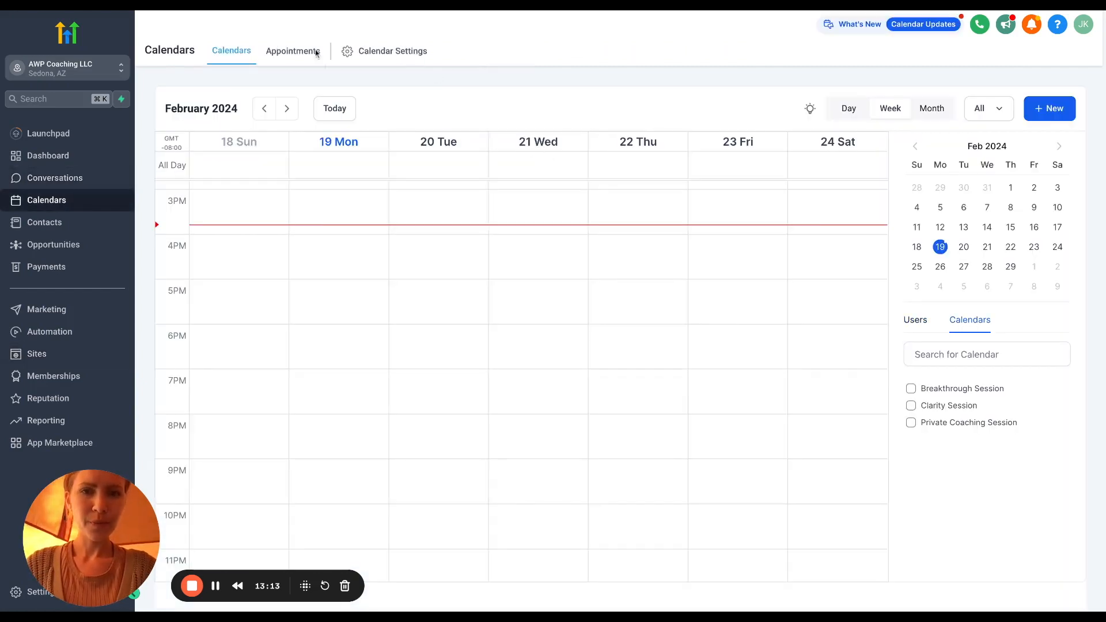
left_click(316, 53)
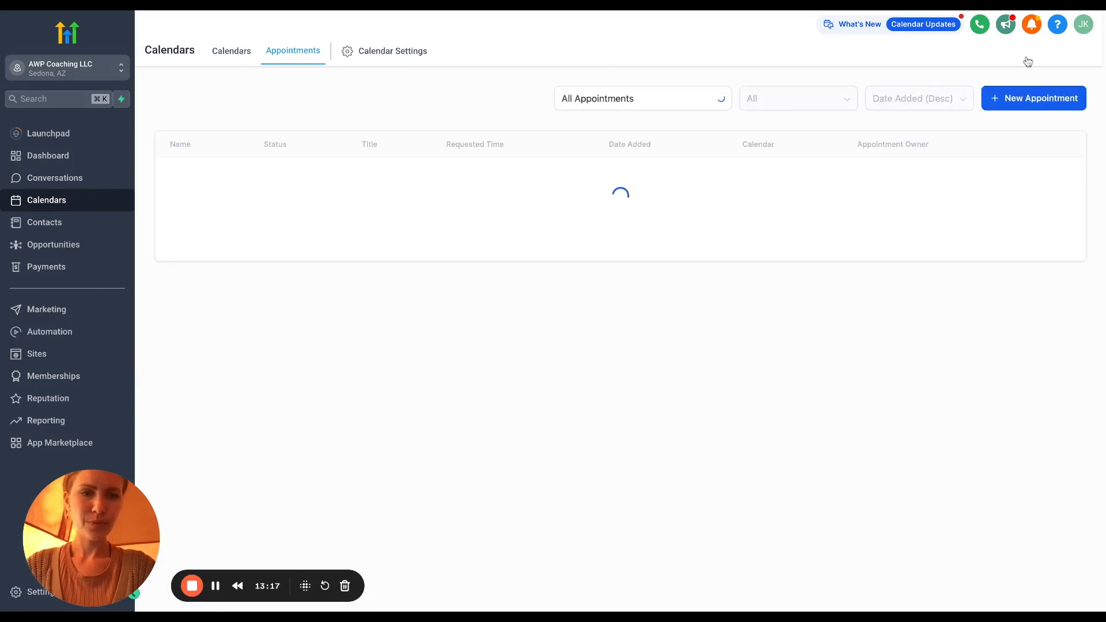
left_click(1032, 99)
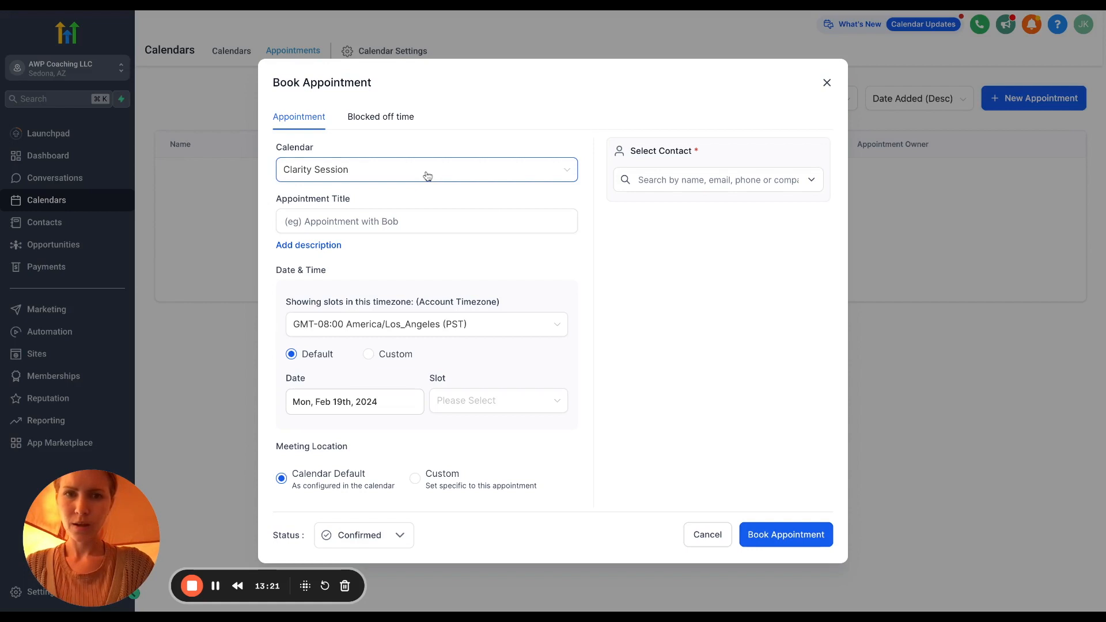
left_click(826, 84)
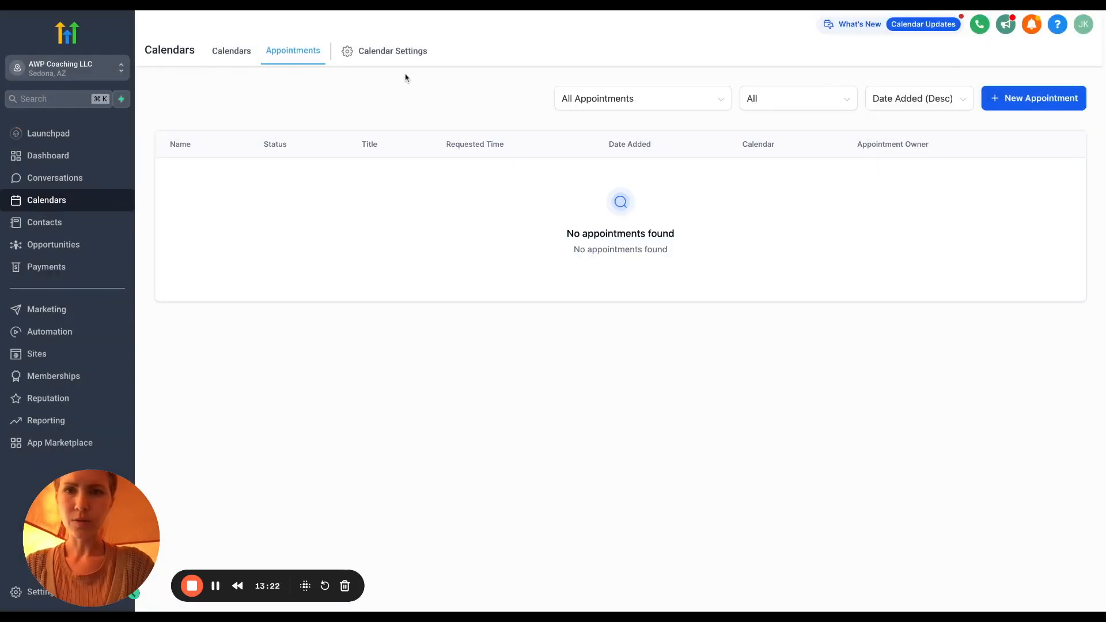
left_click(237, 60)
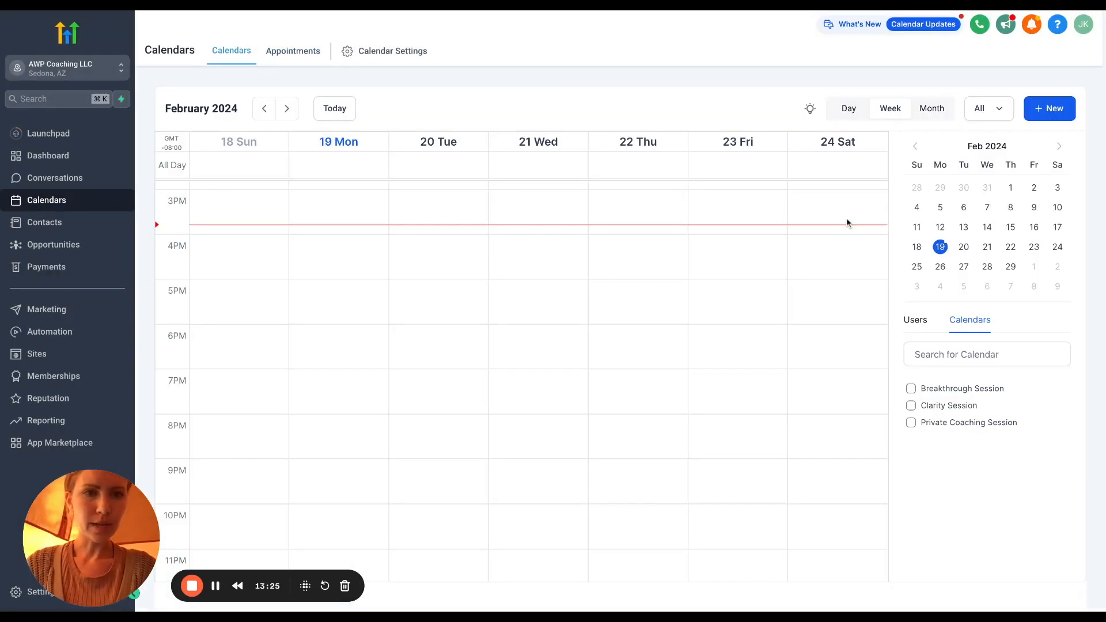
left_click(421, 56)
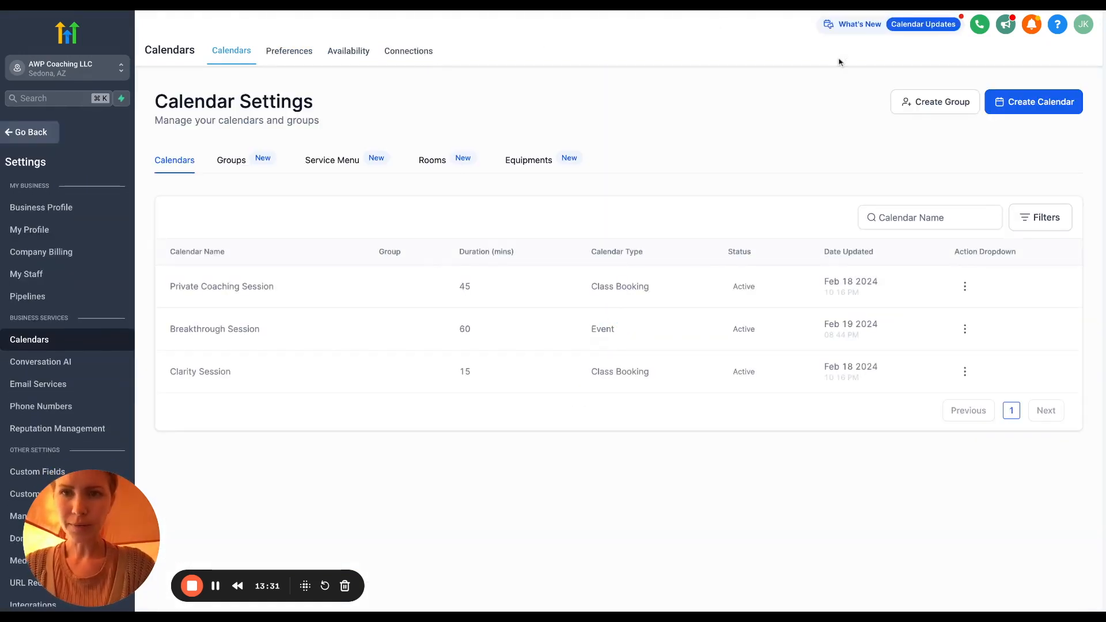
left_click(1058, 108)
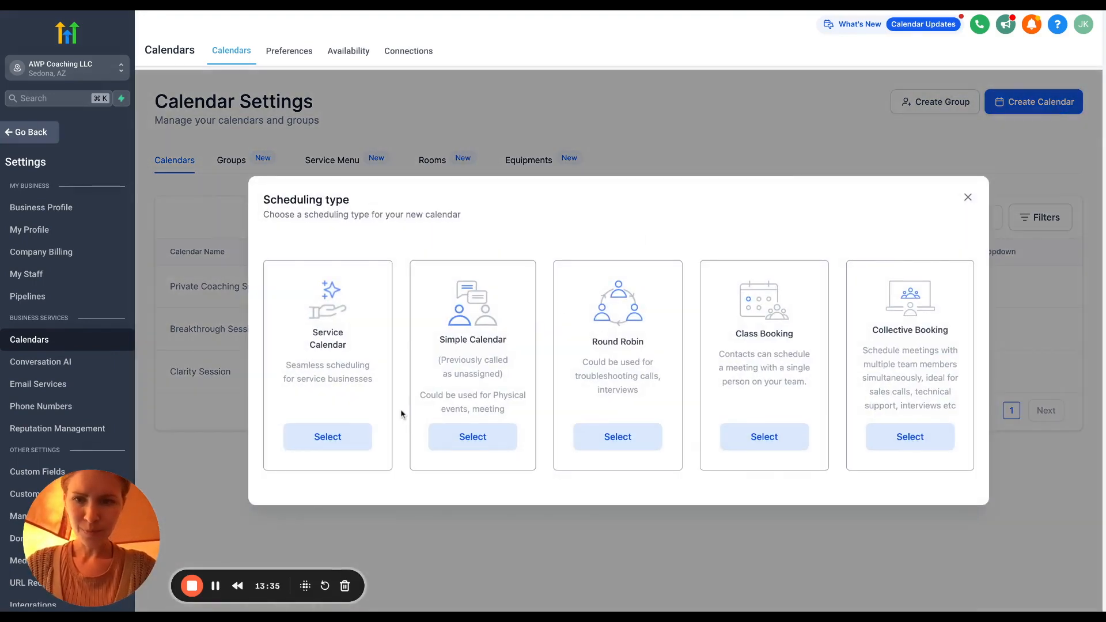
Choose Simple Calendar, name it 'Aligned With Purpose Podcast Interview', with URL slug 'awppodcast'
left_click(466, 438)
left_click(566, 139)
type("Aligned With Purp")
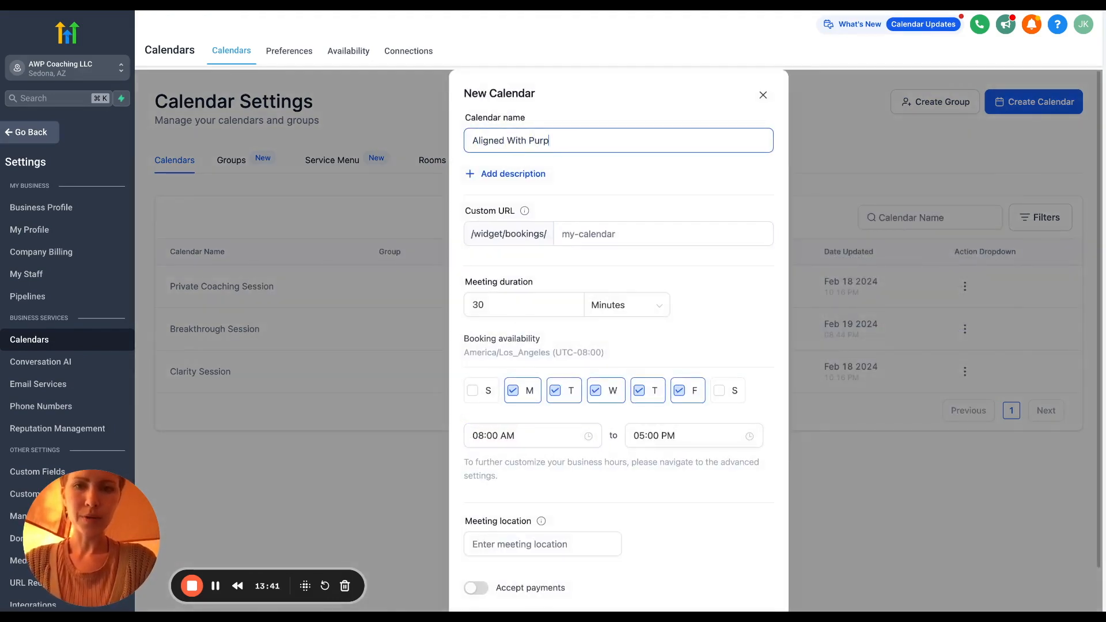
type("ose Podcast ")
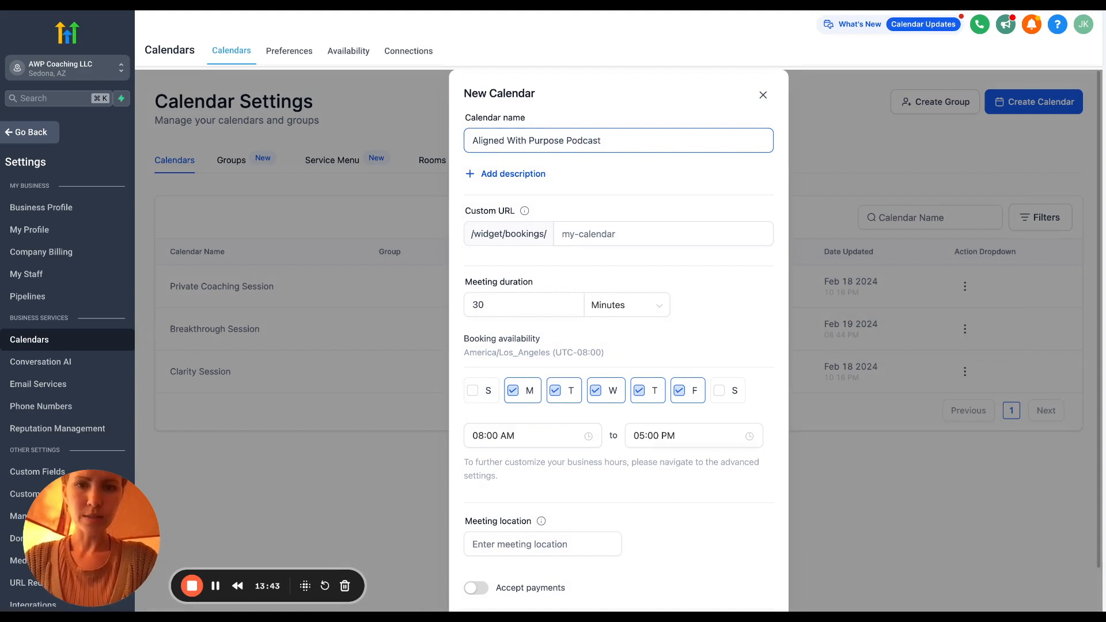
type("Interview")
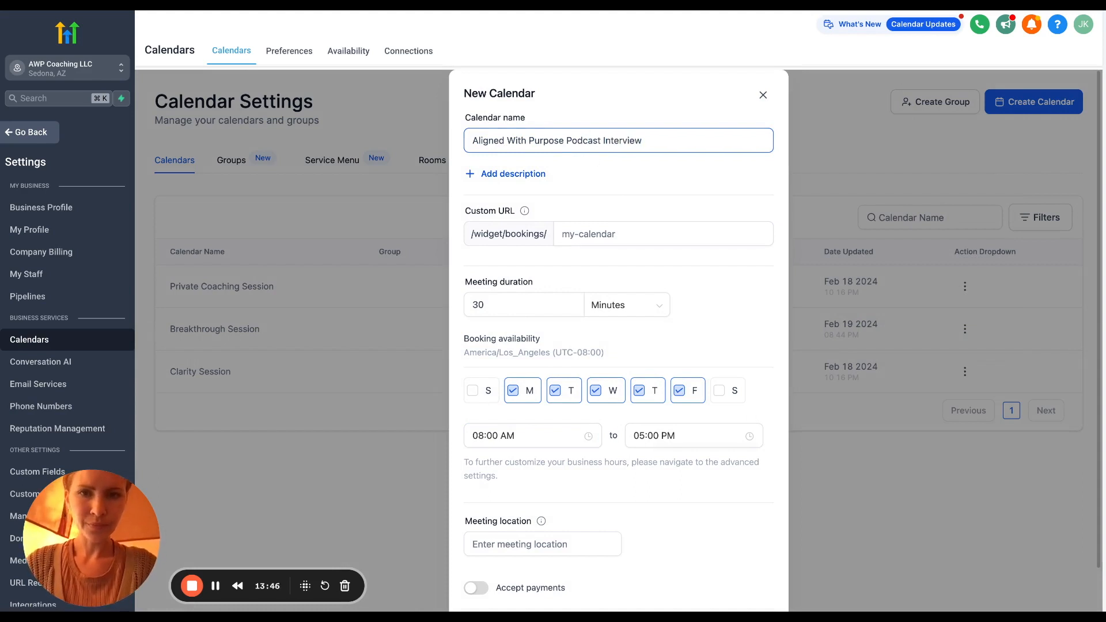
scroll(663, 192, "down", 1)
left_click(630, 191)
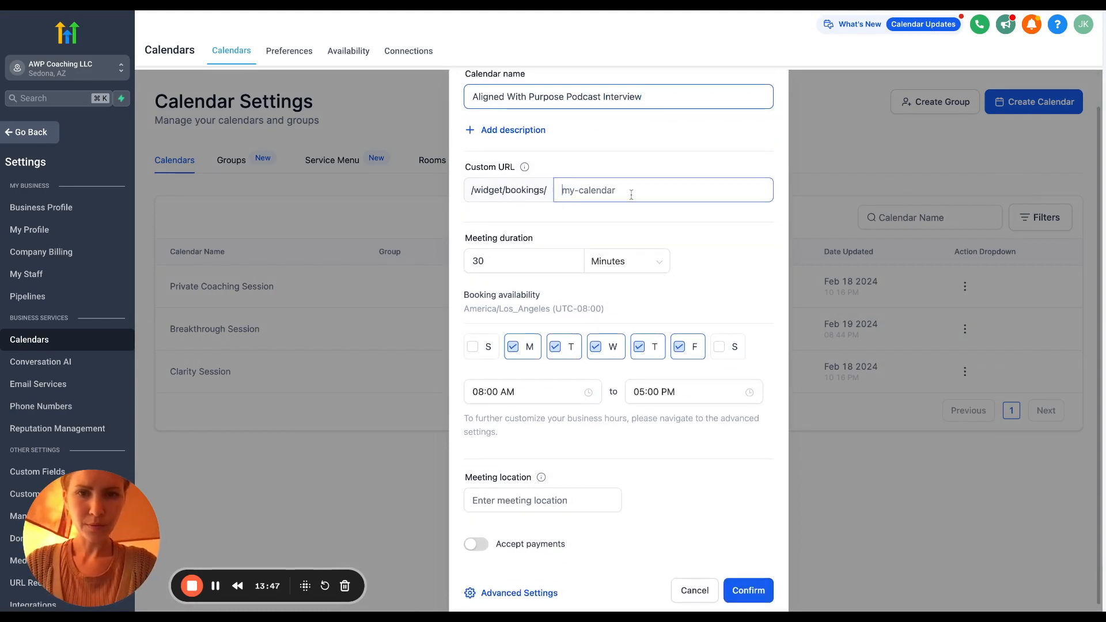
type("awp")
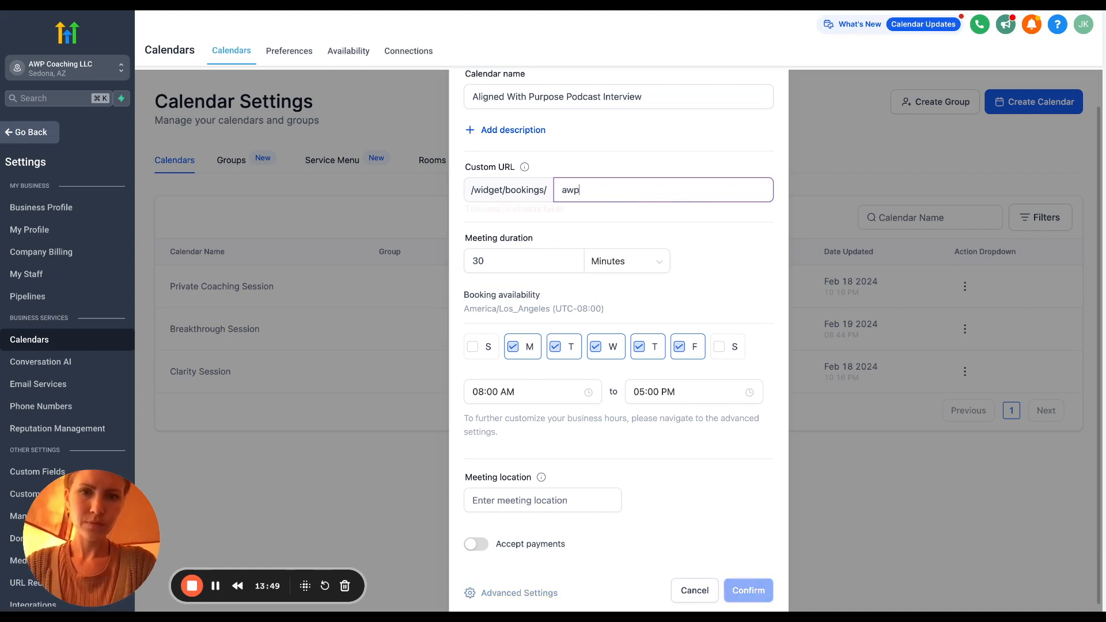
key("BackSpace")
key("BackSpace")
key("BackSpace")
type("podcast")
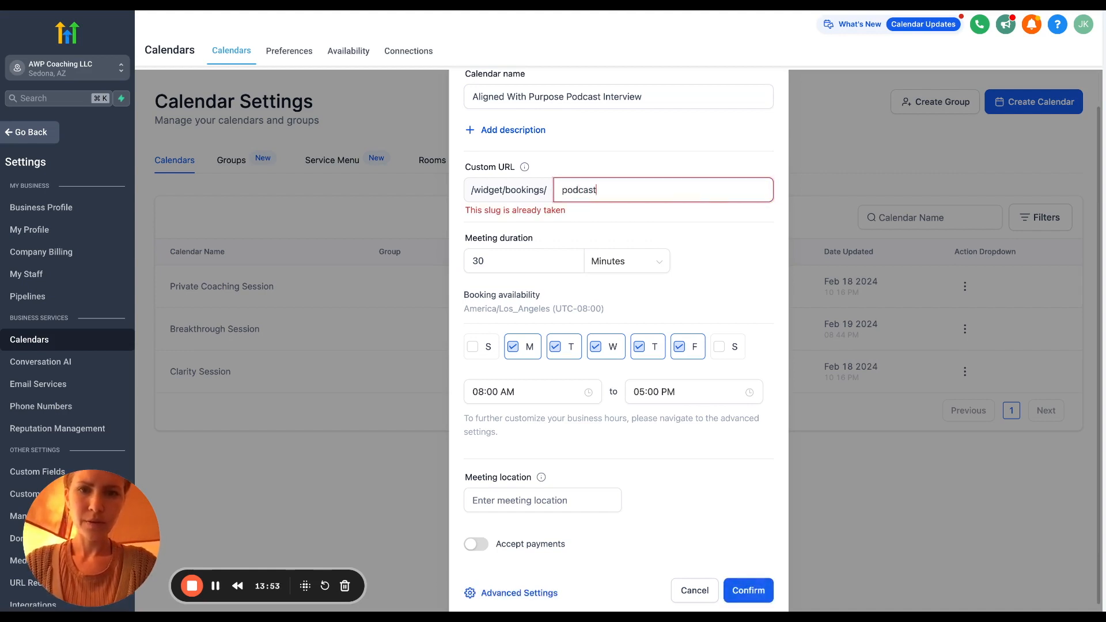
key("super+a")
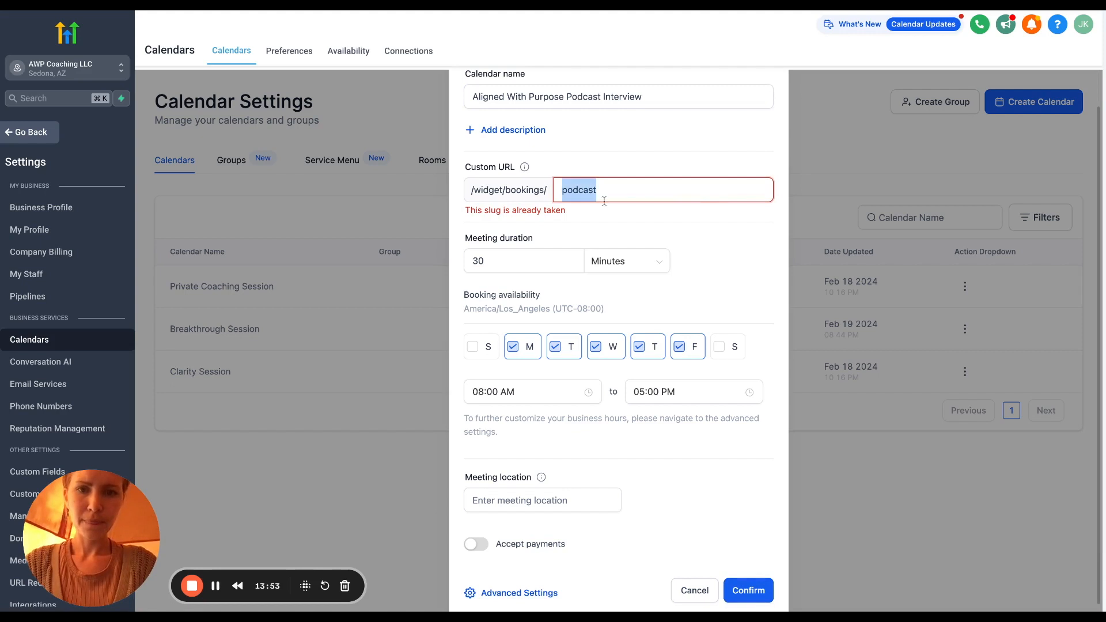
left_click(564, 192)
type("awp")
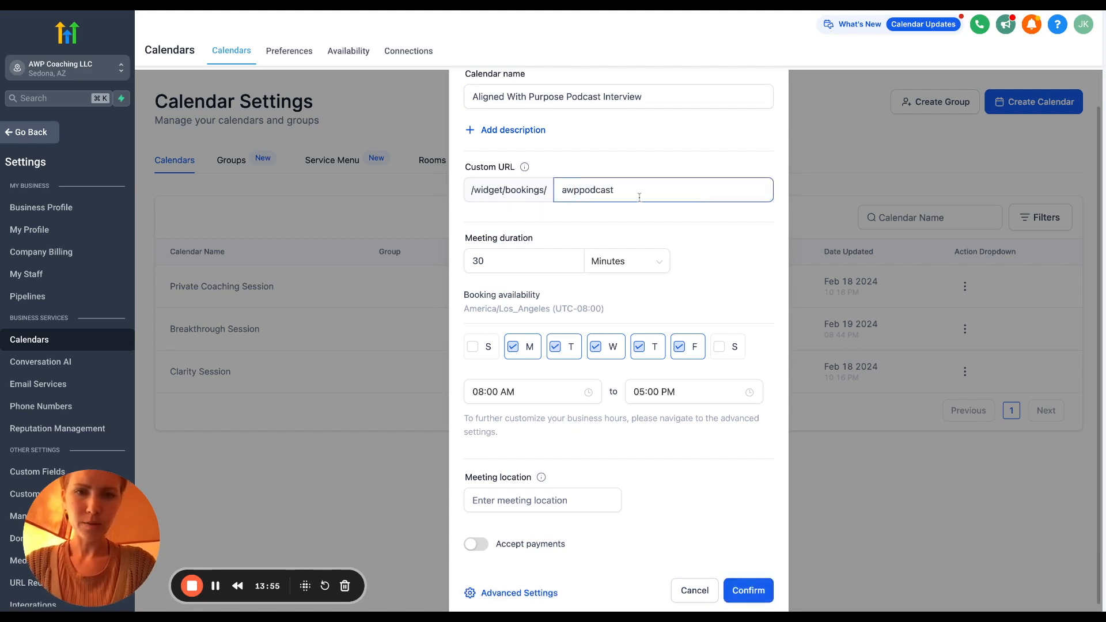
Set a 45-minute duration and limit bookable days to Tuesday and Thursday
scroll(639, 197, "down", 1)
double_click(522, 252)
type("45")
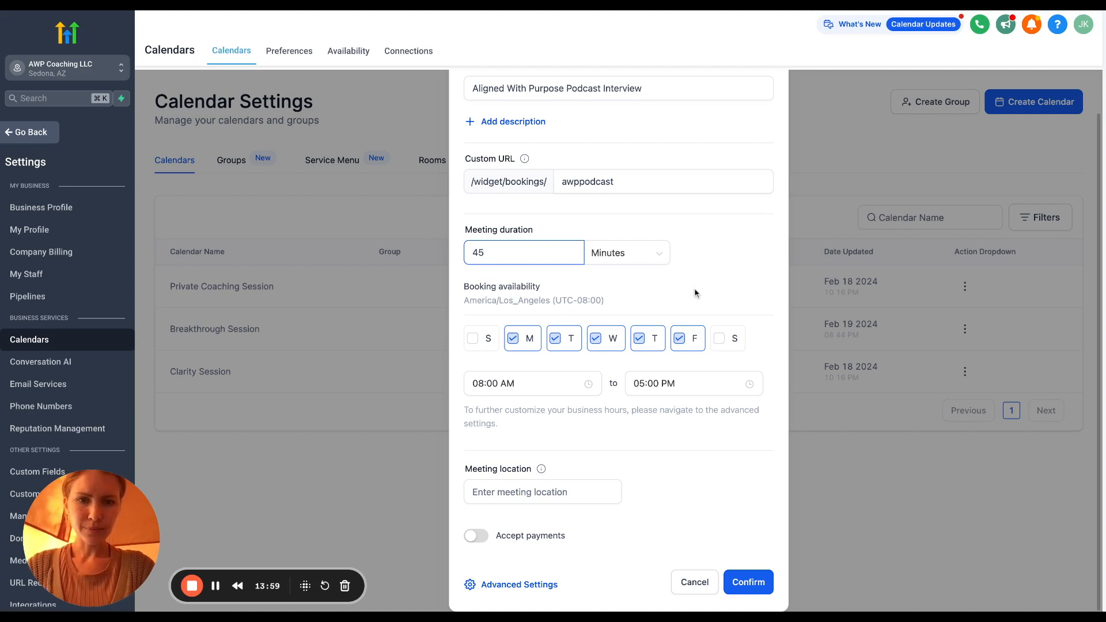
left_click(595, 338)
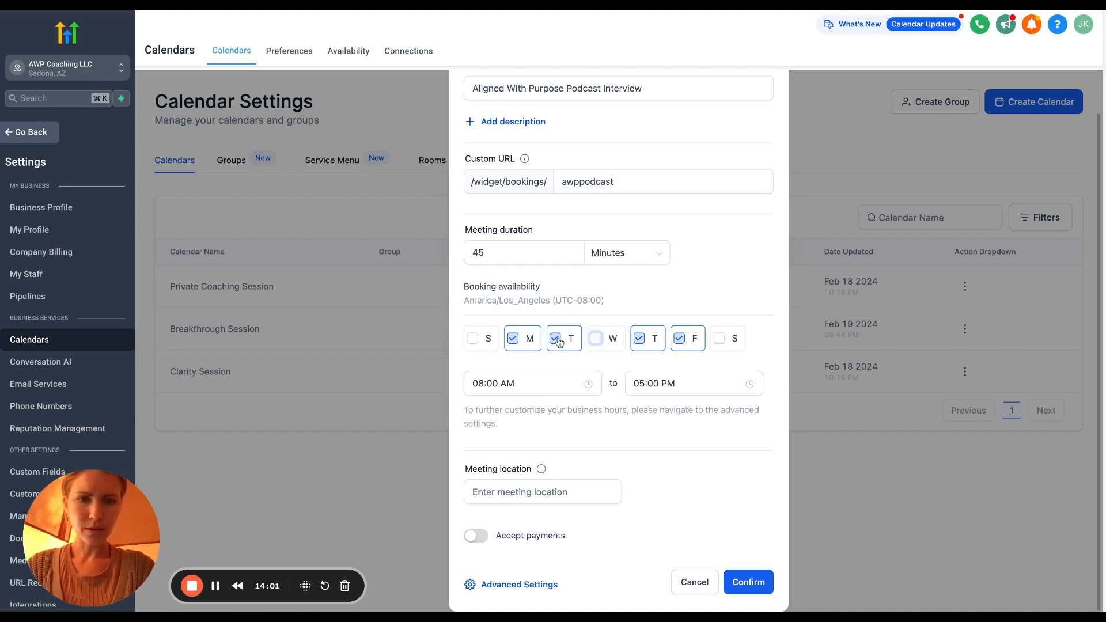
left_click(556, 340)
left_click(513, 338)
left_click(554, 339)
left_click(687, 335)
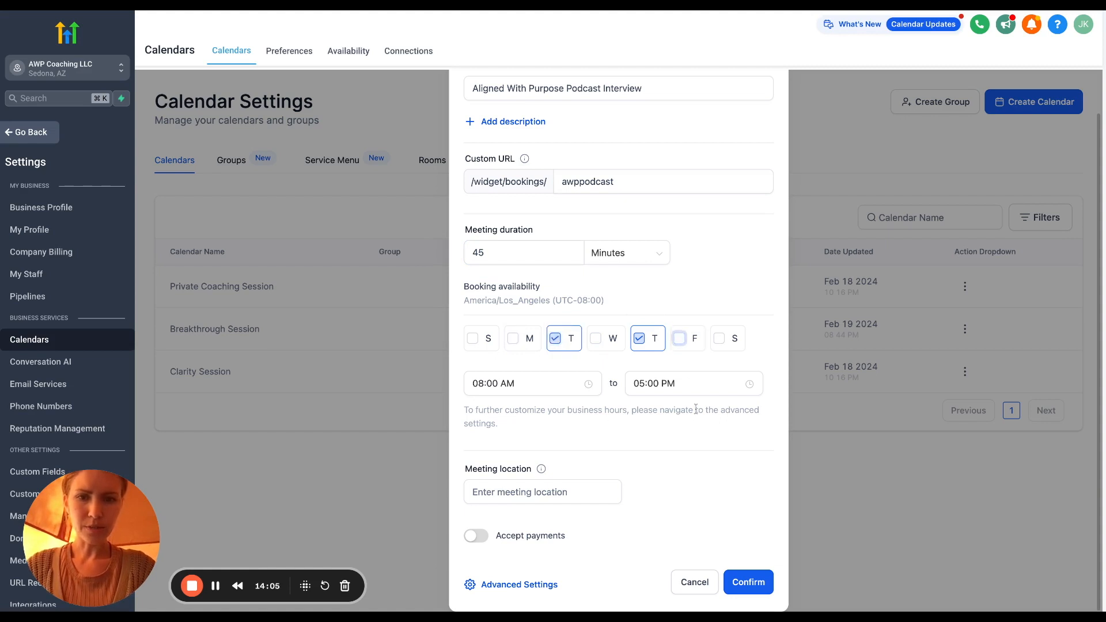
Start availability at 09:00 AM, use the riverside.fm link as location, and create the calendar
left_click(485, 384)
key("BackSpace")
type("9")
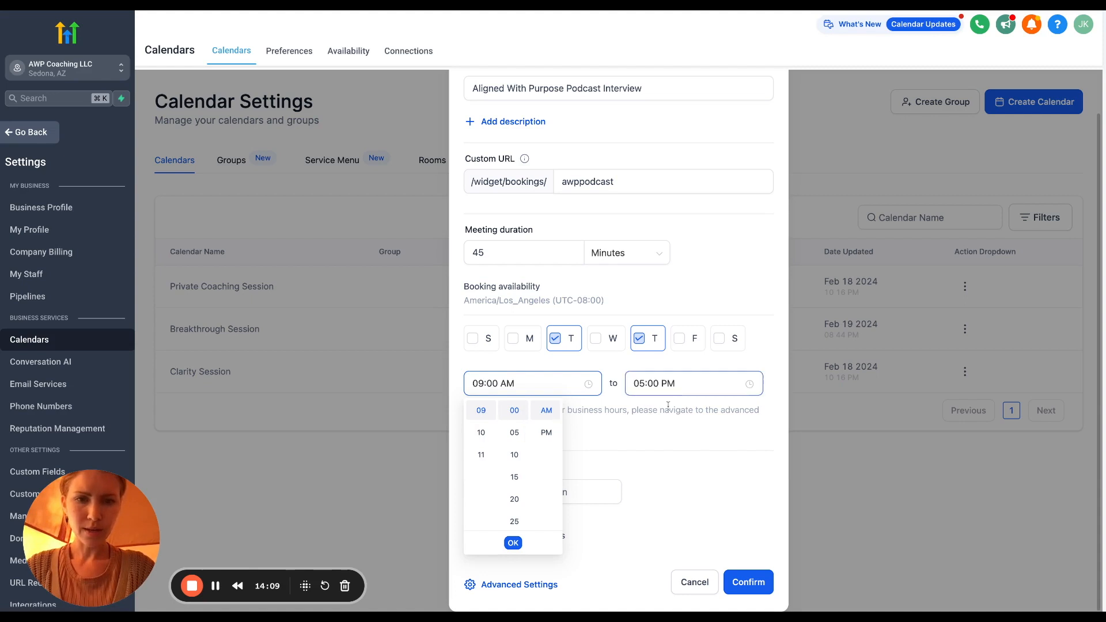
left_click(696, 455)
left_click(605, 487)
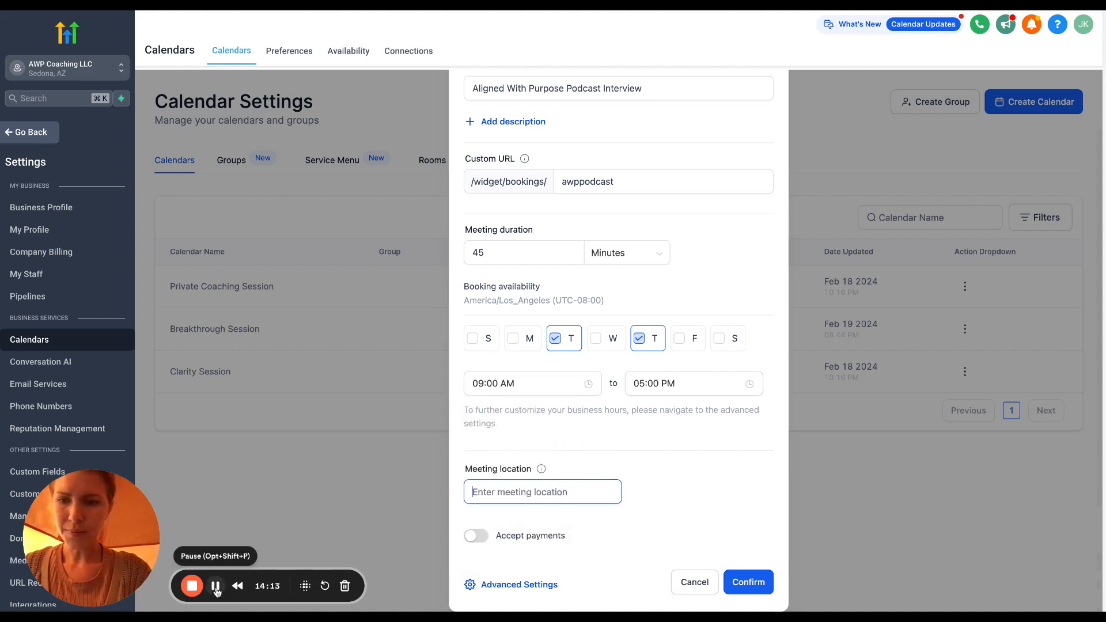
key("ctrl+v")
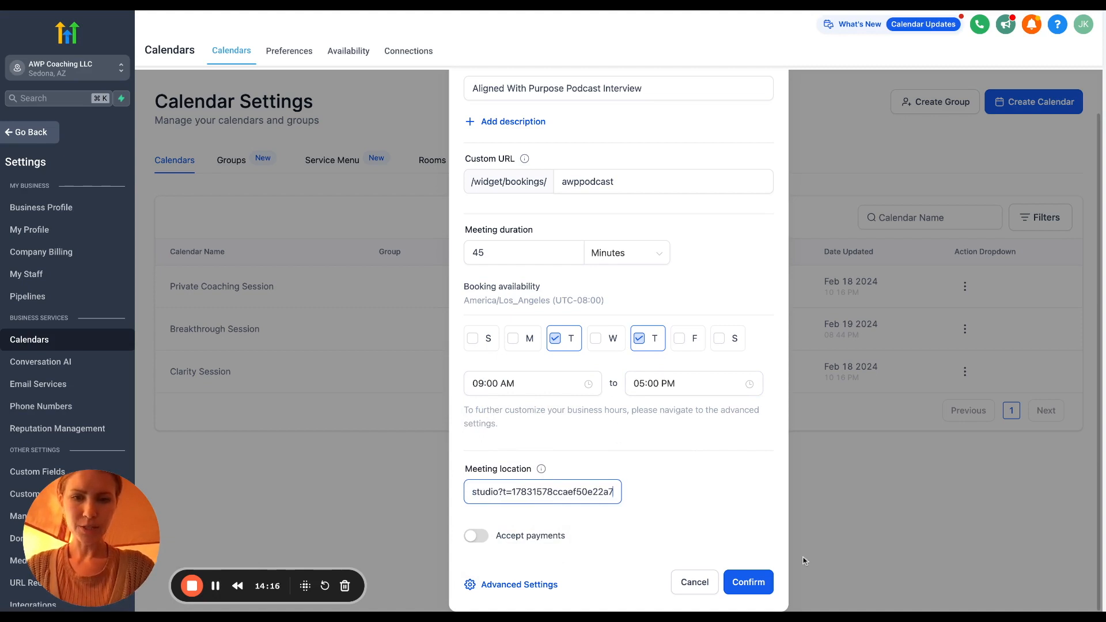
left_click(749, 584)
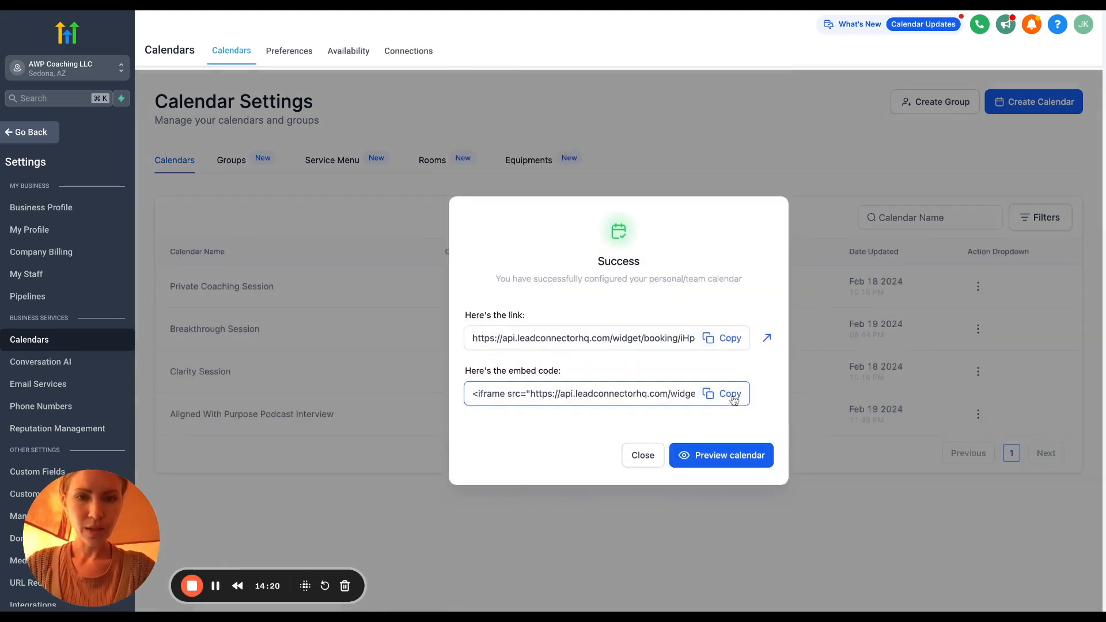
Edit the podcast calendar and append "'s Interview with" plus the host's name to the invite title
left_click(643, 455)
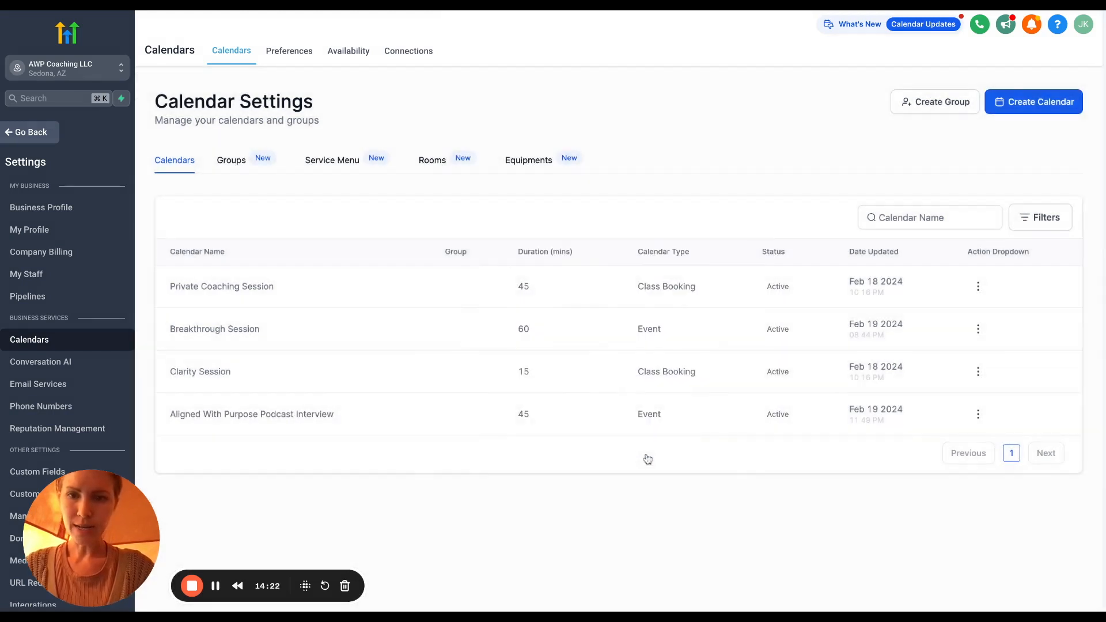
left_click(977, 414)
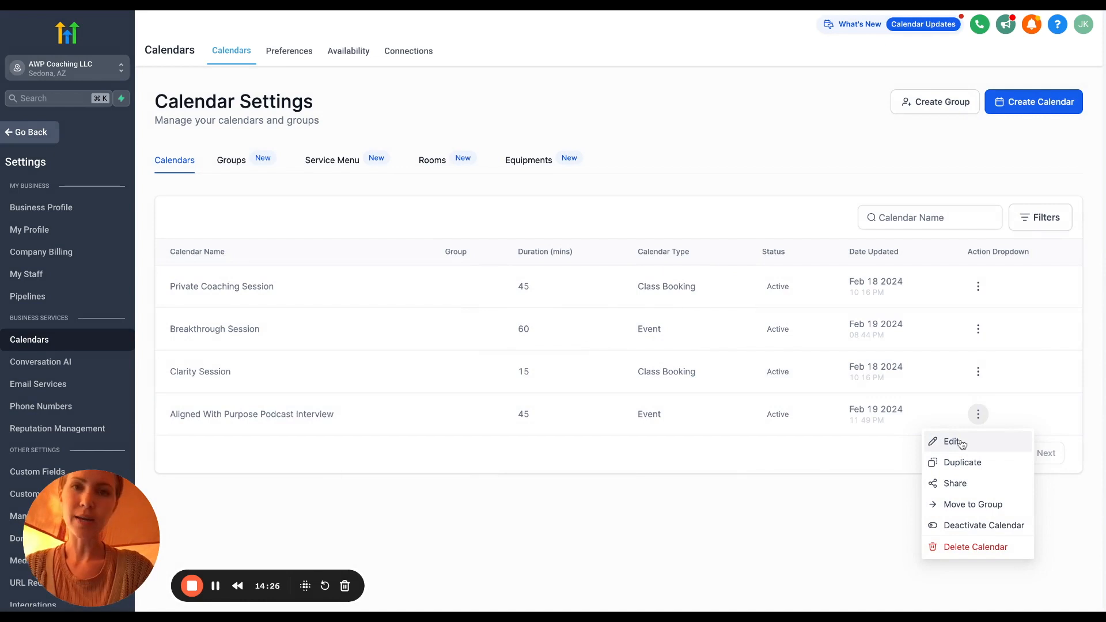
left_click(961, 443)
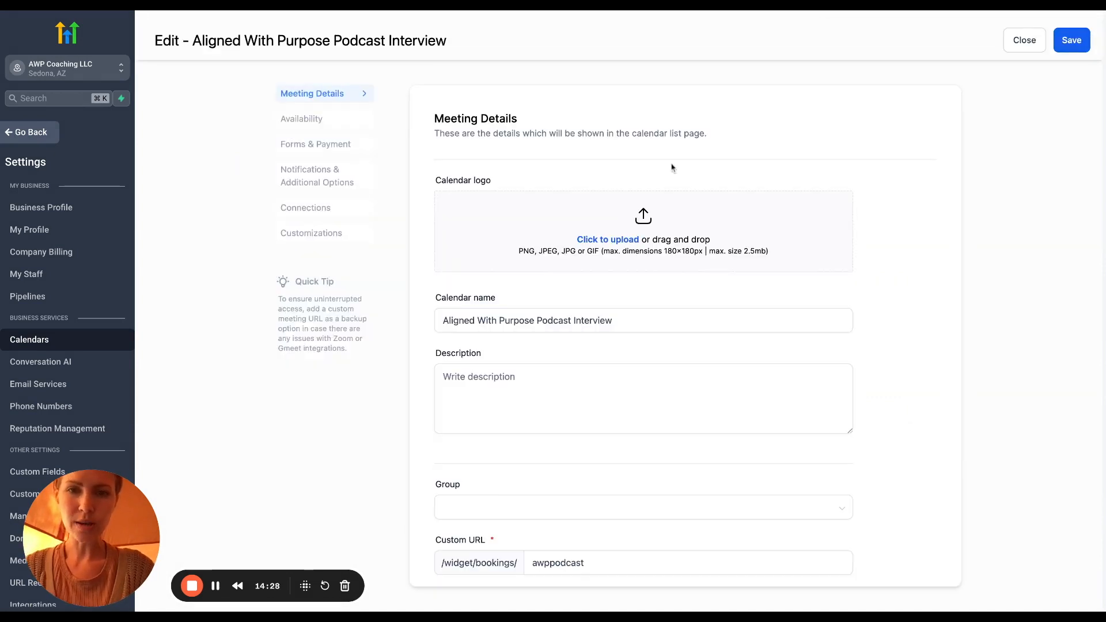
scroll(663, 153, "down", 1)
scroll(663, 153, "down", 3)
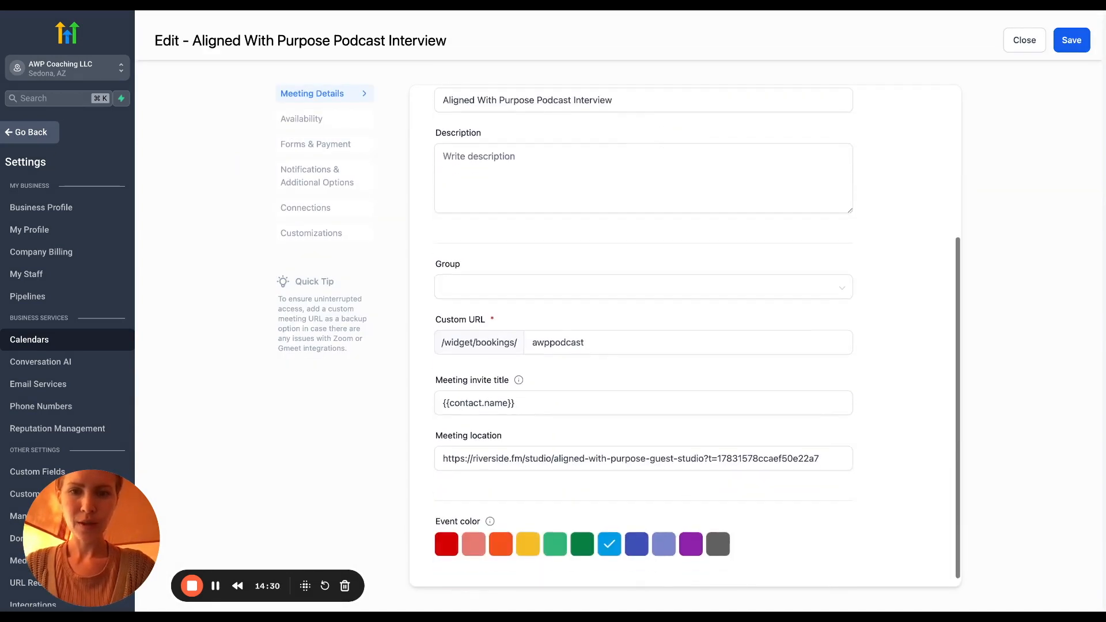
scroll(530, 344, "down", 2)
left_click(527, 380)
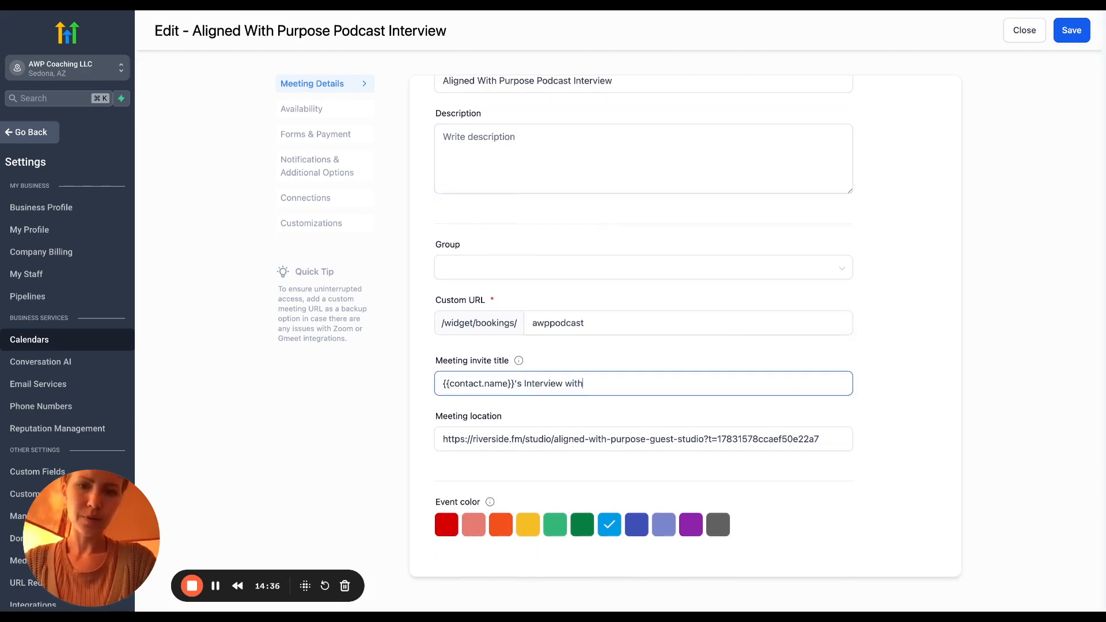
left_click(577, 436)
Paste the guest-facing description and end it with 'on Aligned With Purpose.'
left_click(539, 172)
type("Get ready to shine! Use our interview booking calendar to schedule your podcast appearance")
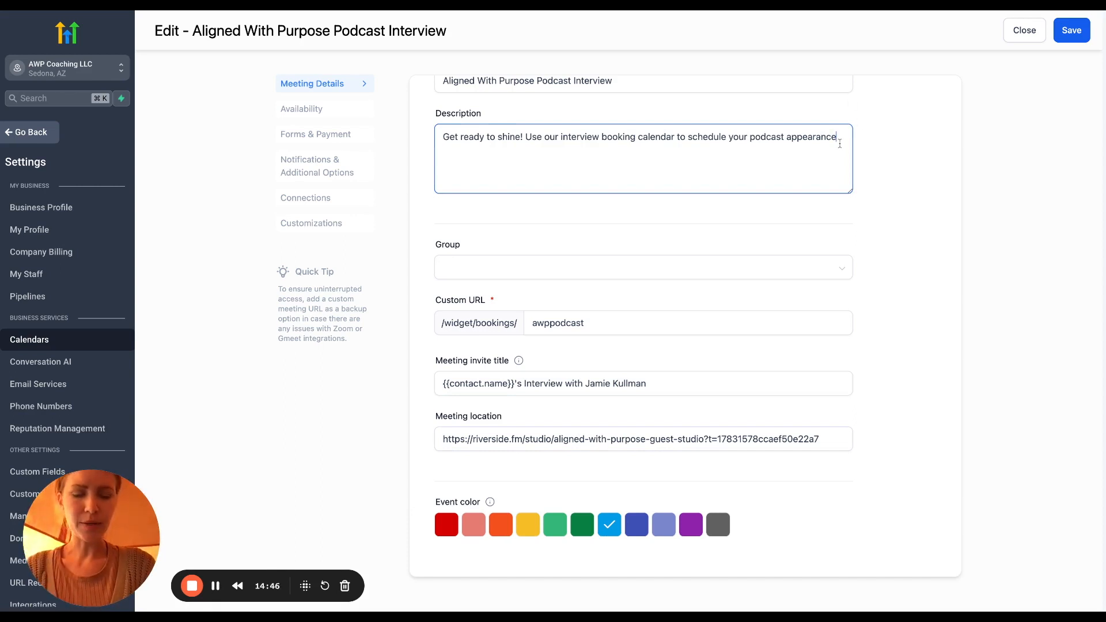
type("on Alig")
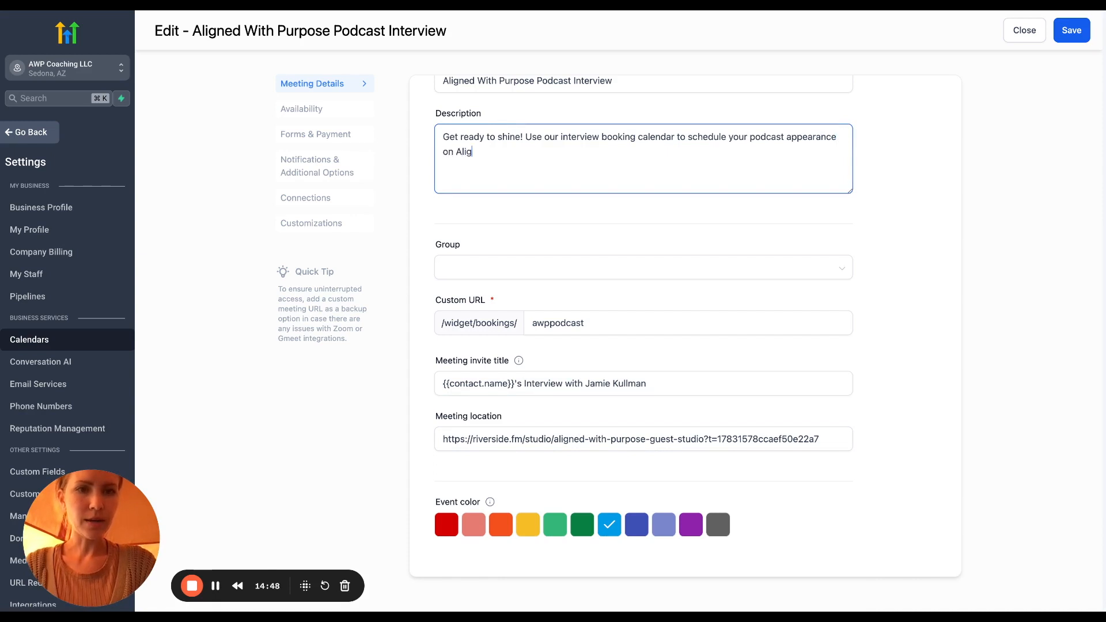
type("ned With Purpose.")
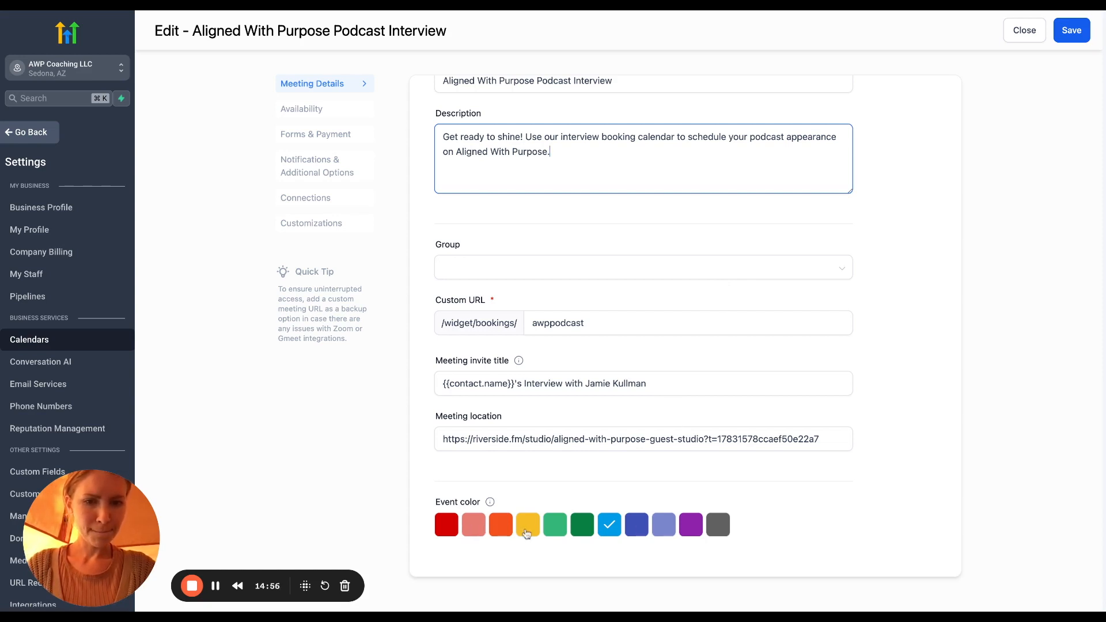
scroll(526, 533, "up", 3)
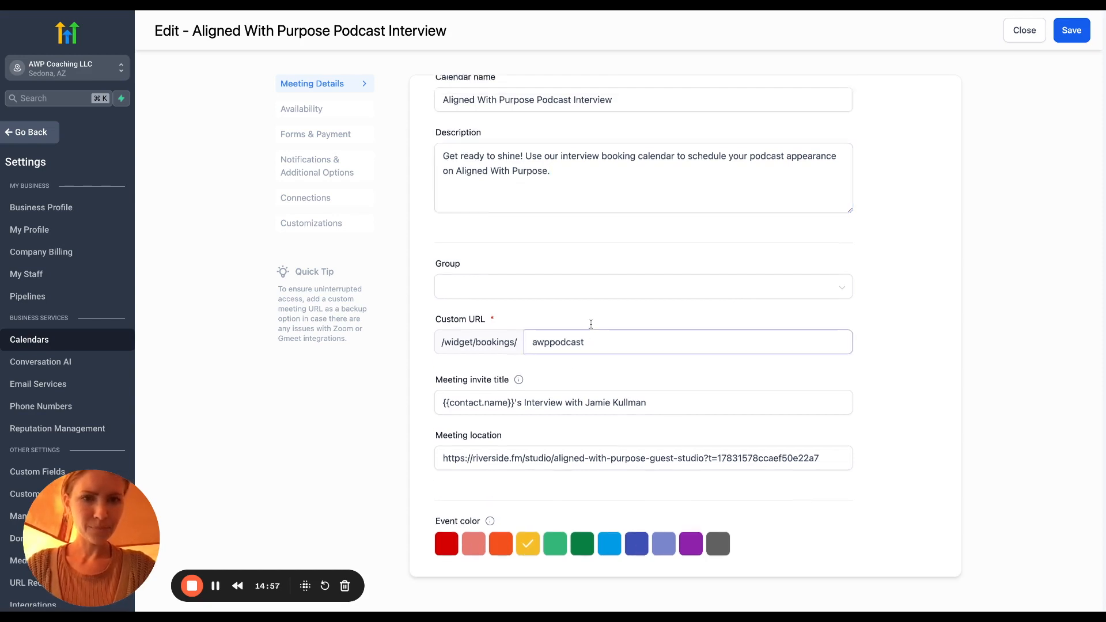
In Availability, allow at most 2 bookings per day with a 15-minute buffer
left_click(324, 115)
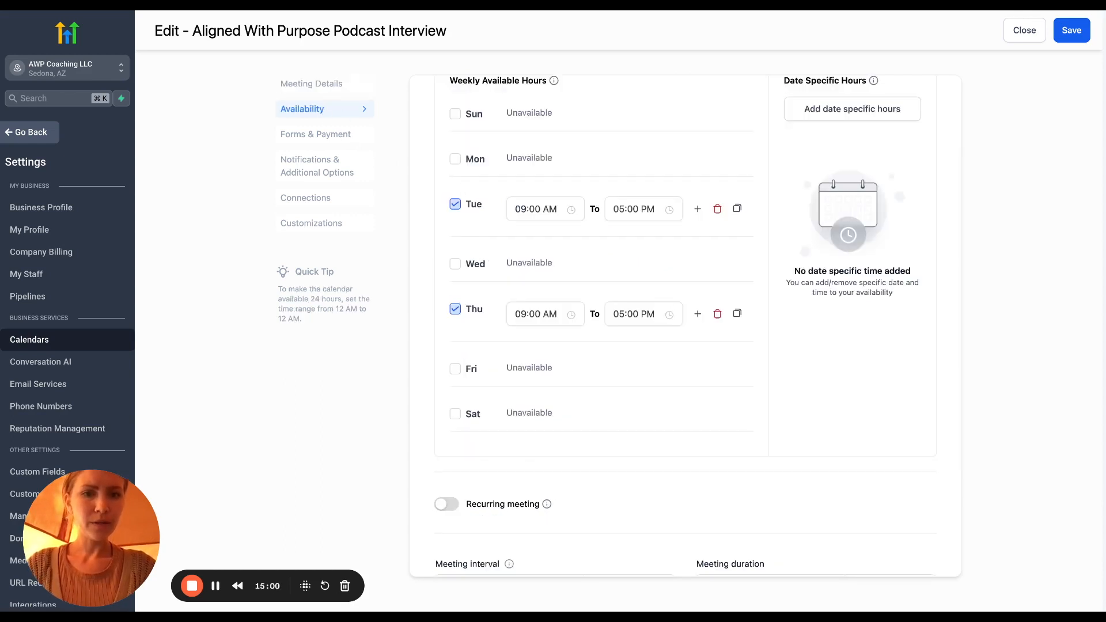
scroll(547, 291, "down", 5)
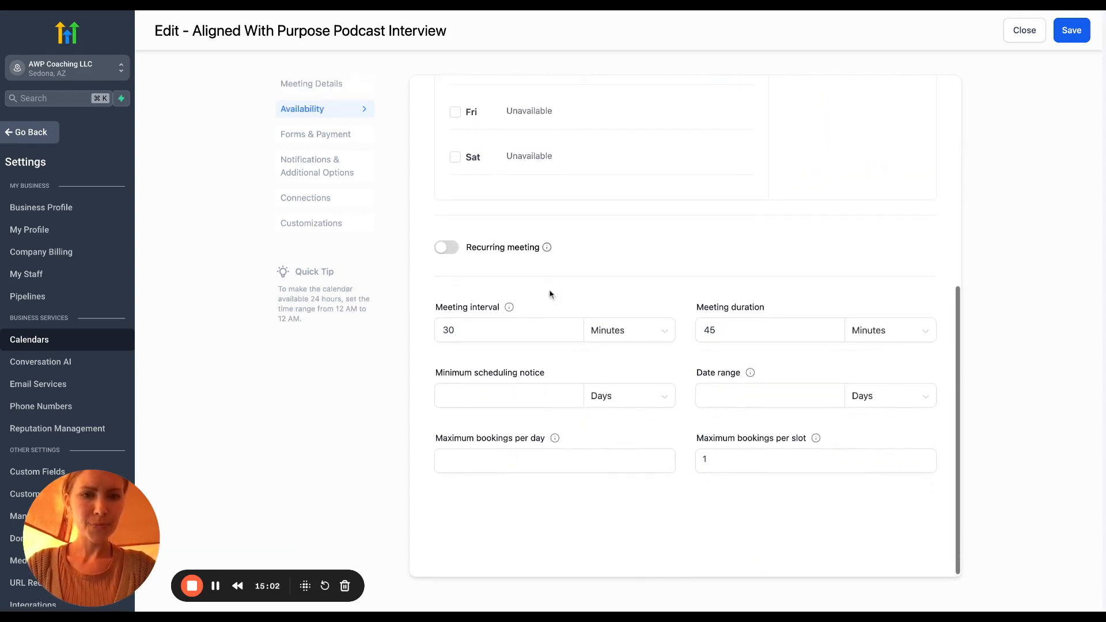
left_click(506, 325)
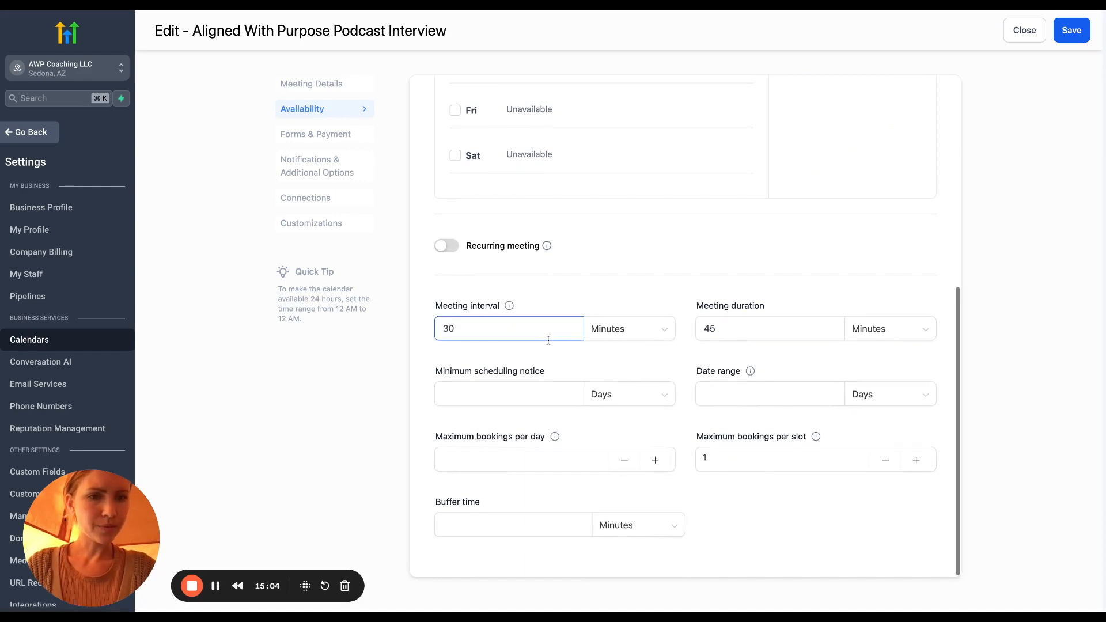
left_click(656, 461)
left_click(656, 461)
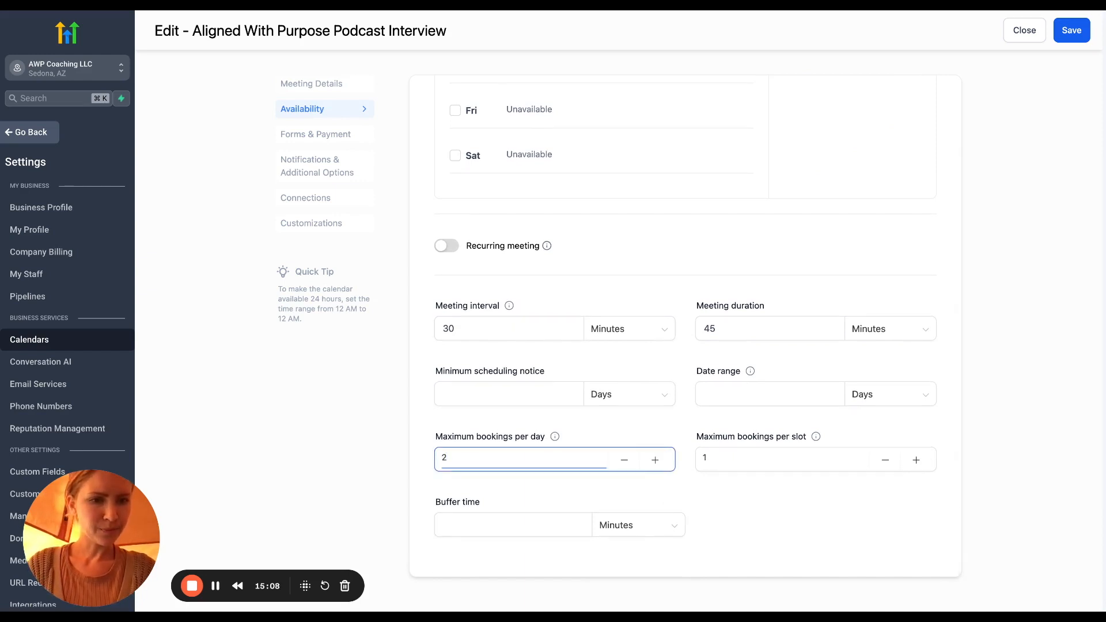
left_click(461, 526)
type("15")
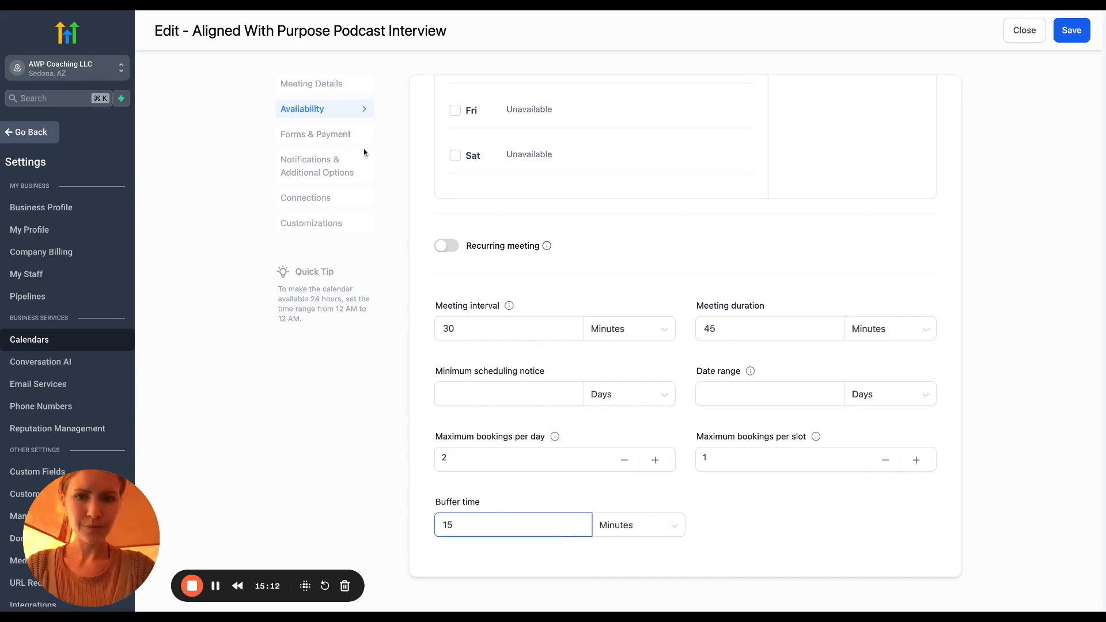
left_click(336, 140)
mouse_move(517, 181)
scroll(518, 183, "up", 2)
scroll(518, 182, "up", 2)
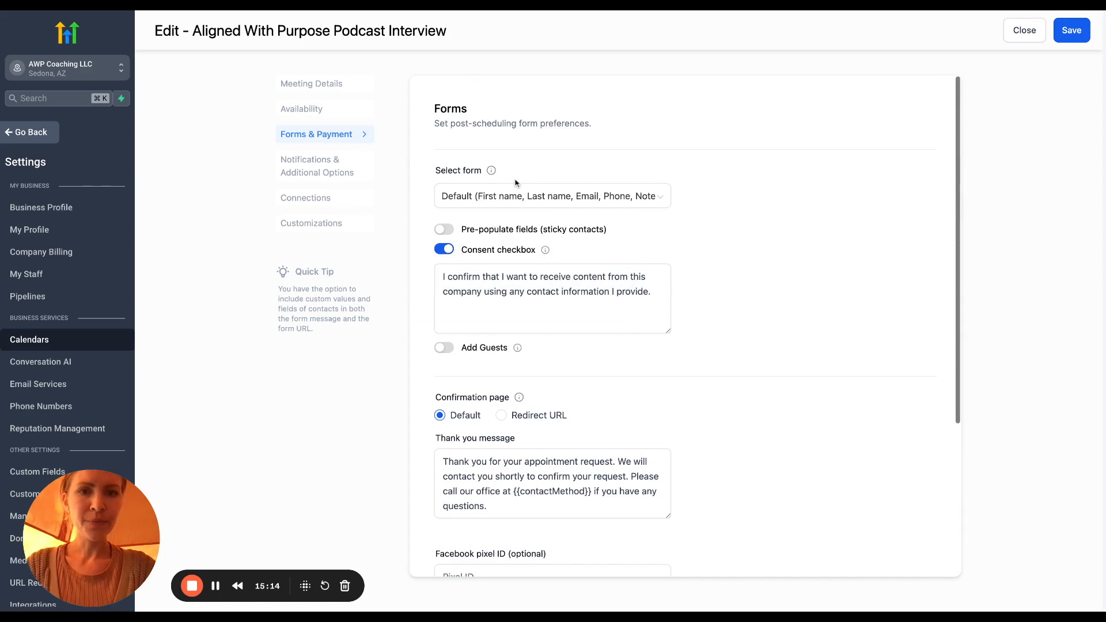
Attach the Pre-Interview Form after booking and turn on Add Guests
left_click(516, 196)
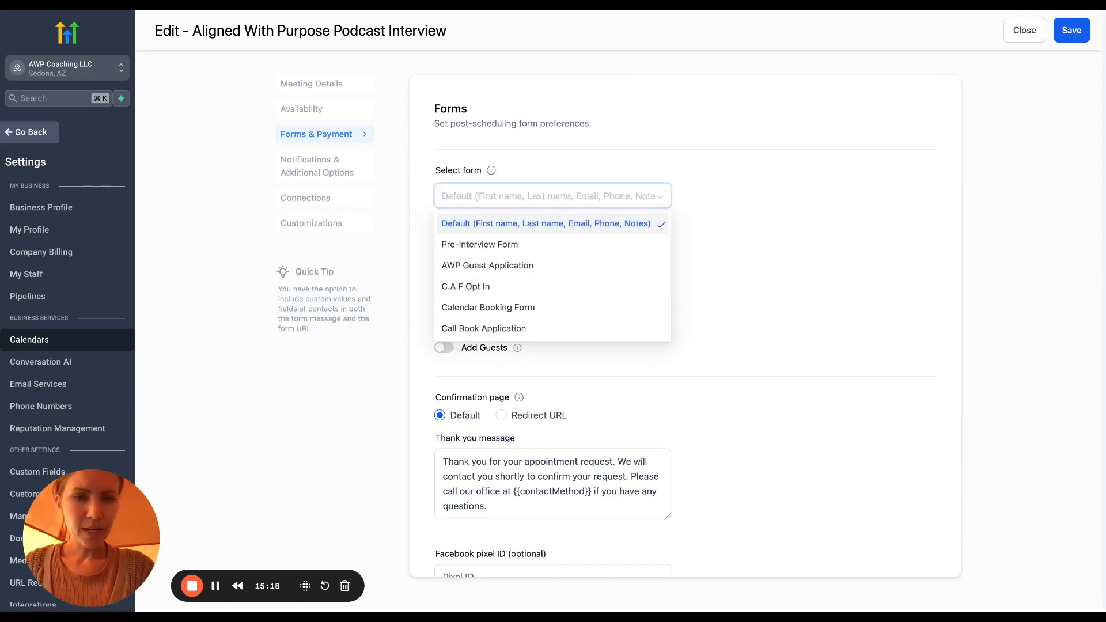
left_click(507, 245)
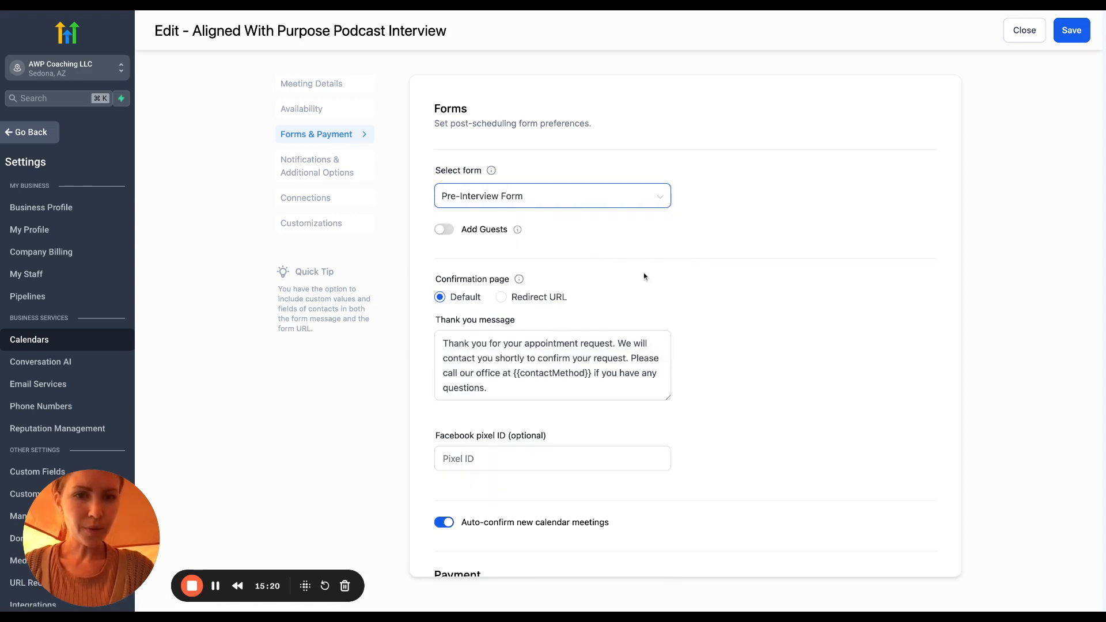
scroll(644, 277, "down", 1)
left_click(444, 204)
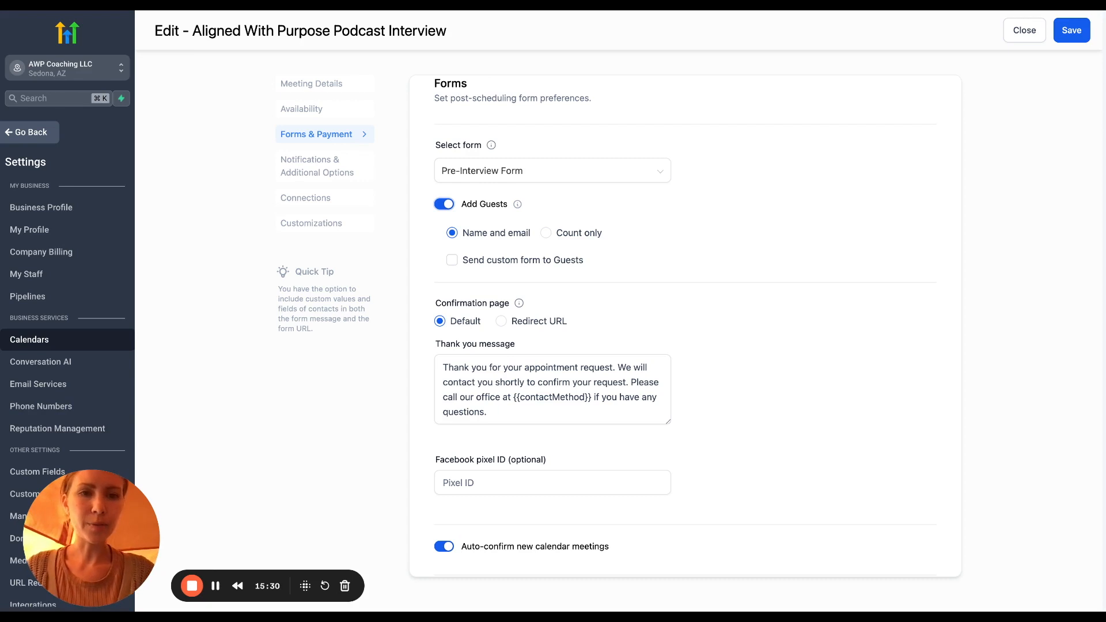
scroll(709, 259, "down", 3)
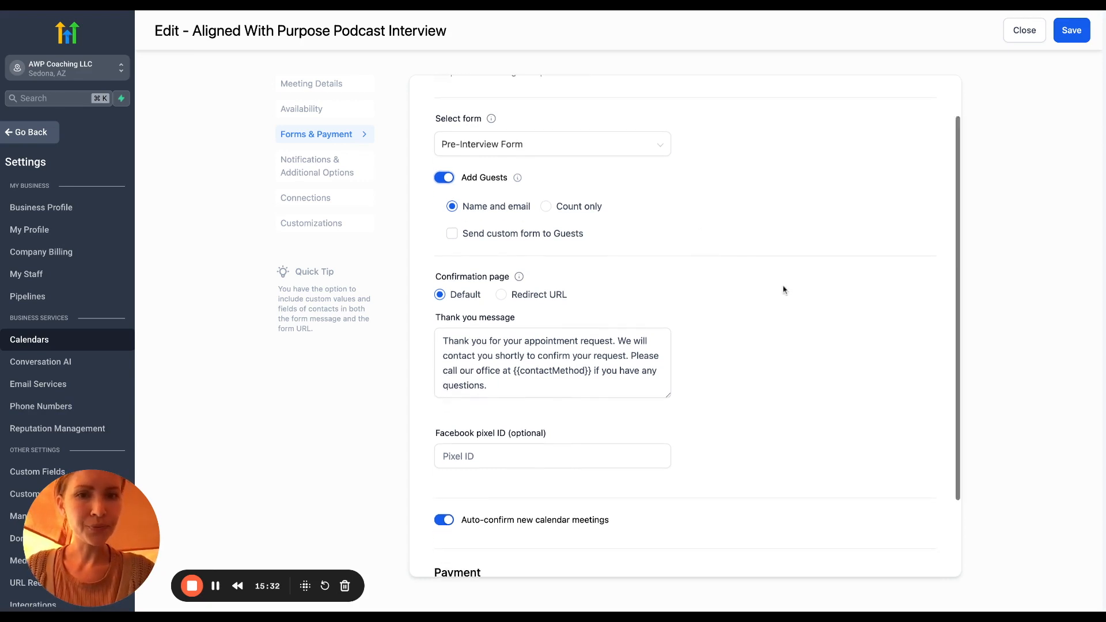
scroll(783, 290, "down", 2)
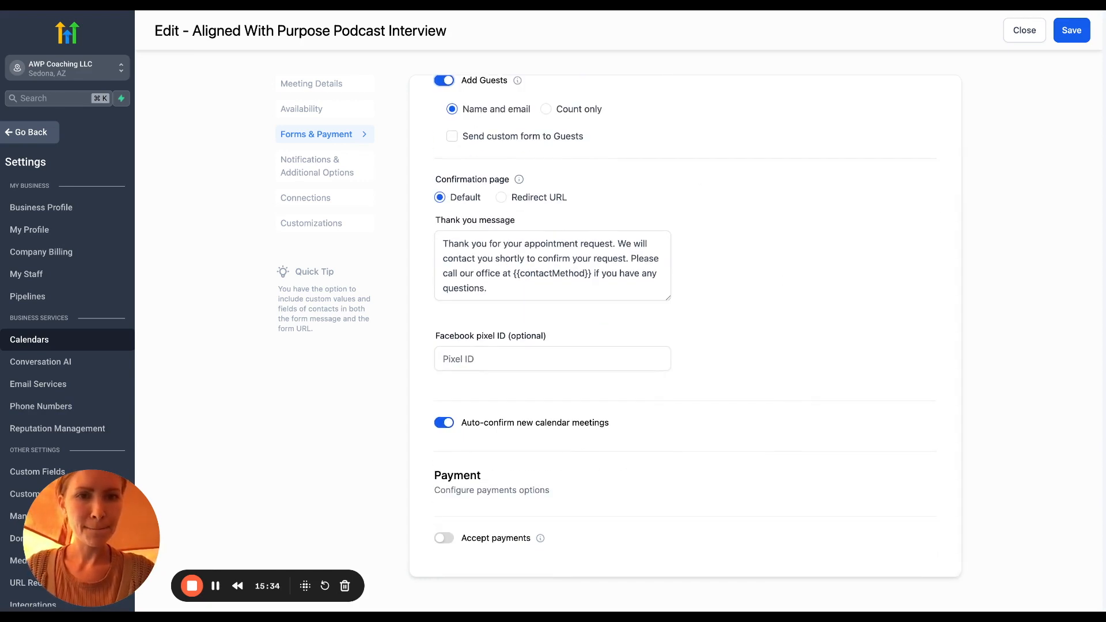
left_click(545, 290)
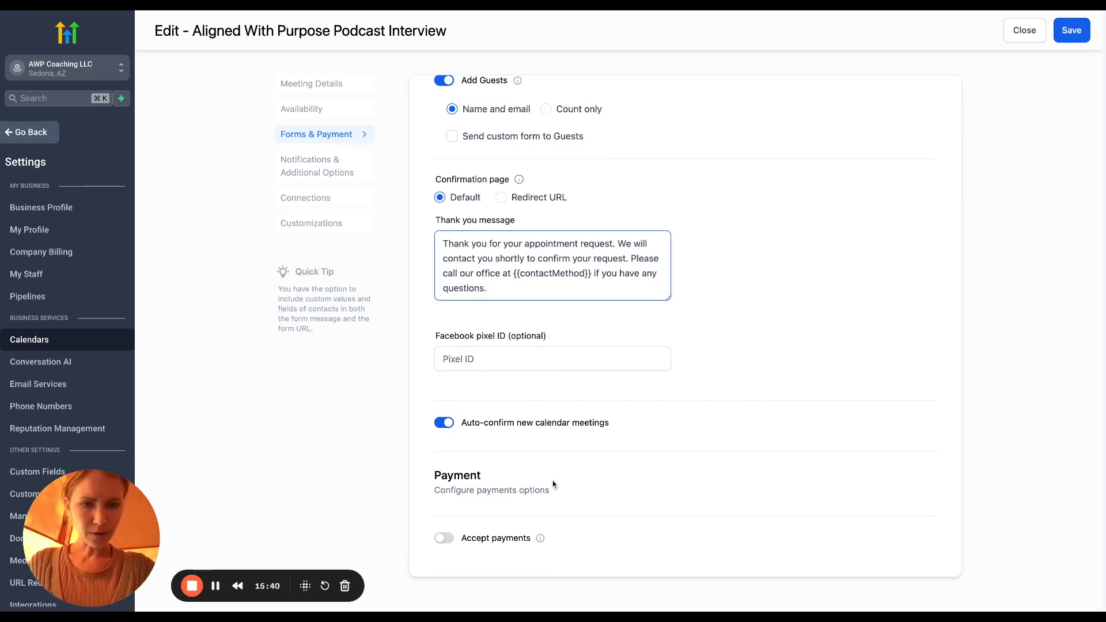
Link the podcast calendar one-way to the host's business calendar under Connections
left_click(318, 173)
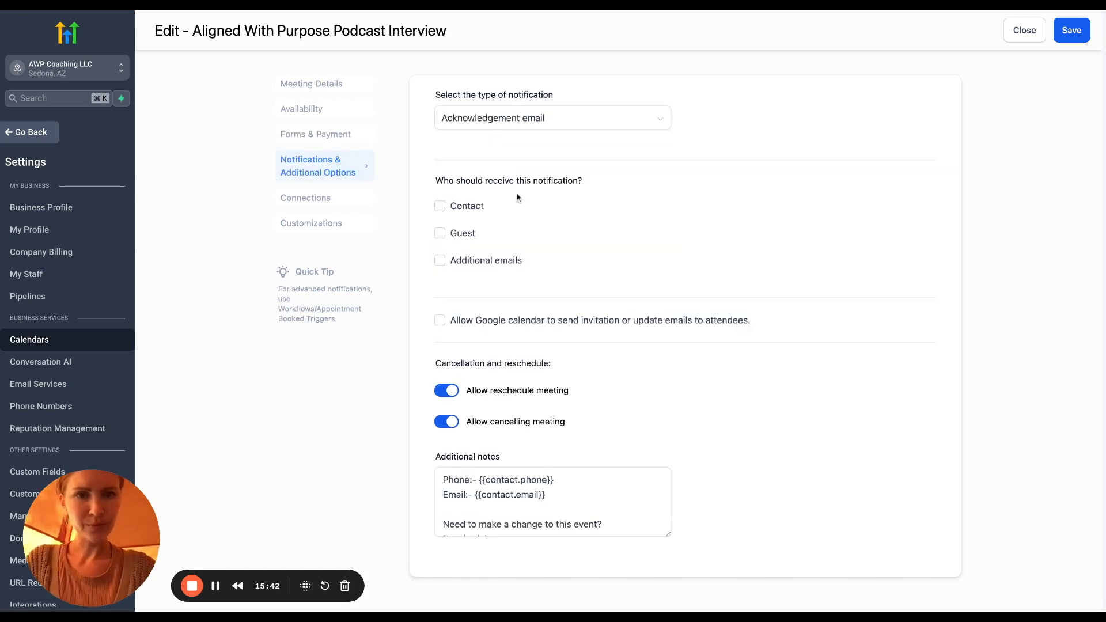
scroll(665, 190, "up", 3)
scroll(667, 229, "down", 3)
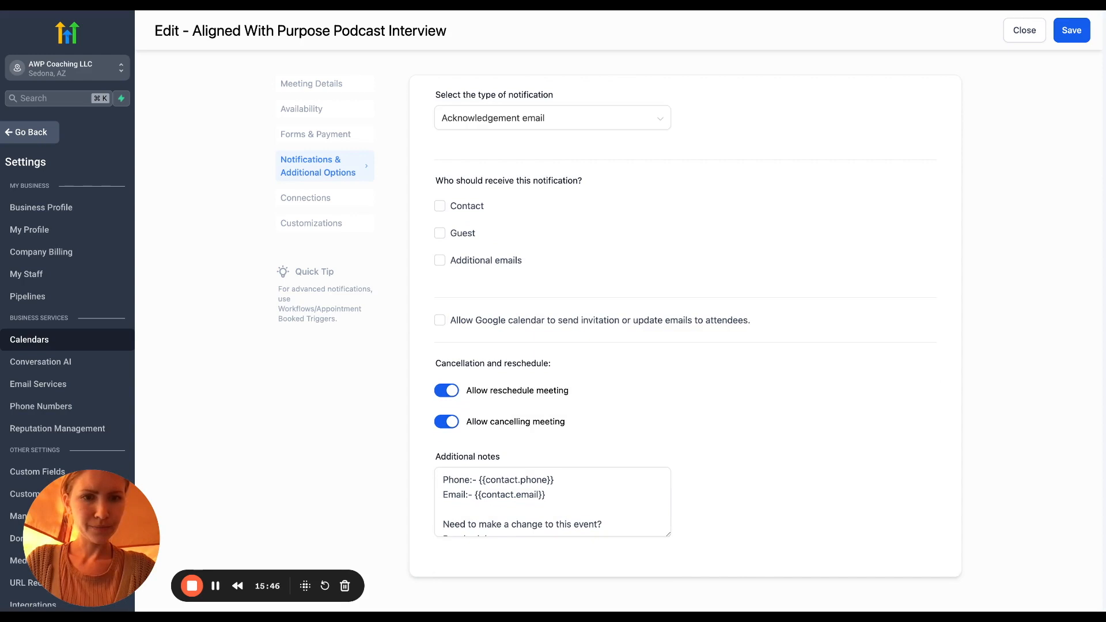
scroll(686, 323, "up", 3)
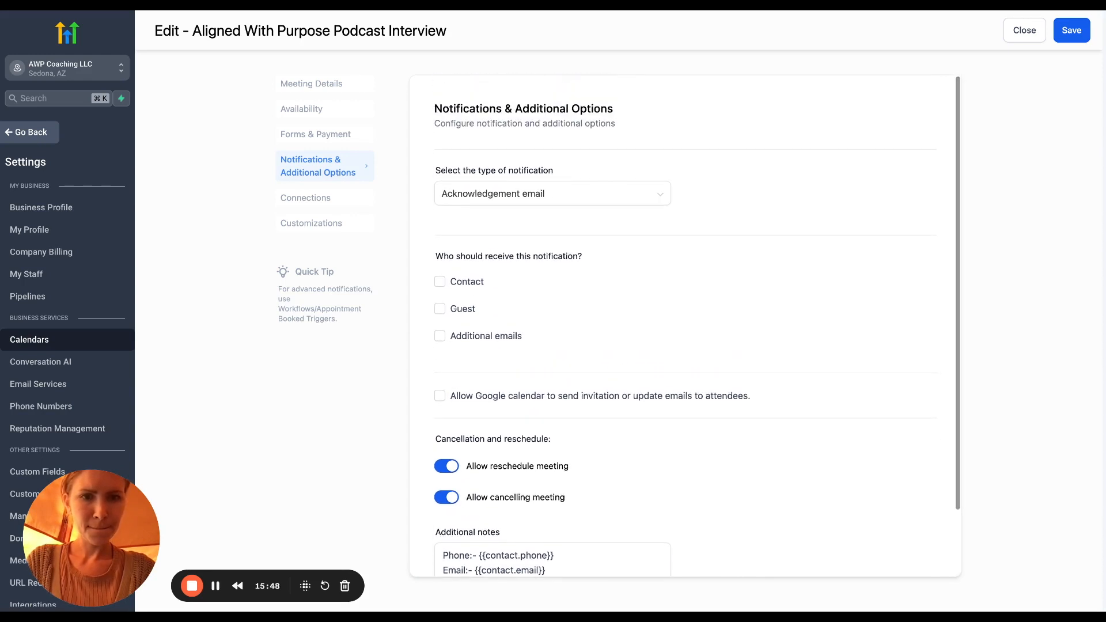
left_click(331, 203)
left_click(470, 195)
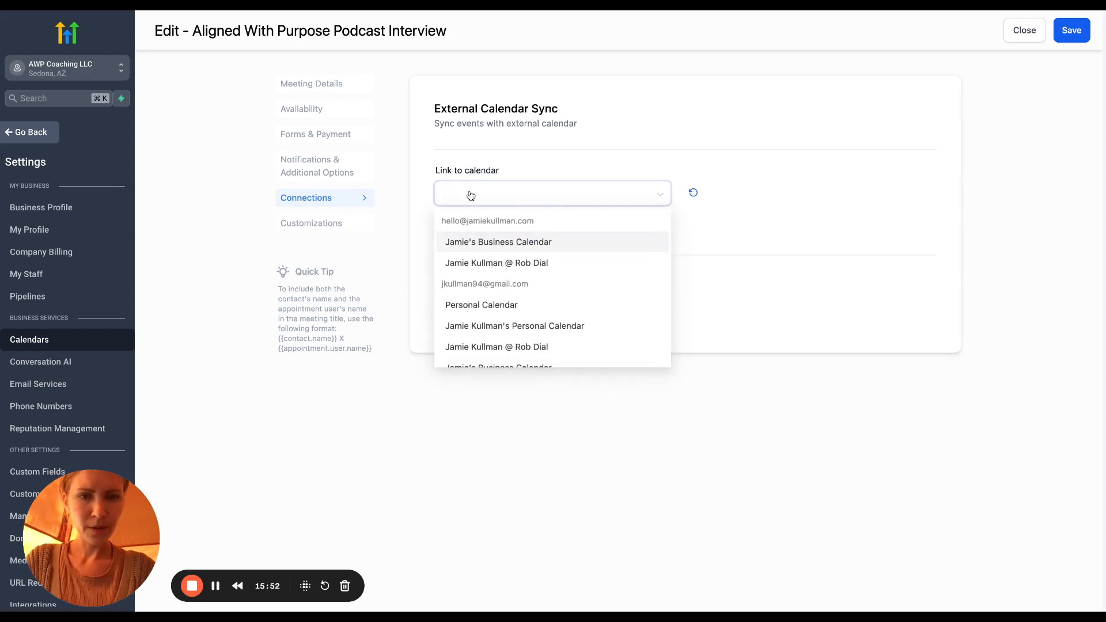
left_click(514, 245)
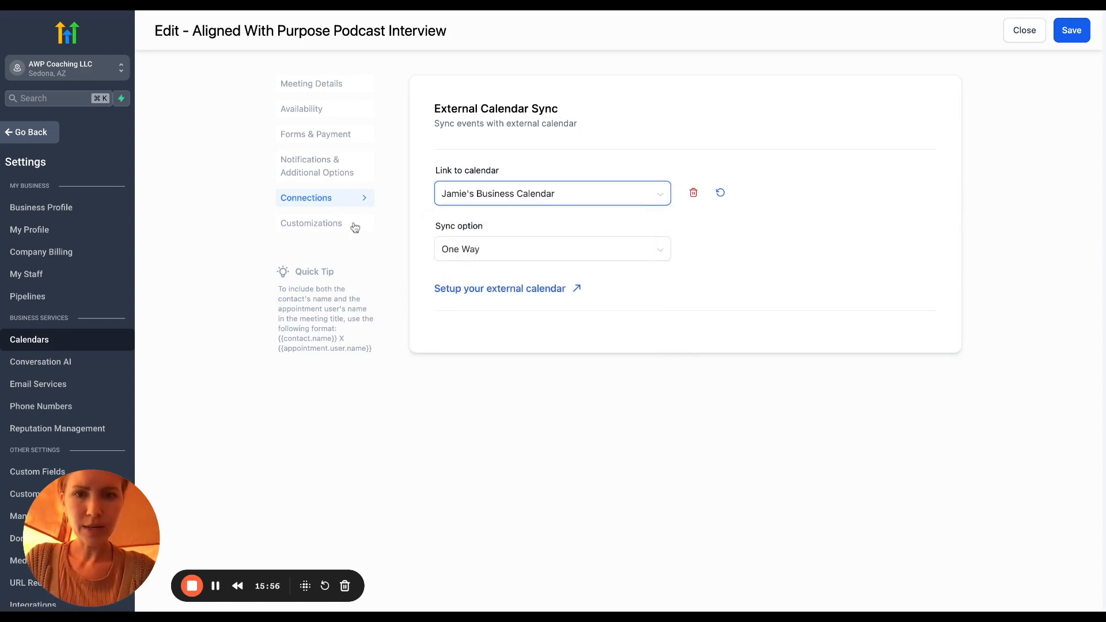
left_click(341, 230)
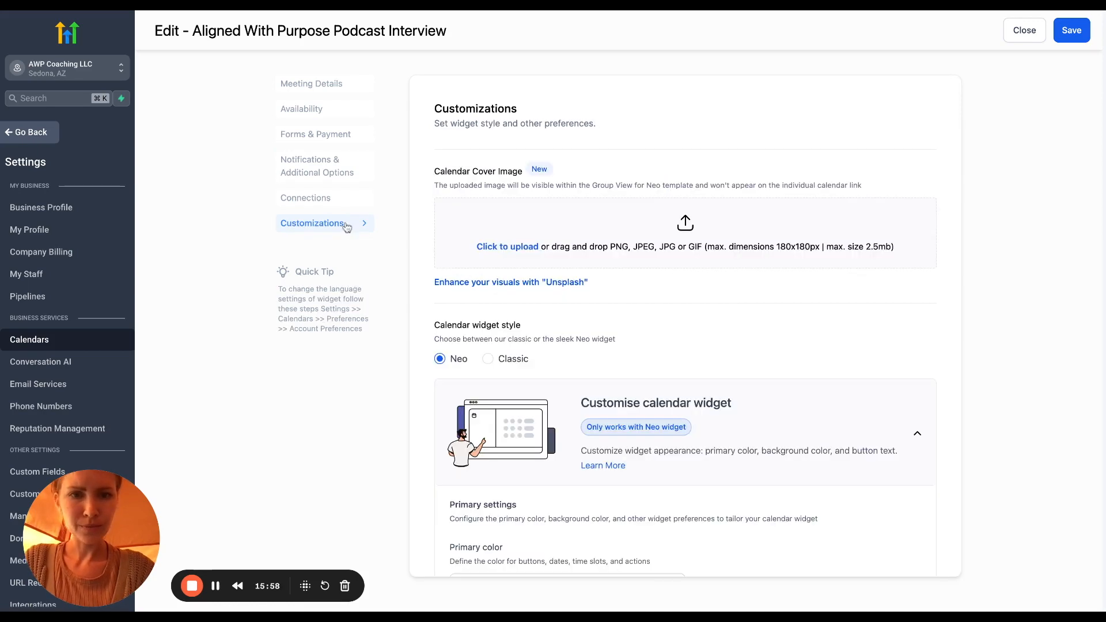
Set the widget primary colour to #7B5047FF and background colour to #F9FAF8FF
scroll(683, 301, "down", 7)
scroll(683, 302, "down", 3)
scroll(683, 303, "up", 2)
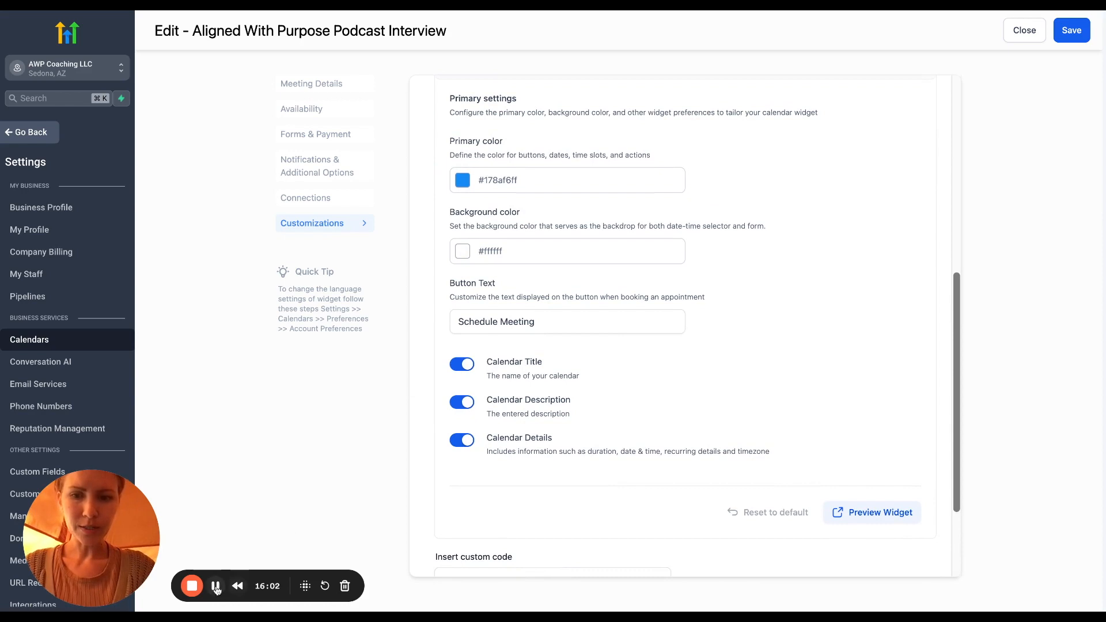
left_click(215, 586)
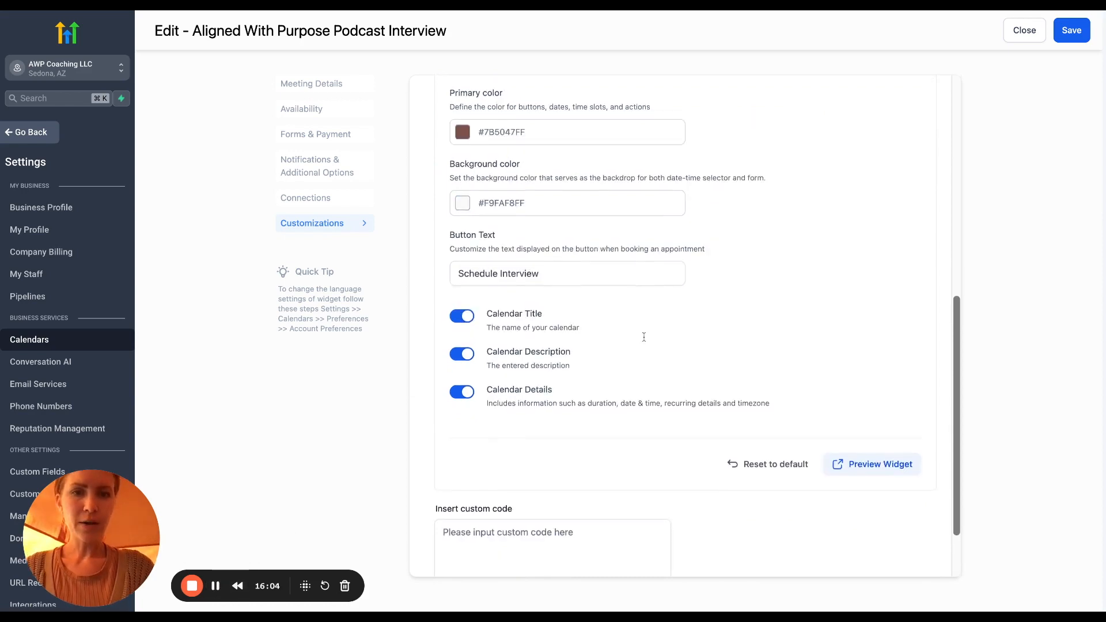
scroll(644, 337, "up", 1)
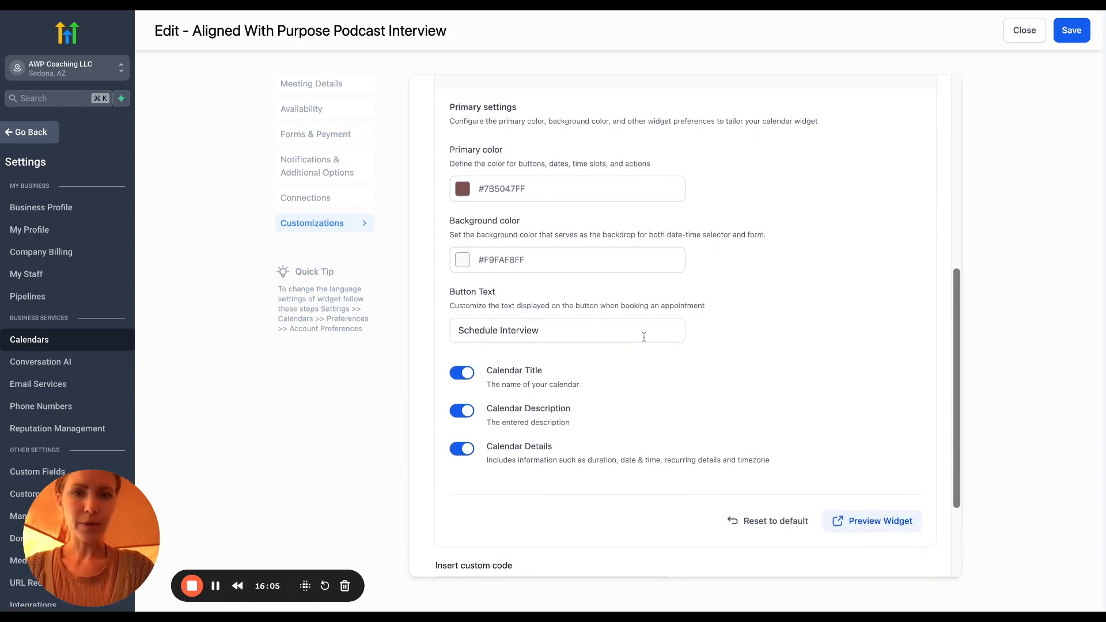
scroll(684, 325, "down", 1)
Change the booking button text to 'Schedule Interview' and save the calendar
left_click(583, 294)
scroll(683, 322, "down", 2)
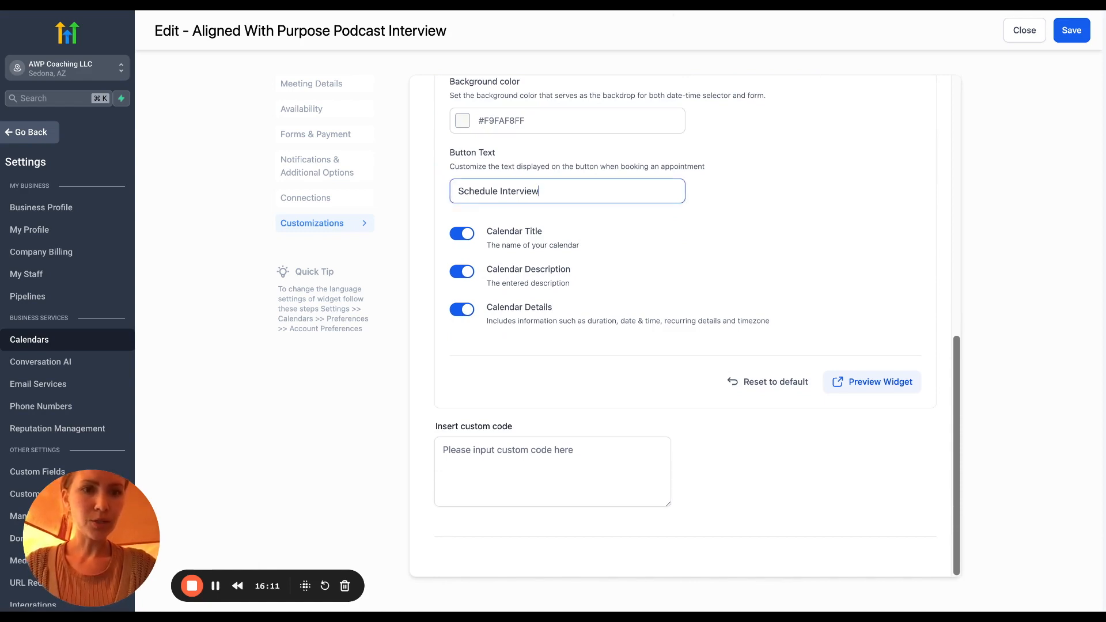
left_click(1063, 31)
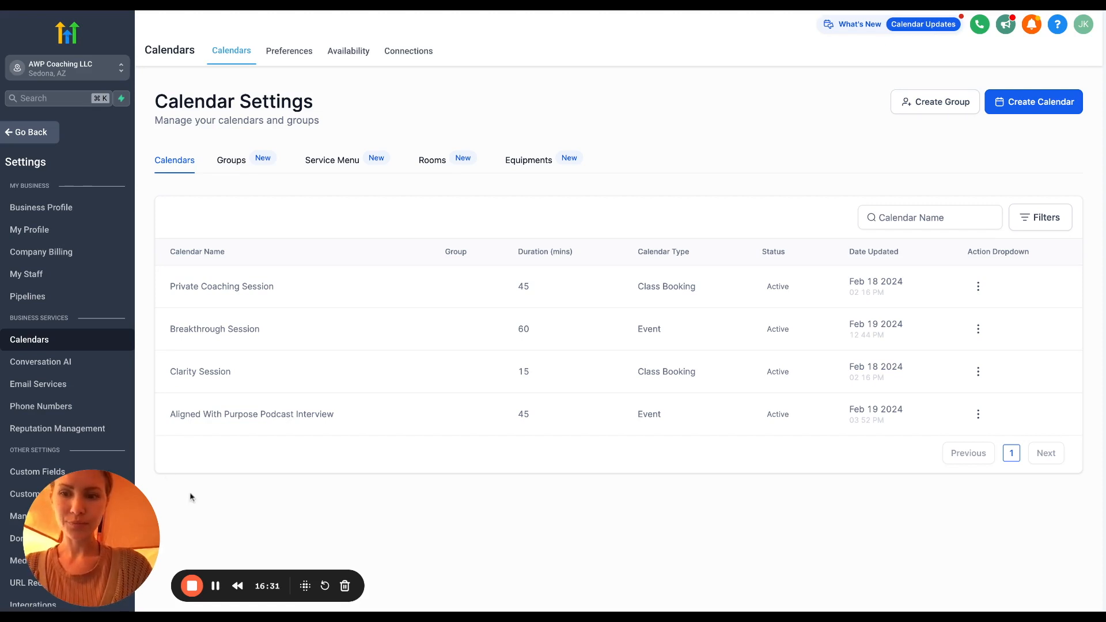
left_click_drag(130, 530, 129, 448)
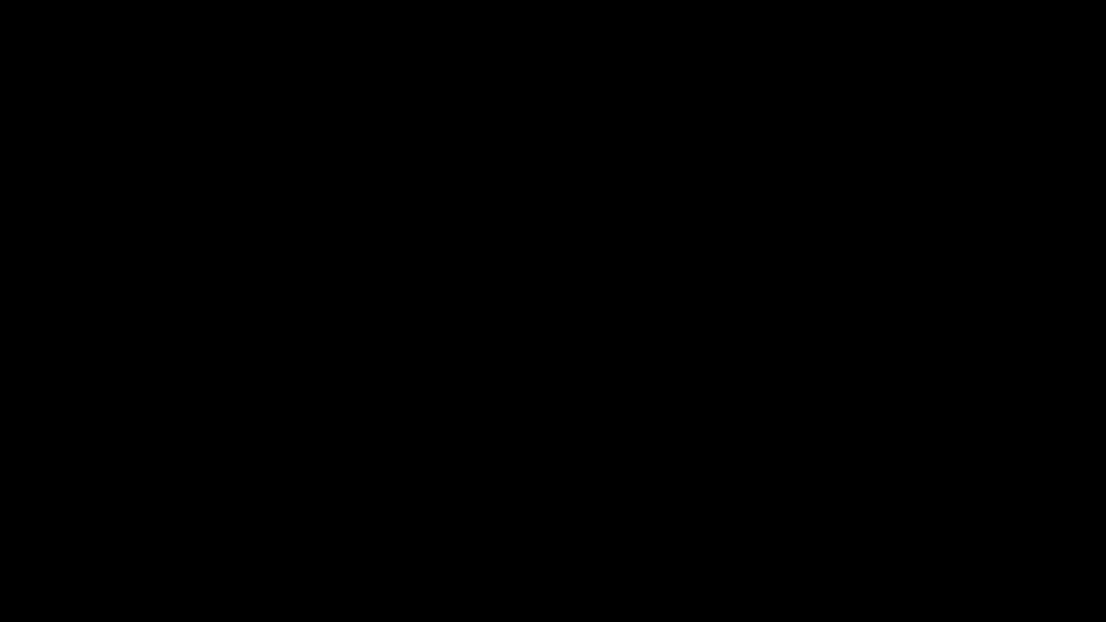
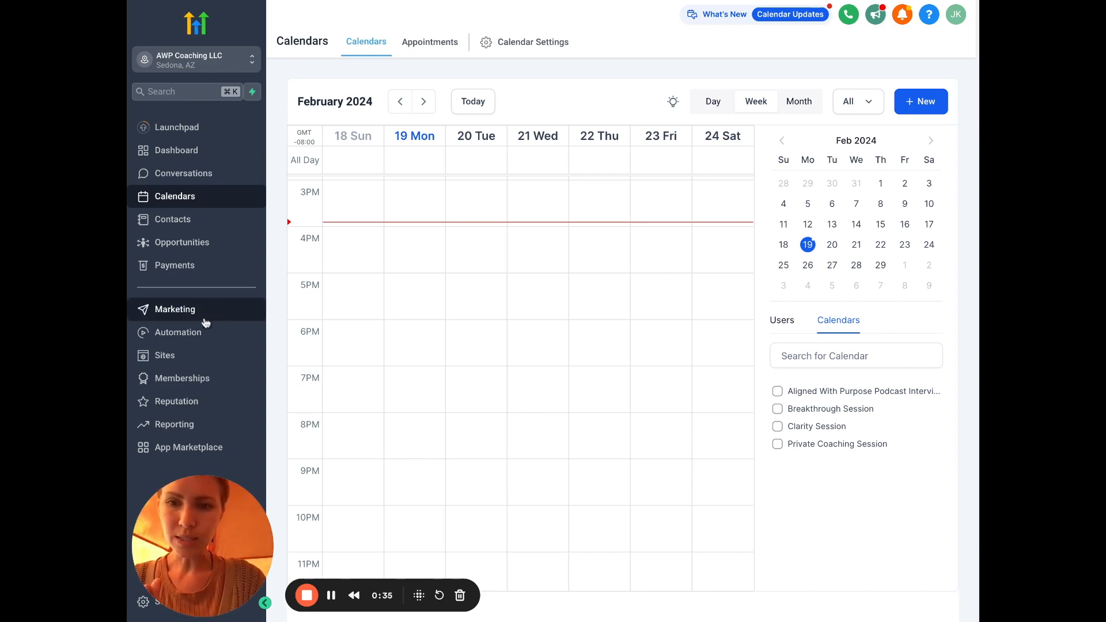
Open the Automation workflows list from the left sidebar
left_click(196, 333)
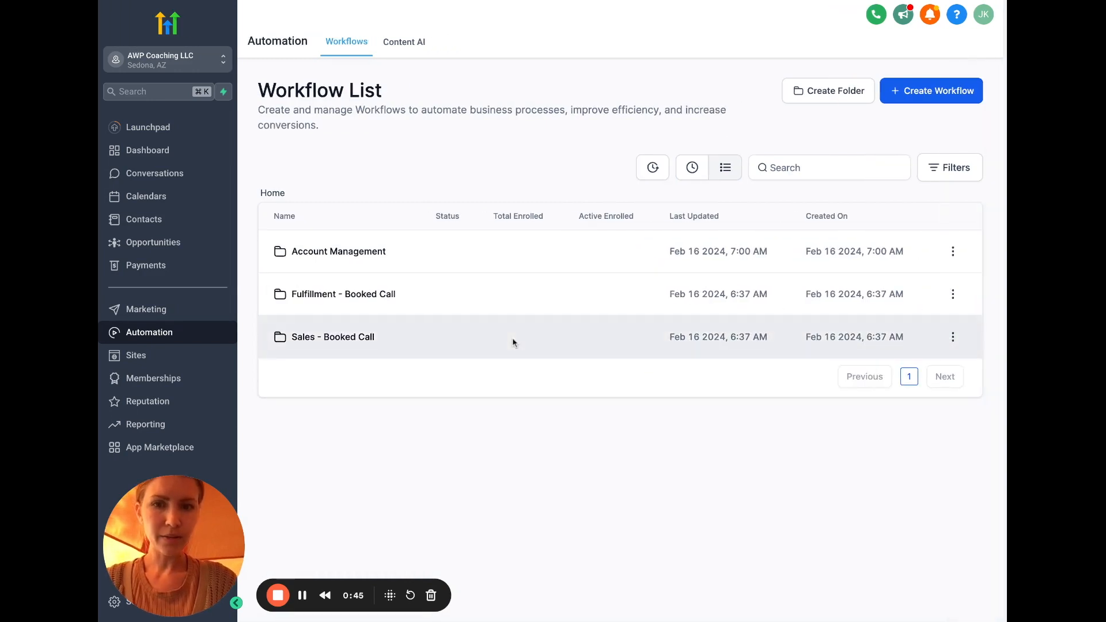
Create a new workflow folder named 'Podcast'
left_click(838, 91)
left_click(563, 363)
type("Podcast")
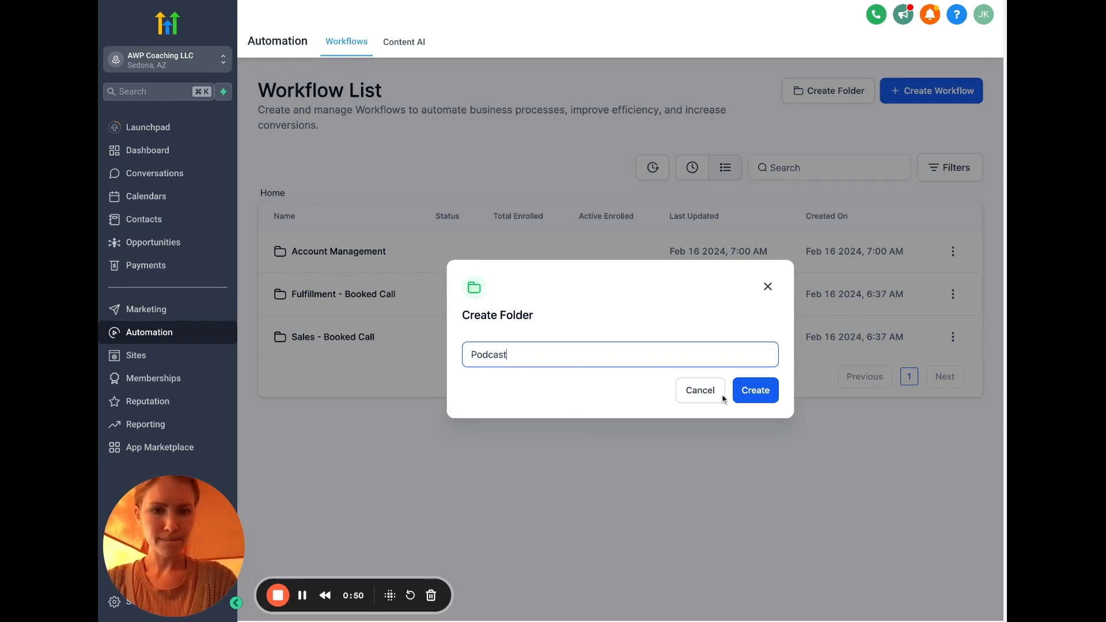
left_click(754, 392)
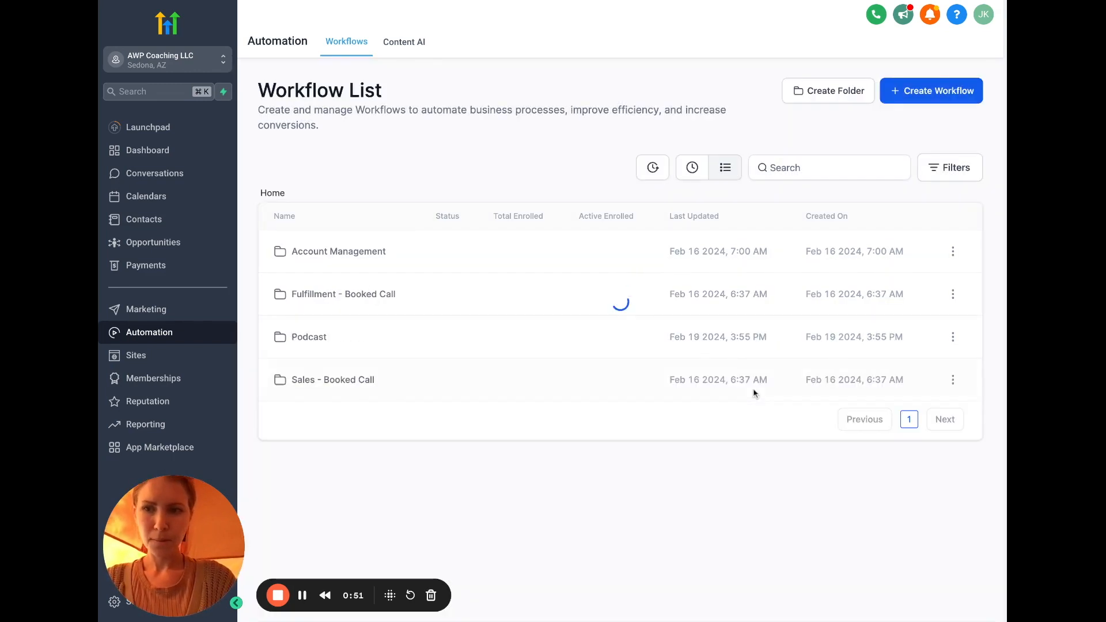
Inside the Podcast folder, start a new workflow from scratch
left_click(310, 339)
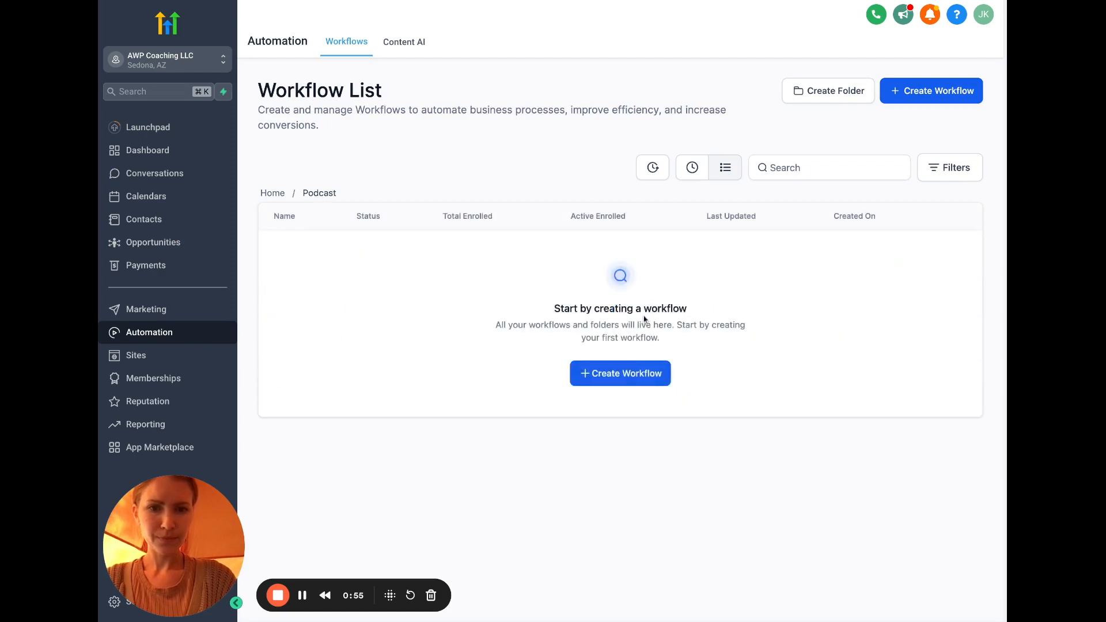
left_click(622, 374)
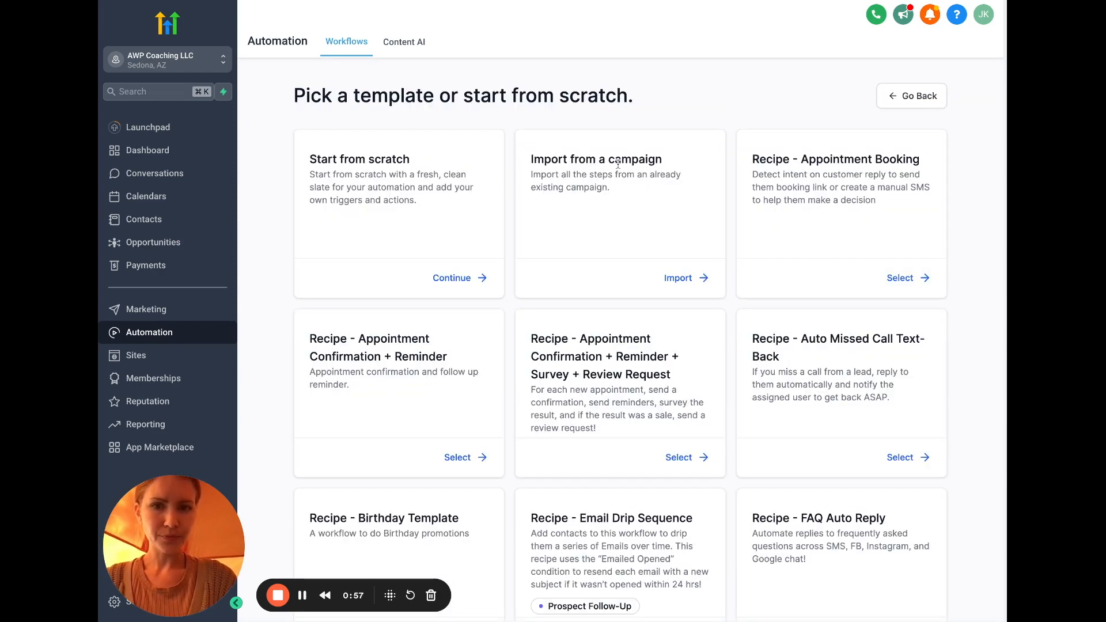
left_click(465, 277)
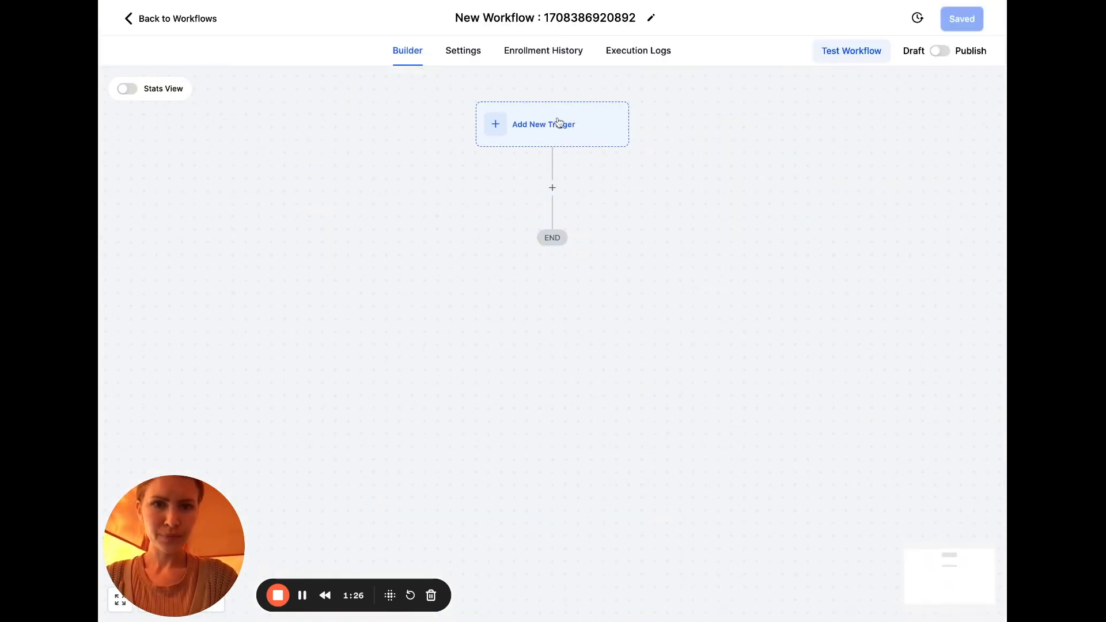
Add a Contact Tag trigger to the new workflow
left_click(558, 123)
left_click(793, 166)
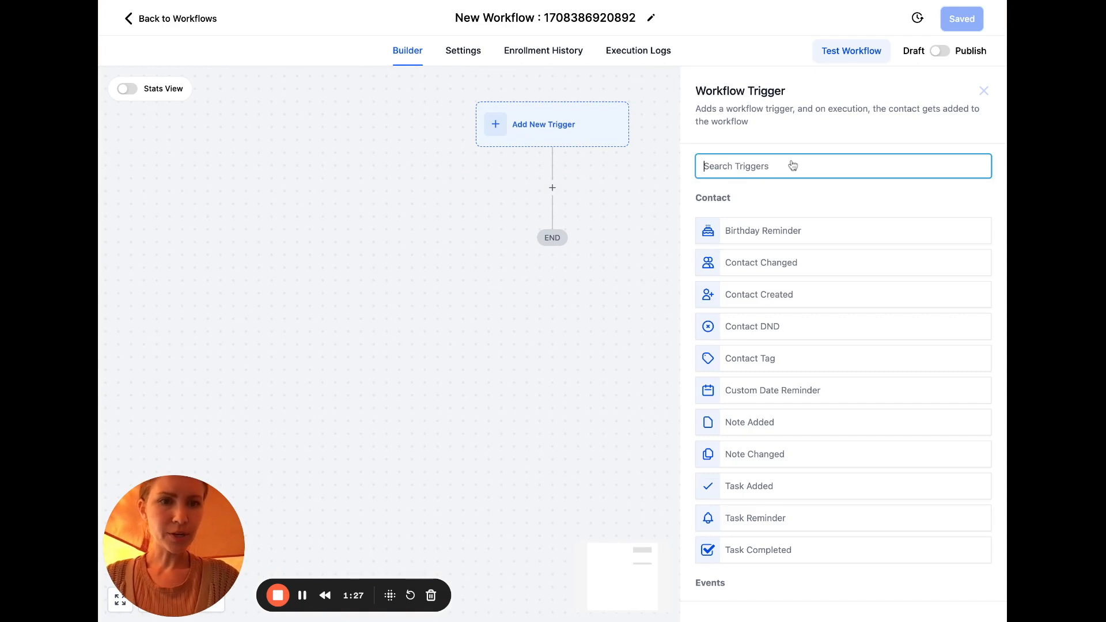
type("tag")
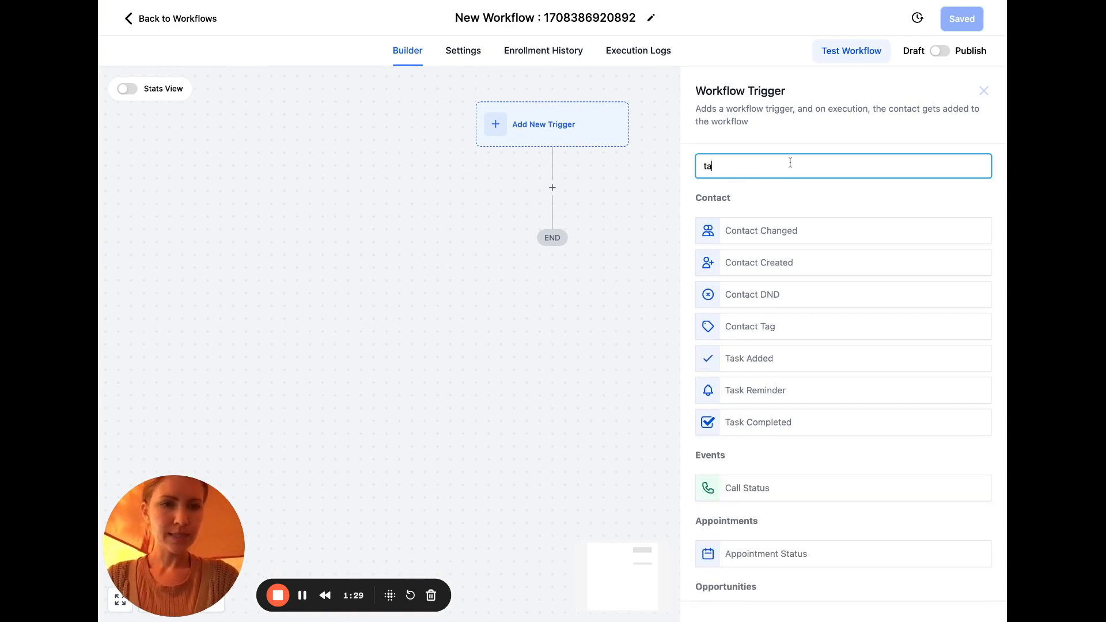
left_click(775, 228)
Filter the trigger on Tag Added with a new 'accepted guest' tag, and save it
left_click(492, 288)
left_click(522, 303)
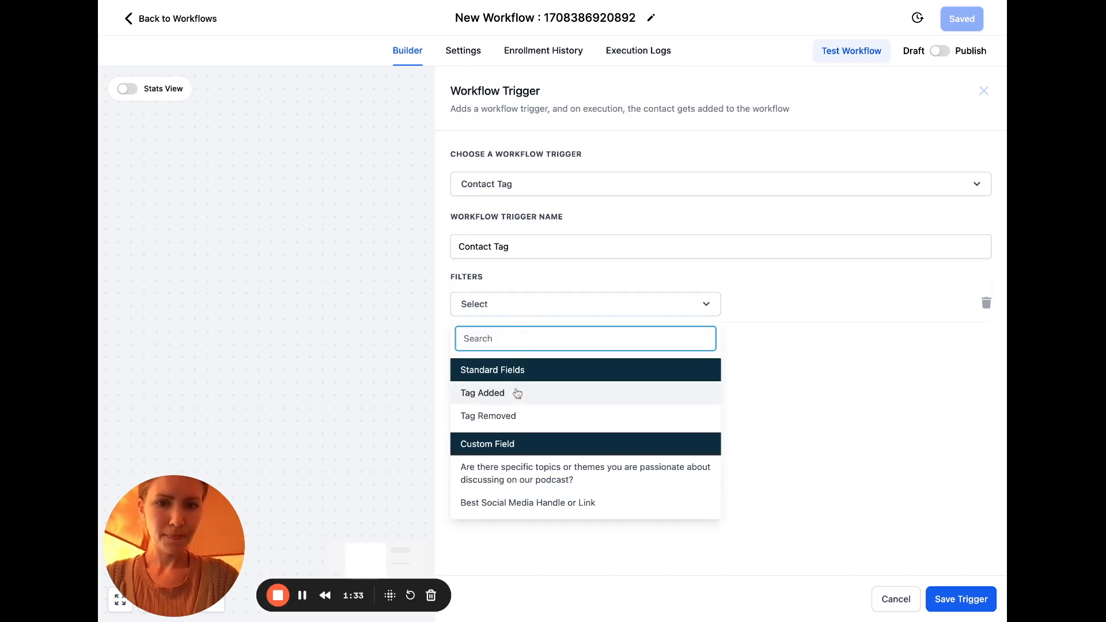
left_click(517, 392)
left_click(761, 311)
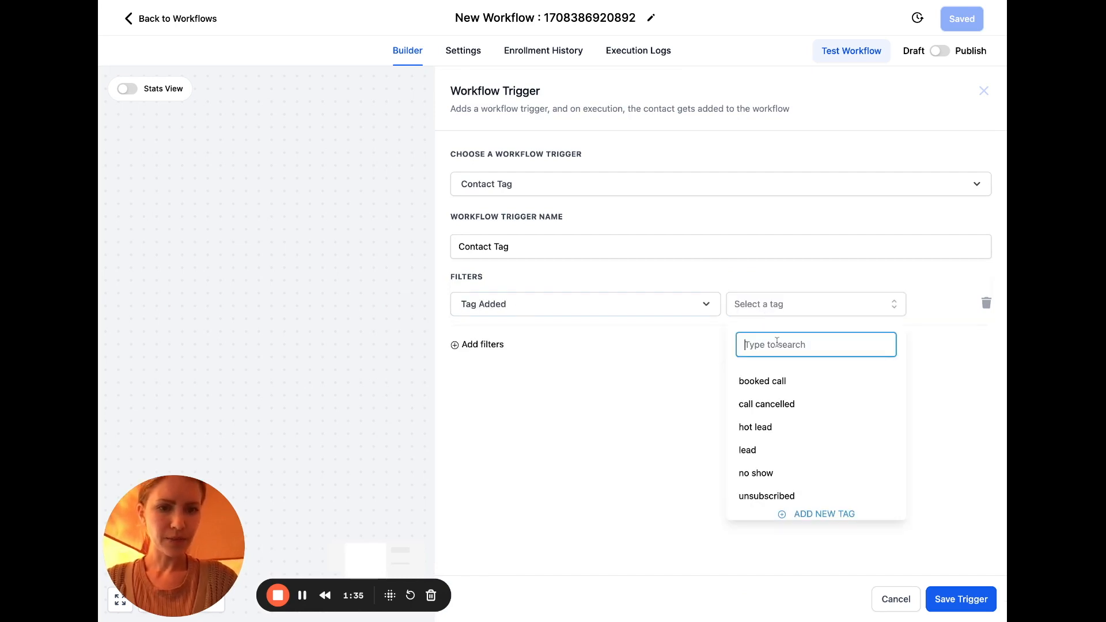
type("acc")
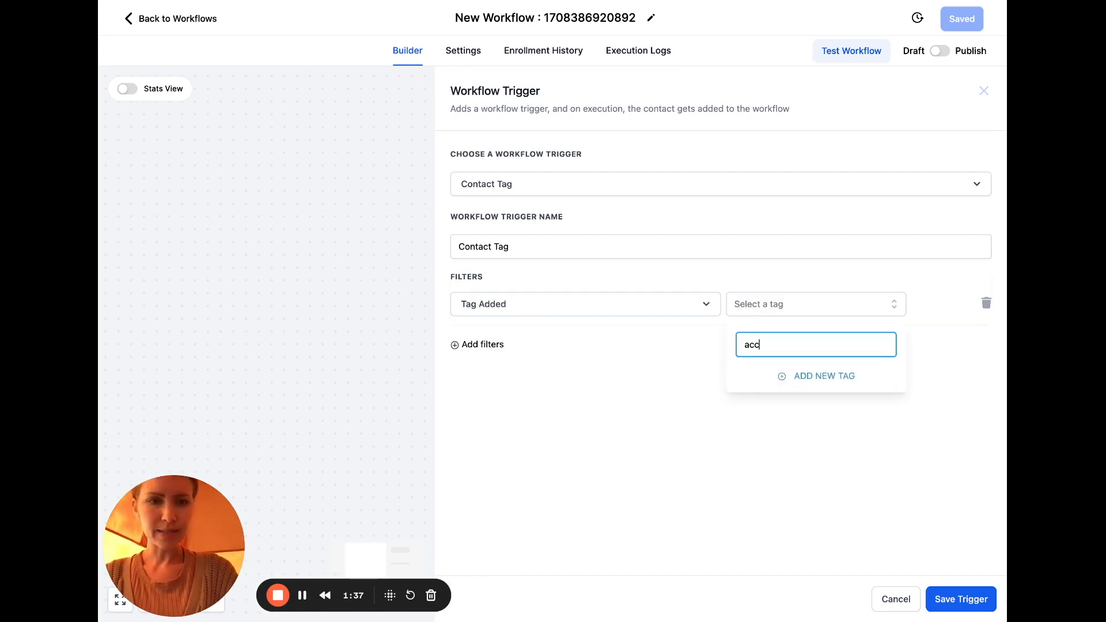
type("epted guest")
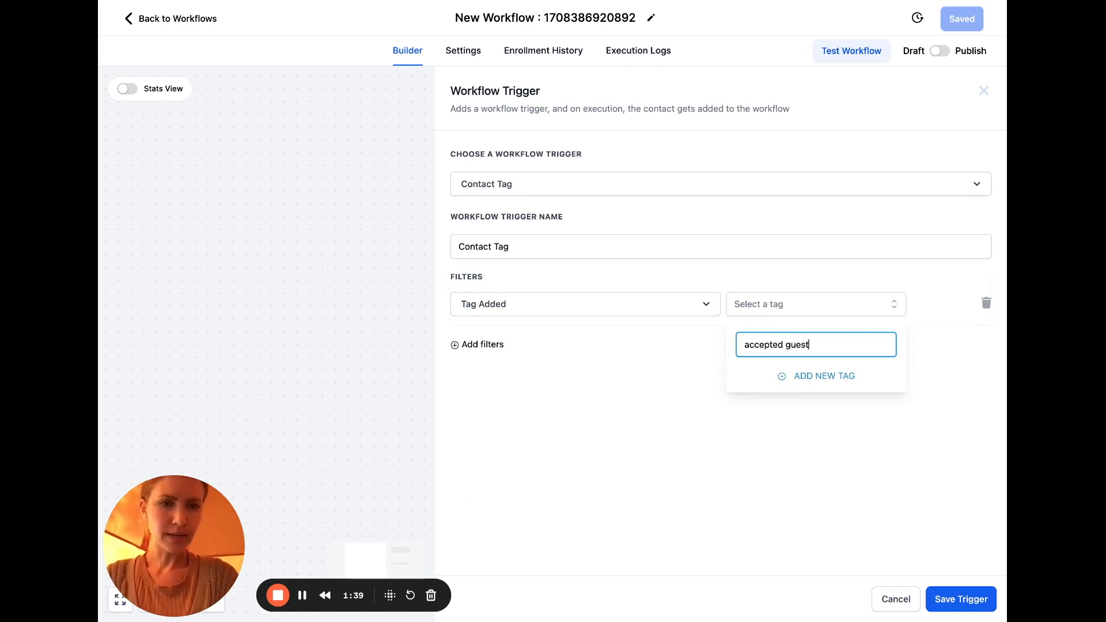
left_click(790, 378)
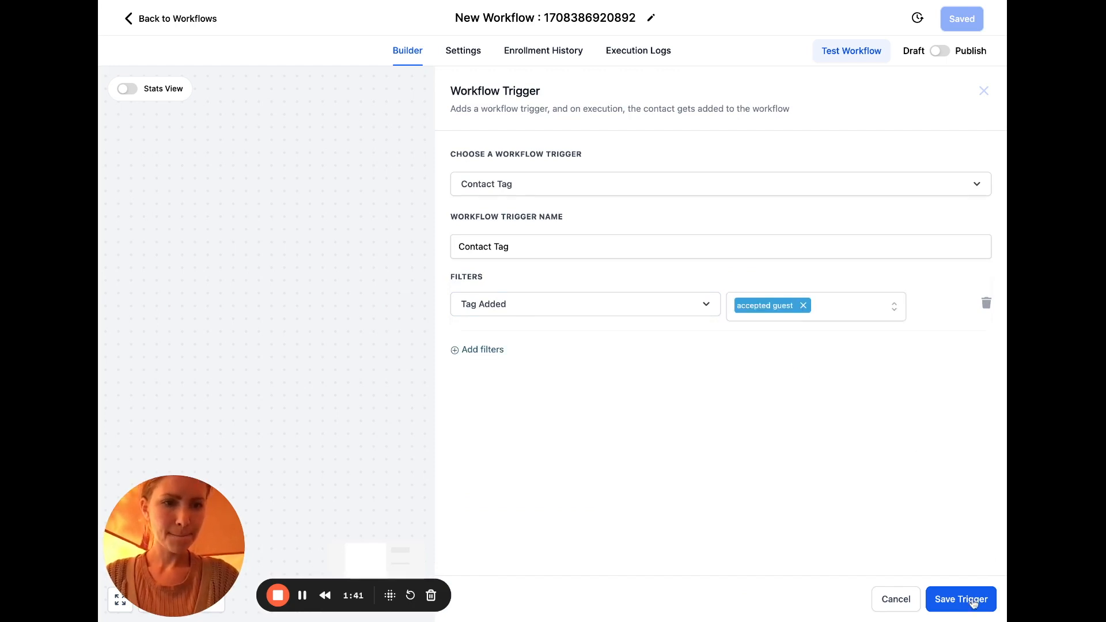
left_click(974, 602)
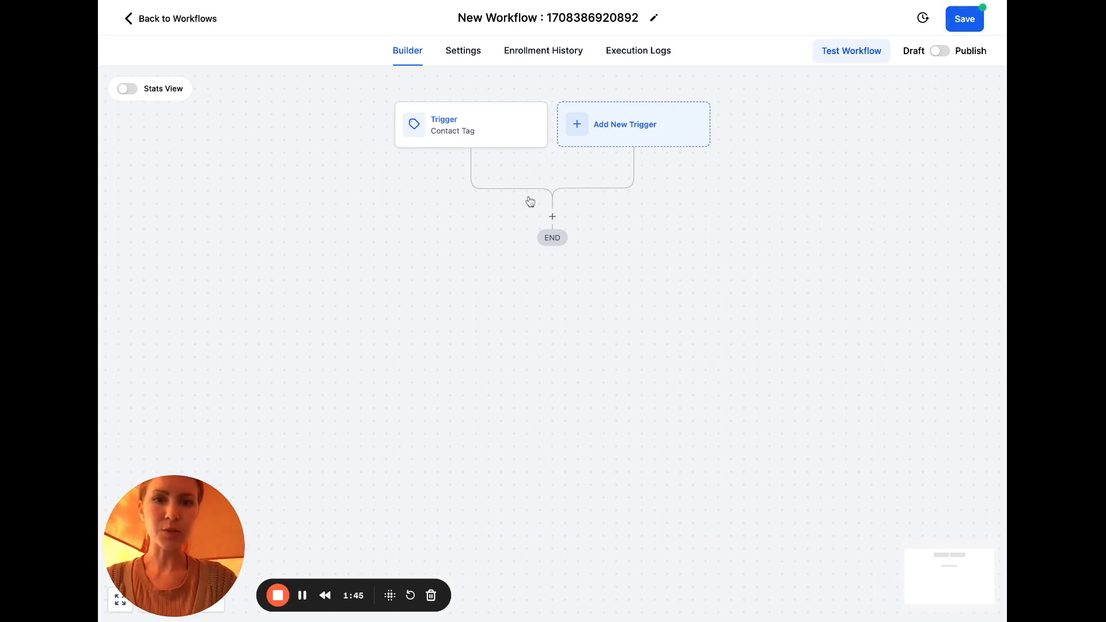
Add a Send Email action named 'Congrats!! (accepted)'
left_click(552, 216)
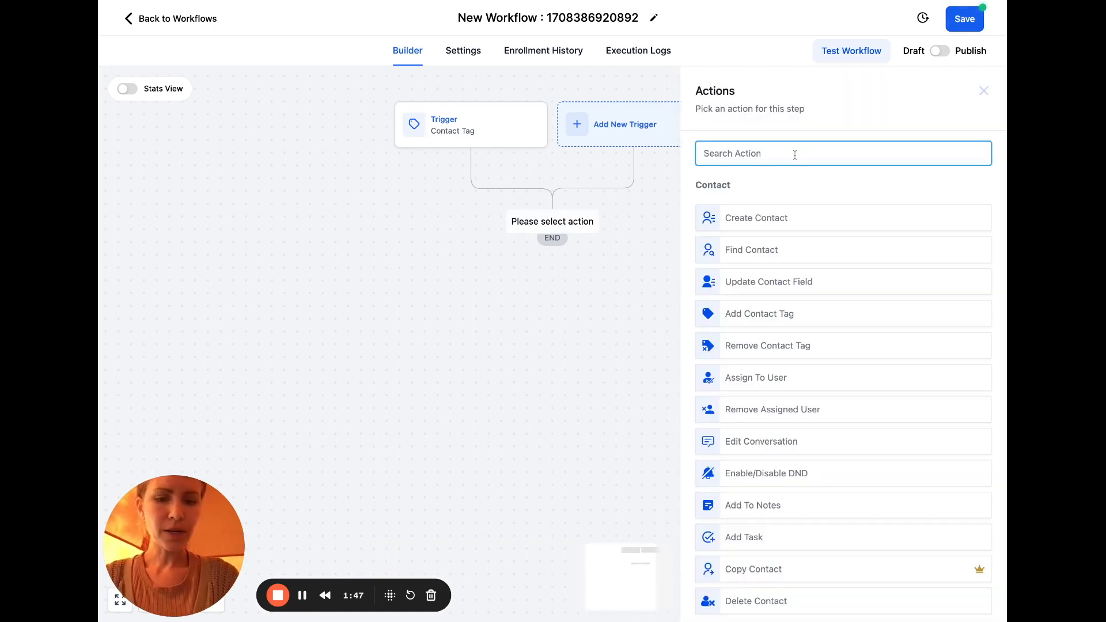
type("email")
left_click(749, 208)
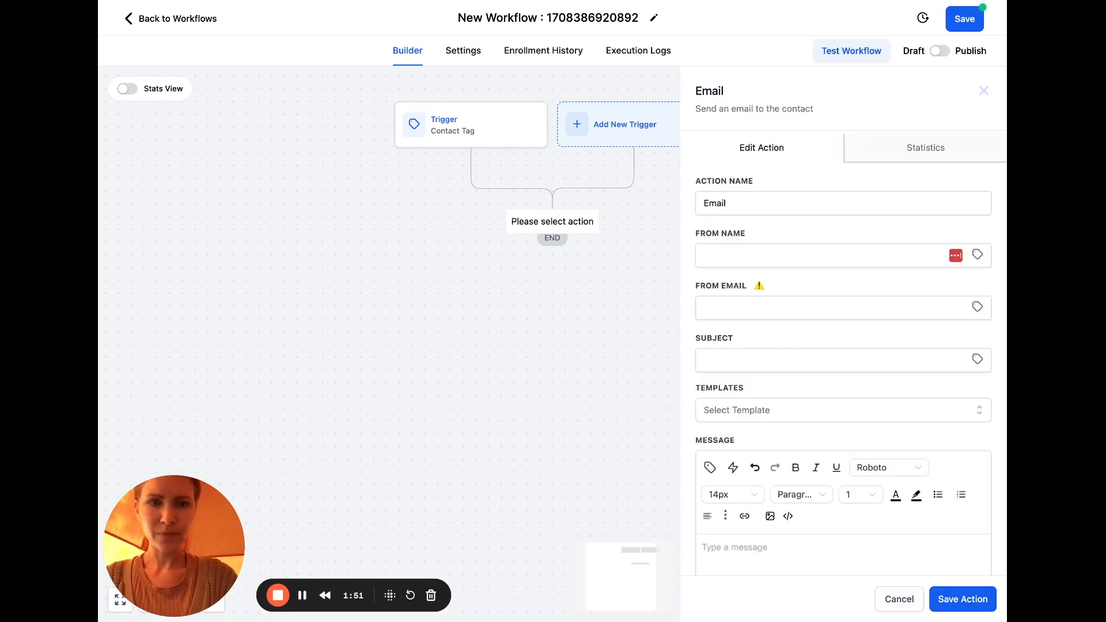
double_click(743, 203)
type("Cong")
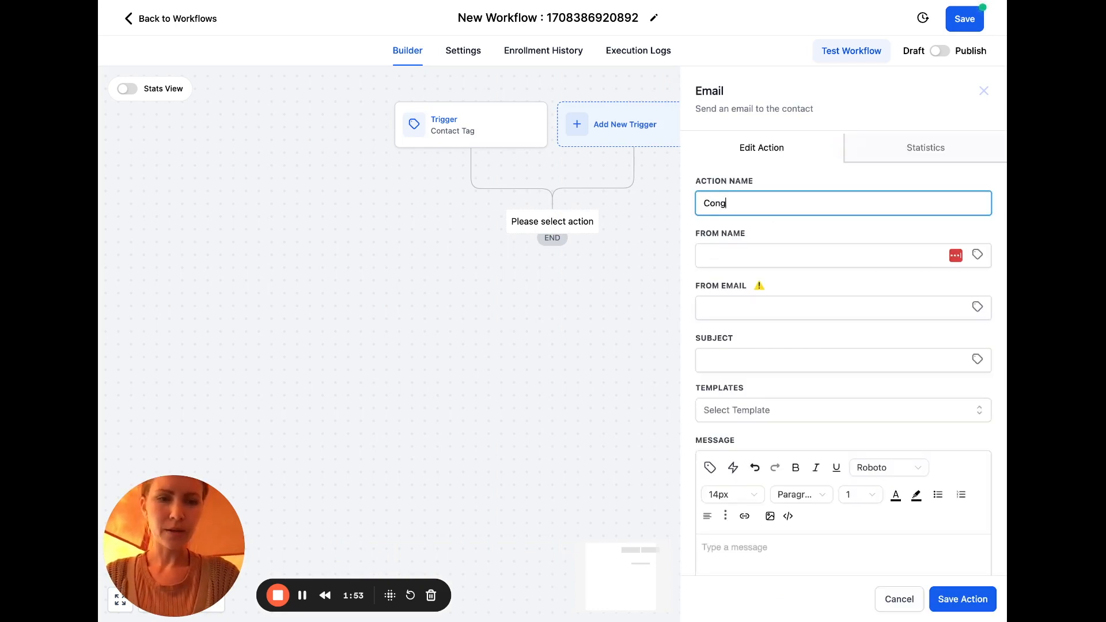
type("rats!! (accepted")
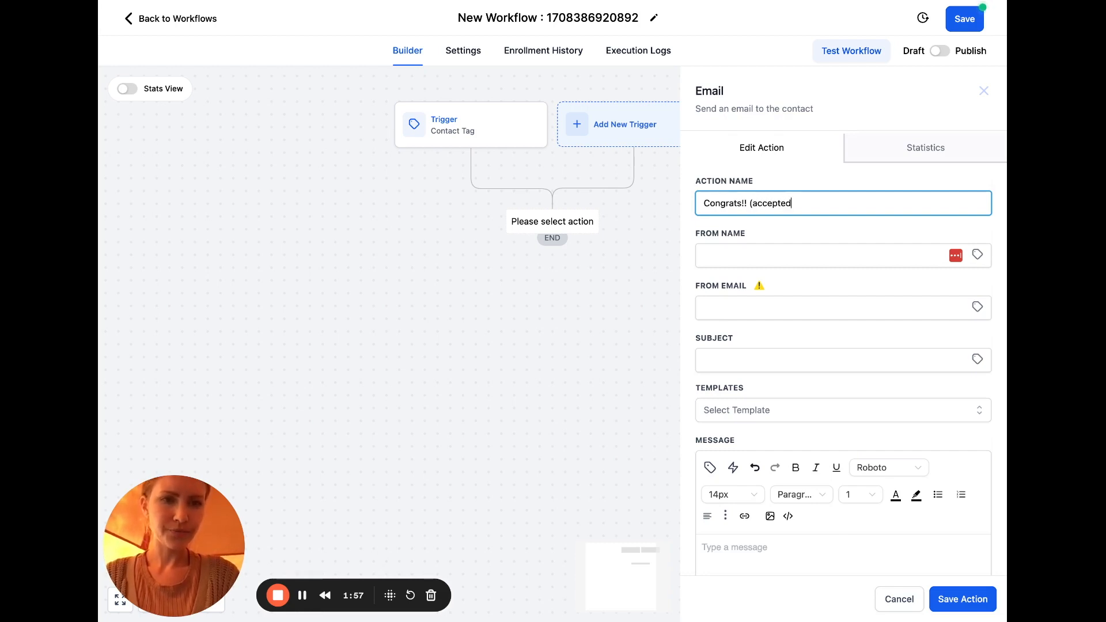
Write the subject with CONGRATS, the contact's first name and 'You're Invited Onto Top 1% Podcast Aligned With Purpose'
left_click(751, 359)
type("CONGRATS")
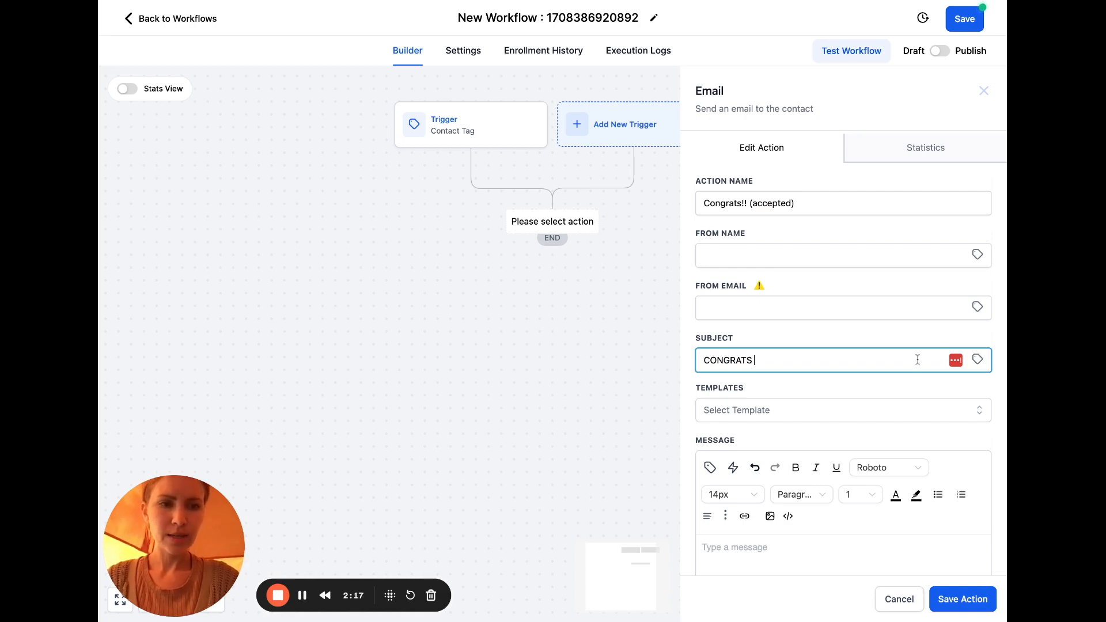
left_click(977, 360)
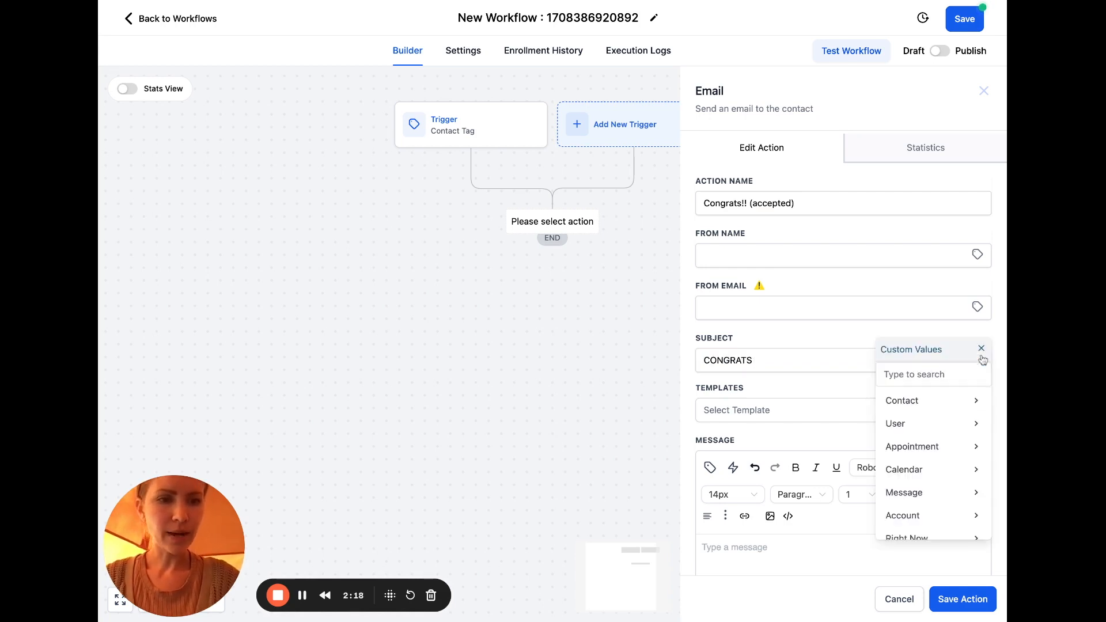
left_click(977, 404)
left_click(947, 424)
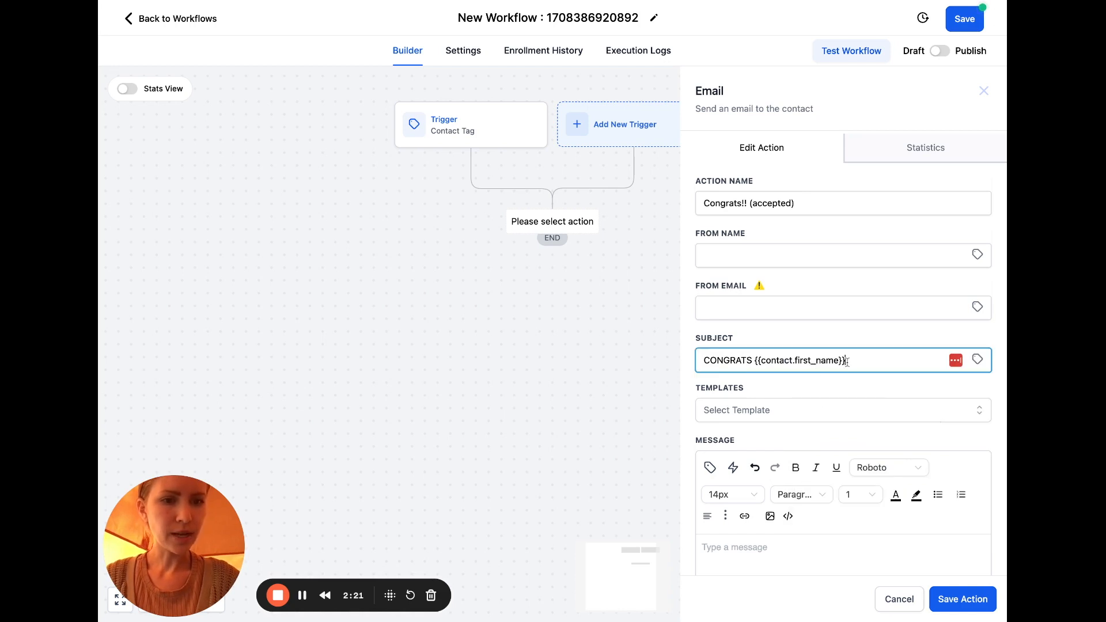
type(", you've been accepted f")
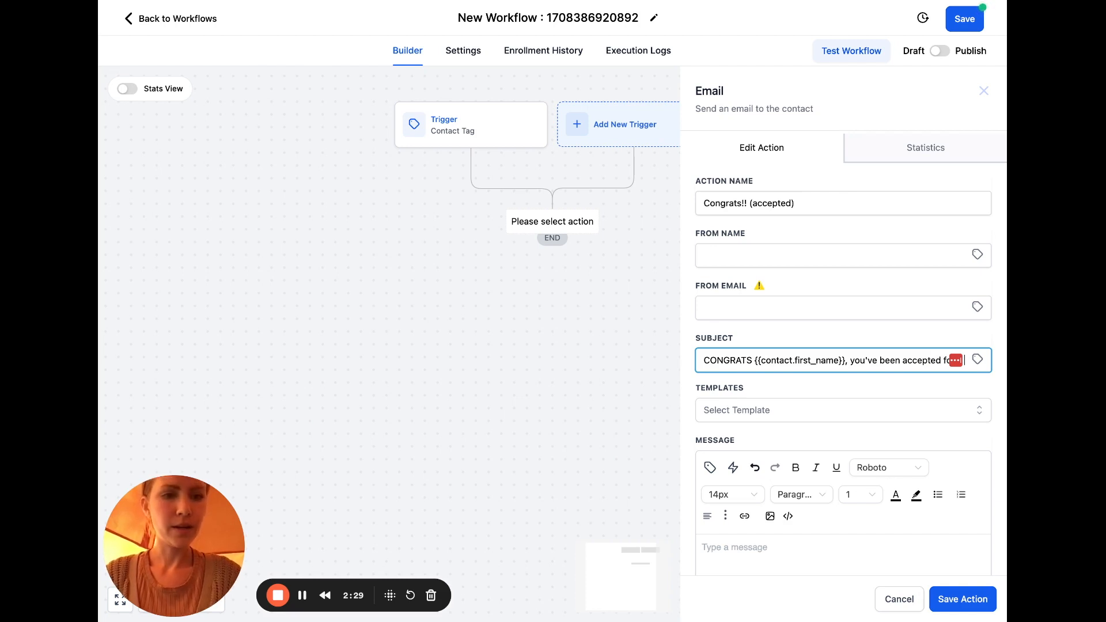
left_click(879, 361, "shift")
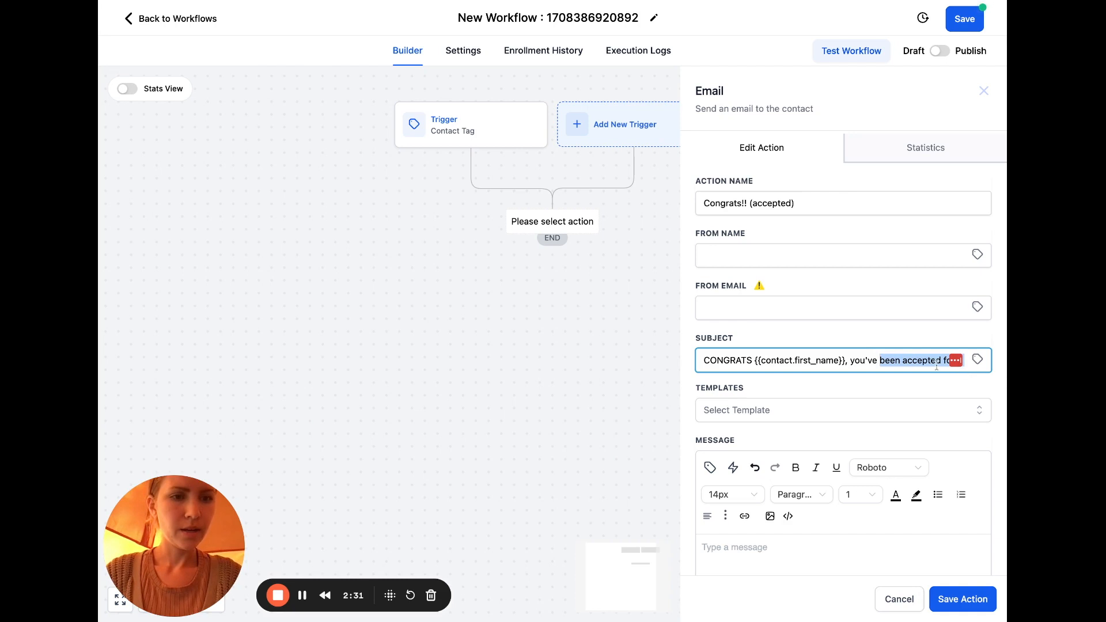
left_click(849, 360, "shift")
type("You're Invited Onto Top 1%Podcast A")
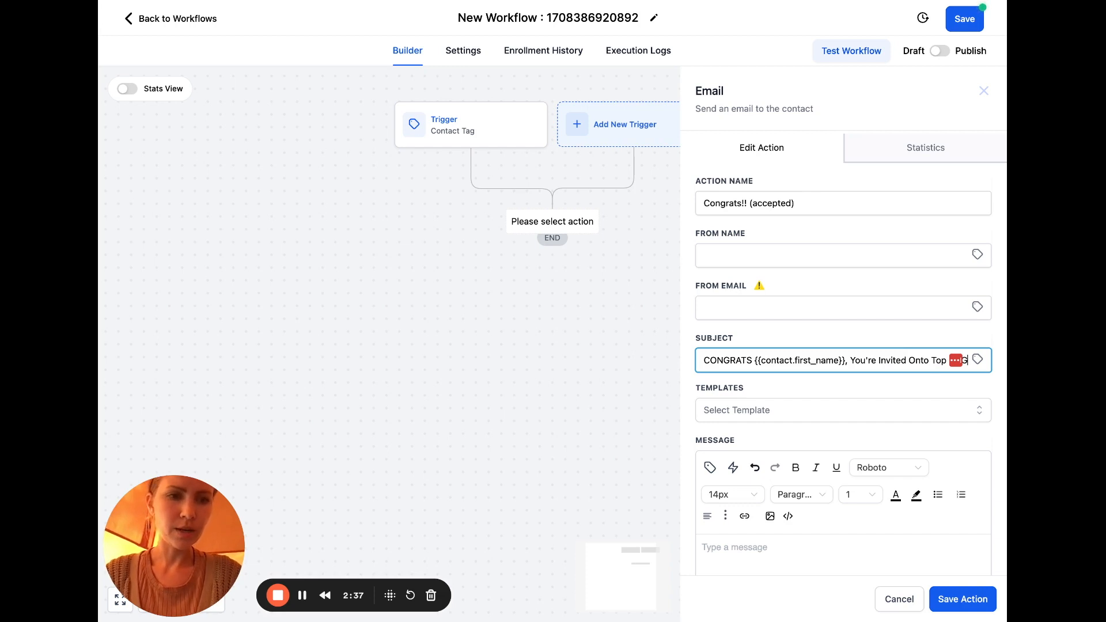
type("lignedWith Purpose")
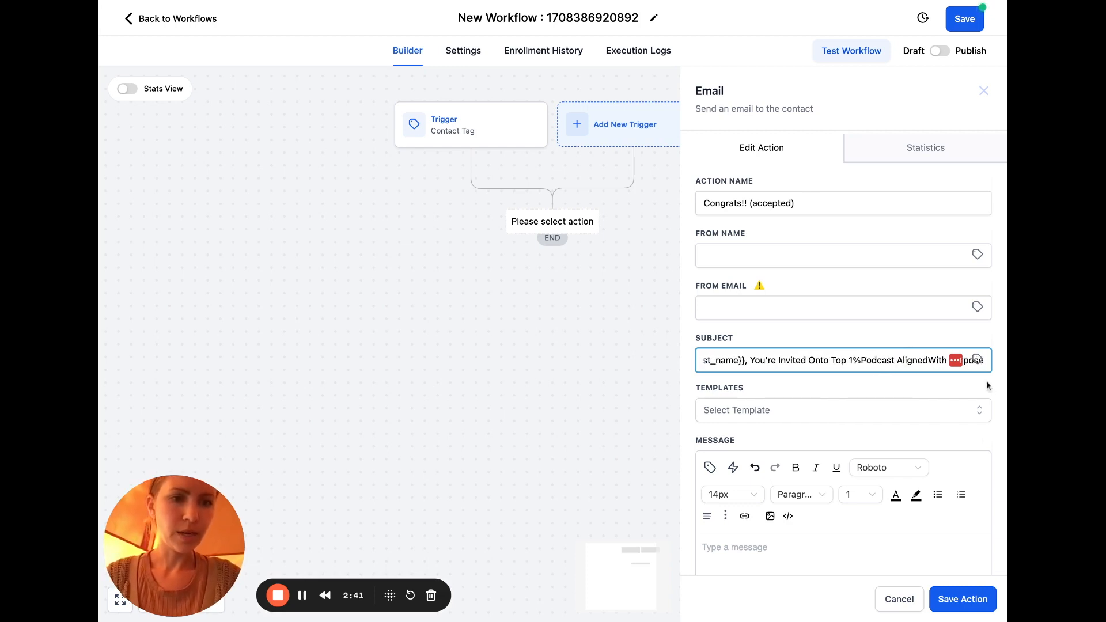
left_click(922, 360)
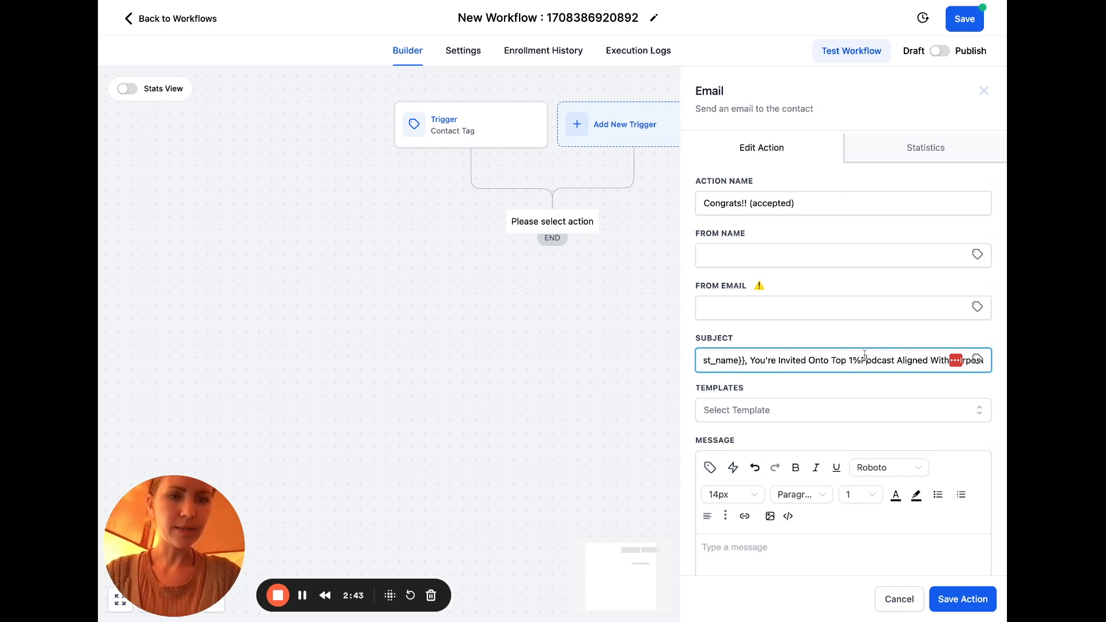
key("ctrl+a")
left_click(808, 359)
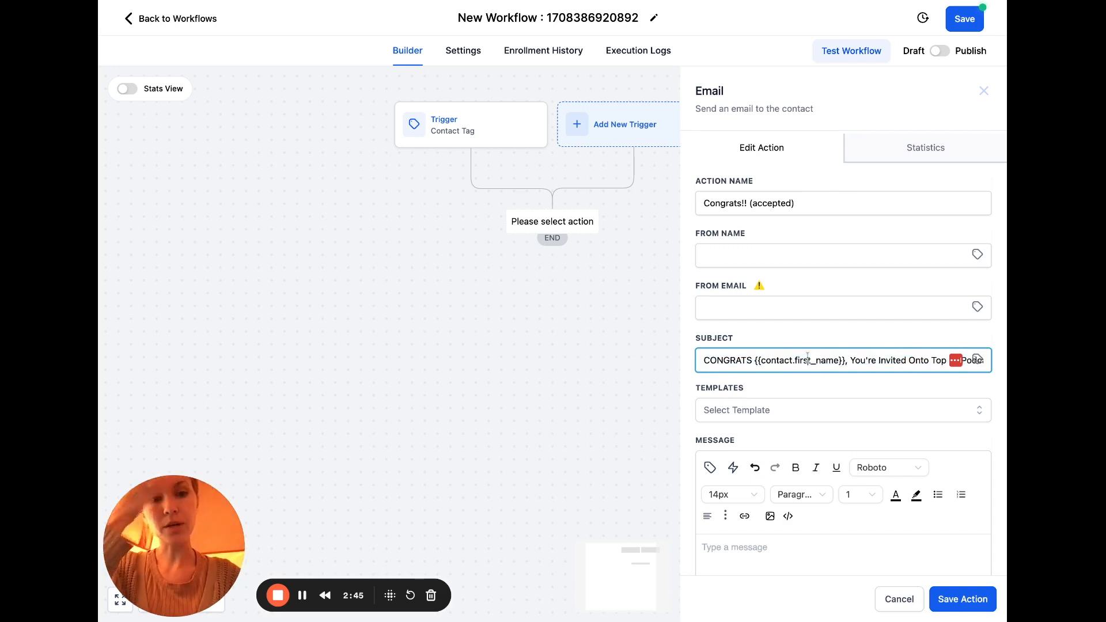
Set From Name to {{user.name}} and From Email to {{user.email}}
left_click(978, 254)
left_click(981, 322)
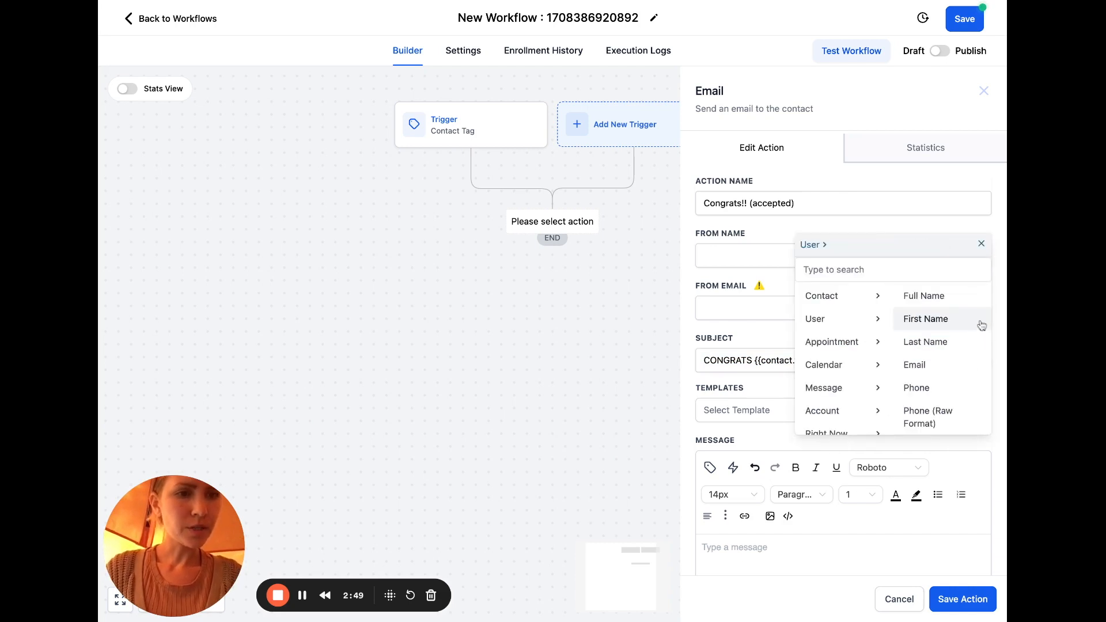
left_click(965, 302)
left_click(983, 310)
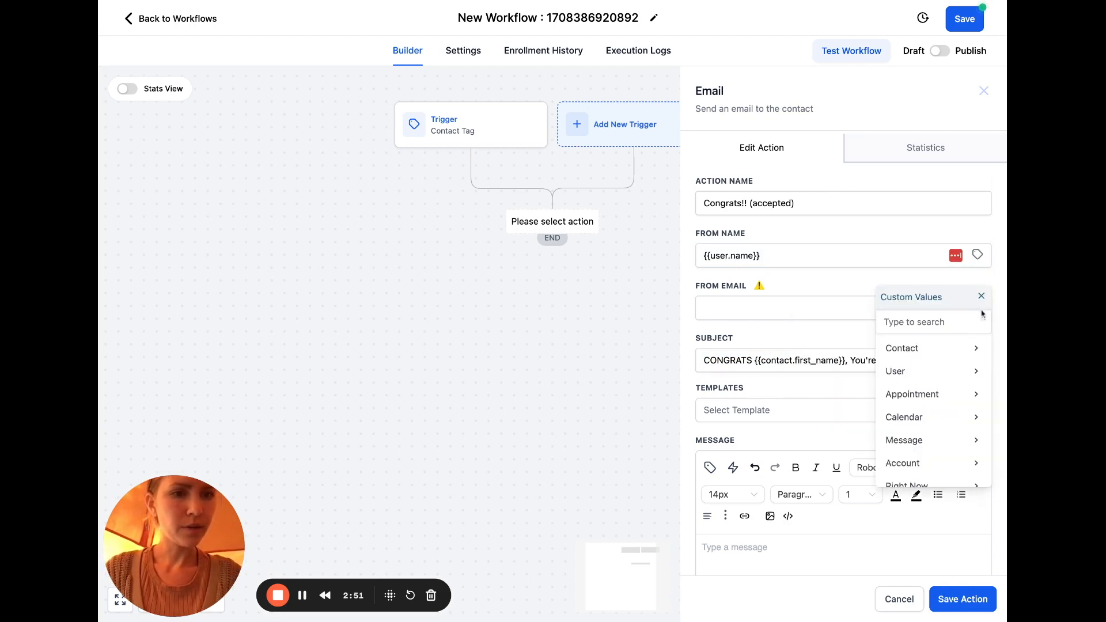
left_click(979, 370)
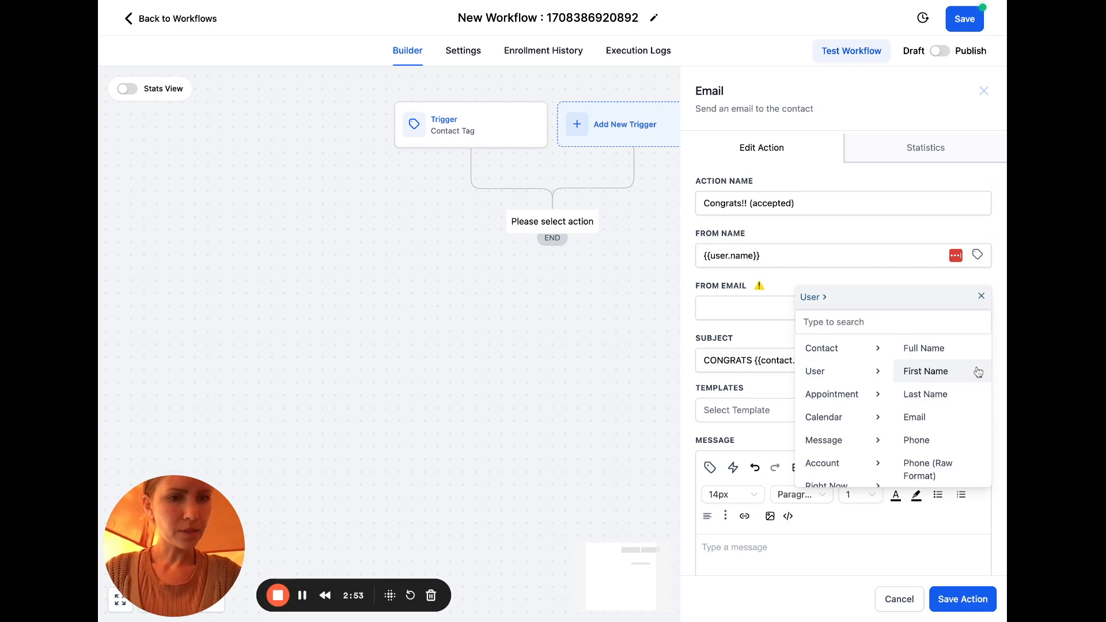
left_click(932, 419)
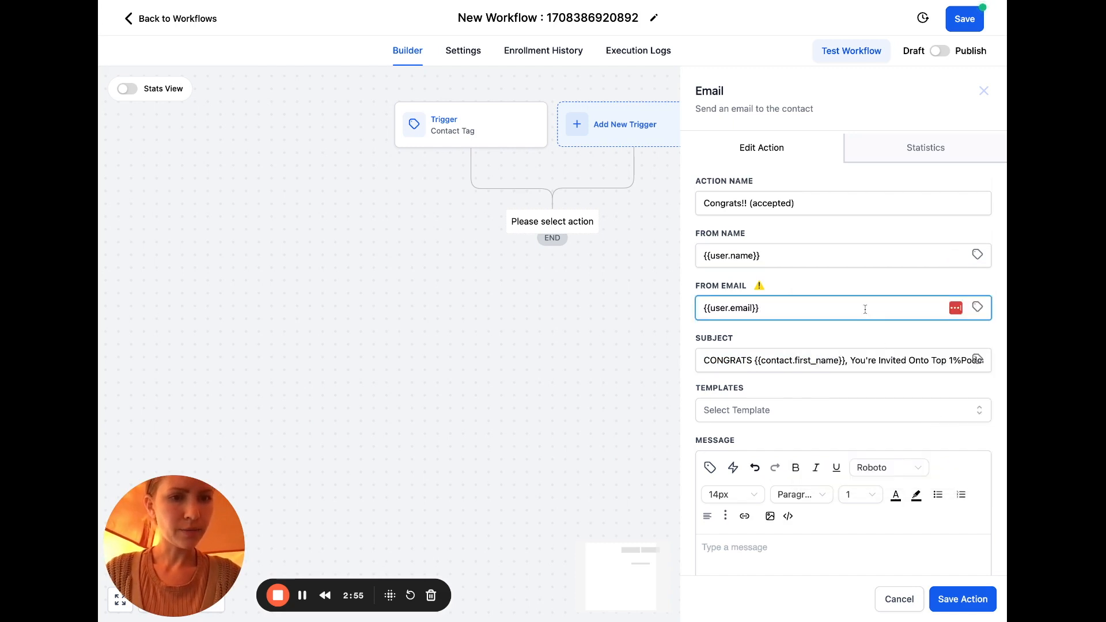
scroll(865, 309, "down", 3)
Paste the guest invitation into the message and replace [Guest's Name] with the contact's first name
left_click(797, 375)
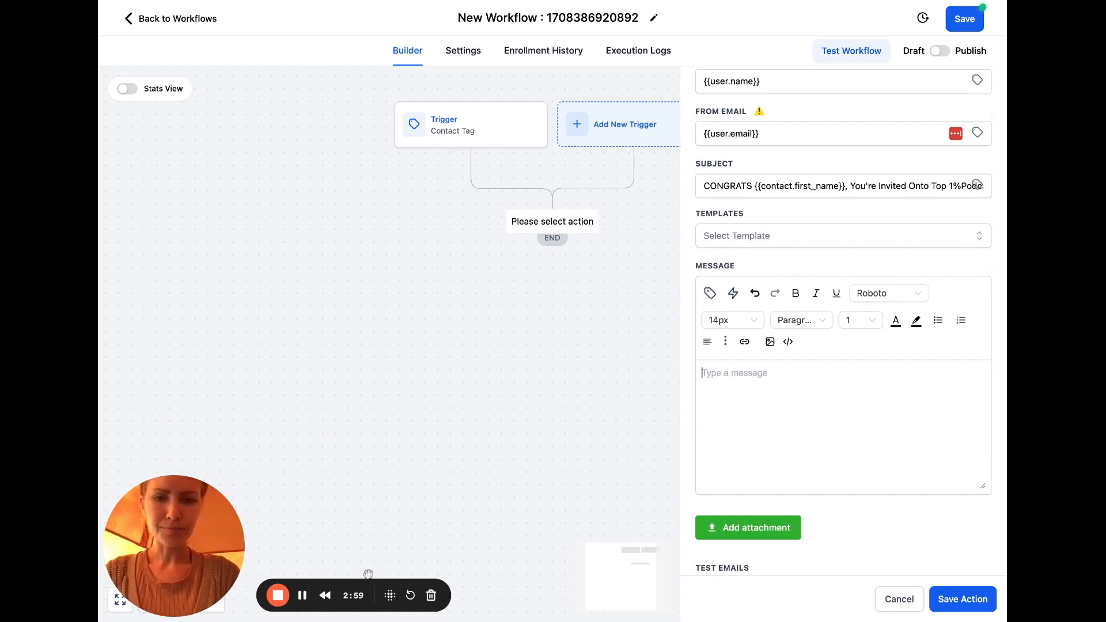
key("ctrl+v")
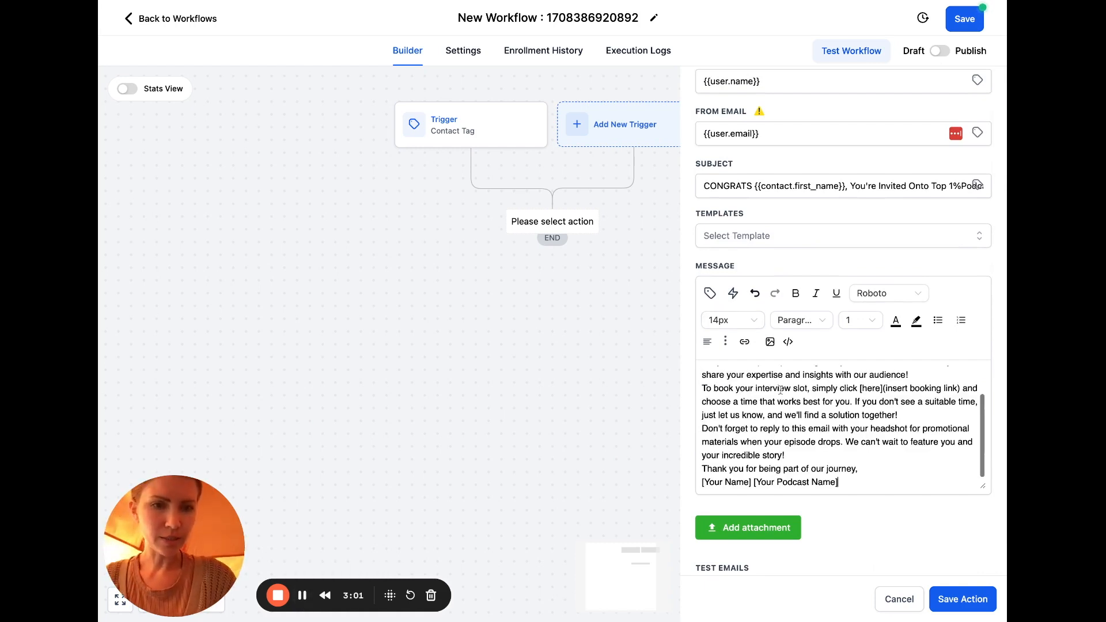
scroll(805, 380, "up", 2)
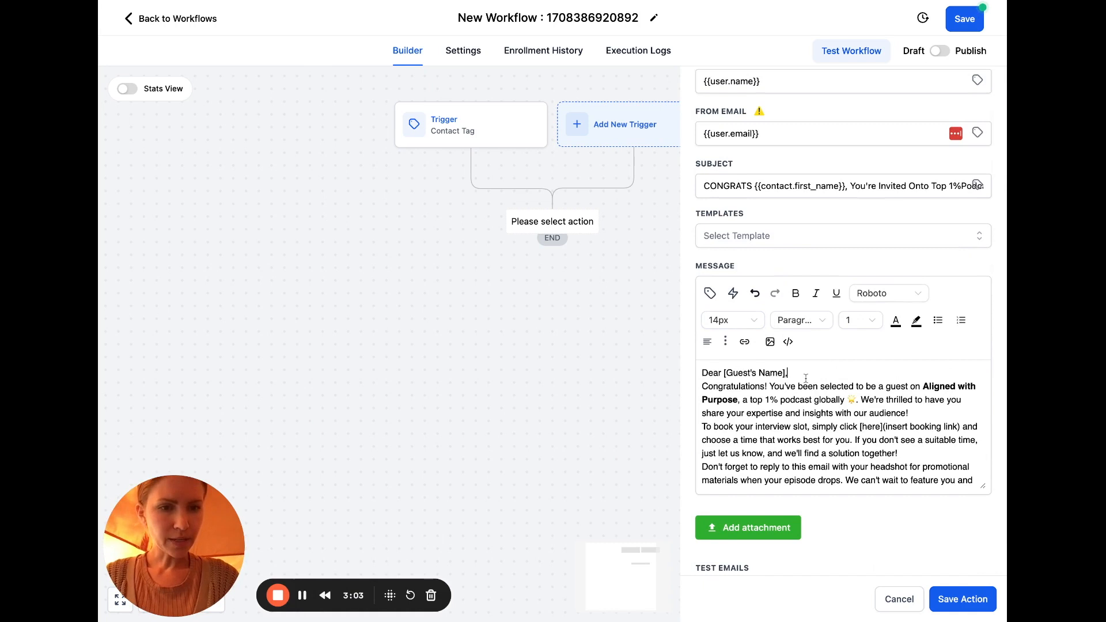
left_click_drag(805, 375, 724, 374)
key("BackSpace")
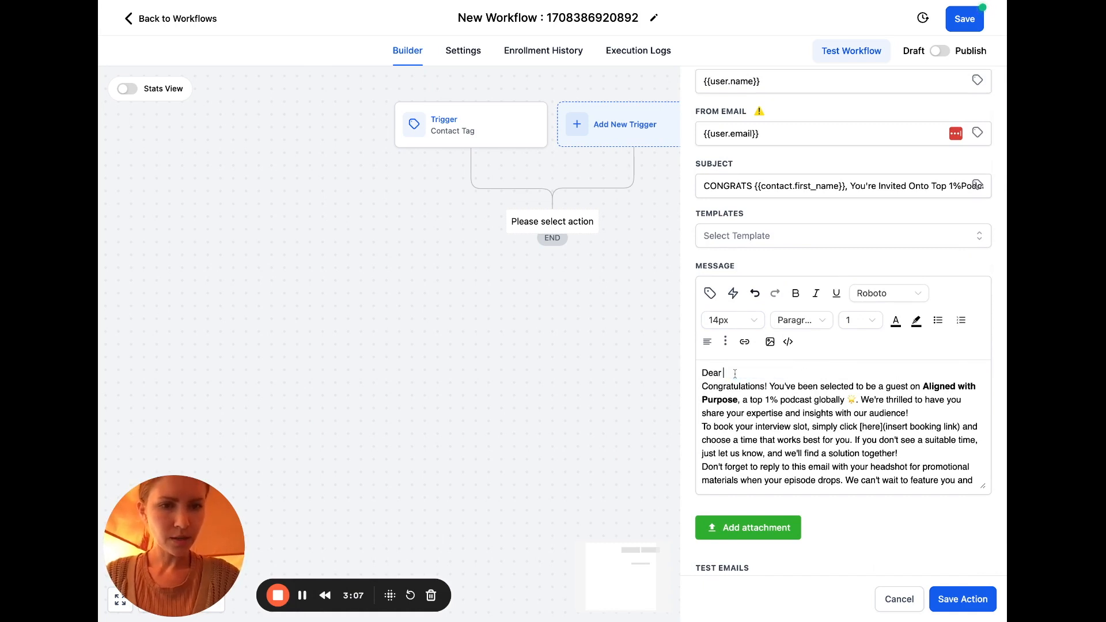
left_click(711, 294)
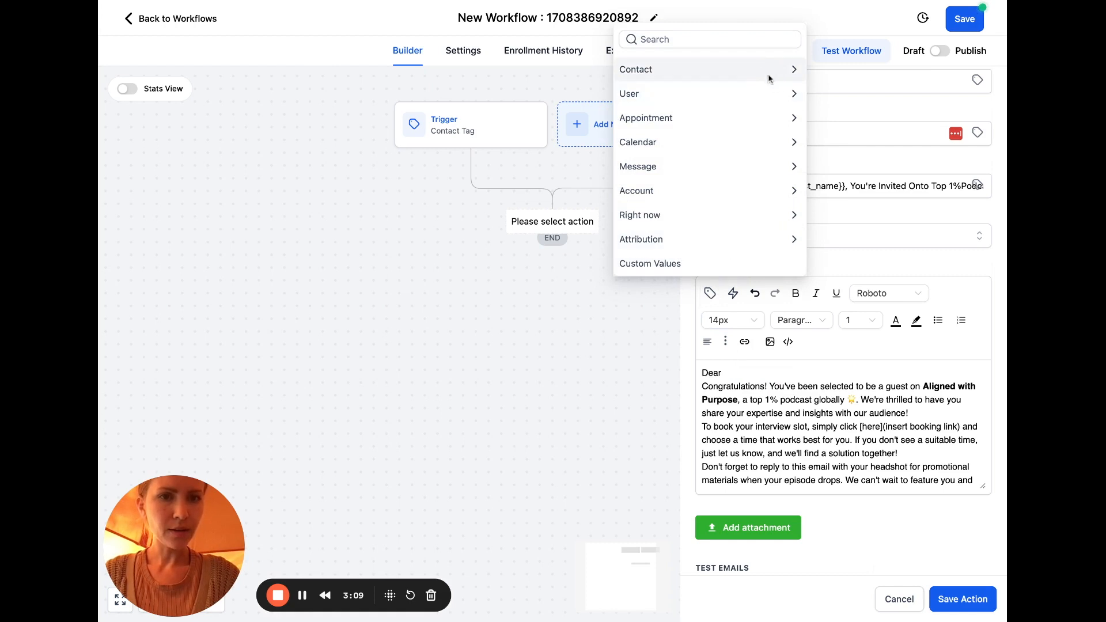
left_click(793, 70)
left_click(681, 42)
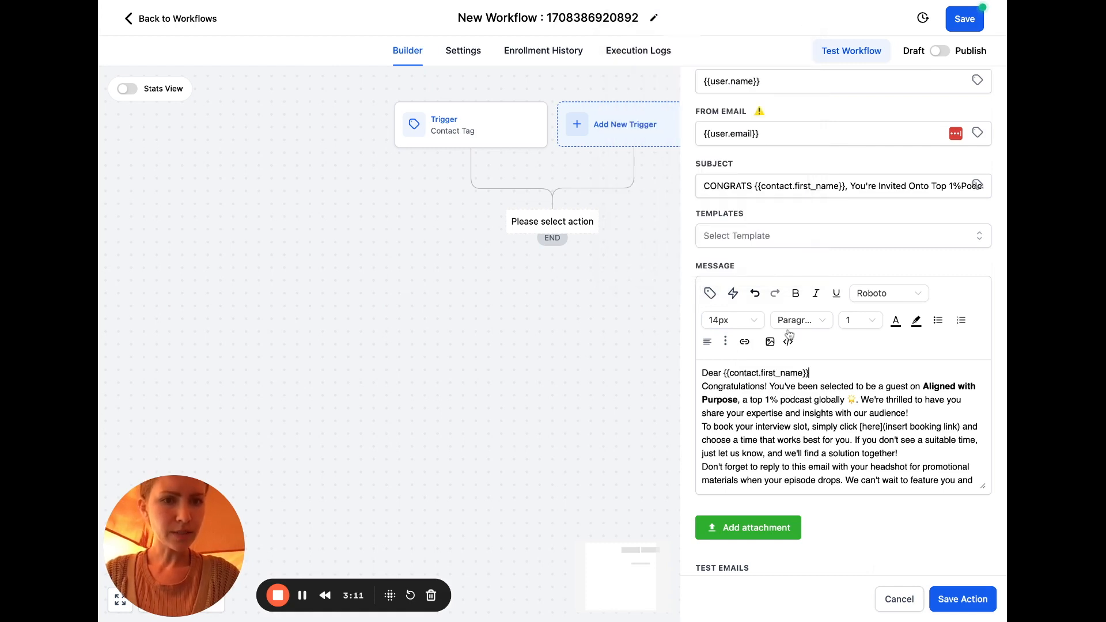
Shorten Congratulations to Congrats and split the body into blank-line-separated paragraphs
key("Return")
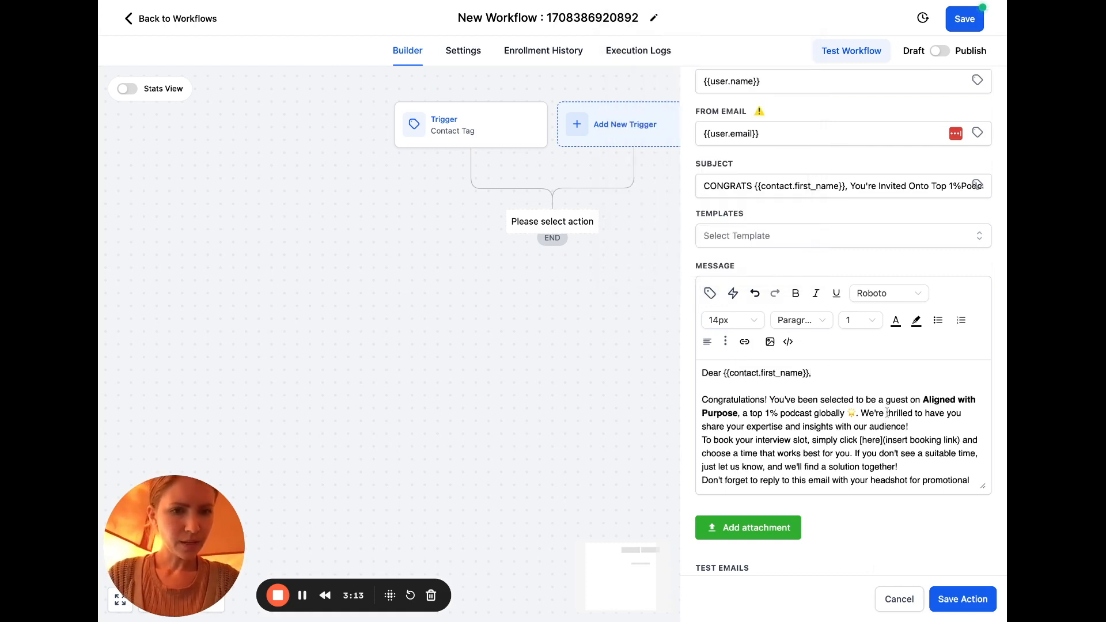
key("BackSpace")
key("BackSpace")
key("BackSpace")
key("BackSpace")
key("BackSpace")
key("BackSpace")
key("BackSpace")
key("BackSpace")
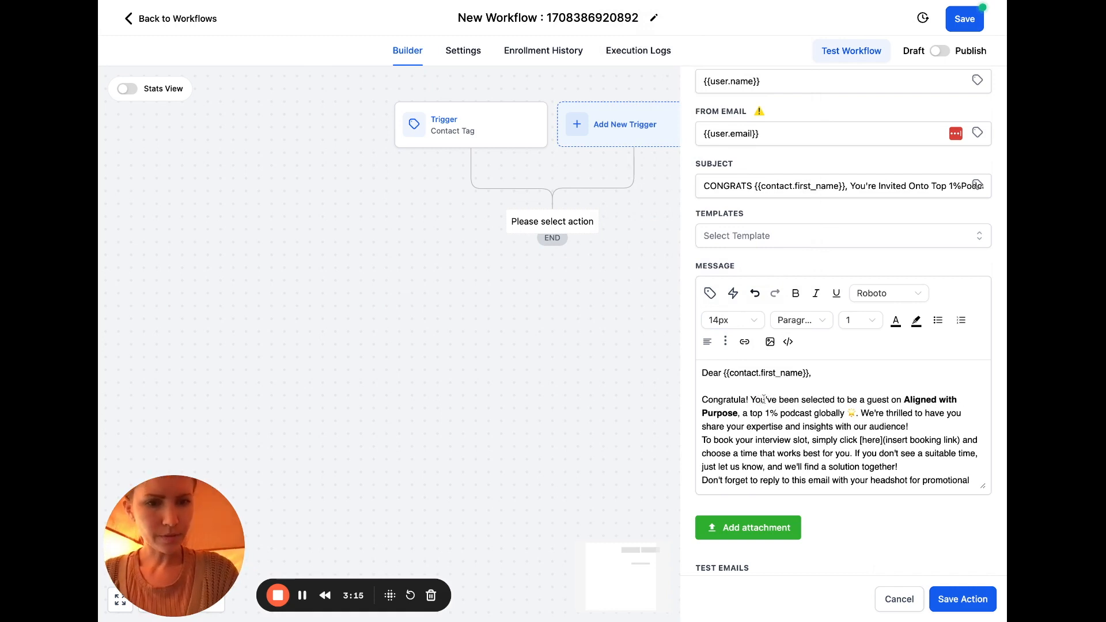
type("s")
scroll(834, 448, "down", 1)
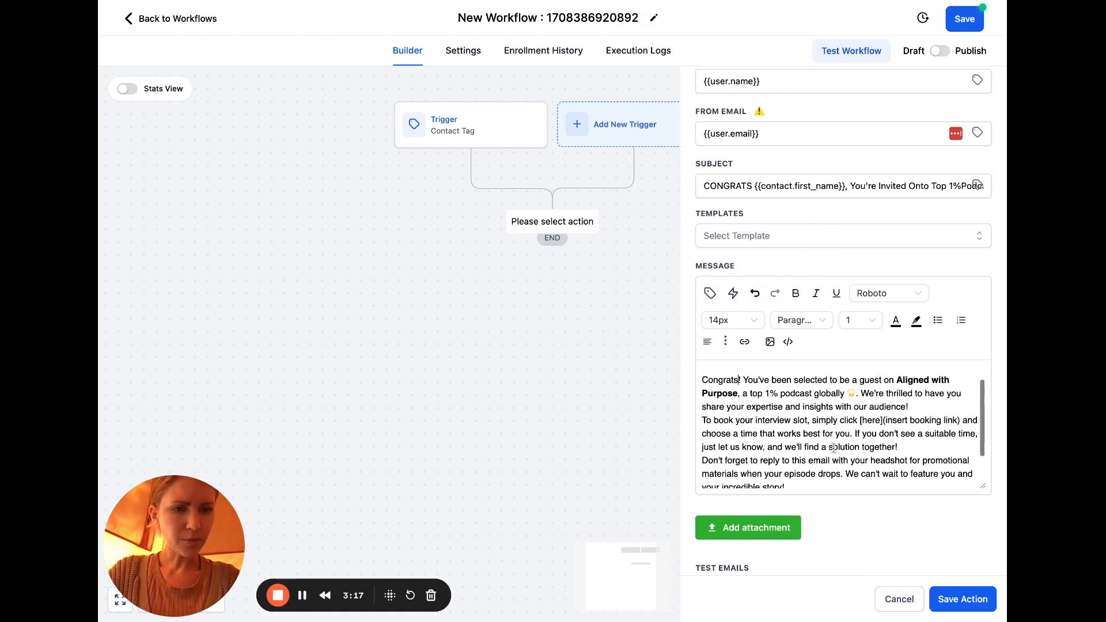
scroll(833, 448, "down", 1)
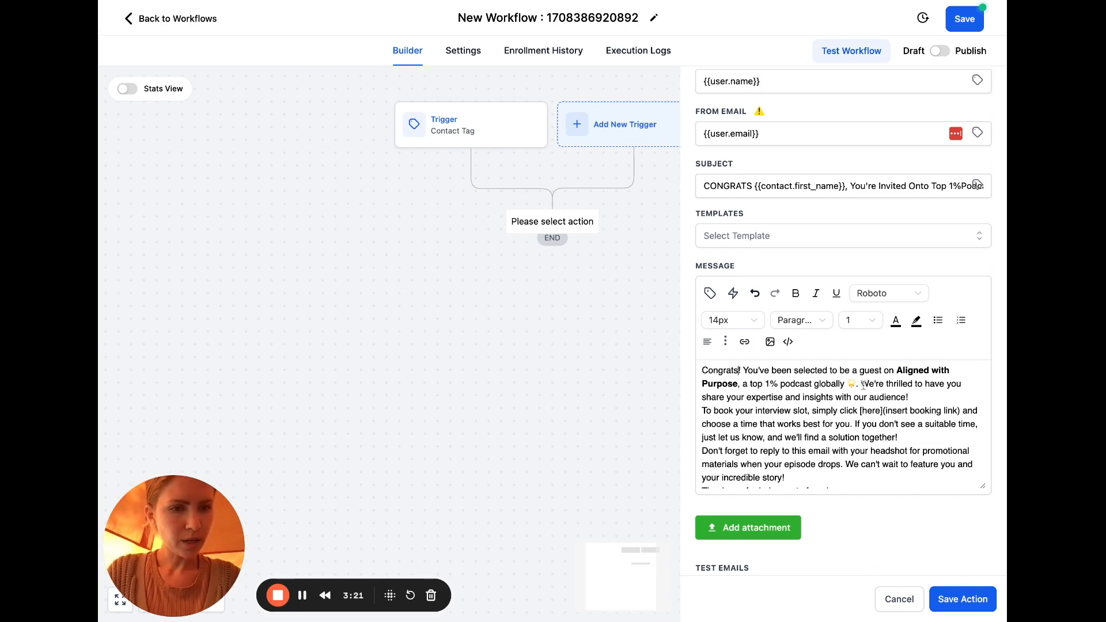
left_click(862, 385)
key("Return")
key("Return")
left_click(839, 425)
key("Return")
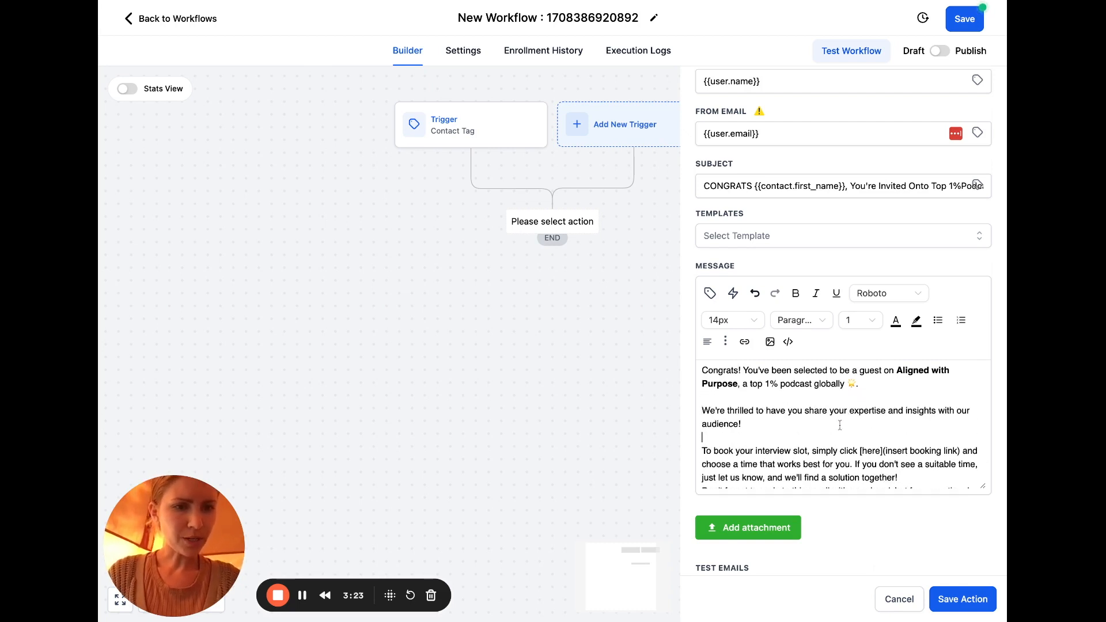
scroll(873, 427, "down", 5)
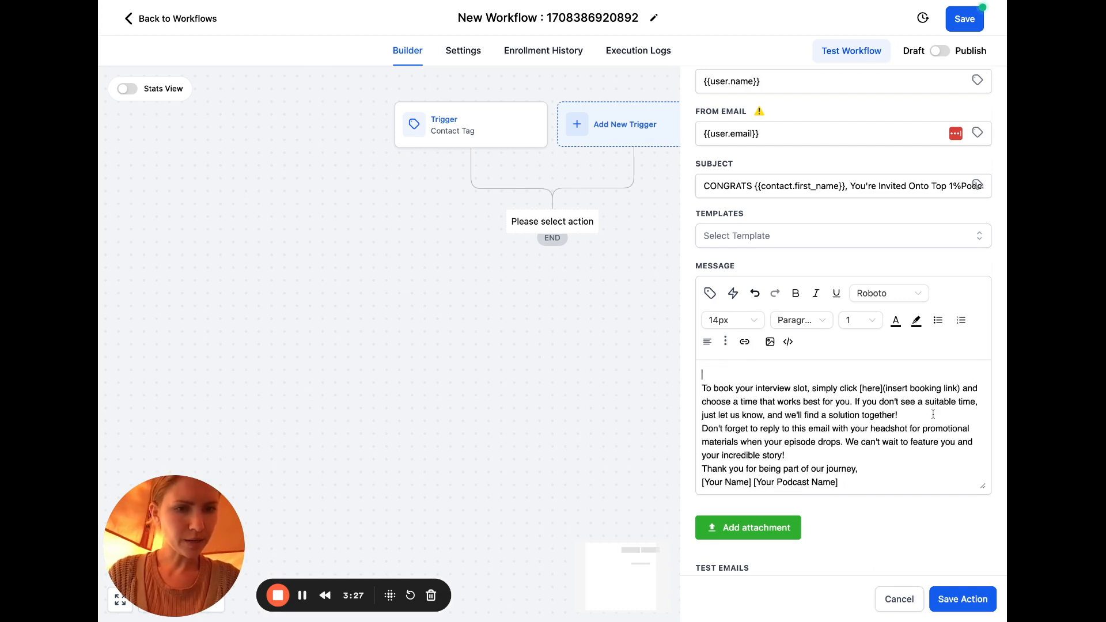
key("Return")
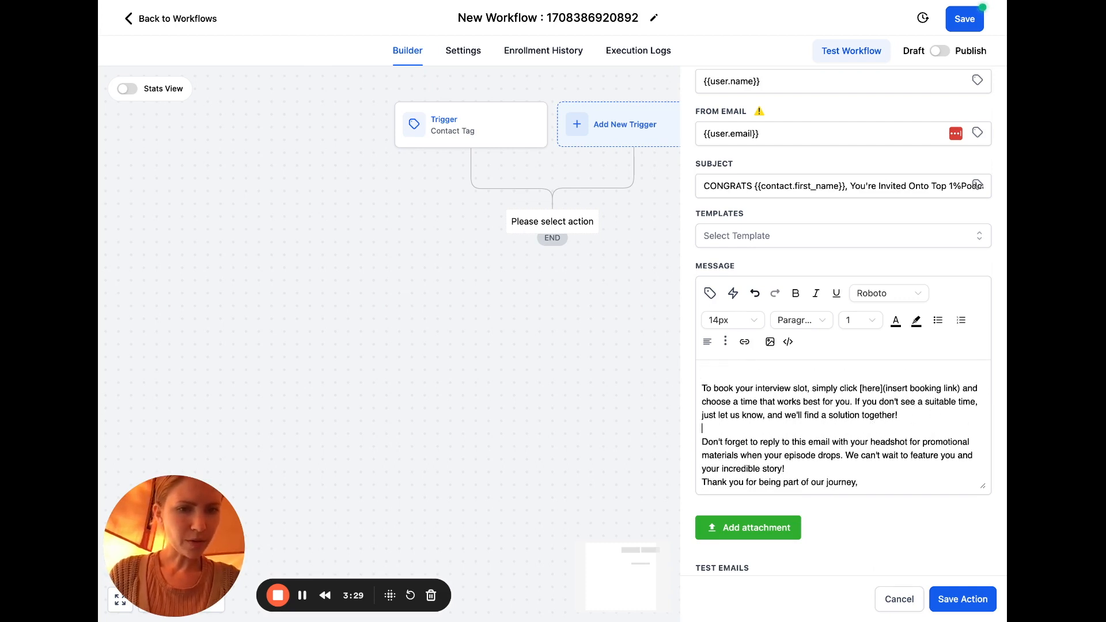
scroll(929, 395, "down", 1)
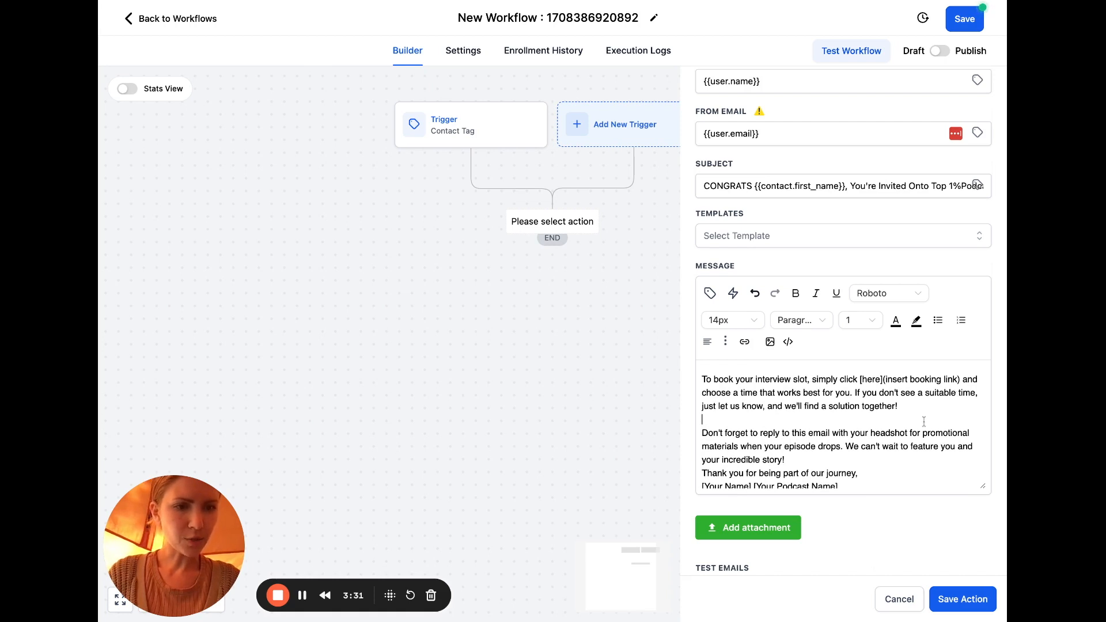
scroll(924, 421, "down", 1)
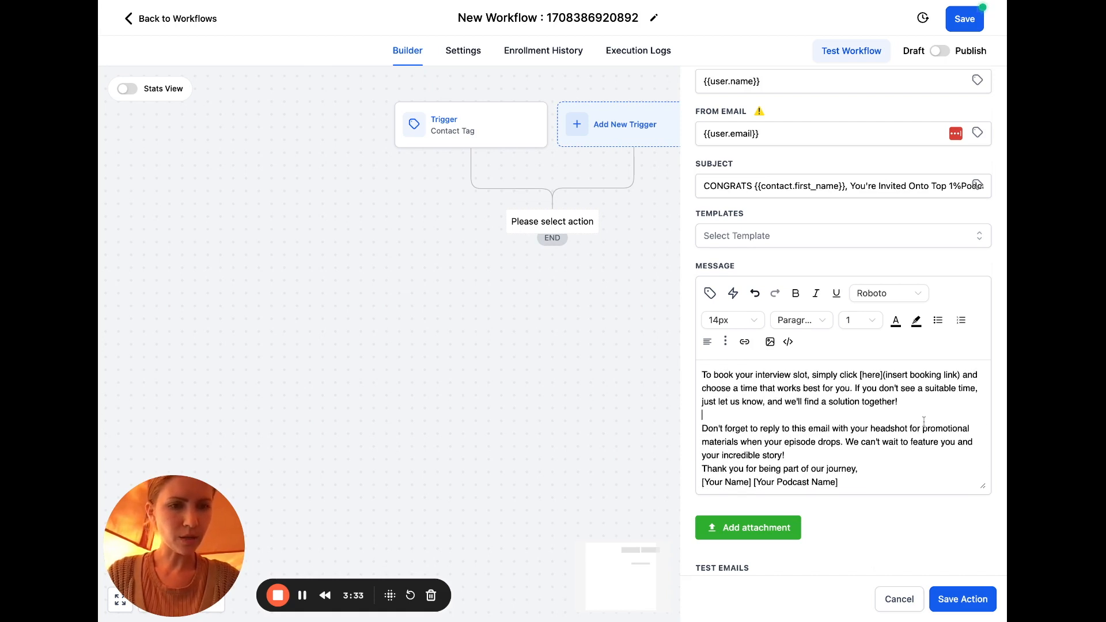
key("Return")
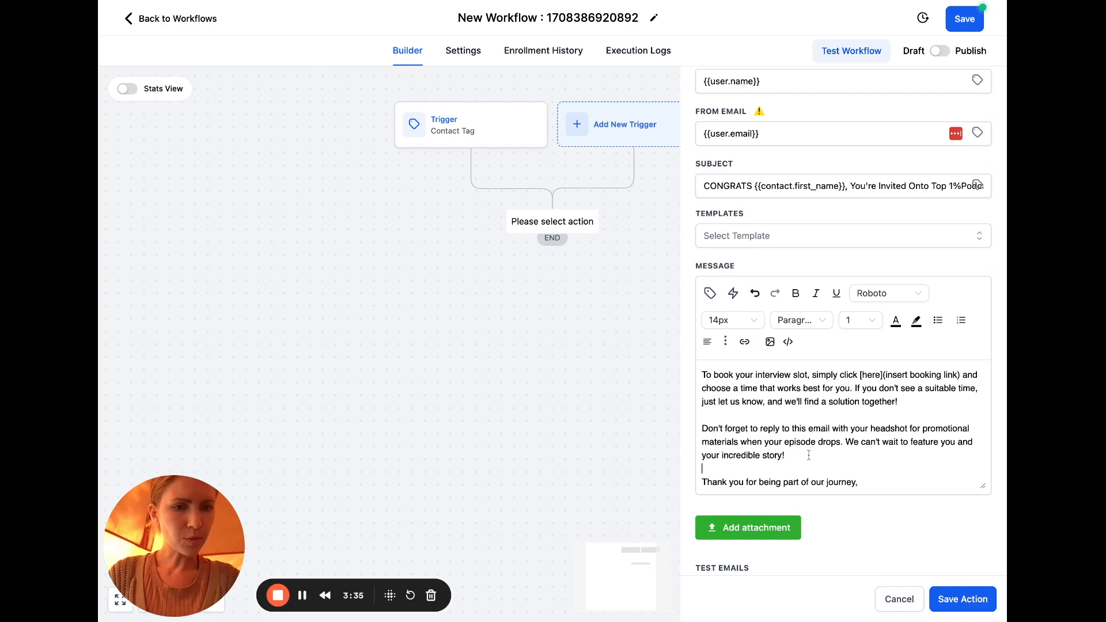
scroll(869, 448, "down", 2)
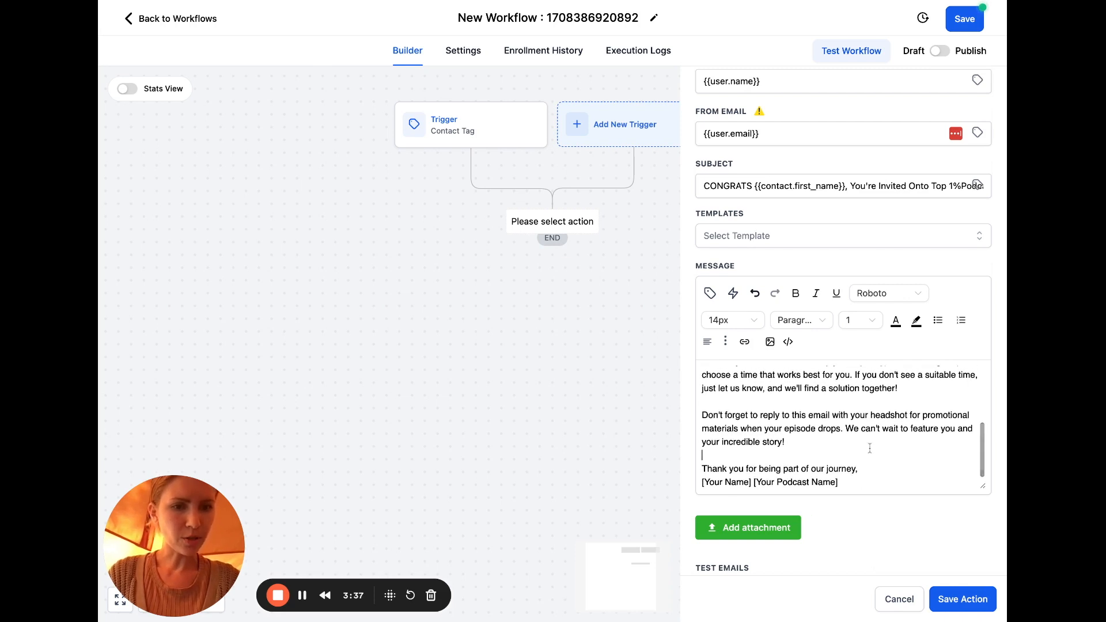
Shorten promotional to promo and sign off with the host's name and 'Host, Aligned With Purpose Podcast'
left_click(973, 419)
key("BackSpace")
key("BackSpace")
key("BackSpace")
key("BackSpace")
key("BackSpace")
key("BackSpace")
key("BackSpace")
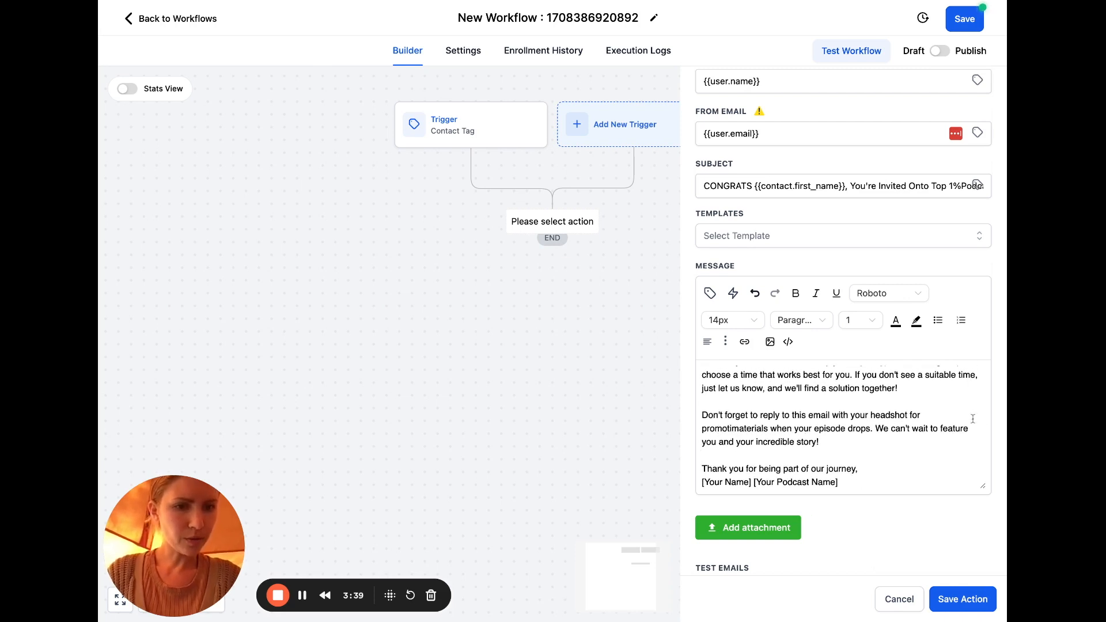
left_click(845, 442)
scroll(886, 464, "down", 1)
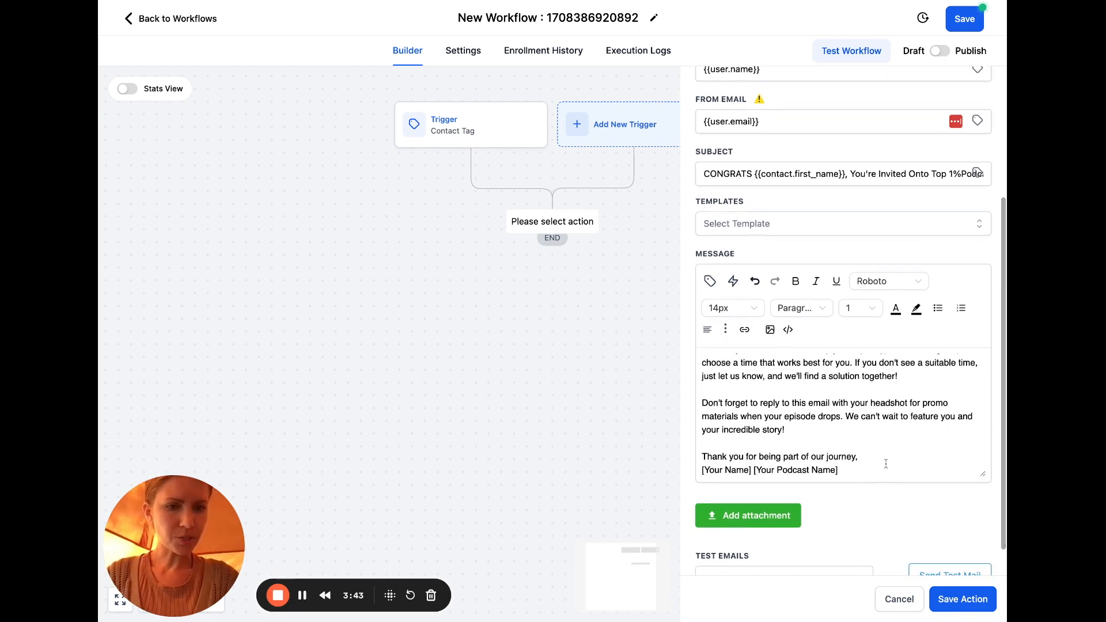
key("Return")
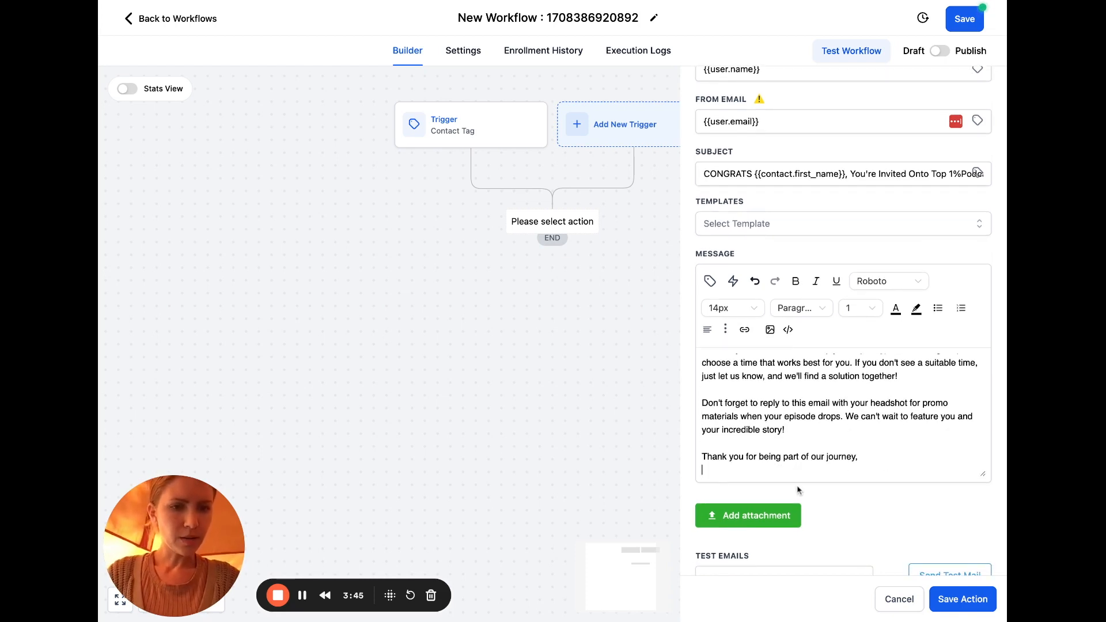
scroll(808, 474, "down", 2)
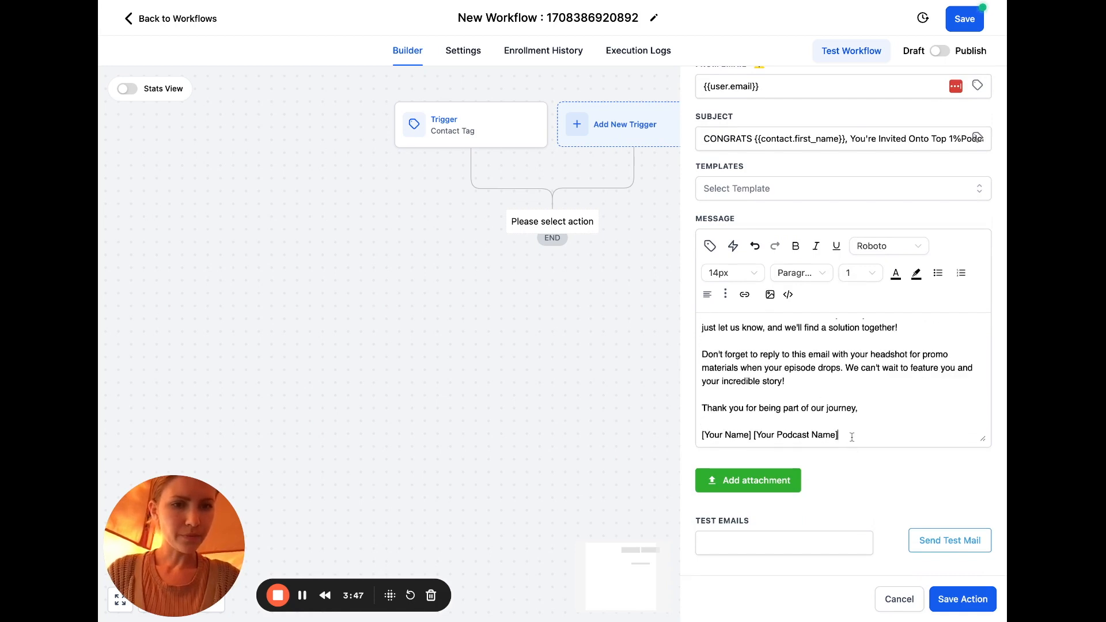
left_click_drag(850, 436, 693, 439)
type("Jamie")
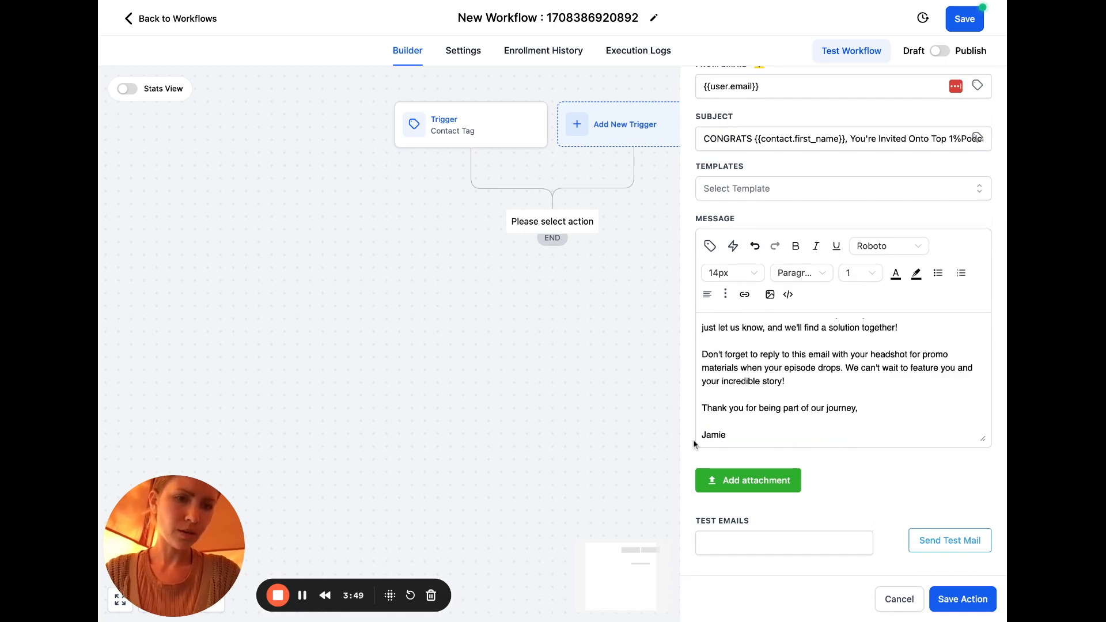
key("Return")
type("Host, Aligned With Purpose")
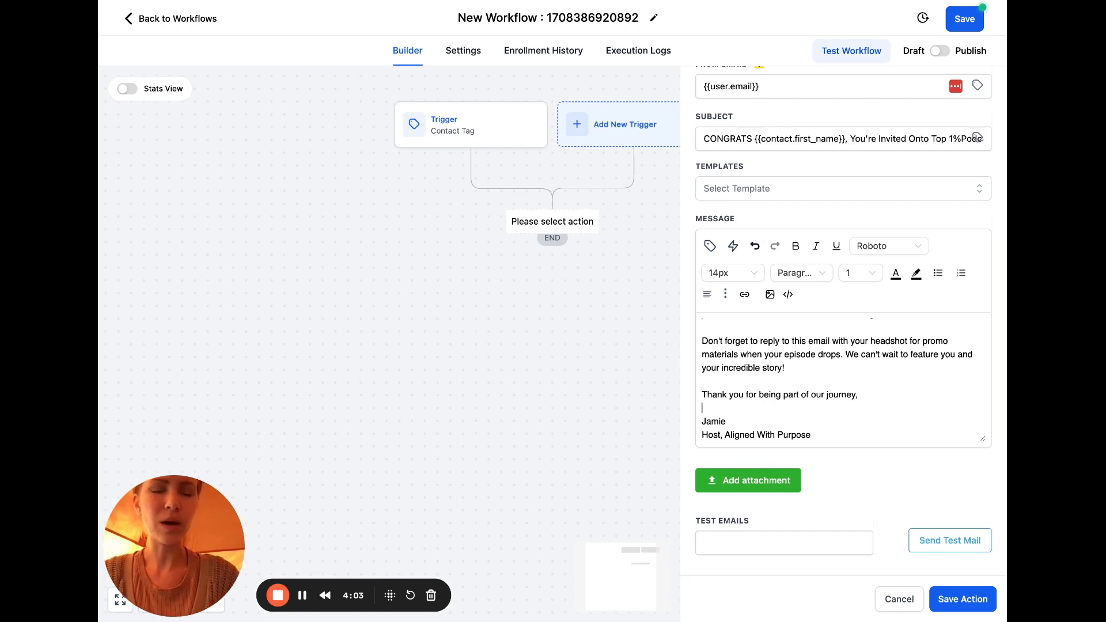
type("Podcast")
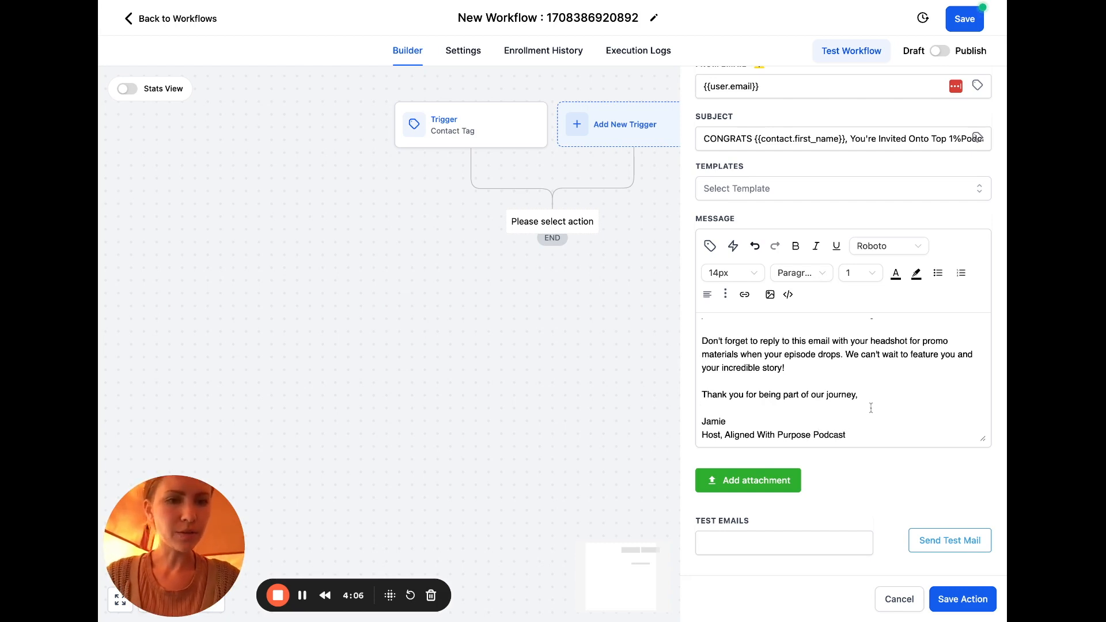
scroll(870, 407, "up", 3)
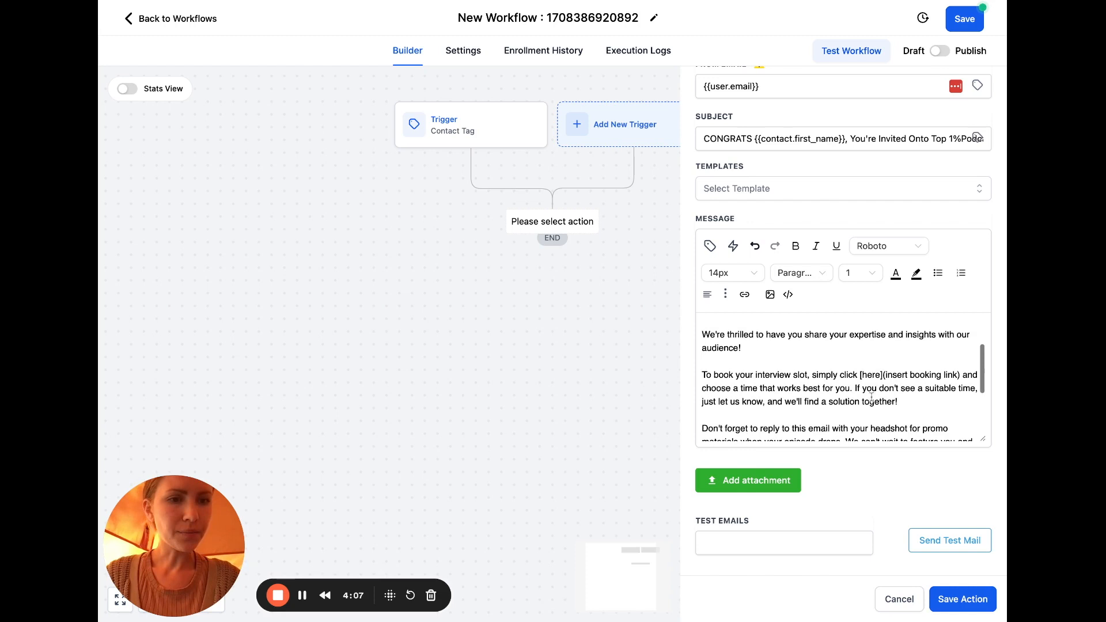
Delete the [here](insert booking link) placeholder and browse the Appointment and Calendar merge fields without inserting any
left_click_drag(860, 375, 961, 375)
key("BackSpace")
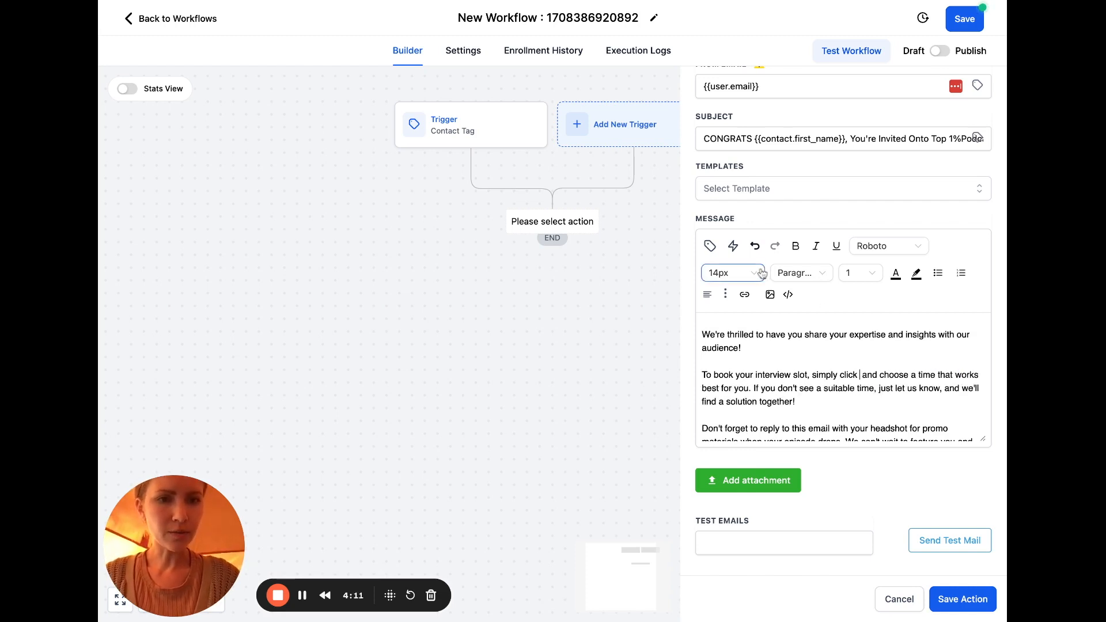
left_click(710, 246)
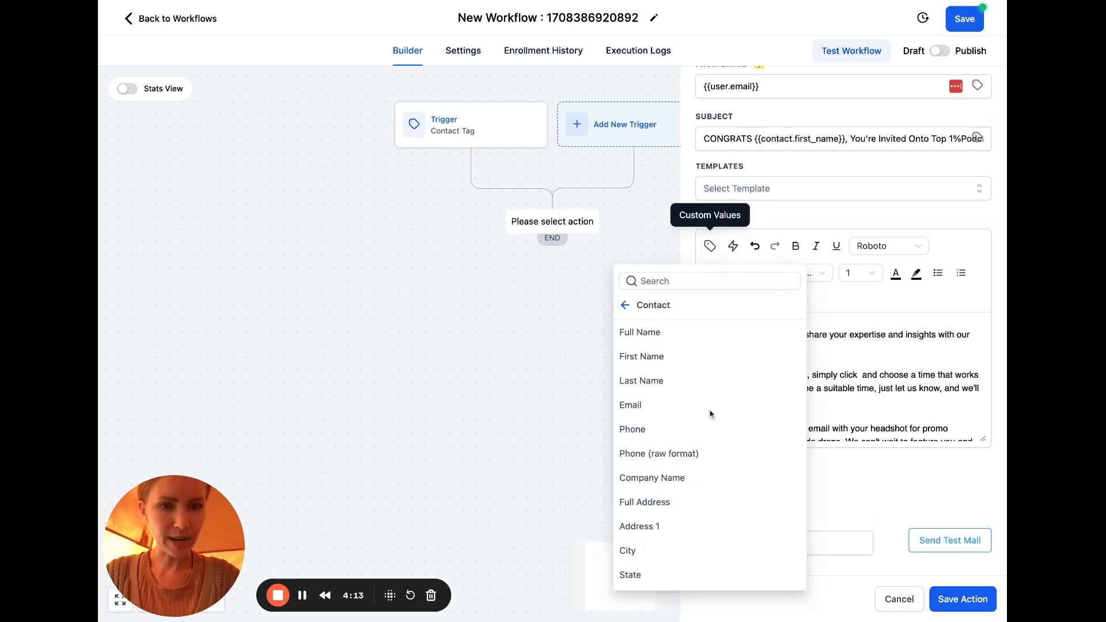
left_click(625, 304)
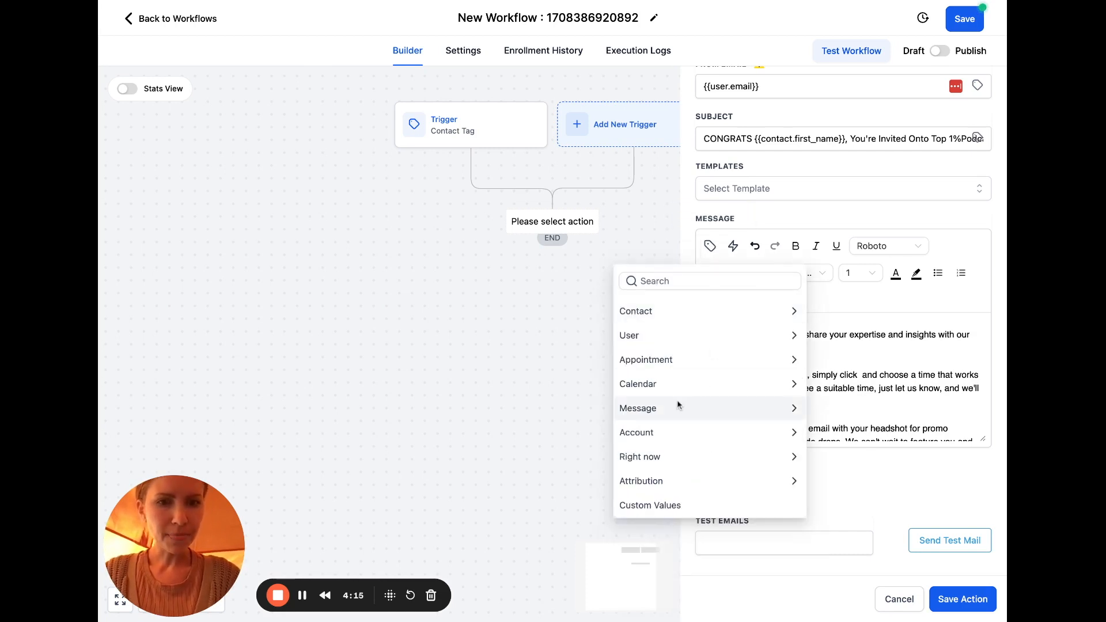
left_click(787, 360)
scroll(789, 363, "down", 5)
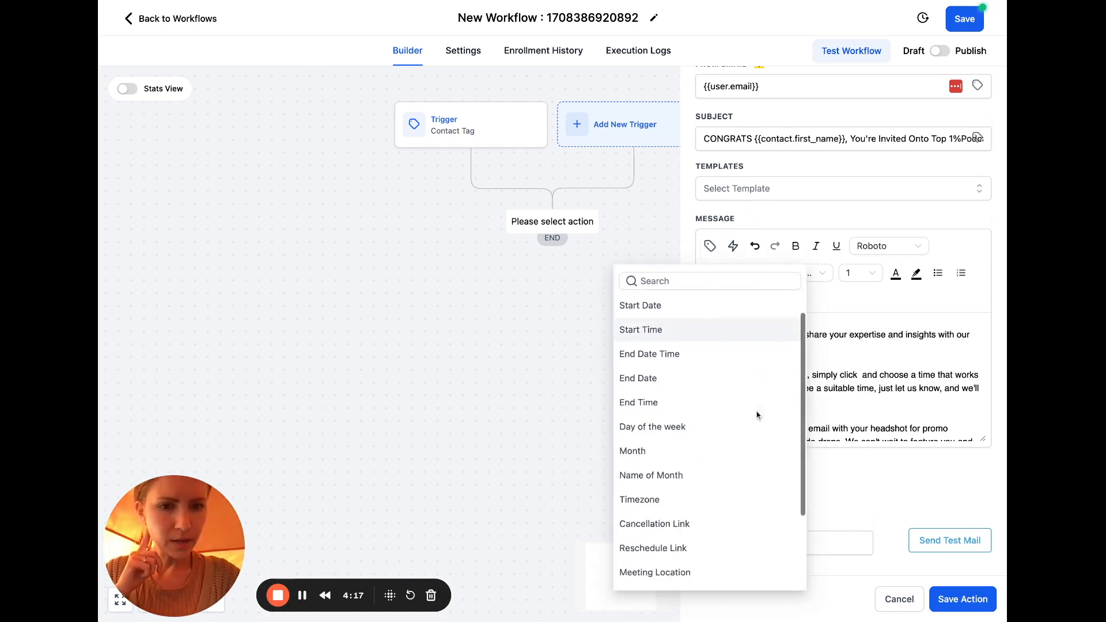
scroll(638, 346, "up", 5)
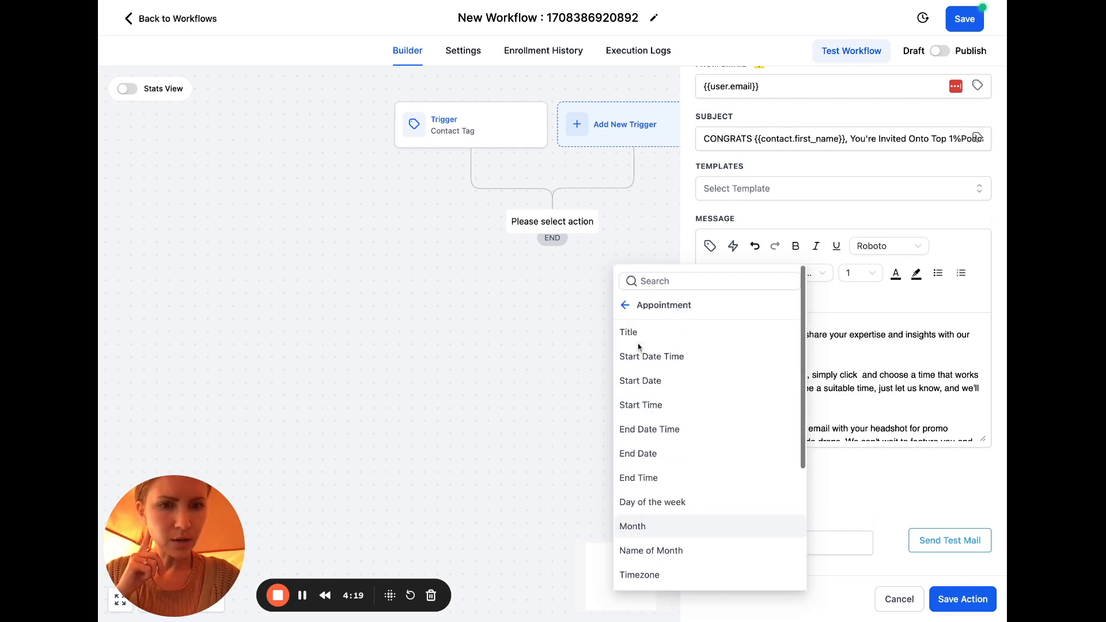
left_click(626, 311)
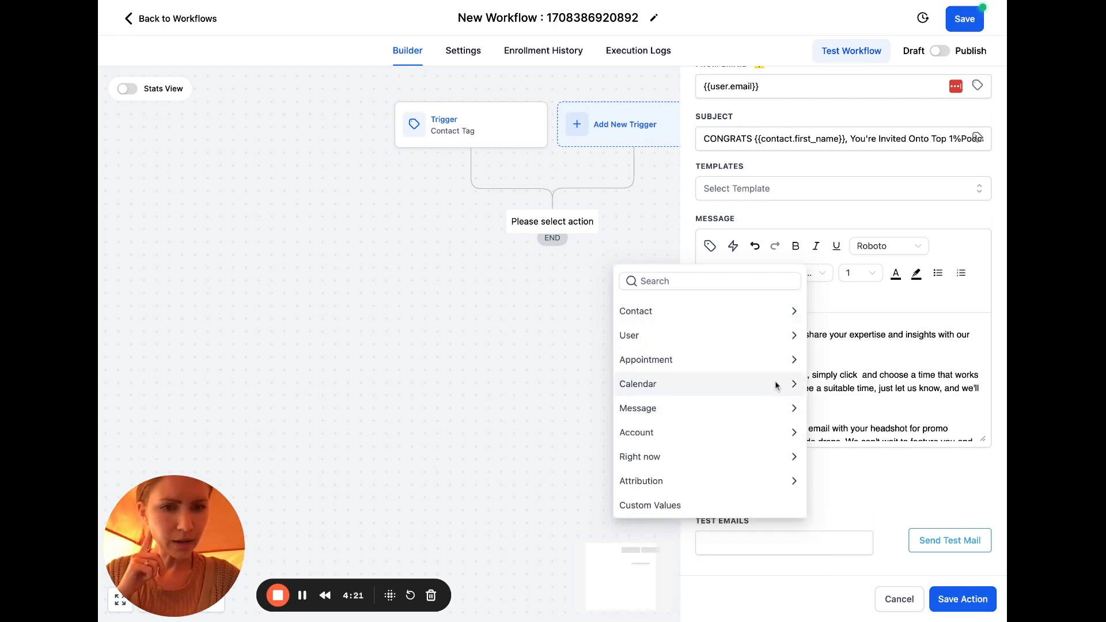
left_click(793, 385)
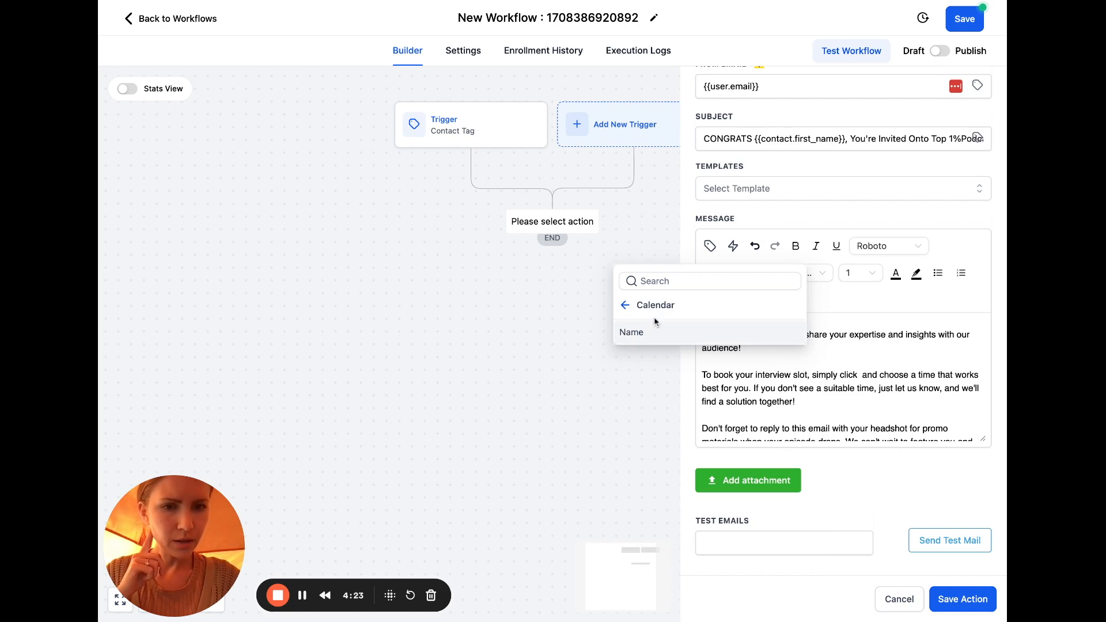
left_click(624, 304)
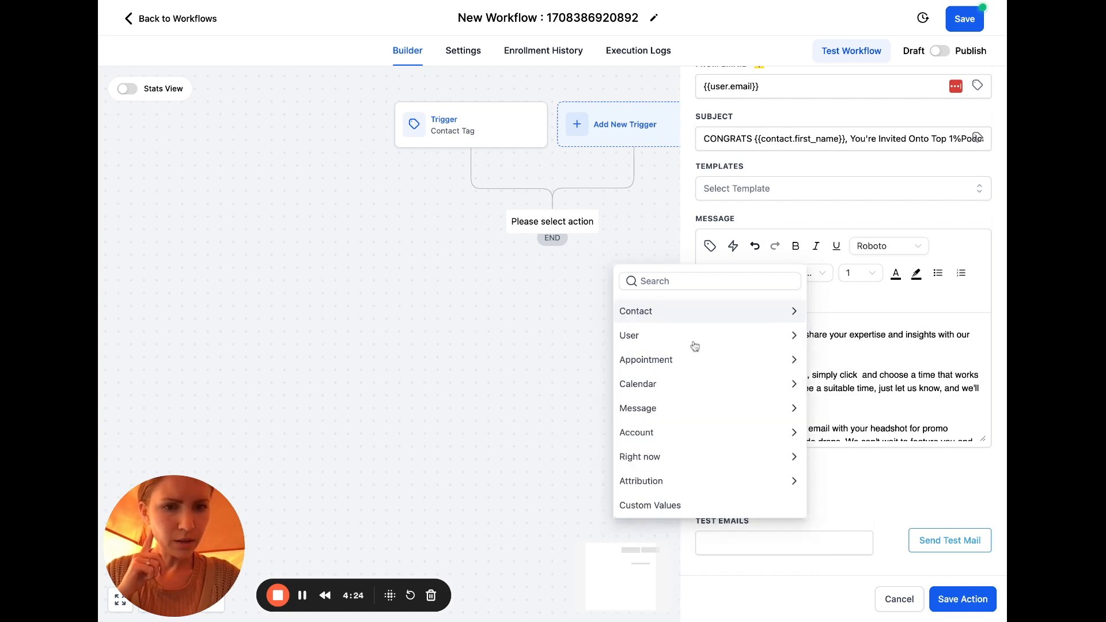
left_click(793, 388)
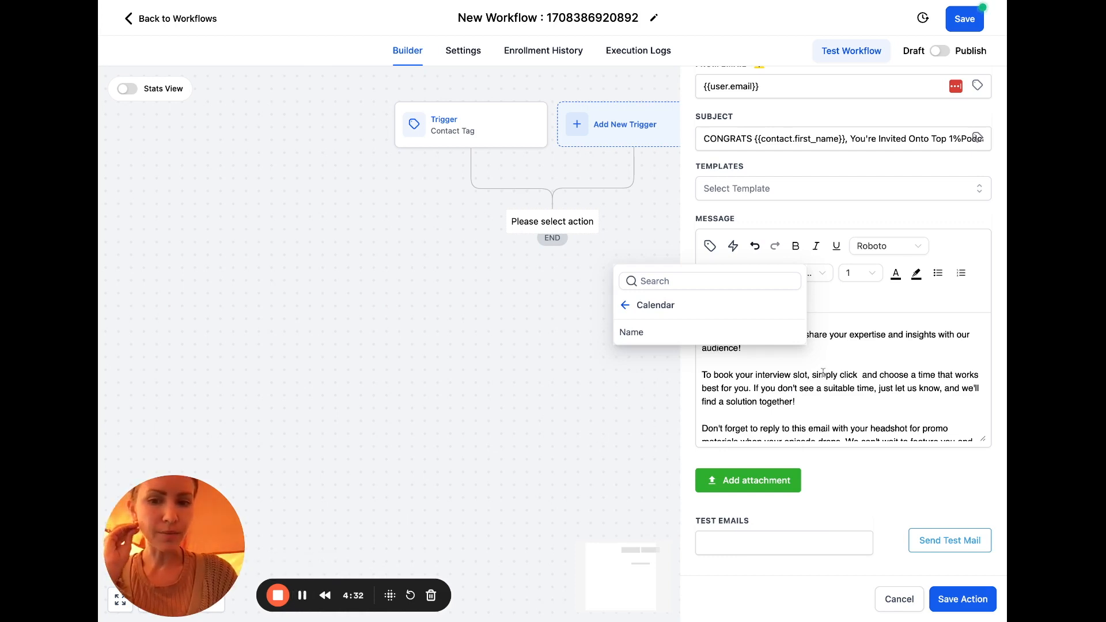
left_click(913, 393)
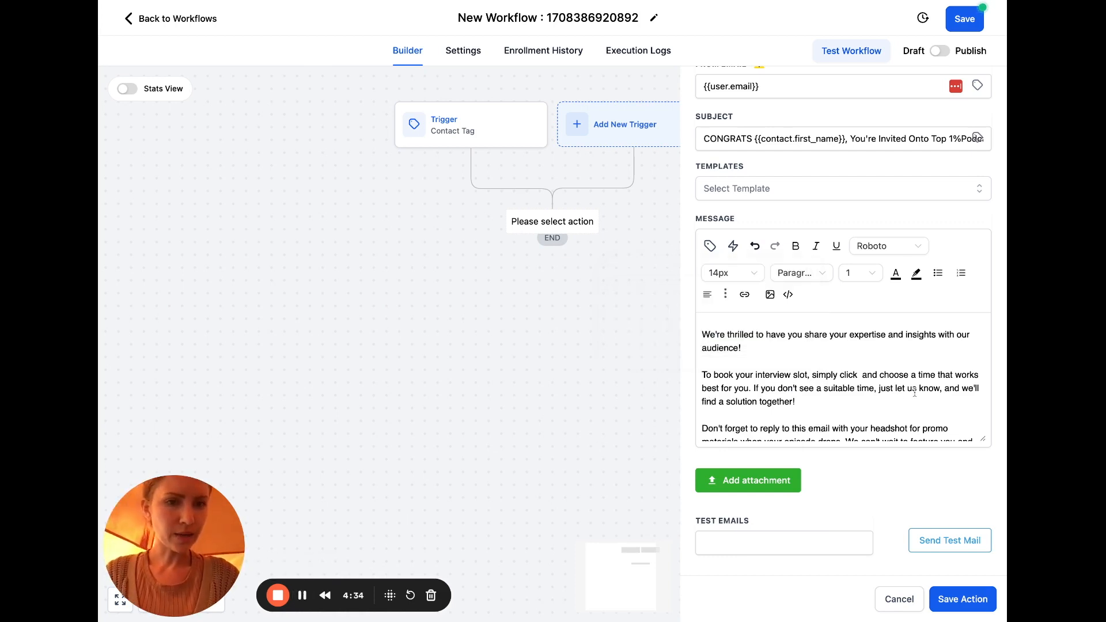
Add 'here >> BOOK NOW' after 'simply click' and start 'Choose a time' as a new paragraph
scroll(858, 354, "up", 3)
scroll(858, 354, "down", 4)
scroll(858, 354, "down", 1)
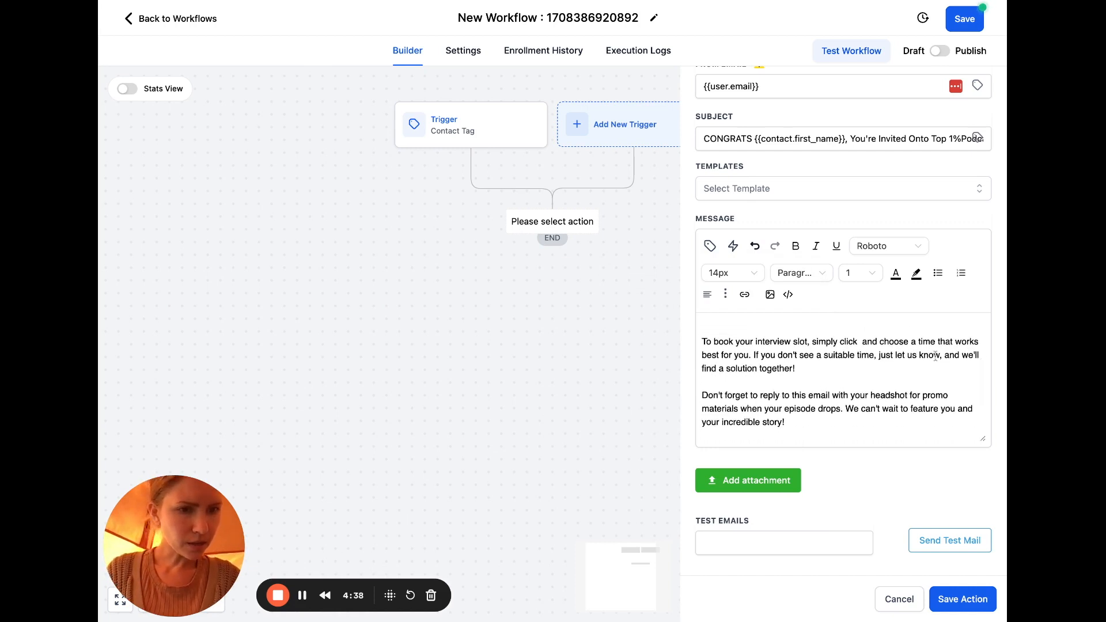
left_click(860, 342)
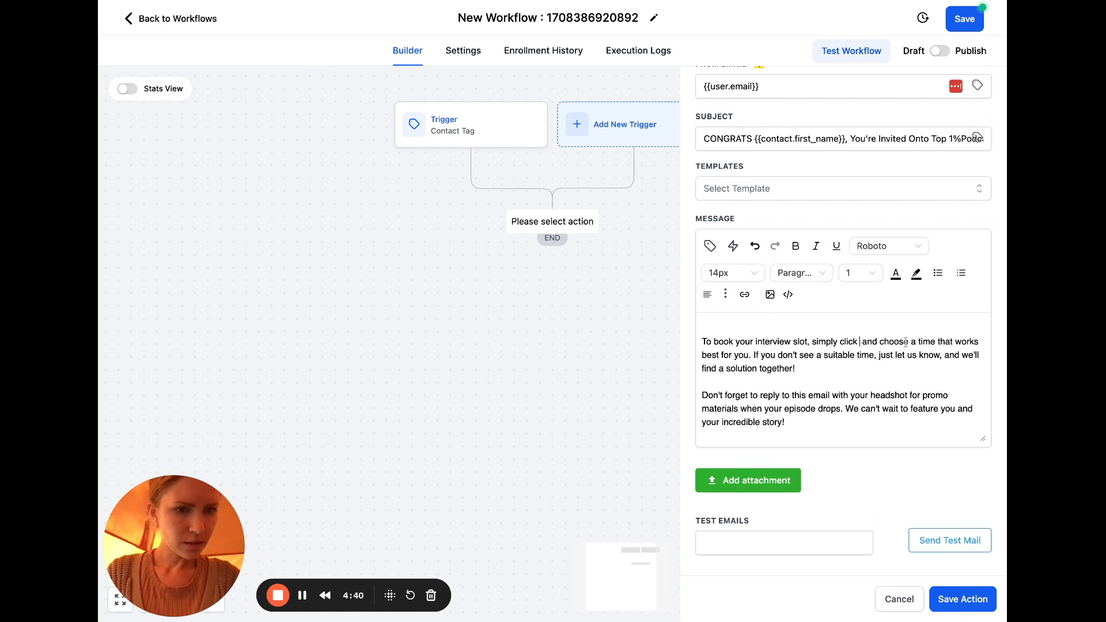
type("here >>")
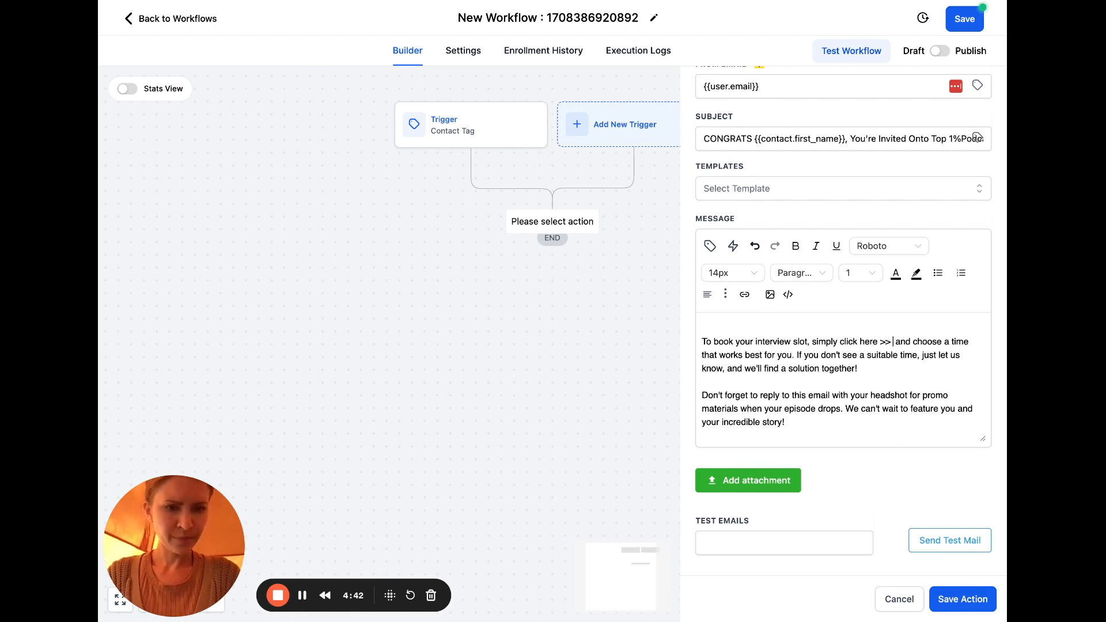
type("https://api.leadconnectorhq.com/widget/bookings/awppodcast")
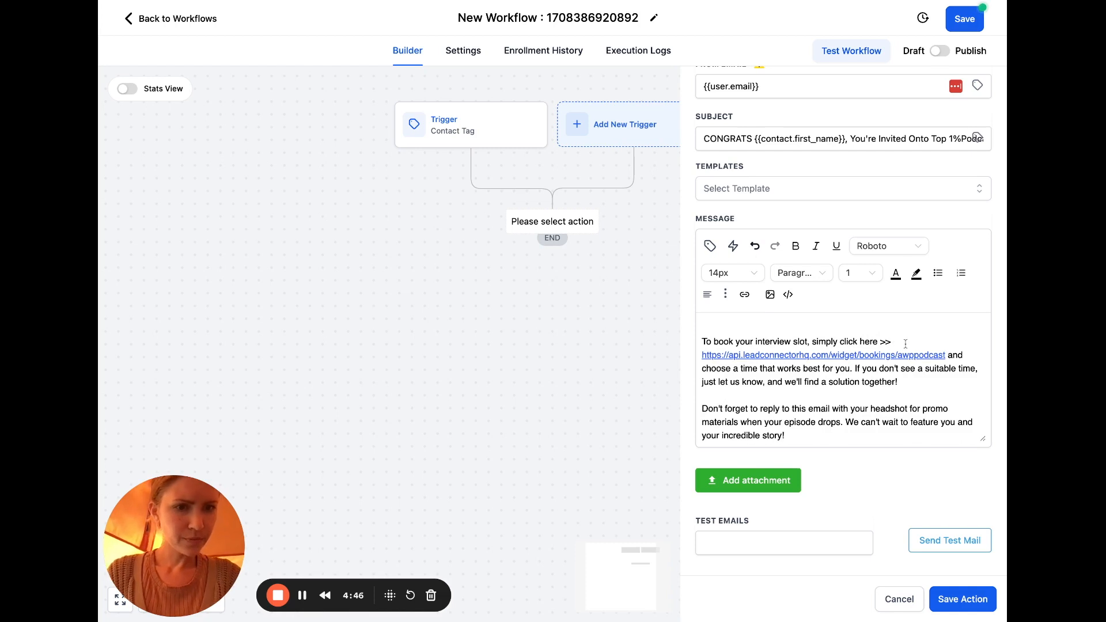
type("BOOKYOURINT")
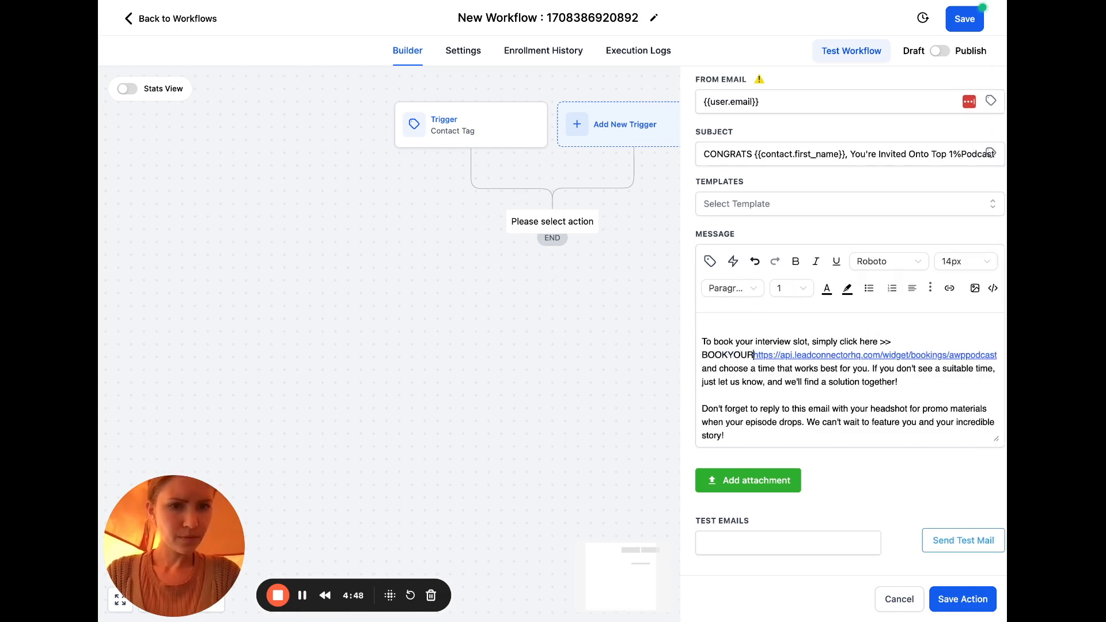
key("BackSpace")
key("BackSpace")
key("BackSpace")
key("BackSpace")
key("BackSpace")
key("BackSpace")
key("BackSpace")
type("NOW")
left_click_drag(973, 356, 724, 357)
key("ctrl+c")
key("BackSpace")
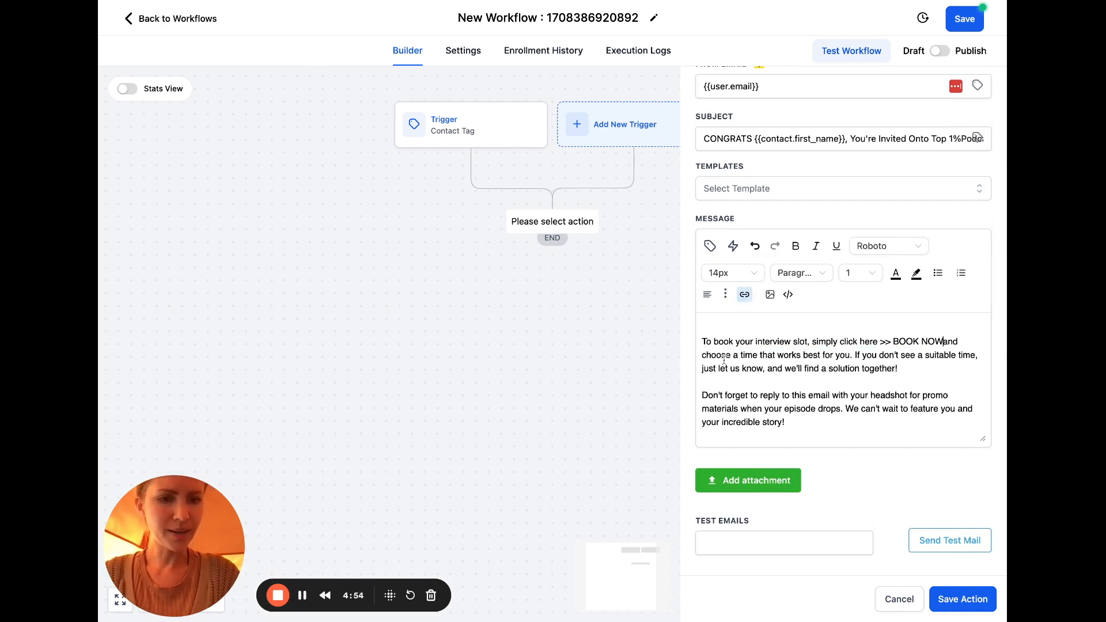
key("Return")
key("Return")
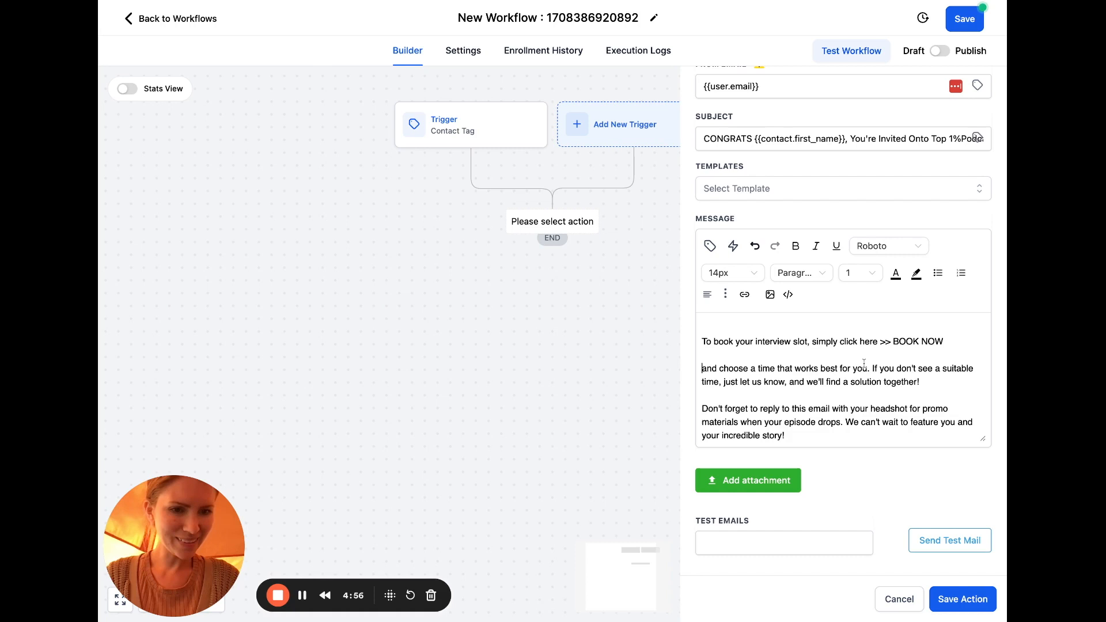
left_click_drag(724, 368, 691, 373)
type("C")
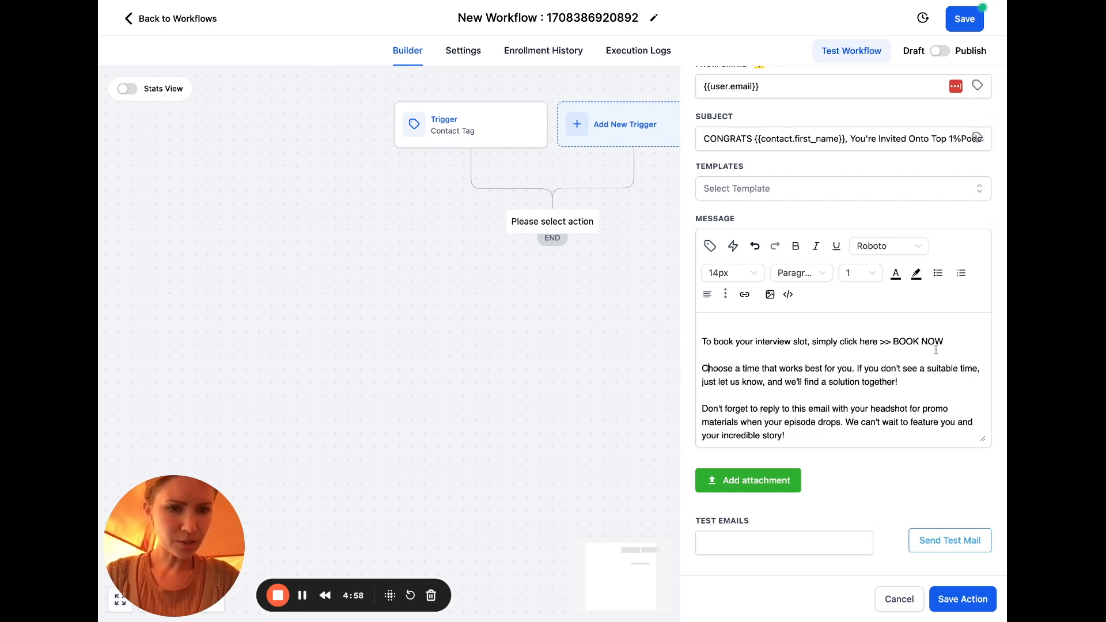
Link BOOK NOW to the booking page URL
key("shift+Left")
key("shift+Left")
key("shift+Left")
key("shift+Left")
key("shift+Left")
key("shift+Left")
key("shift+Left")
key("shift+Left")
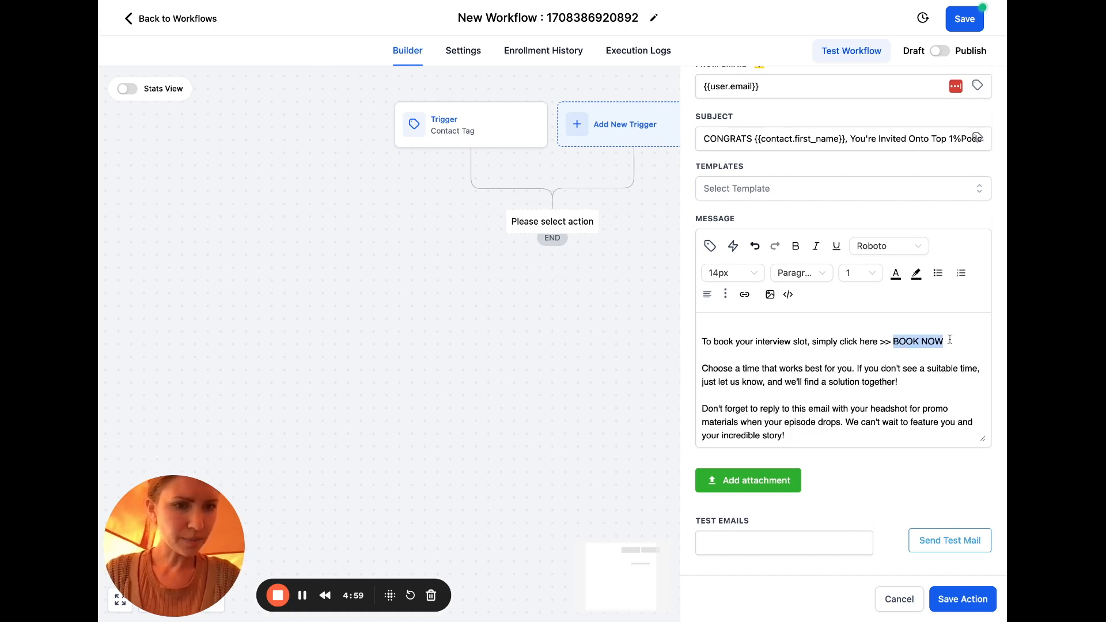
left_click(745, 294)
left_click(603, 289)
key("ctrl+v")
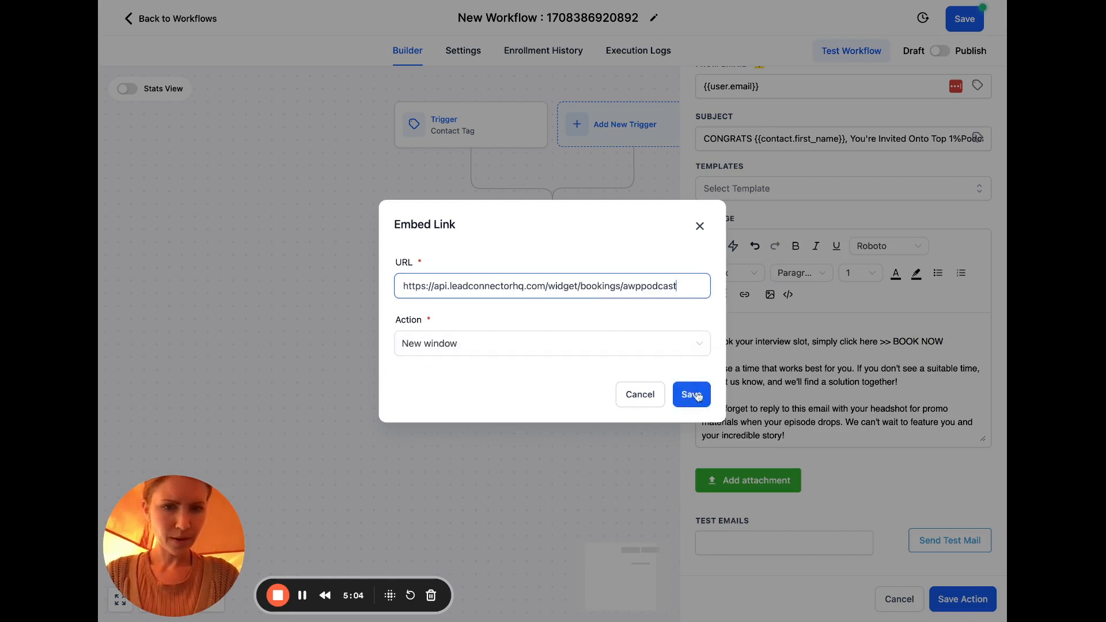
left_click(692, 394)
left_click(909, 379)
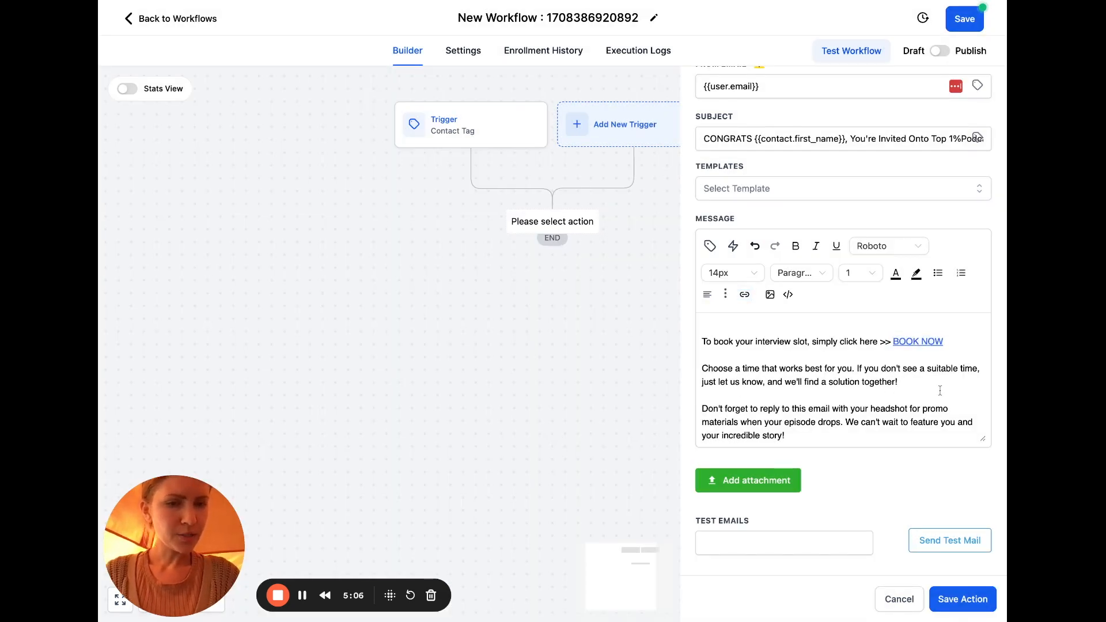
scroll(940, 390, "down", 2)
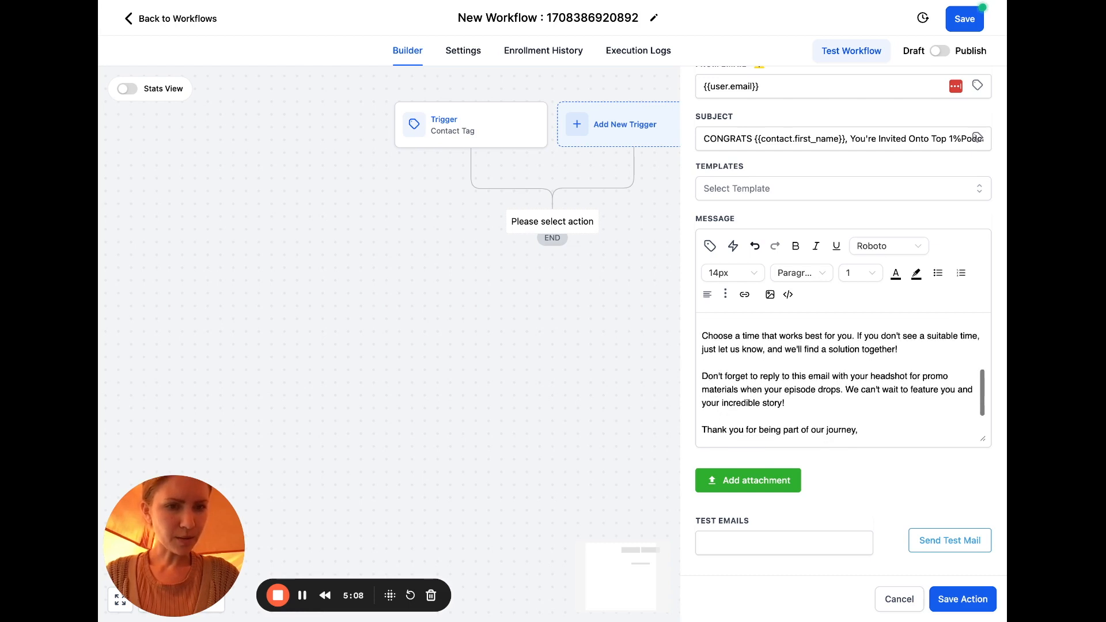
Add the line 'Here the link to book again >> HERE' with HERE linked to the booking page
left_click(796, 386)
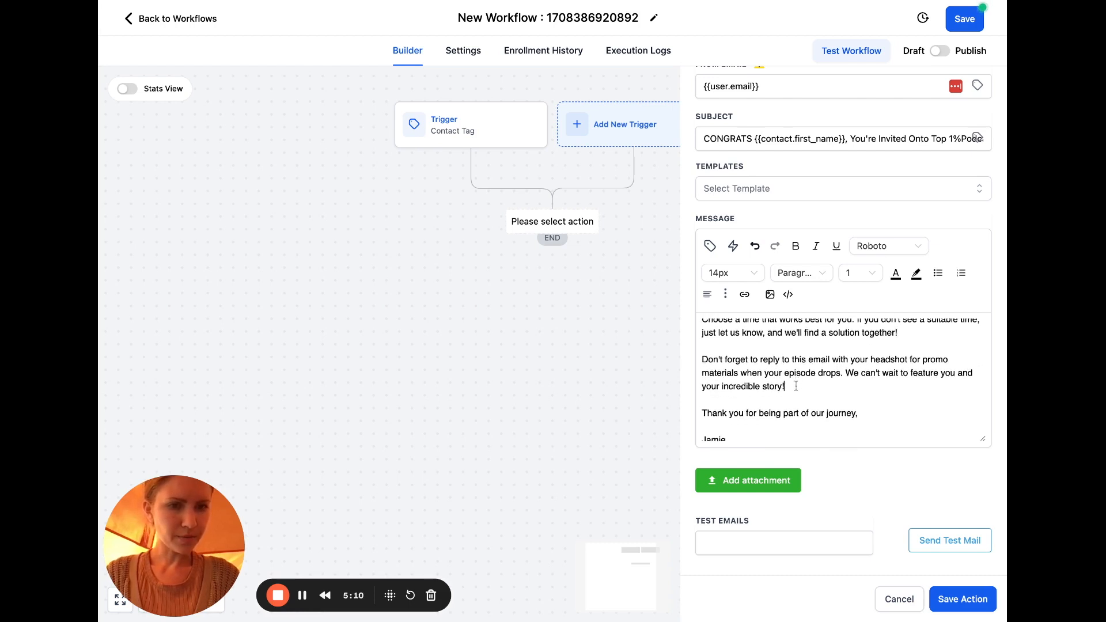
key("Return")
key("Return")
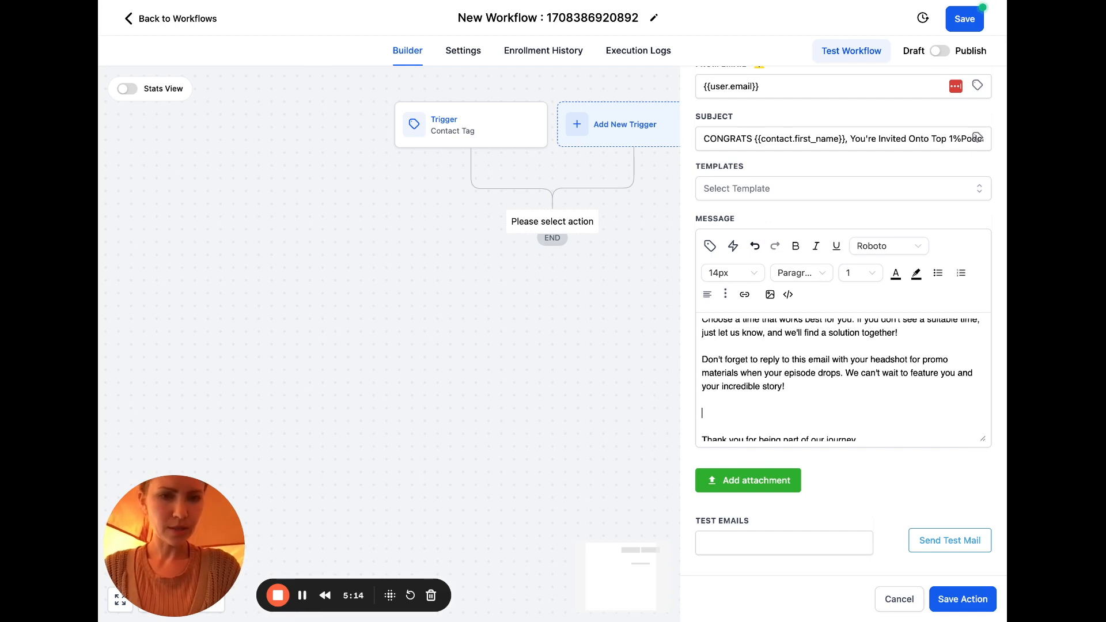
type("Here ")
type("the link to book aga")
type("in ?")
type(">>HERE")
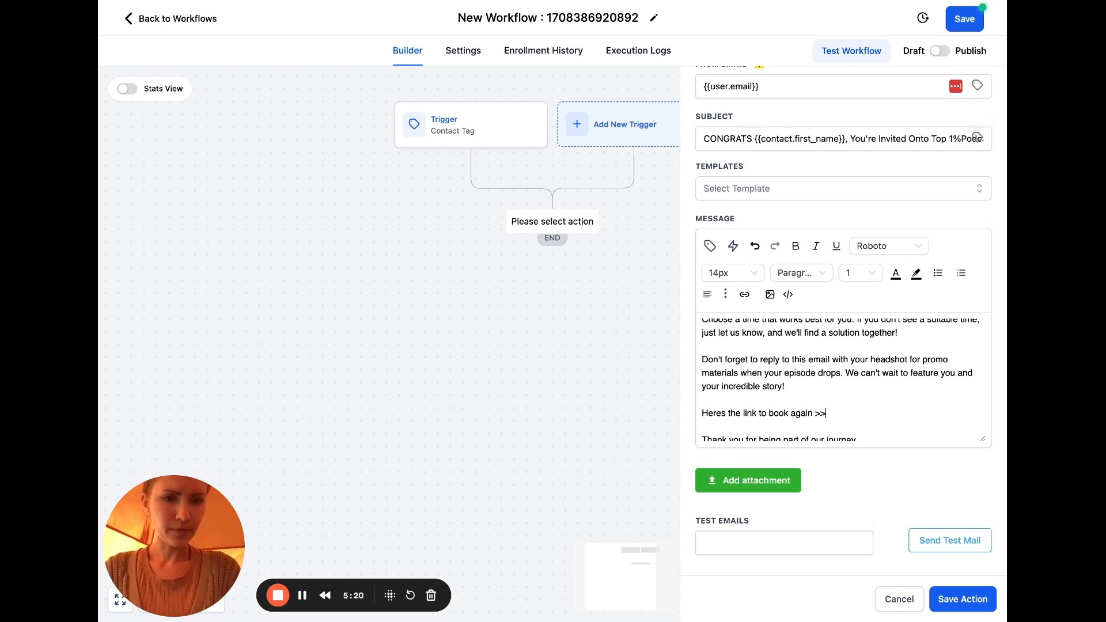
key("BackSpace")
key("BackSpace")
key("BackSpace")
type("HERE.")
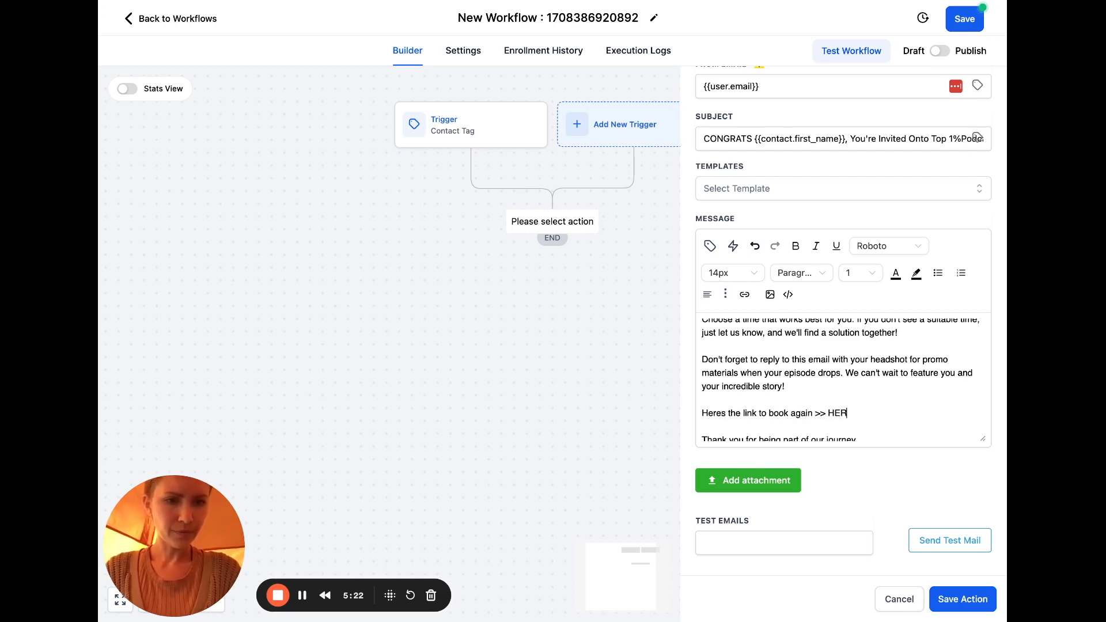
left_click_drag(854, 414, 828, 414)
left_click(746, 294)
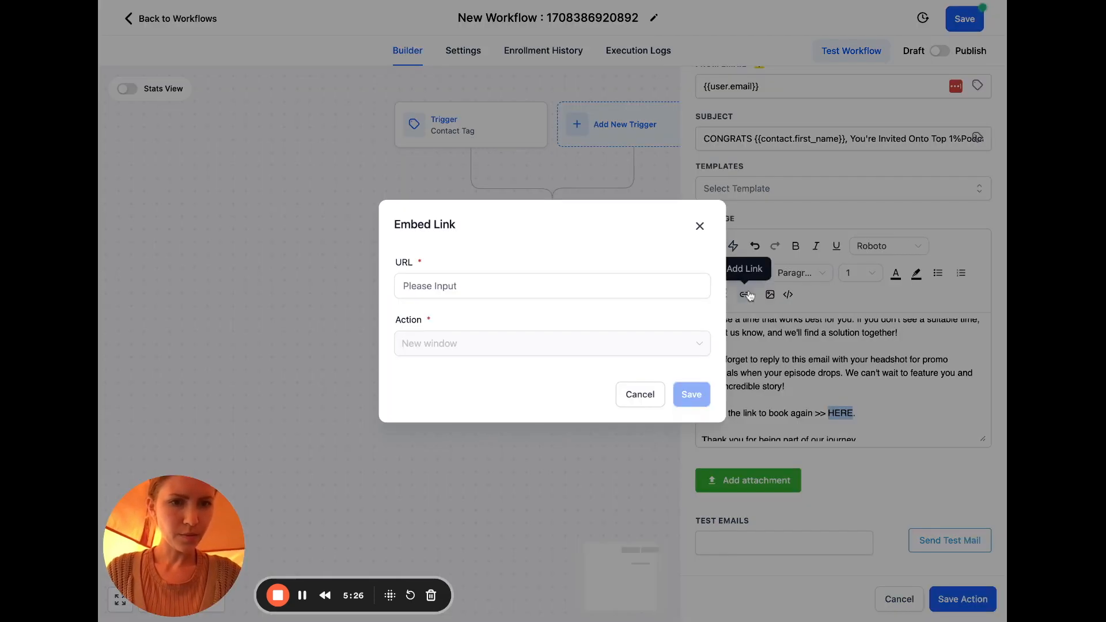
left_click(644, 292)
key("super+v")
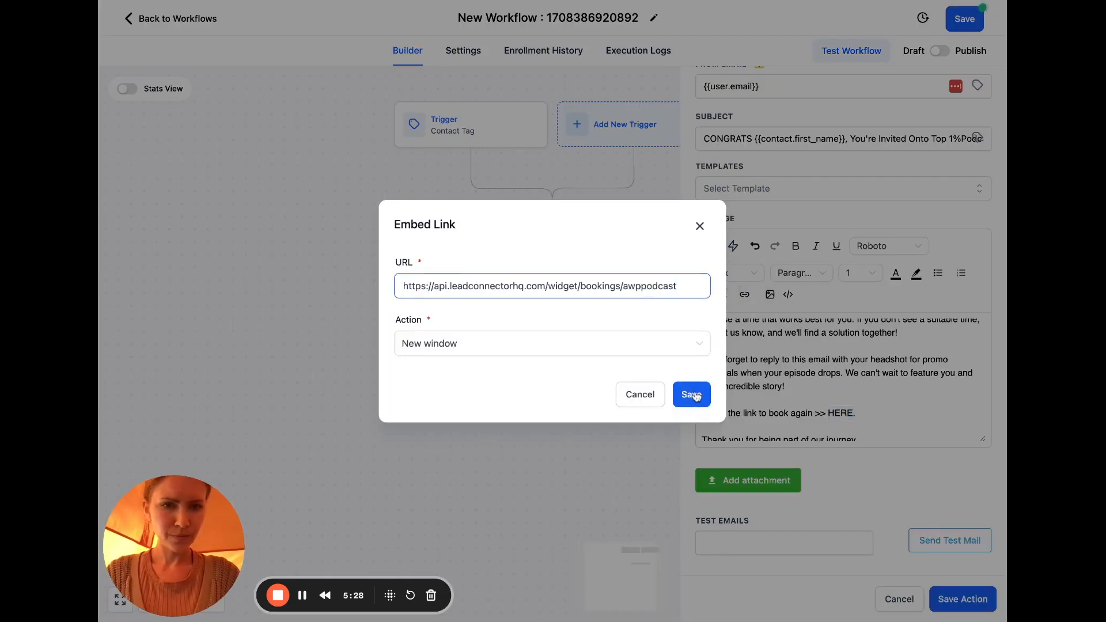
left_click(693, 395)
scroll(930, 413, "down", 3)
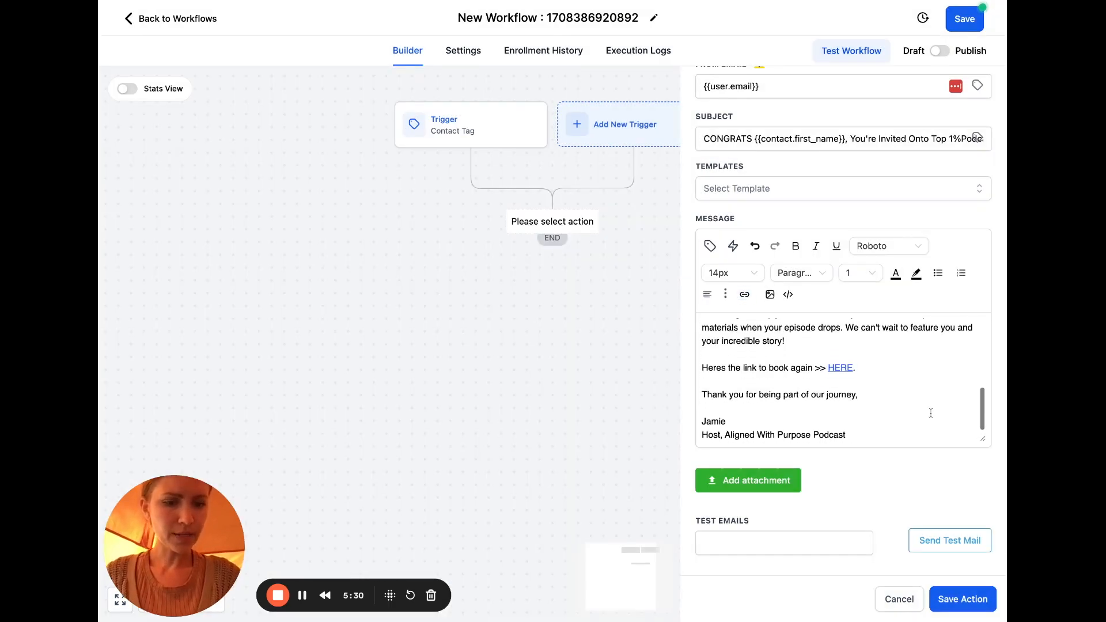
key("BackSpace")
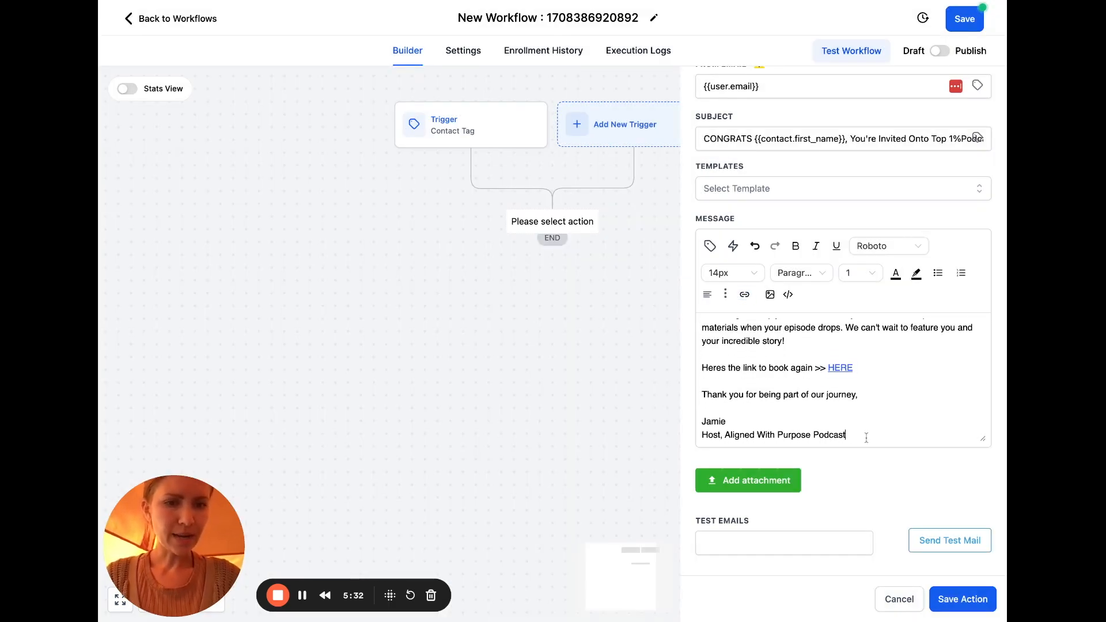
Add a signature line 'Website' linked to the host's podcast web page
key("Return")
type("www.jamiekullman.com/podcast")
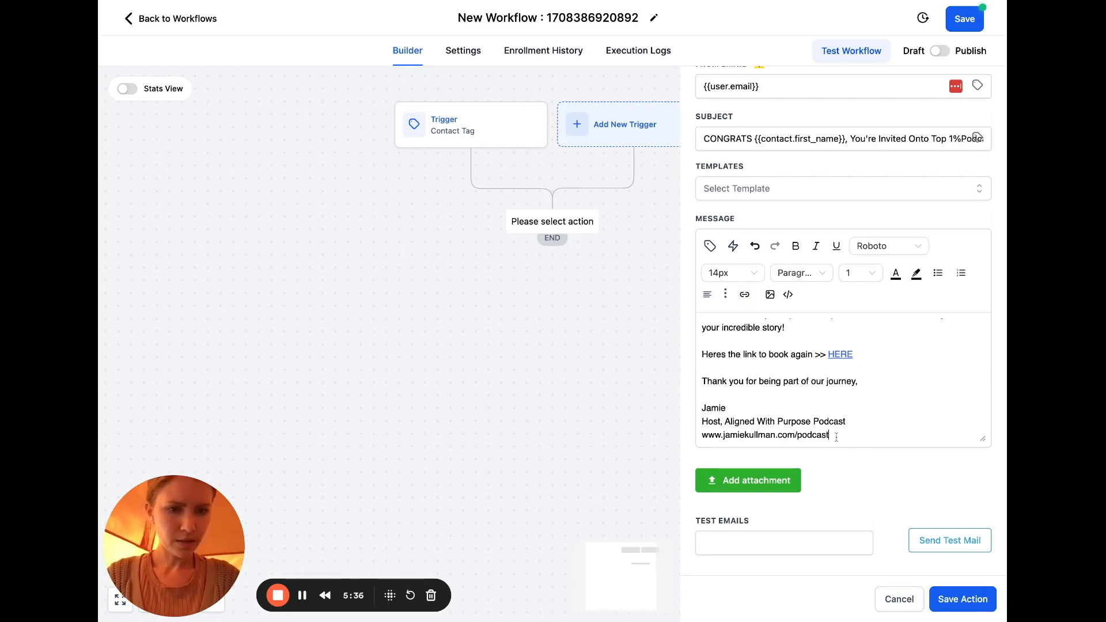
left_click_drag(707, 436, 836, 437)
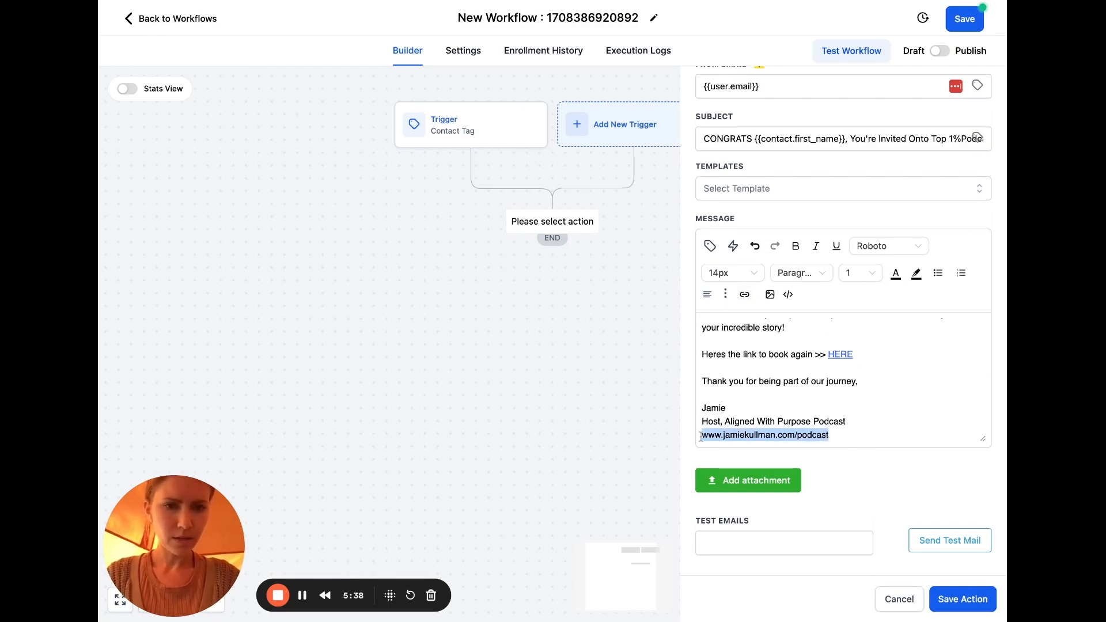
left_click(744, 294)
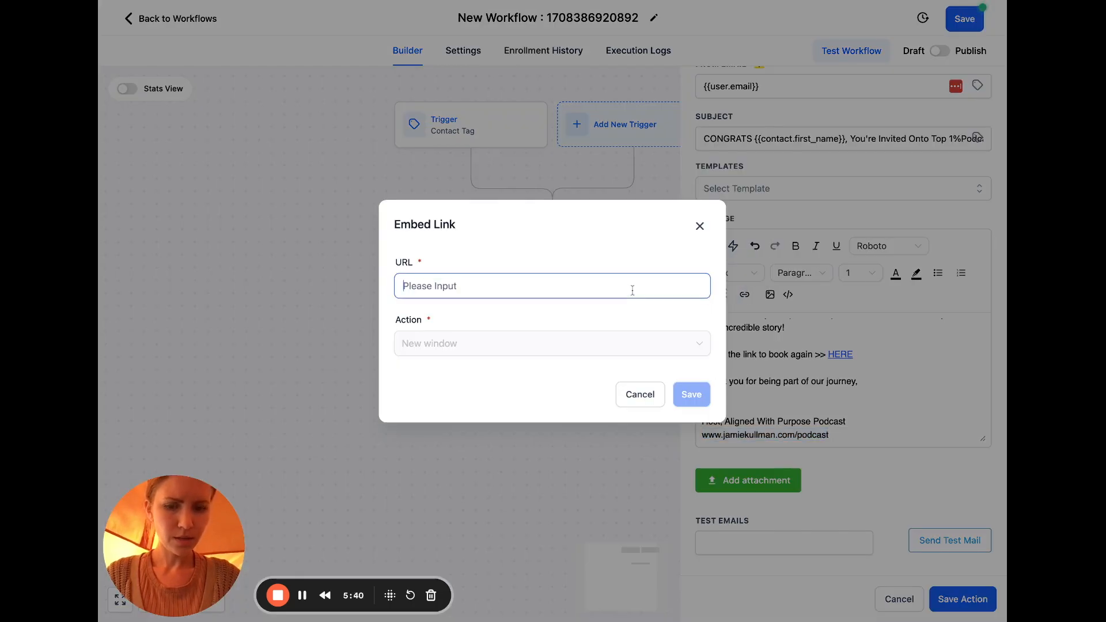
type("www.jamiekullman.com/podcast")
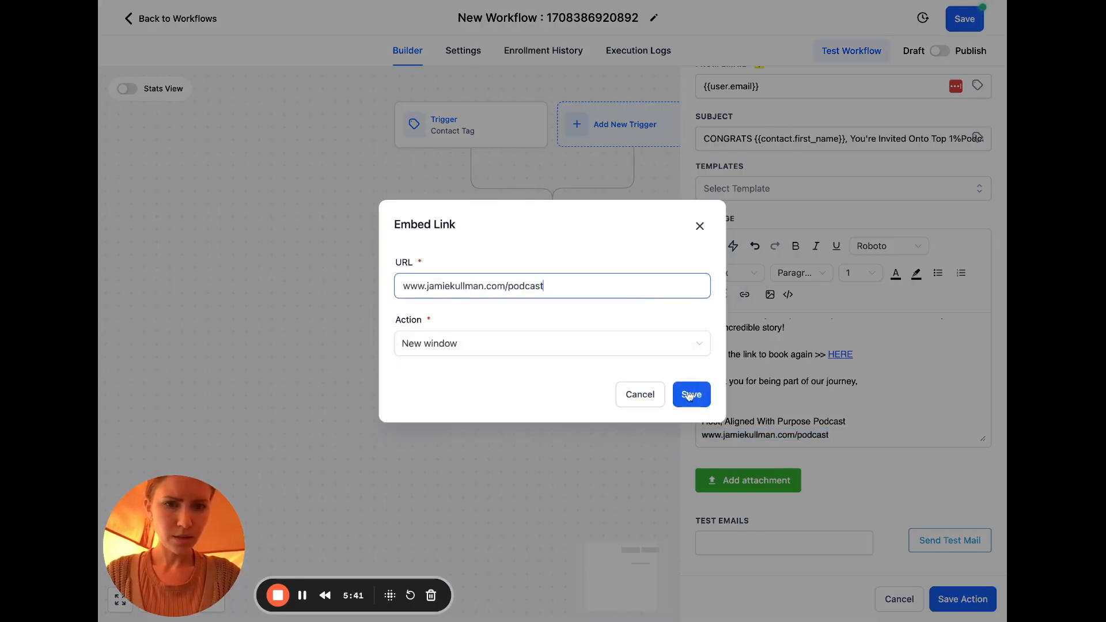
left_click(699, 225)
triple_click(779, 436)
type("Web")
key("BackSpace")
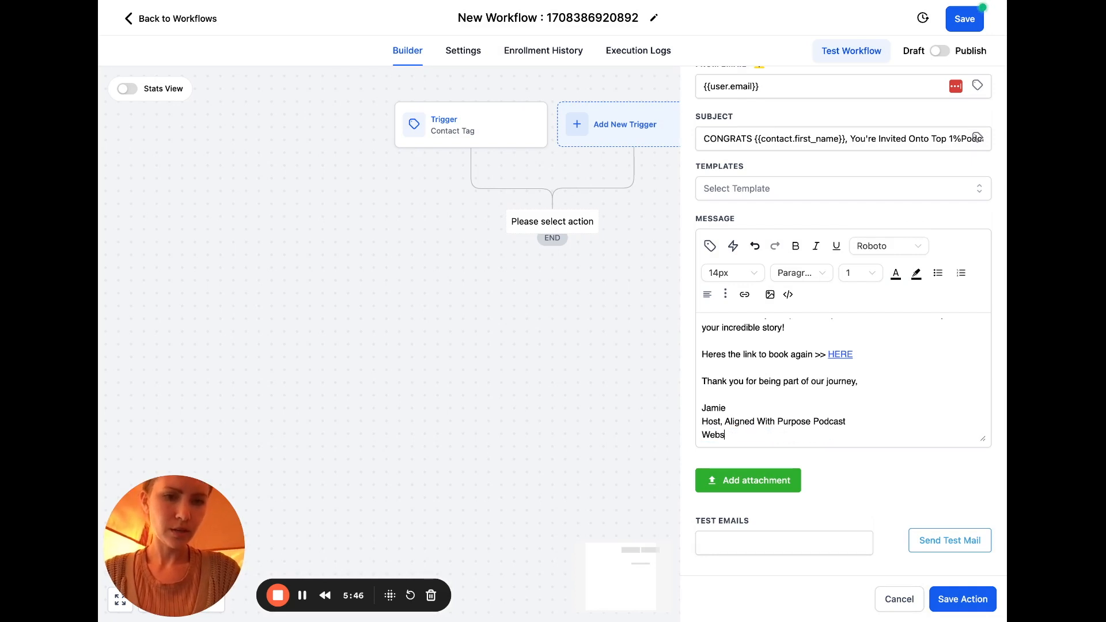
left_click_drag(741, 434, 701, 426)
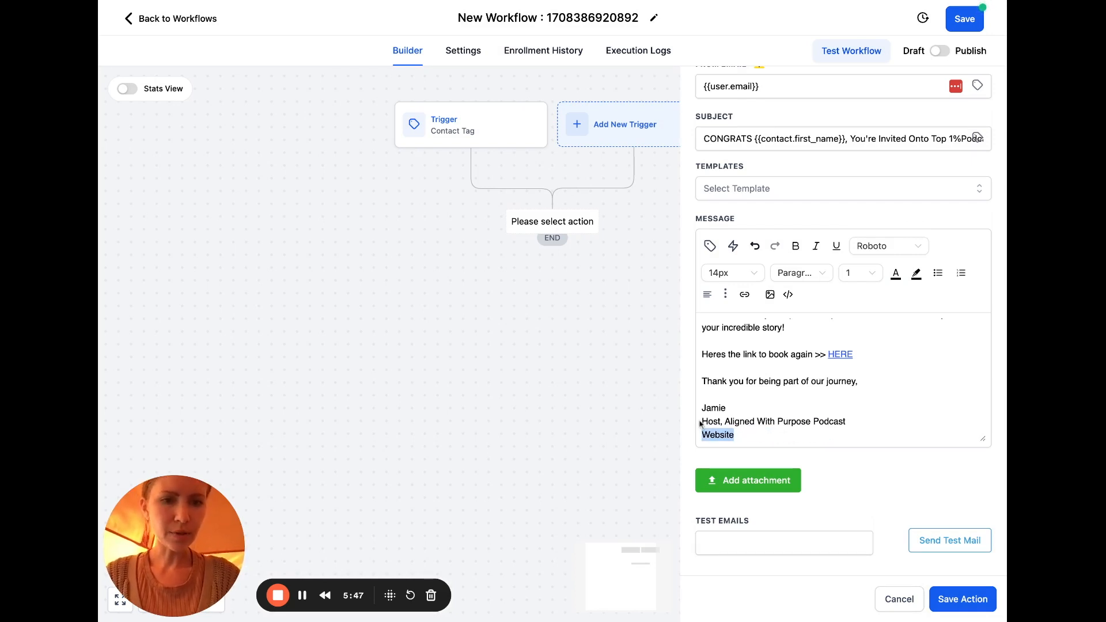
left_click(744, 295)
left_click(611, 287)
type("www.jamiekullman.com/podcast")
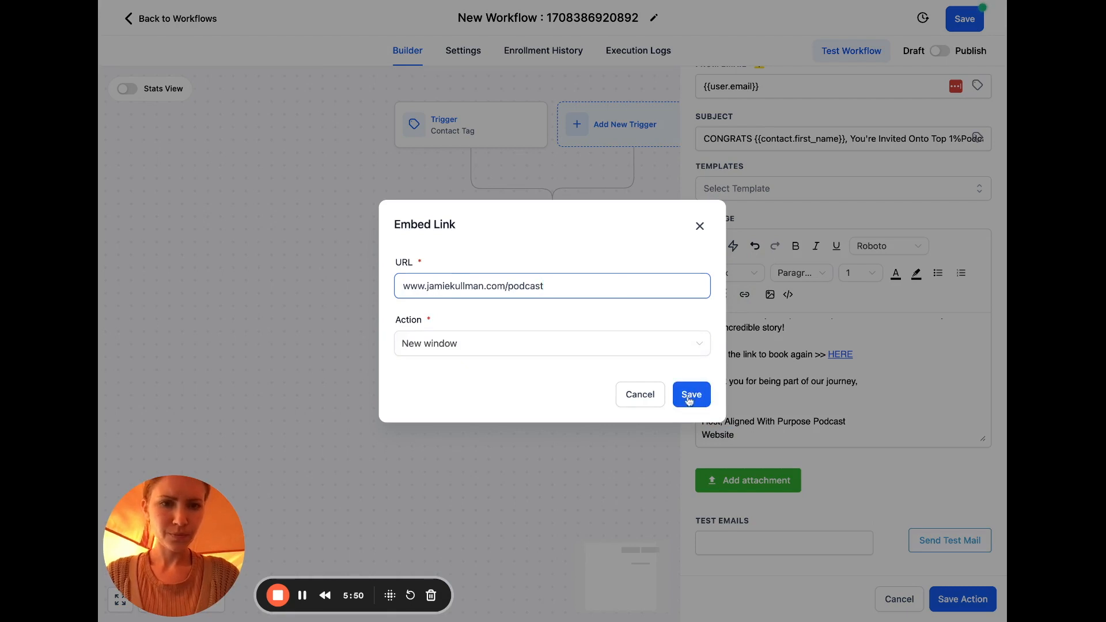
left_click(691, 394)
left_click(863, 416)
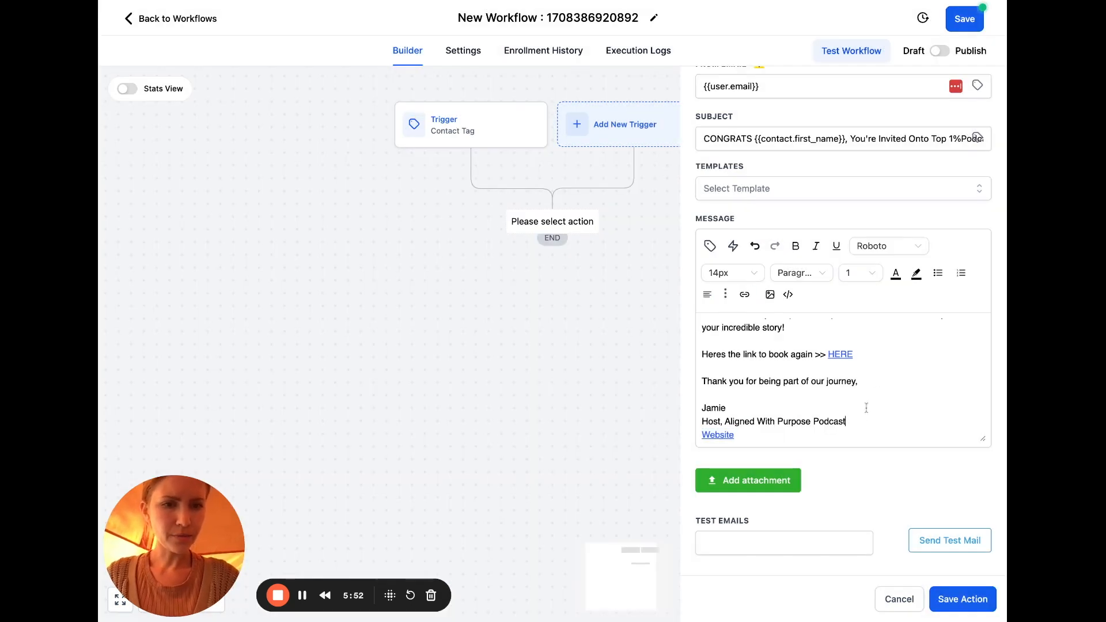
scroll(870, 403, "up", 10)
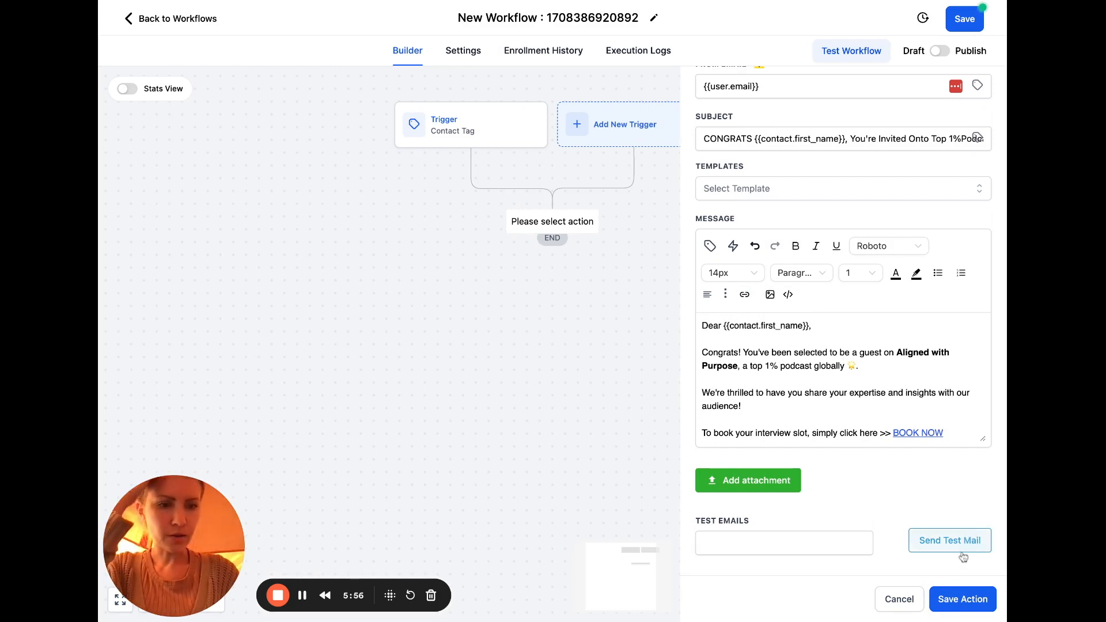
Save the Congrats!! email step and add a Send Internal Notification action after it
left_click(962, 601)
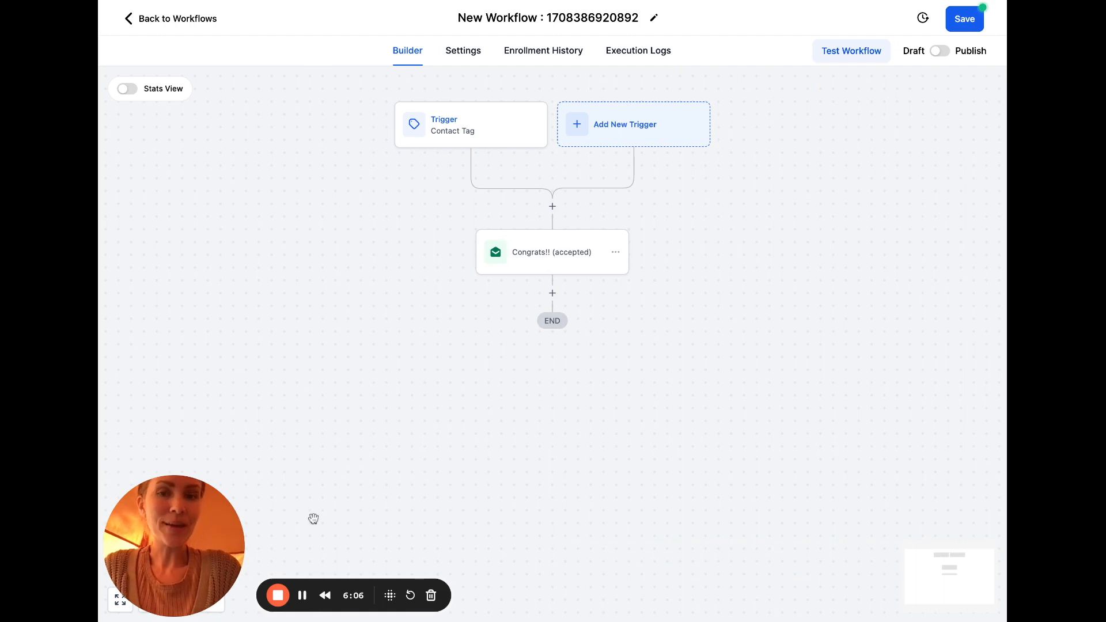
left_click(552, 292)
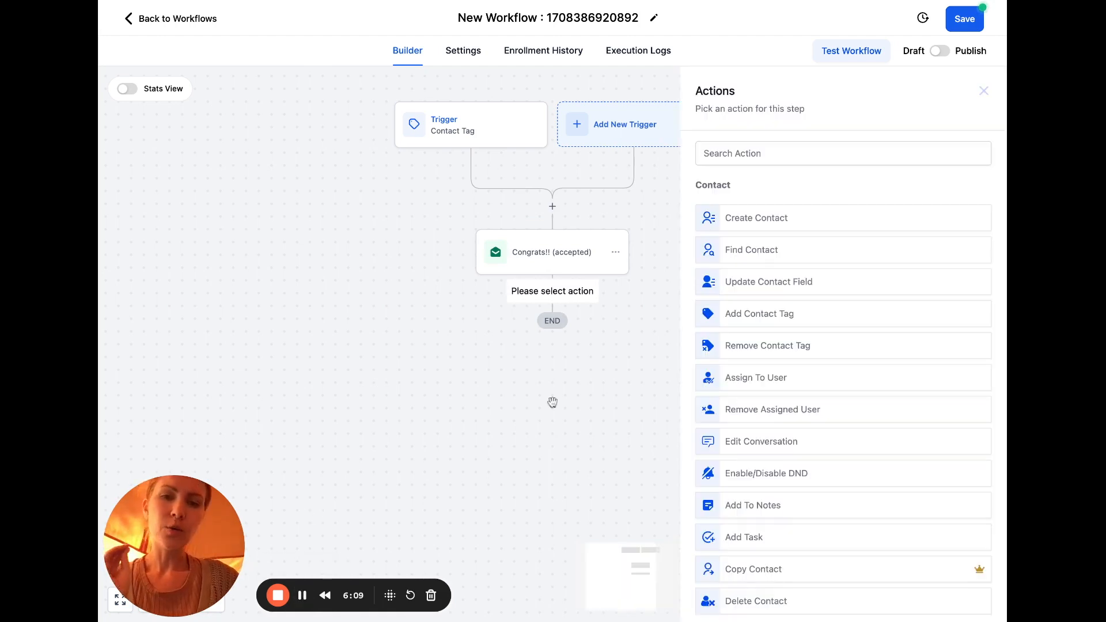
left_click(617, 317)
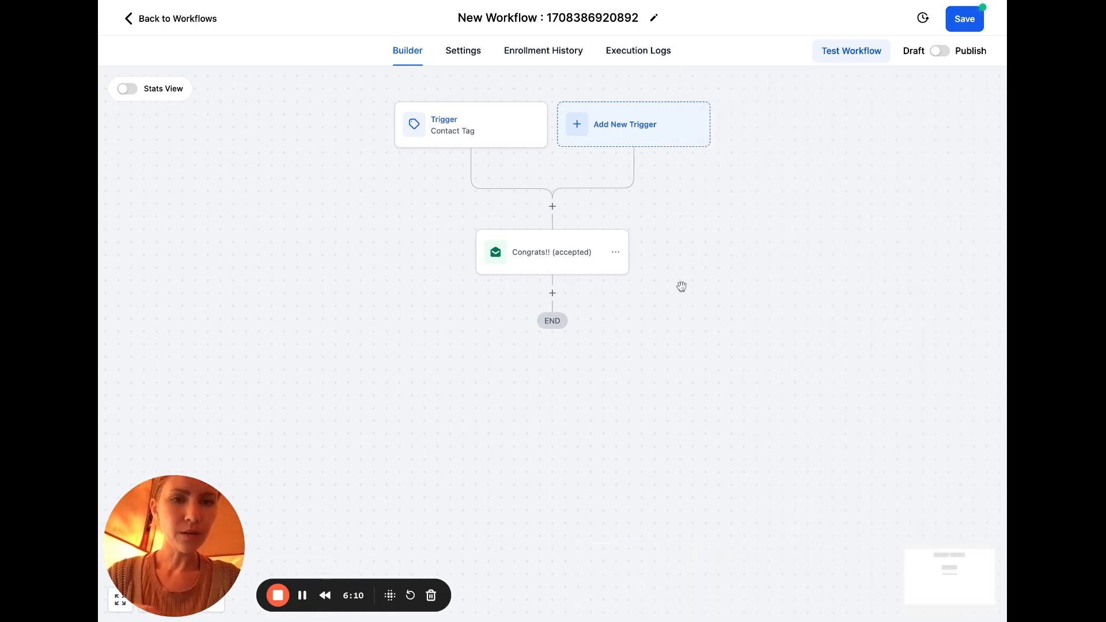
left_click(553, 295)
type("intern")
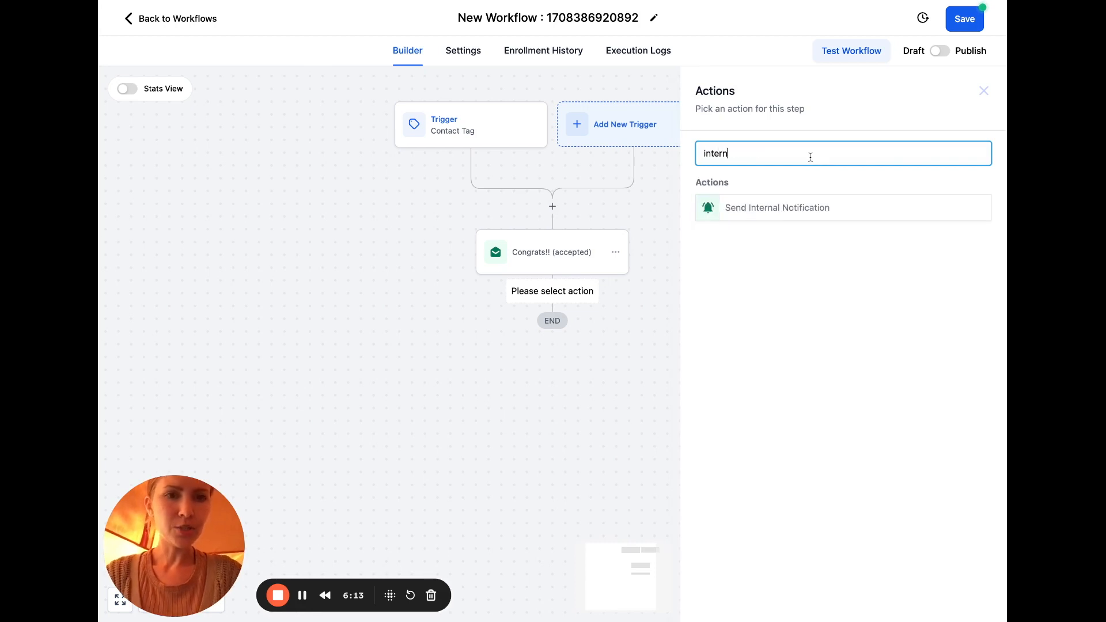
type("et")
double_click(806, 160)
key("BackSpace")
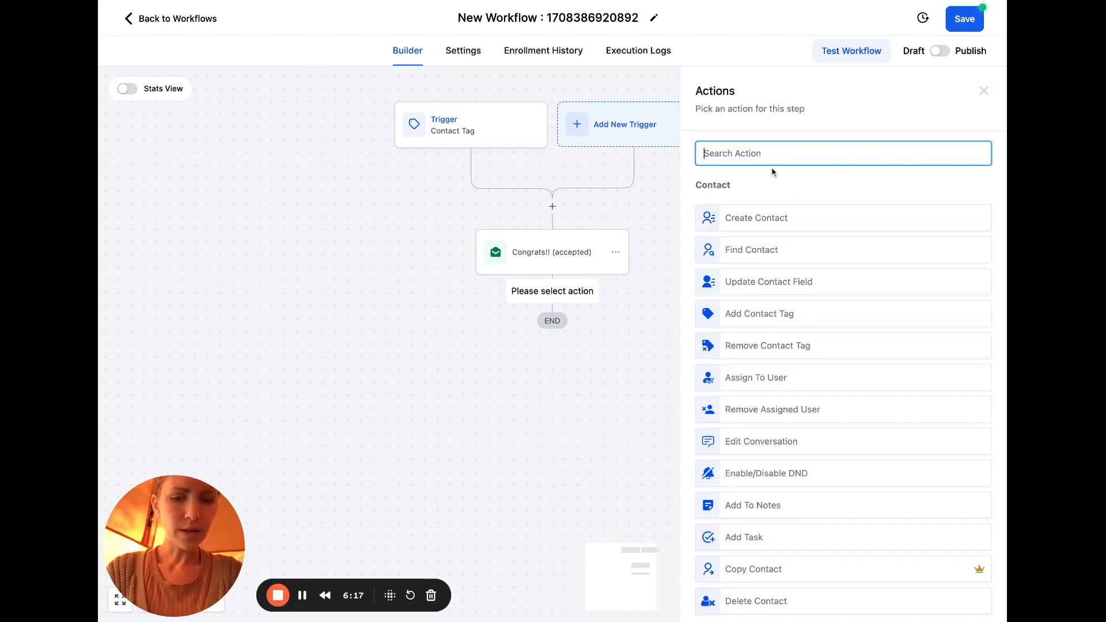
type("int")
left_click(776, 206)
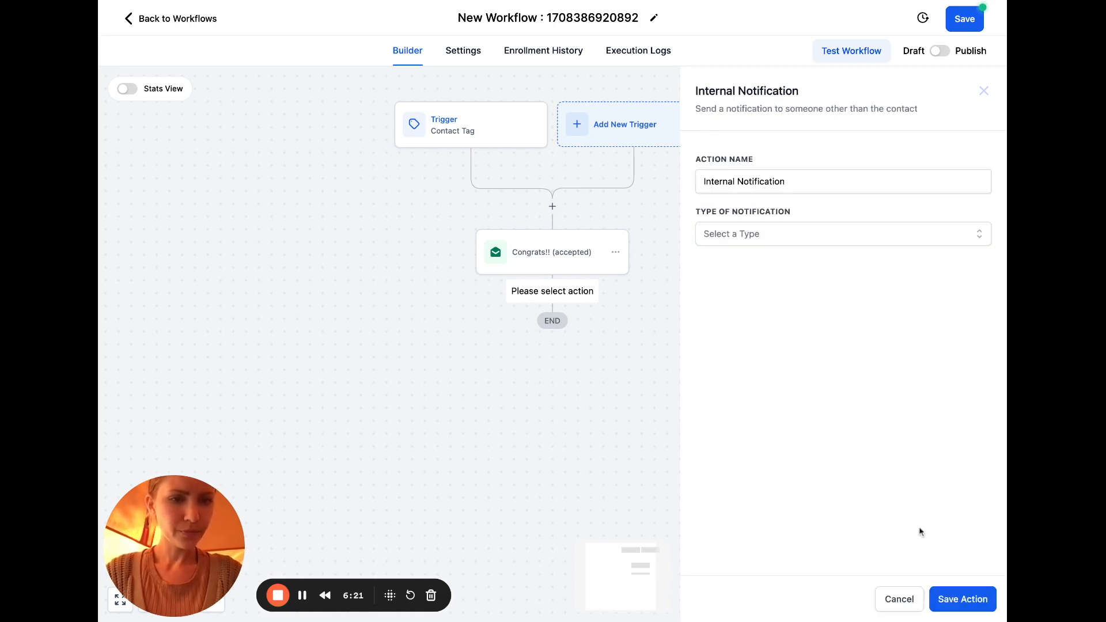
Make the notification an Email with the To User Type set to Particular User
left_click(779, 241)
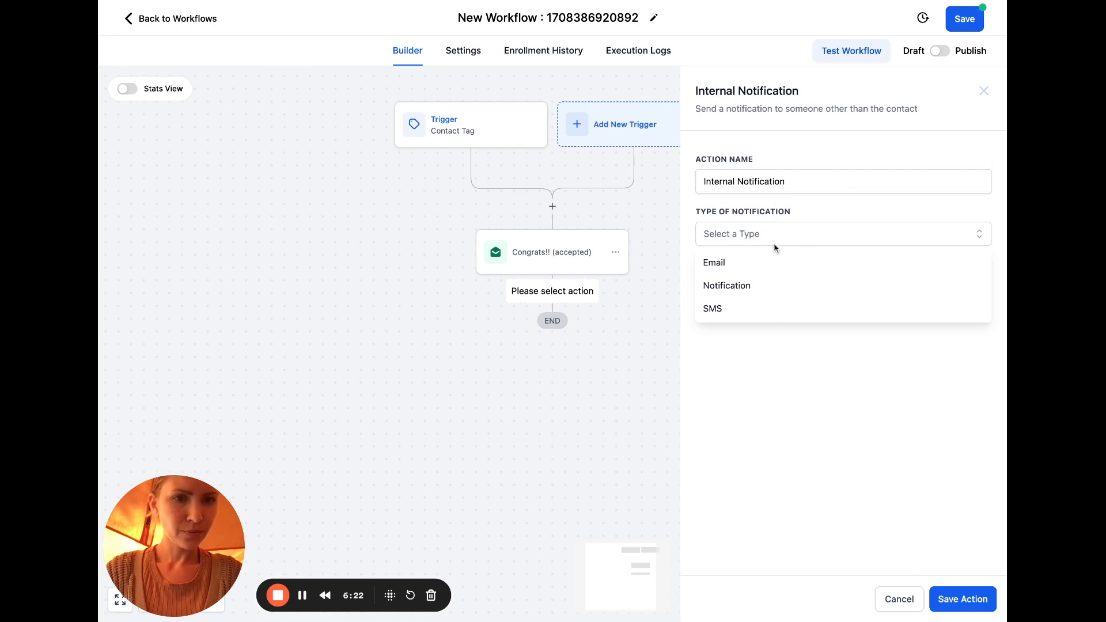
left_click(733, 268)
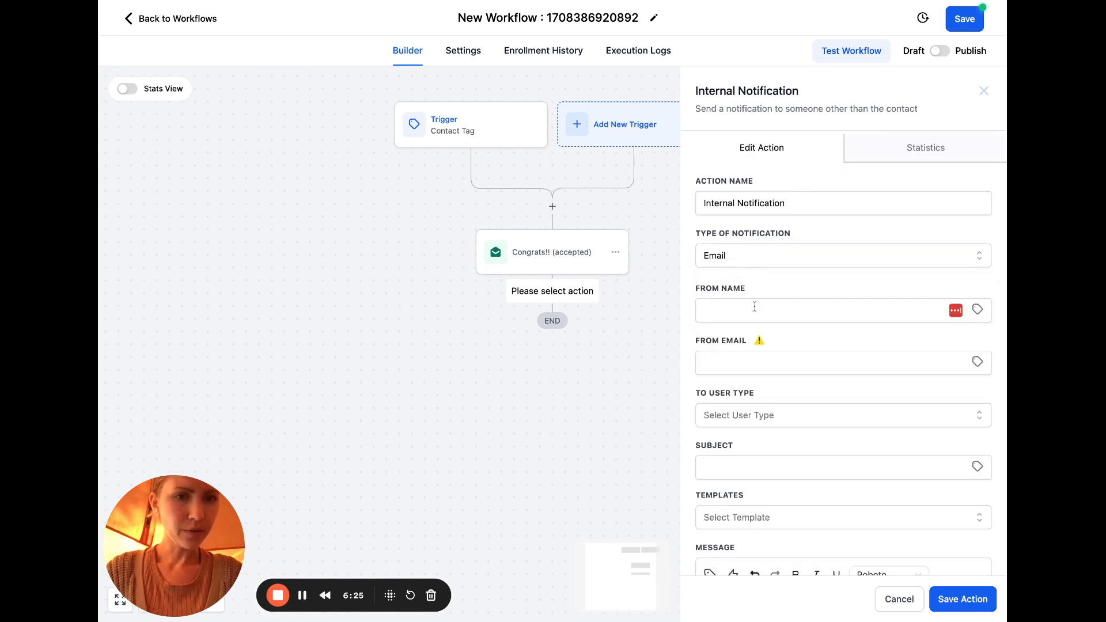
scroll(755, 307, "down", 1)
scroll(756, 313, "down", 2)
left_click(801, 339)
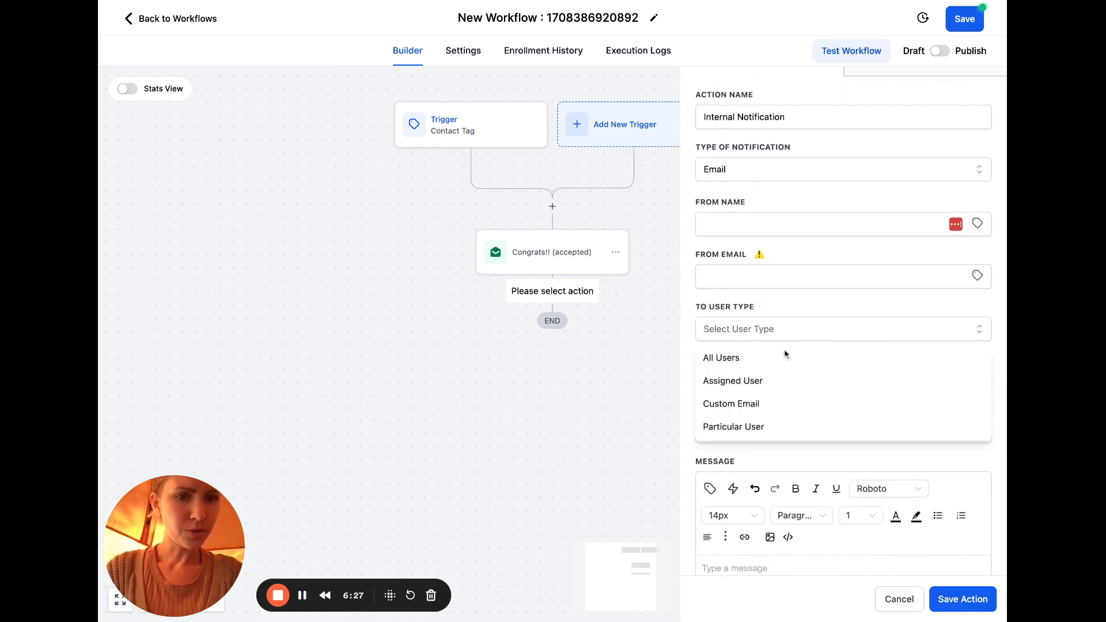
left_click(756, 386)
left_click(781, 337)
left_click(753, 428)
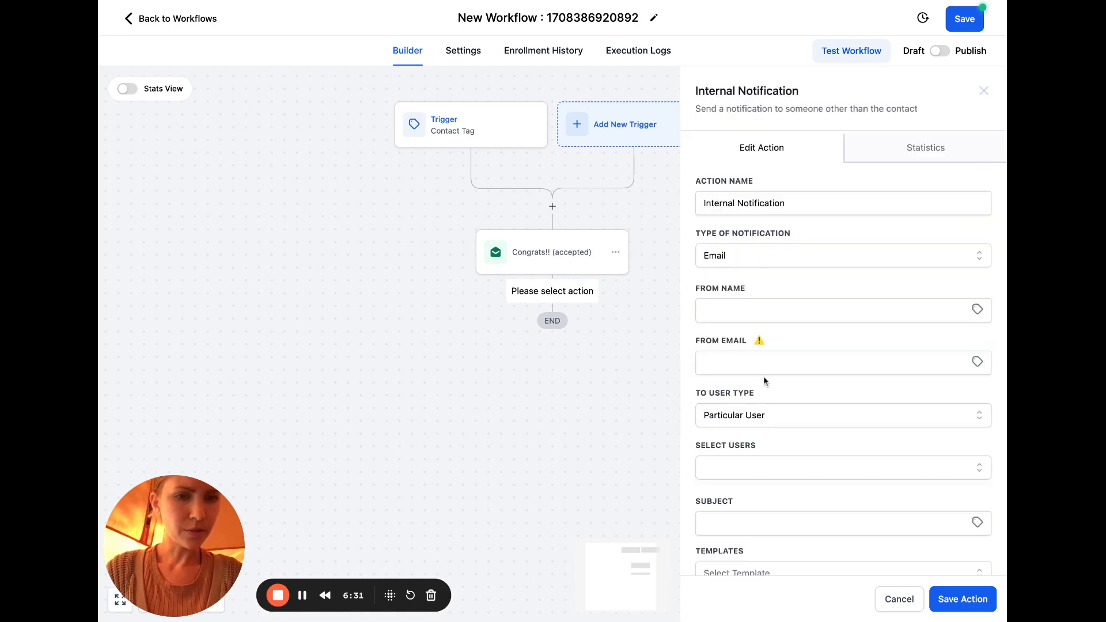
Select the single user to notify and move to the notification subject field
scroll(762, 380, "down", 2)
left_click(760, 384)
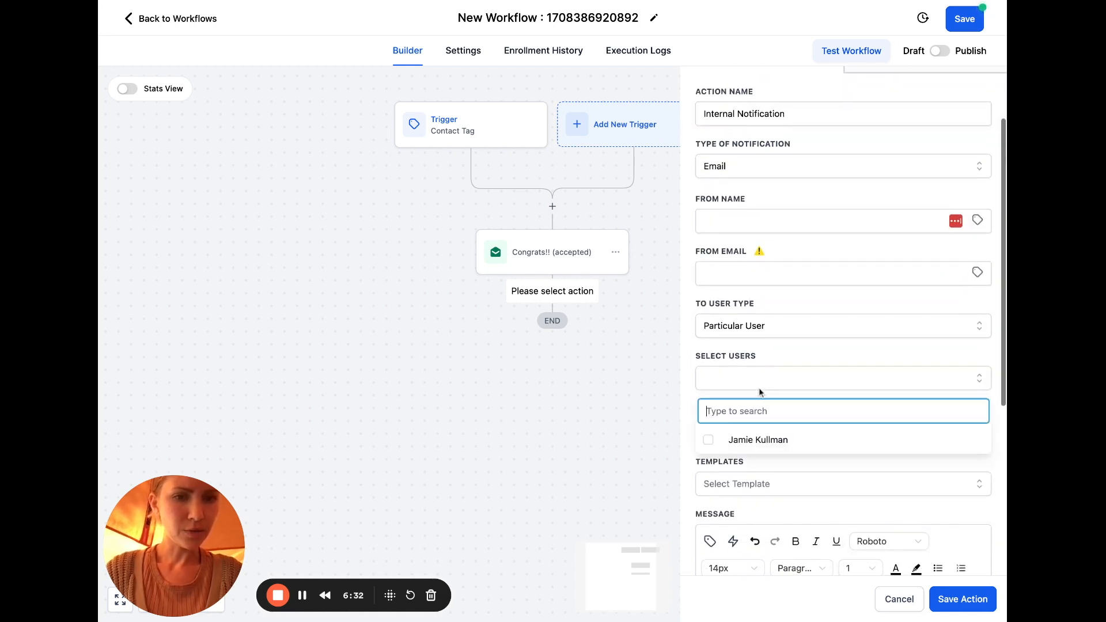
left_click(743, 441)
left_click(787, 291)
scroll(787, 290, "down", 2)
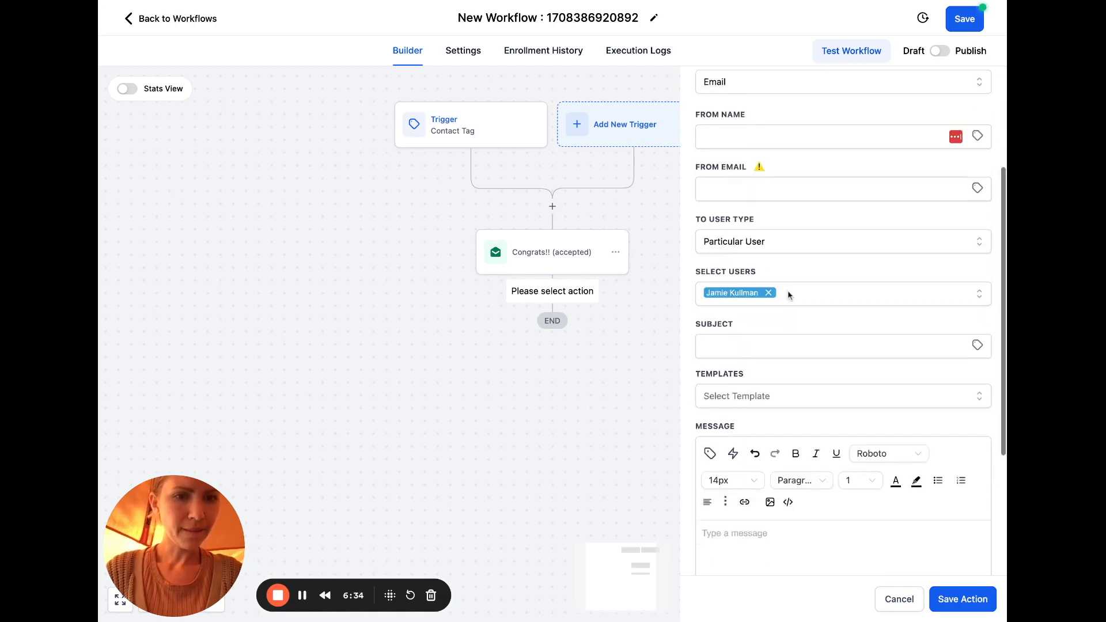
left_click(764, 325)
Enter subject 'New Guest Appearance', message '{{contact.name}} has just been approved as a guest on Aligned With Purpose! Do a happy dance!', and save
type("New ")
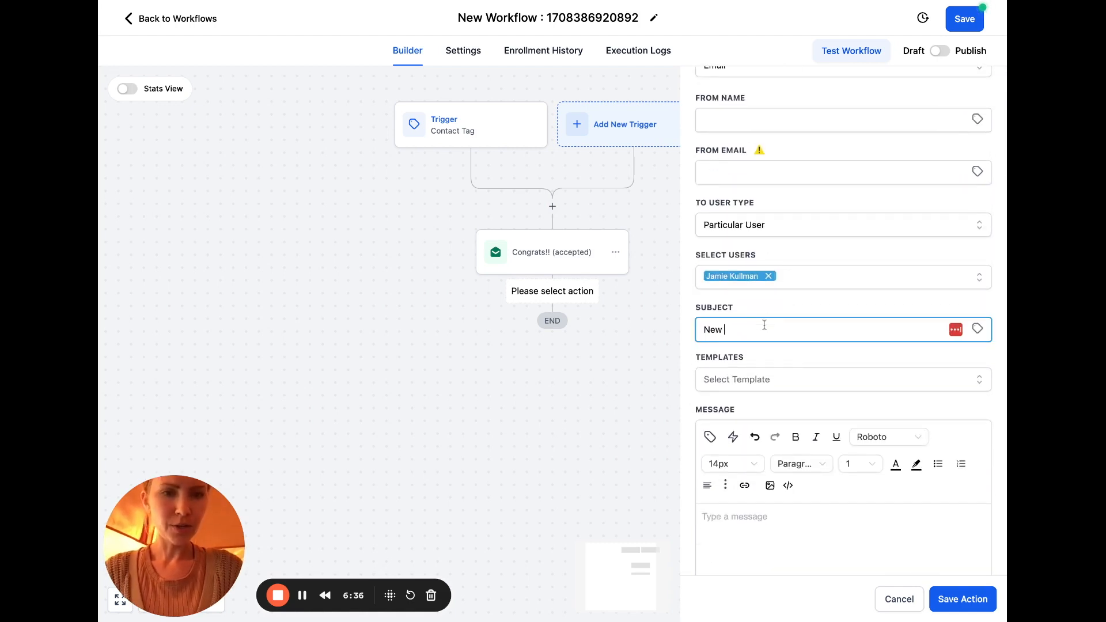
type("Guest Appea")
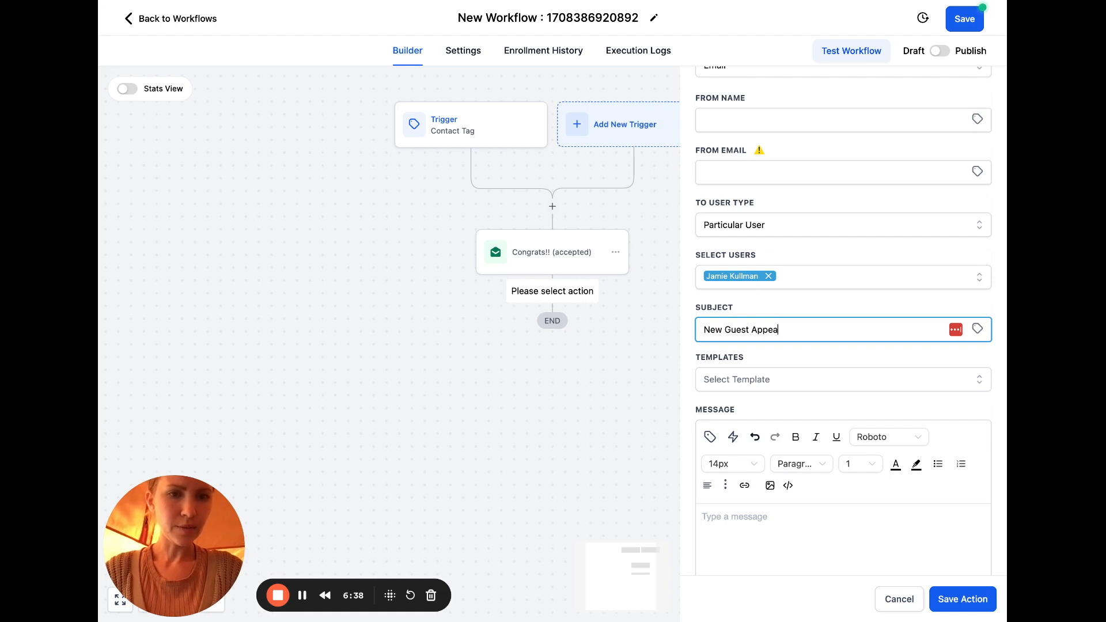
type("rance")
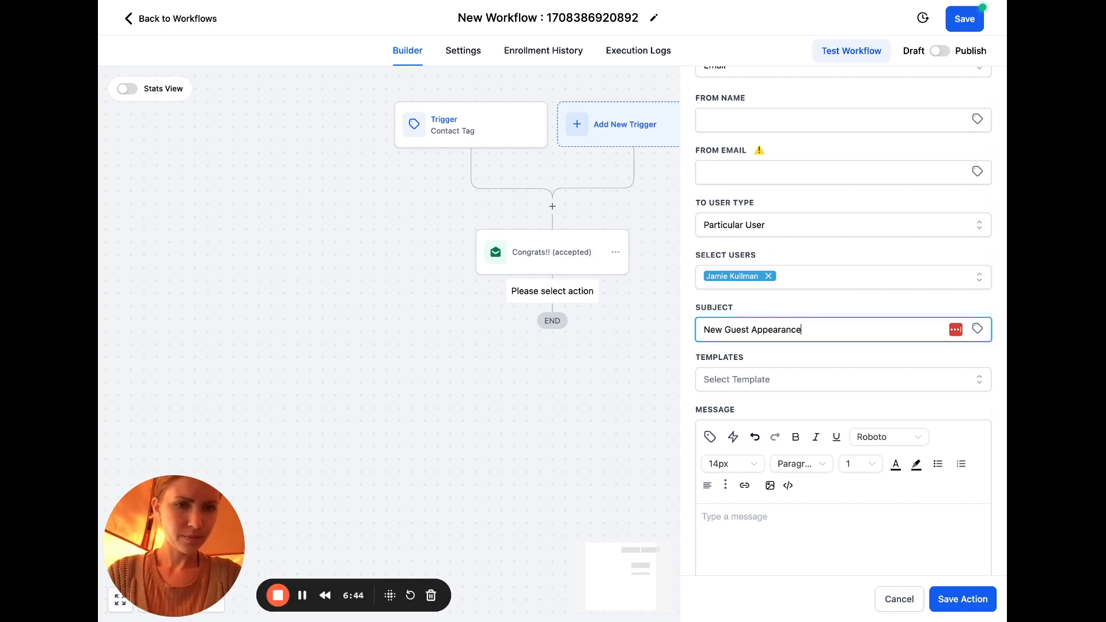
scroll(793, 340, "down", 3)
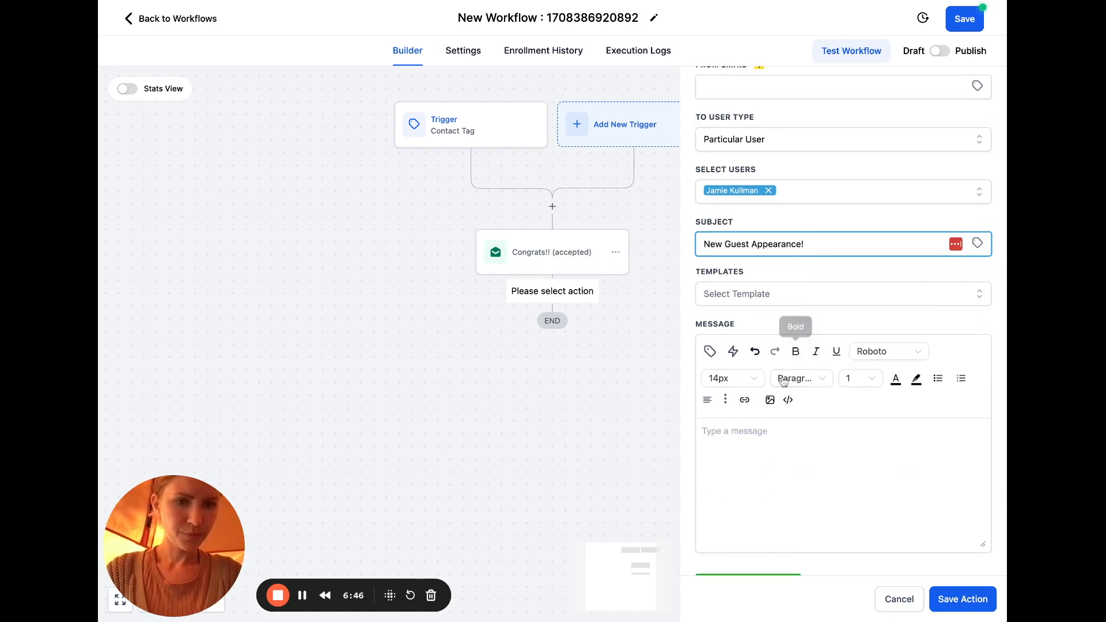
left_click(710, 352)
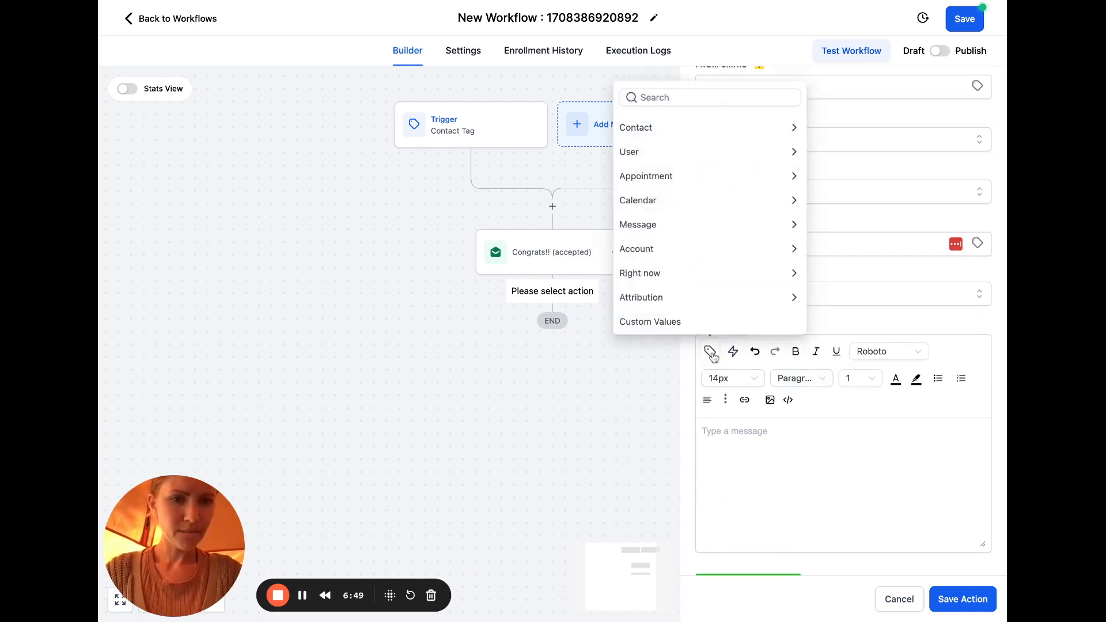
left_click(789, 128)
left_click(698, 81)
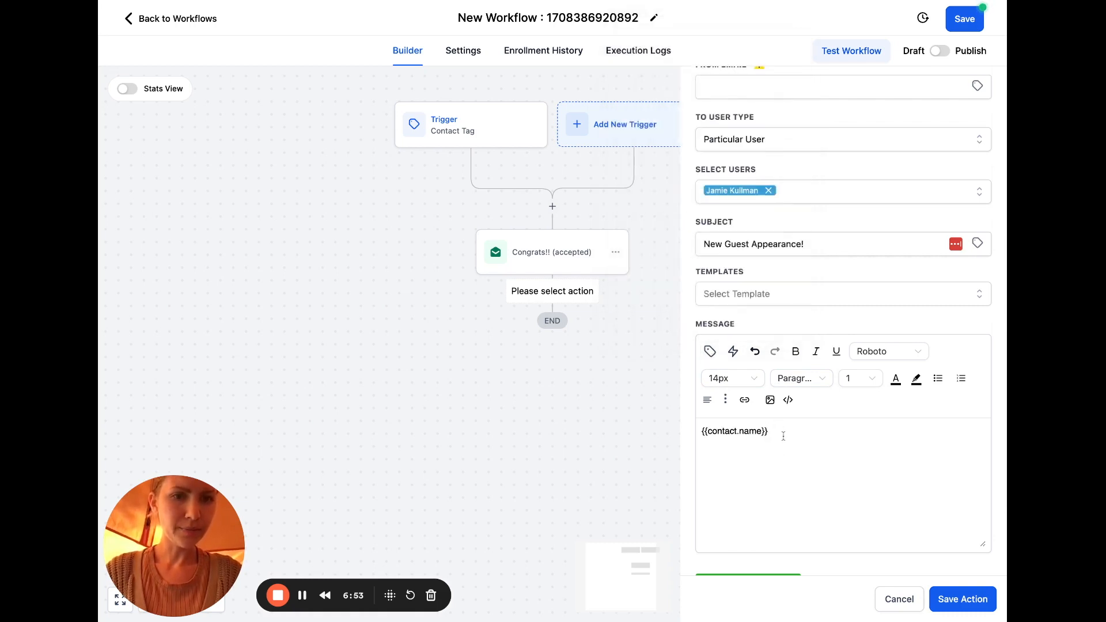
type("has just been")
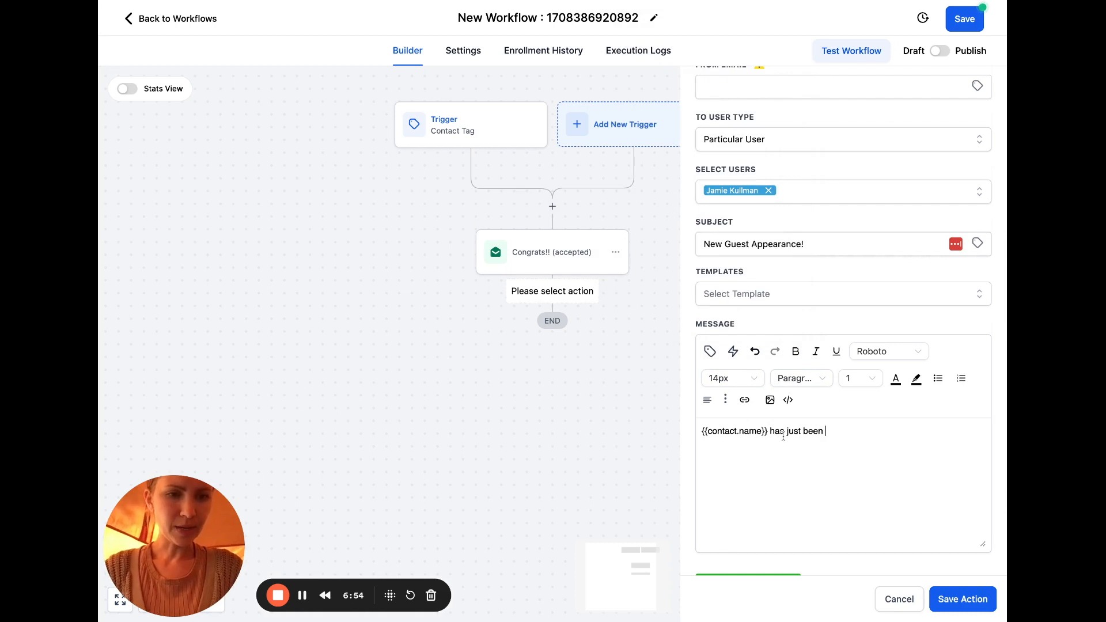
type(" aproved")
key("BackSpace")
key("BackSpace")
key("BackSpace")
key("BackSpace")
key("BackSpace")
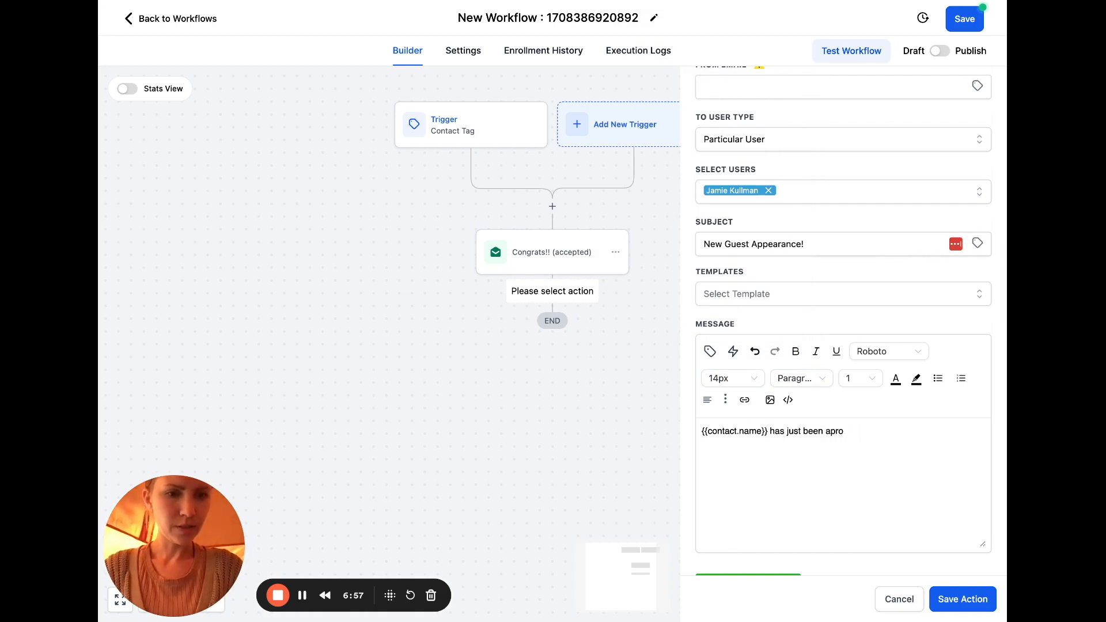
type("proved as a guest on Aligned With Purpose")
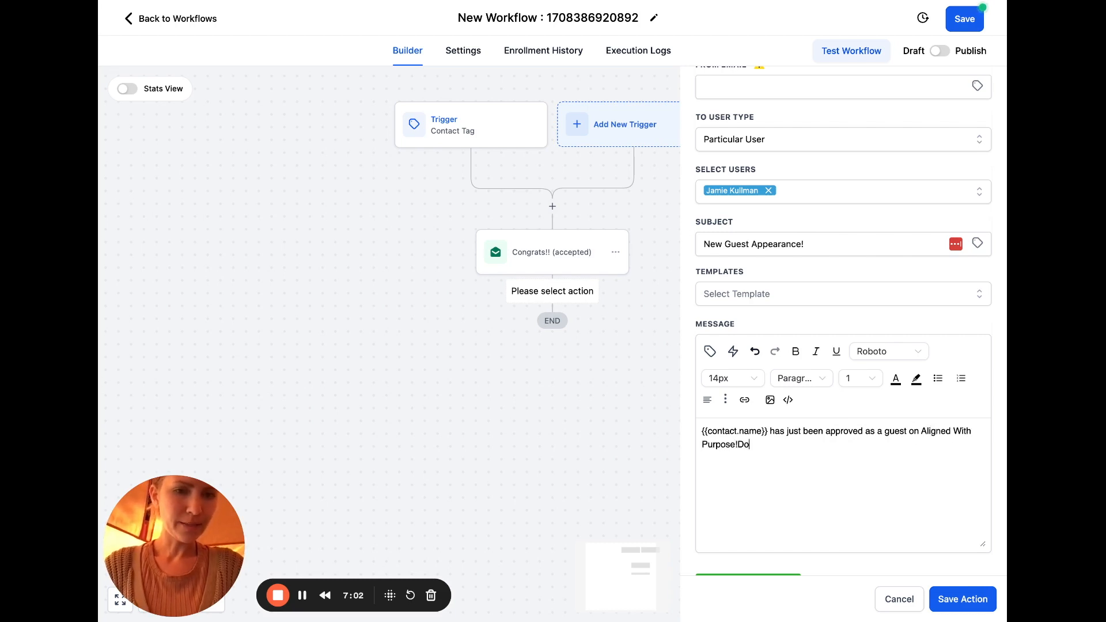
type("! Do a happy dance!")
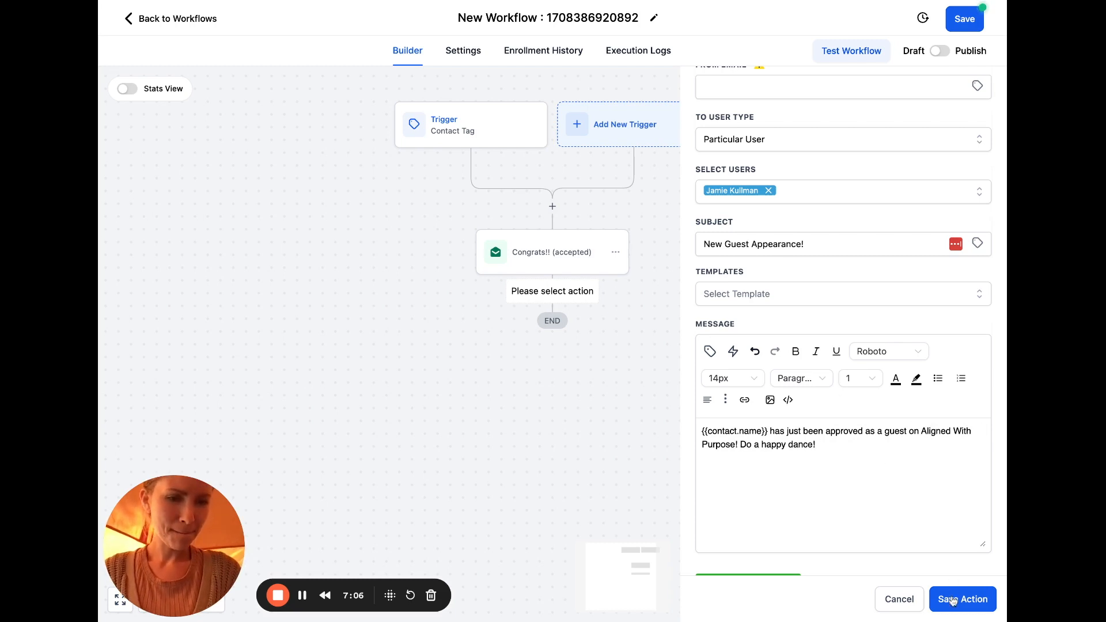
left_click(954, 599)
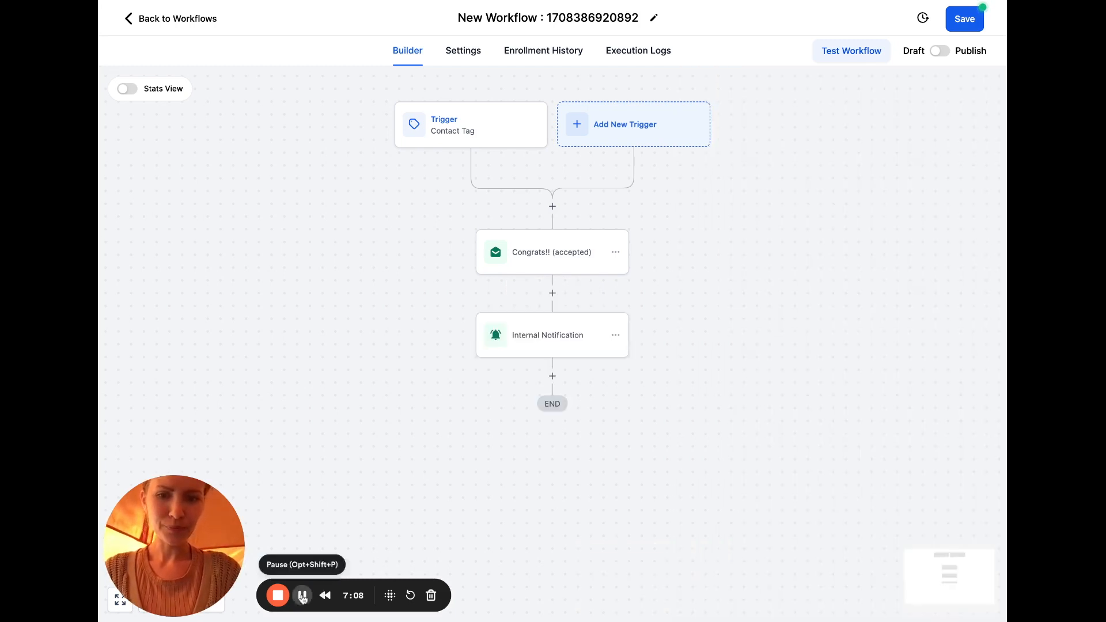
Retitle the workflow 'Guest Accepted Workflow', toggle it to Publish, and save
triple_click(630, 17)
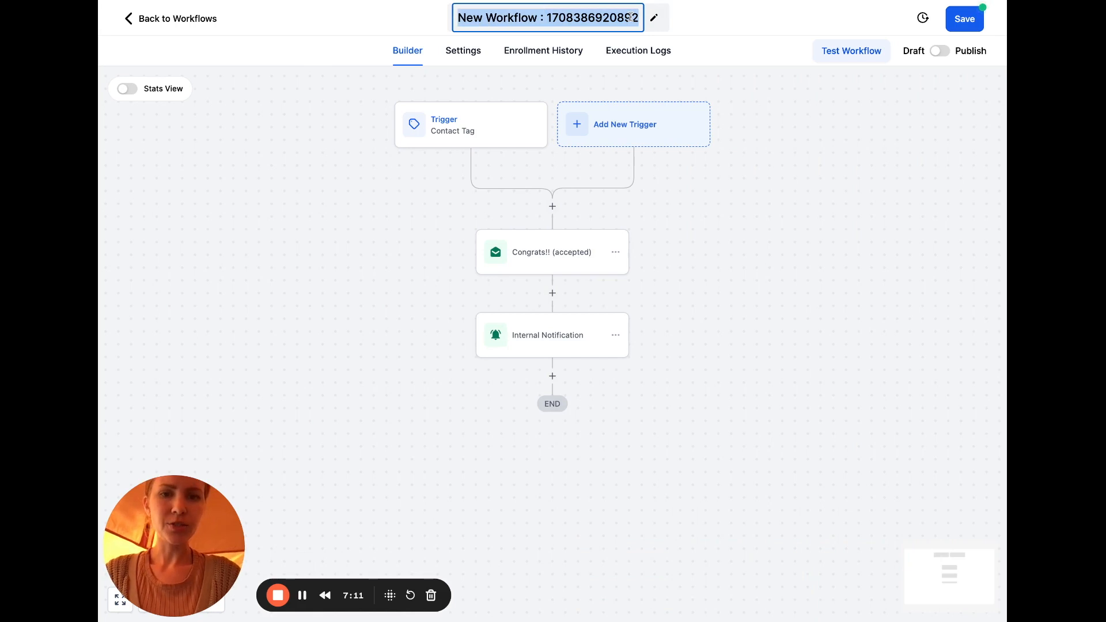
type("Guest A")
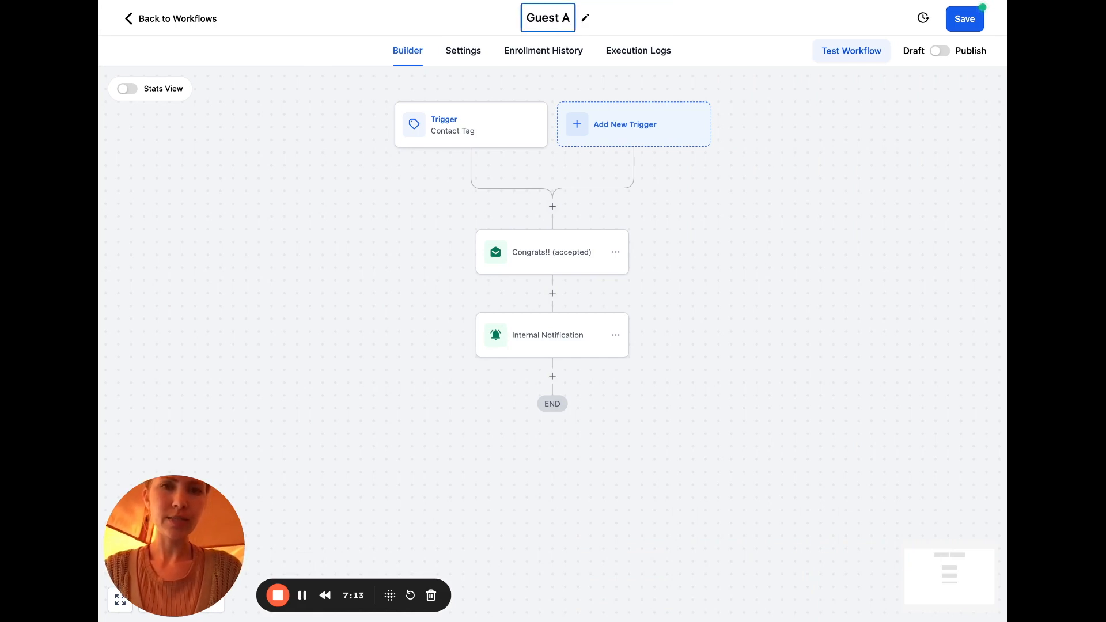
type("ccepted Workflow")
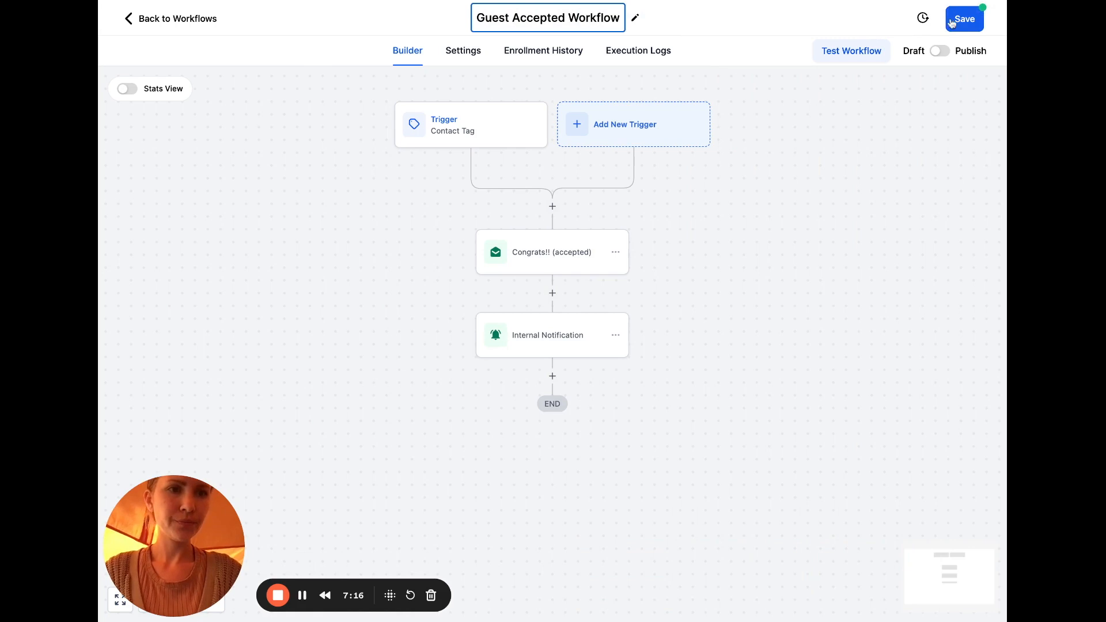
left_click(942, 51)
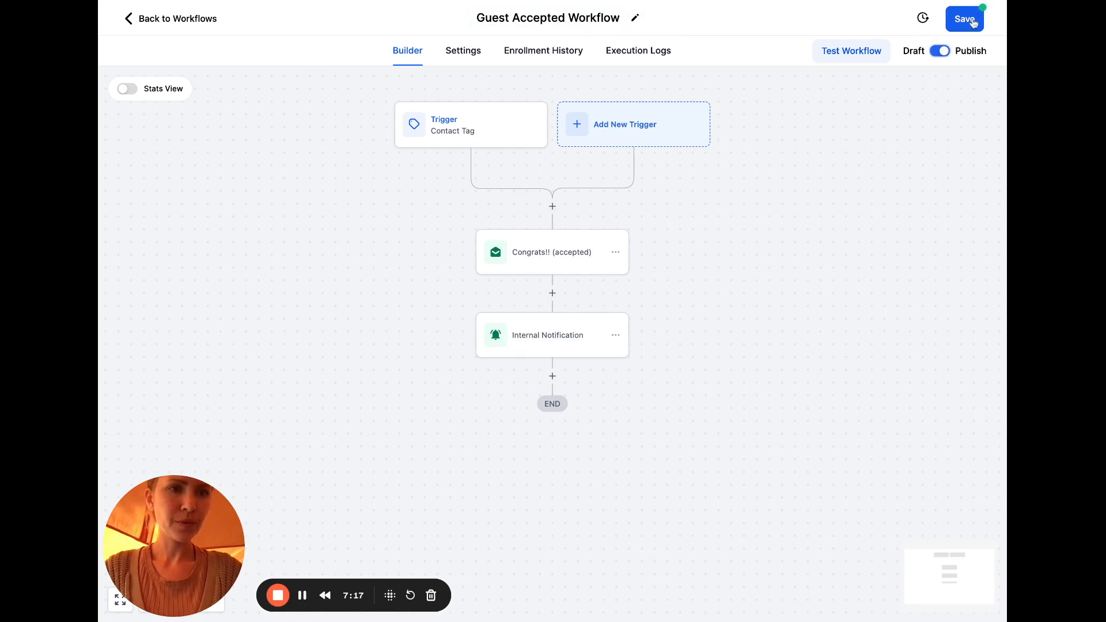
left_click(973, 22)
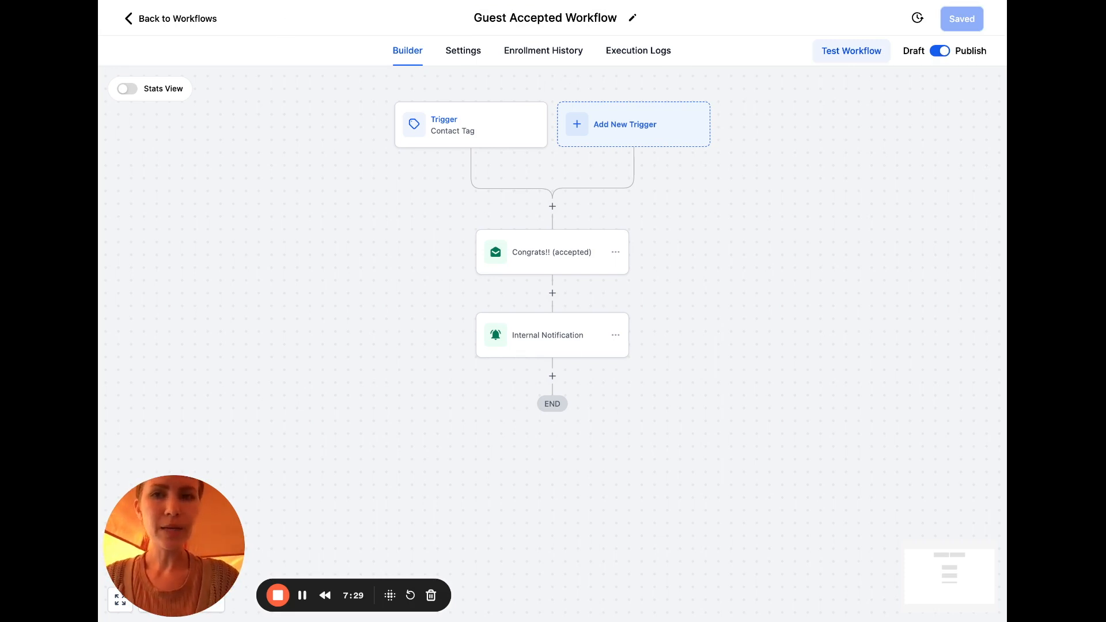
Go back to the workflows list and start a new workflow from the Appointment Confirmation + Reminder recipe
left_click(155, 19)
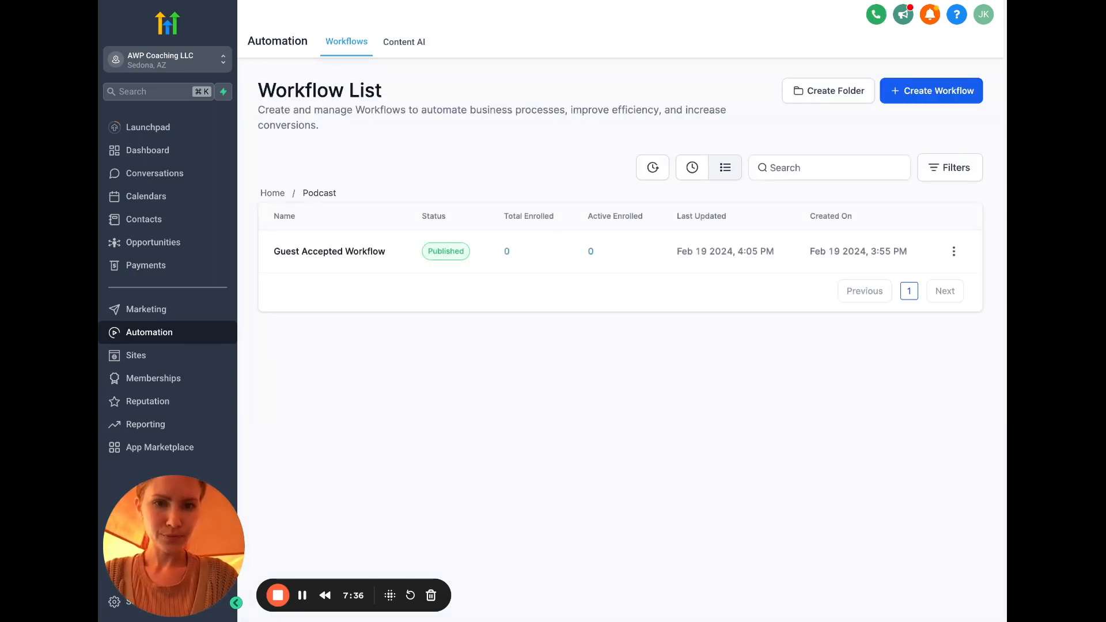
left_click(963, 95)
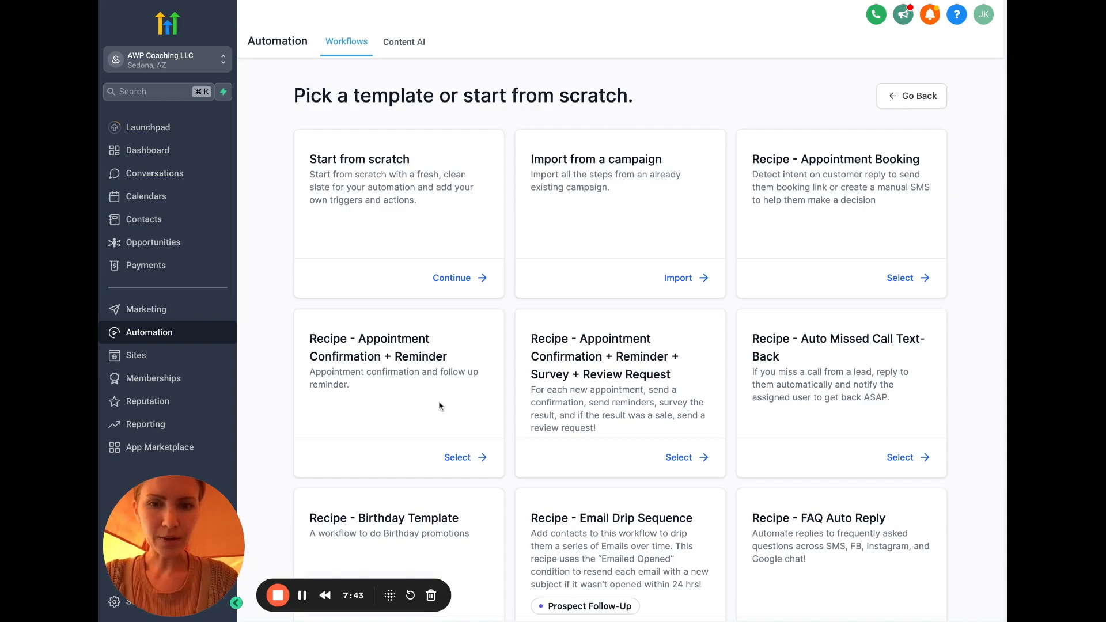
left_click(458, 457)
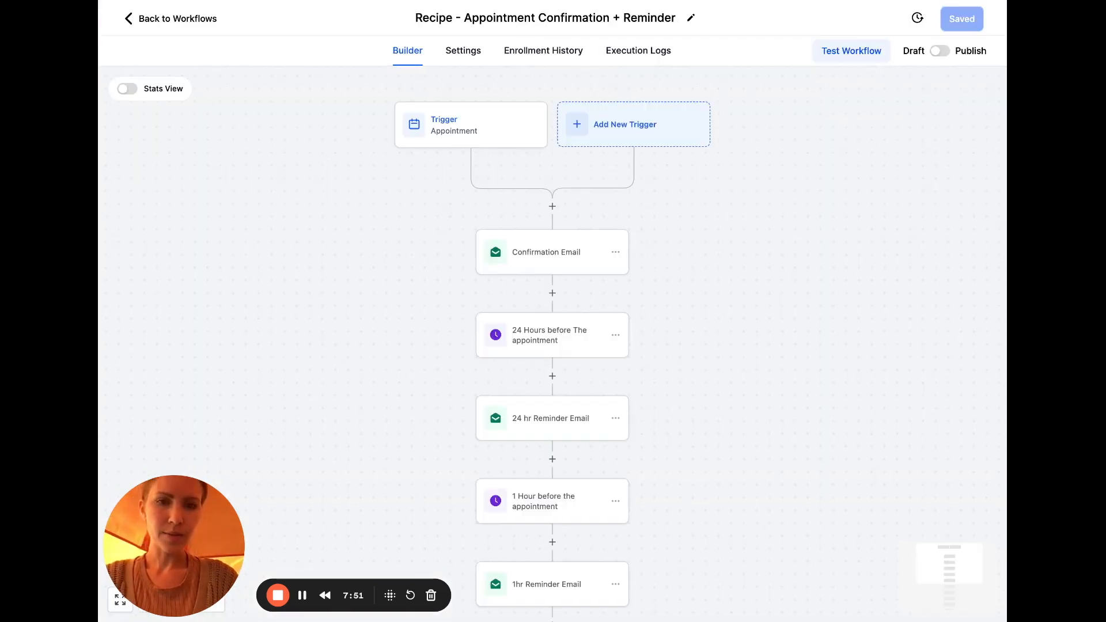
Filter the Appointment Status trigger to the Aligned With Purpose Podcast Interview calendar
left_click(481, 132)
left_click(490, 382)
left_click(538, 386)
scroll(526, 471, "down", 1)
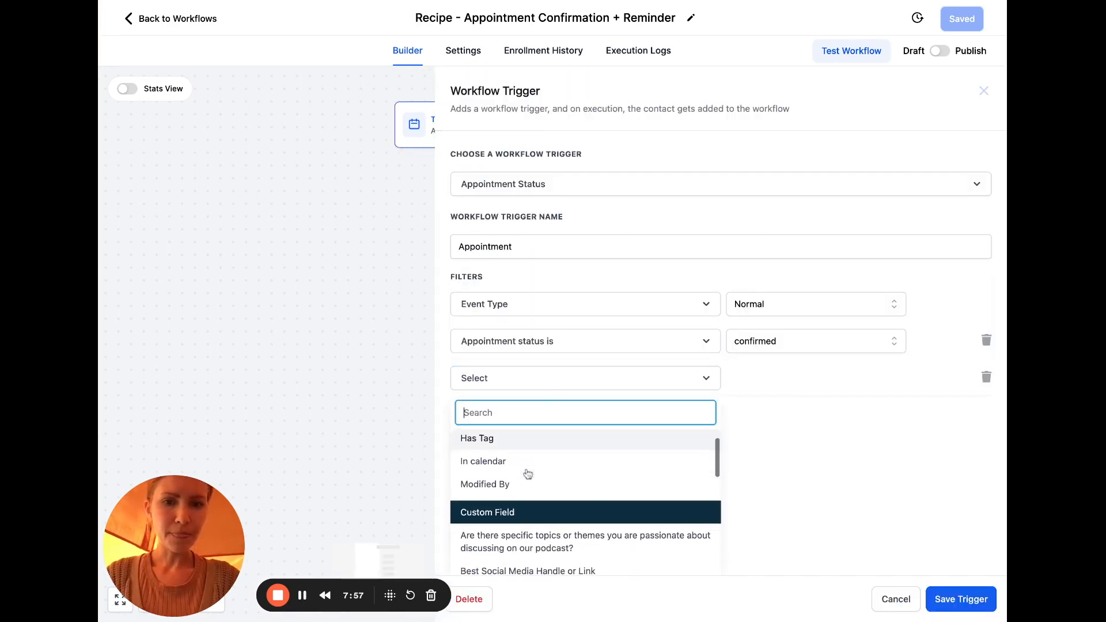
left_click(530, 463)
left_click(786, 378)
left_click(797, 440)
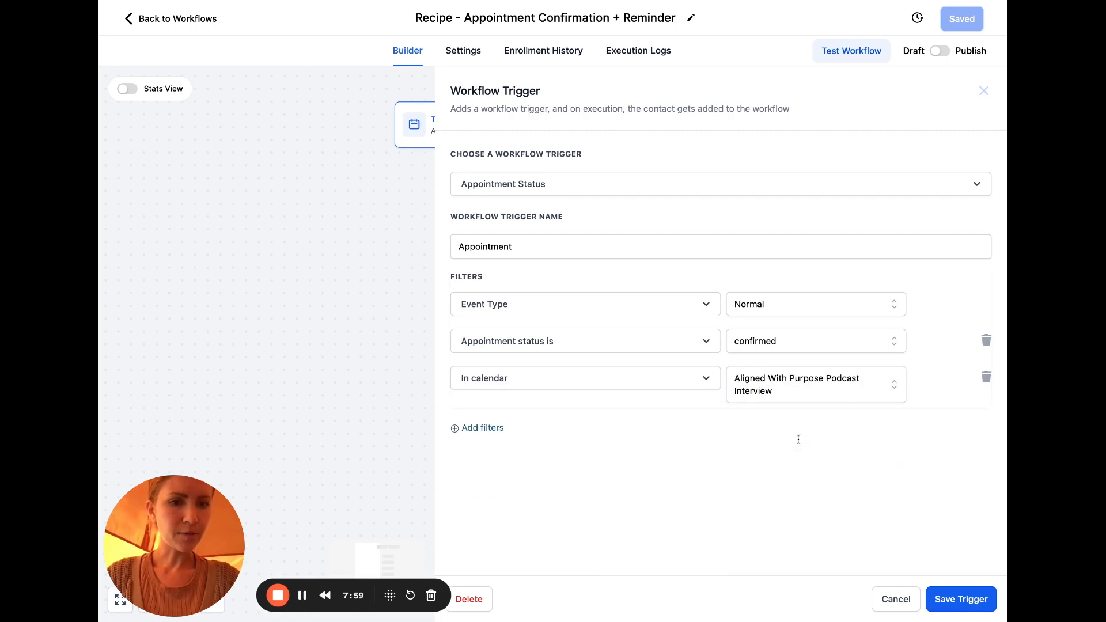
left_click(669, 190)
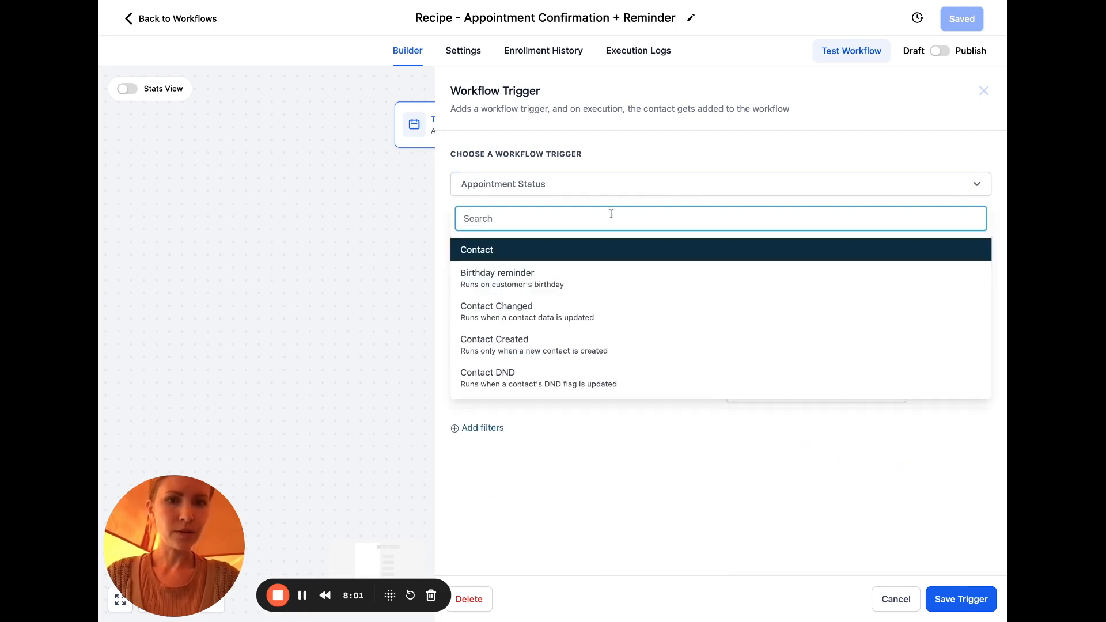
left_click(632, 155)
Rename the trigger 'Interview Booked' and save it
left_click(552, 249)
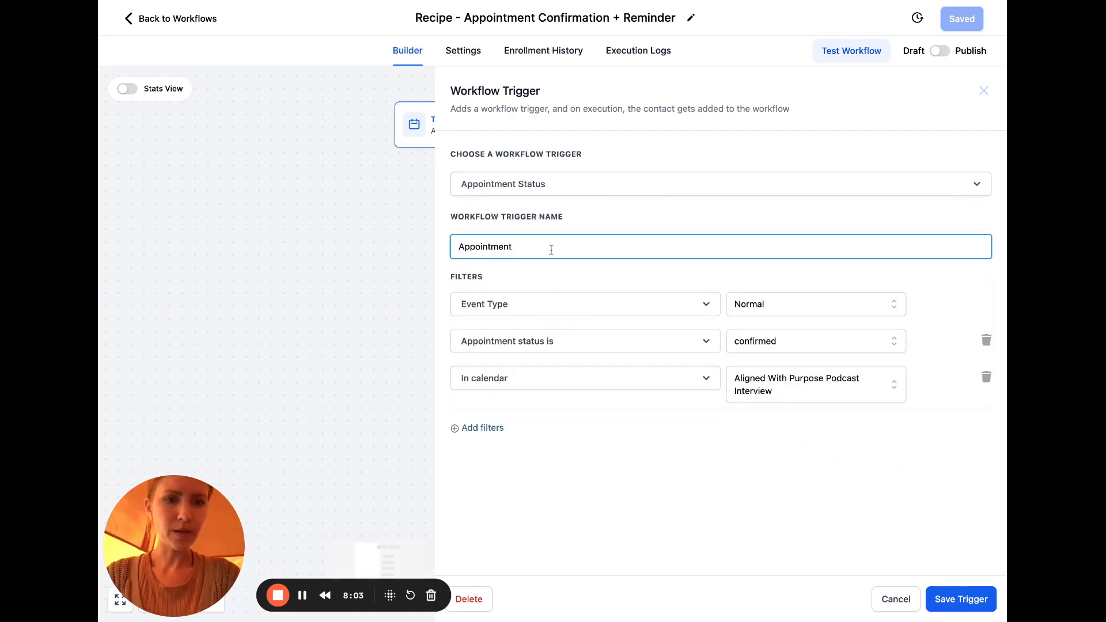
double_click(491, 249)
key("BackSpace")
type("Interview Booked")
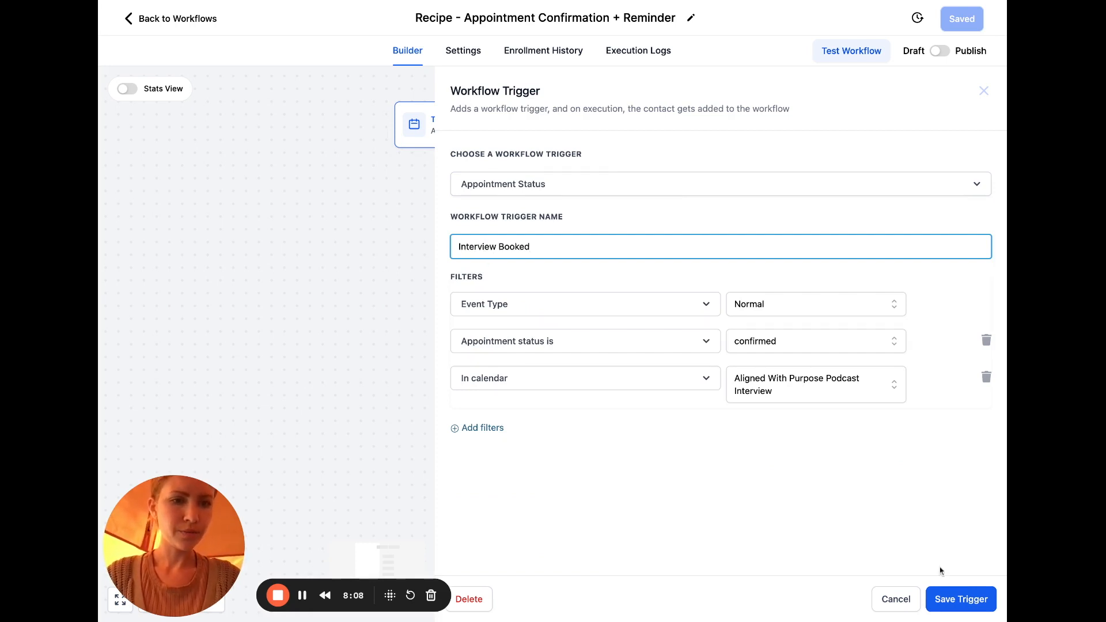
left_click(952, 598)
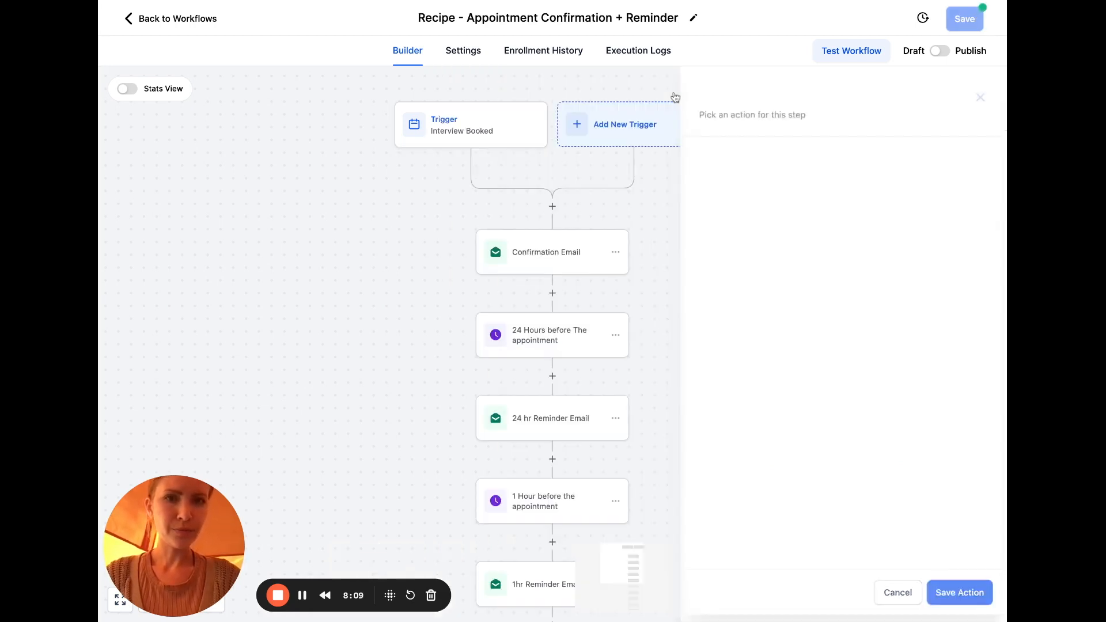
Replace the recipe's workflow title with 'Podcast Interview Booked Workflow'
left_click(670, 18)
type("AWPPod")
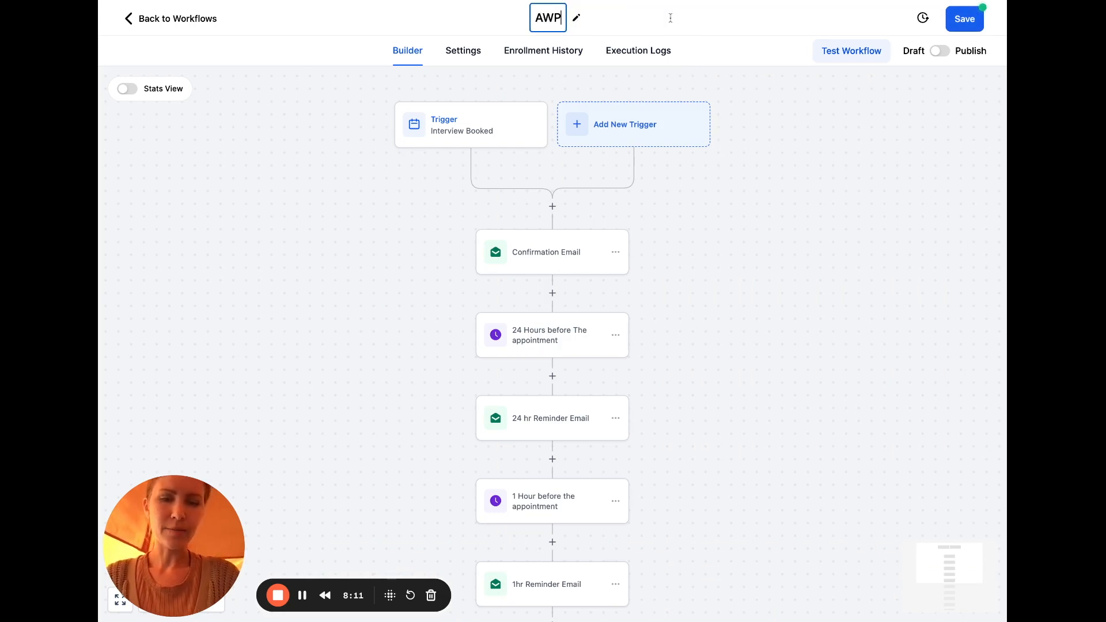
key("BackSpace")
key("BackSpace")
key("BackSpace")
key("BackSpace")
key("BackSpace")
key("BackSpace")
type("Podcast Interview ")
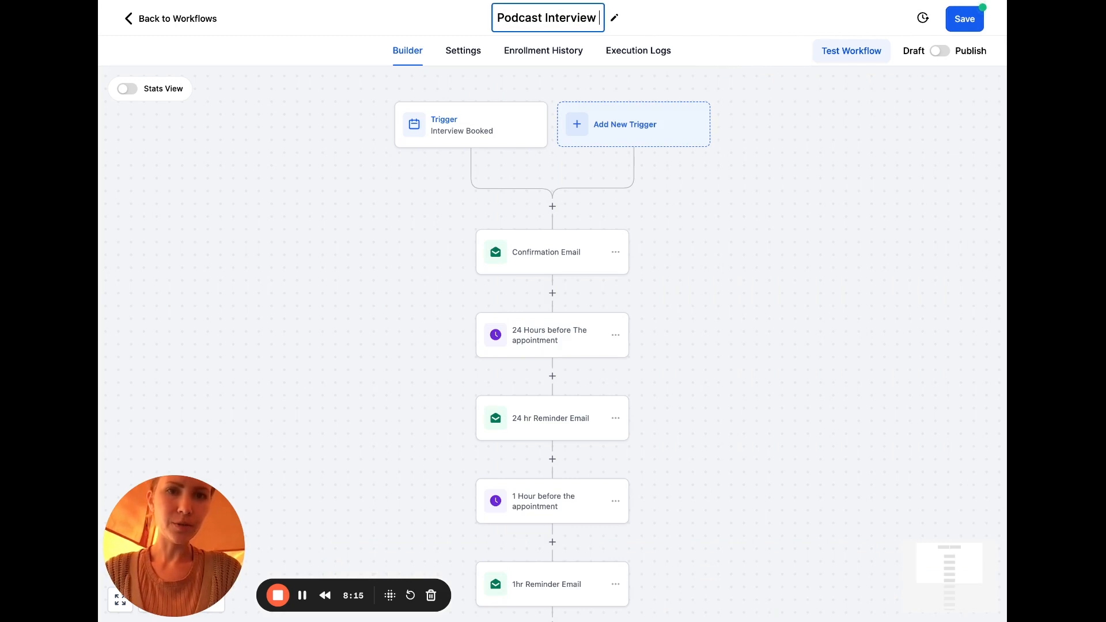
type("Booked Workflow")
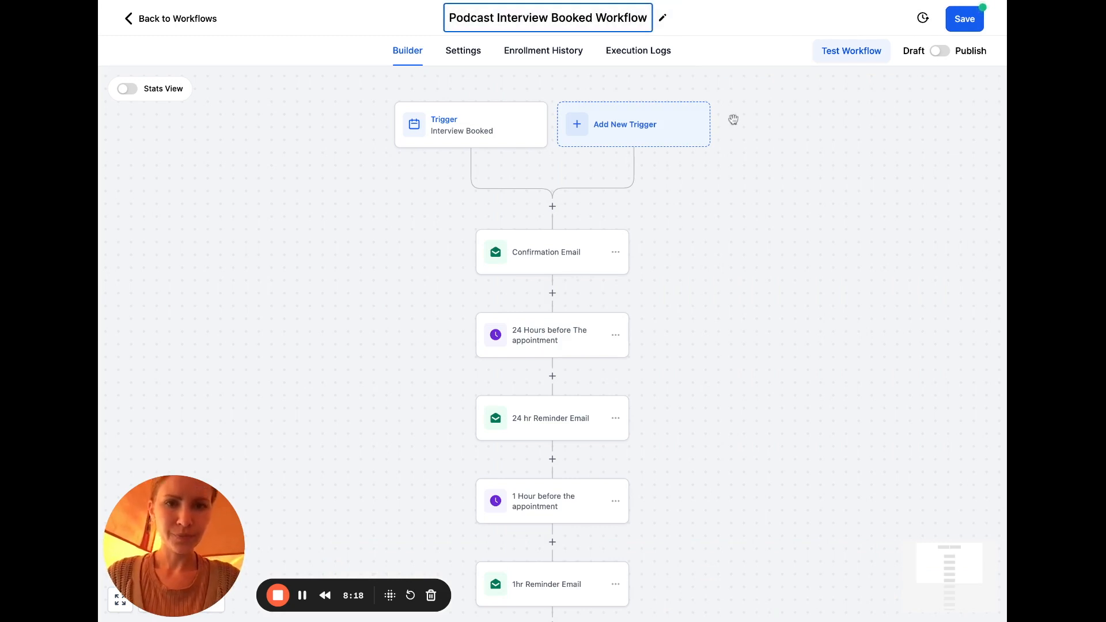
scroll(733, 118, "down", 1)
left_click(728, 261)
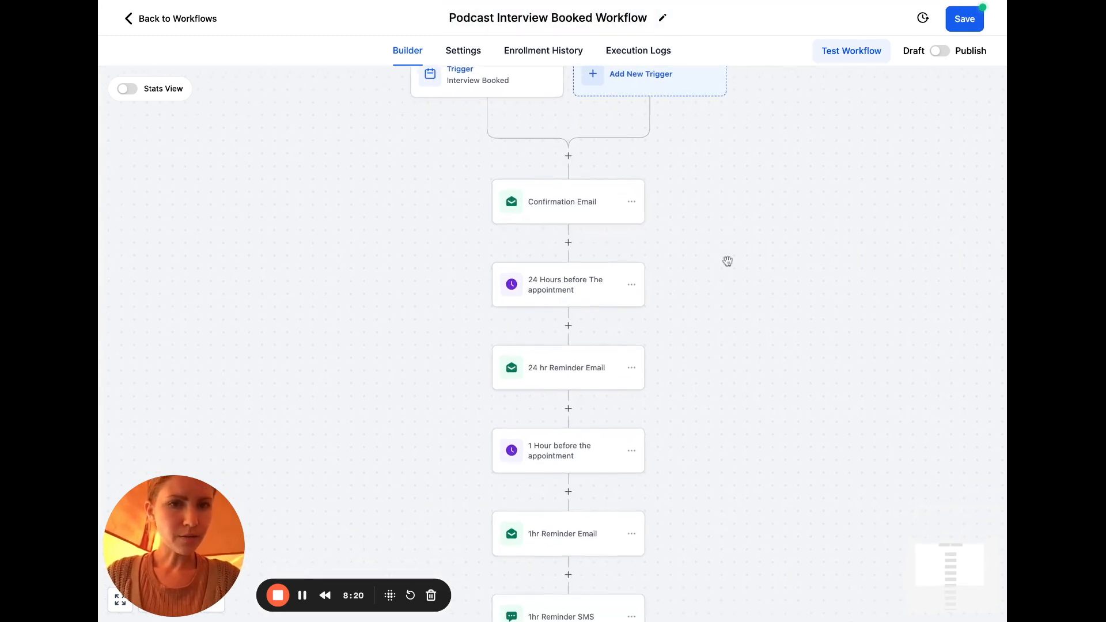
In the Confirmation Email message, change the word 'appointment' to 'interview'
left_click(585, 207)
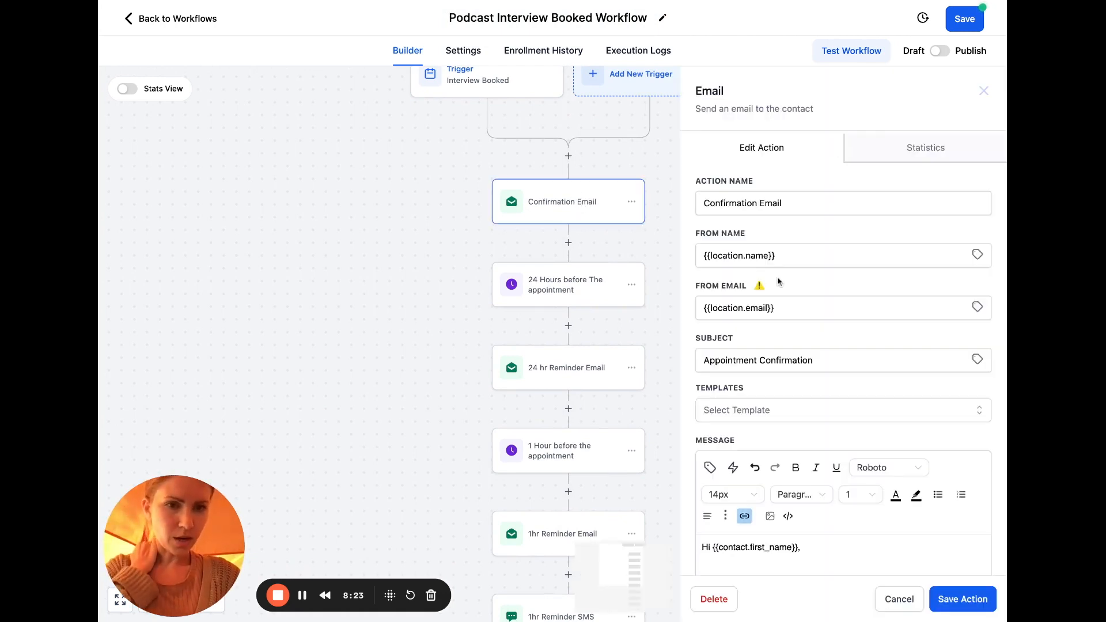
scroll(911, 277, "down", 4)
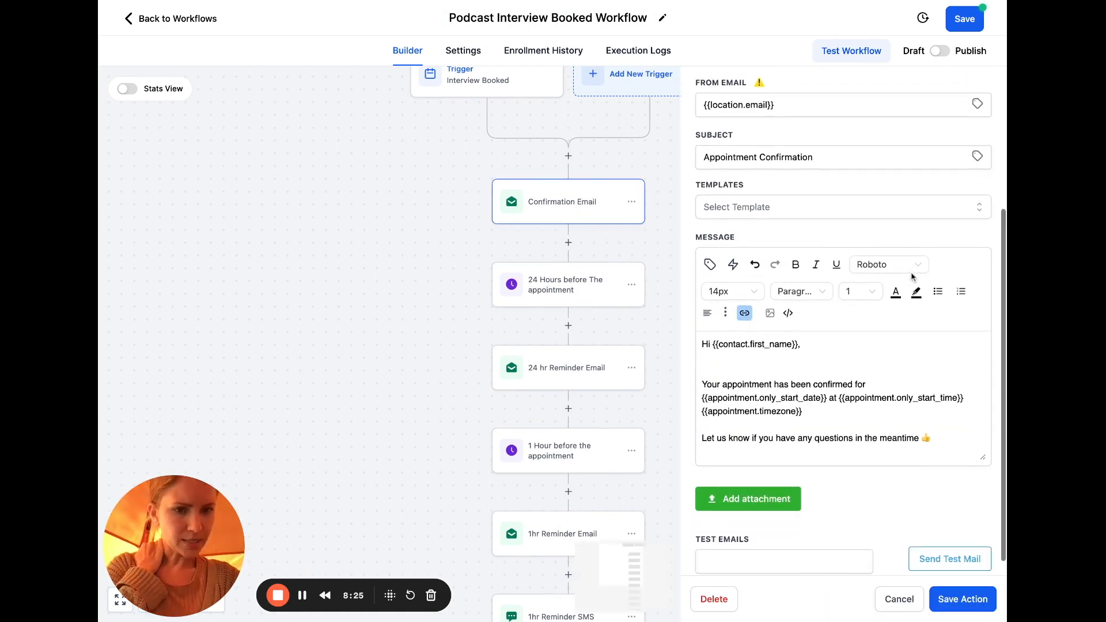
double_click(758, 384)
type("intervi")
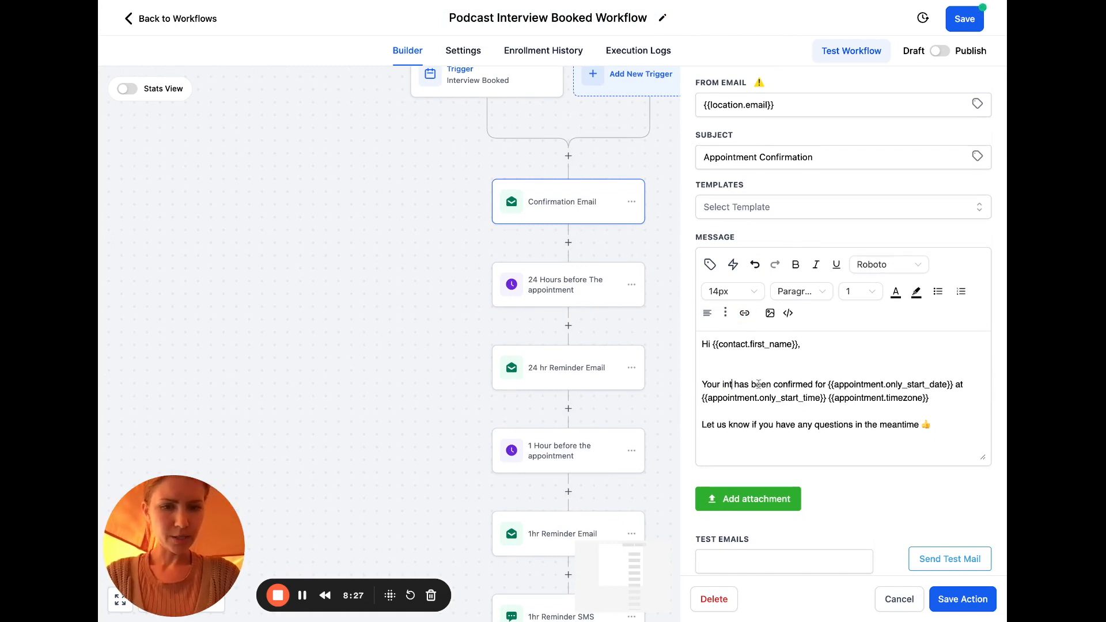
type("ew")
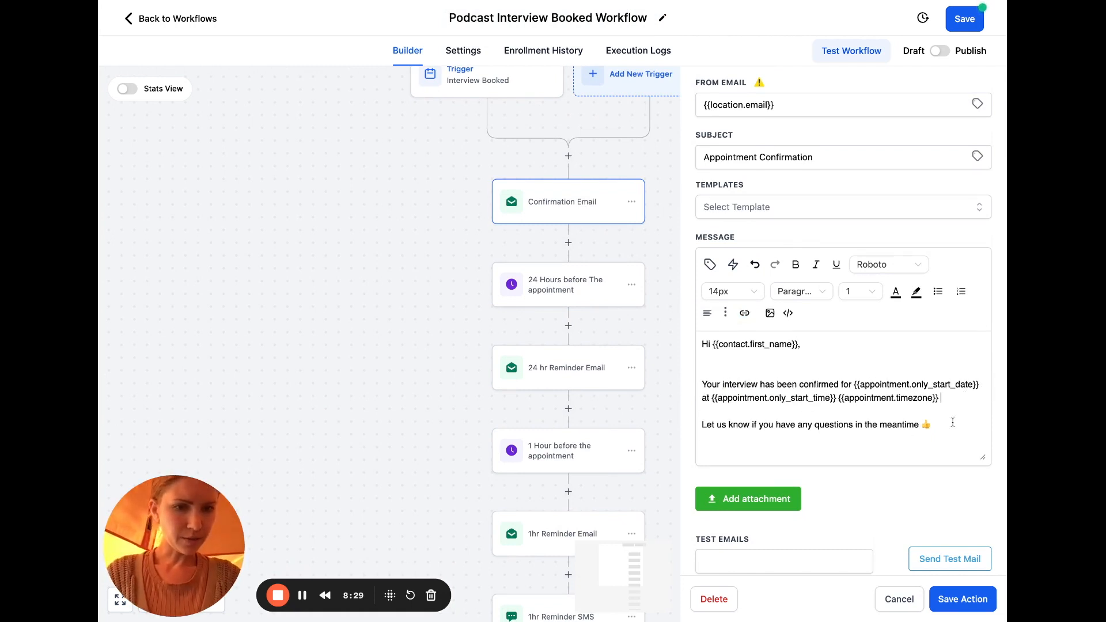
Replace the Zoom line with 'Riverside link to join me > HERE' and start linking HERE
scroll(829, 416, "down", 2)
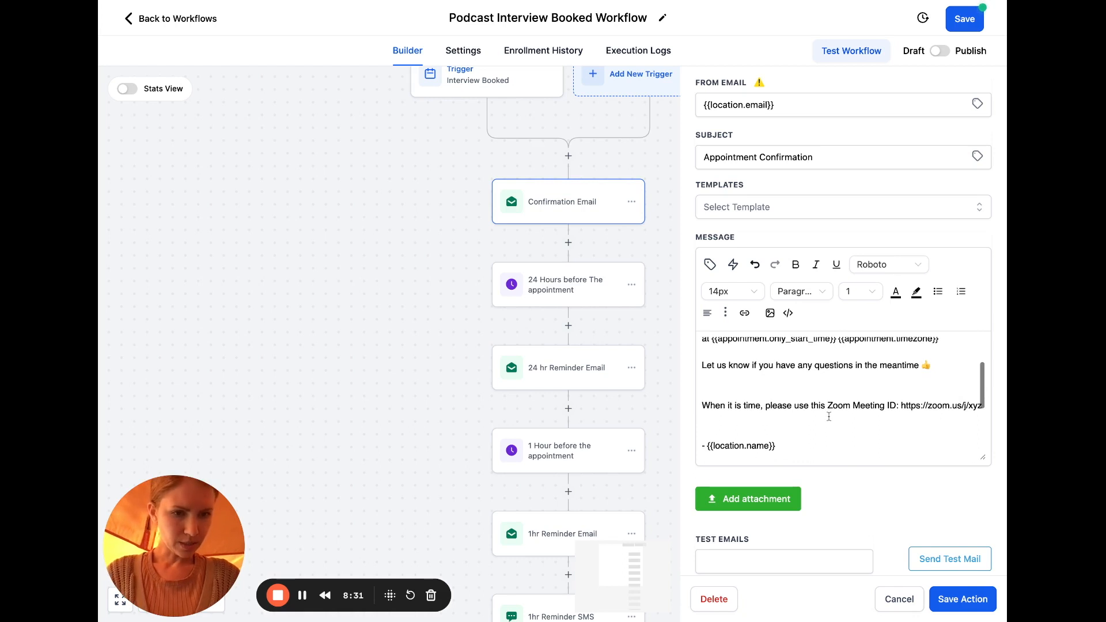
scroll(829, 416, "down", 1)
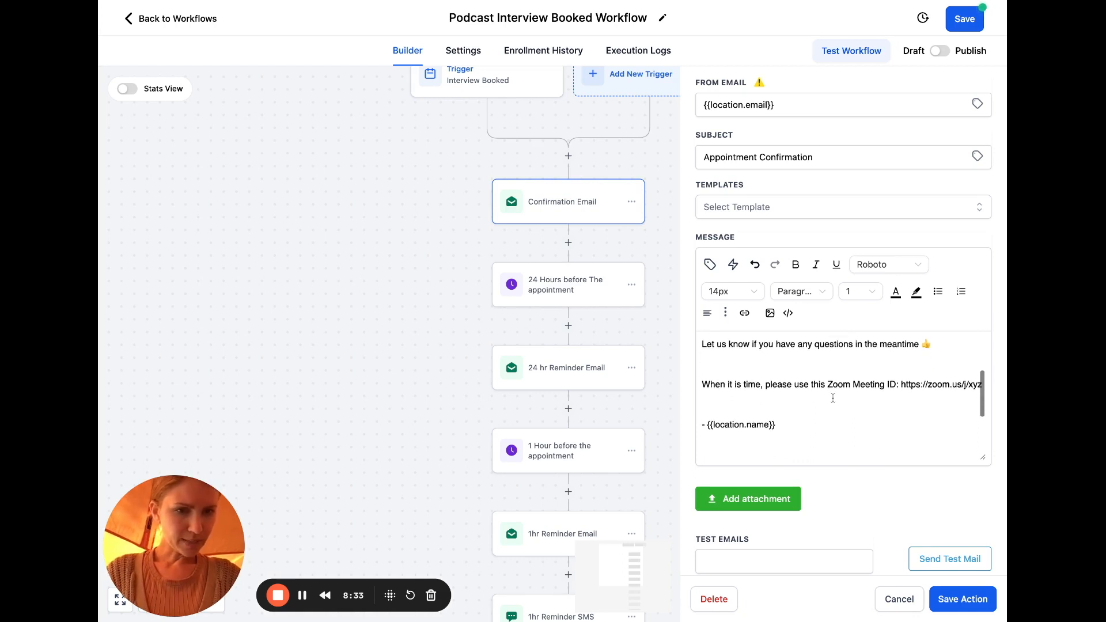
left_click_drag(828, 385, 982, 386)
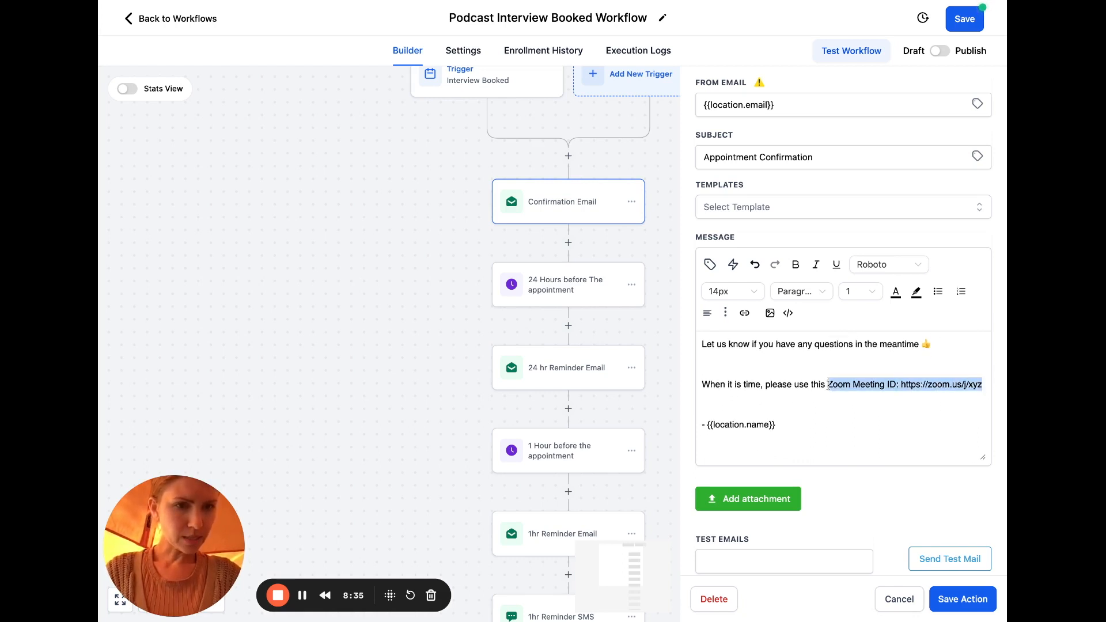
type("Riversdi")
key("BackSpace")
type("ide link to join ")
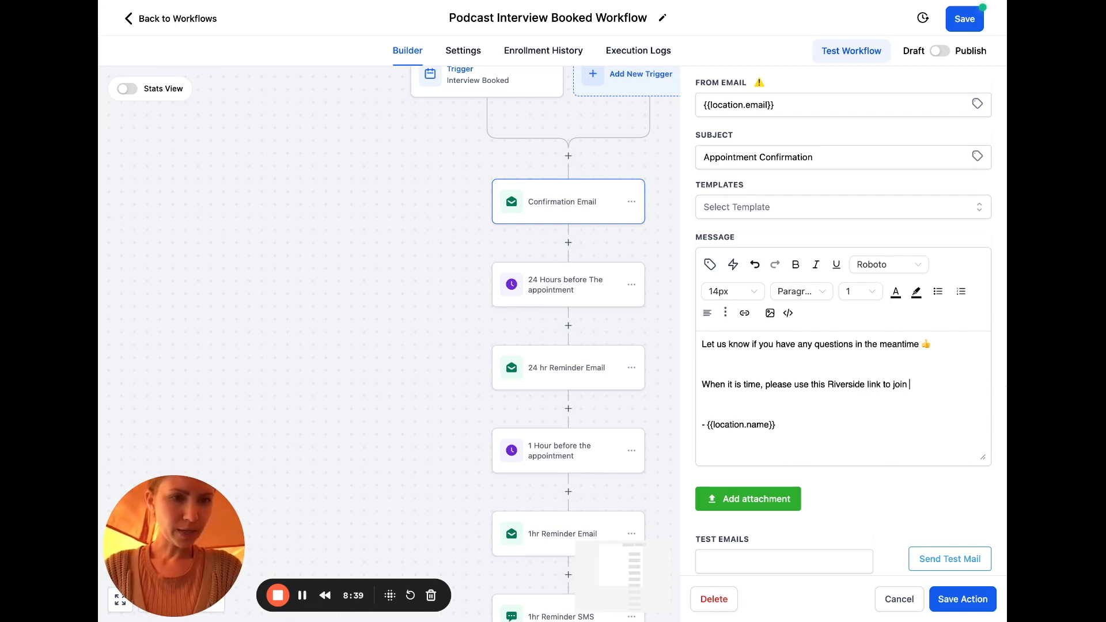
type("me:")
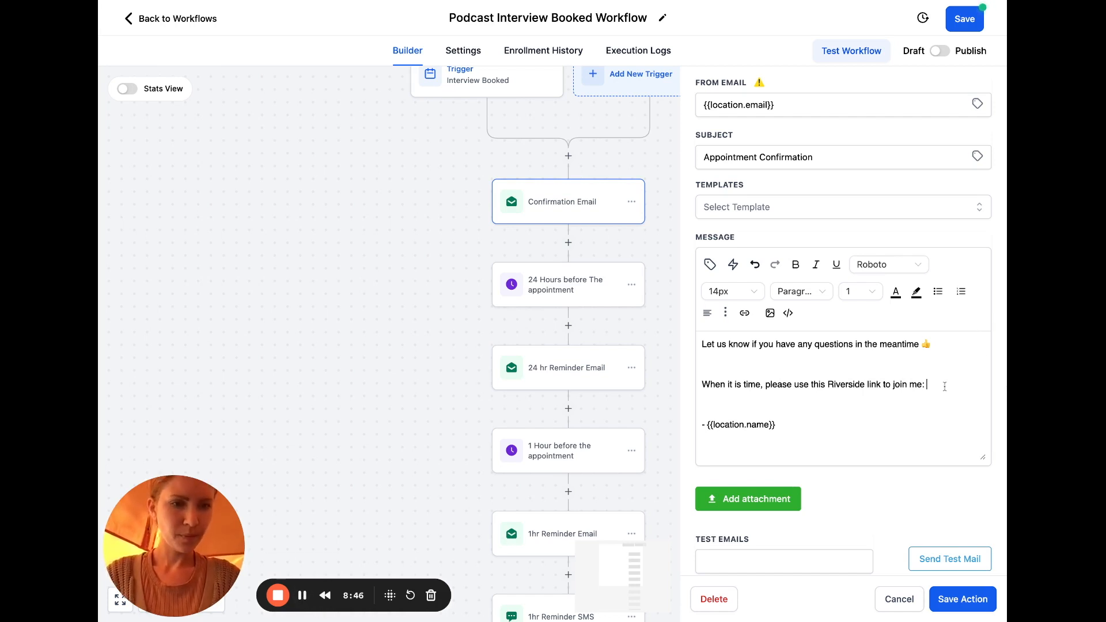
key("BackSpace")
type(" >>HERE")
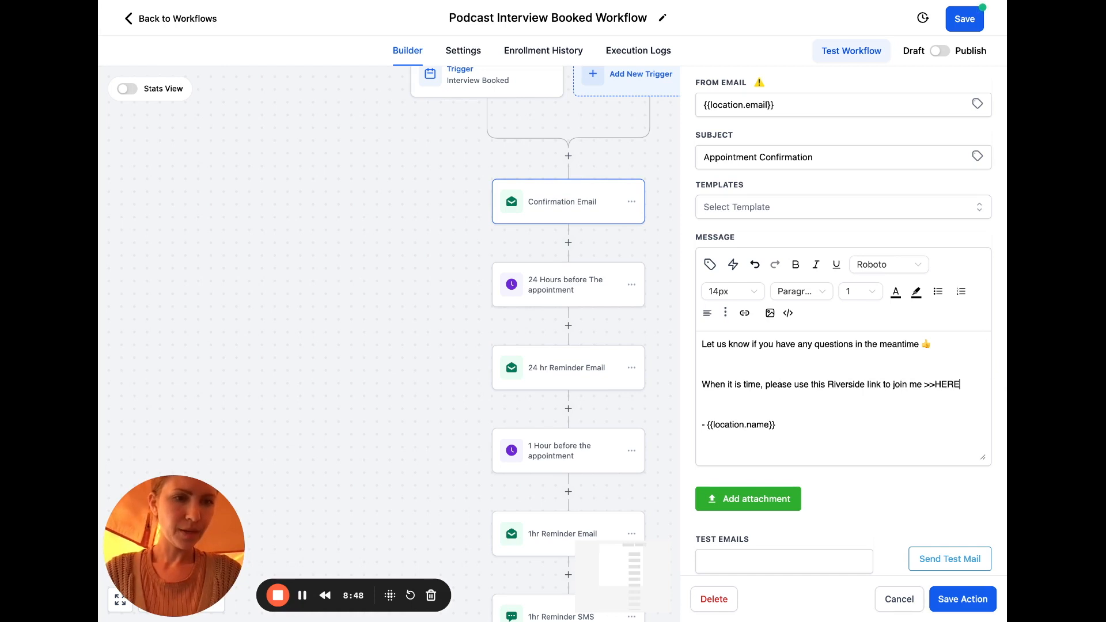
key("BackSpace")
key("BackSpace")
key("BackSpace")
key("BackSpace")
type("HERE")
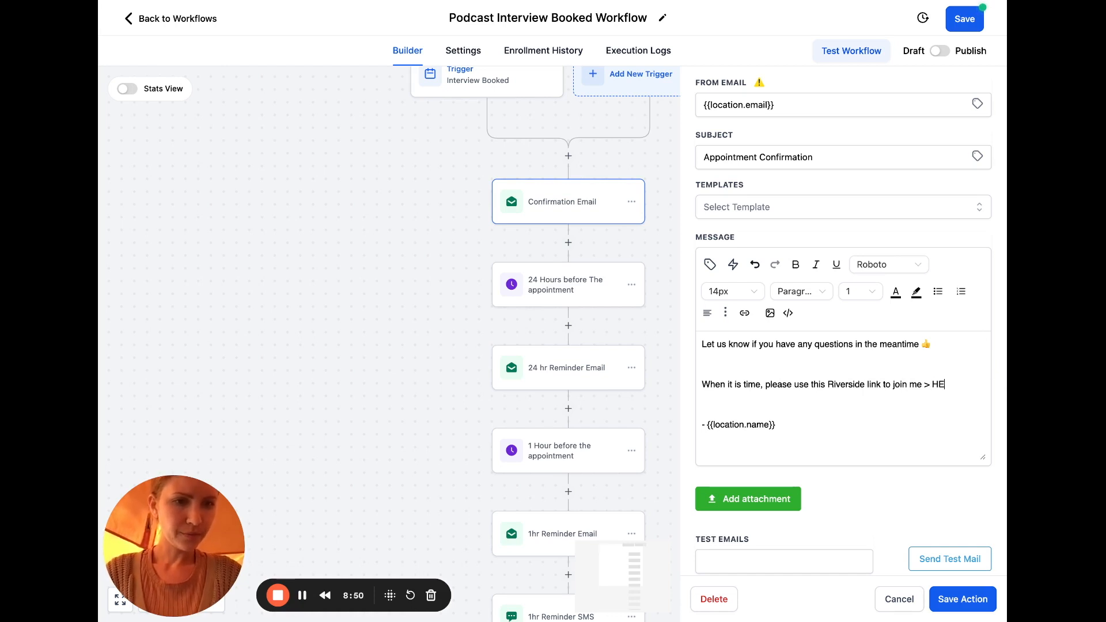
double_click(962, 385)
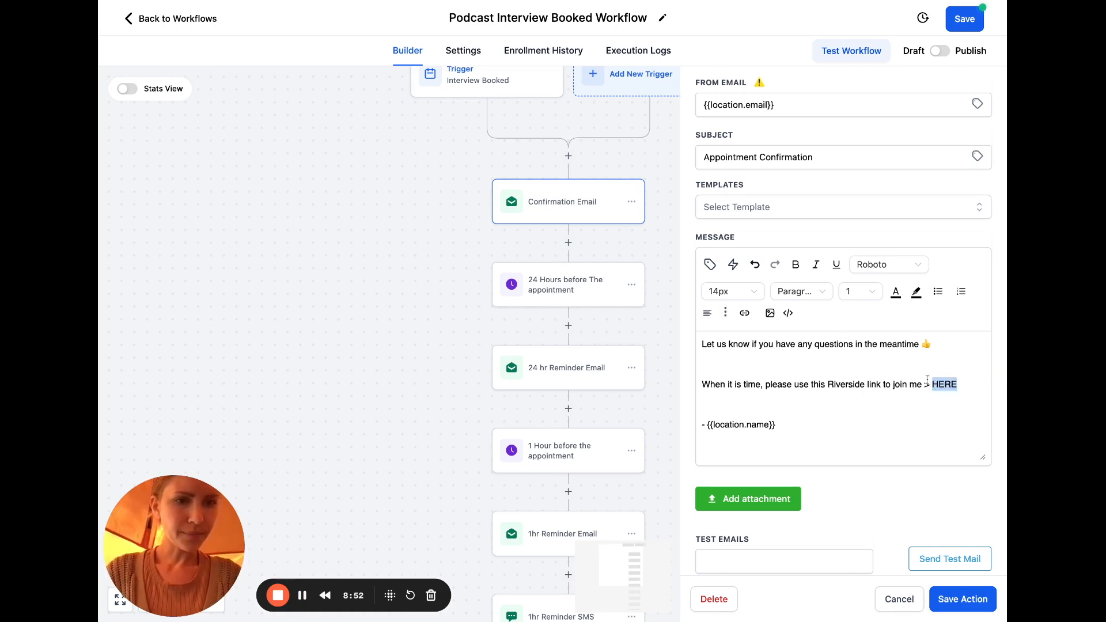
left_click(744, 313)
Link HERE to the pasted Riverside room URL and open a new line below it
left_click(594, 288)
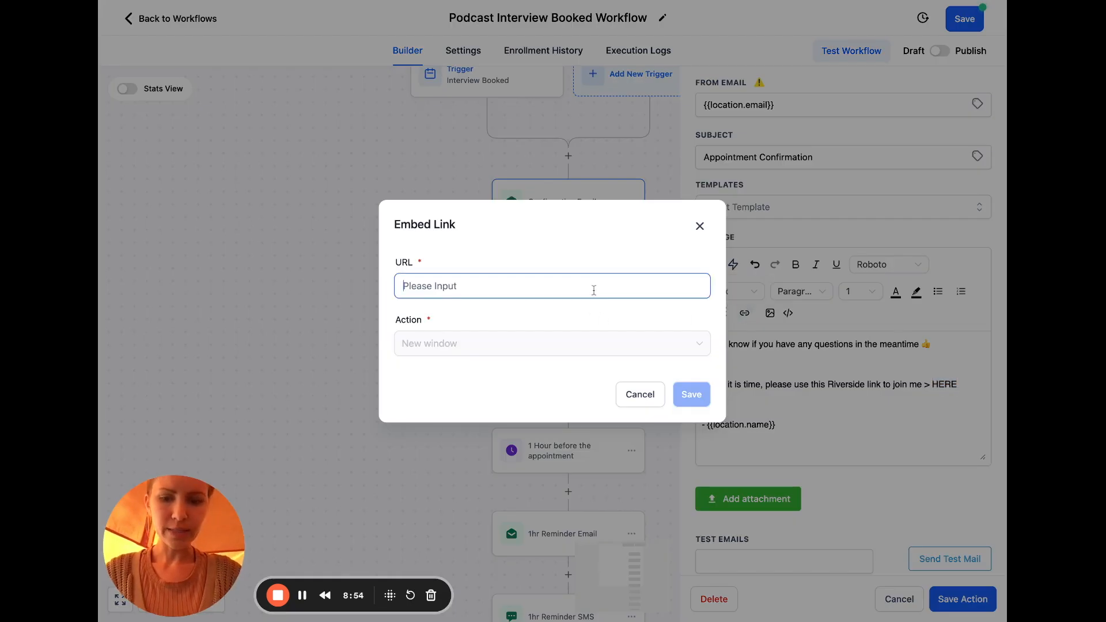
key("ctrl+v")
left_click(692, 394)
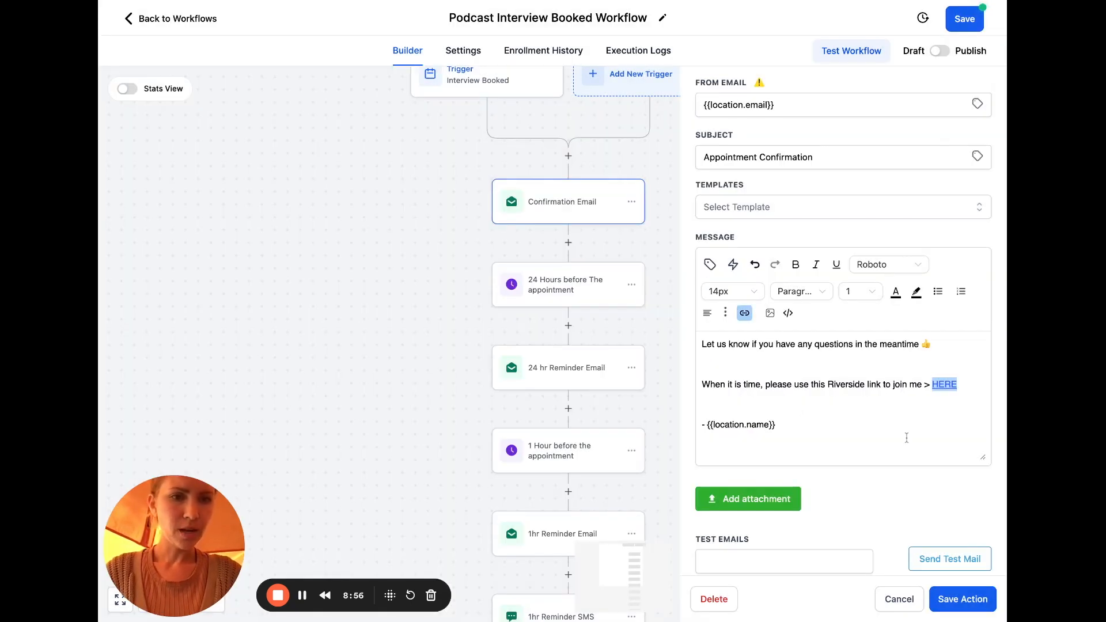
left_click(938, 401)
key("Return")
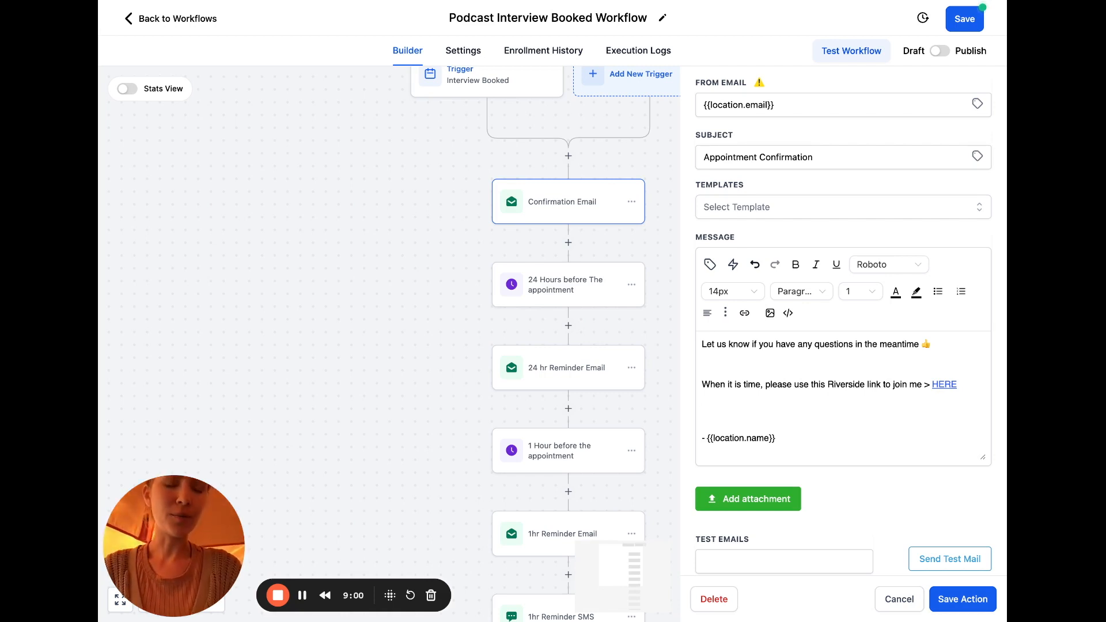
key("Delete")
Add 'This will be an audio and video recording' and 'I'll look forward to seeing you then!', remove the greeting's blank line, and save
type("This will be an audio and vdi")
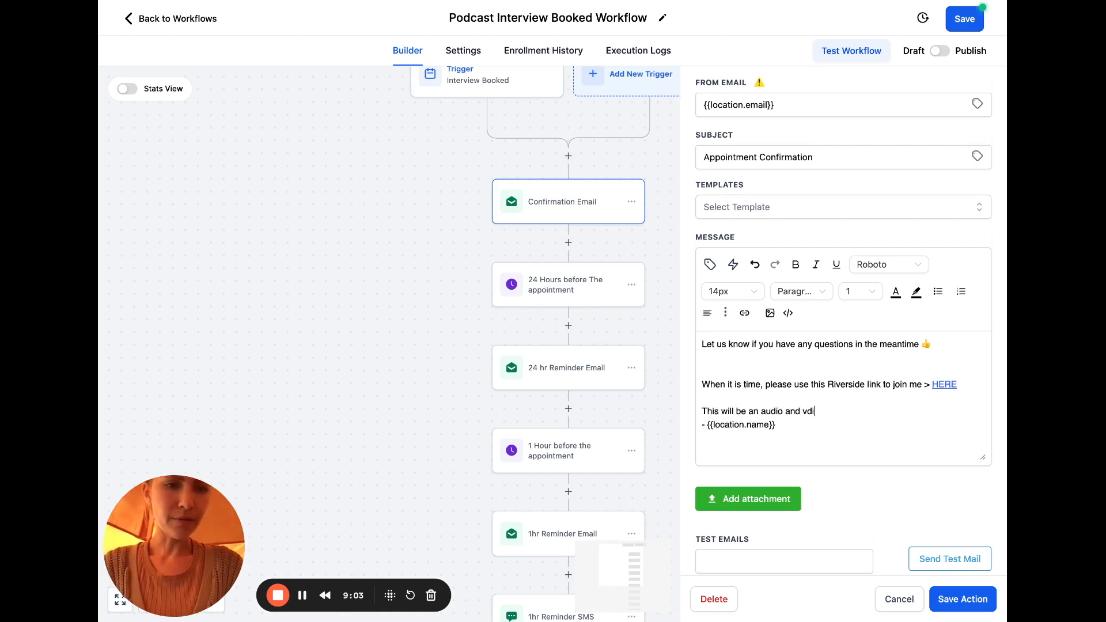
key("BackSpace")
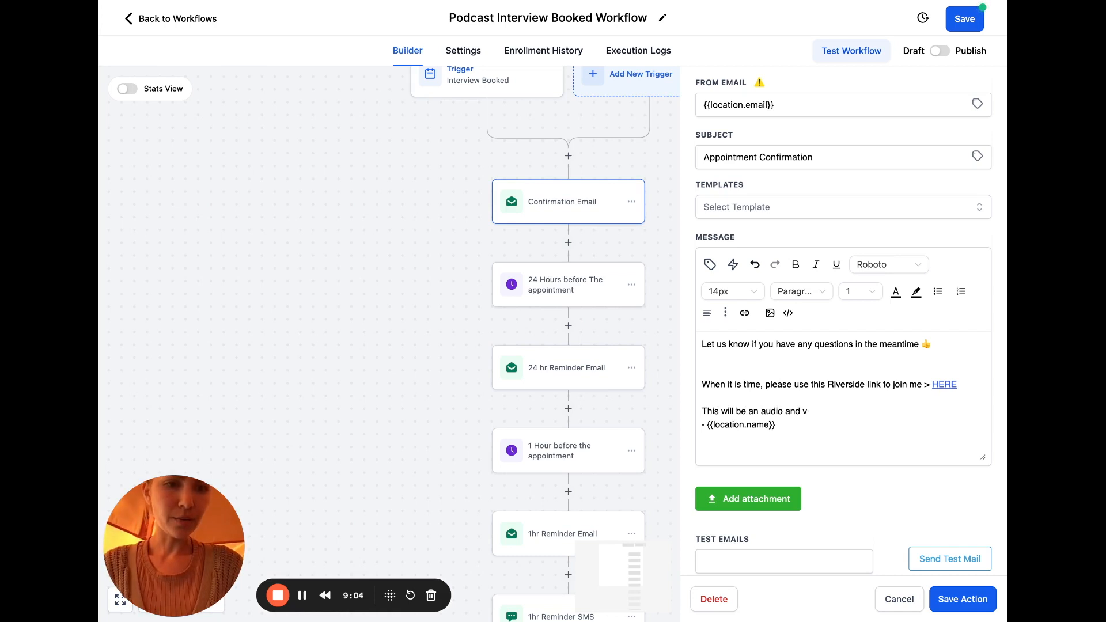
type("o recording")
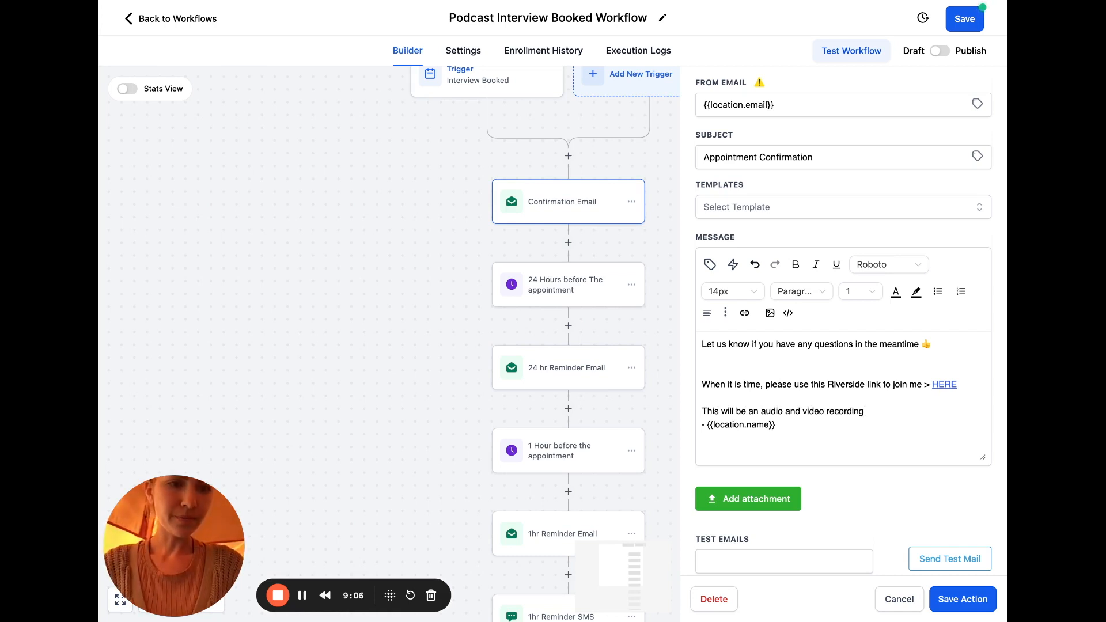
key("Return")
key("Return")
type("I'll loo")
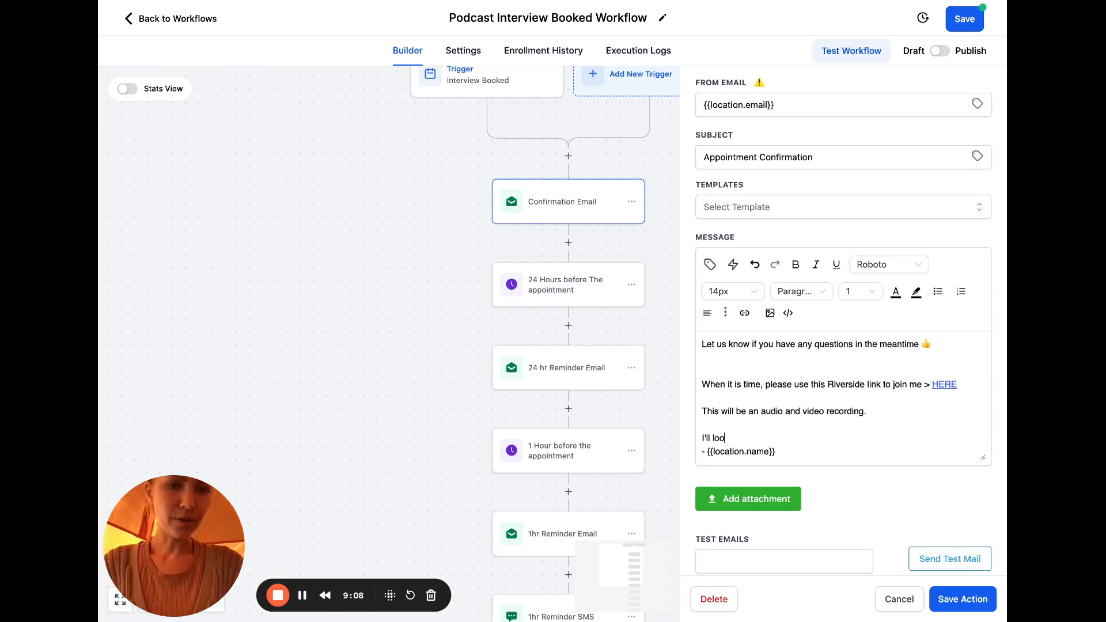
type("k forward to see yo")
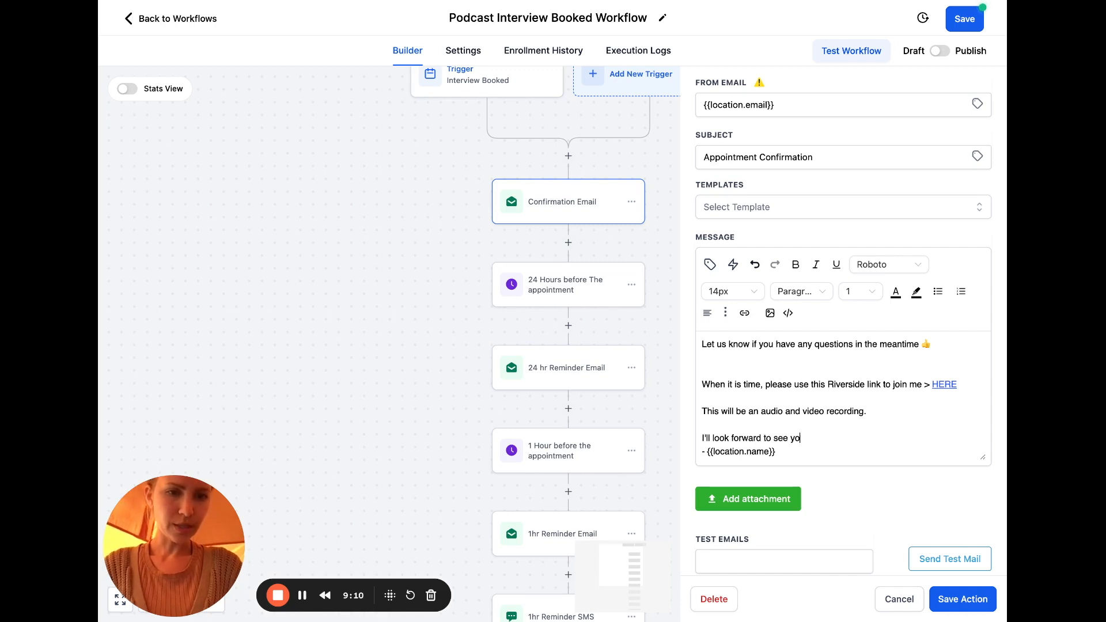
type("inging you then!")
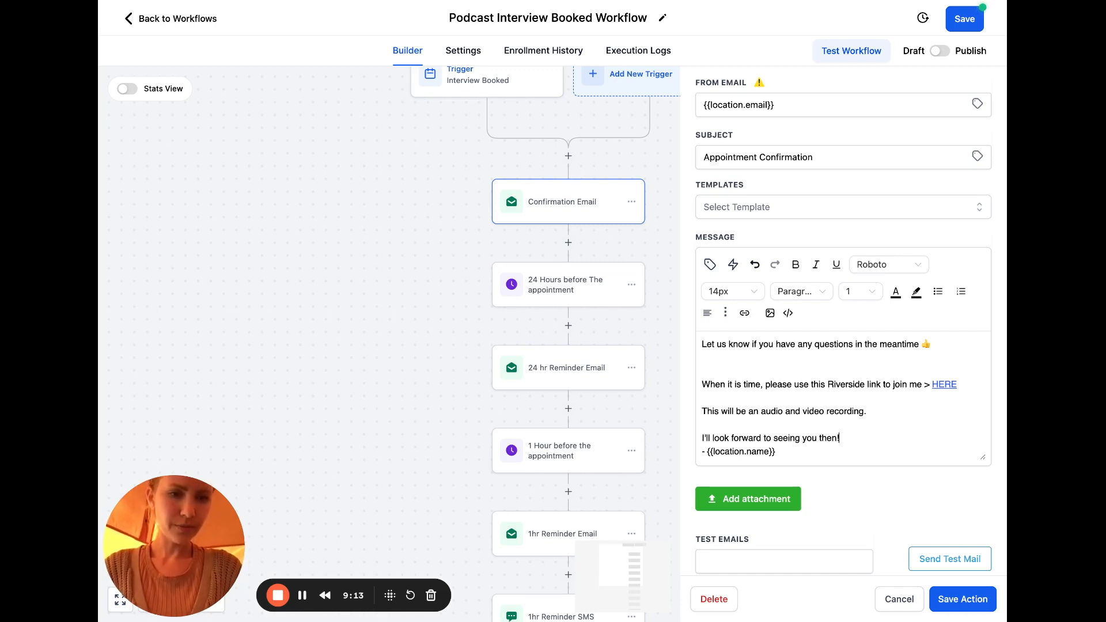
key("Return")
scroll(844, 397, "down", 1)
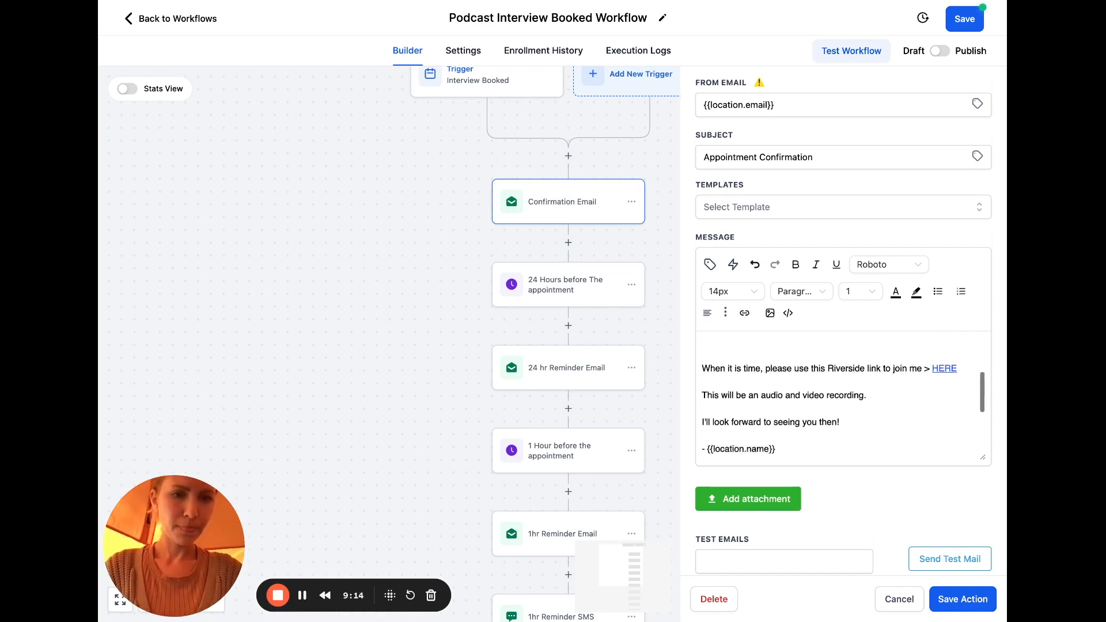
scroll(843, 397, "up", 3)
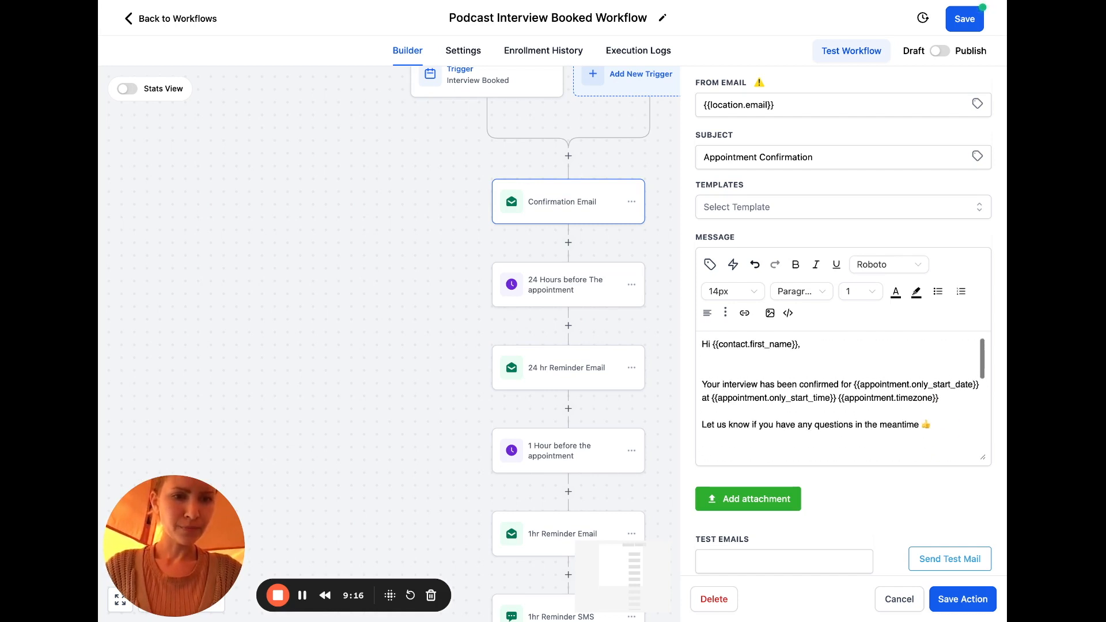
key("BackSpace")
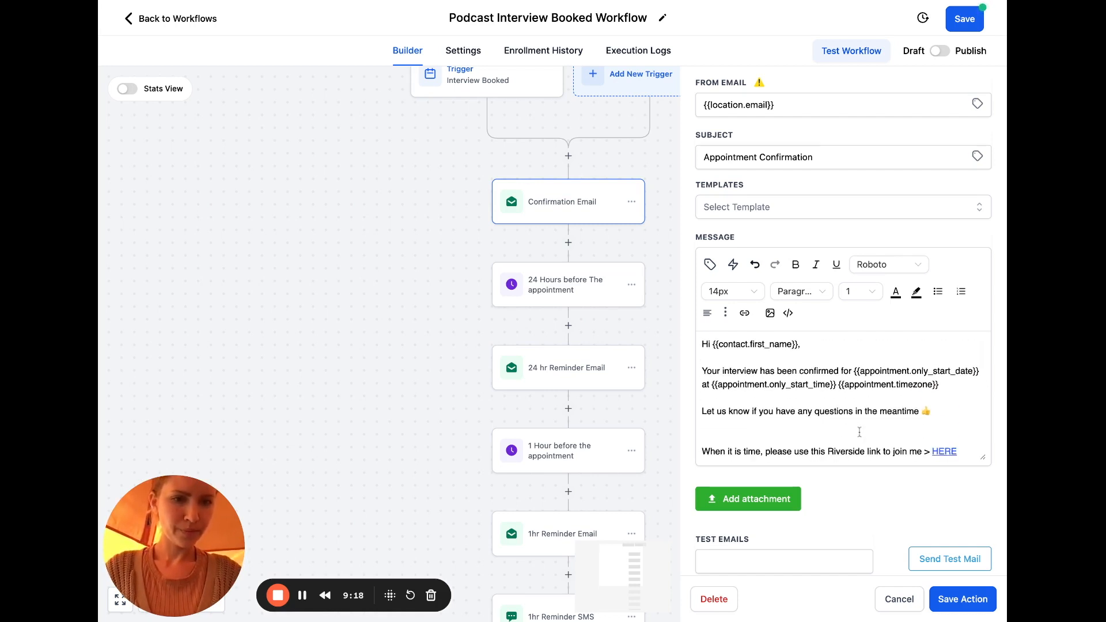
scroll(859, 431, "down", 3)
scroll(860, 432, "down", 2)
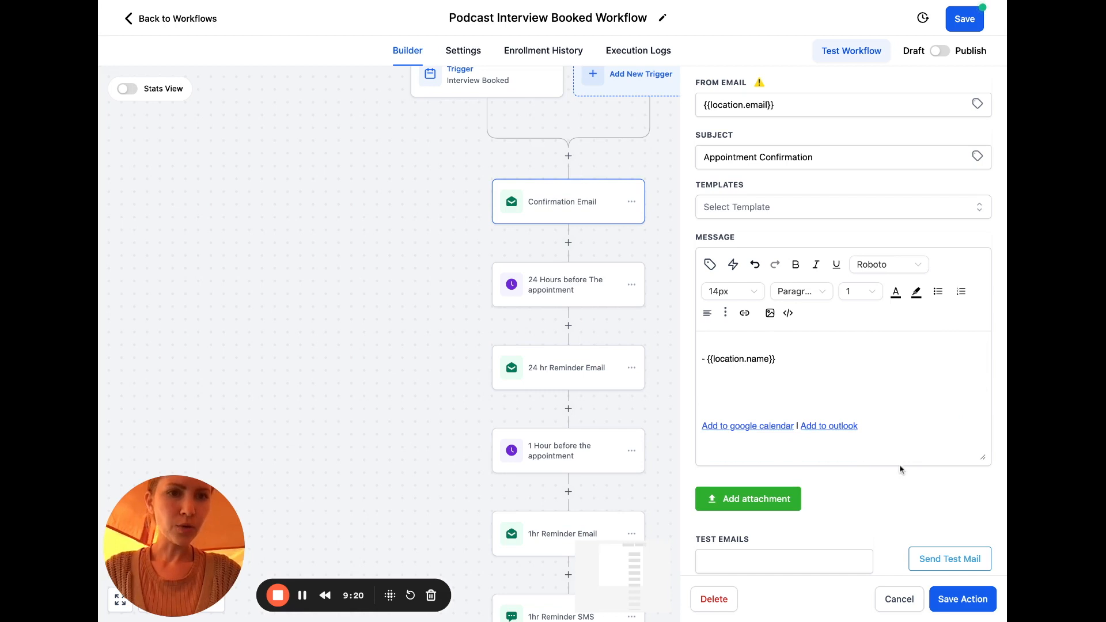
left_click(952, 599)
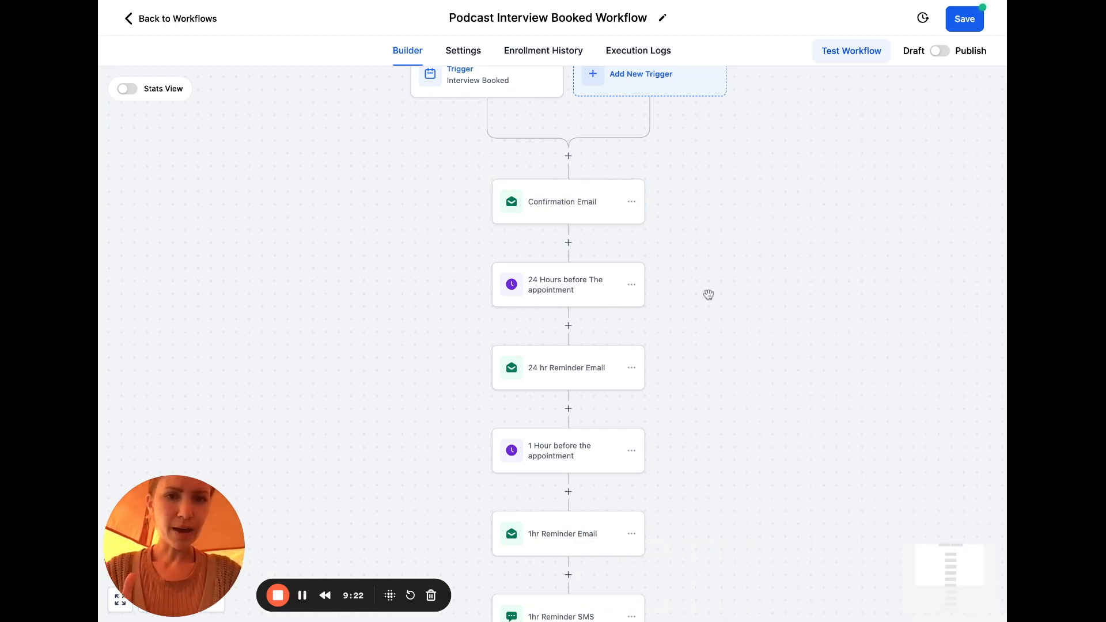
Replace the 'Appointment Confirmation' subject with one starting 'You're In! Aligned With Purpose Interview Details' and save
left_click(590, 220)
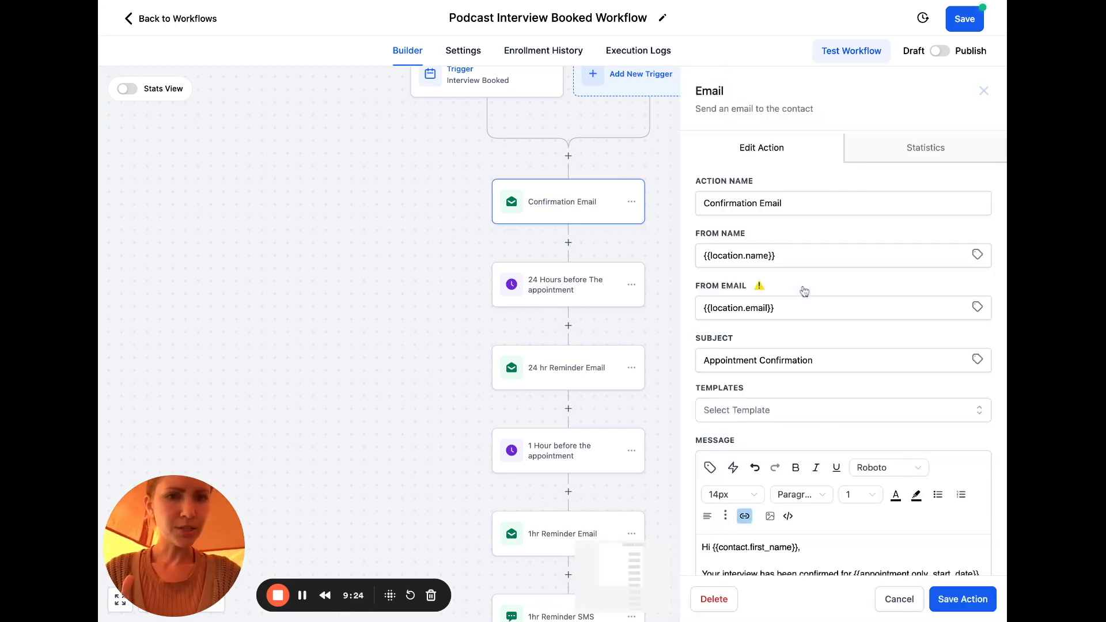
scroll(800, 291, "down", 1)
triple_click(790, 314)
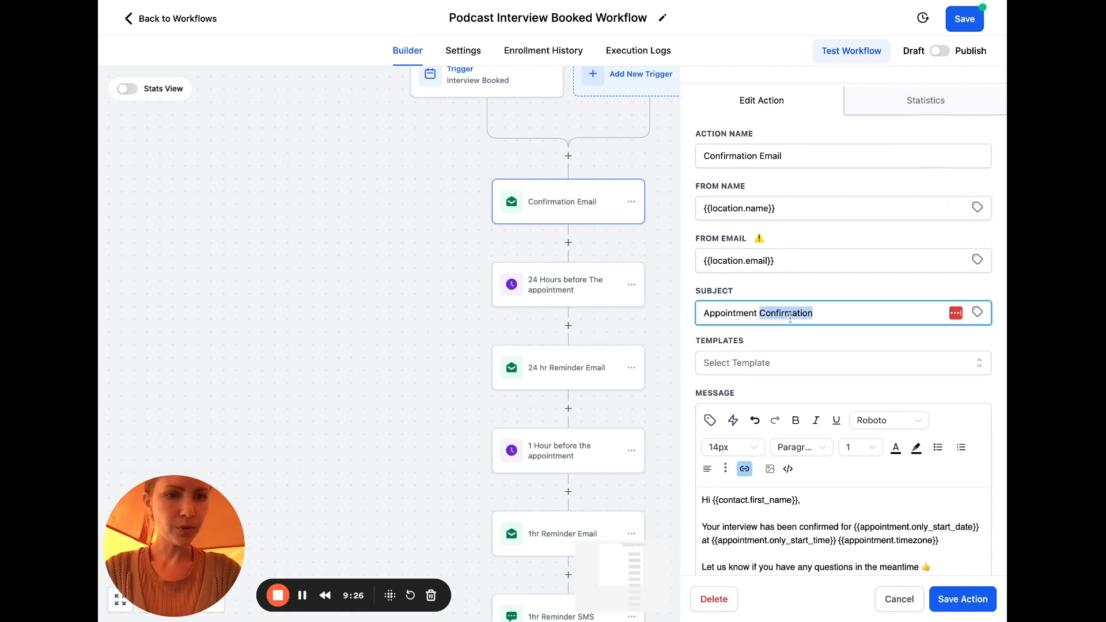
type("Yo")
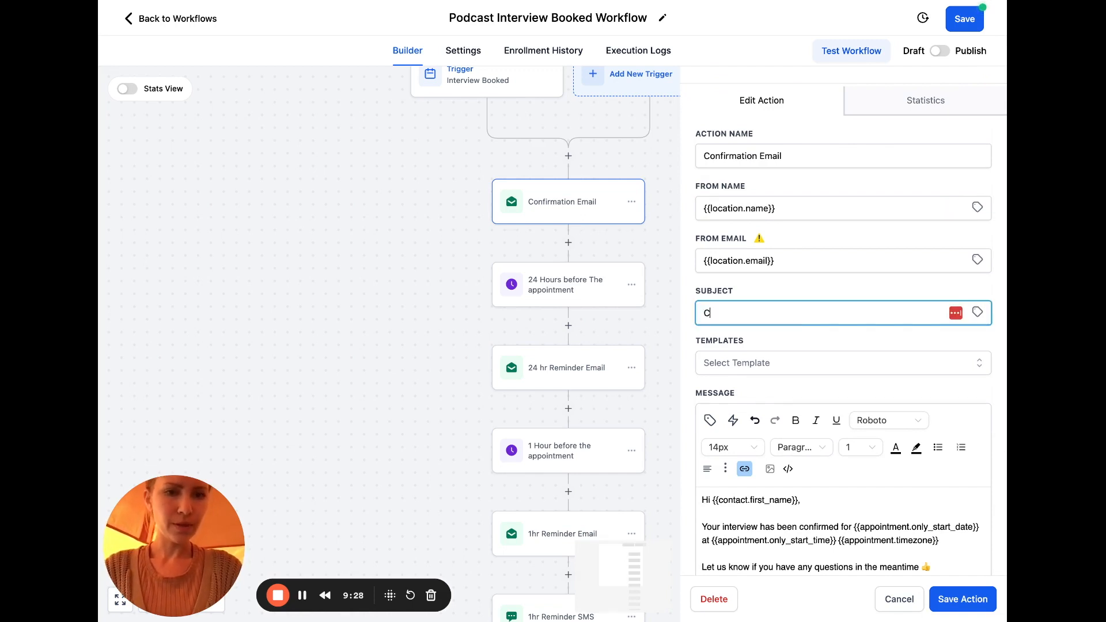
type("You're In!Your")
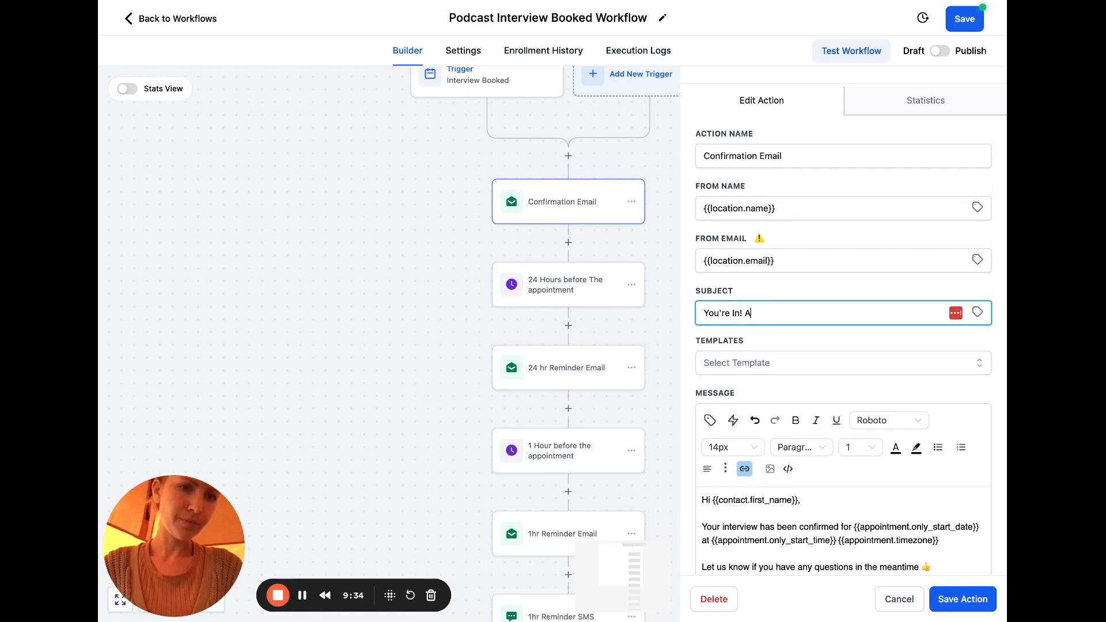
type("igned With Purpose Interview Details Inside")
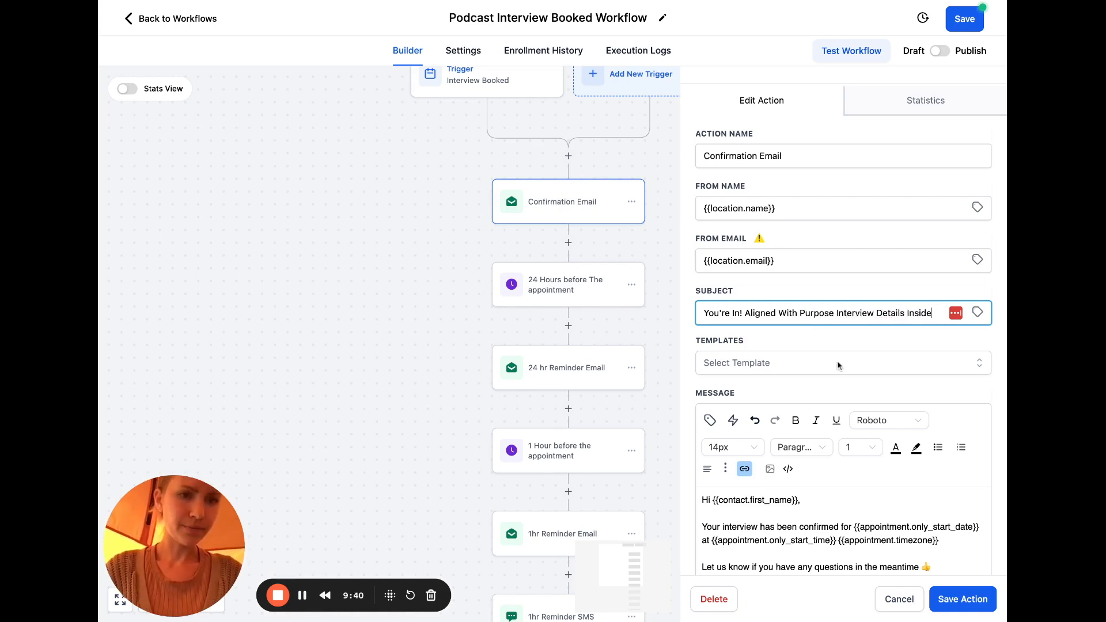
left_click(948, 599)
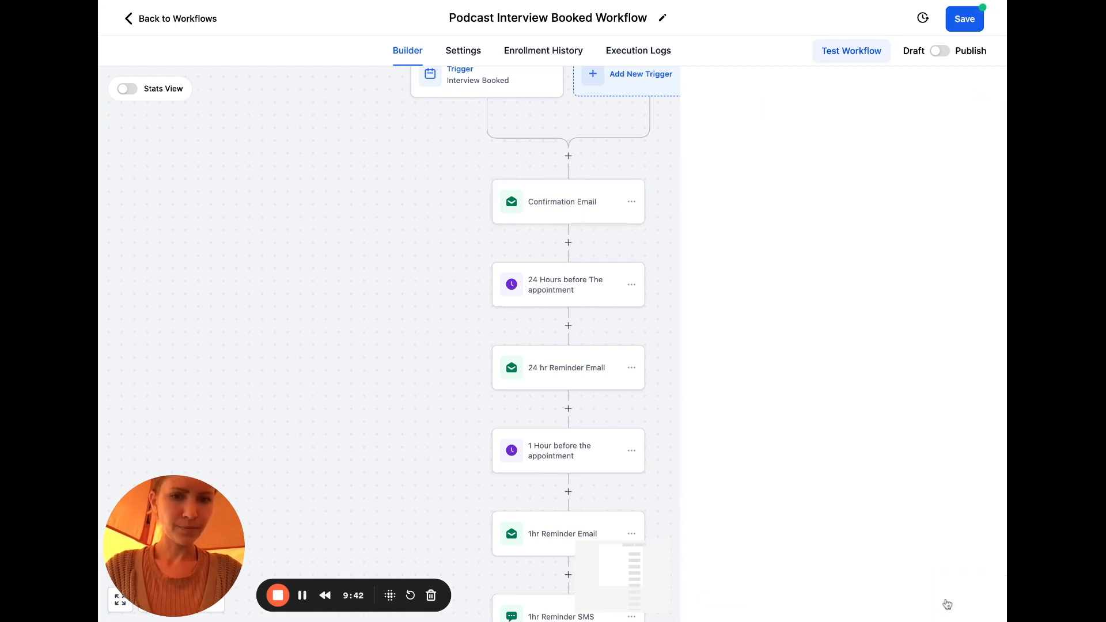
scroll(614, 294, "down", 2)
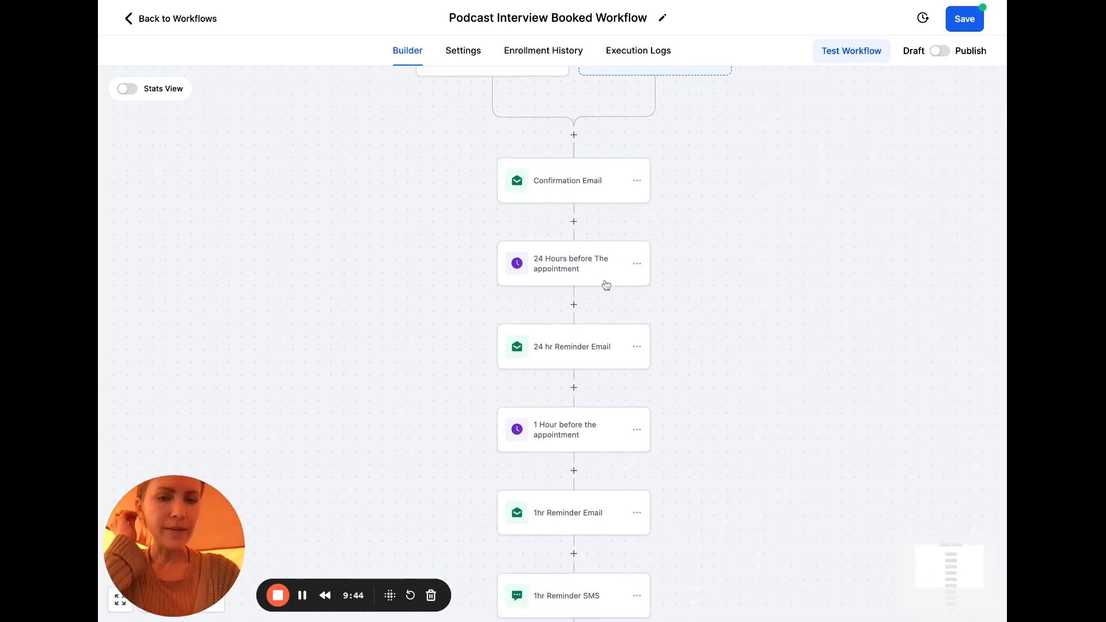
In the 24 hr Reminder Email, change 'Meeting' to 'Interview' and 'appointment' to 'interview'
left_click(599, 323)
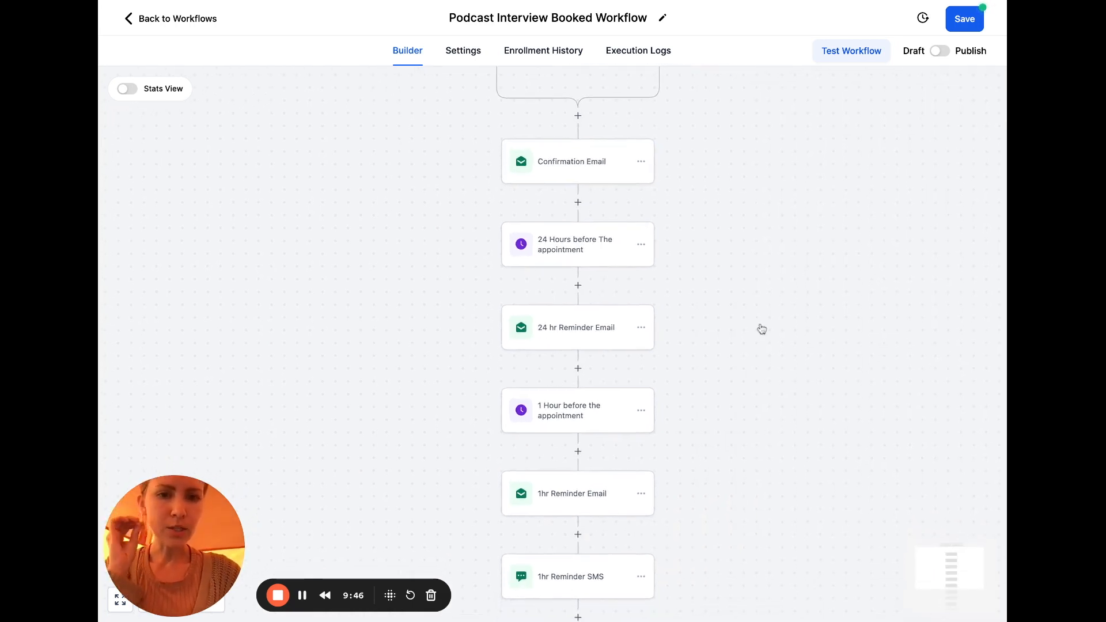
scroll(872, 295, "down", 1)
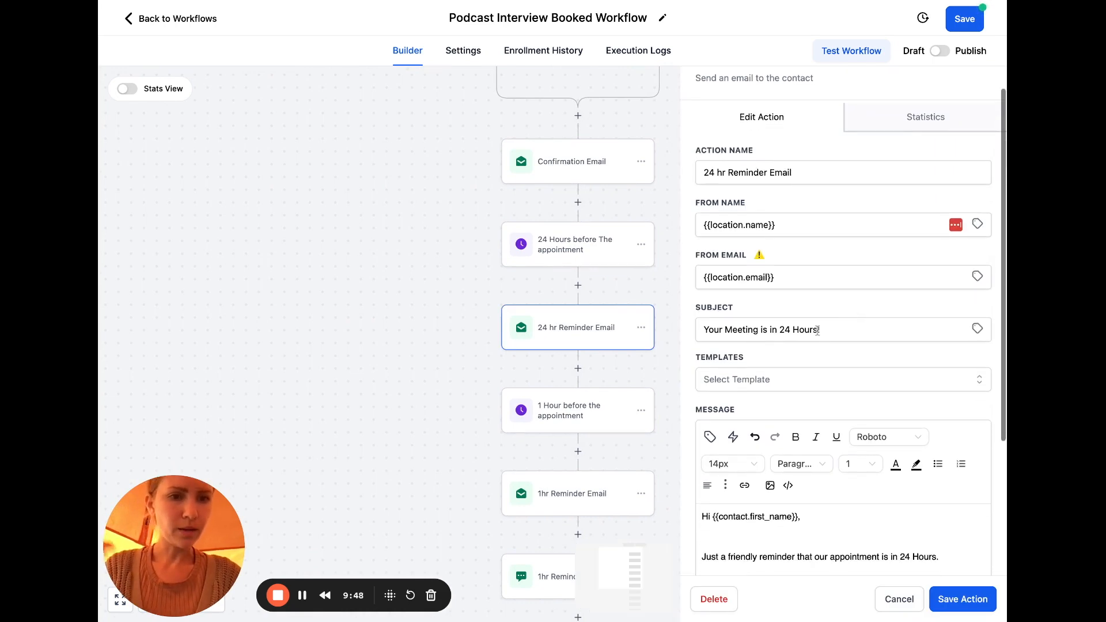
double_click(738, 329)
type("Interview")
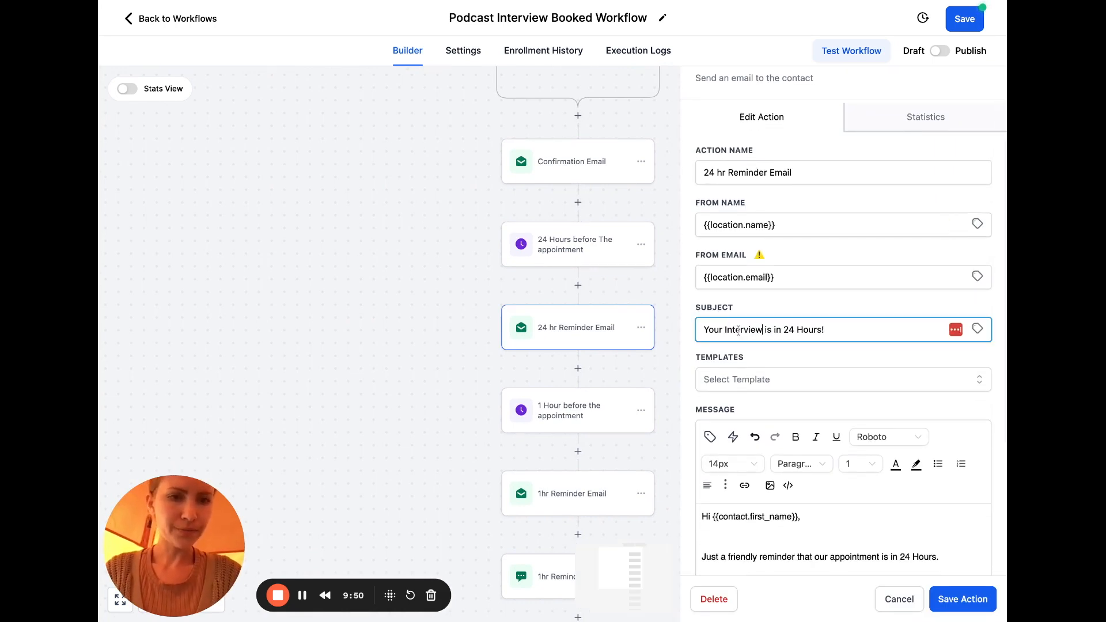
scroll(887, 357, "down", 5)
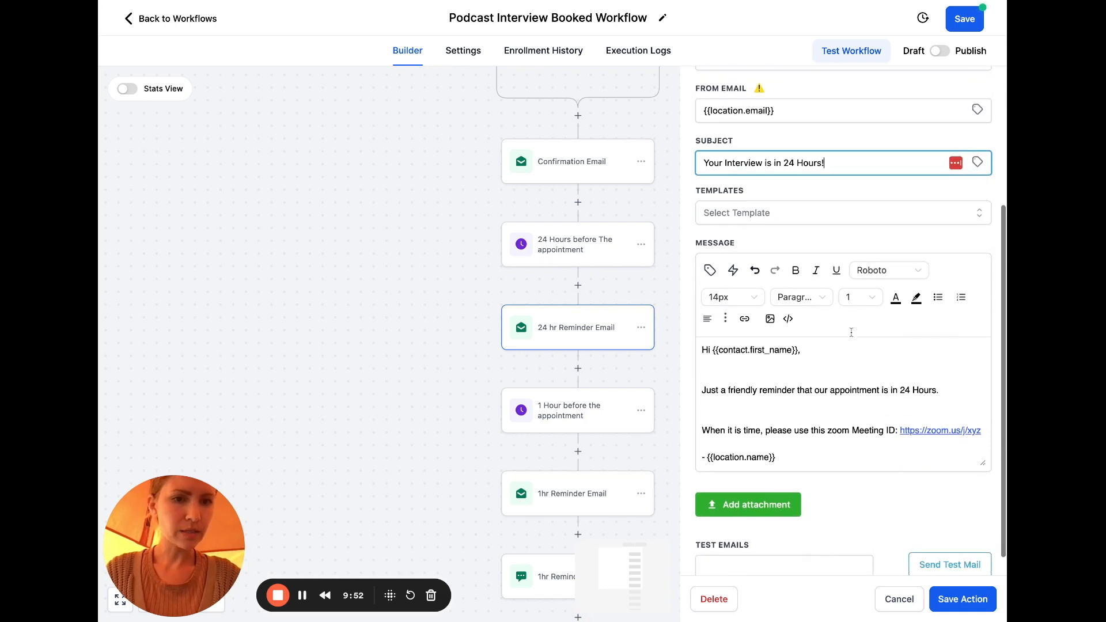
scroll(926, 378, "down", 1)
triple_click(858, 378)
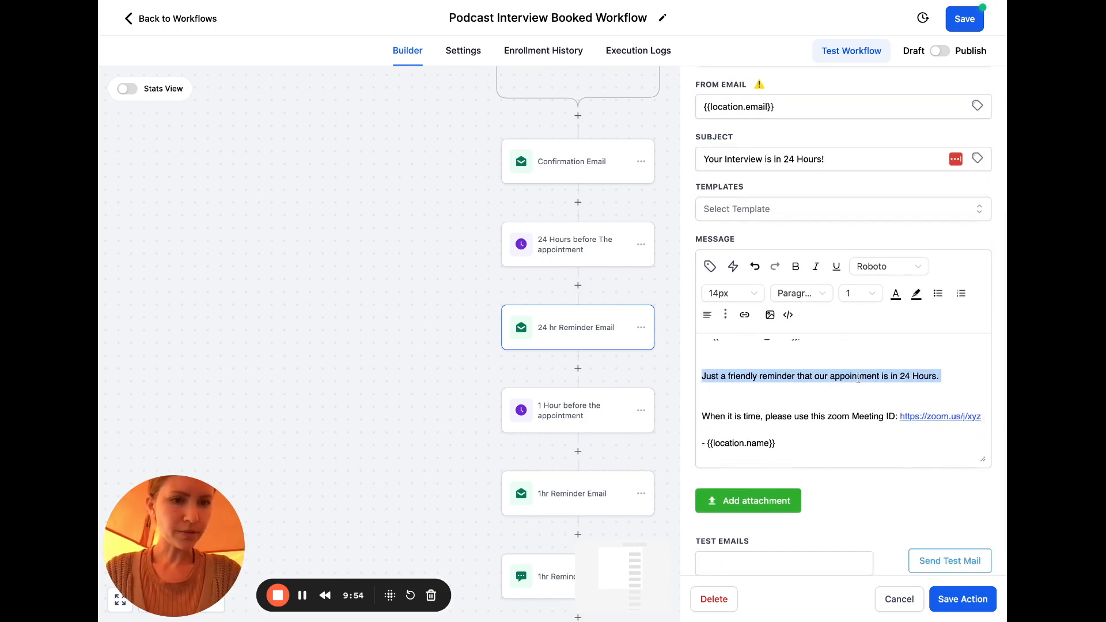
left_click(855, 380)
double_click(855, 376)
type("interview")
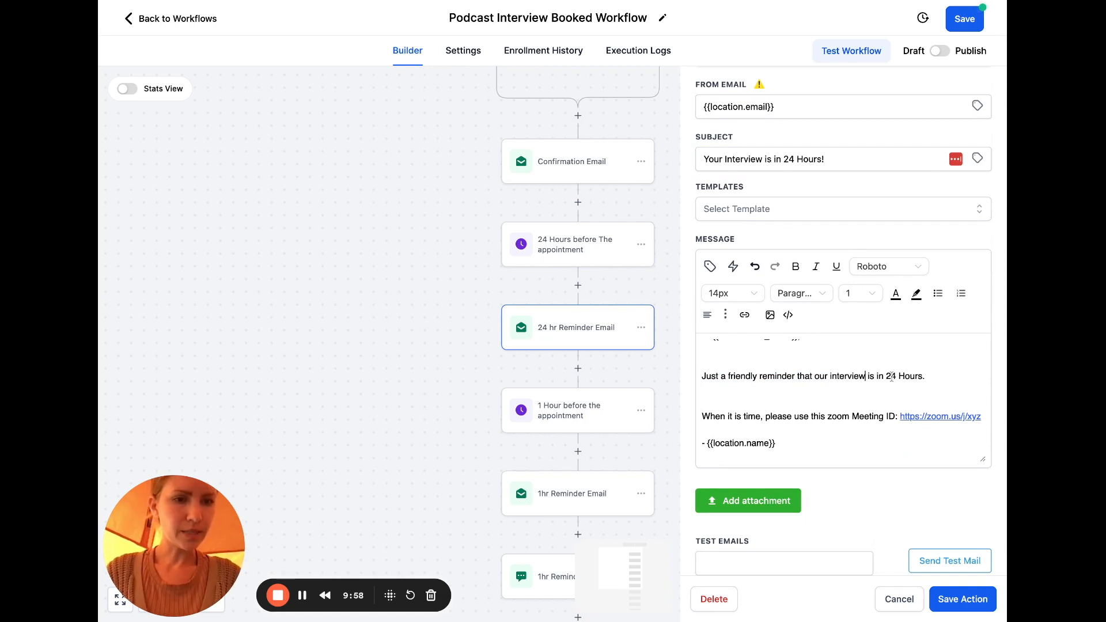
Add '(hope you're as excited as I am)' and replace the Zoom meeting ID with 'Riverside link to join! > HERE'
scroll(922, 362, "down", 1)
left_click(941, 353)
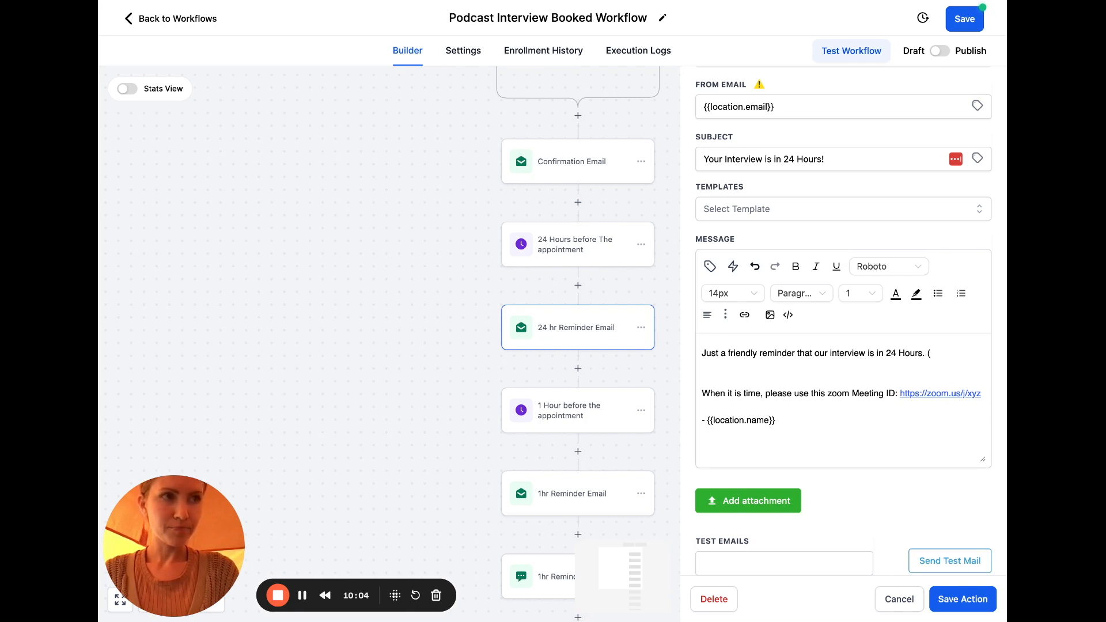
type("hope you're ")
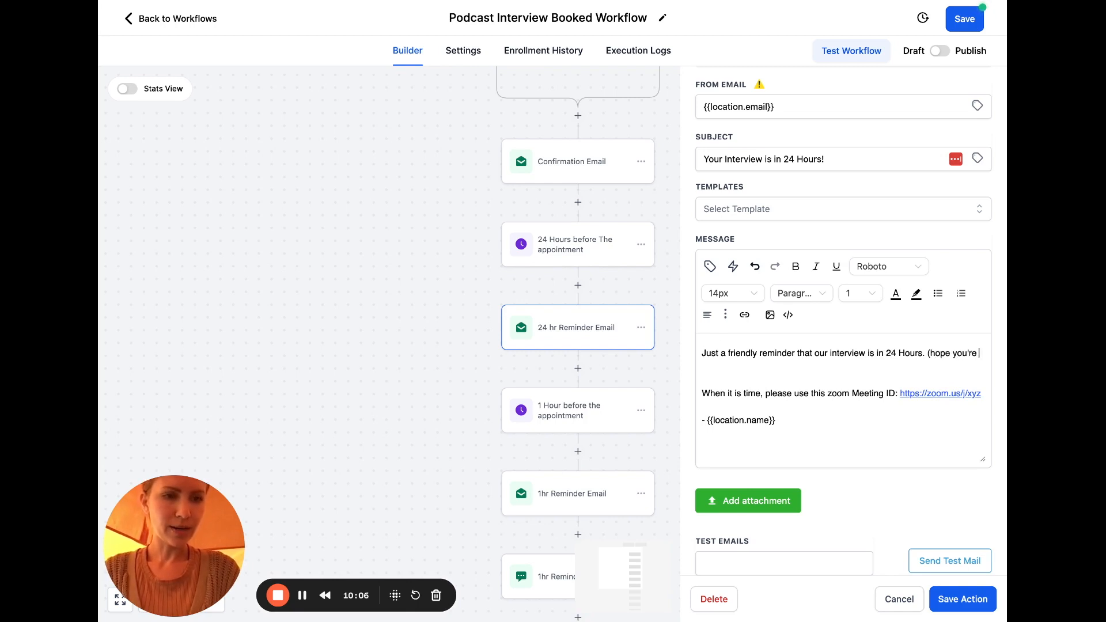
type("as excited as ")
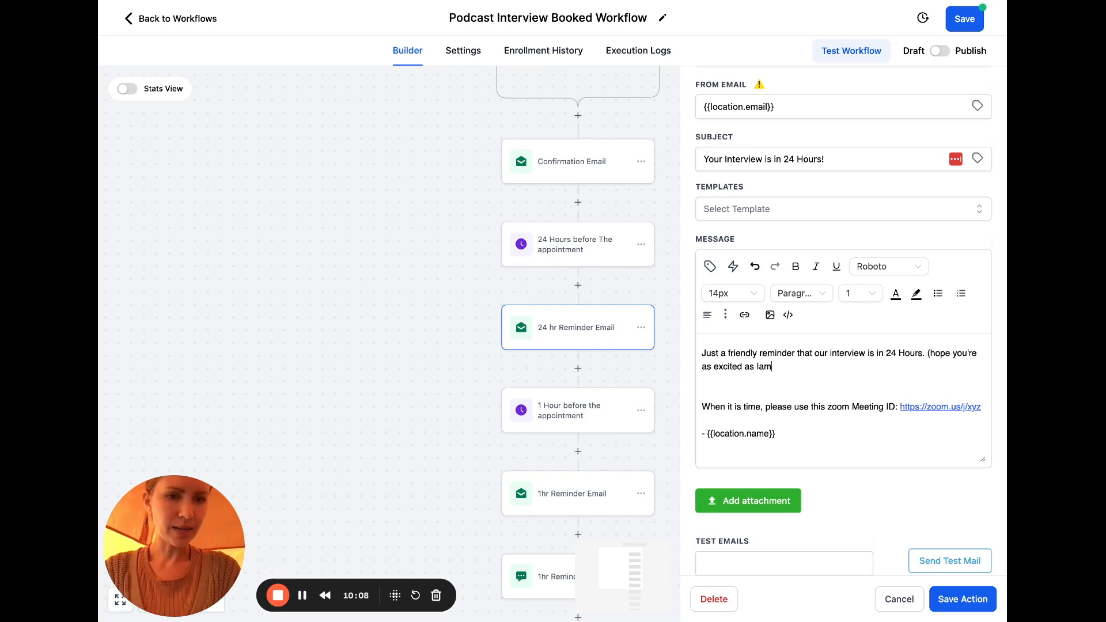
type("I am).")
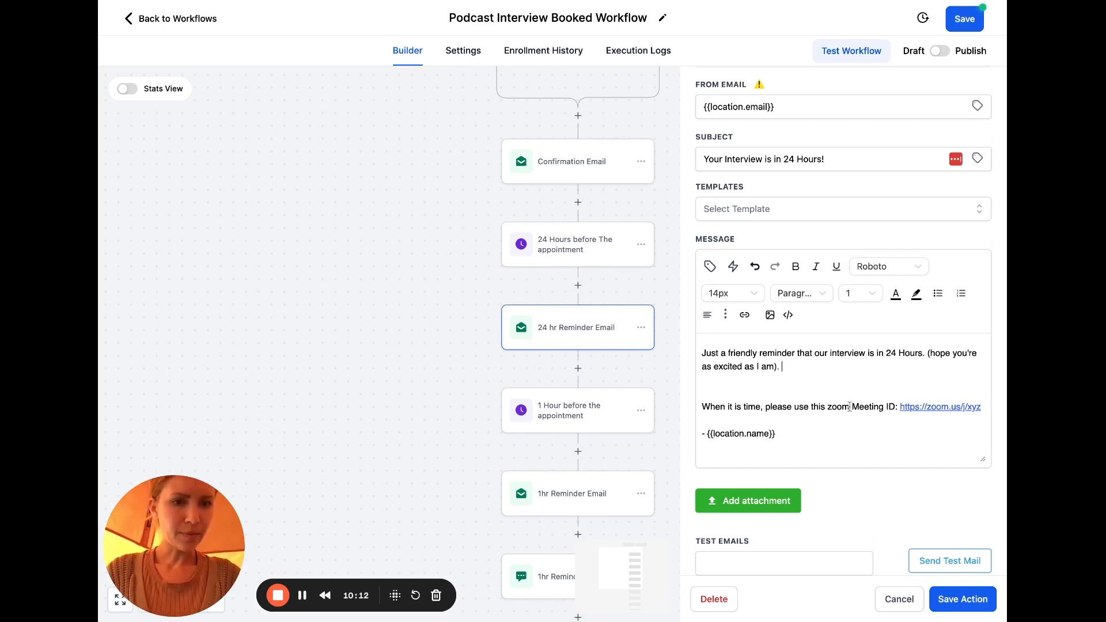
left_click_drag(830, 408, 989, 413)
type("Riv")
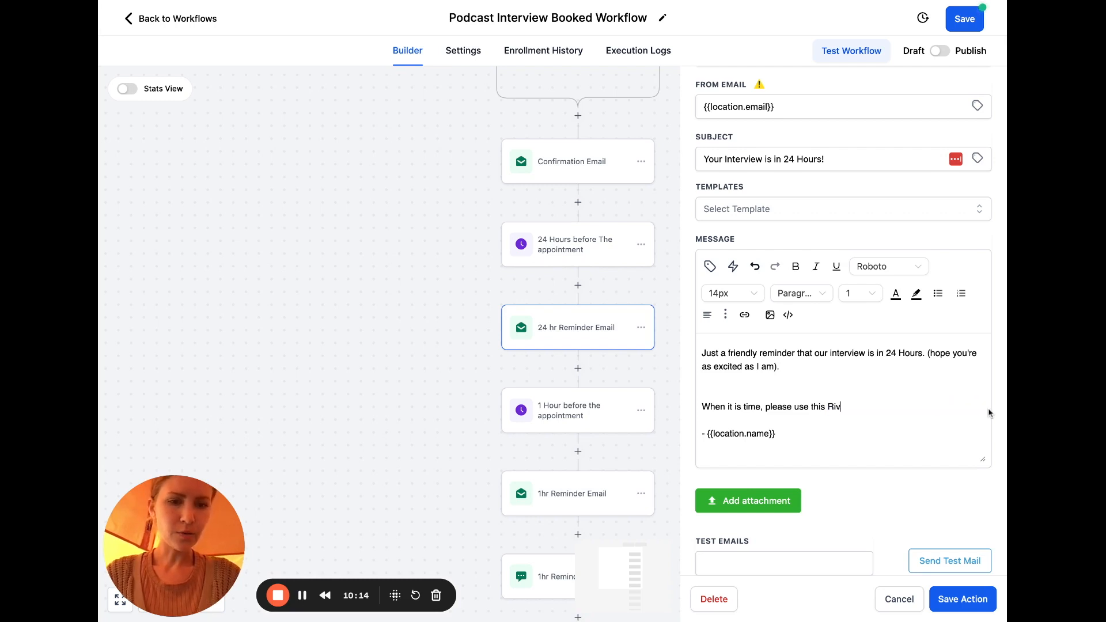
type("erside link to j")
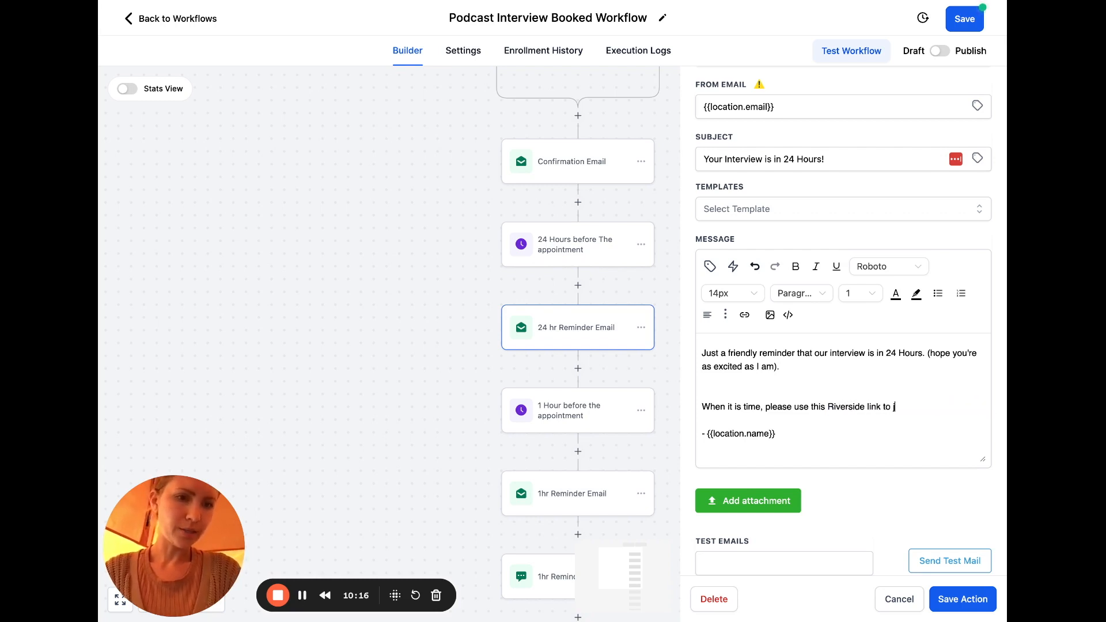
type("oin !")
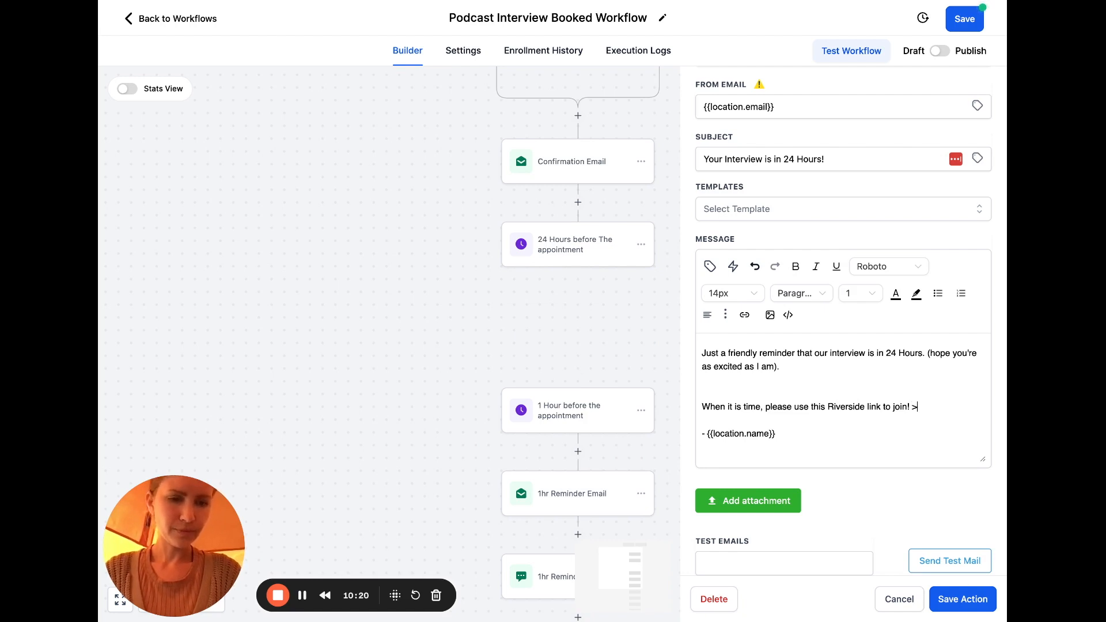
type(" > HERE")
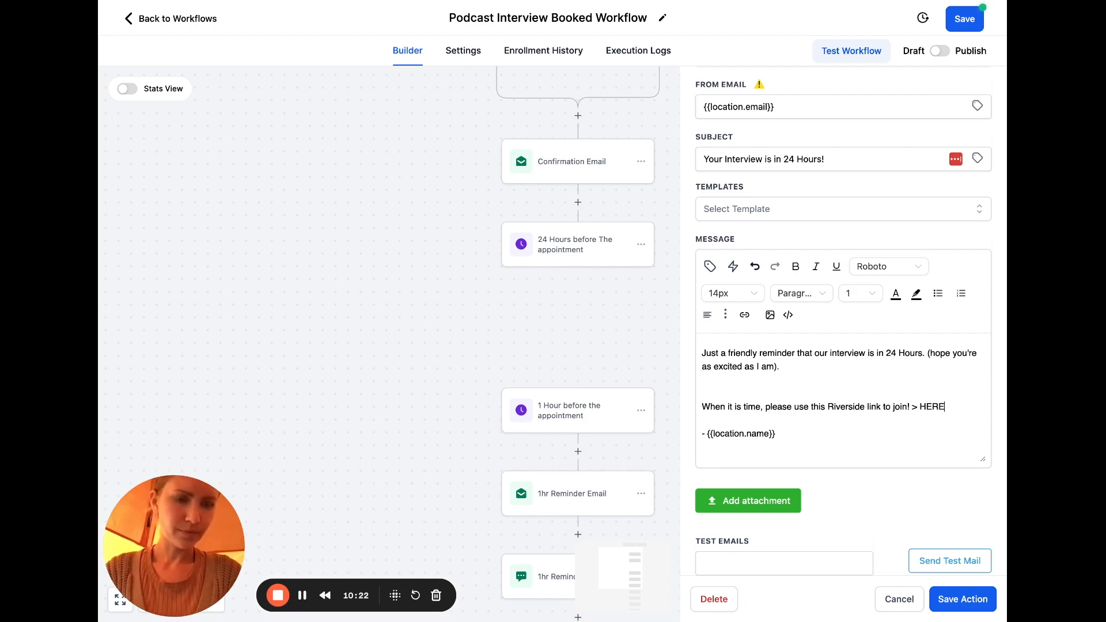
Link the word HERE to the pasted Riverside studio URL
left_click_drag(920, 406, 944, 406)
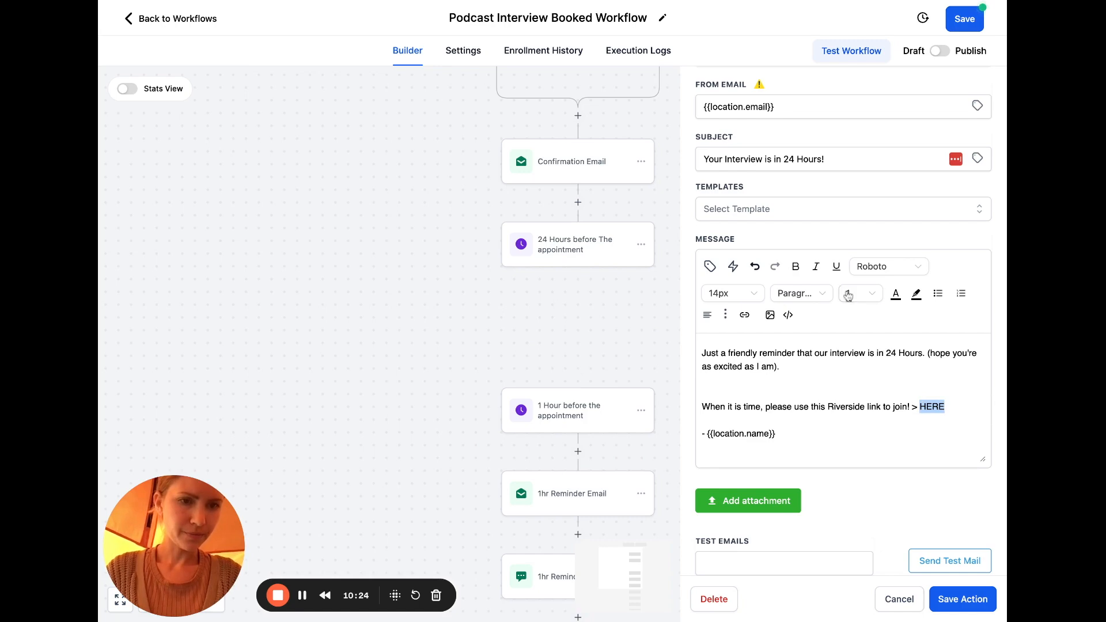
left_click(745, 315)
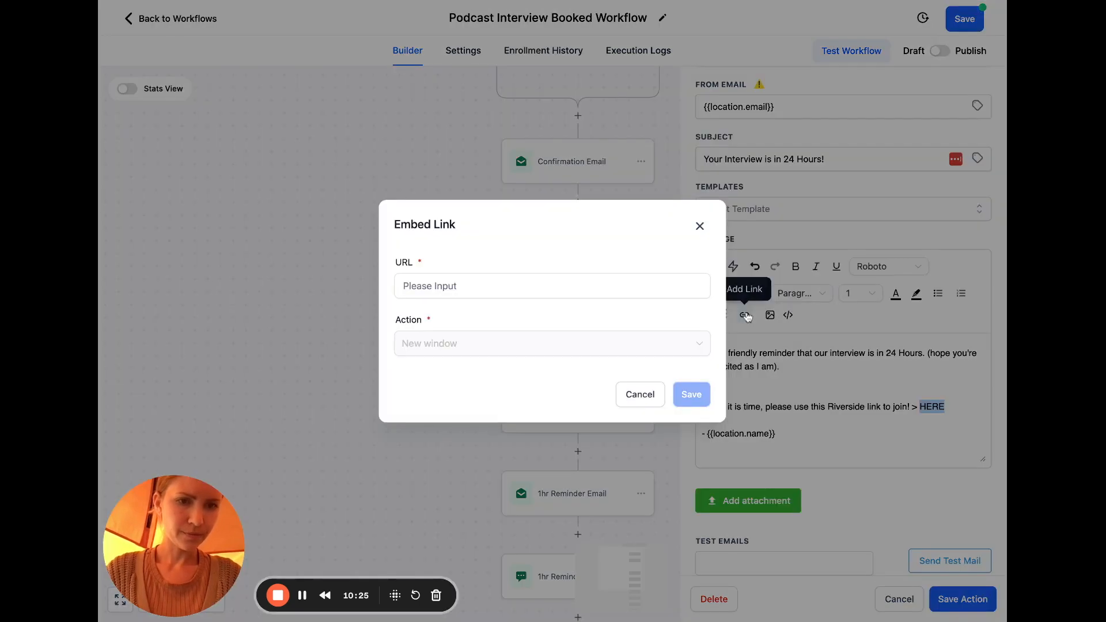
left_click(673, 296)
left_click(695, 395)
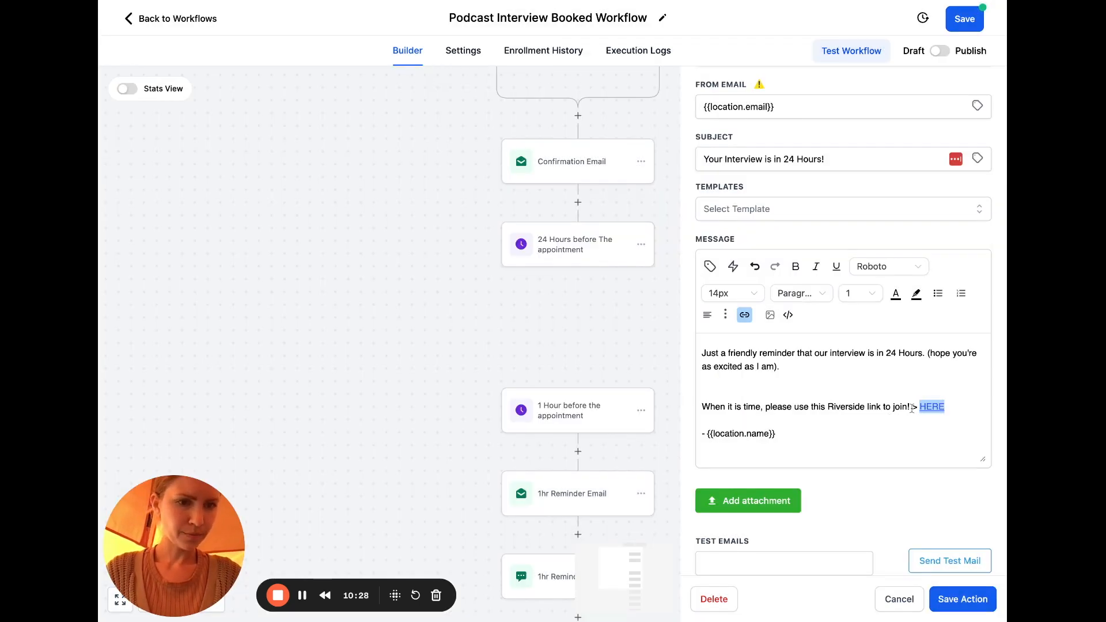
Add a p.s. below the signature saying the interview is audio + video, then save the action
type(">")
left_click(813, 432)
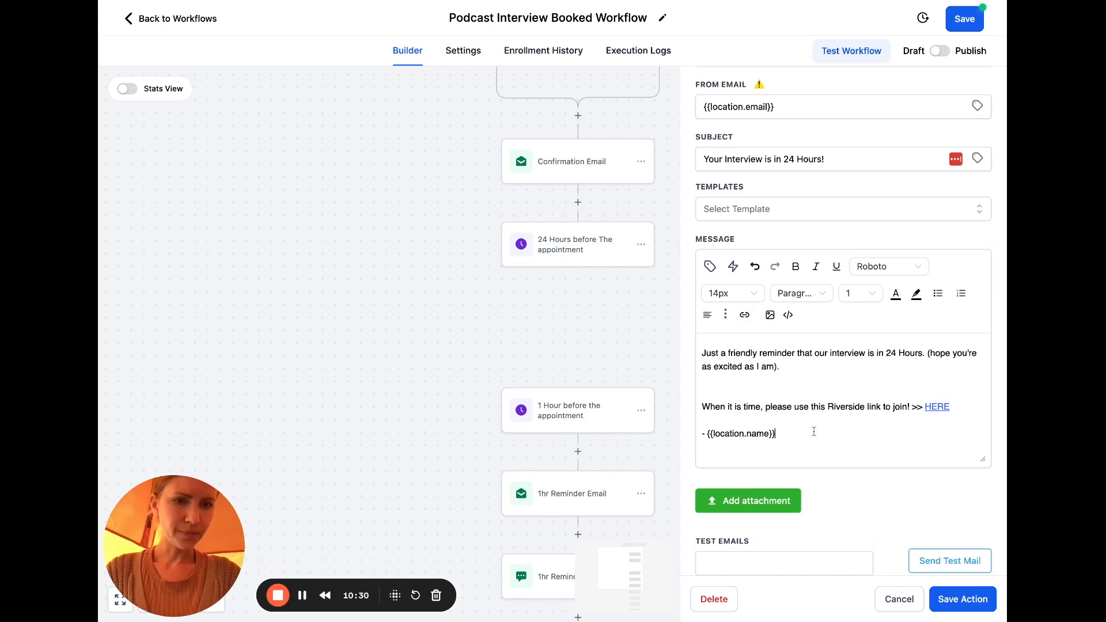
key("Return")
type("p.s. ")
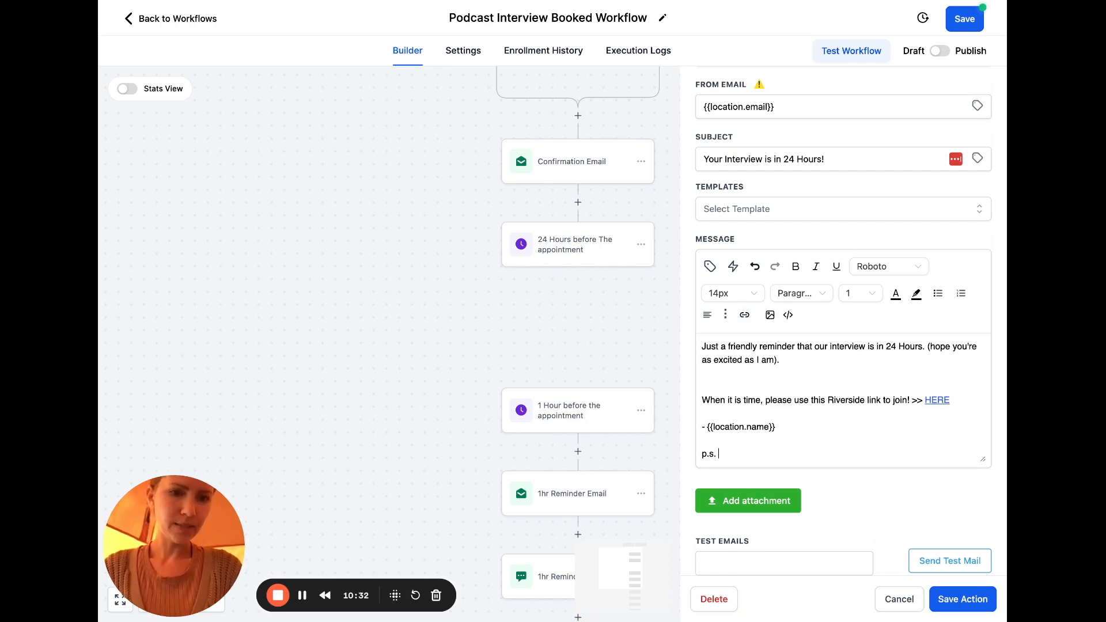
type("just a remidn")
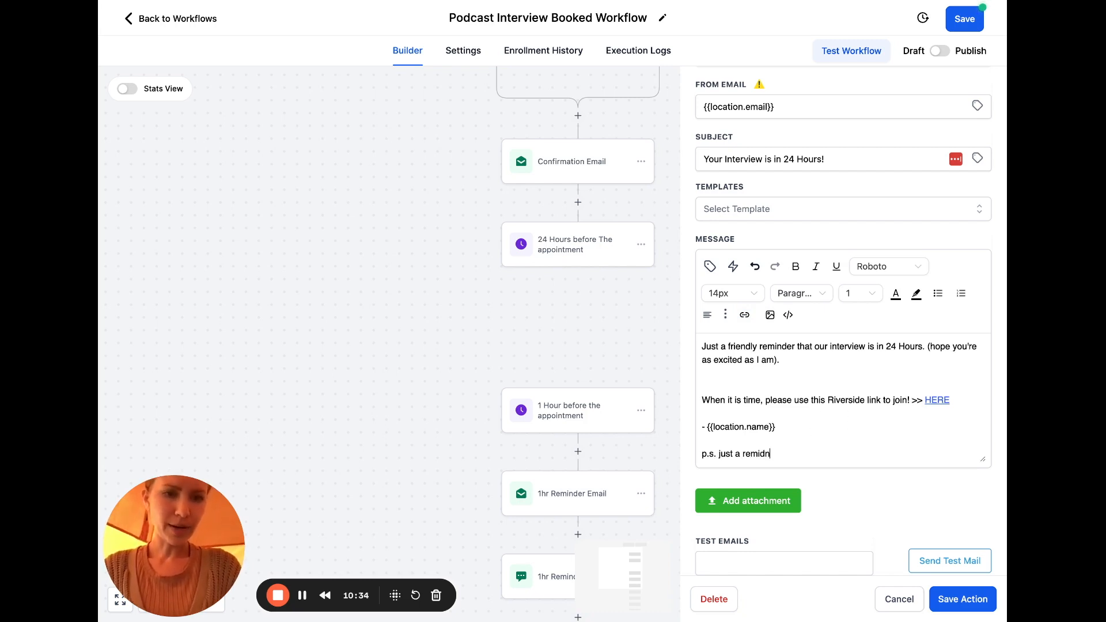
type("er inder ")
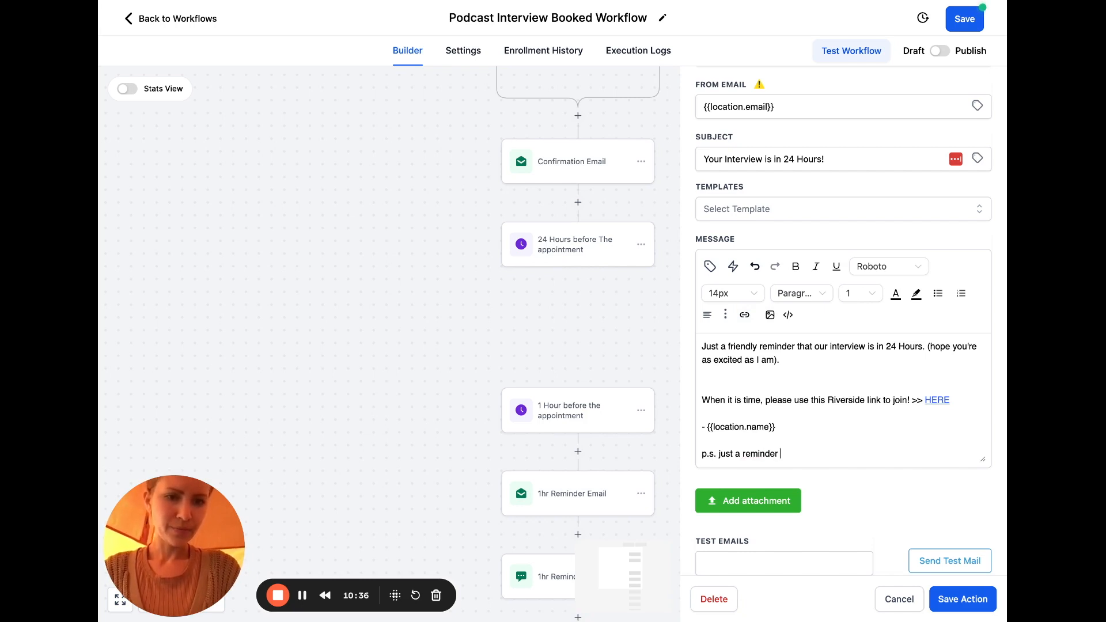
type("it's audio +vide")
key("BackSpace")
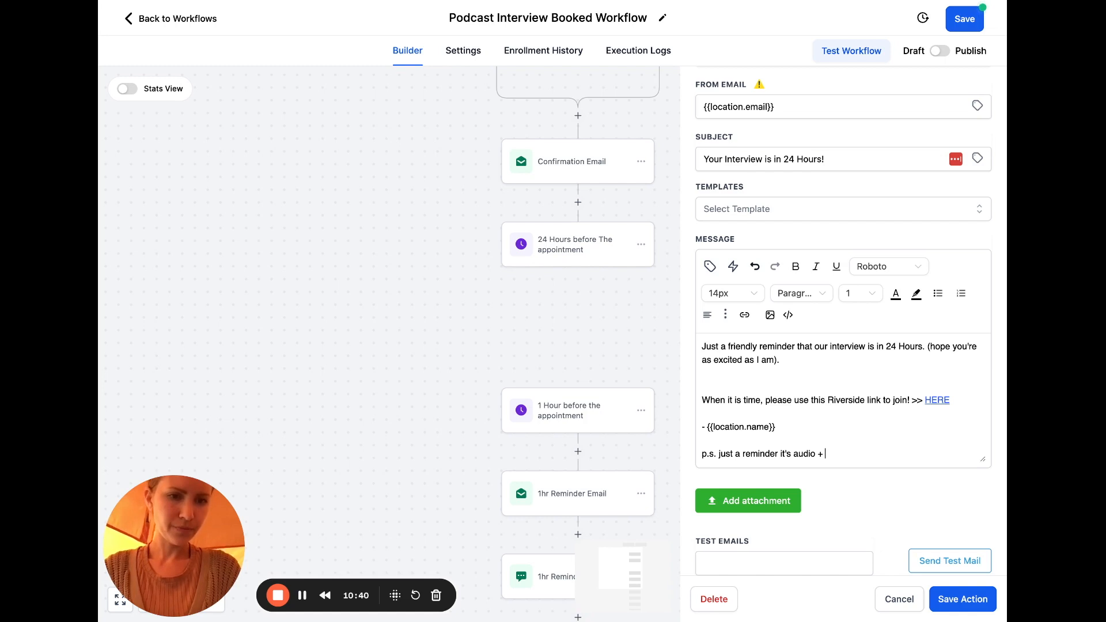
type("video ")
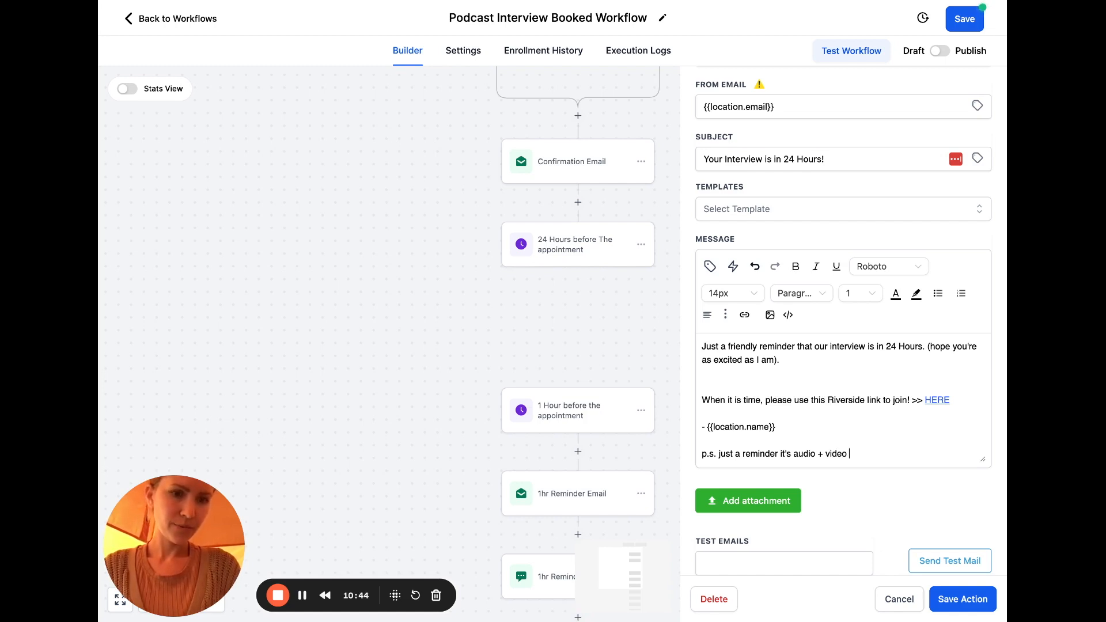
type("so ensure your ")
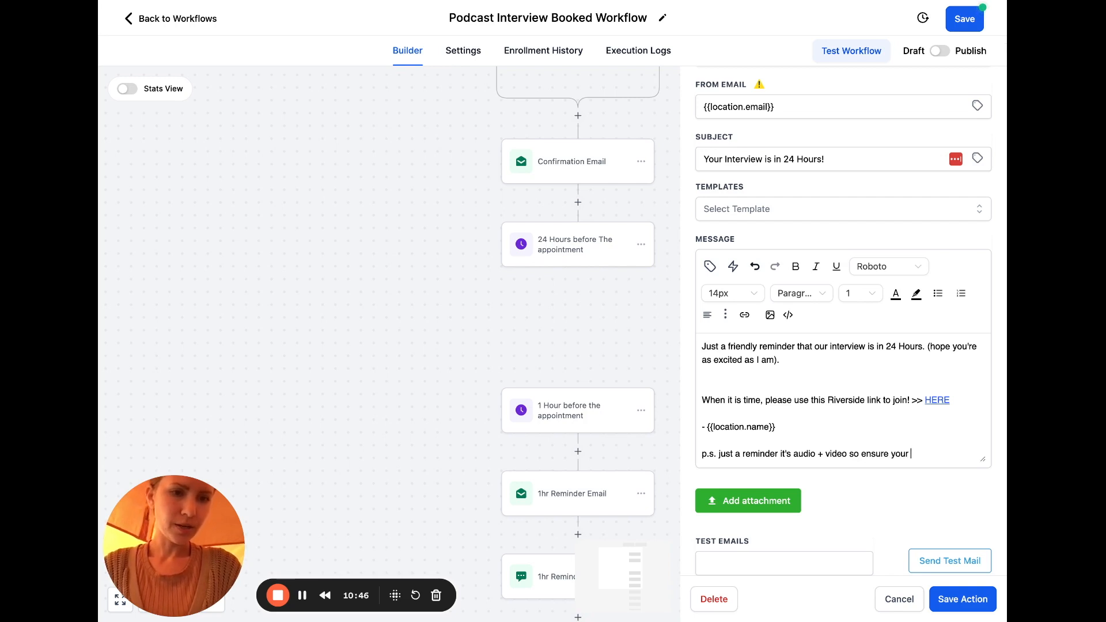
type("set")
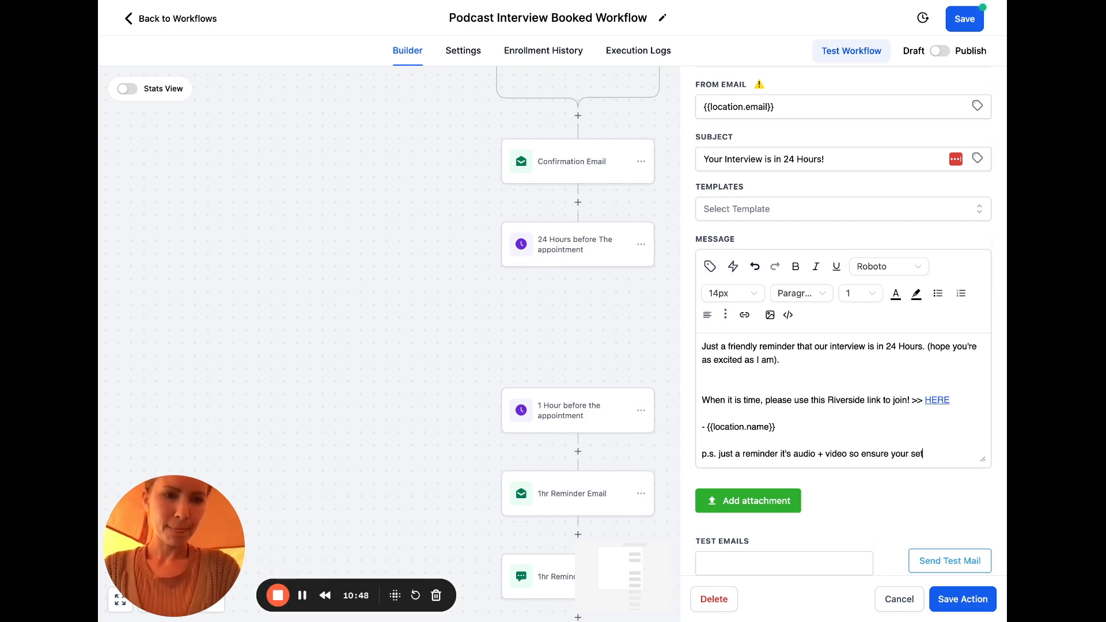
type("up is ready to go!")
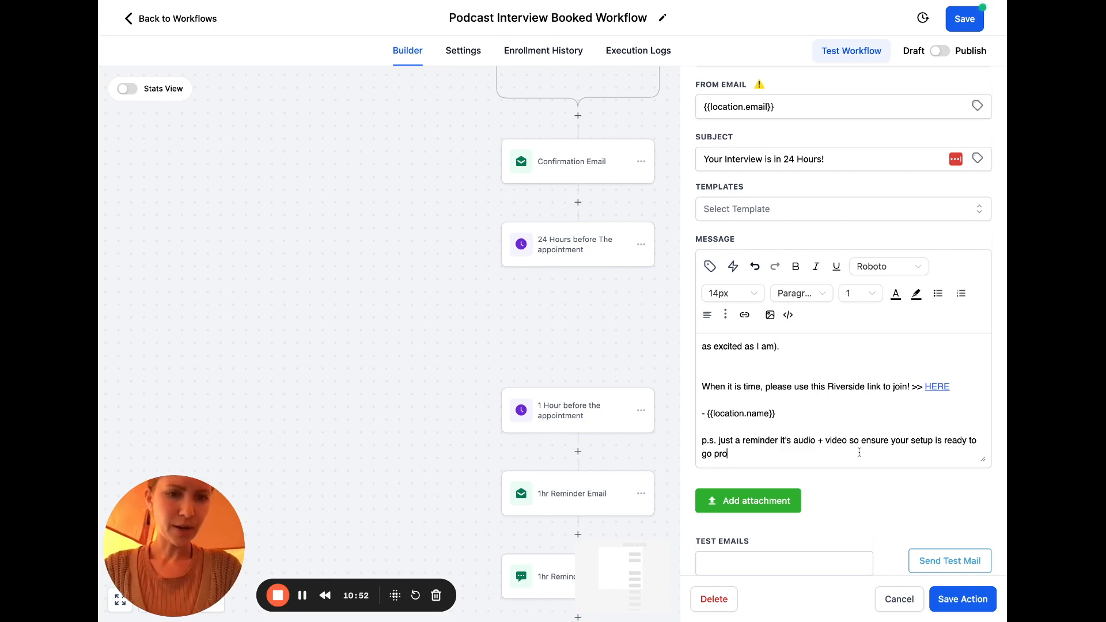
type("rding!")
scroll(887, 426, "up", 2)
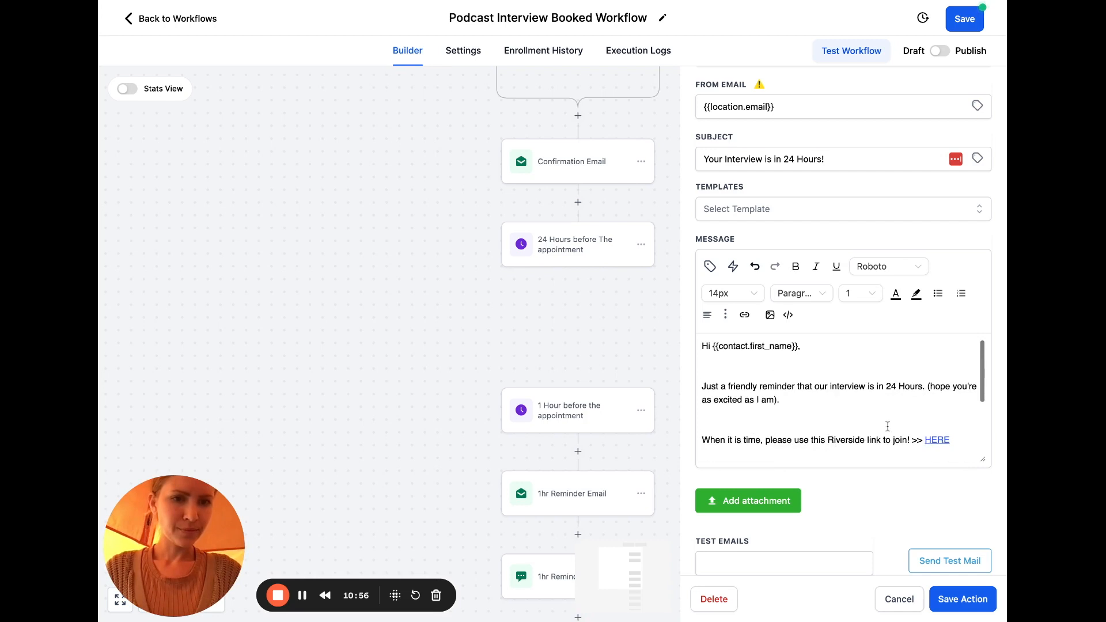
left_click(956, 604)
Save the workflow, then delete the Wait 5 mins step and all actions below it
left_click(966, 20)
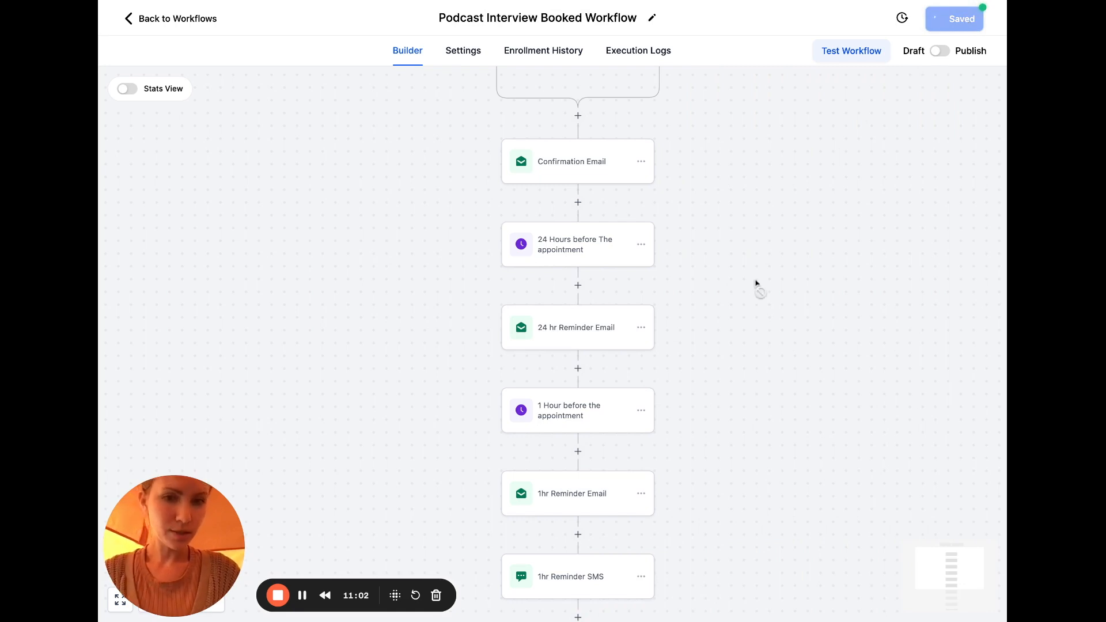
scroll(639, 350, "down", 5)
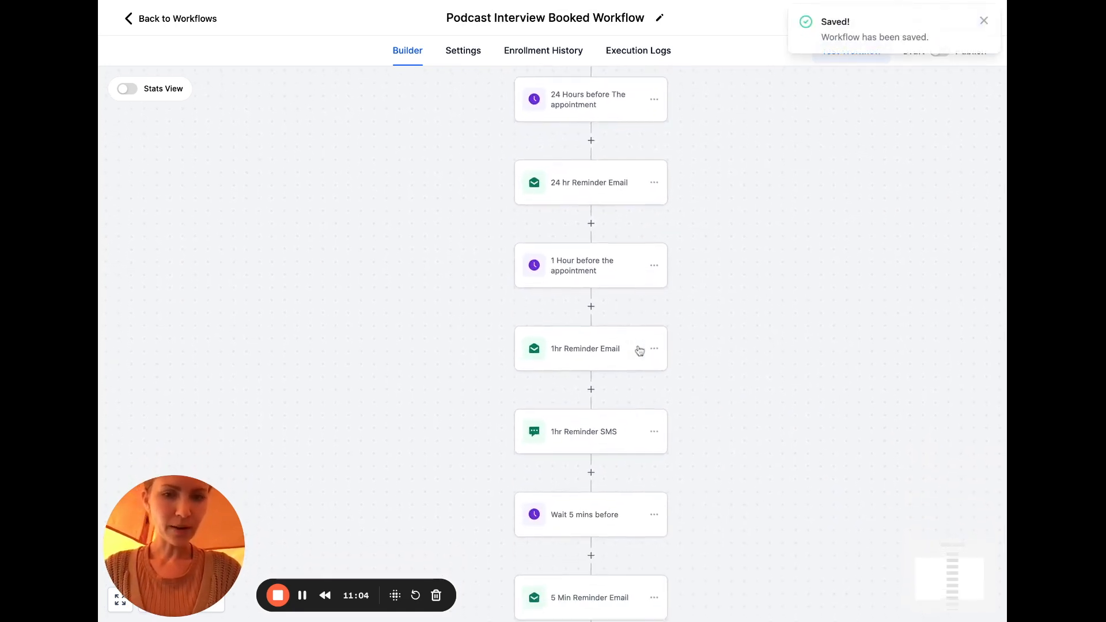
scroll(643, 373, "down", 3)
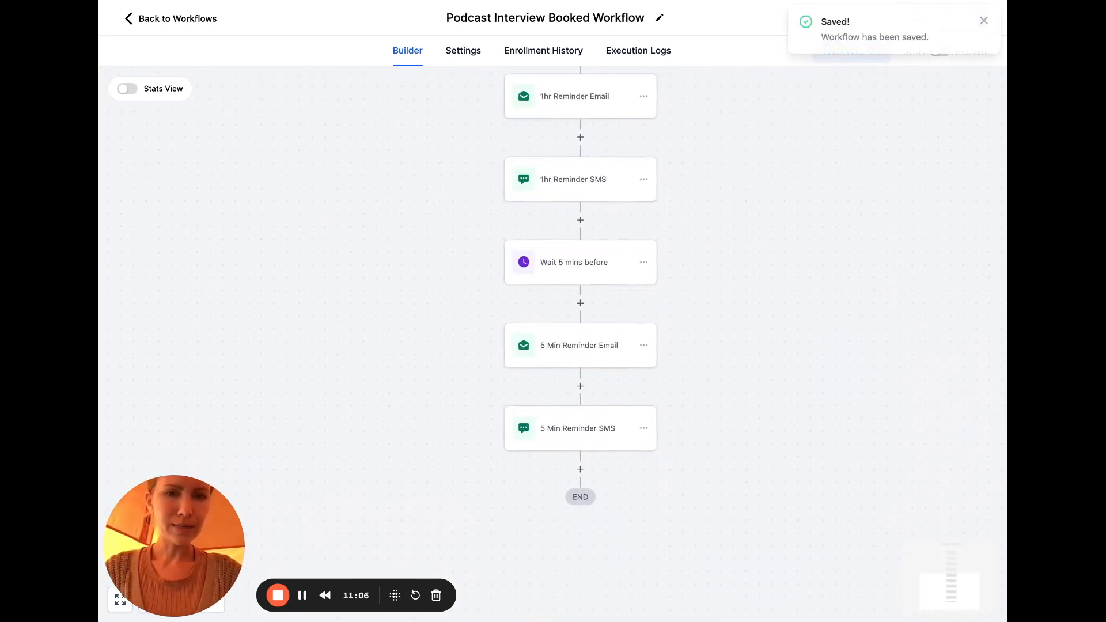
left_click(639, 360)
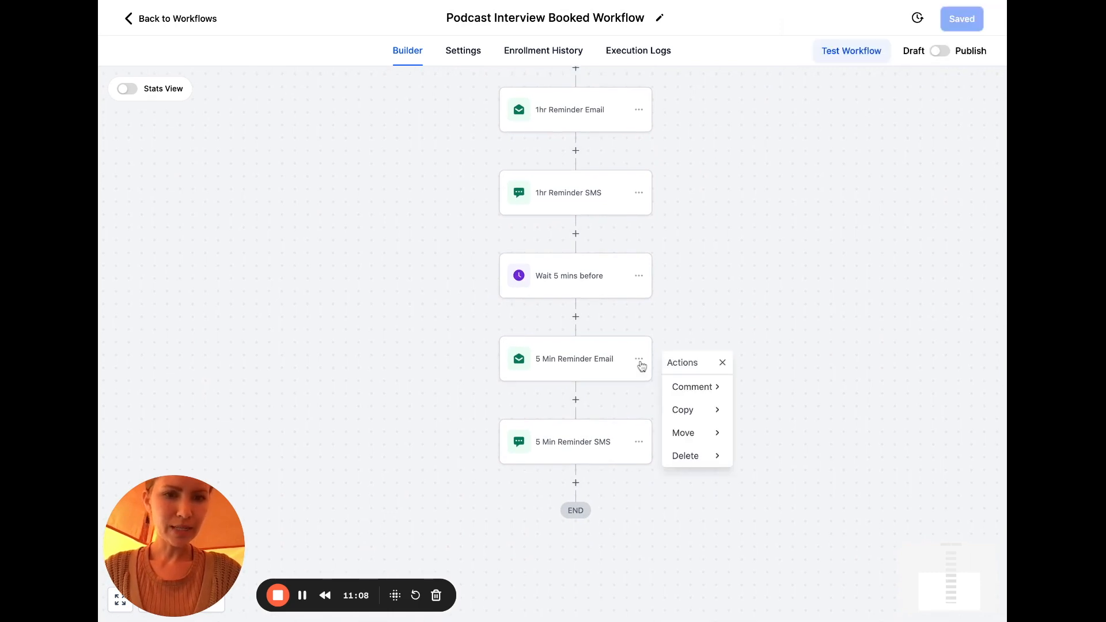
left_click(639, 277)
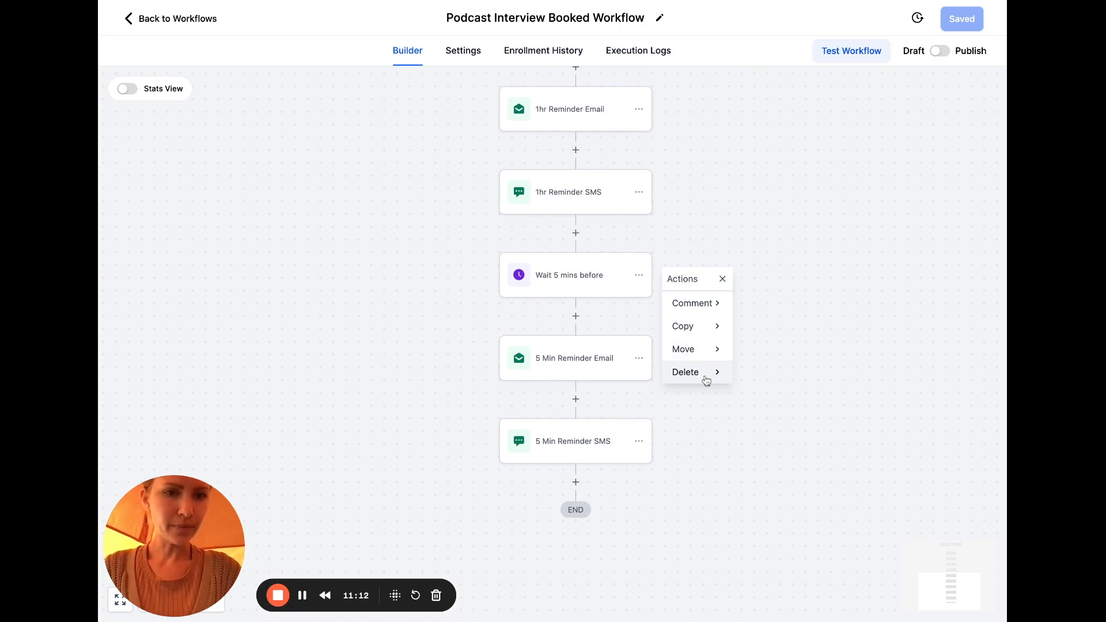
mouse_move(707, 380)
left_click(772, 325)
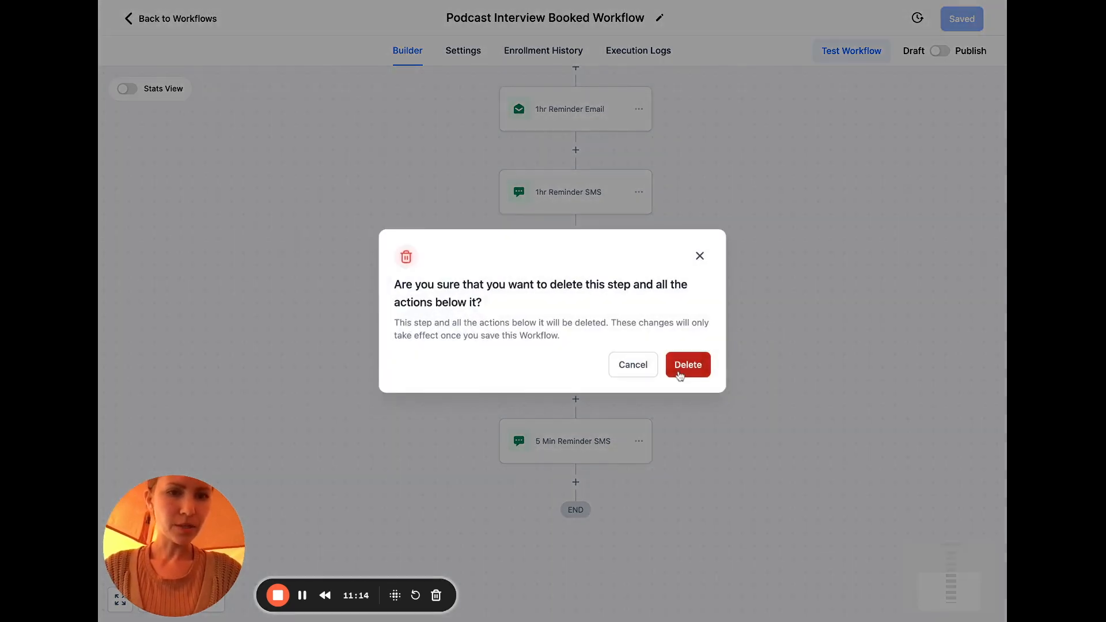
left_click(684, 364)
scroll(663, 242, "up", 2)
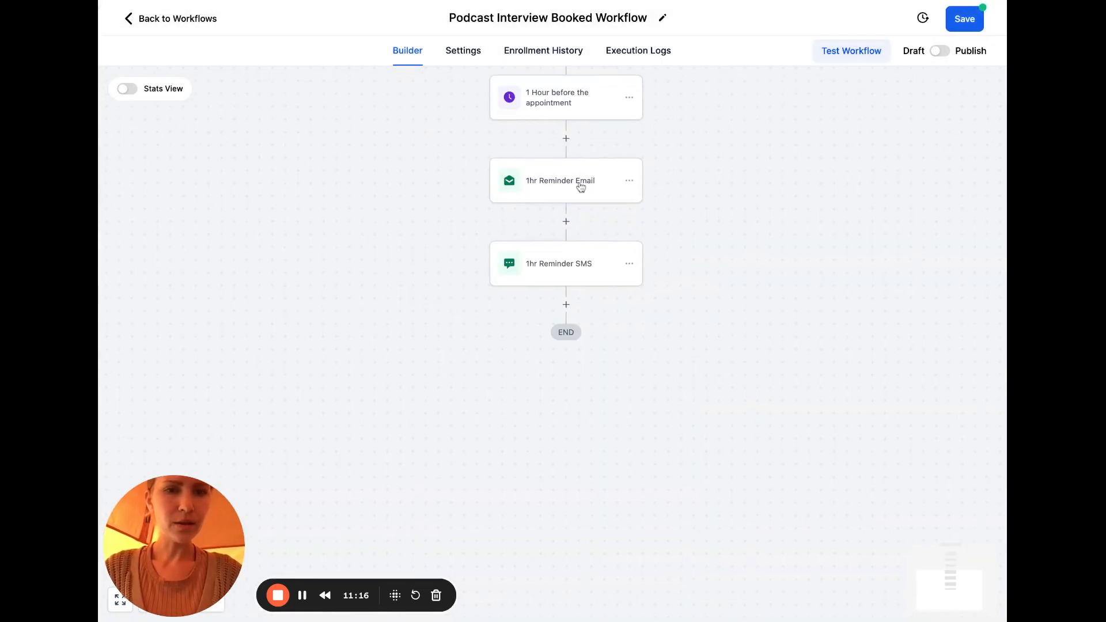
Change the 1hr Reminder Email subject to '1 Hour Until Showtime!'
left_click(581, 187)
left_click(771, 360)
triple_click(772, 360)
type("1 Hour Until ")
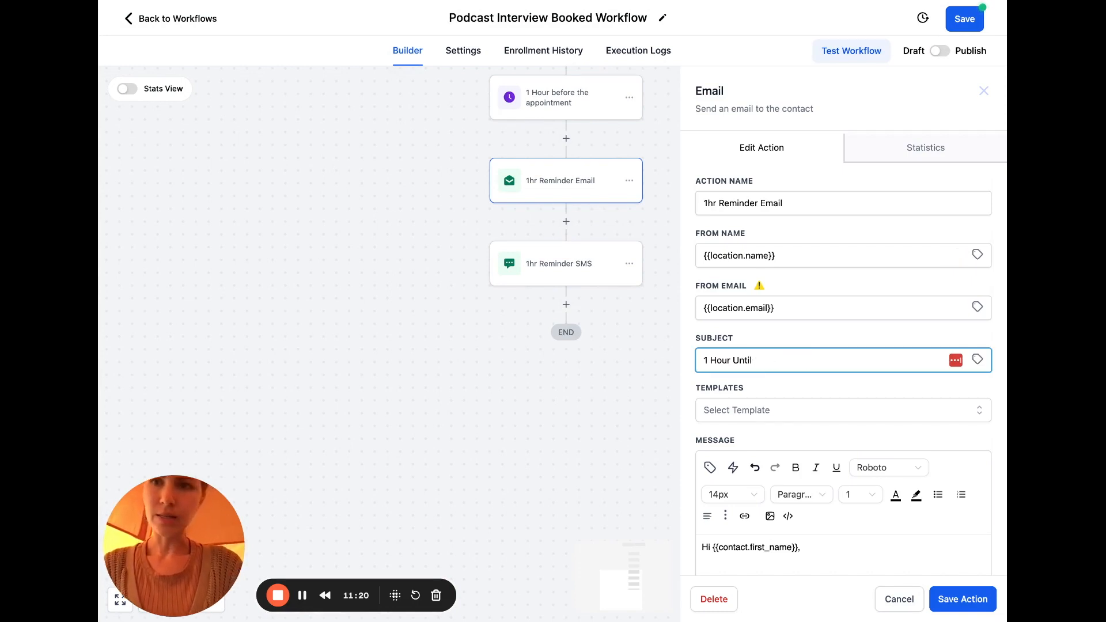
type("Showtime!")
Reword the body: 'appointment' becomes 'interview', and the Zoom line becomes 'See you inside the studio.'
scroll(844, 311, "down", 1)
scroll(933, 374, "down", 5)
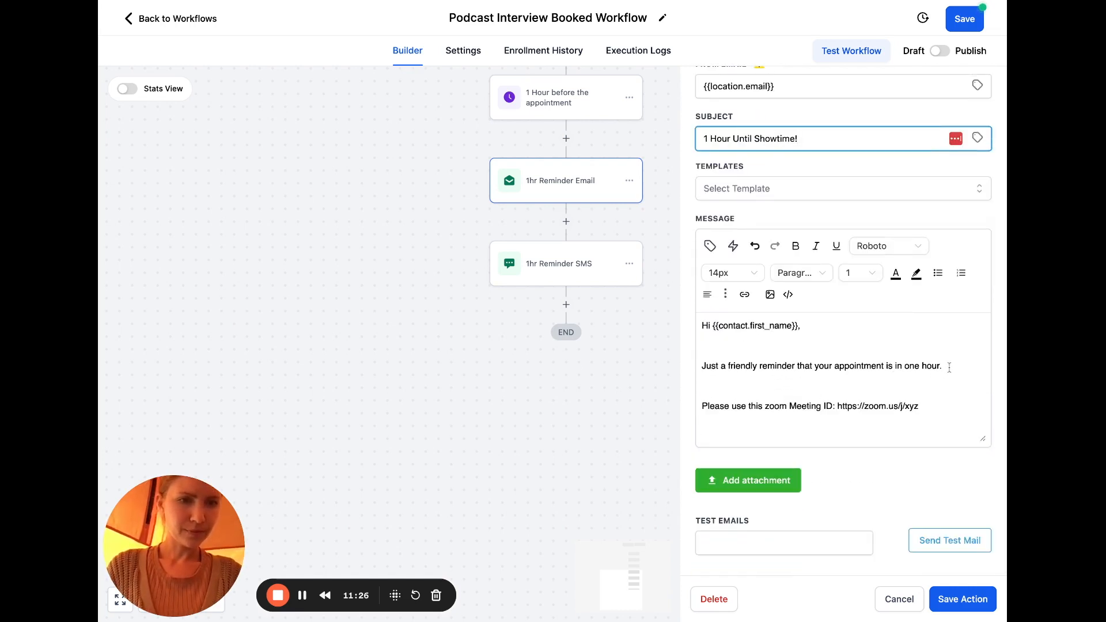
double_click(865, 367)
type("interview")
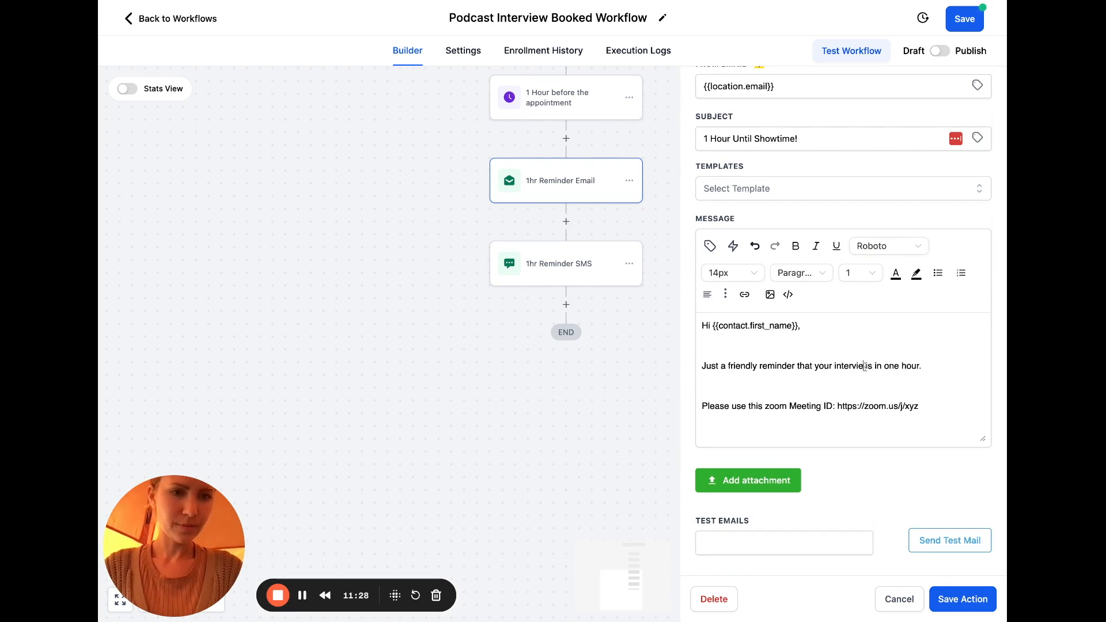
double_click(886, 366)
type("kccking off")
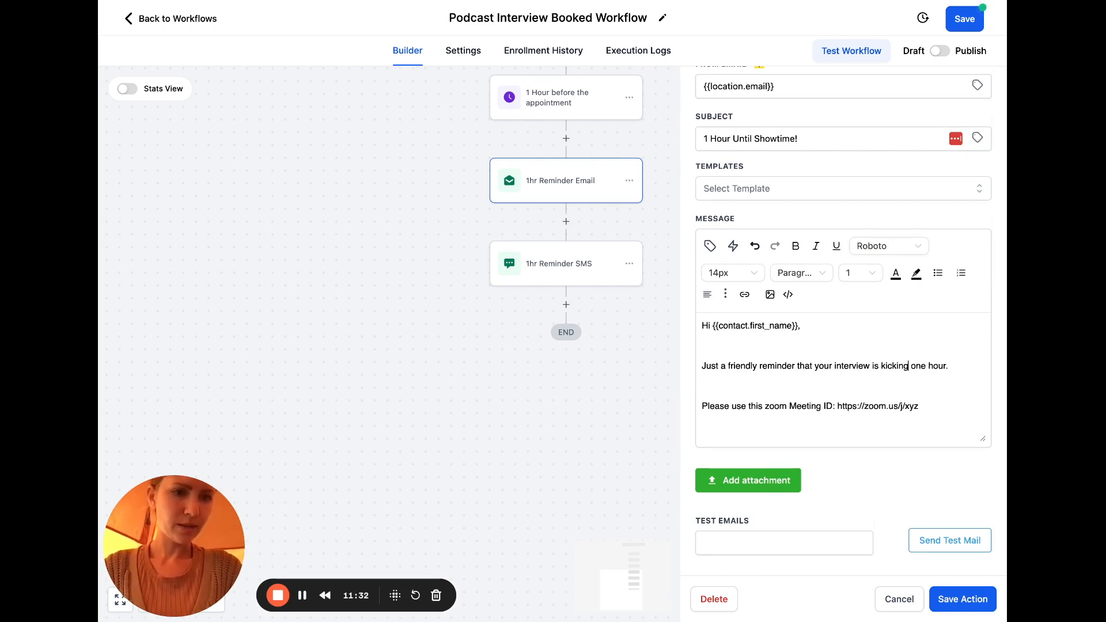
type(" in o")
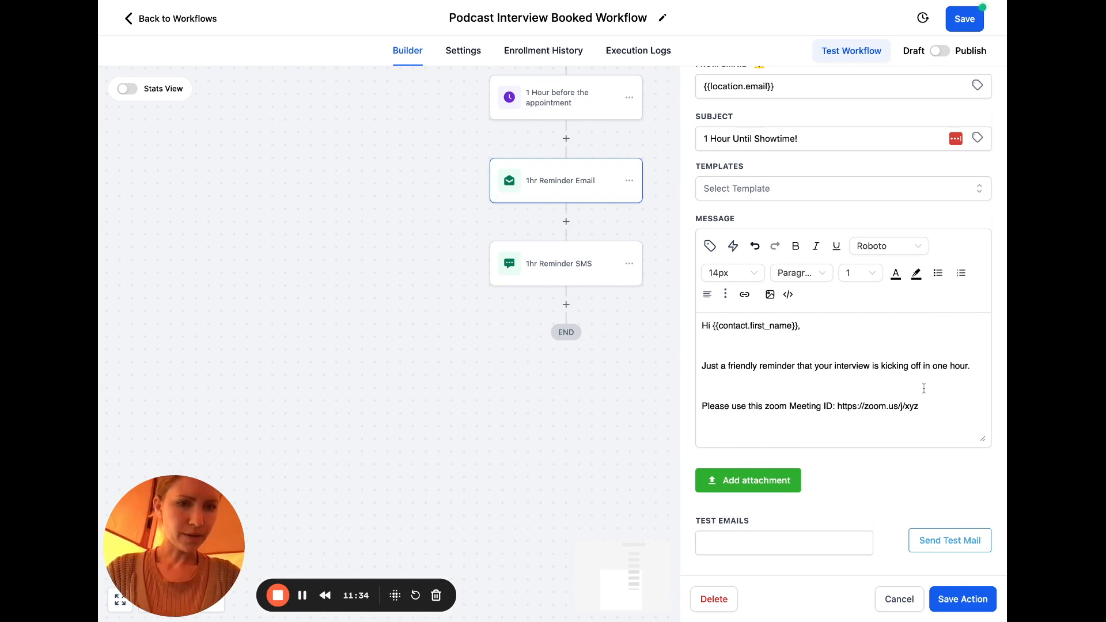
triple_click(936, 406)
type("See yo")
type("u so")
key("BackSpace")
key("BackSpace")
type("on the inside.")
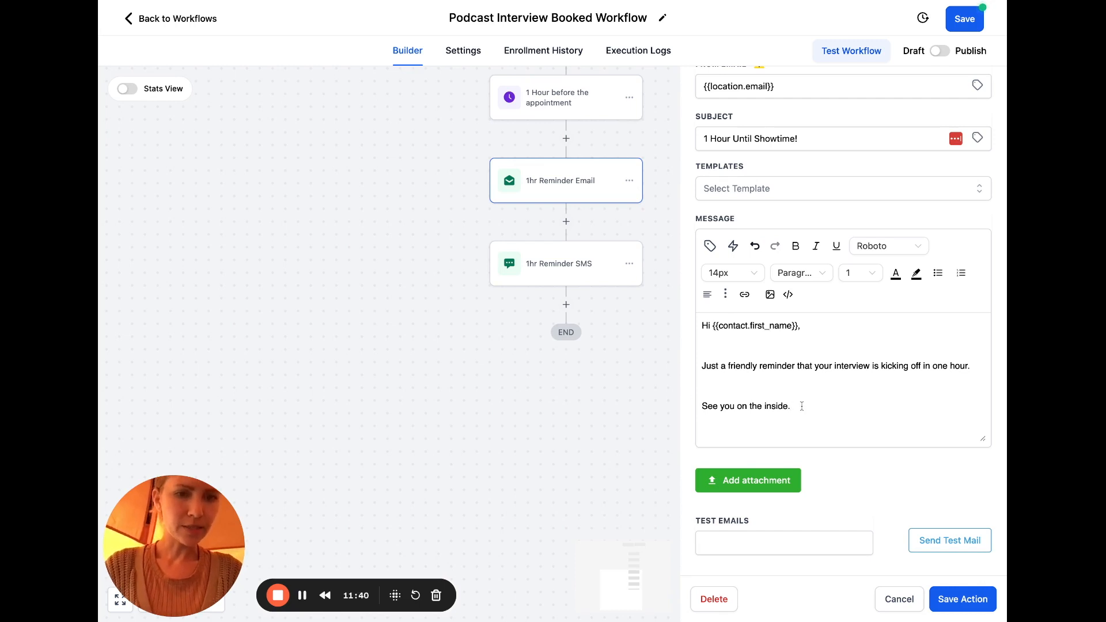
left_click_drag(790, 406, 736, 406)
type("inside the su")
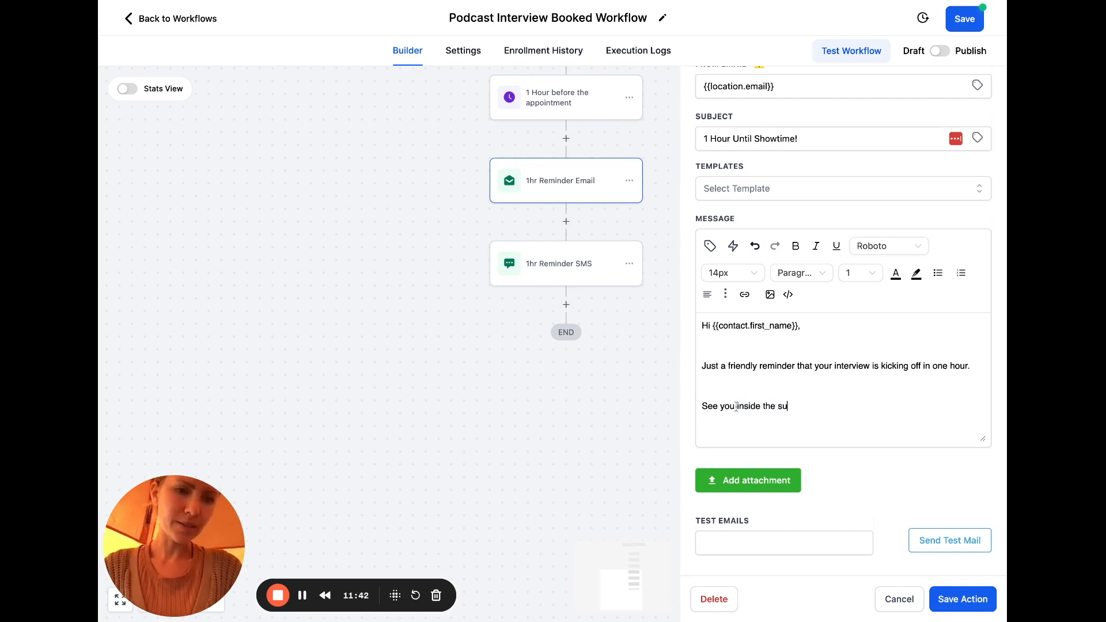
key("BackSpace")
type("tudio")
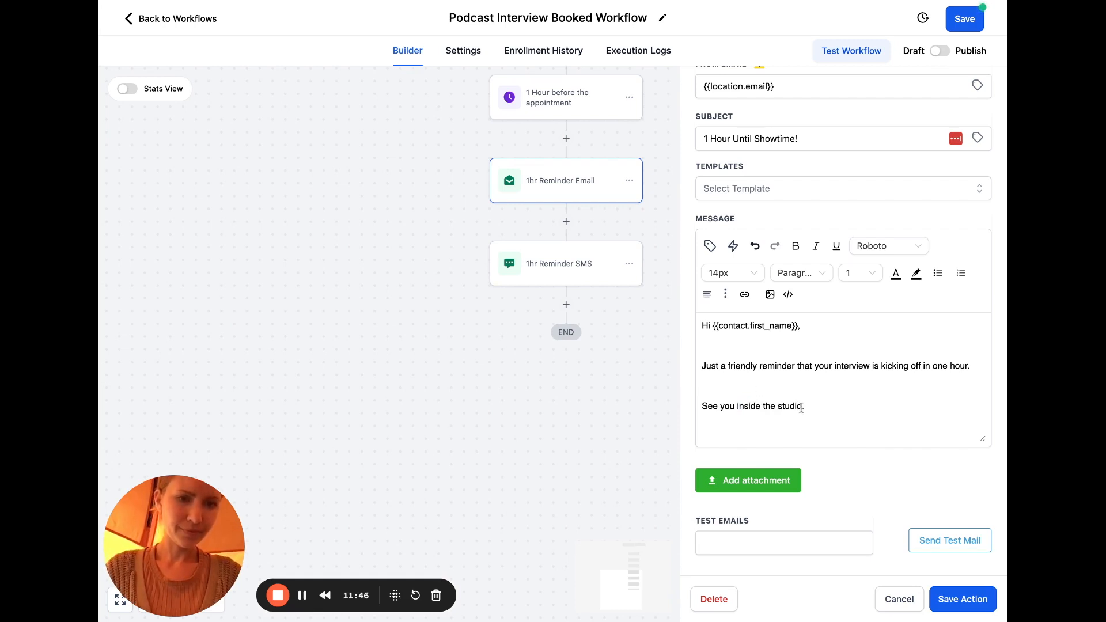
Link 'inside the studio' to the pasted studio URL and save the email action
left_click_drag(802, 406, 736, 406)
left_click(744, 295)
left_click(662, 285)
key("ctrl+v")
left_click(691, 395)
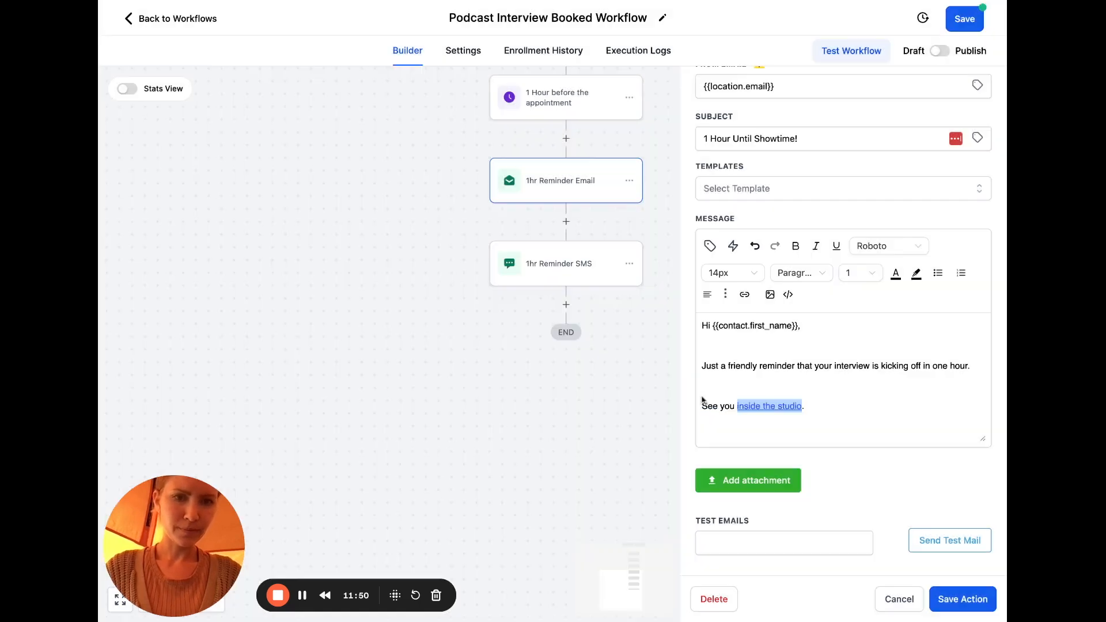
left_click(864, 410)
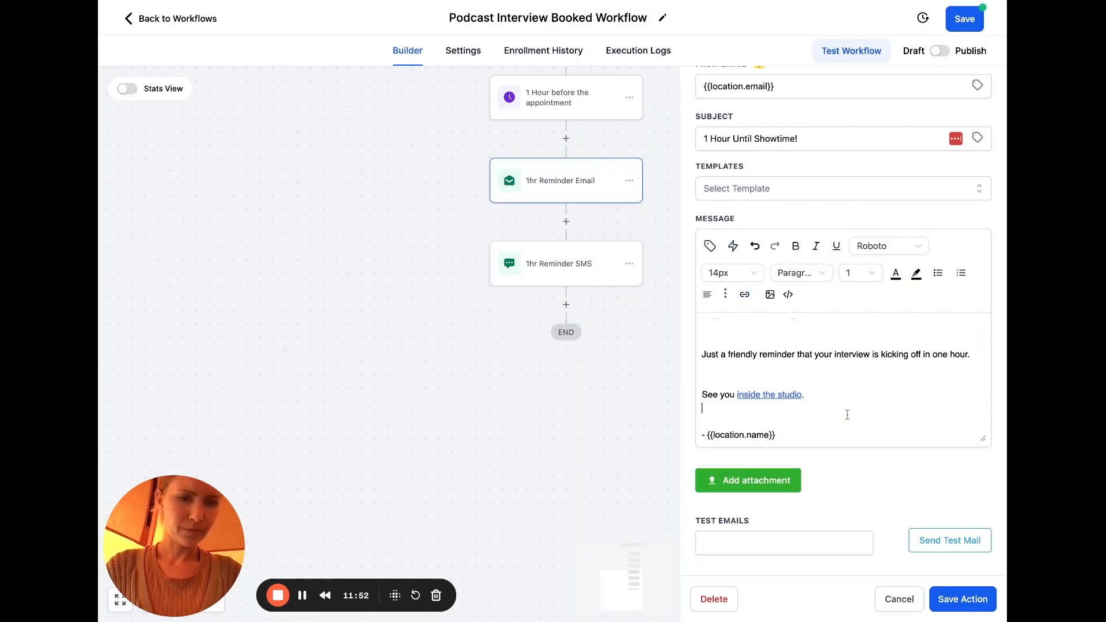
left_click(948, 599)
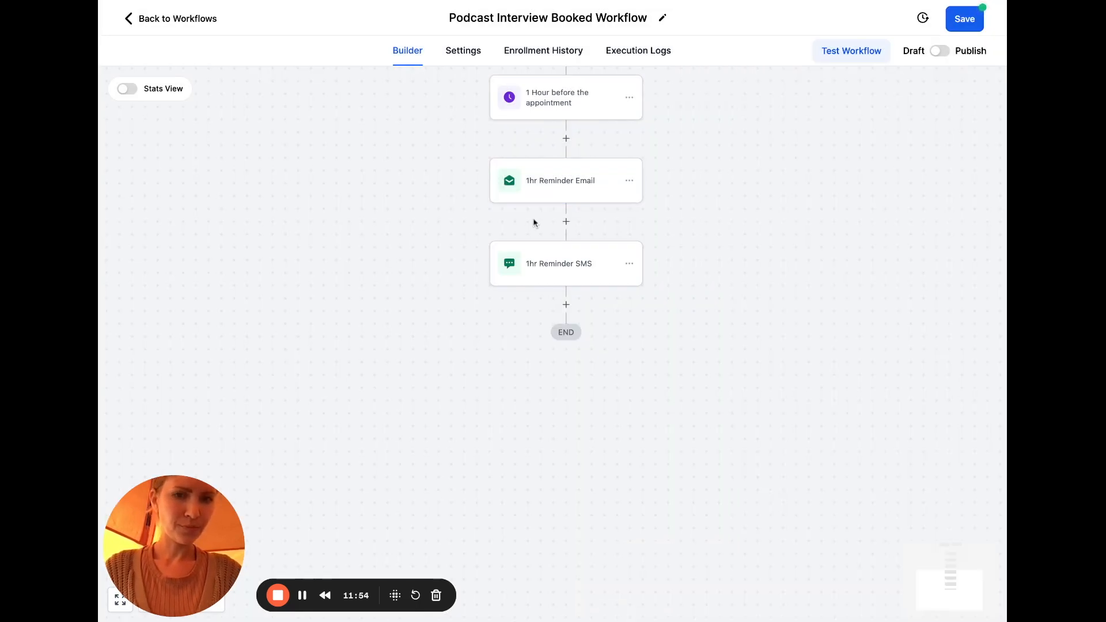
left_click(557, 260)
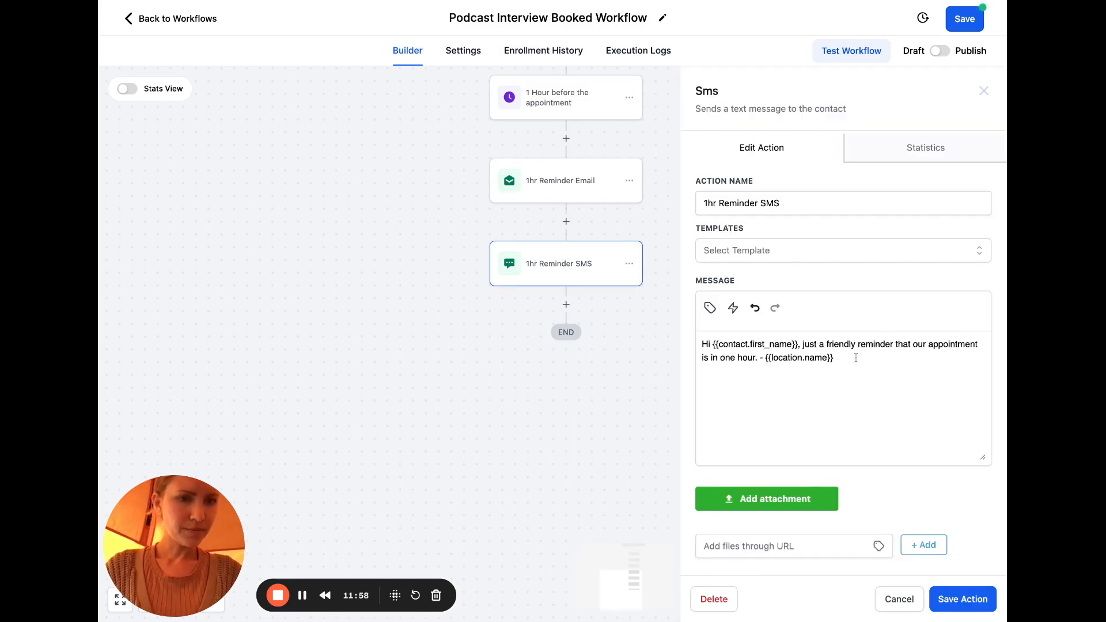
In the SMS, change 'appointment' to 'interview', swap the dash for ':)', sign with the host's first name, and save
double_click(950, 345)
type("interview")
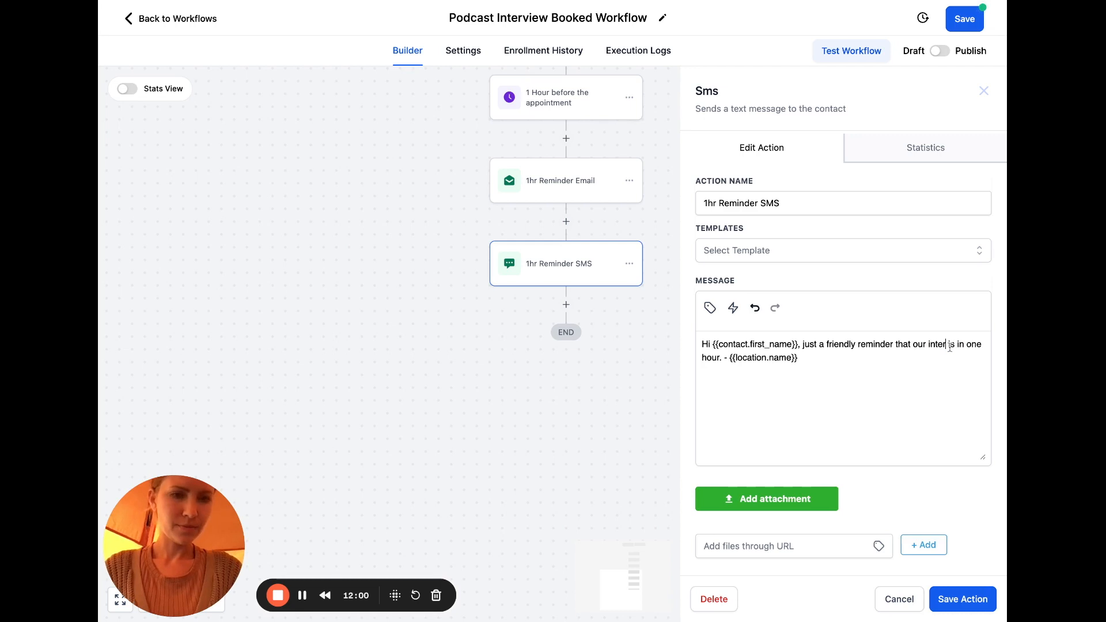
left_click(743, 358)
key("BackSpace")
type(":)")
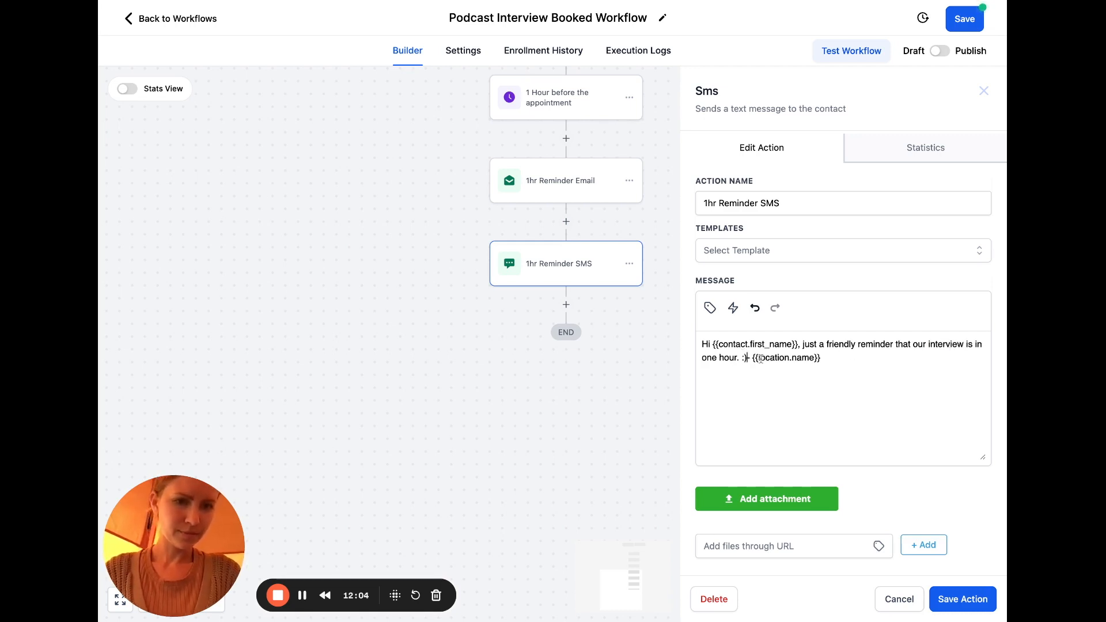
key("ctrl+shift+Left")
key("ctrl+shift+Left")
key("ctrl+shift+Left")
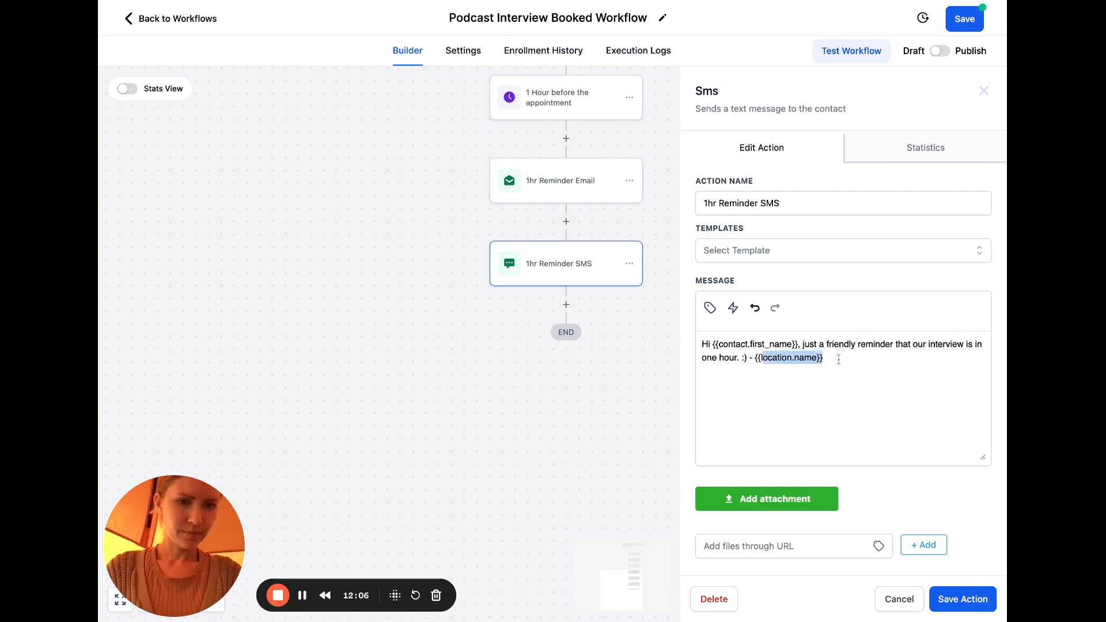
type("Jamie")
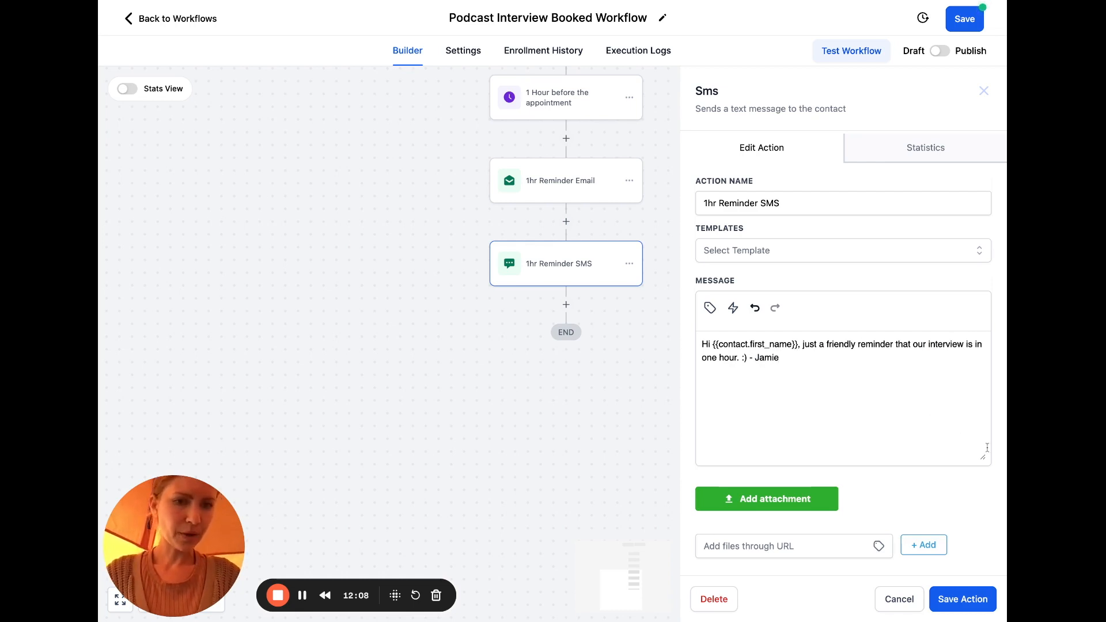
left_click(976, 601)
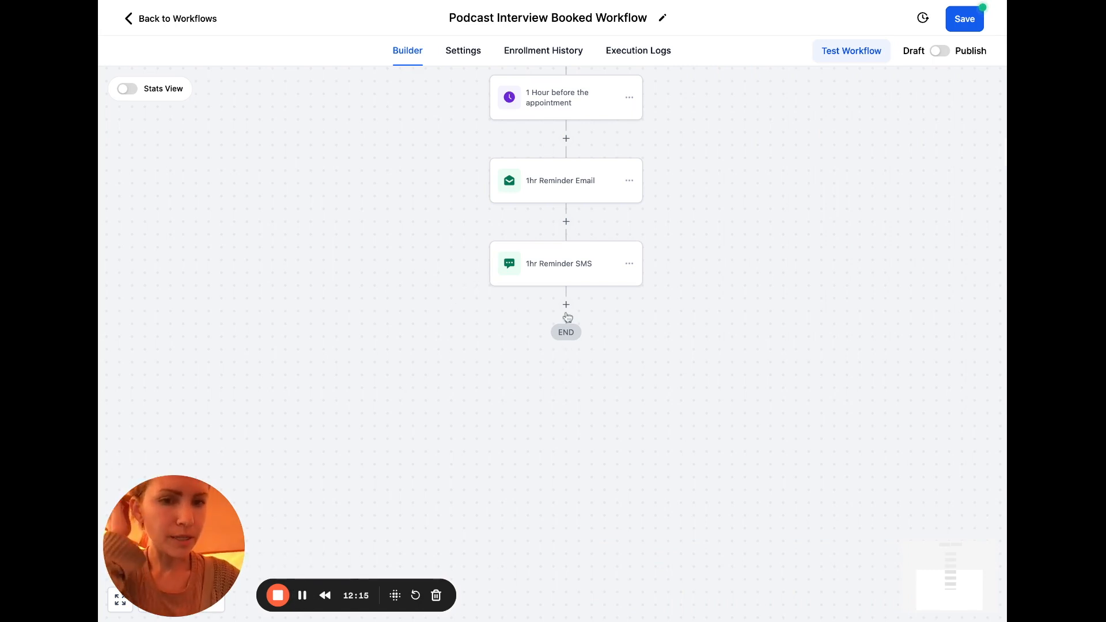
Add a Wait step after the SMS with a 1 hour duration
left_click(567, 304)
type("wait")
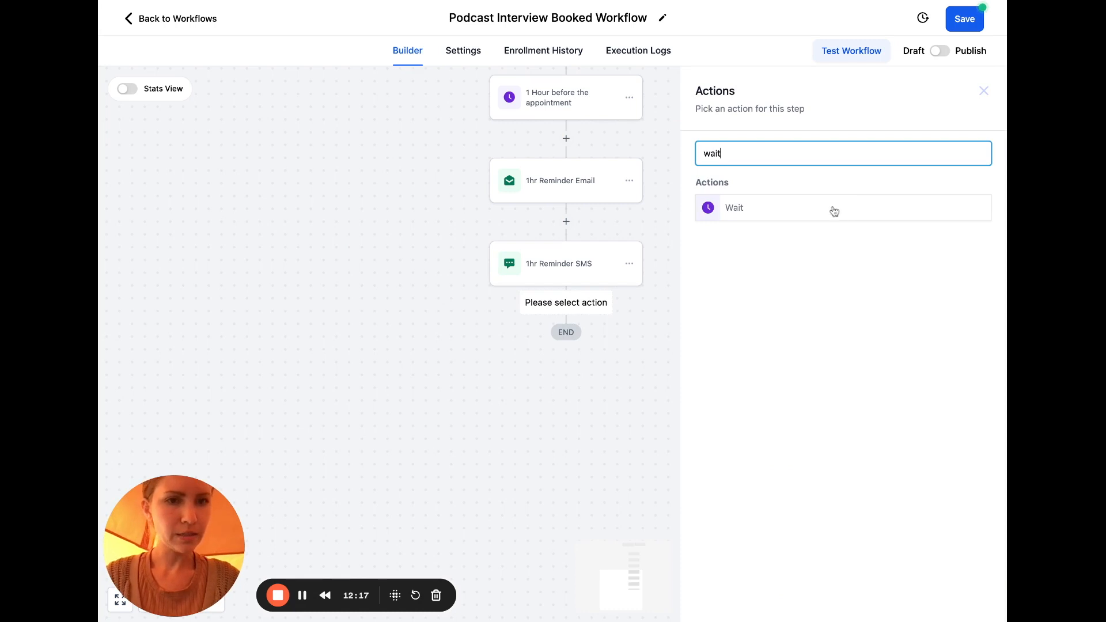
left_click(832, 210)
left_click(495, 296)
type("1")
left_click(615, 291)
left_click(579, 339)
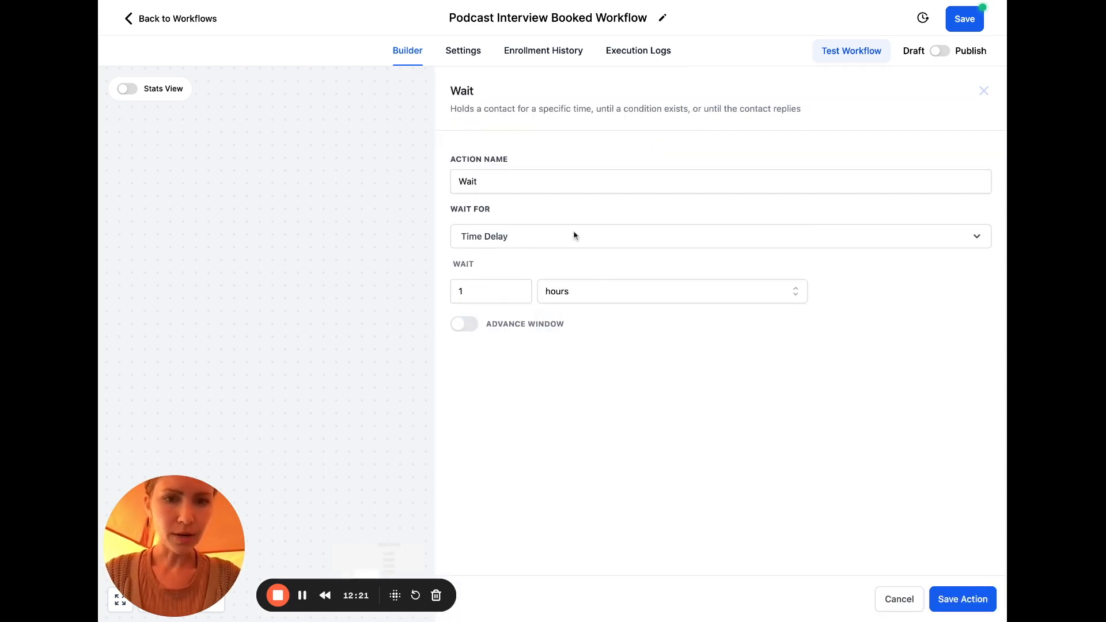
Make it wait until 1 hour after the appointment time, name it 'Wait 1 hour', and save
left_click(565, 237)
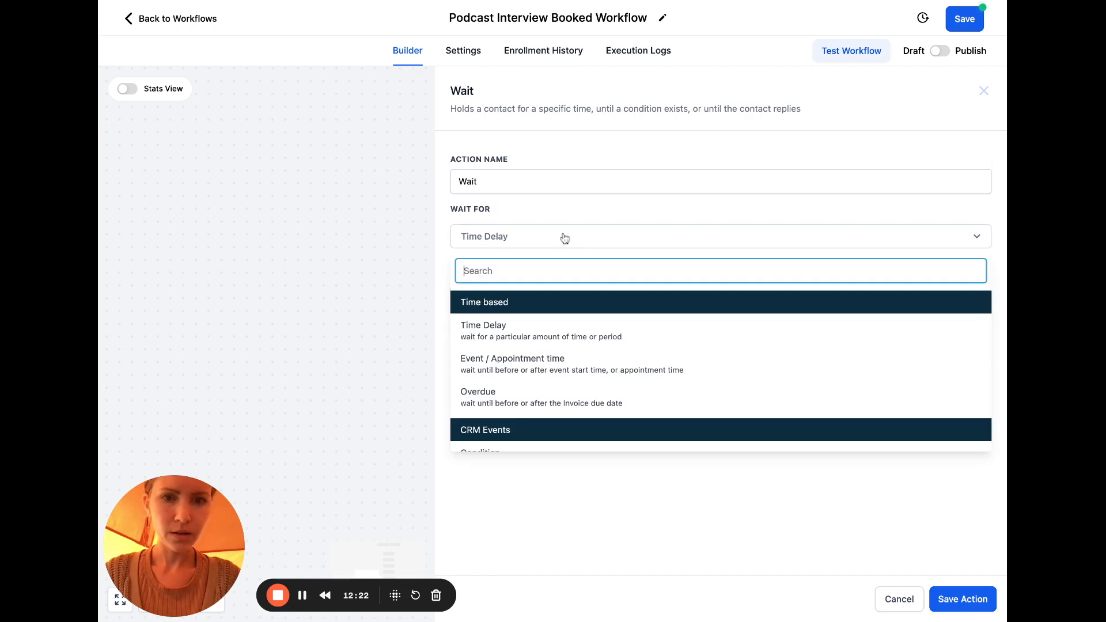
left_click(531, 361)
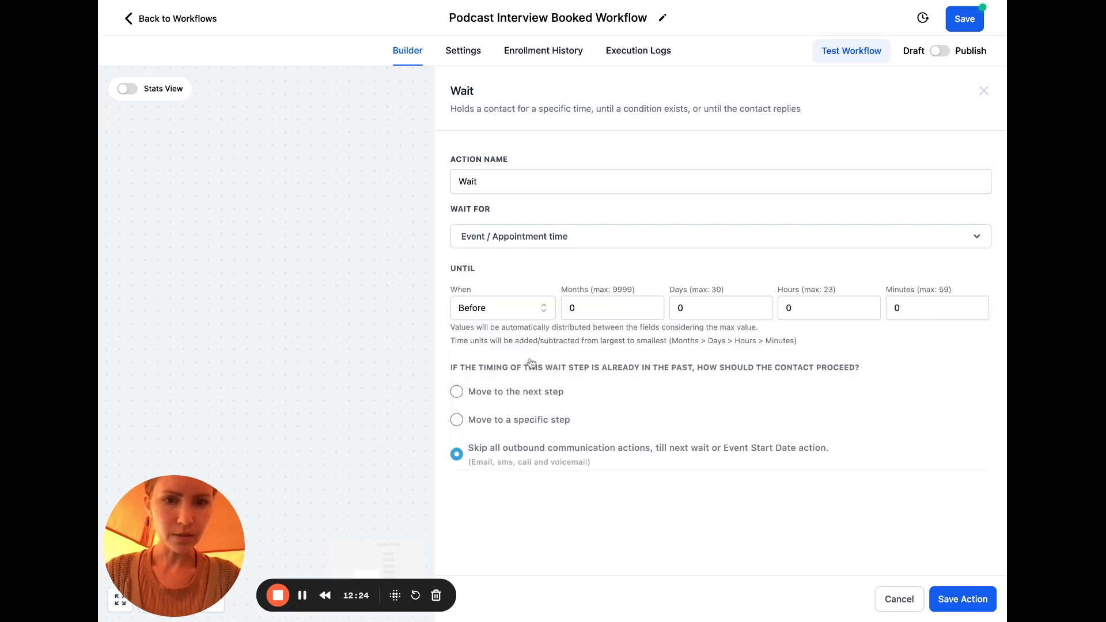
left_click(545, 308)
left_click(502, 340)
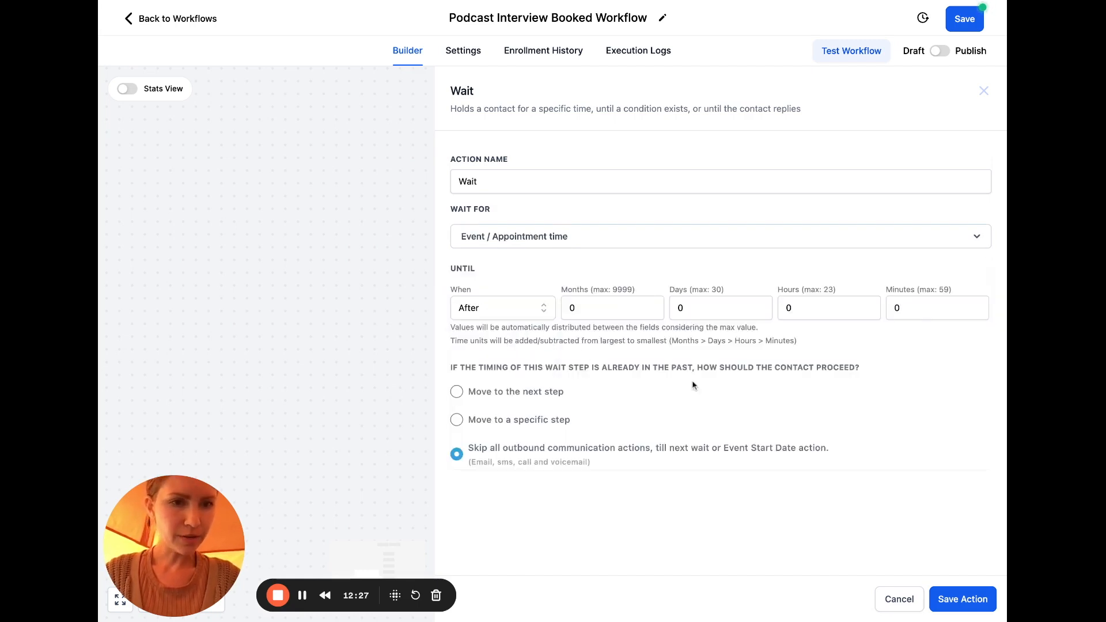
left_click(781, 312)
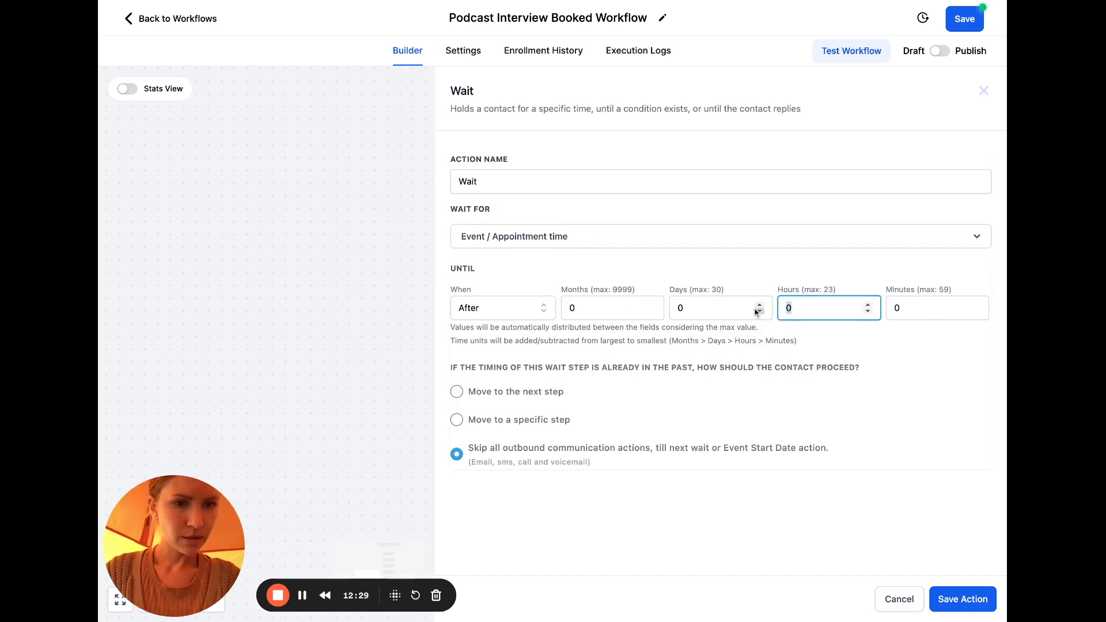
key("BackSpace")
type("1")
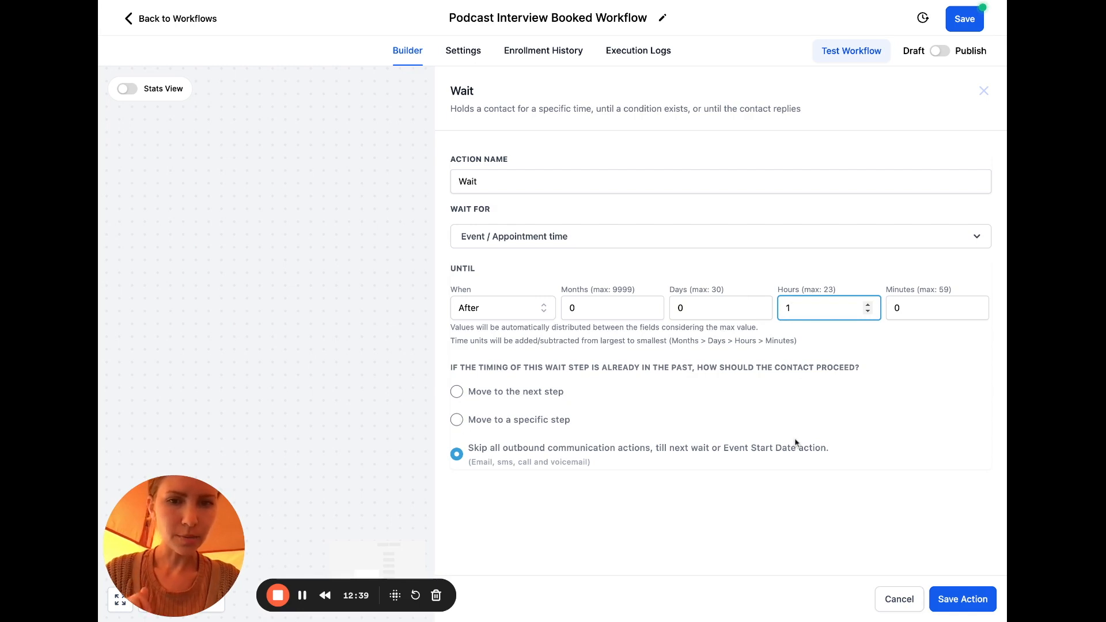
left_click(549, 183)
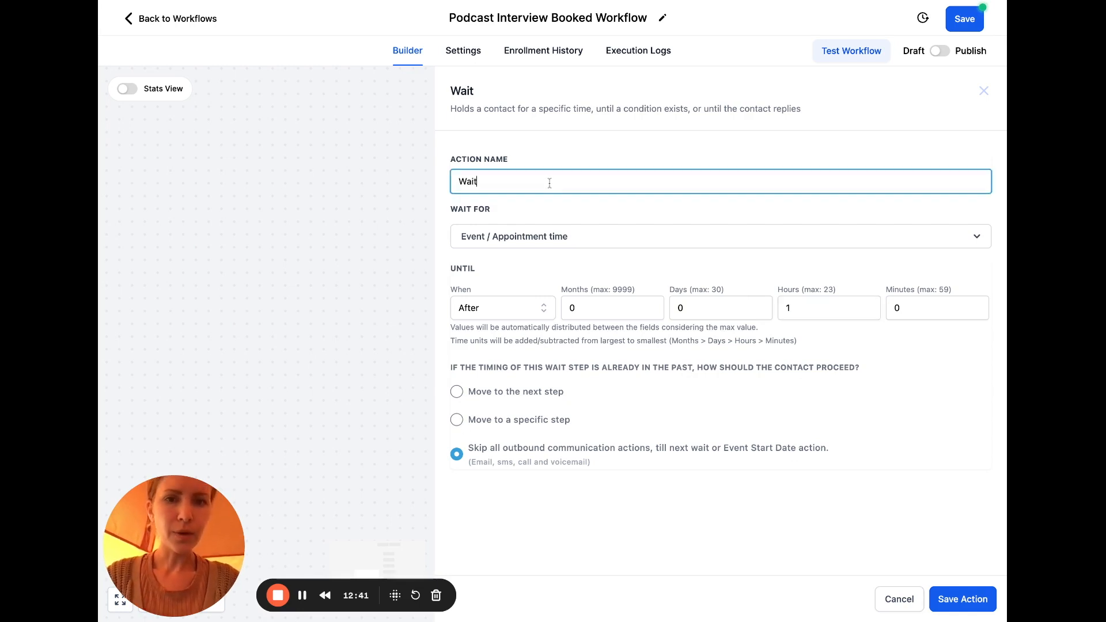
type("1 hour")
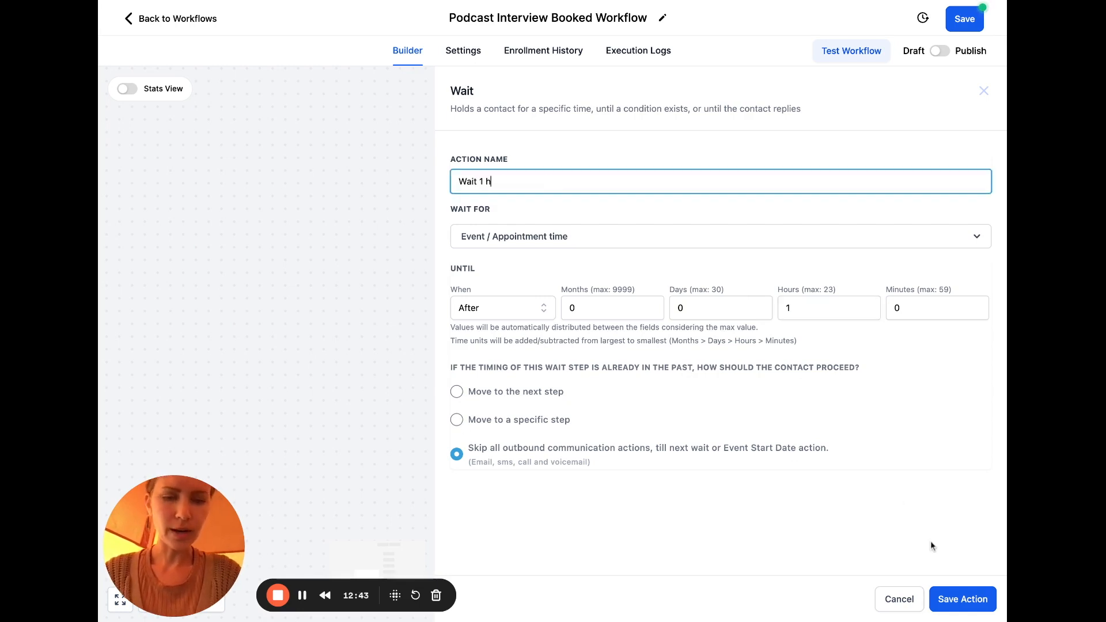
left_click(963, 600)
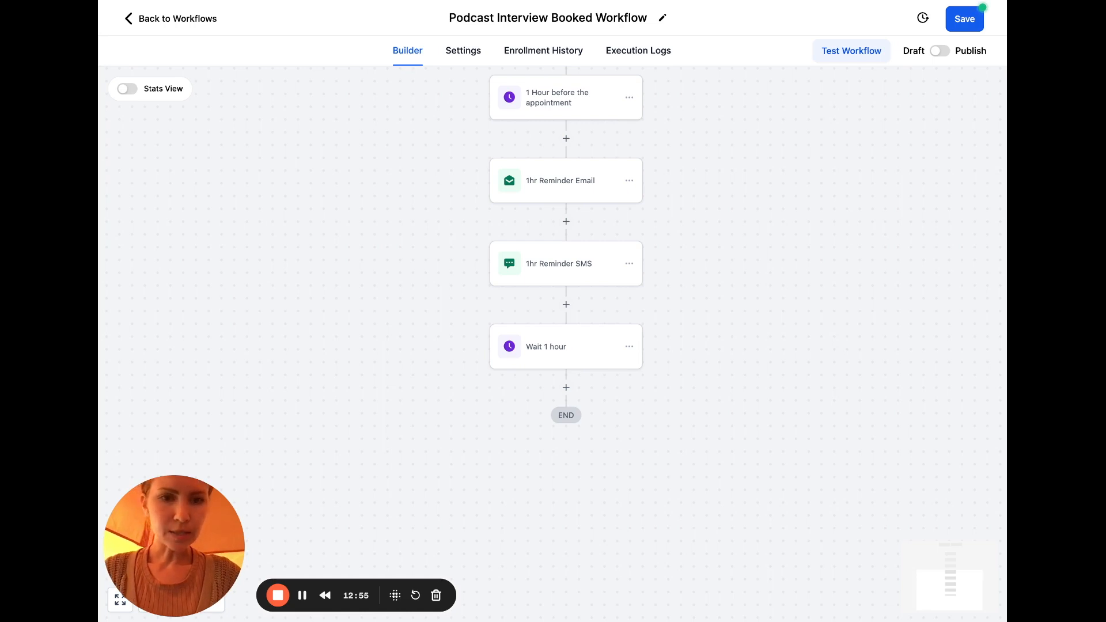
Add a Send Email step after Wait 1 hour and paste the thank-you feedback message
left_click(564, 387)
type("email")
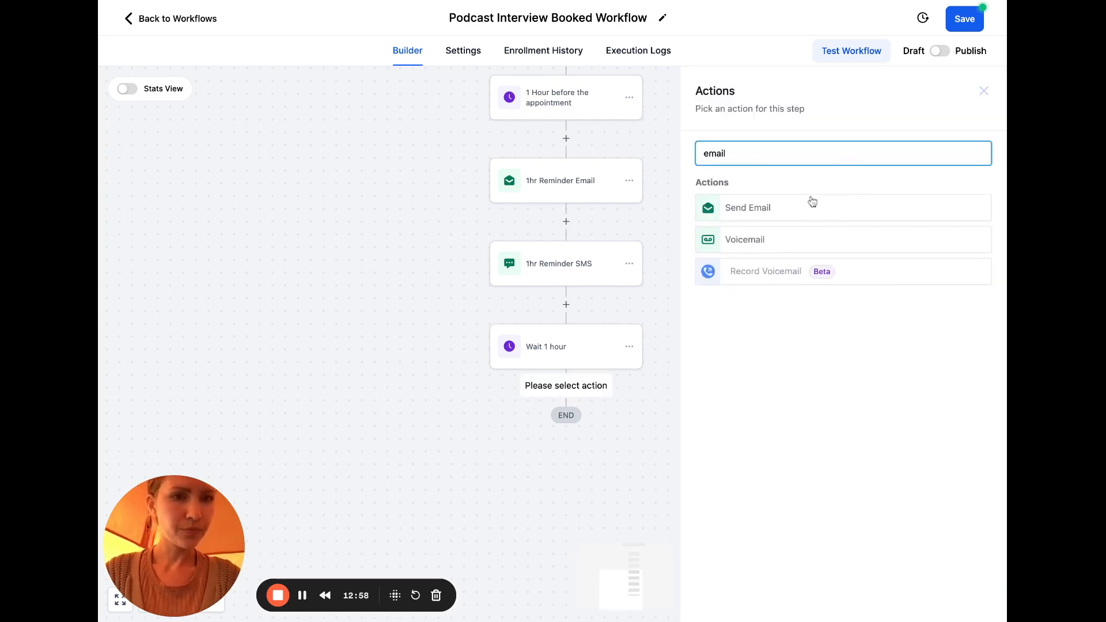
left_click(806, 207)
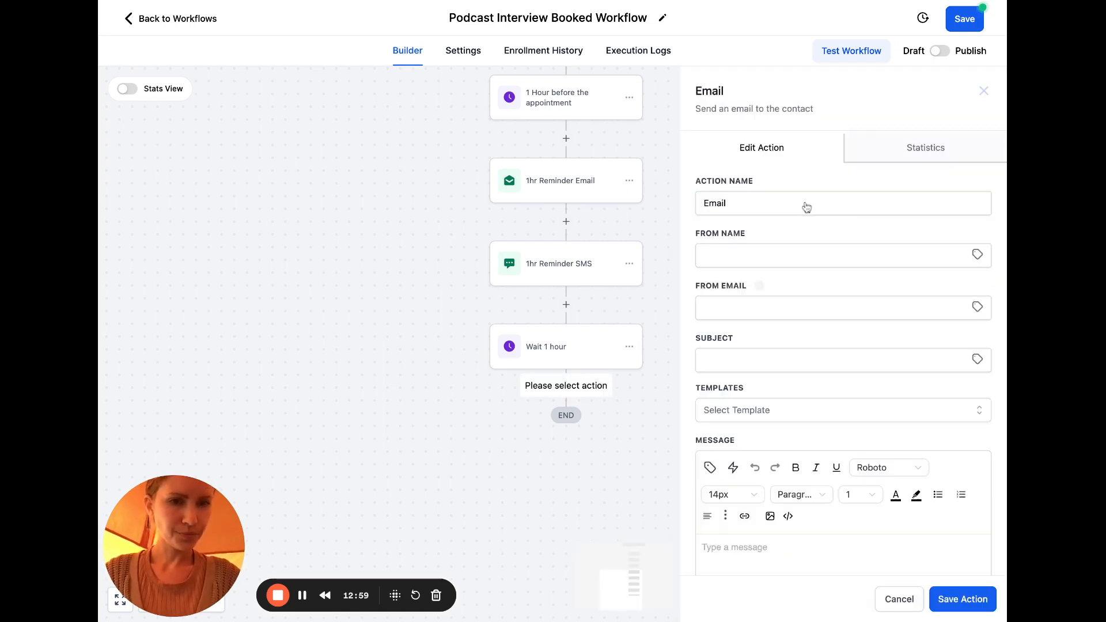
left_click(747, 360)
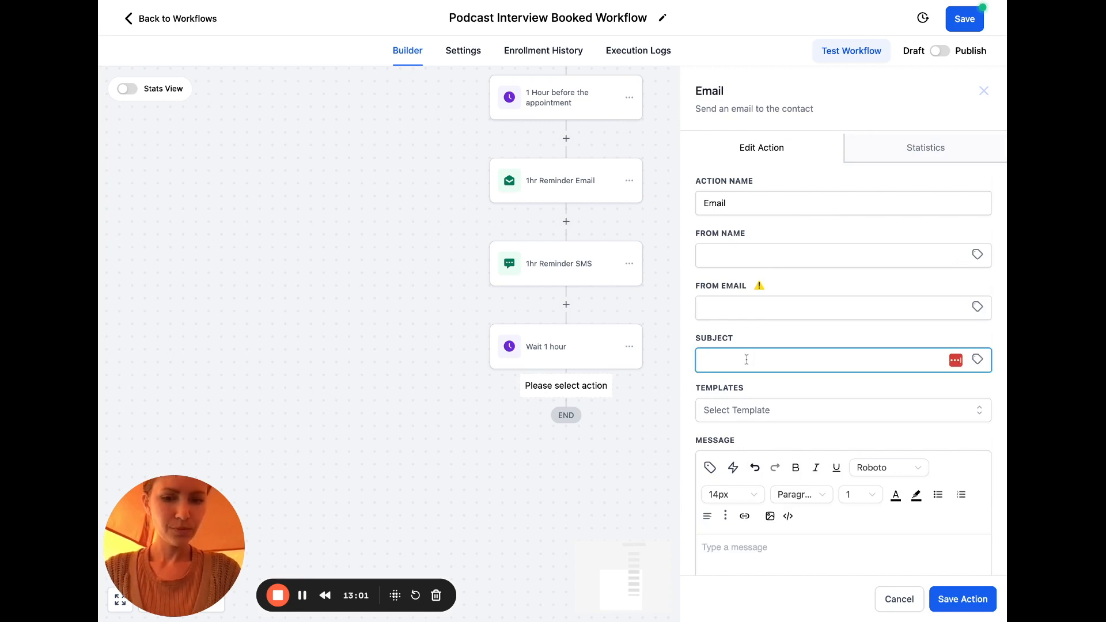
left_click(738, 549)
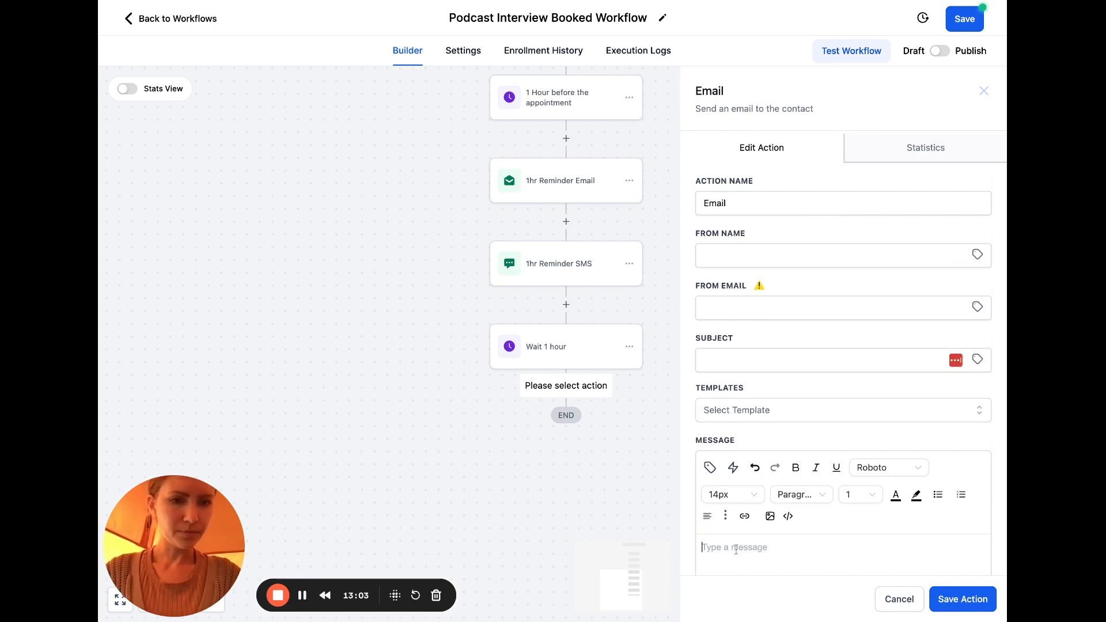
scroll(741, 550, "down", 1)
scroll(741, 550, "down", 5)
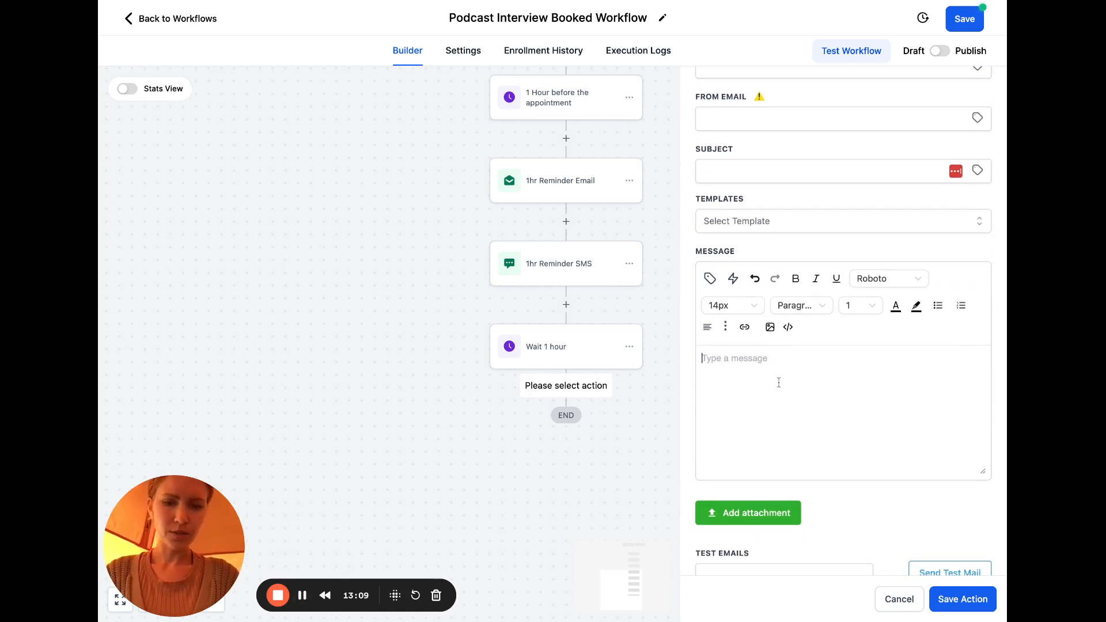
type("Thank you for being an amazing guest on Aligned with Purpose! Your insights were truly invaluable. I'll let you know as soon as the episode drops, and I've got some value bombs ready for your audience, too! Before then, could you spare 3 minutes to give us your thoughts on your guest experience? Your feedback will help us promote the episode even better! Here's the survey link: [Survey Link] Thanks again for joining us!")
Add blank lines after the first paragraph and audience sentence, and type 'that you can share!'
left_click(846, 372)
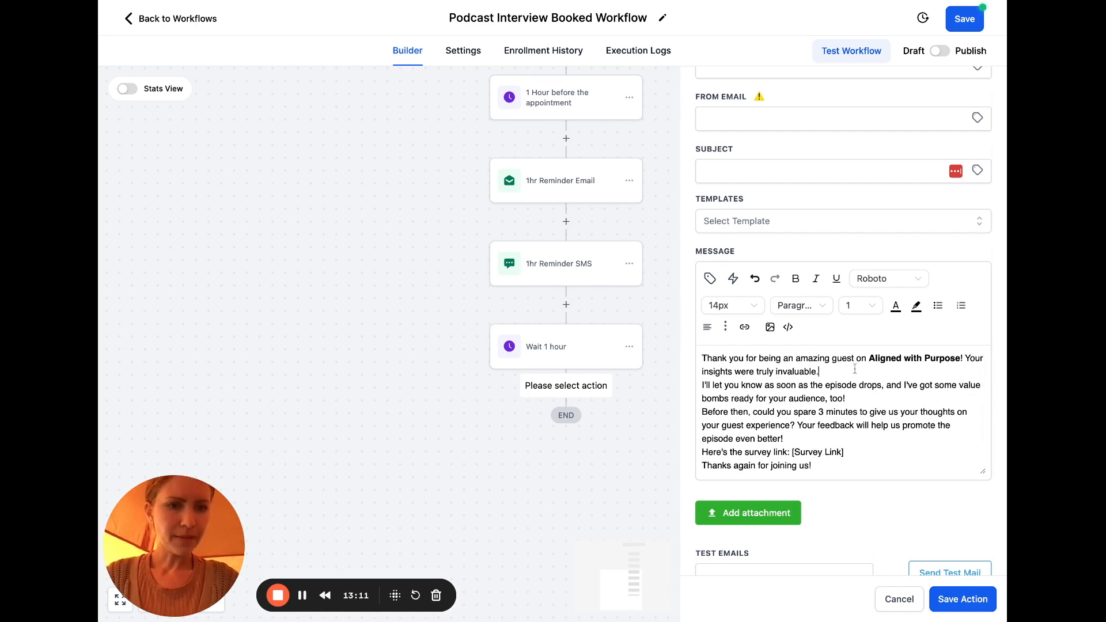
key("Return")
left_click(860, 413)
key("Return")
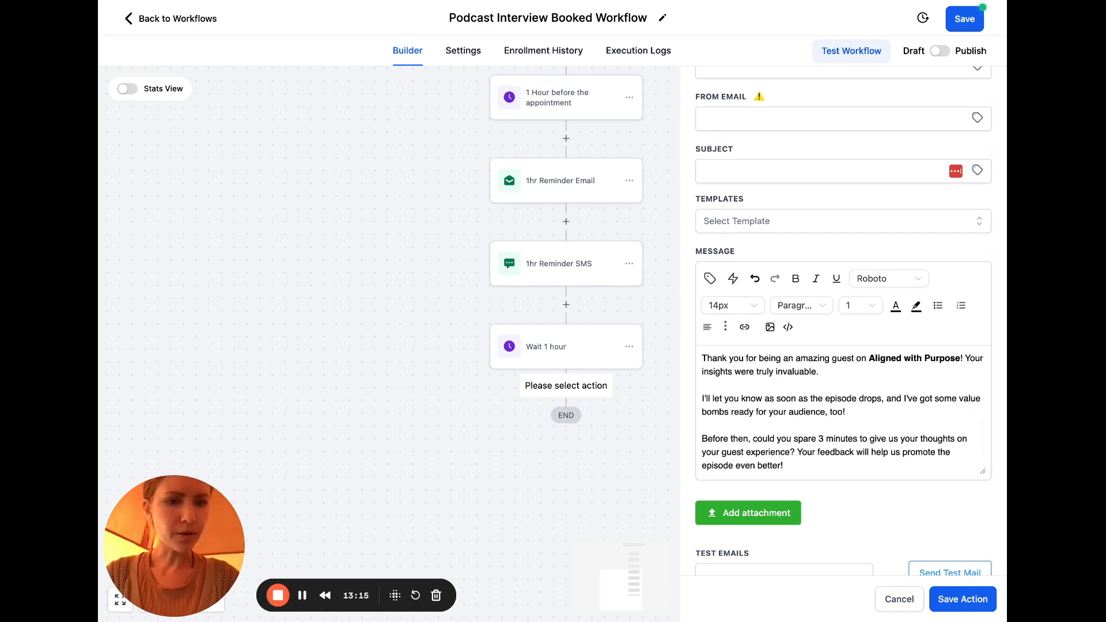
scroll(844, 412, "down", 1)
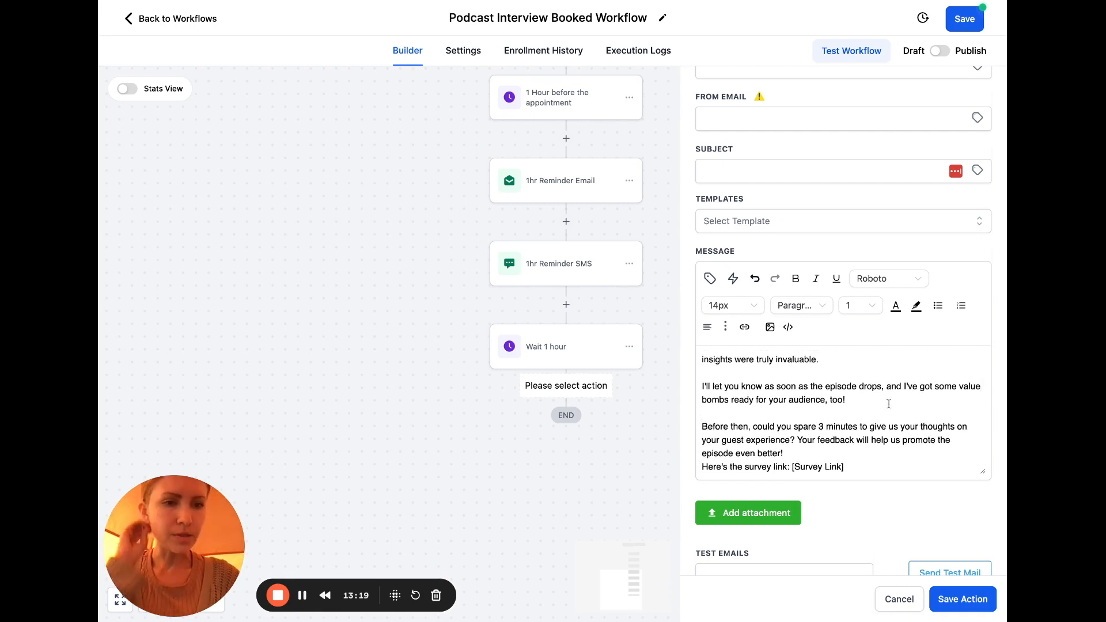
type("that you can share!")
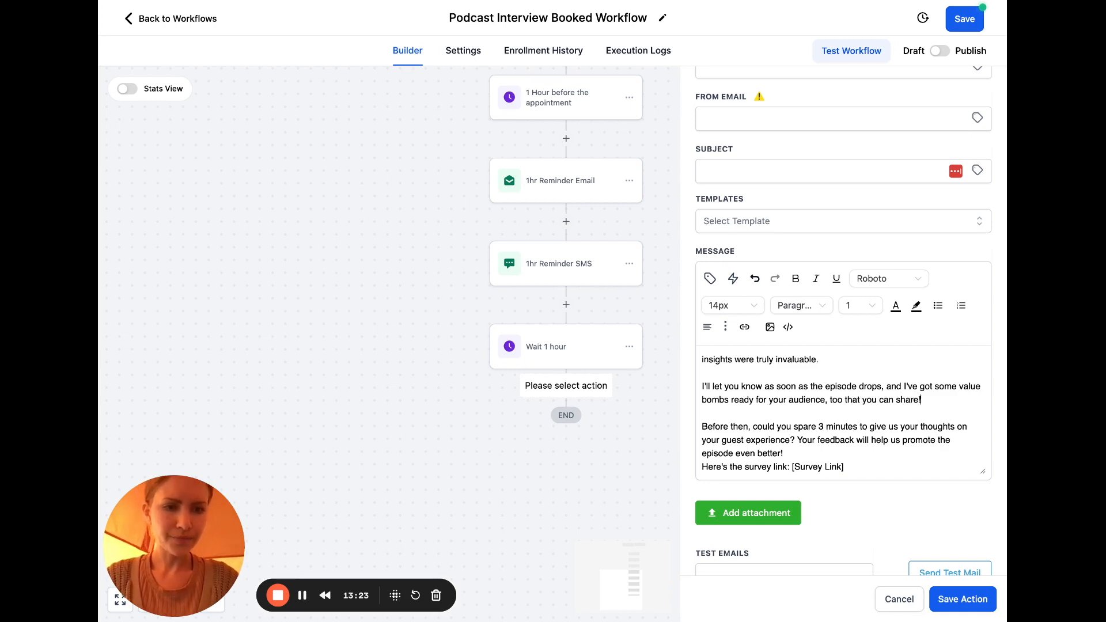
type(",")
Insert blank lines after 'episode even better!' and after the [Survey Link] line
left_click(906, 426)
scroll(906, 425, "down", 2)
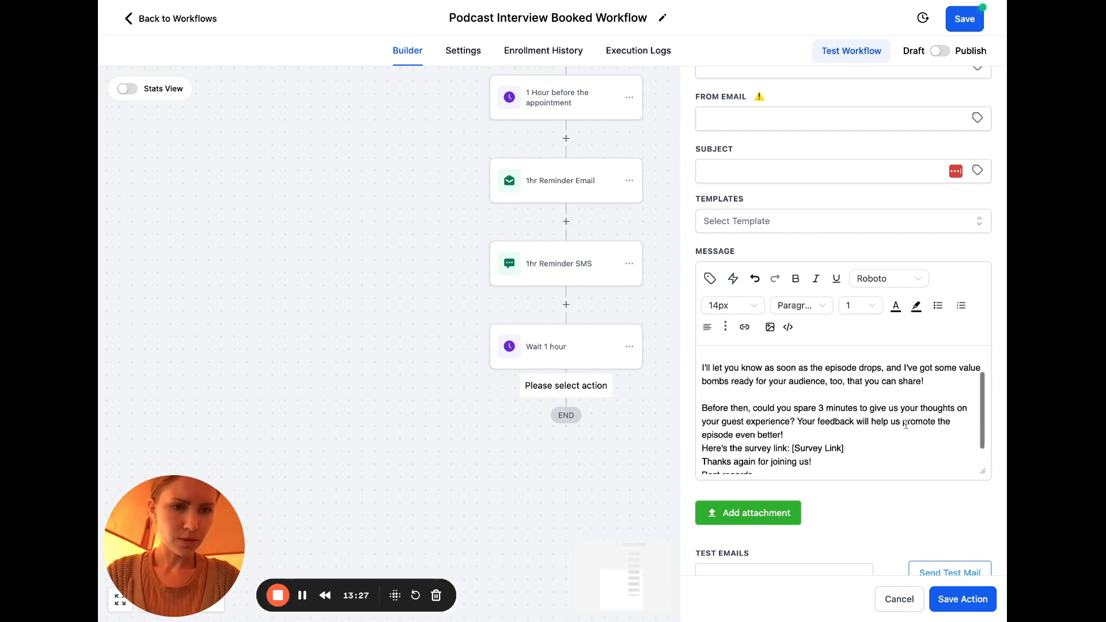
left_click(849, 412)
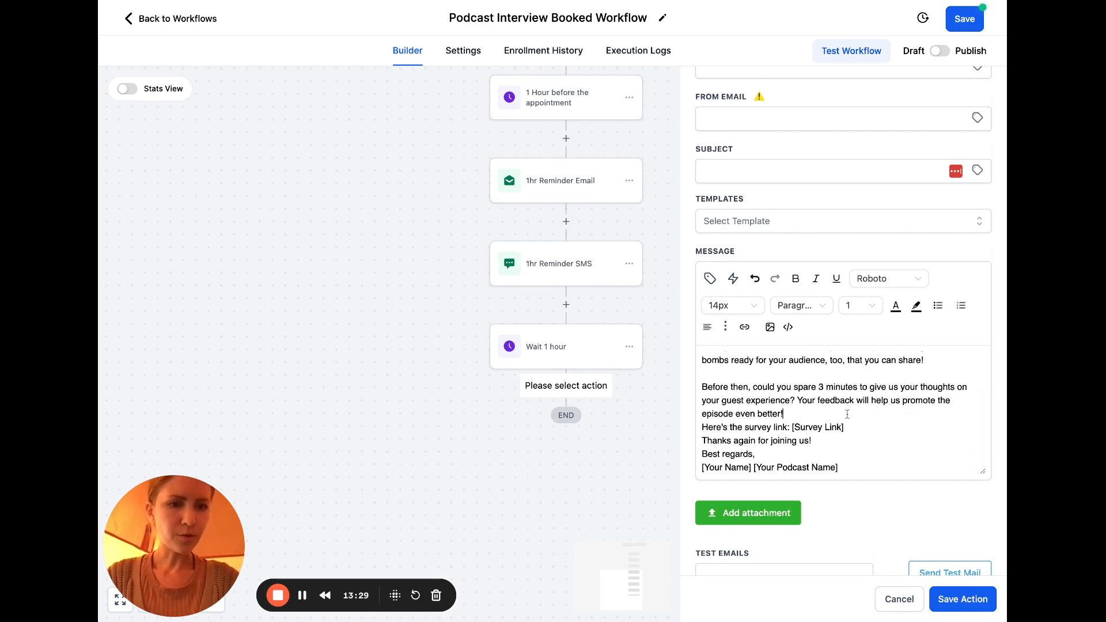
key("Return")
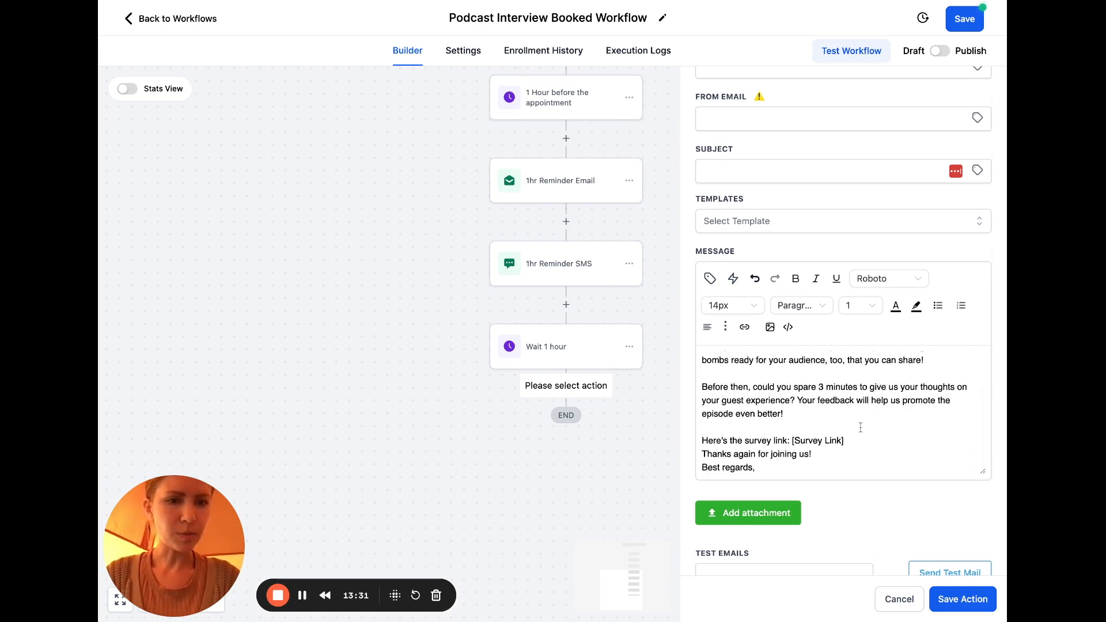
scroll(861, 427, "down", 1)
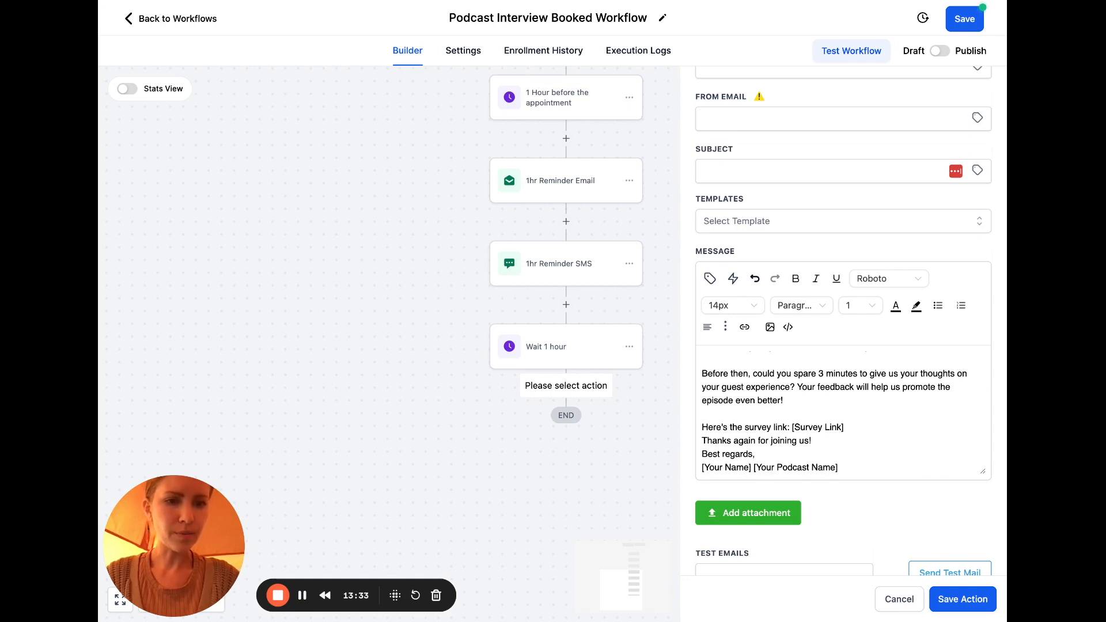
left_click(848, 427)
key("Return")
scroll(848, 427, "down", 1)
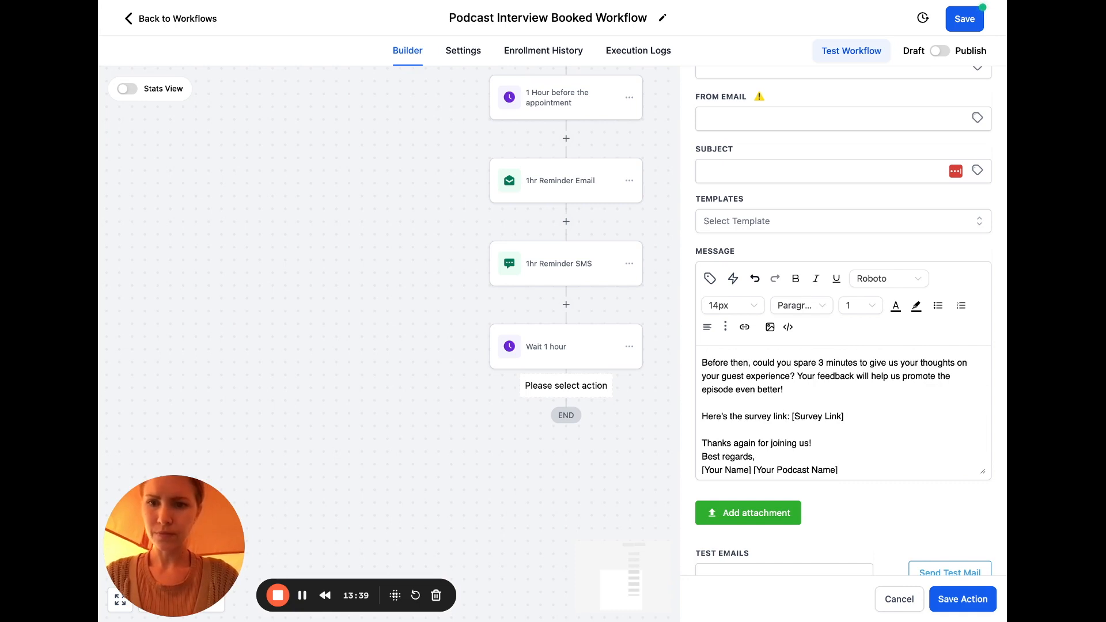
Replace the [Survey Link] placeholder with 'CLICK HERE' linked to the testimonial feedback page
left_click_drag(844, 416, 792, 416)
type("CLICK HERE")
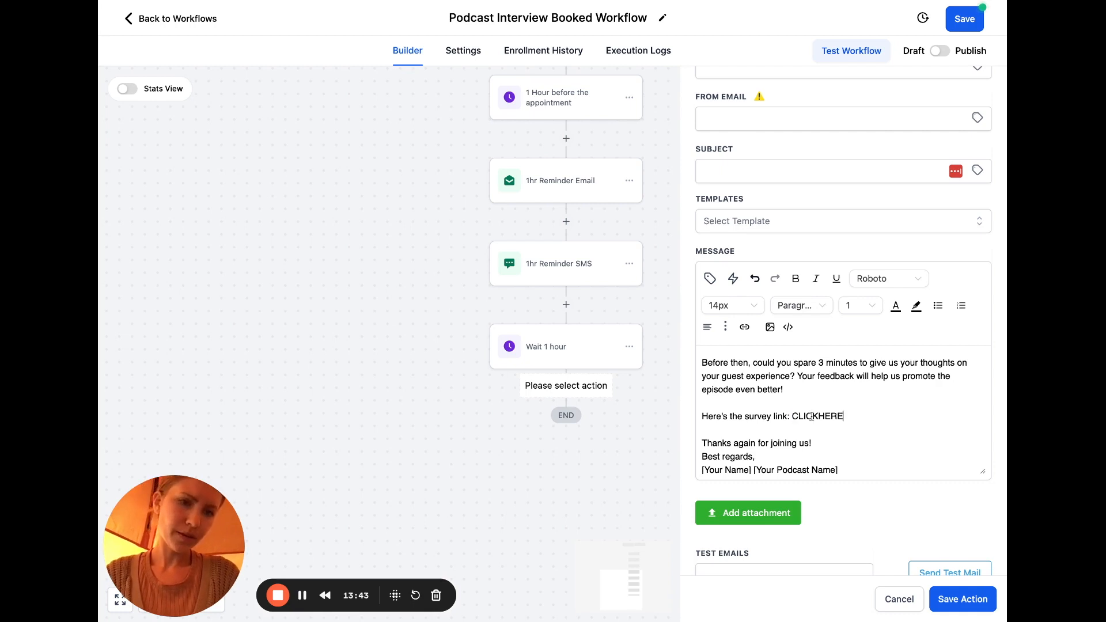
key("BackSpace")
key("BackSpace")
key("BackSpace")
key("BackSpace")
key("BackSpace")
key("BackSpace")
type("H")
key("BackSpace")
key("BackSpace")
type("KHERE")
left_click(820, 417)
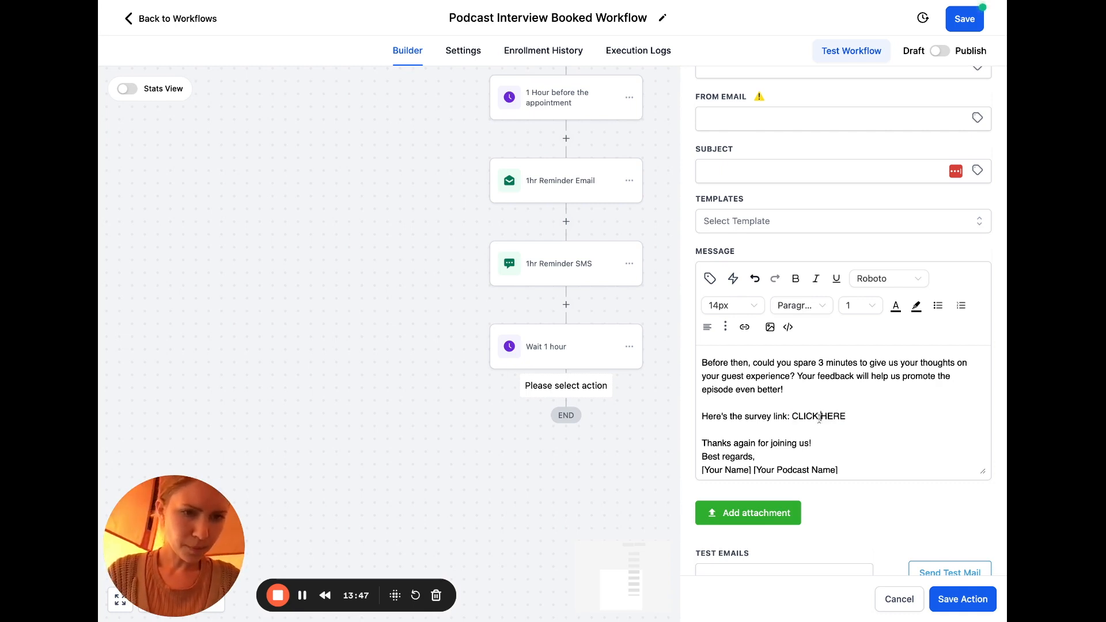
left_click_drag(855, 418, 790, 417)
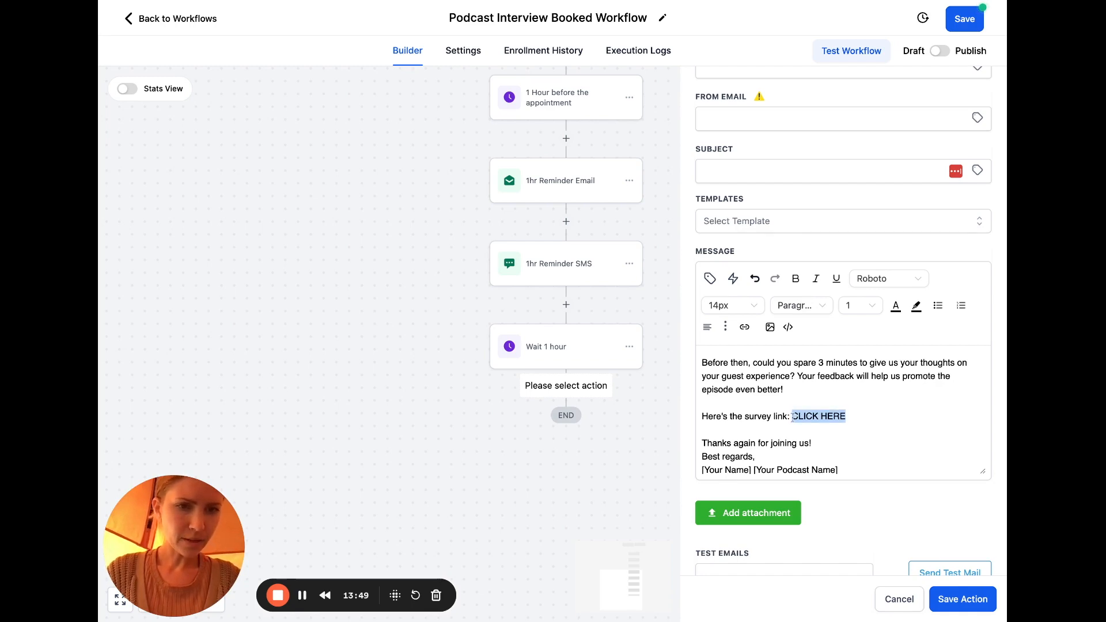
left_click(744, 327)
type("https://testimonial.to/aligned-with-purpose-podcast")
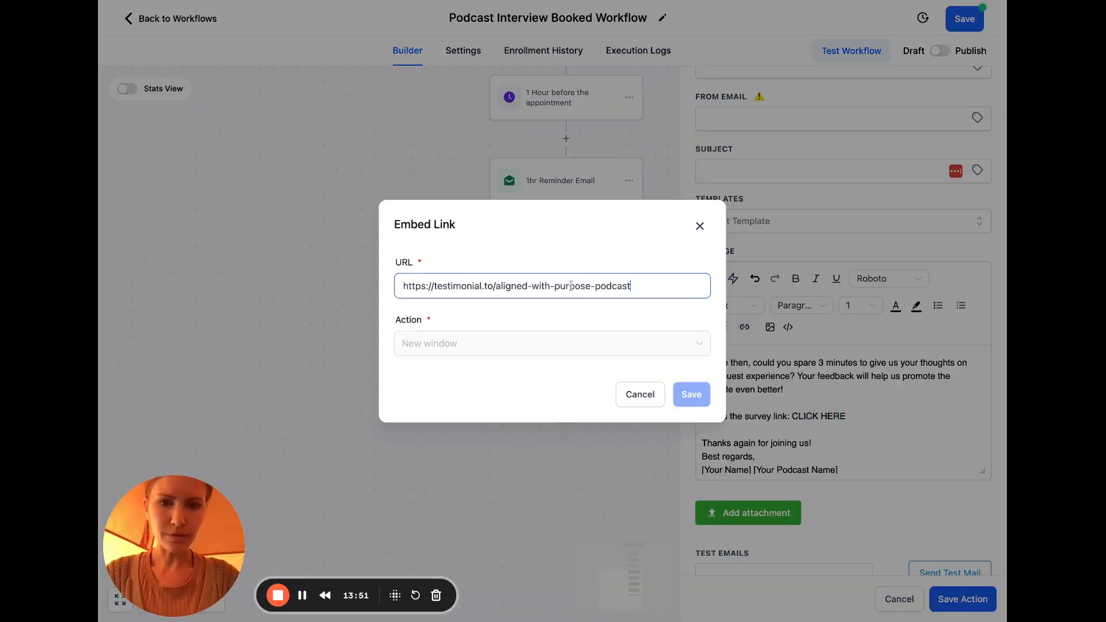
left_click(691, 394)
Change 'survey' to 'feedback' and add blank lines around the sign-off
double_click(768, 416)
type("feedback")
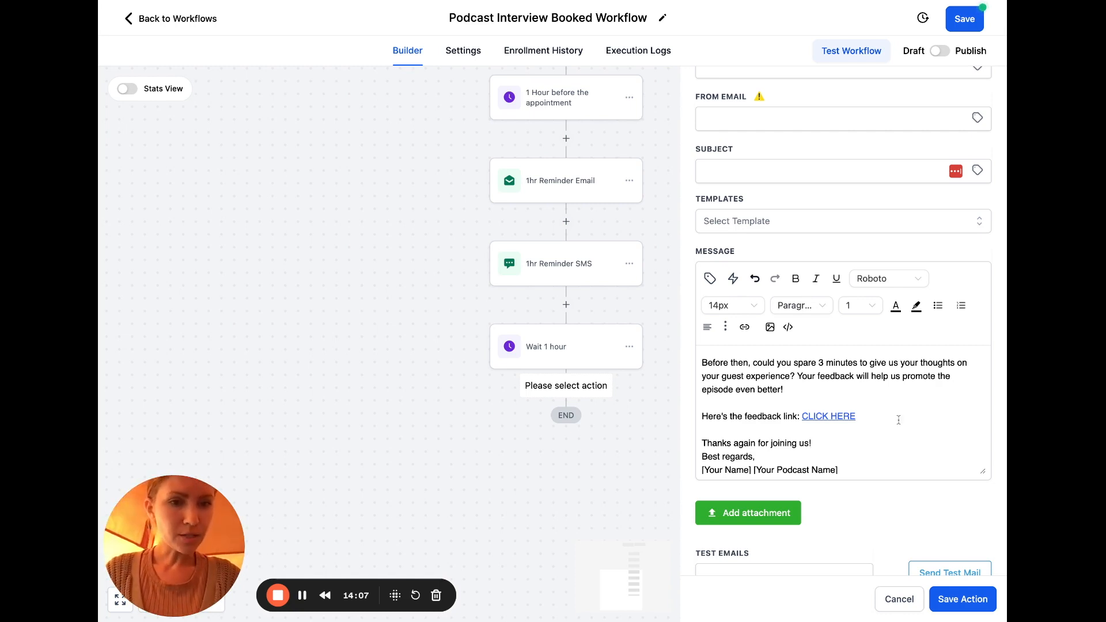
scroll(899, 420, "down", 1)
key("Return")
left_click(822, 441)
scroll(822, 442, "down", 1)
left_click(767, 453)
key("Return")
scroll(809, 452, "down", 1)
Replace the name placeholder with the sender's name, 'Aligned With Purpose Podcast', and a linked 'Website' line
left_click_drag(845, 468, 647, 461)
type("Jamie")
key("Return")
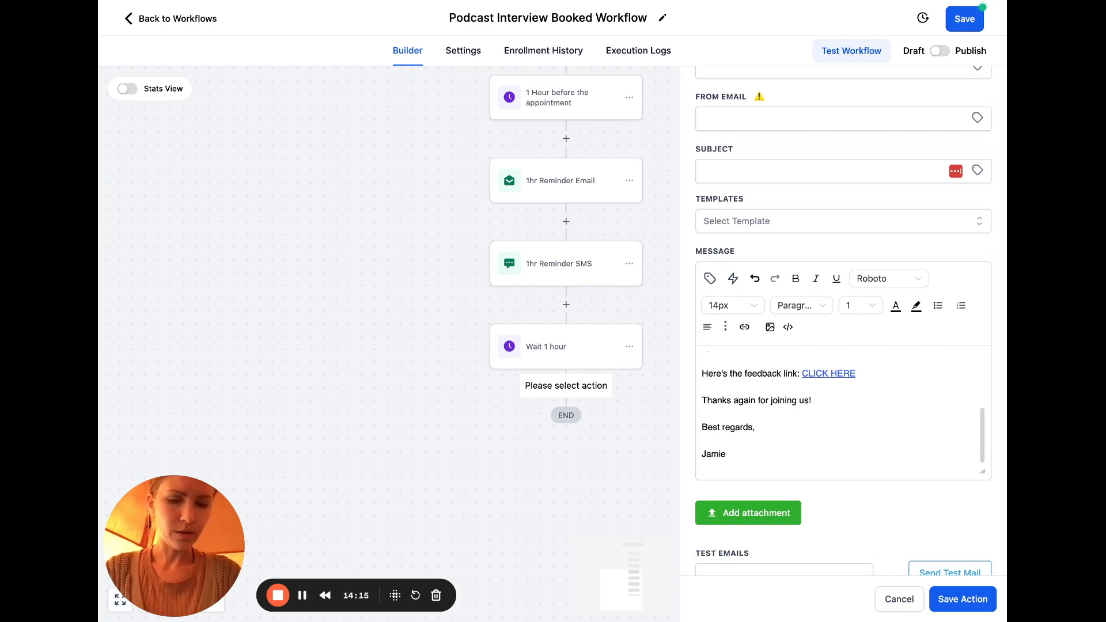
type("Aligned With Pu")
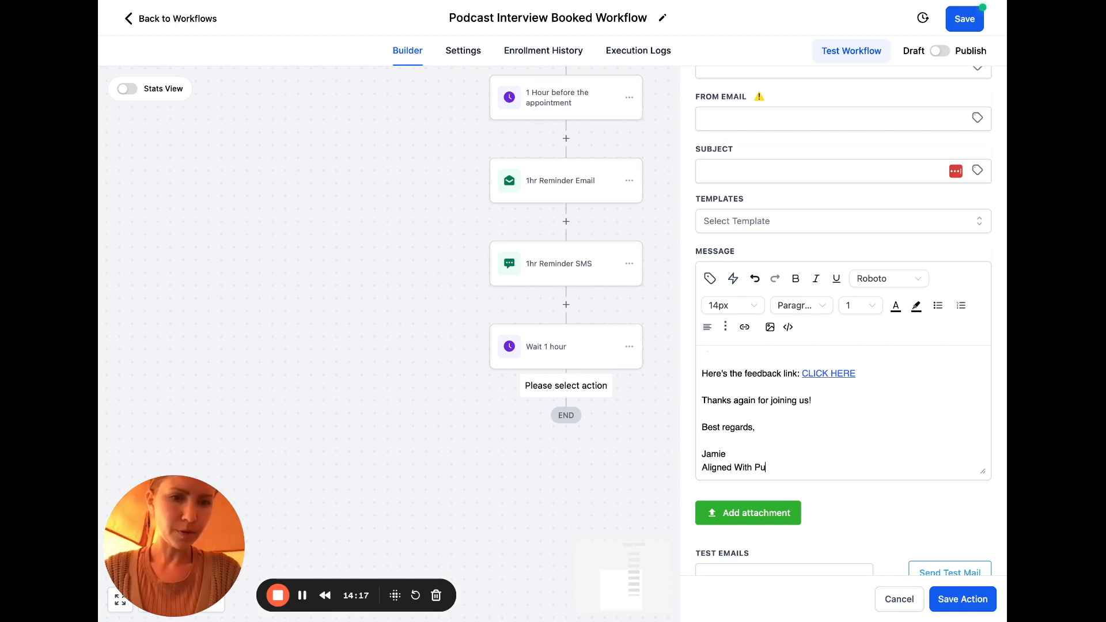
type("rpose Podcast")
key("Return")
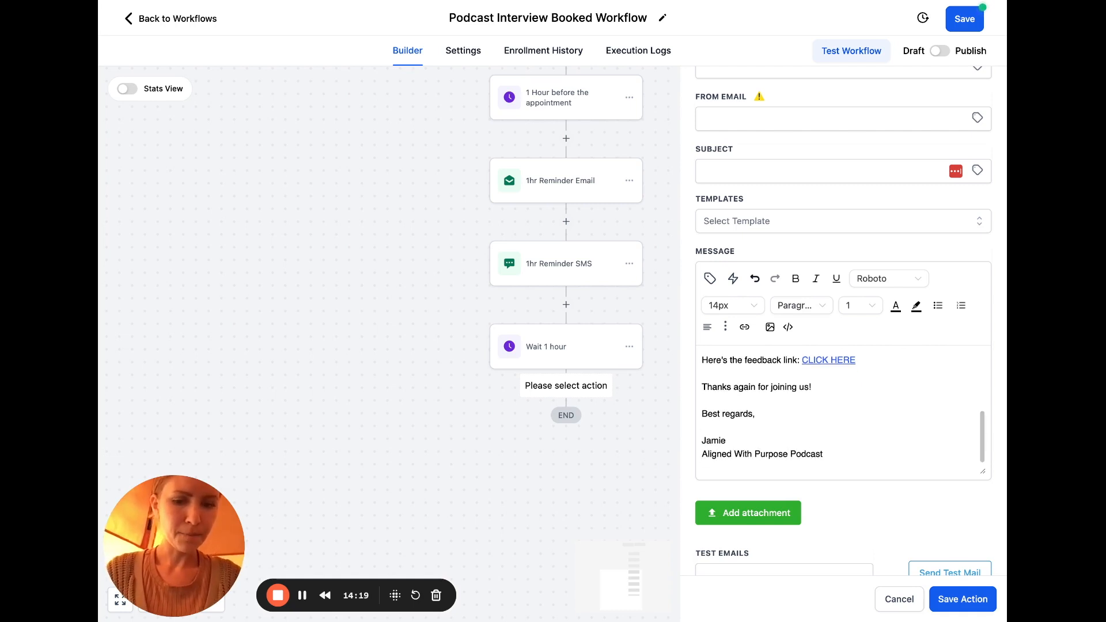
type("Website")
key("shift+Home")
left_click(744, 327)
left_click(552, 284)
type("www.jami")
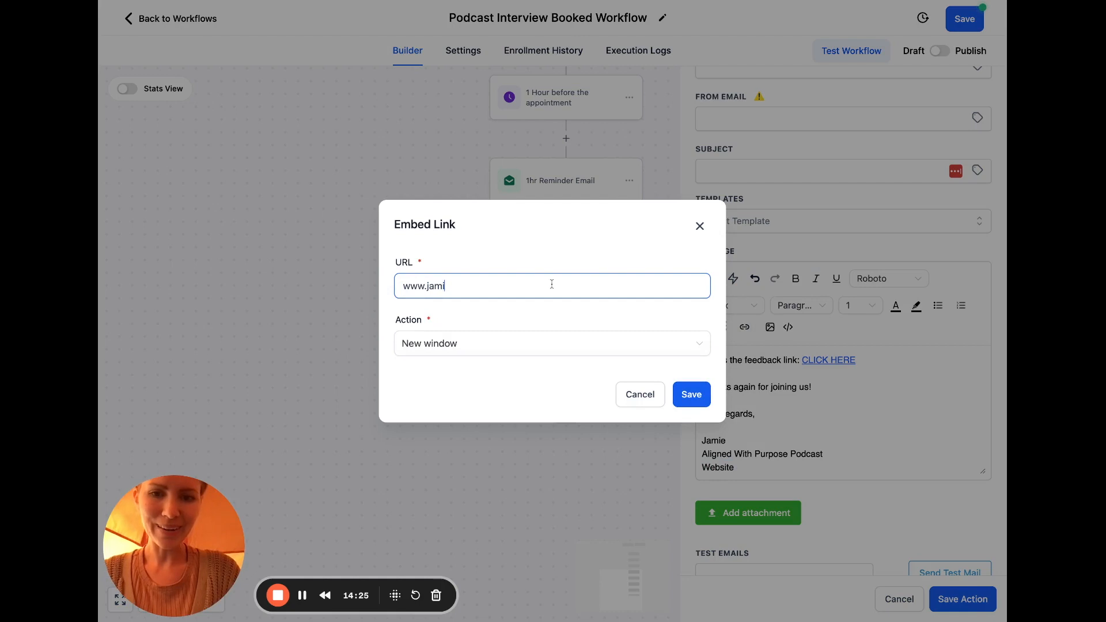
type("ekullman.com.")
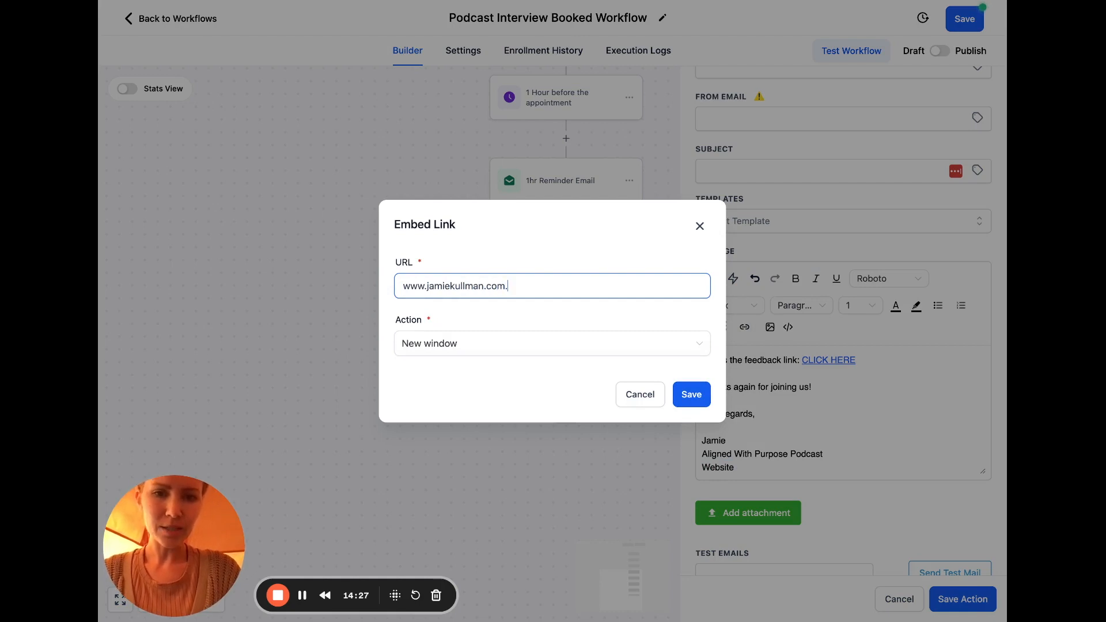
key("BackSpace")
type("/podcast")
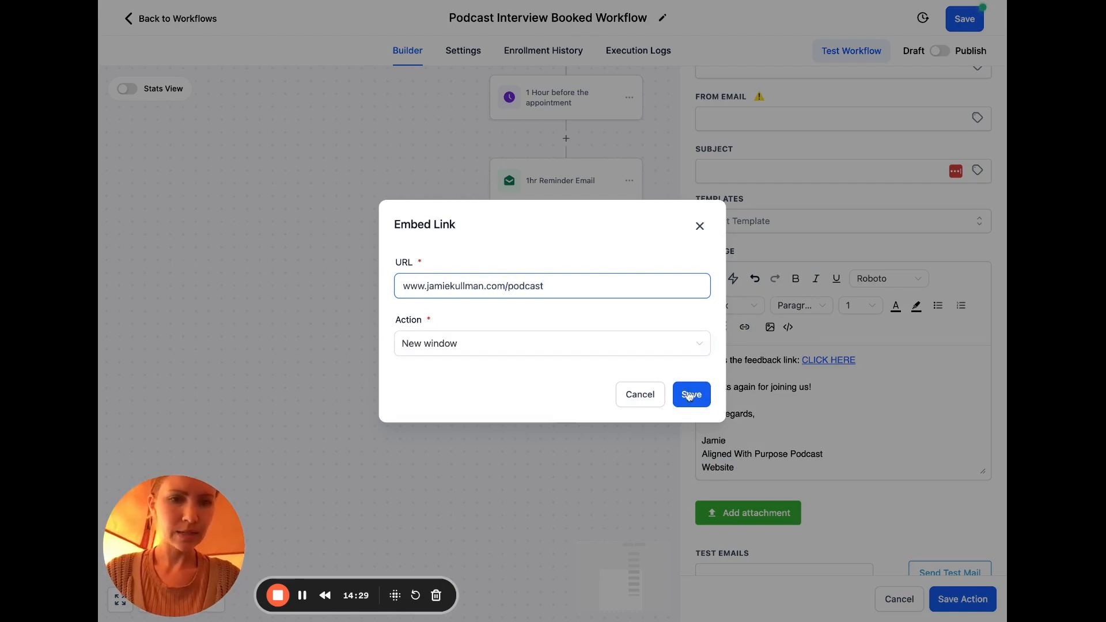
left_click(690, 396)
left_click(848, 452)
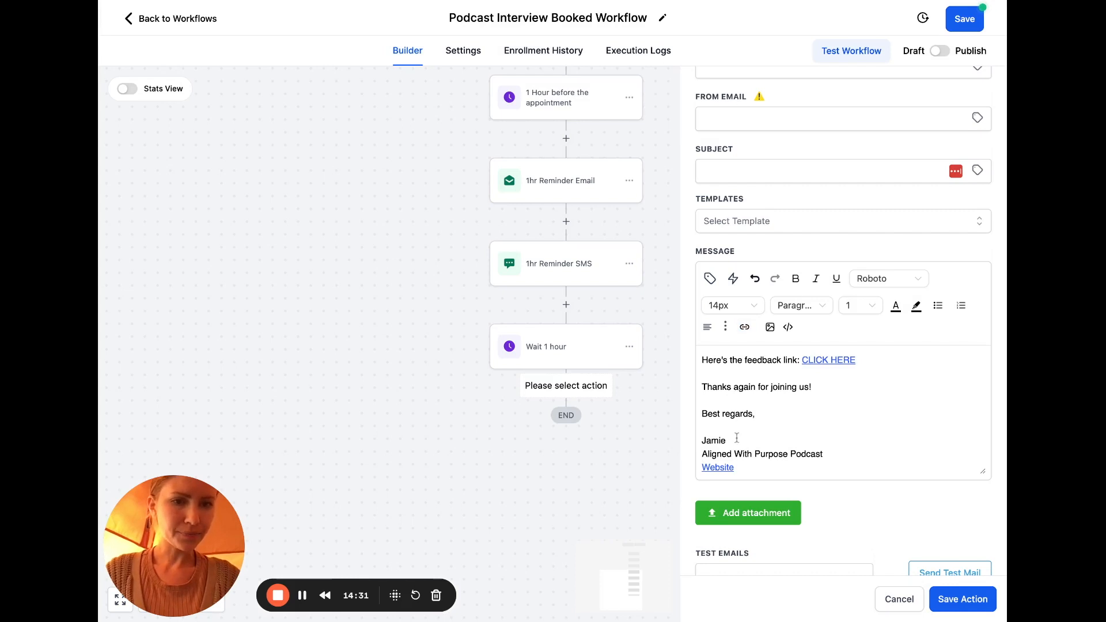
Change the 'Best regards,' sign-off to 'To your success,' and add a line below Website
left_click_drag(758, 413, 670, 414)
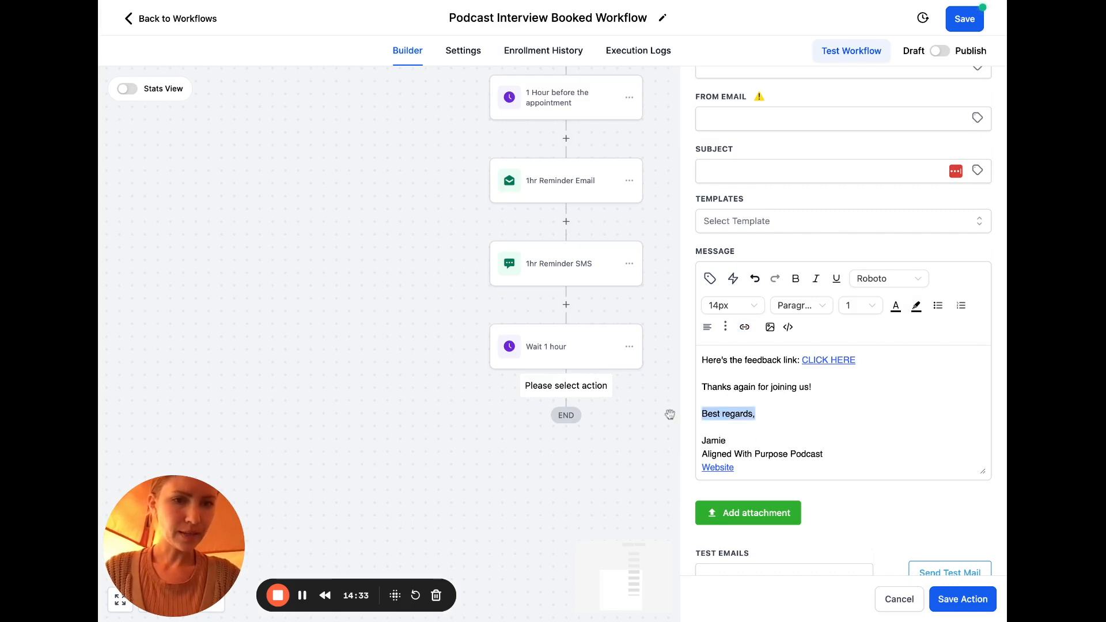
type("To your su")
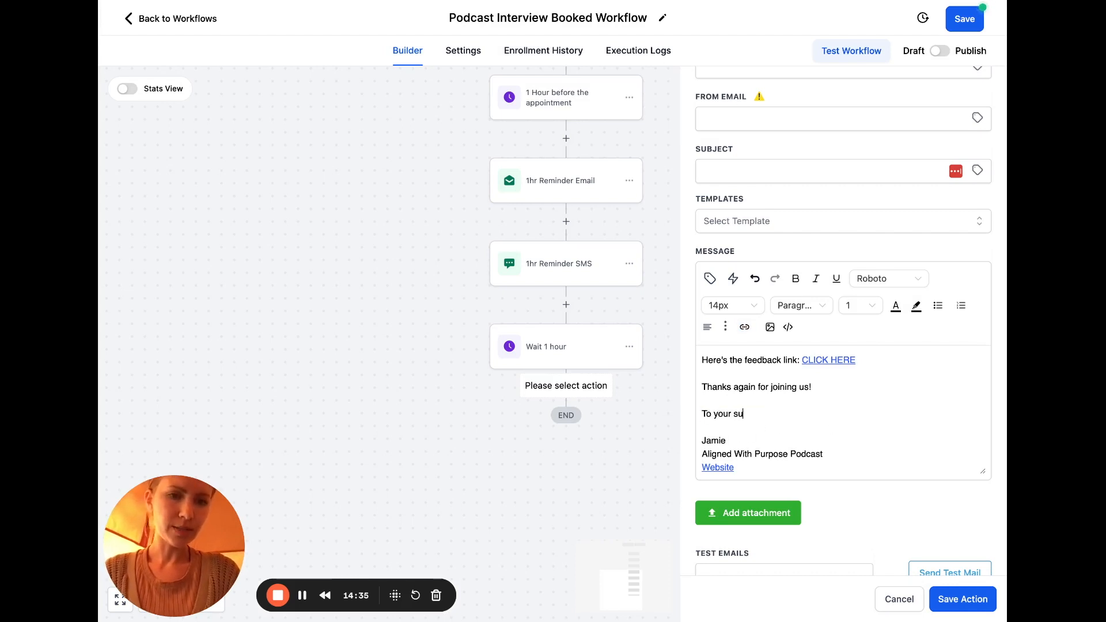
type("ccess")
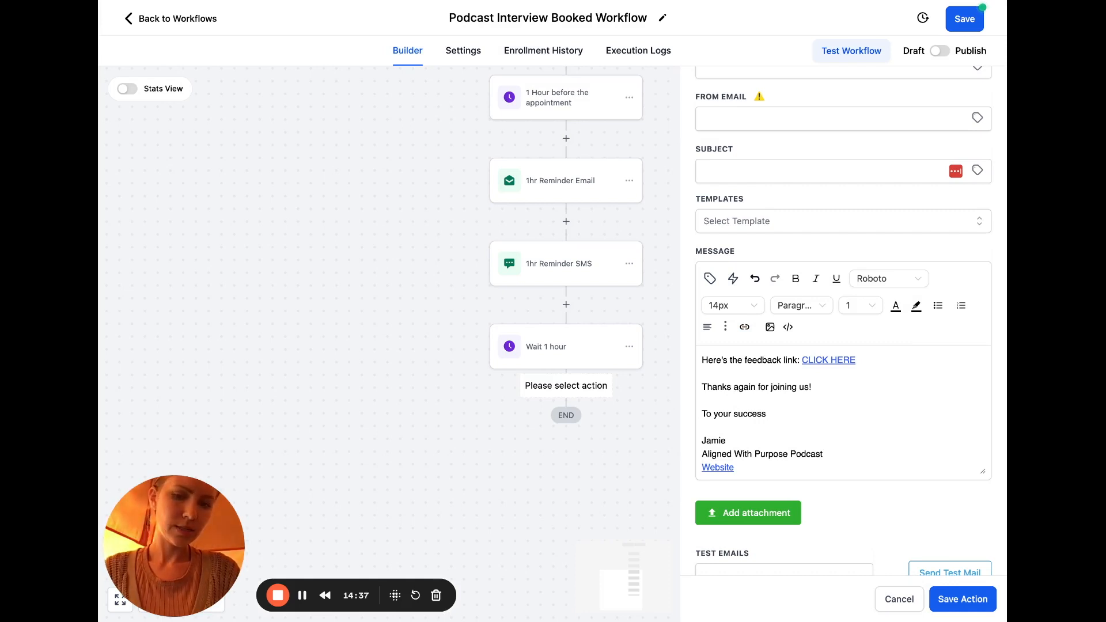
scroll(844, 455, "up", 1)
scroll(844, 455, "down", 1)
left_click(784, 469)
key("Return")
key("Return")
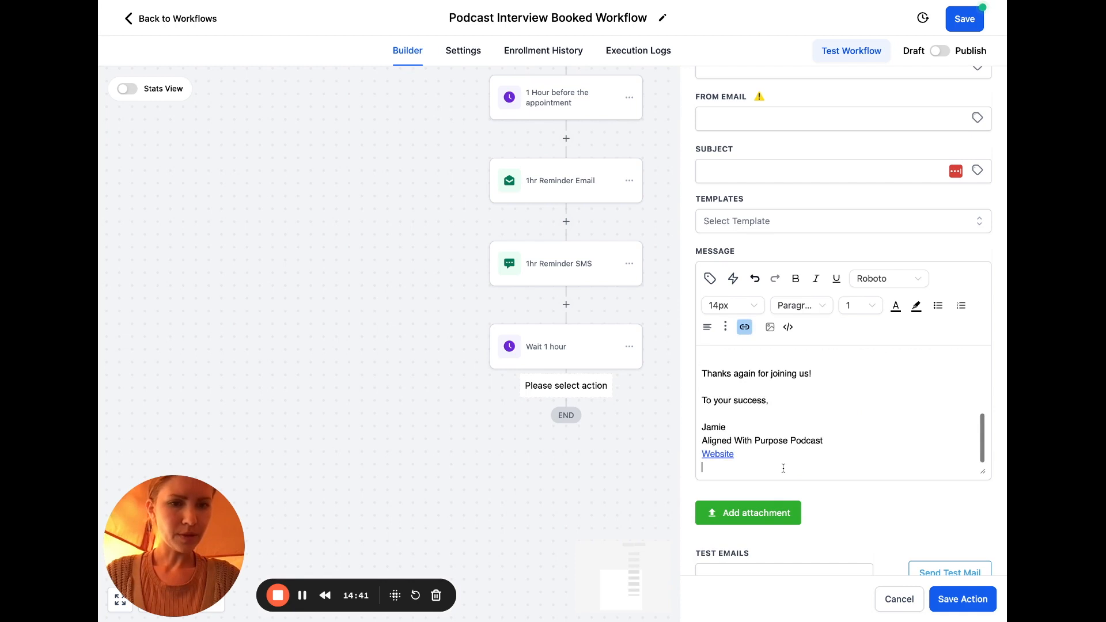
Write the p.s.: 'I am thankful for your feedback! Click HERE to leave it (it shouldn't take more than 3 minutes)'
type("p.s.")
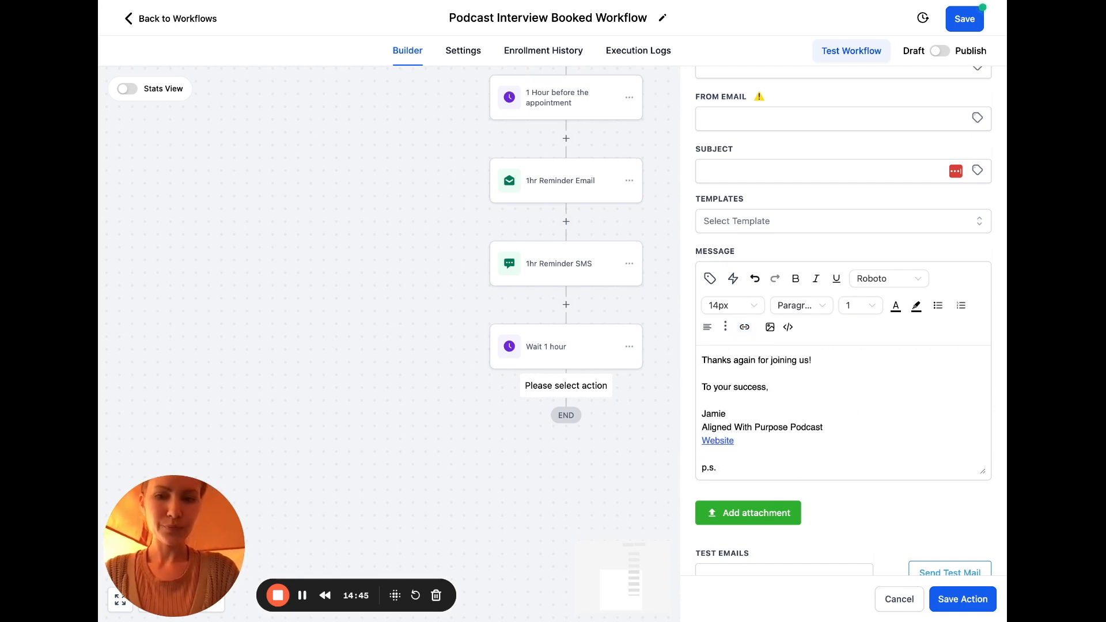
type(" Iam")
key("BackSpace")
key("BackSpace")
type("a")
key("BackSpace")
key("BackSpace")
type("Iam")
key("BackSpace")
key("BackSpace")
key("BackSpace")
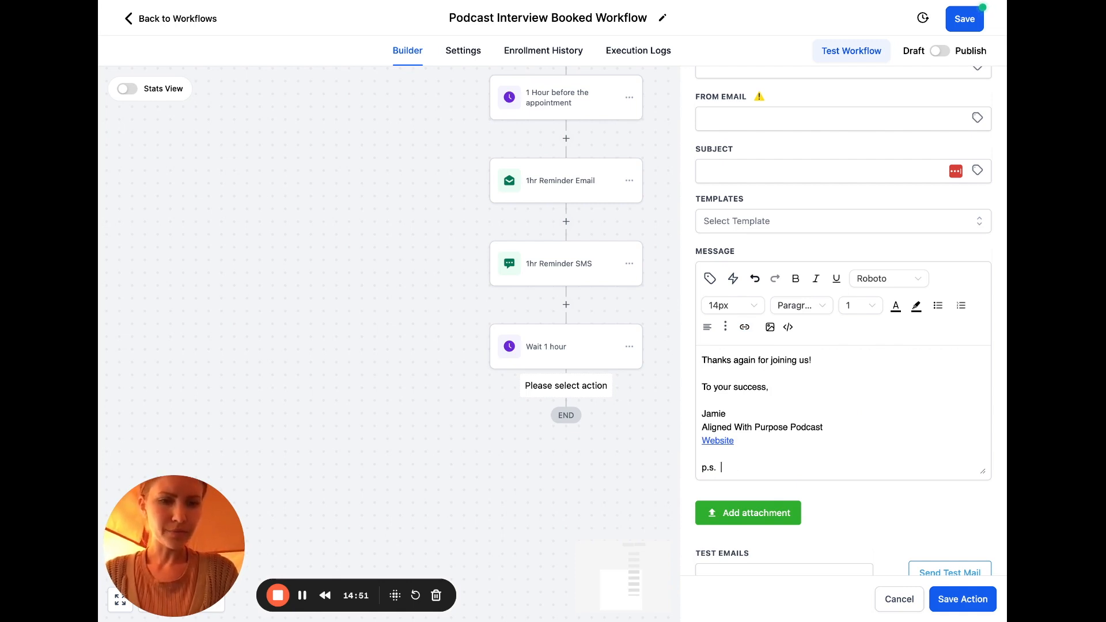
type("I am thankful ")
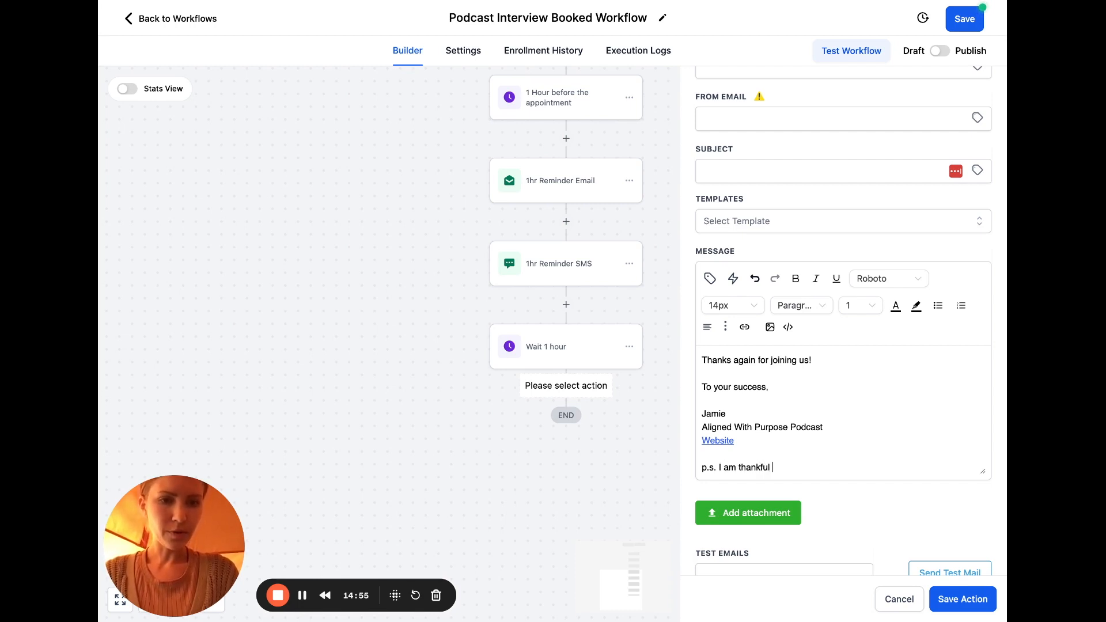
type("for your fee")
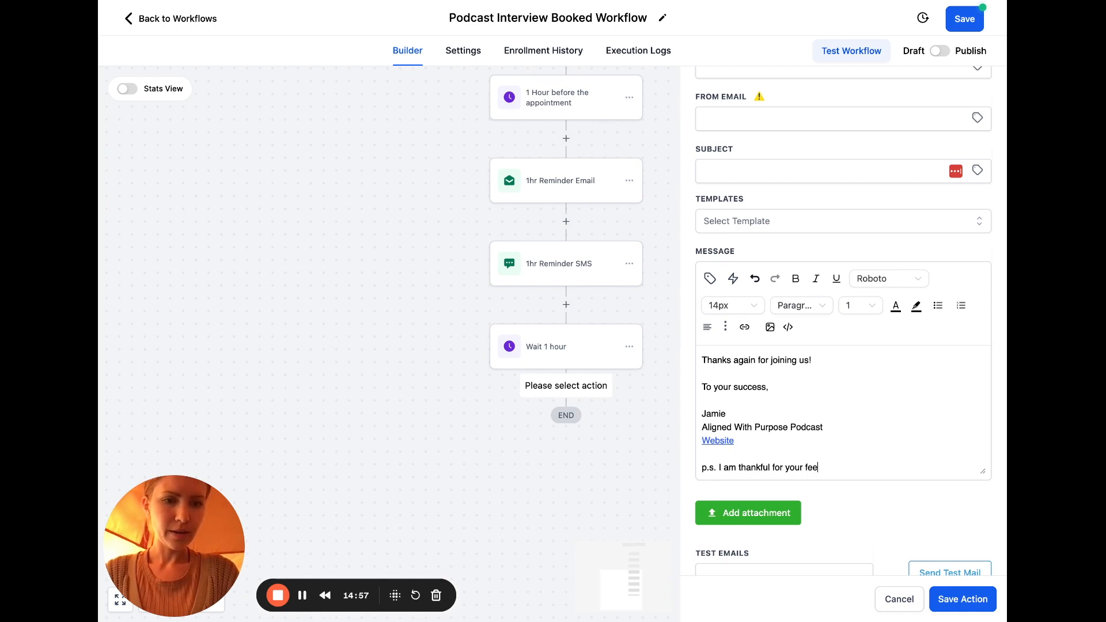
type("dback and")
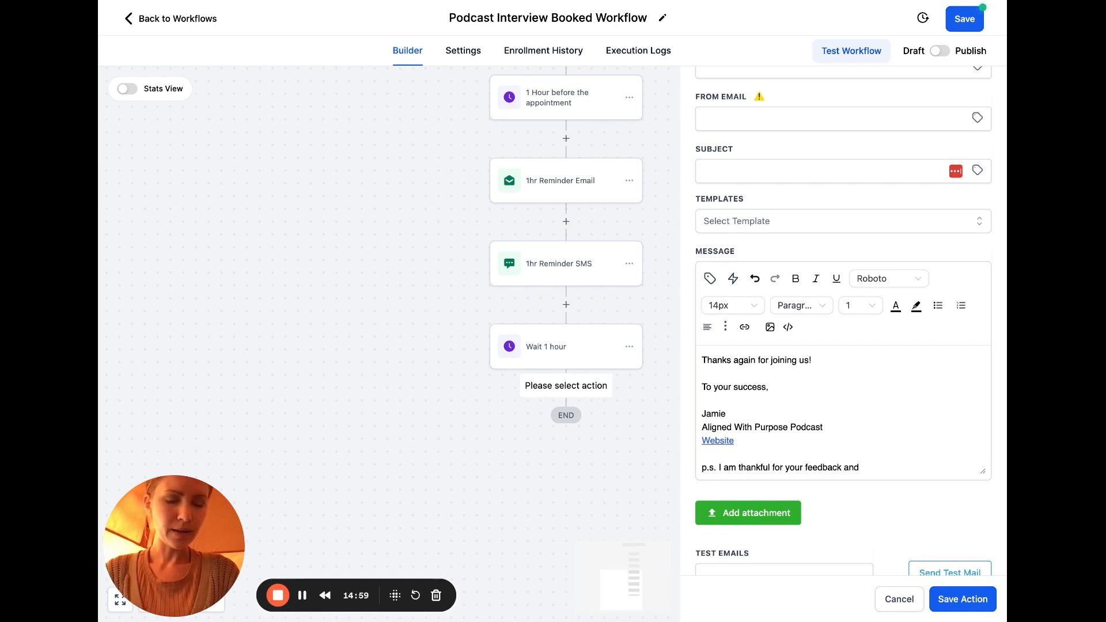
key("BackSpace")
key("BackSpace")
key("BackSpace")
key("BackSpace")
type("! Click HEREto")
key("BackSpace")
key("BackSpace")
type("to lea")
key("BackSpace")
key("BackSpace")
key("BackSpace")
type("leave iat")
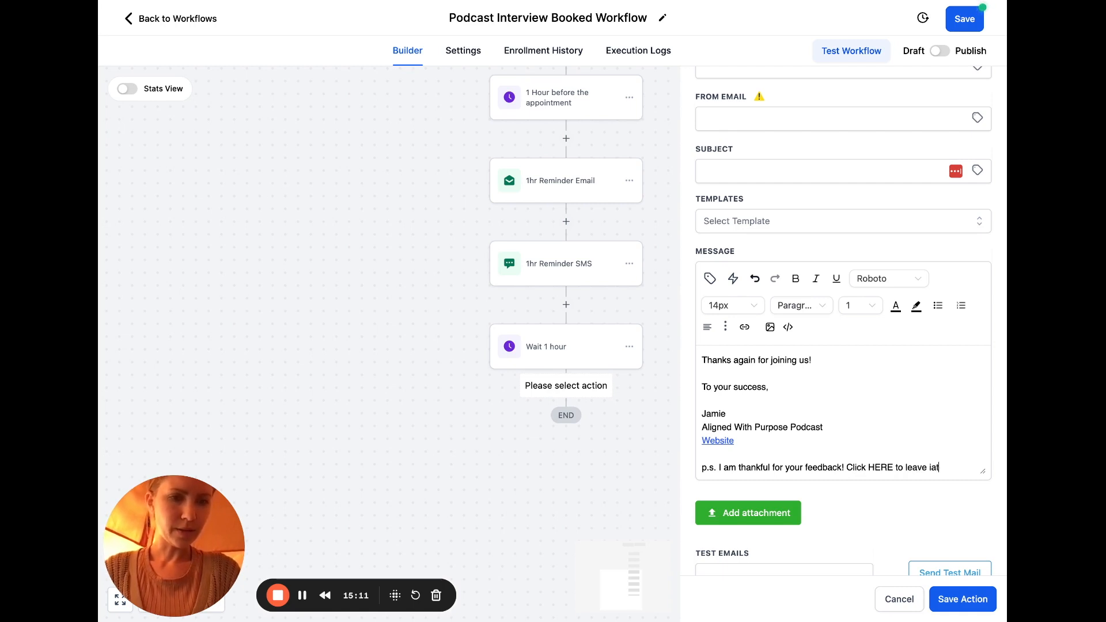
key("BackSpace")
key("BackSpace")
type("t (it ")
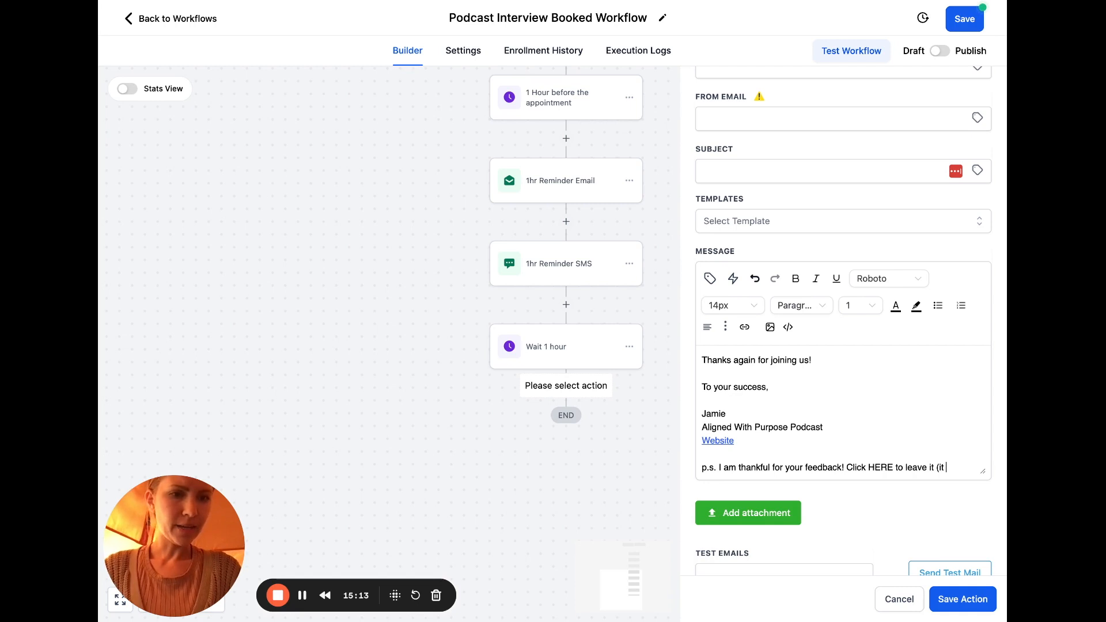
type("shouldn't take more tha")
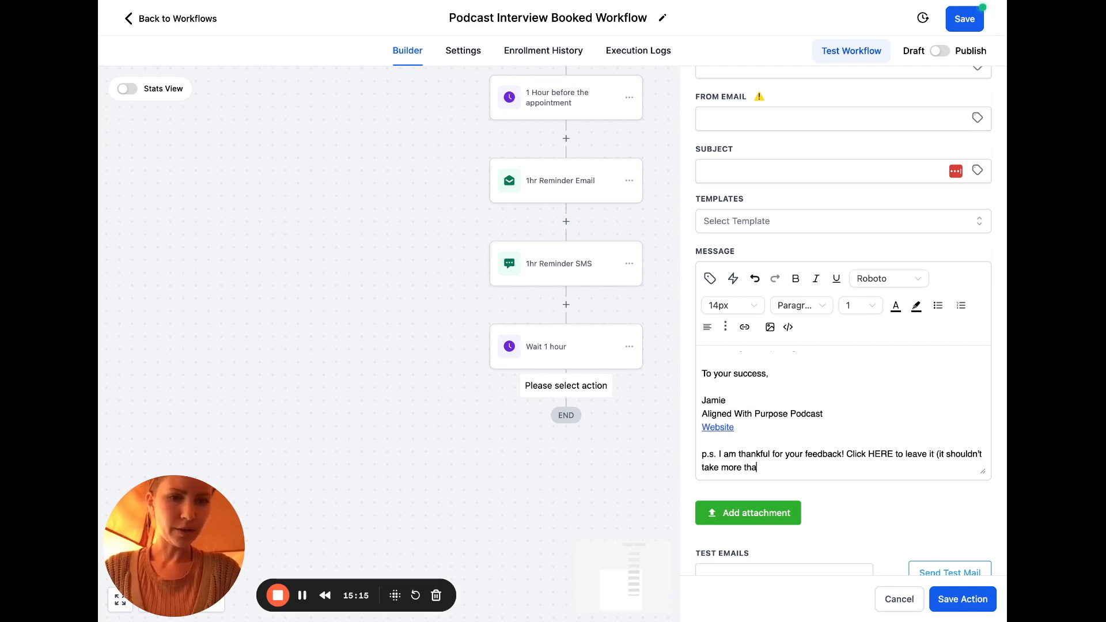
type("n 3 minutes)")
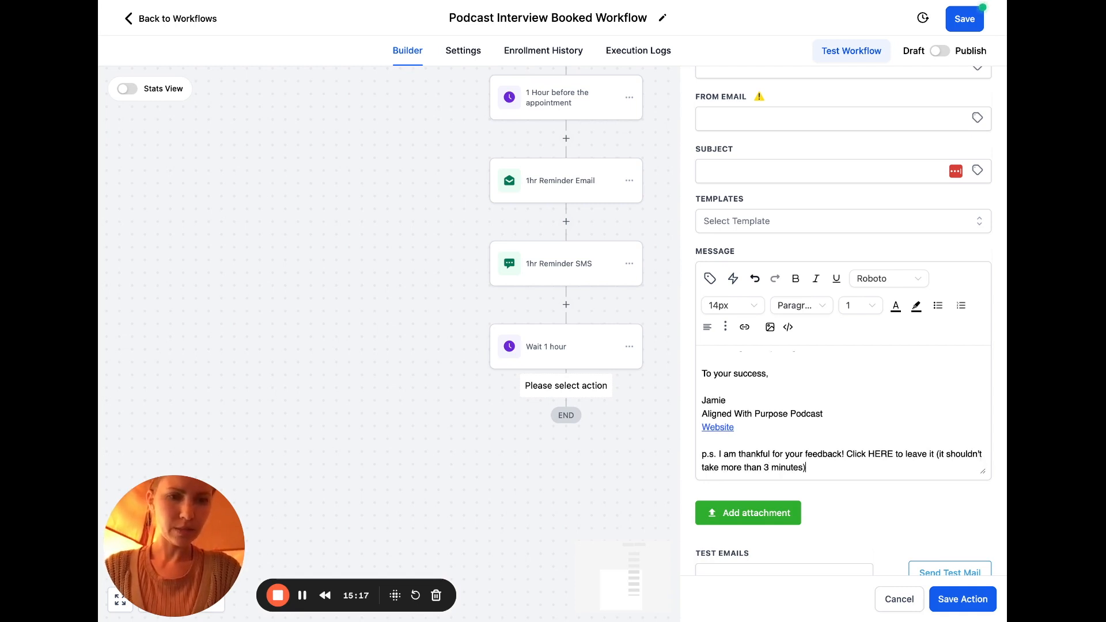
Link the word HERE in the p.s. line to the pasted feedback page URL
left_click_drag(765, 467, 803, 467)
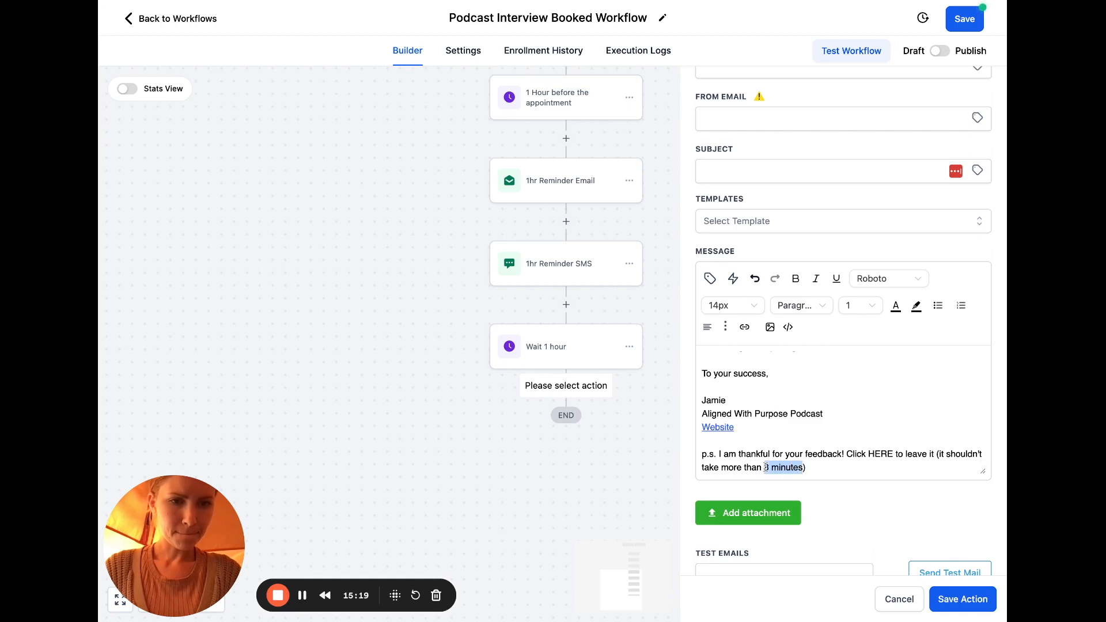
left_click(818, 476)
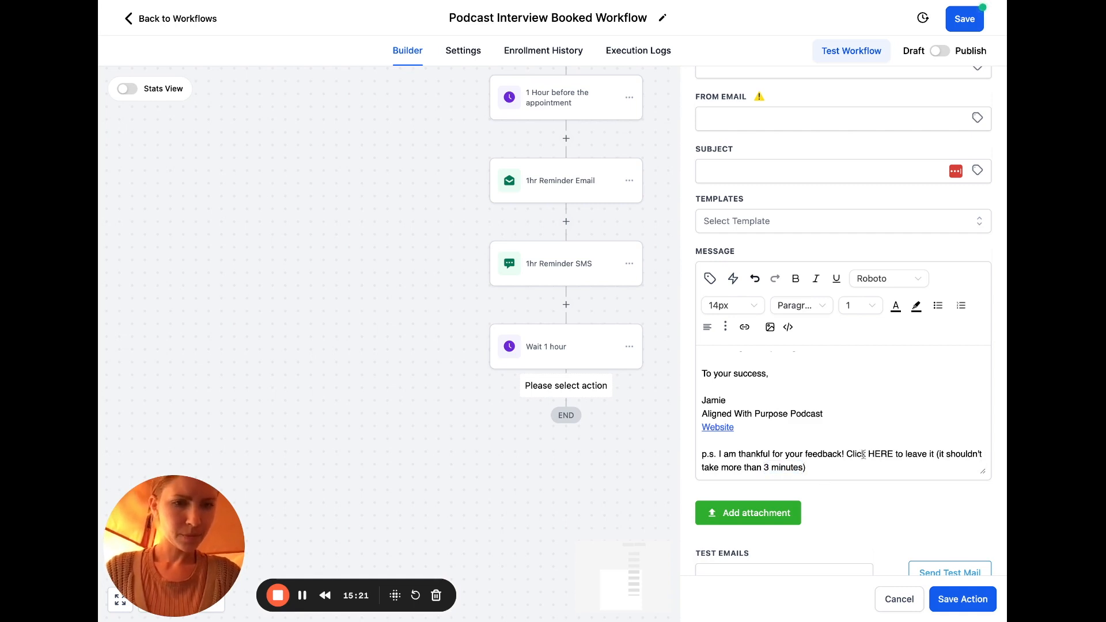
left_click_drag(893, 454, 868, 455)
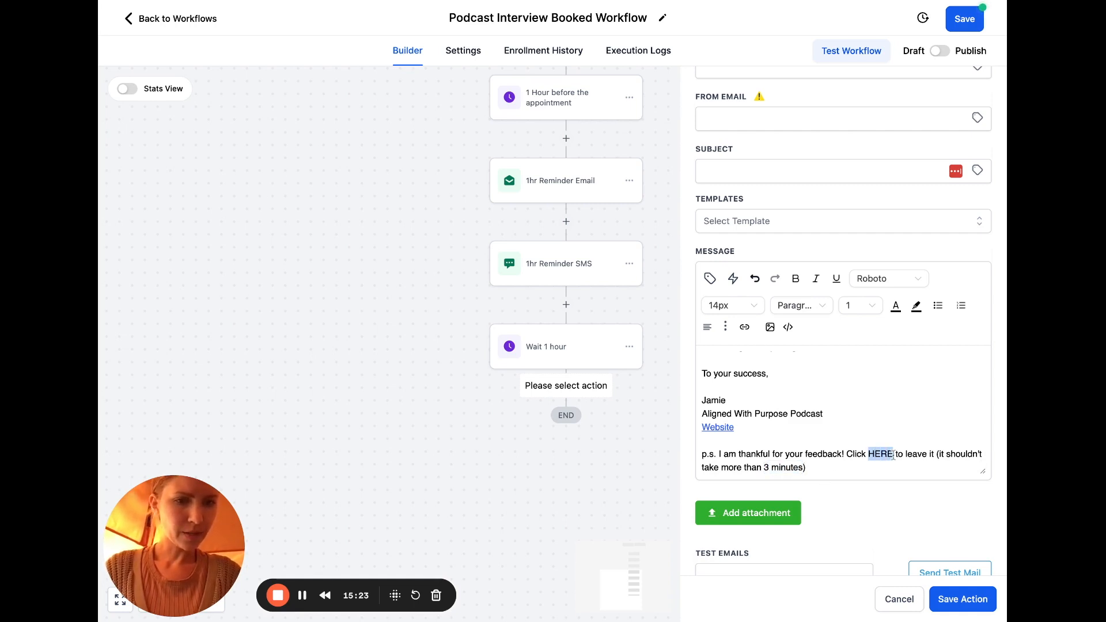
left_click(745, 326)
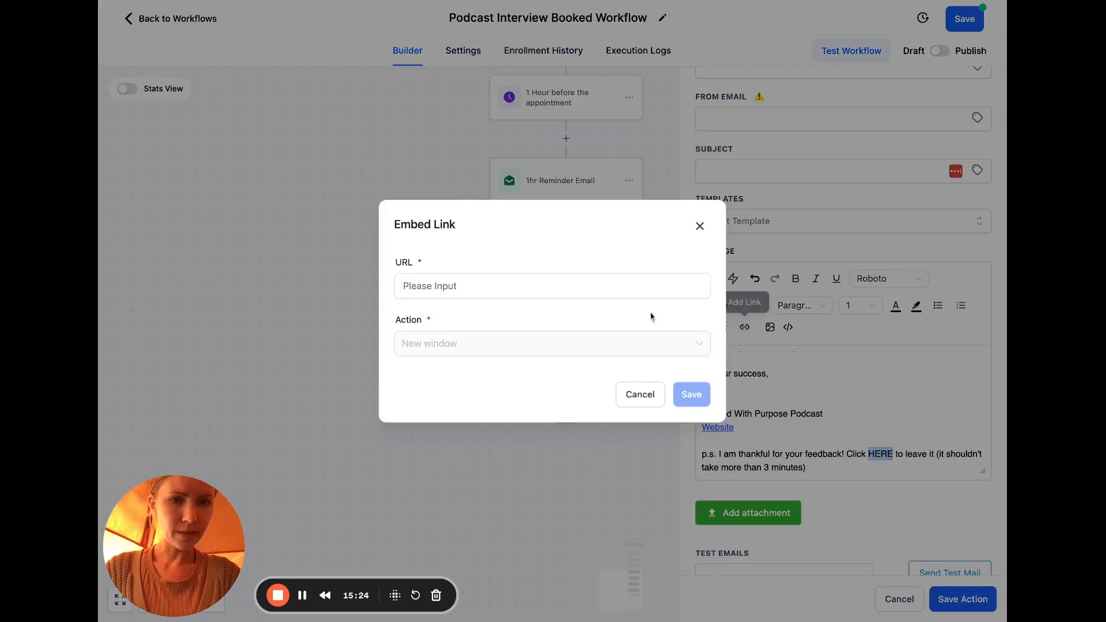
left_click(627, 286)
type("https://testimonial.to/aligned-with-purpose-podcast")
left_click(694, 395)
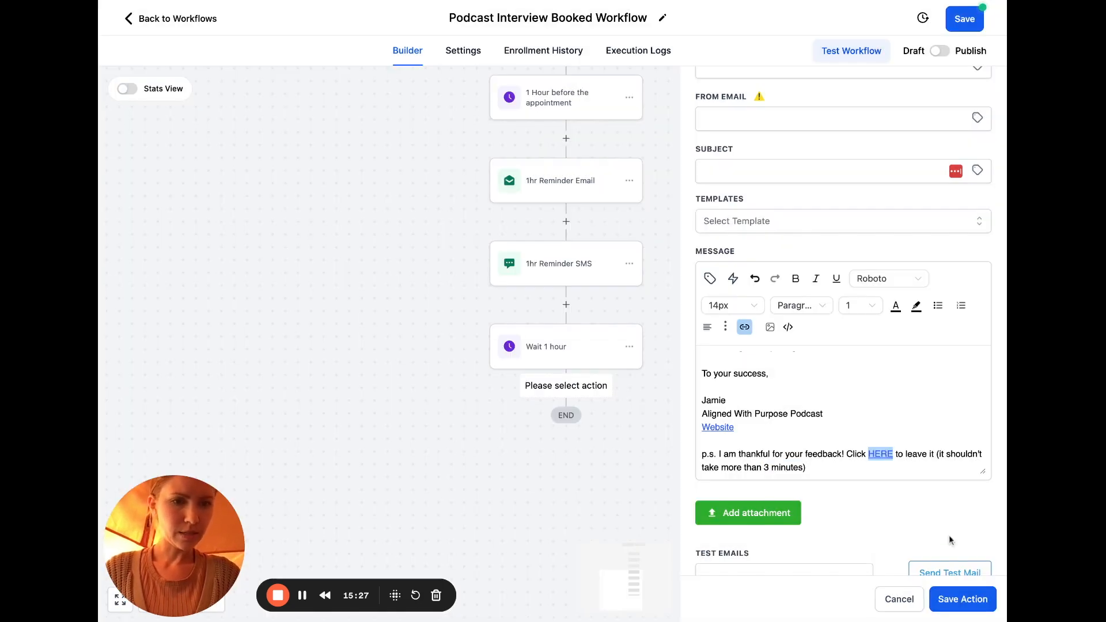
scroll(887, 326, "up", 1)
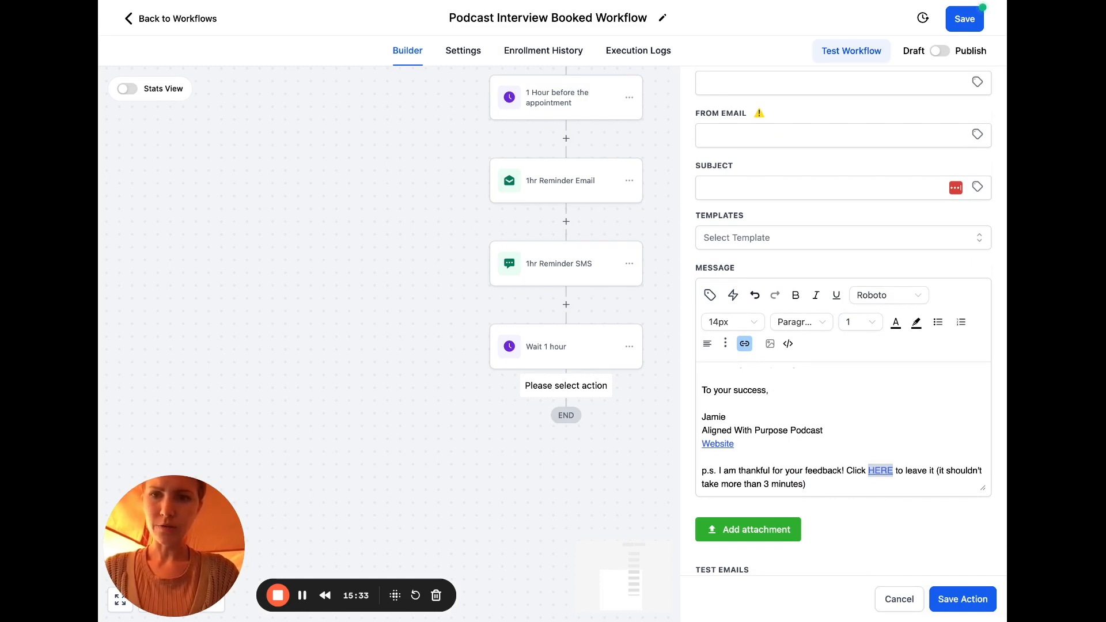
Set the subject to 'Thank You for Being Our Guest! (request inside)'
left_click(760, 187)
type("Thank You for Being Our Guest!")
type("(request inside")
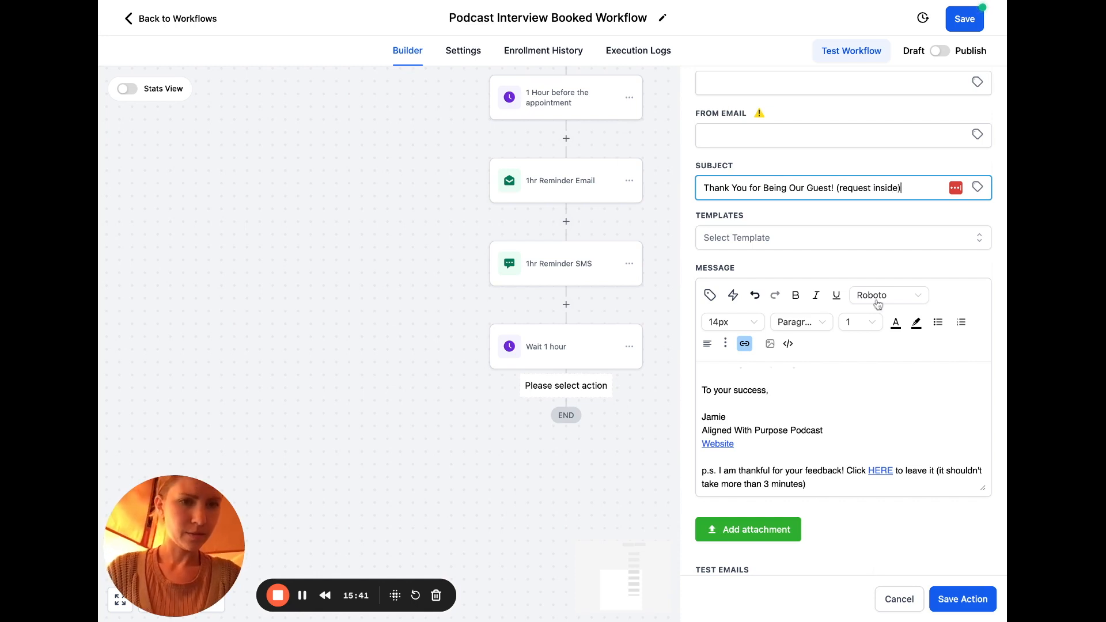
Extend the feedback sentence to end 'promote the episode even better and improve our experience!'
left_click(881, 401)
scroll(882, 401, "up", 1)
scroll(882, 401, "up", 5)
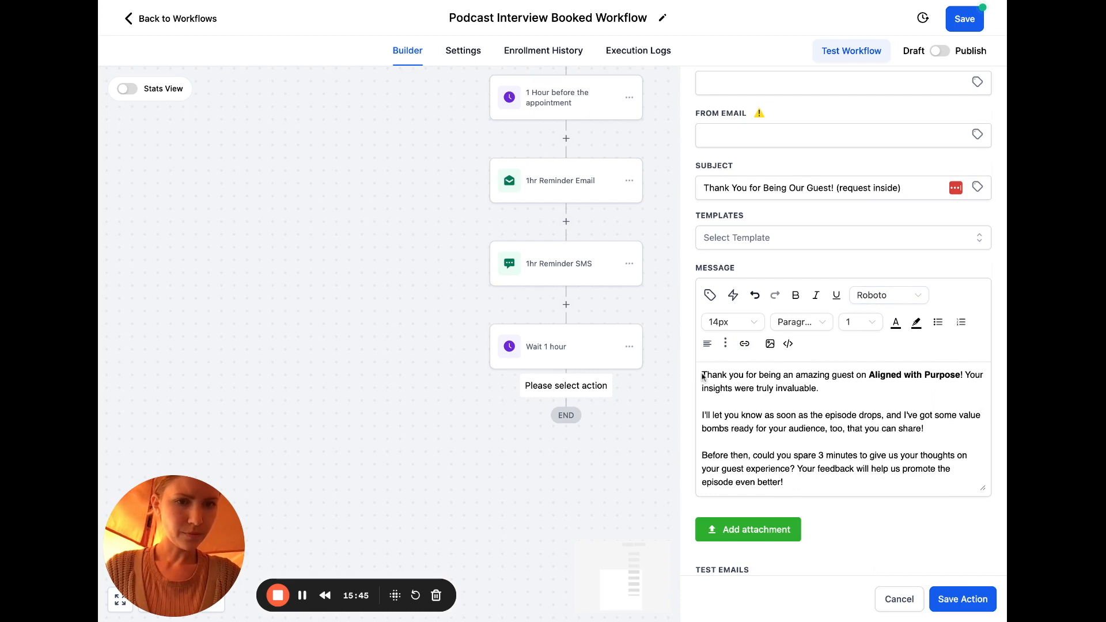
scroll(888, 403, "down", 3)
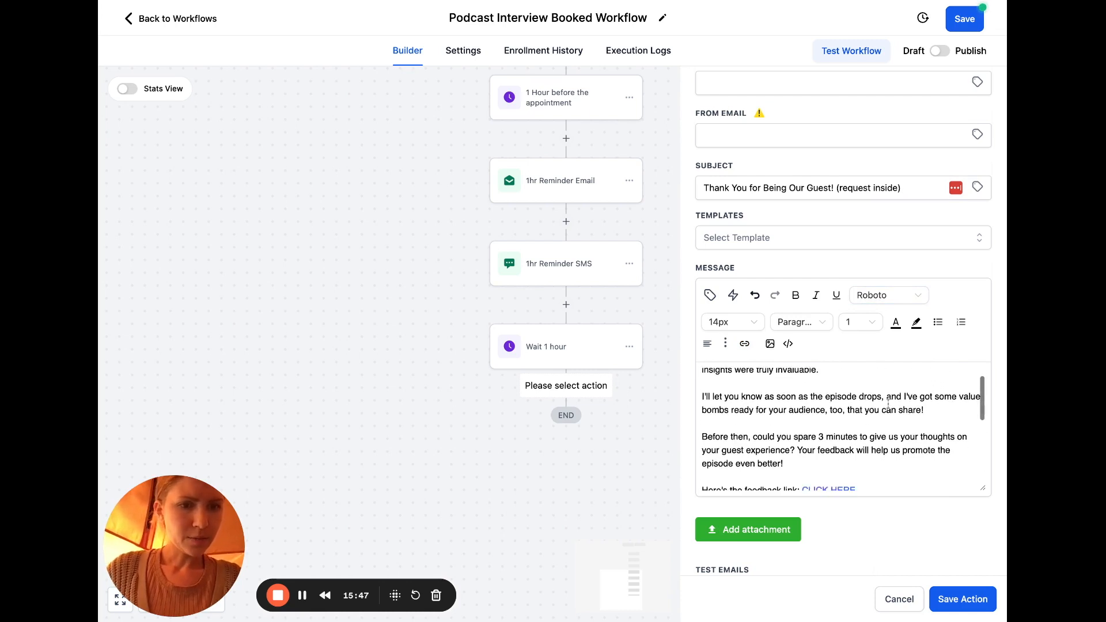
left_click(854, 428)
scroll(854, 428, "down", 1)
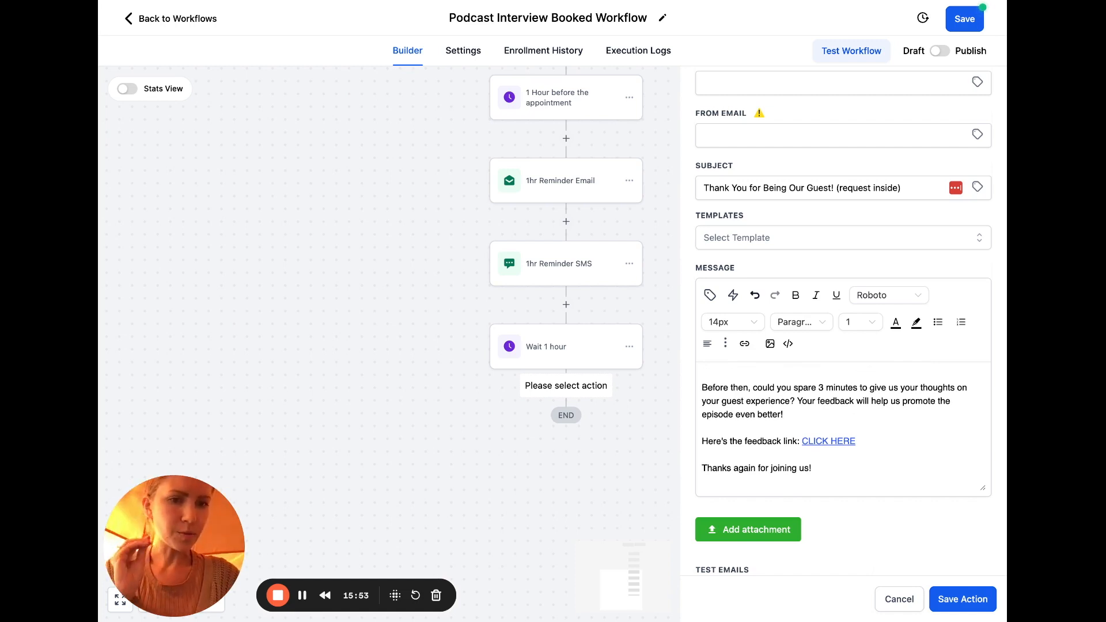
key("BackSpace")
type("an")
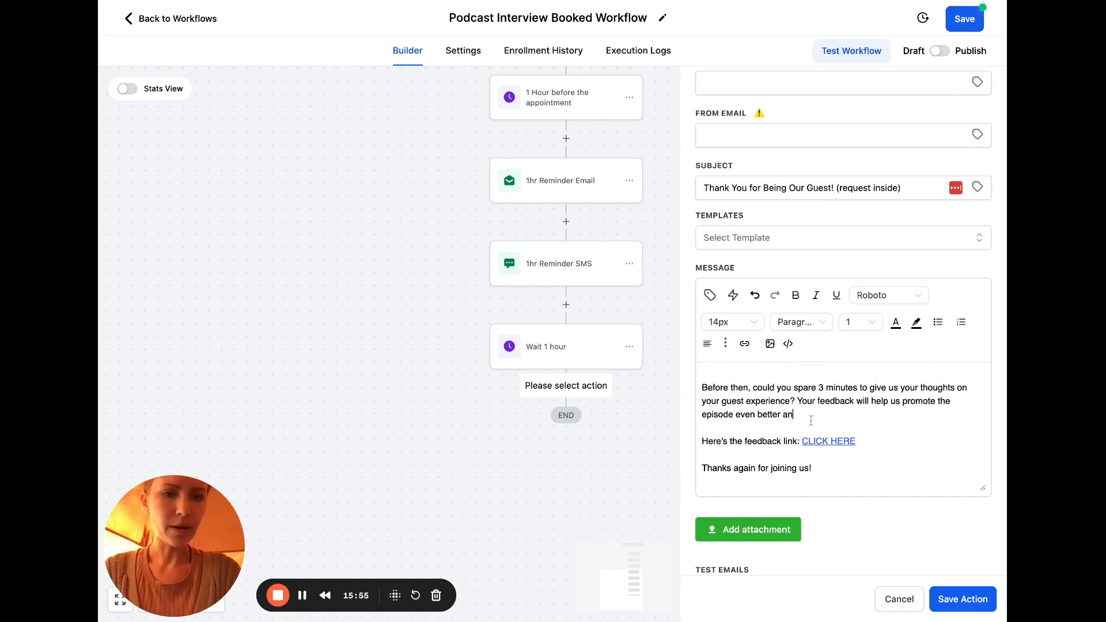
type("d improve our expe")
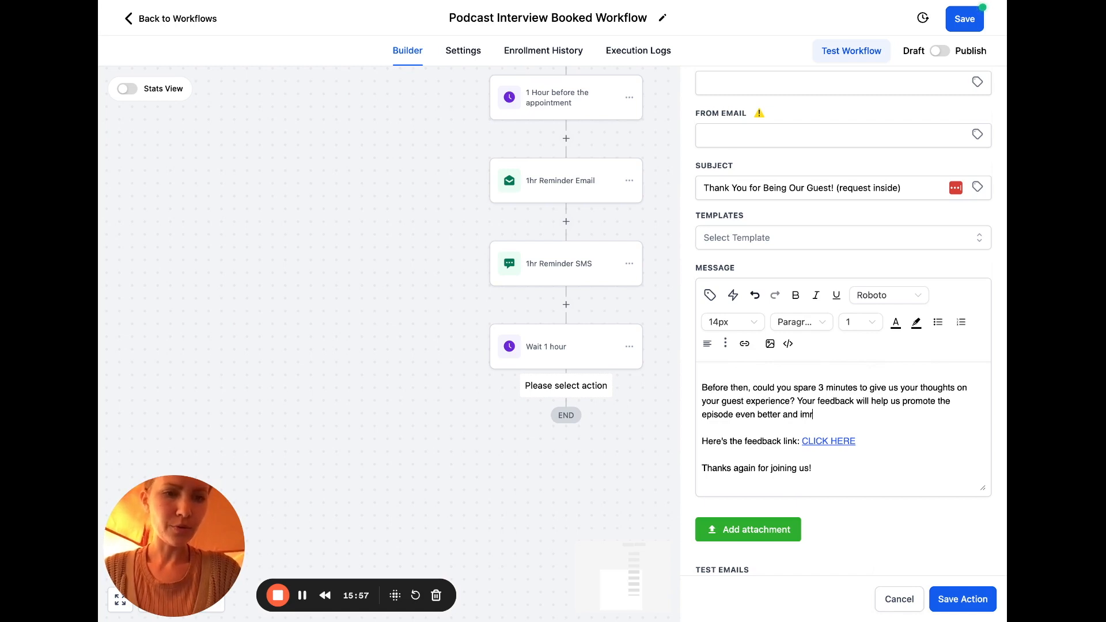
type("rience!")
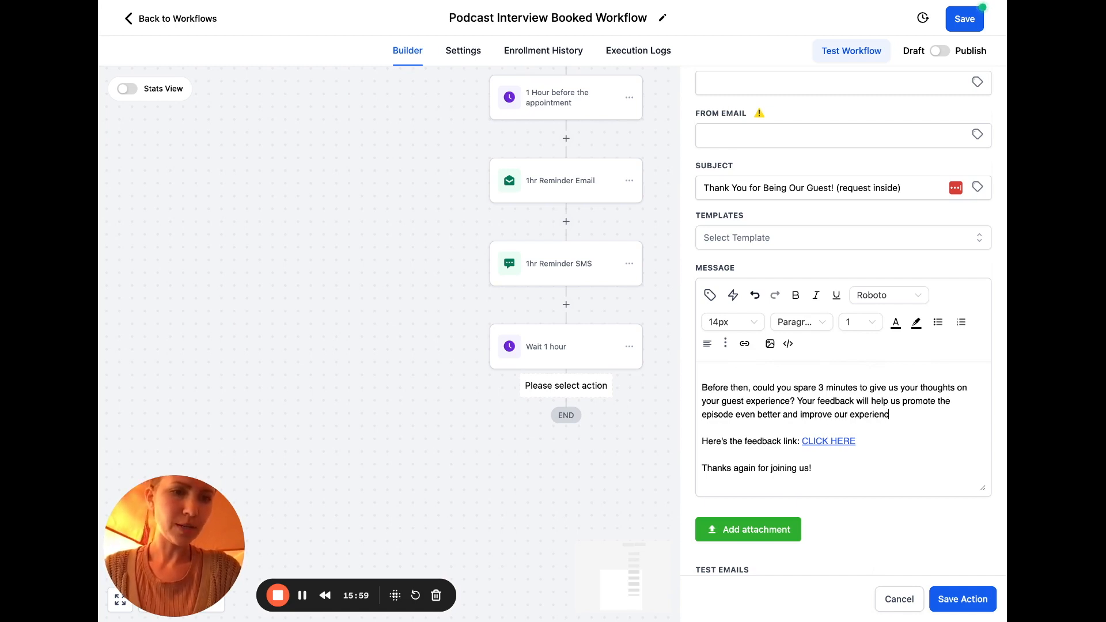
left_click(901, 439)
scroll(901, 439, "down", 2)
scroll(813, 421, "down", 4)
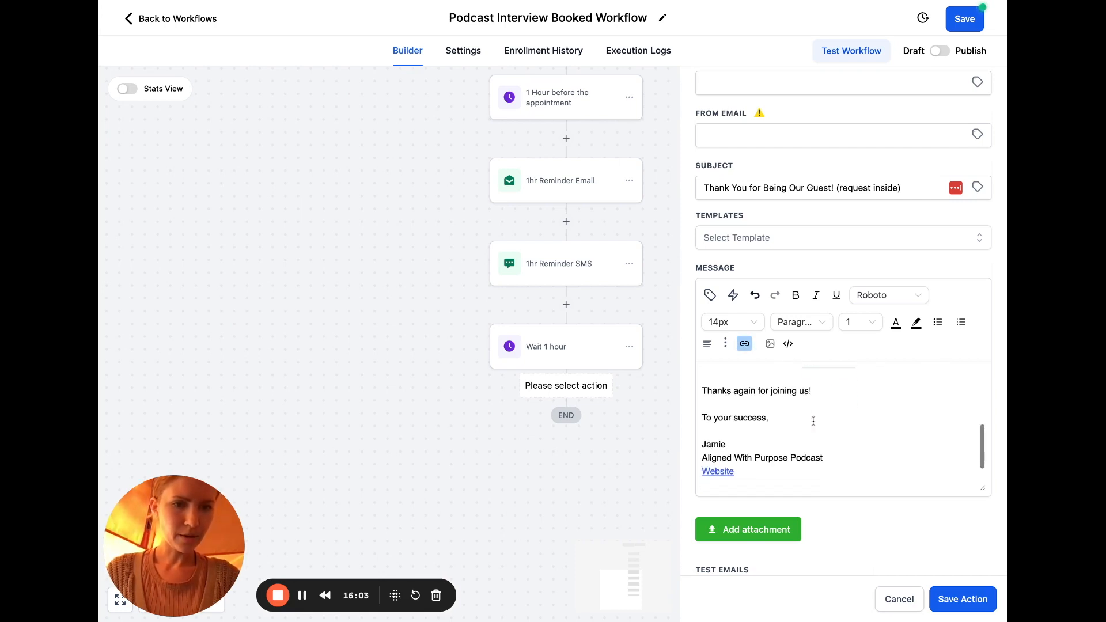
scroll(901, 398, "up", 10)
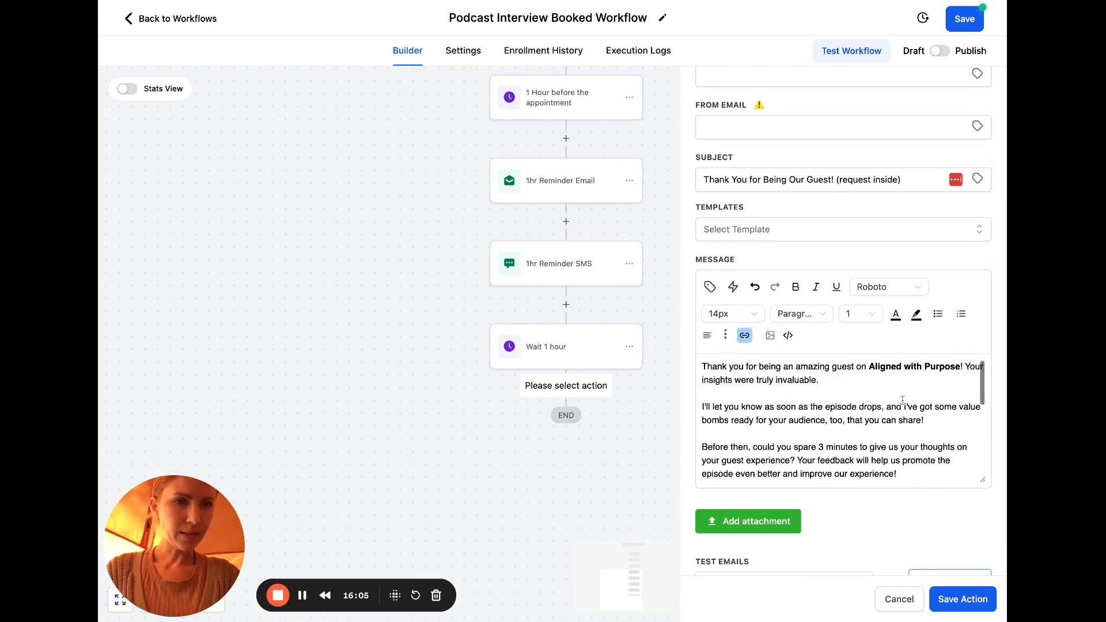
scroll(947, 494, "up", 4)
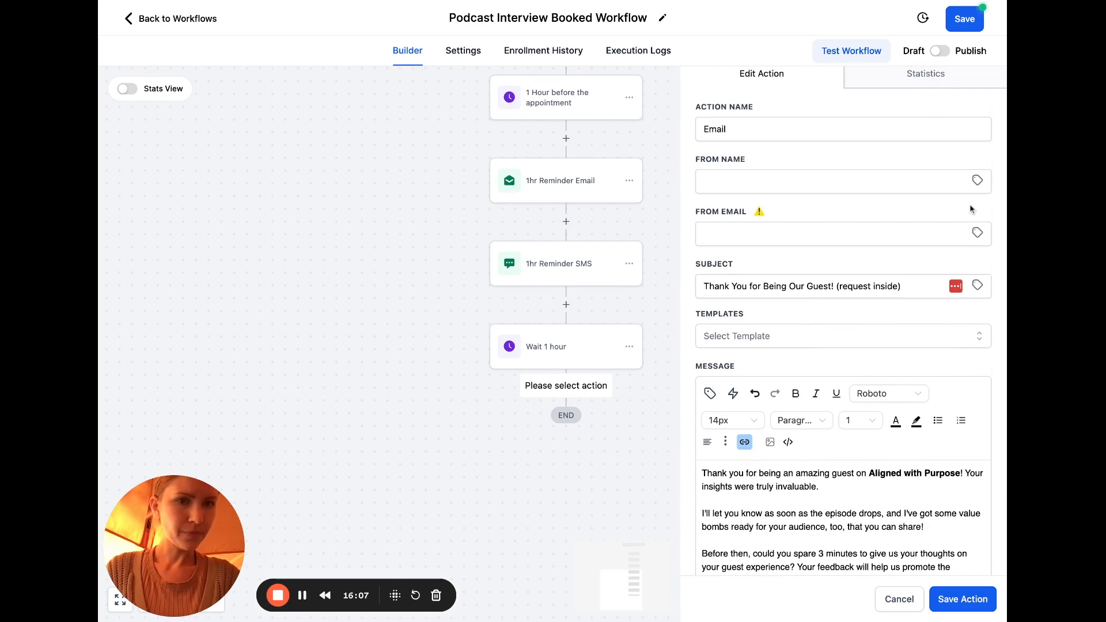
Set From Name to {{user.name}} and From Email to {{user.email}} via the User custom values
left_click(977, 181)
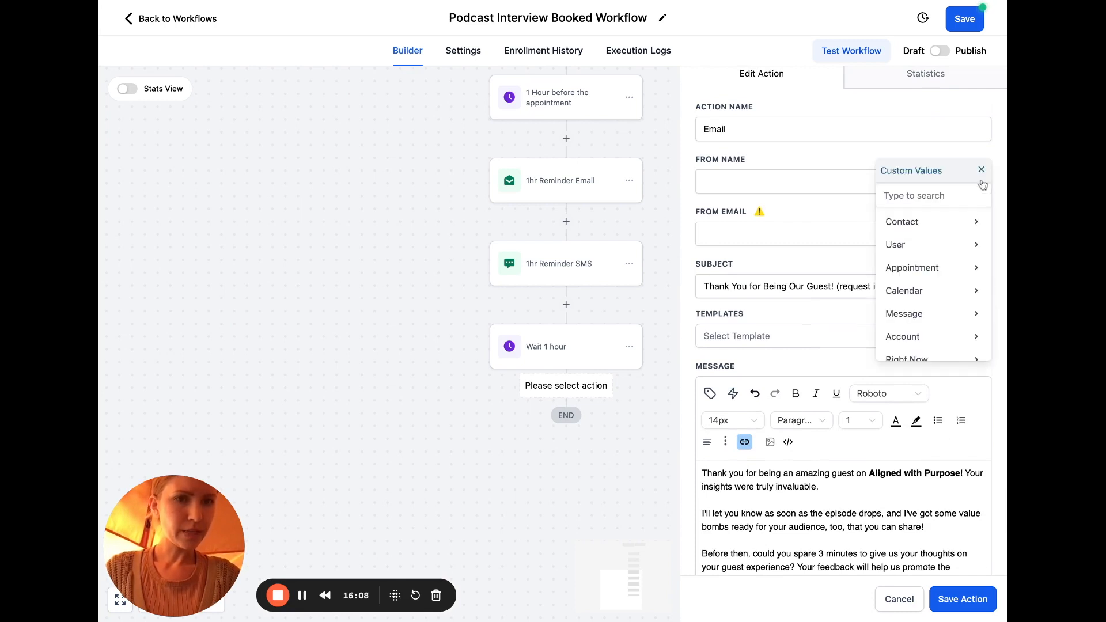
left_click(975, 244)
left_click(960, 230)
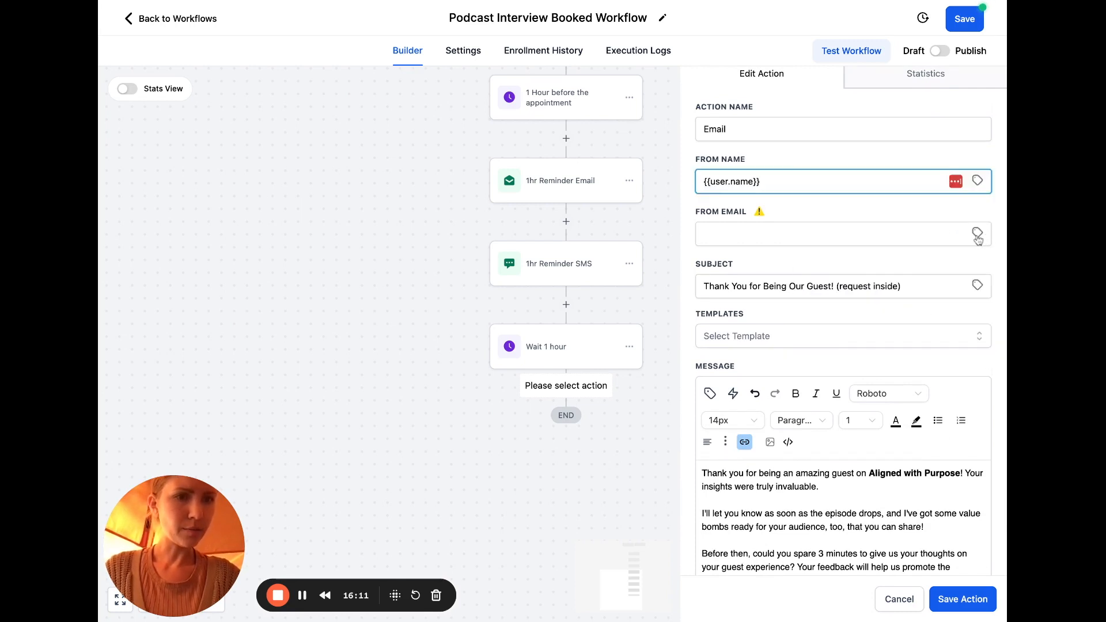
left_click(978, 232)
left_click(977, 297)
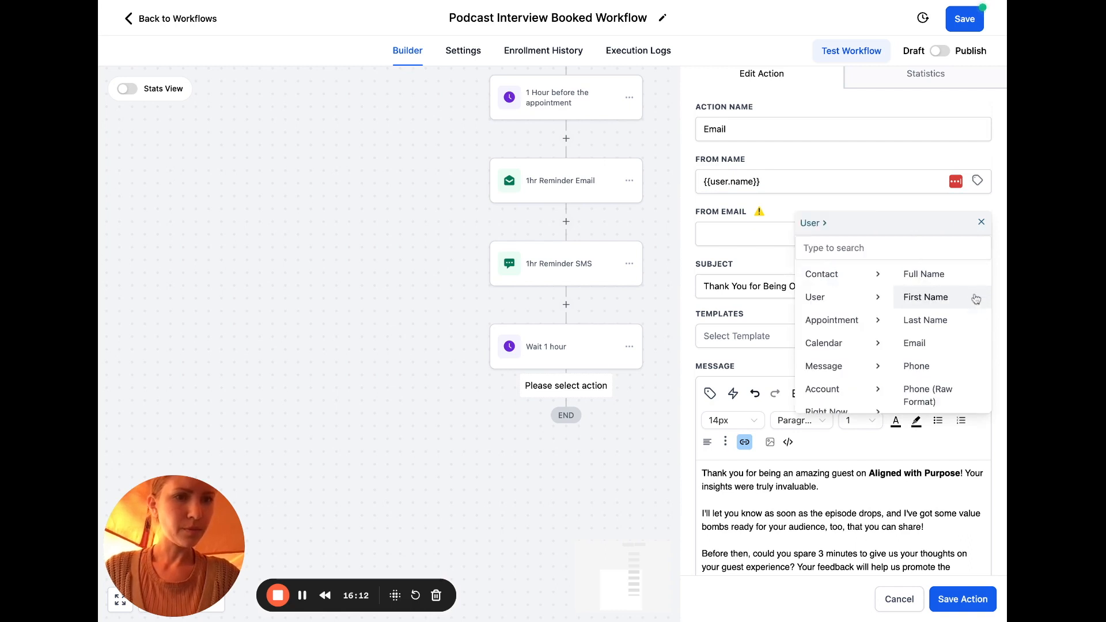
left_click(945, 345)
Rename the action to 'Email (feedback request)'
scroll(794, 196, "up", 1)
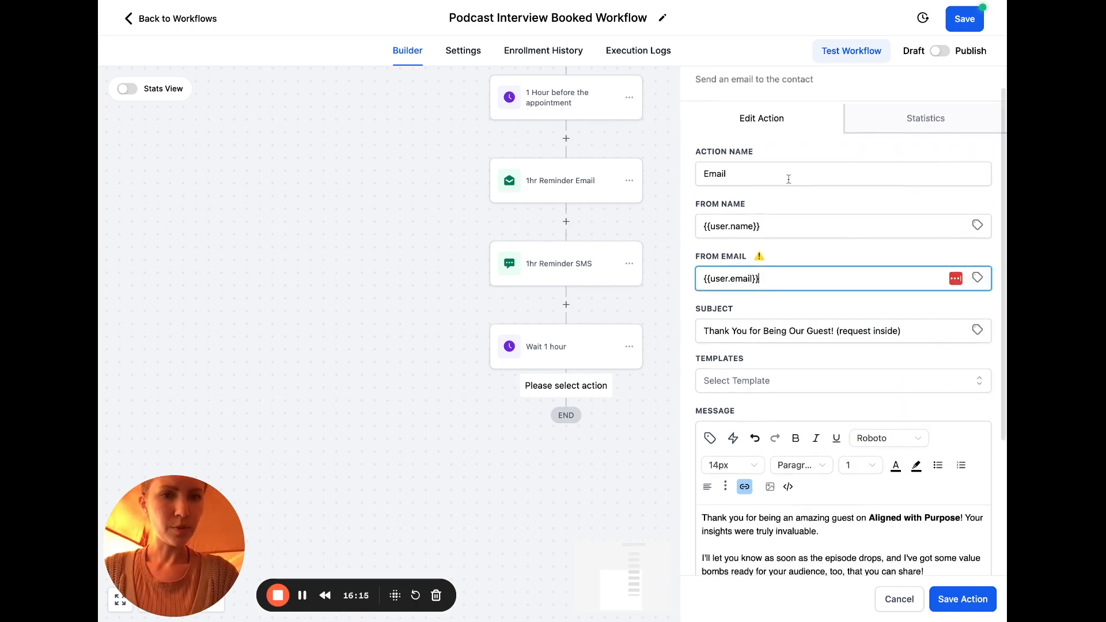
left_click(788, 178)
type("(fe")
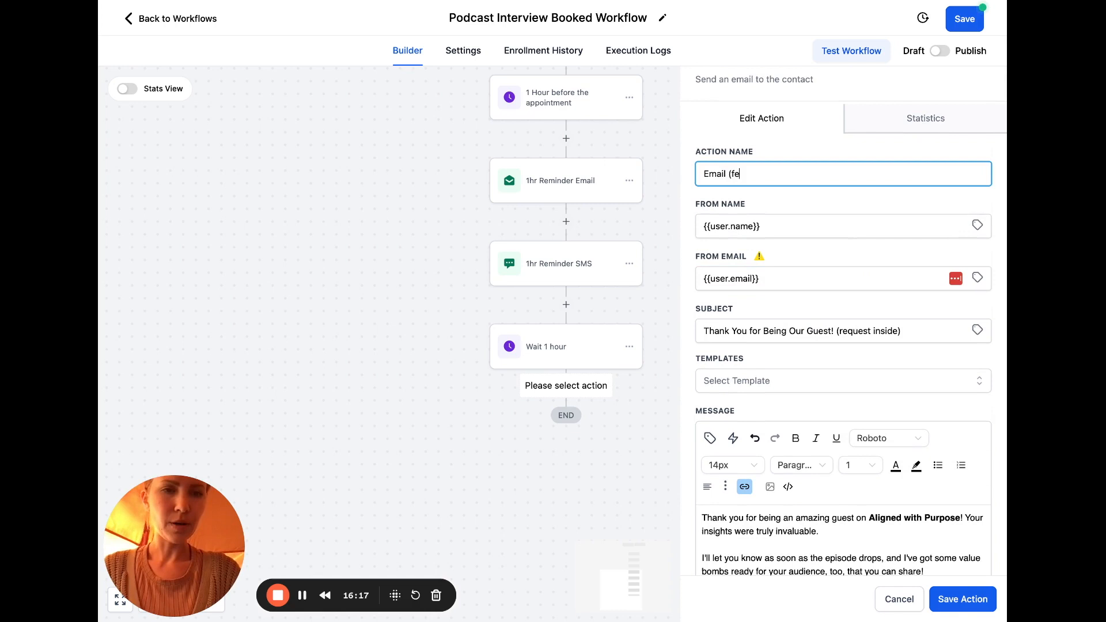
type("edback request)")
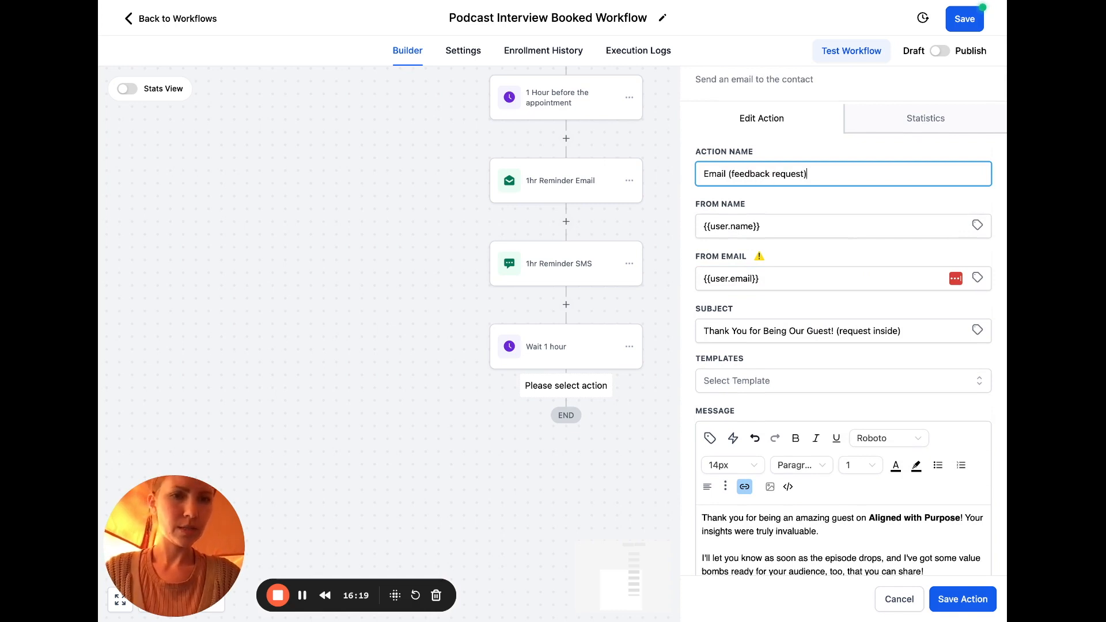
left_click(949, 599)
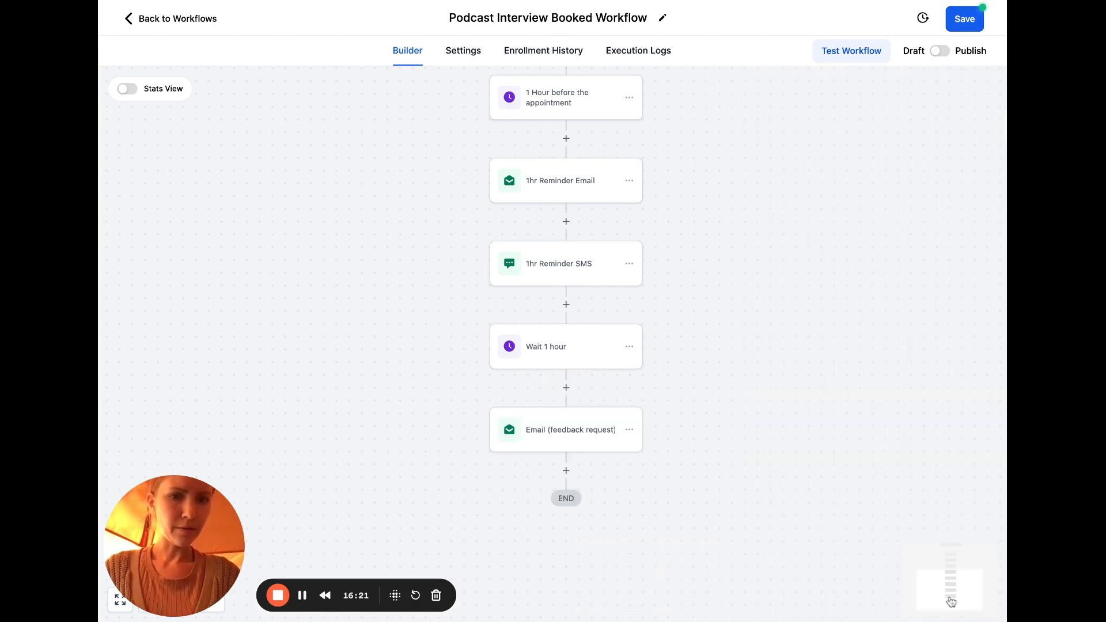
Save the workflow and dismiss the Saved notification
left_click(973, 19)
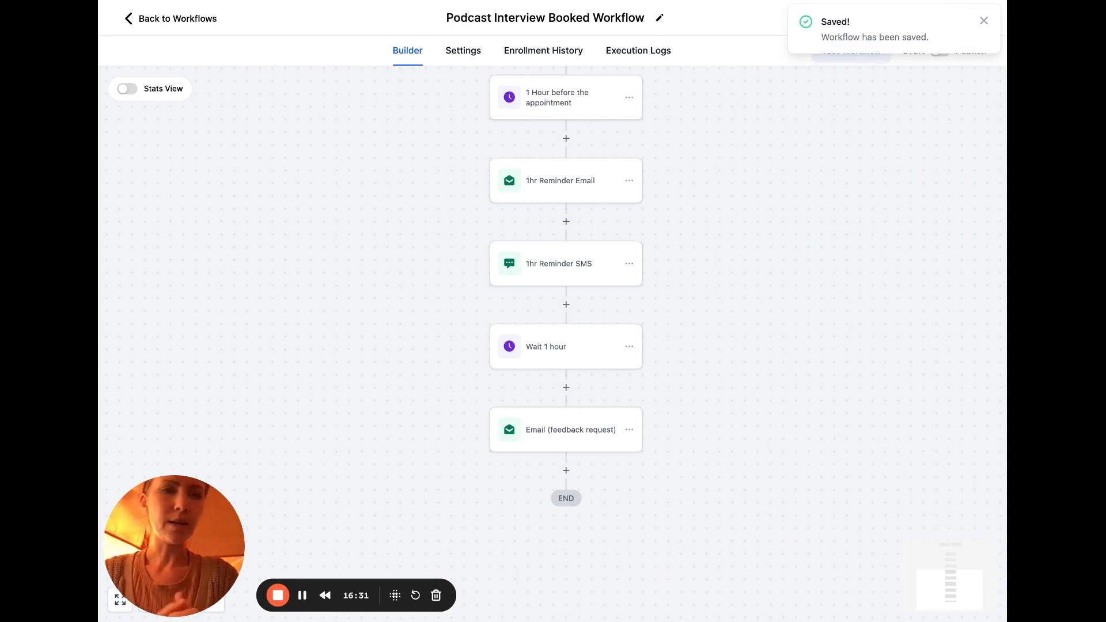
left_click(984, 21)
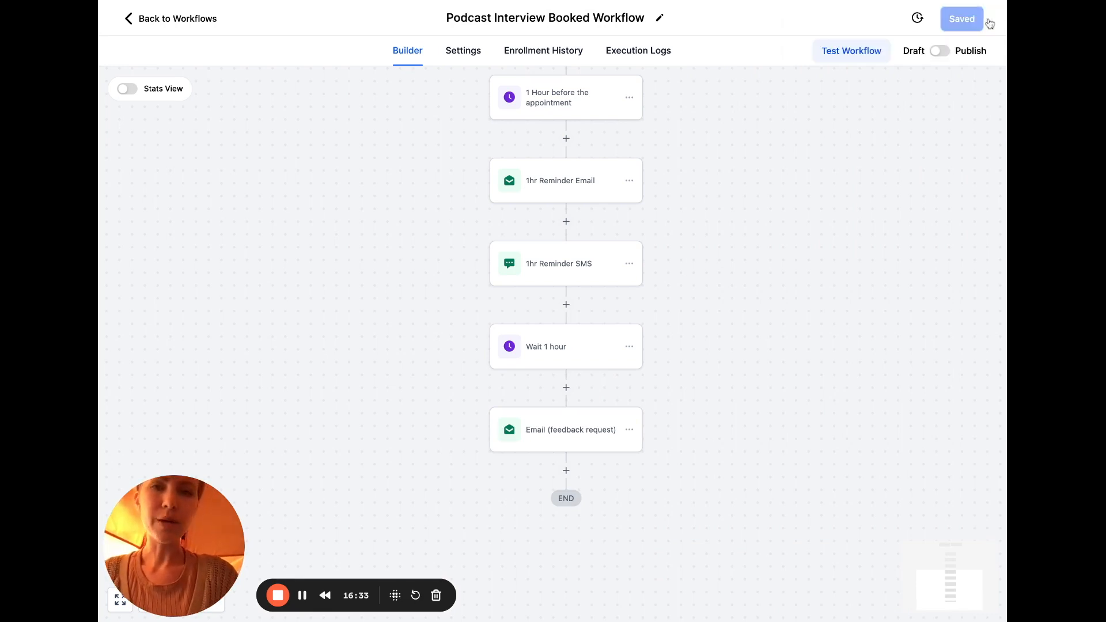
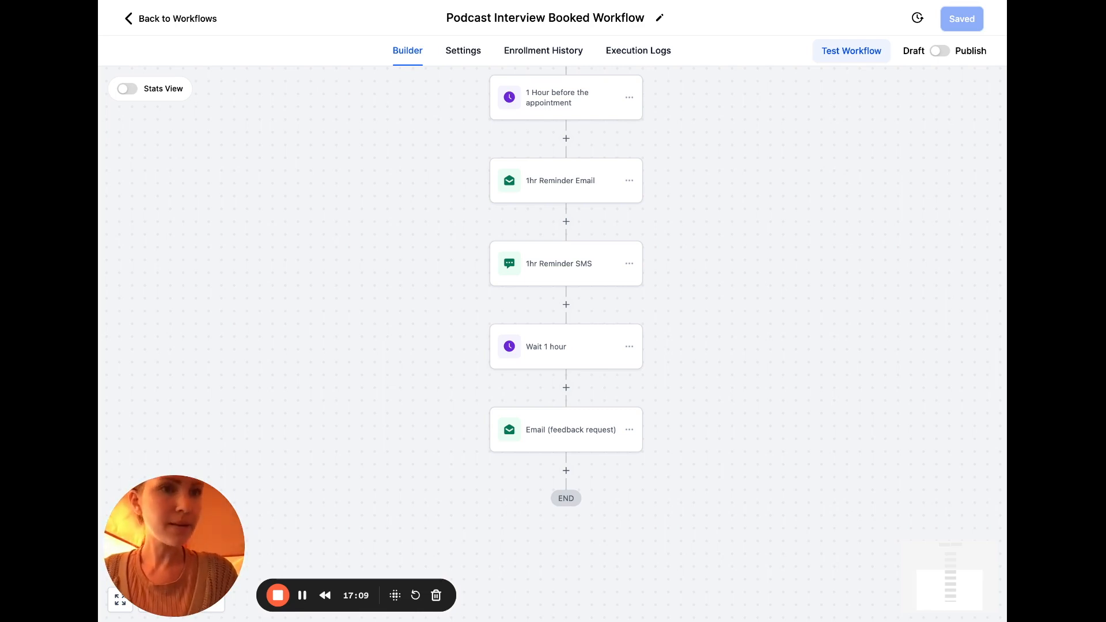
Publish the Podcast Interview Booked Workflow, save it, and dismiss the Saved notice
left_click(940, 51)
left_click(966, 24)
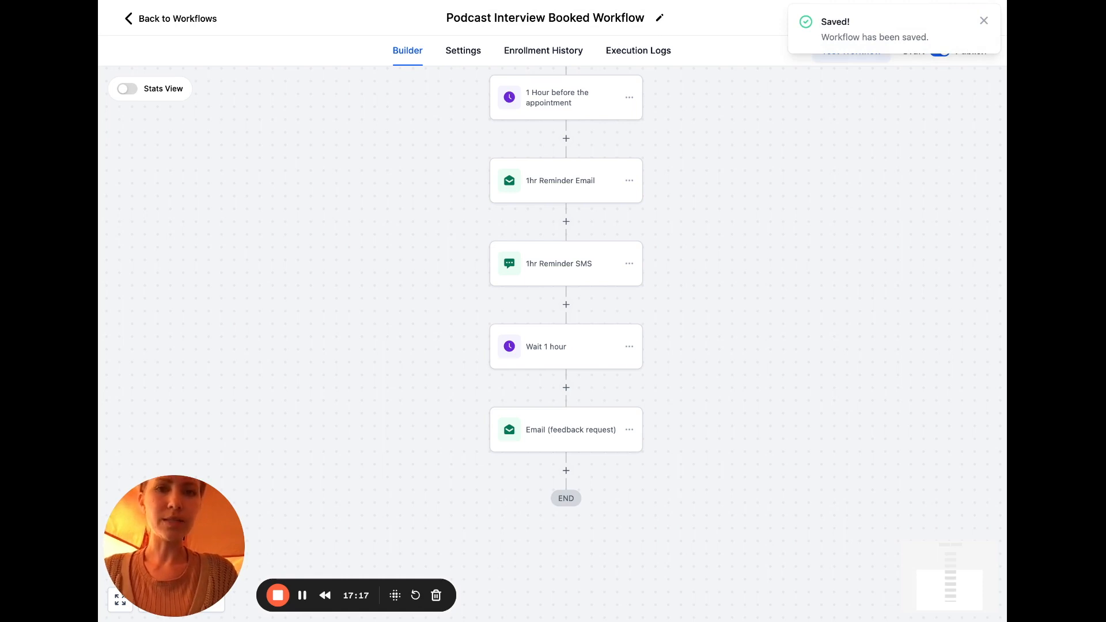
left_click(984, 21)
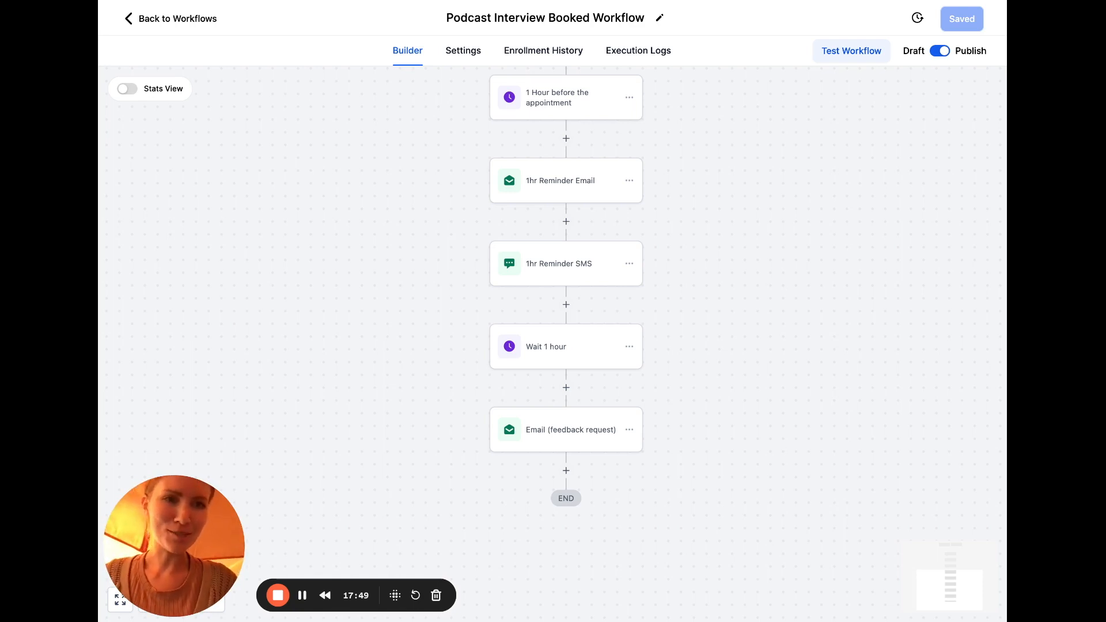
Return to the workflow list and create a new workflow from scratch
left_click(151, 22)
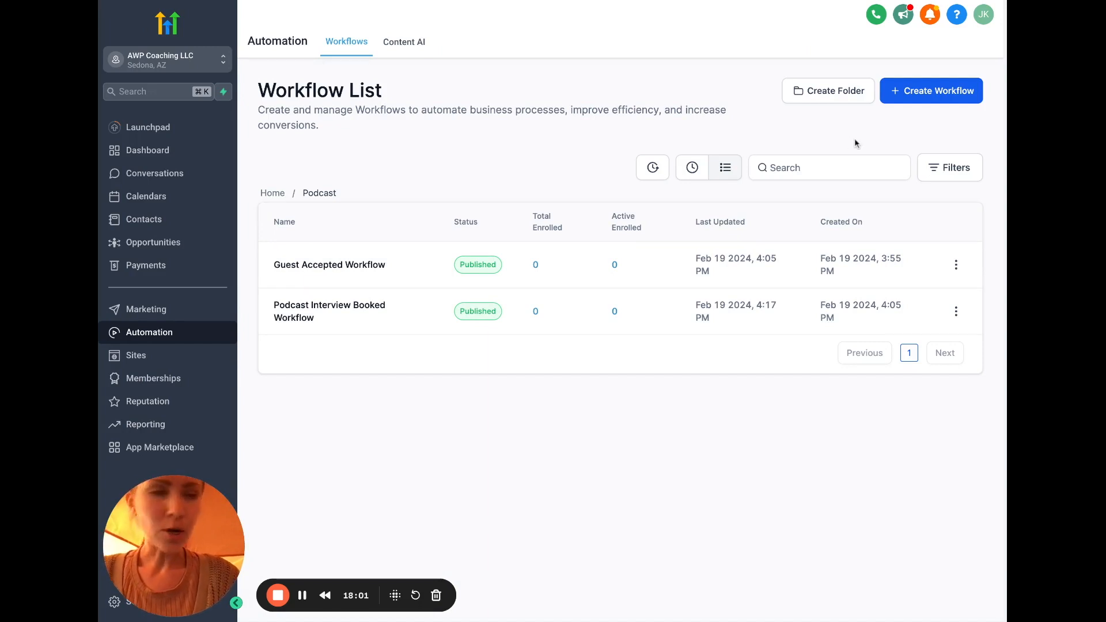
left_click(932, 88)
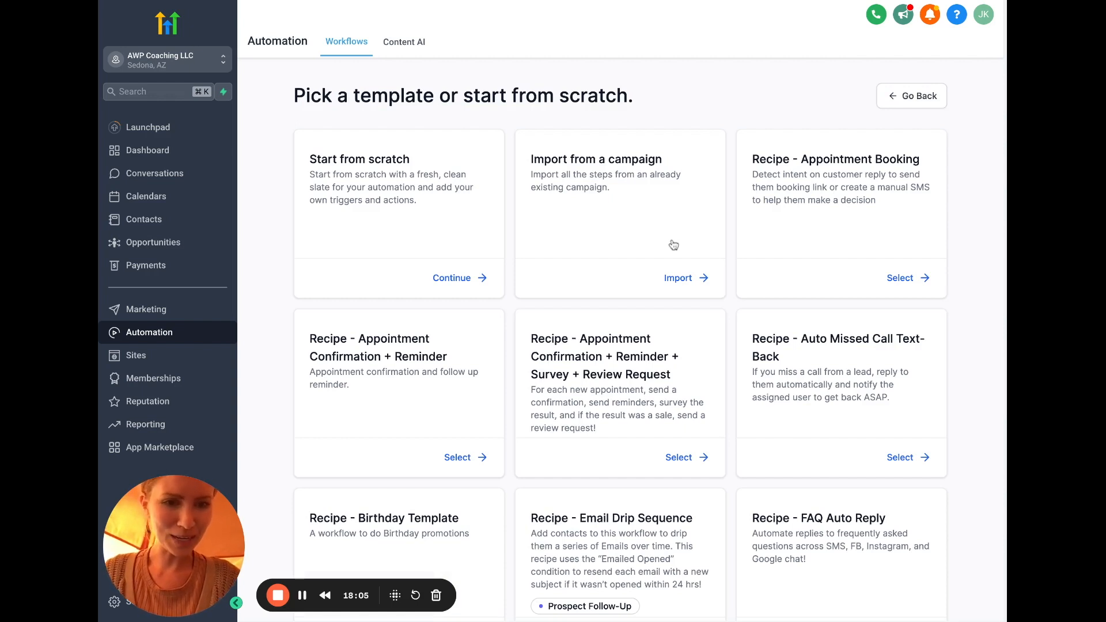
left_click(460, 277)
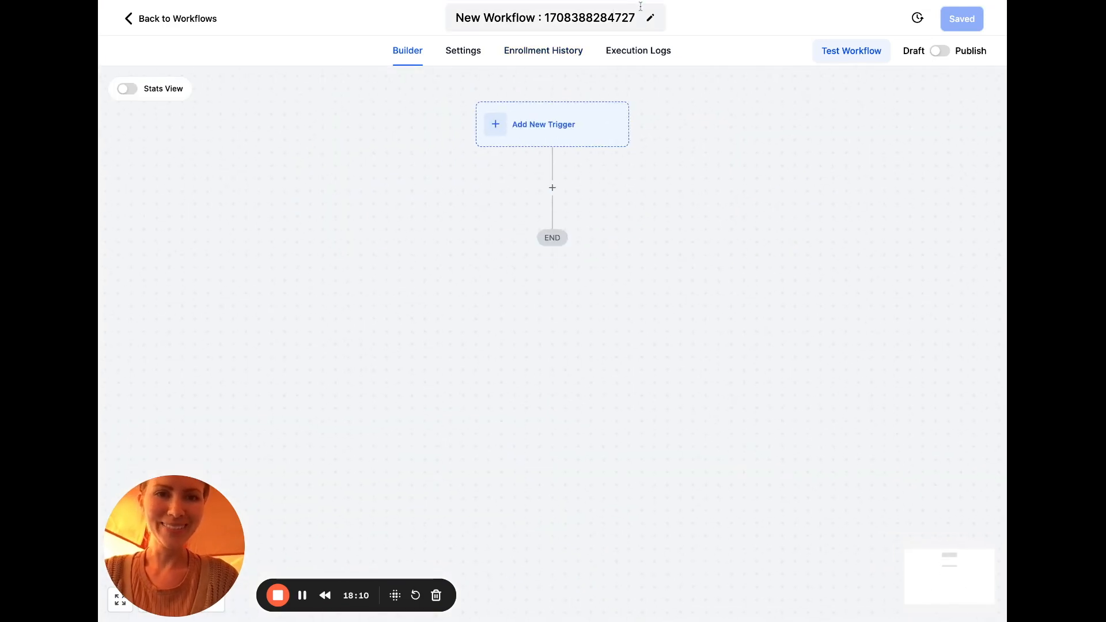
Rename the new workflow to 'Guest Application Workflow'
left_click(629, 17)
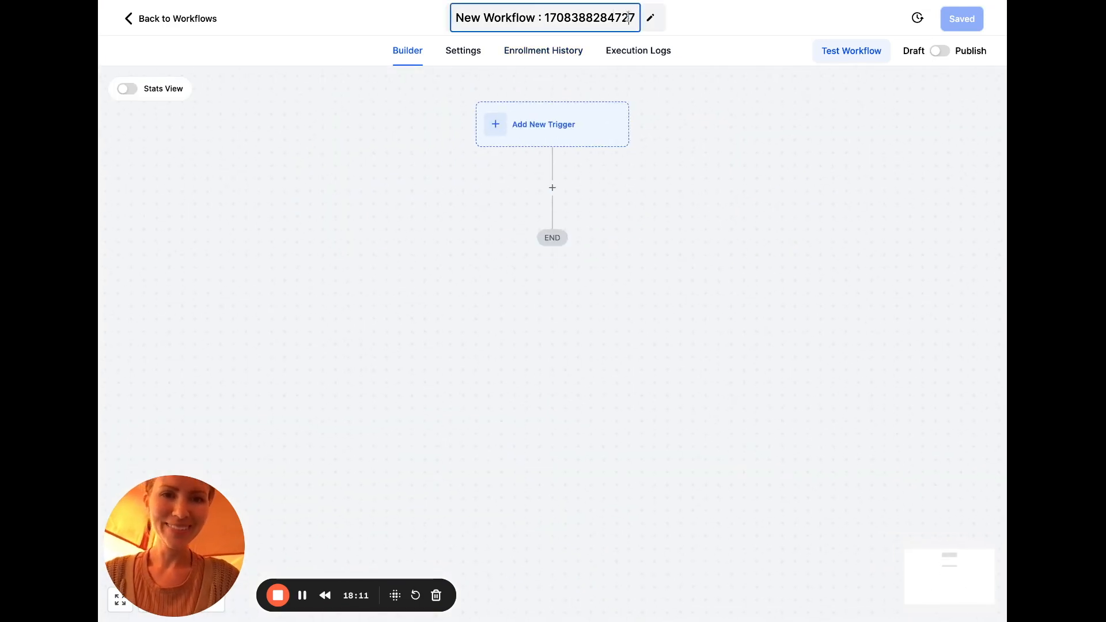
type("Guest Ap")
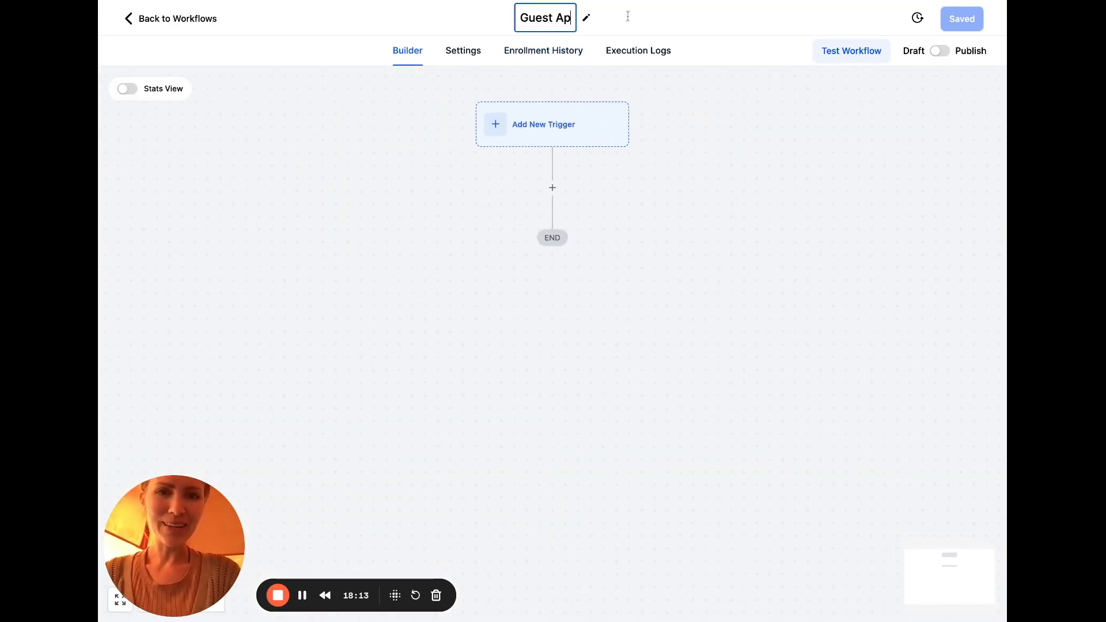
type("plication Workflow")
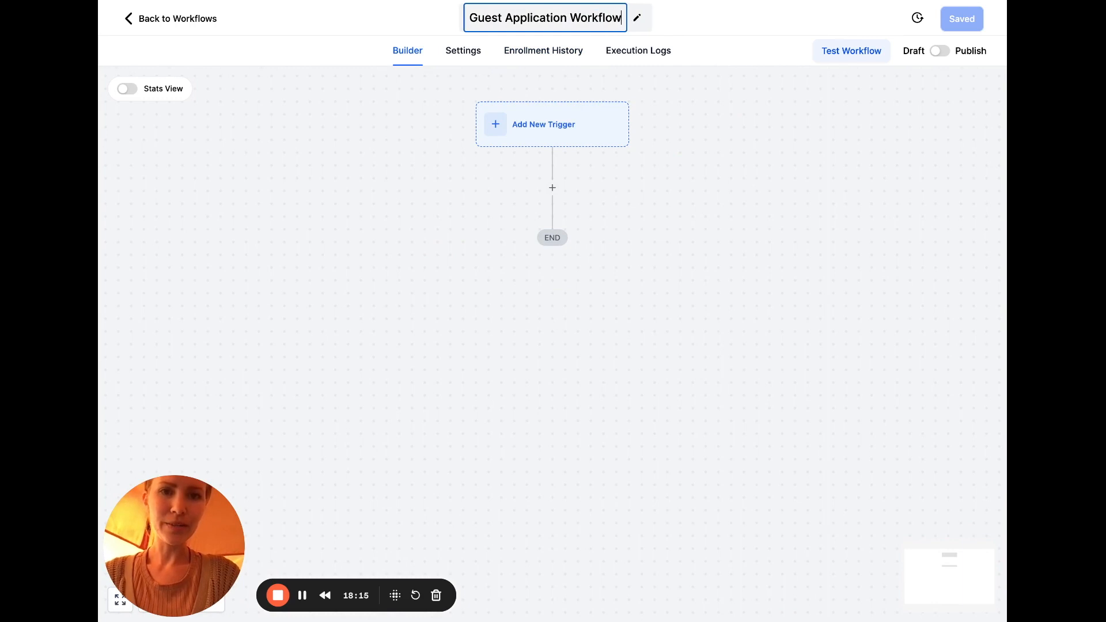
left_click(554, 187)
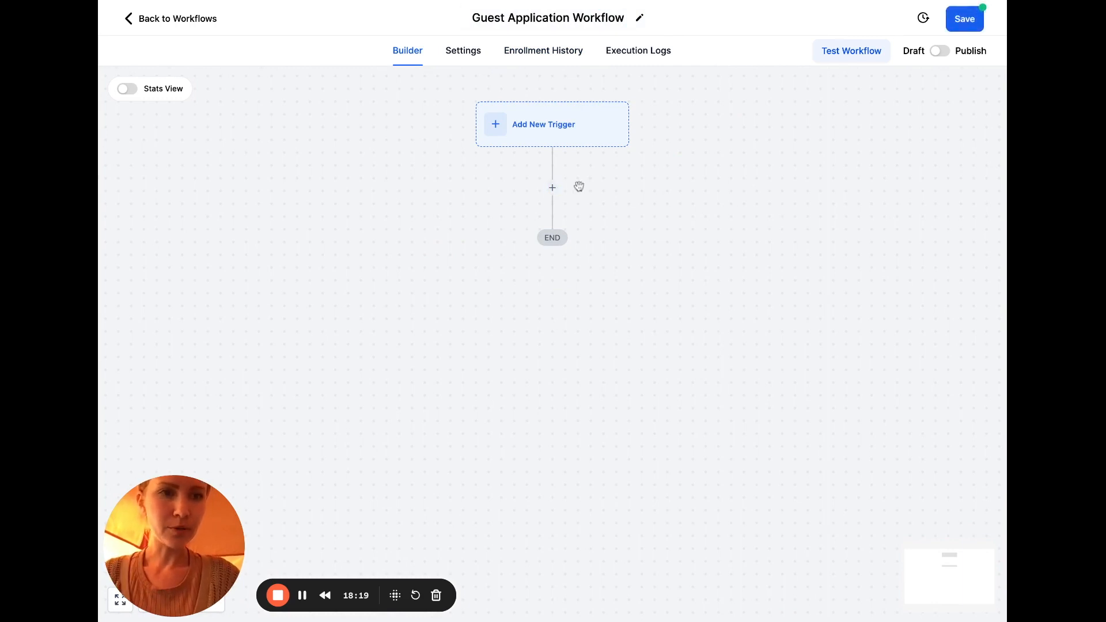
Add a Send Email action named 'Listen To Podcast Email'
left_click(553, 189)
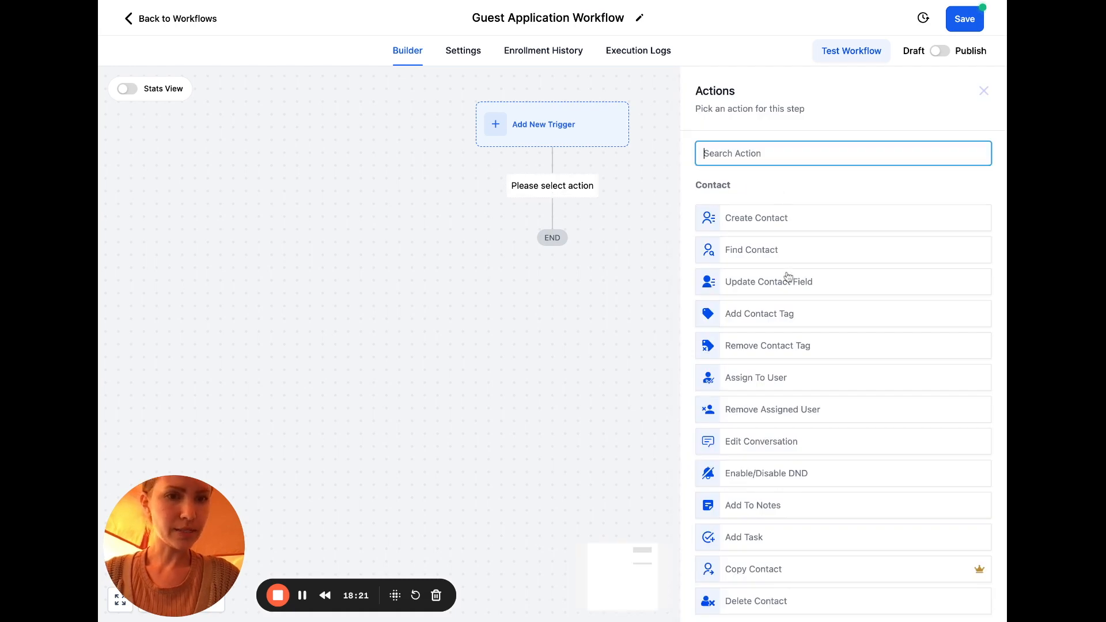
type("email")
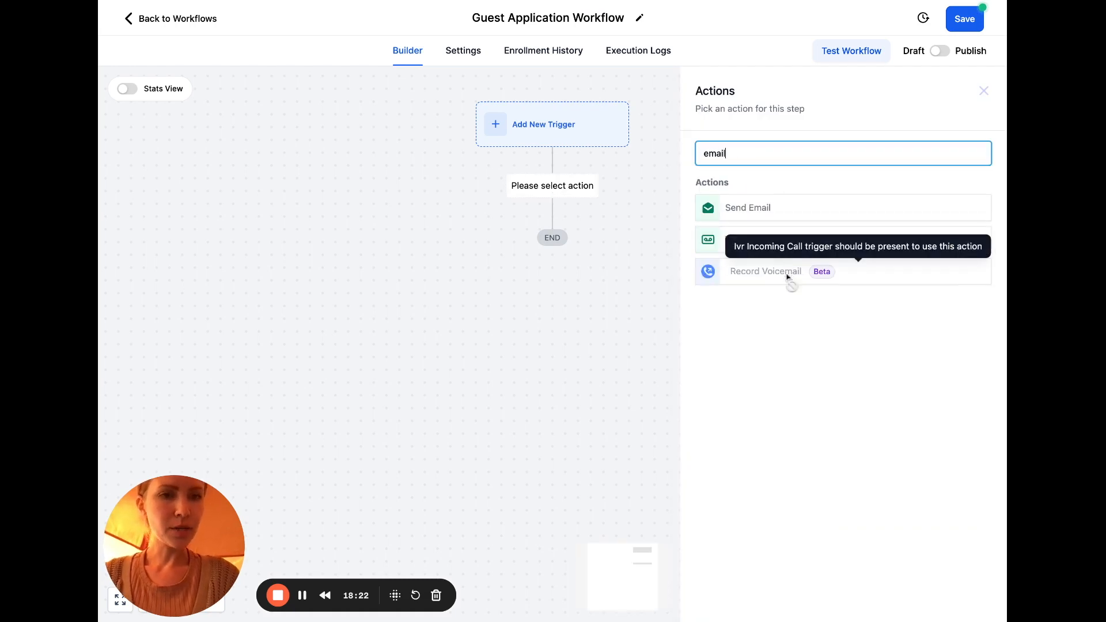
left_click(772, 205)
double_click(763, 202)
type("Listen To Pod")
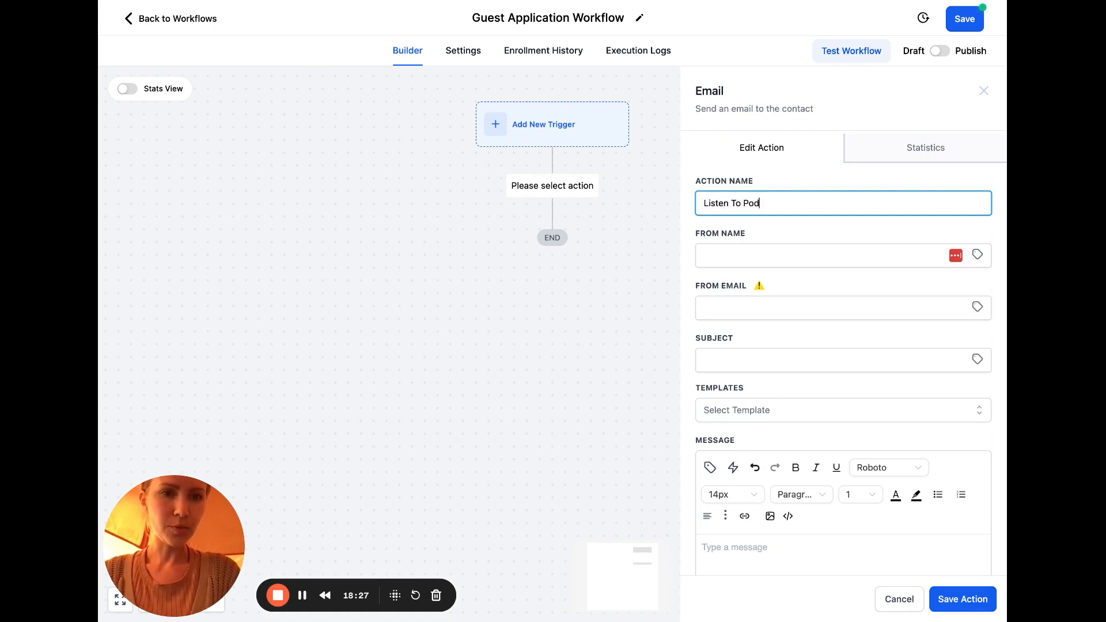
type("cast Email")
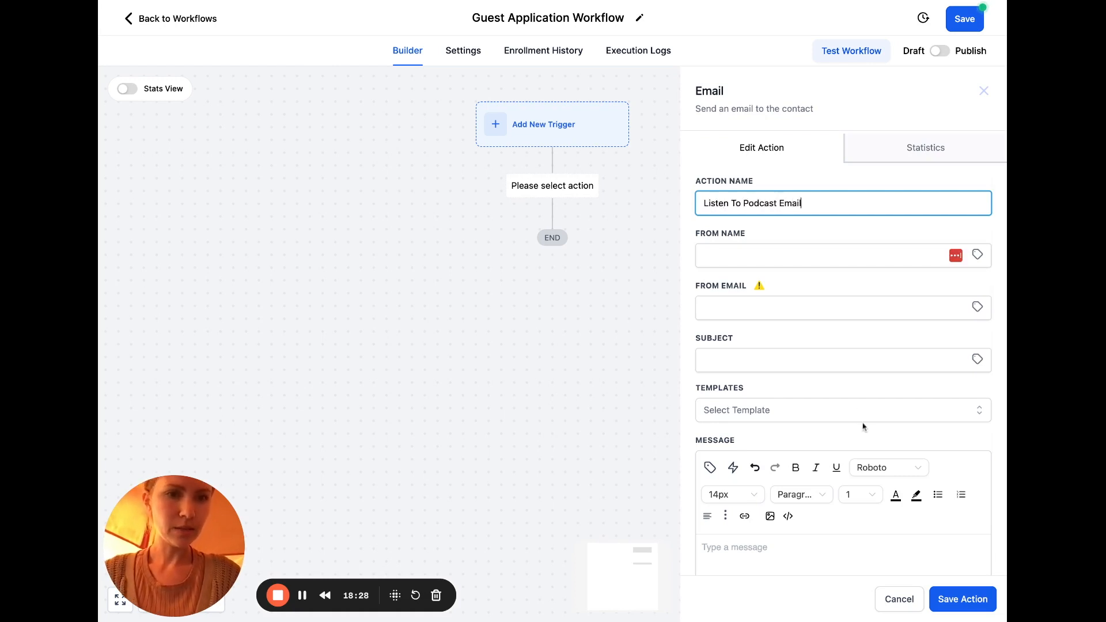
Set the email subject to 'Listen To Podcast Email', copying it from the action name
left_click(962, 600)
left_click(816, 391)
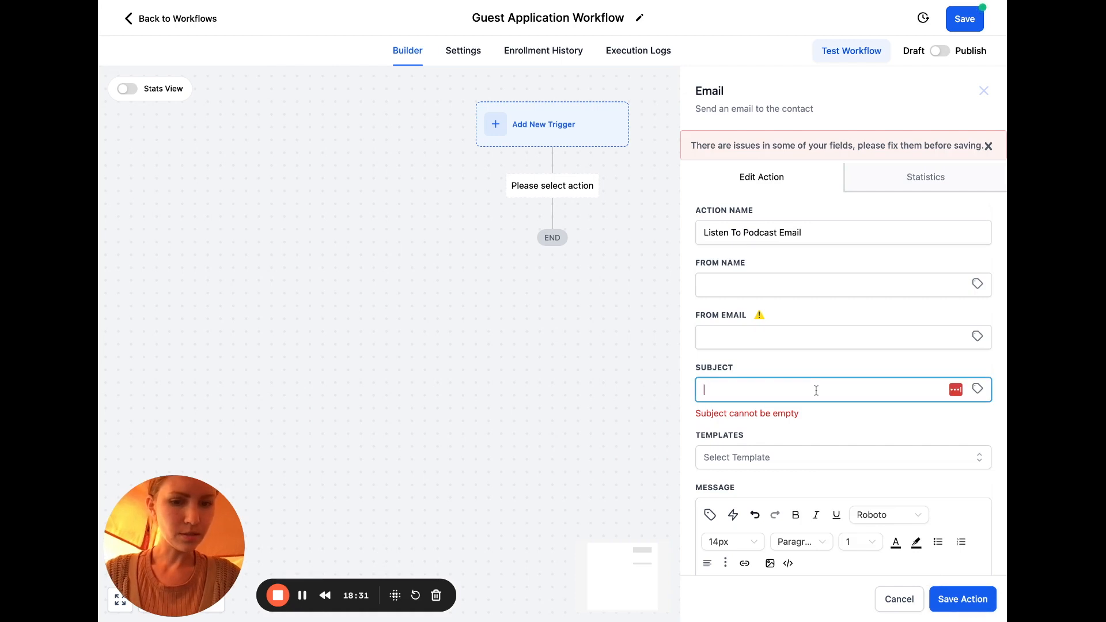
triple_click(754, 232)
key("ctrl+c")
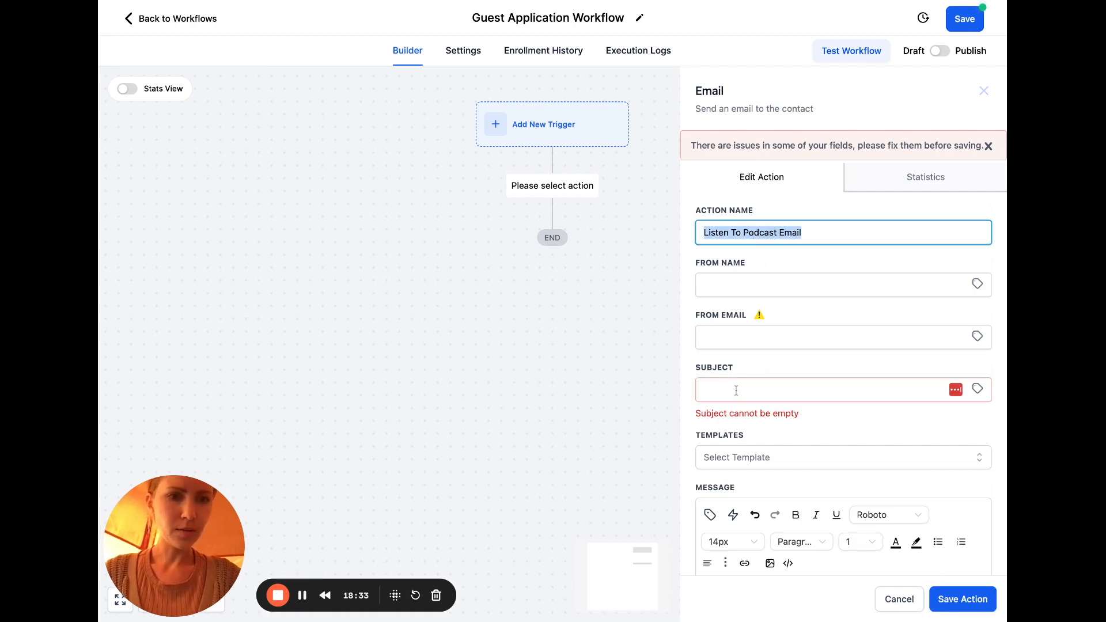
left_click(736, 390)
key("ctrl+v")
left_click(949, 600)
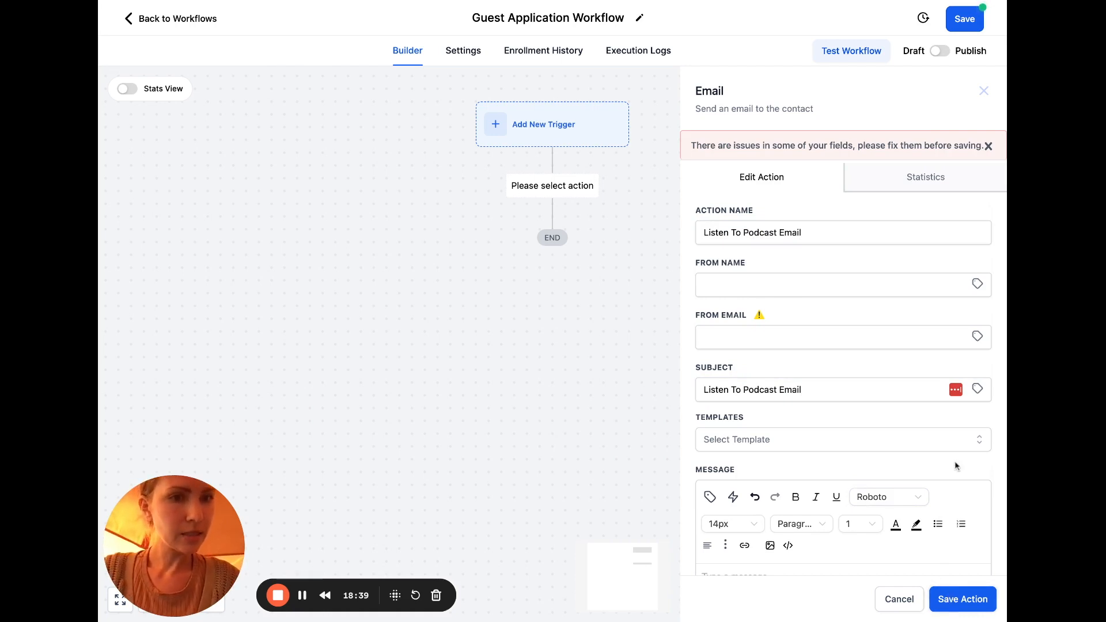
Enter 'x' as a placeholder message body and save the email action
scroll(958, 466, "down", 5)
left_click(858, 301)
type("x")
scroll(859, 301, "up", 2)
left_click(954, 600)
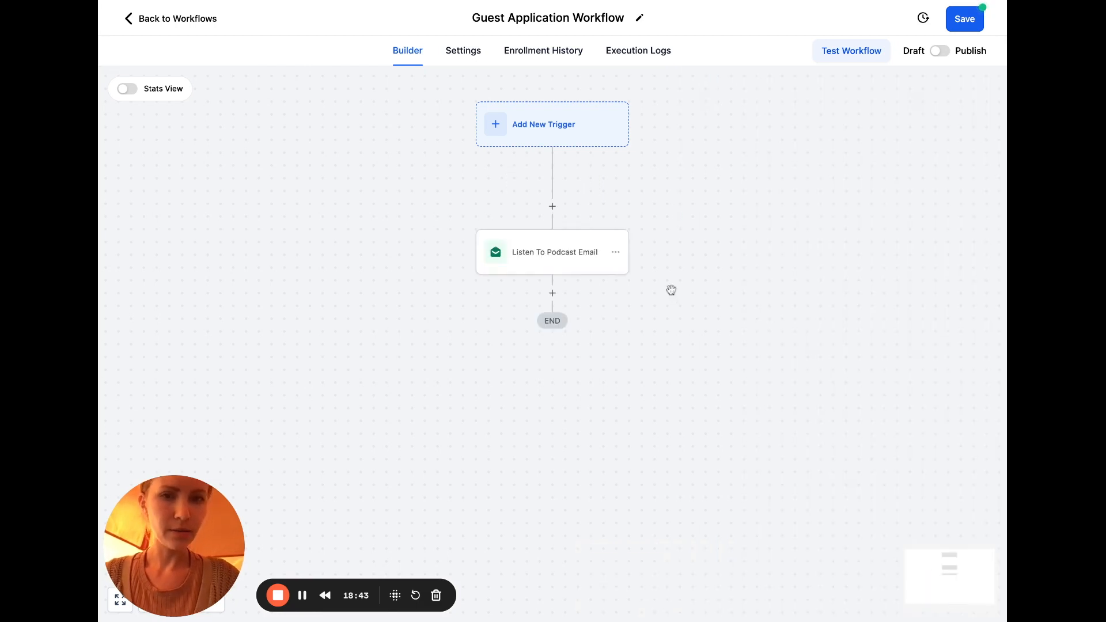
Copy the Listen To Podcast Email action and paste the duplicate below it
left_click(615, 253)
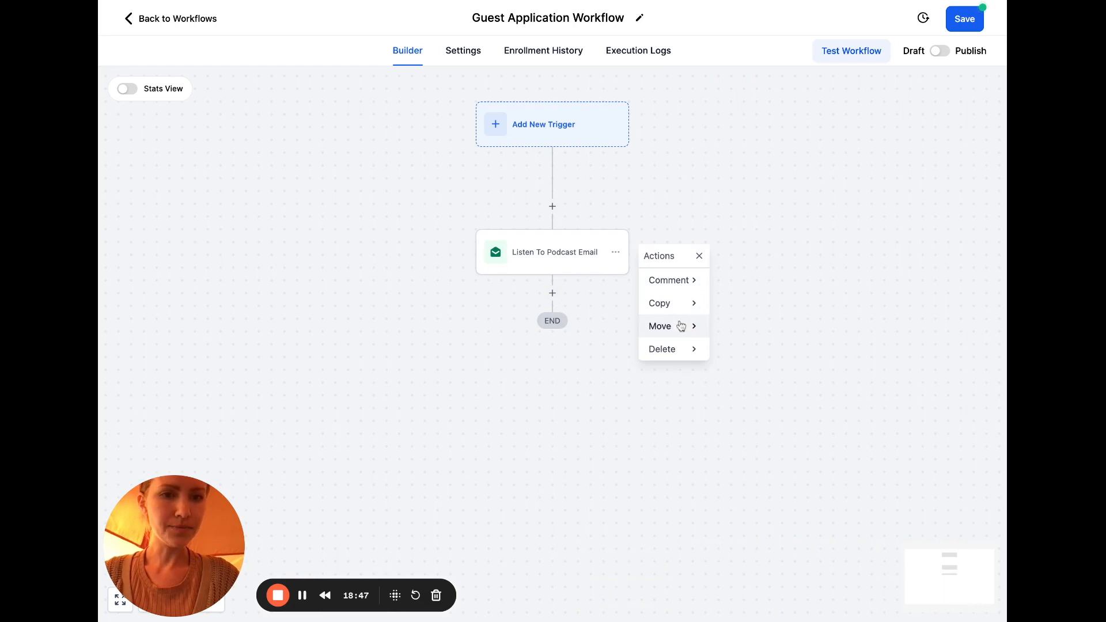
left_click(678, 305)
left_click(744, 288)
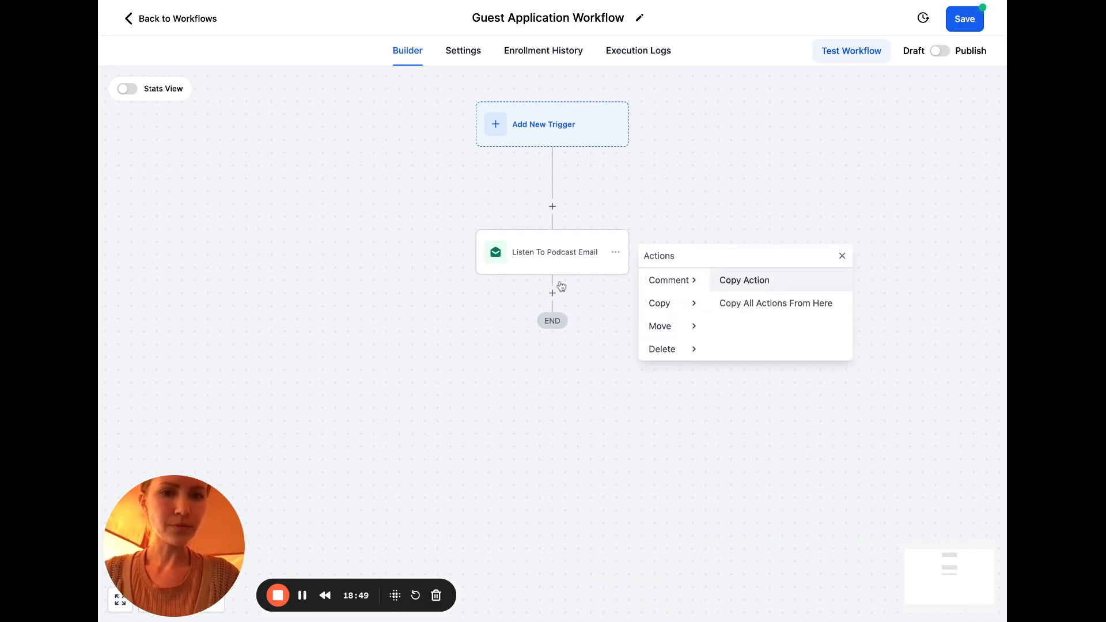
left_click(552, 290)
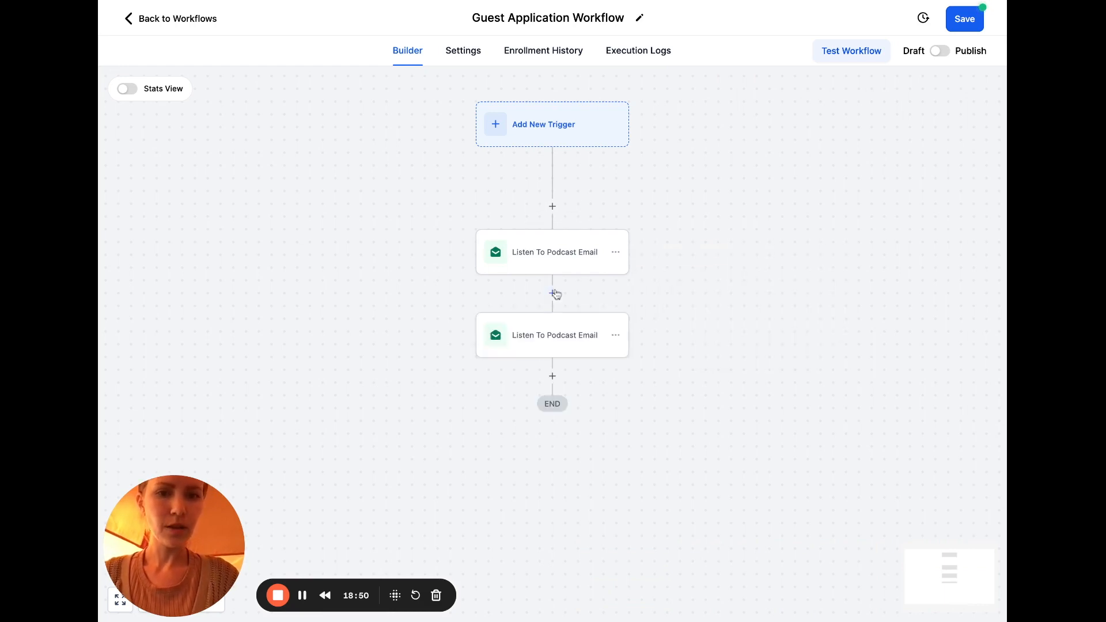
Rename the duplicate and its subject to 'Leave a Rating and review' and save it
left_click(584, 323)
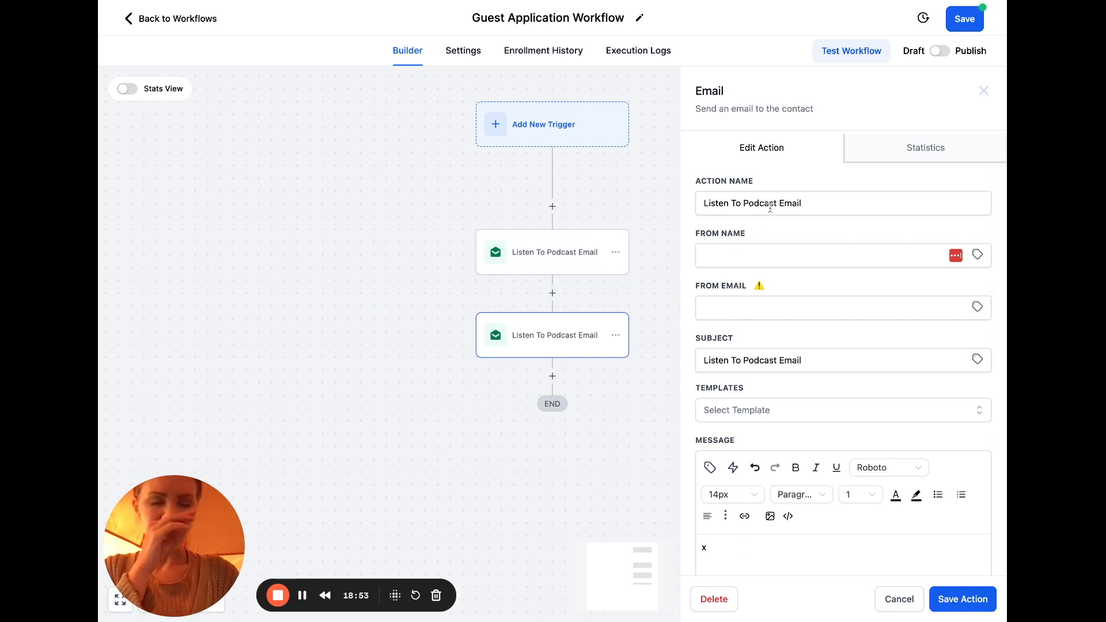
triple_click(769, 208)
type("Leave a R")
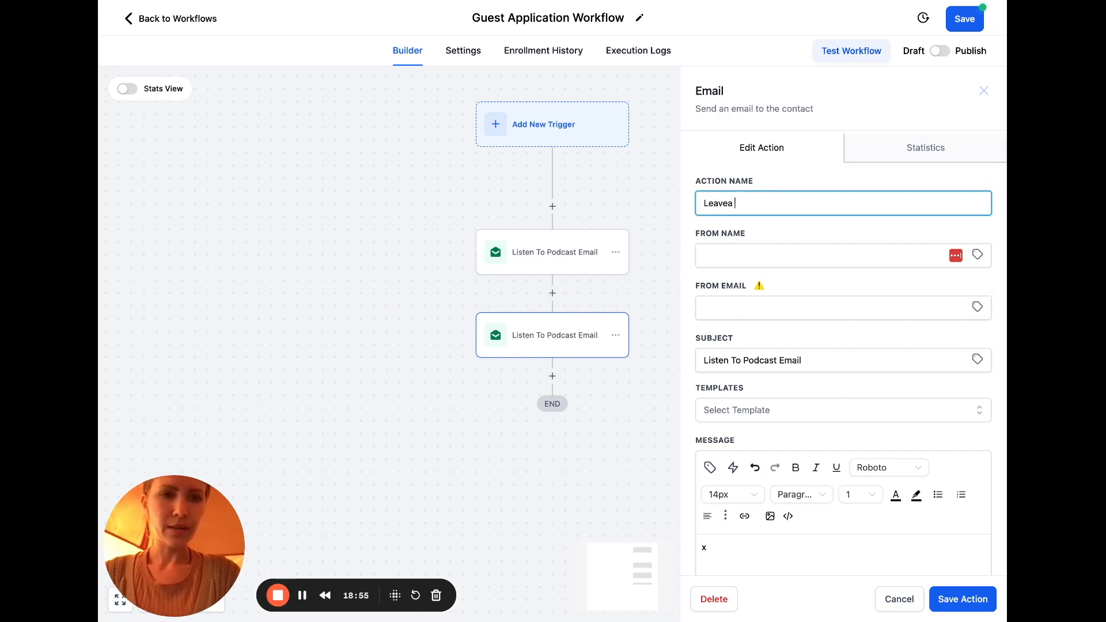
type("ating and review")
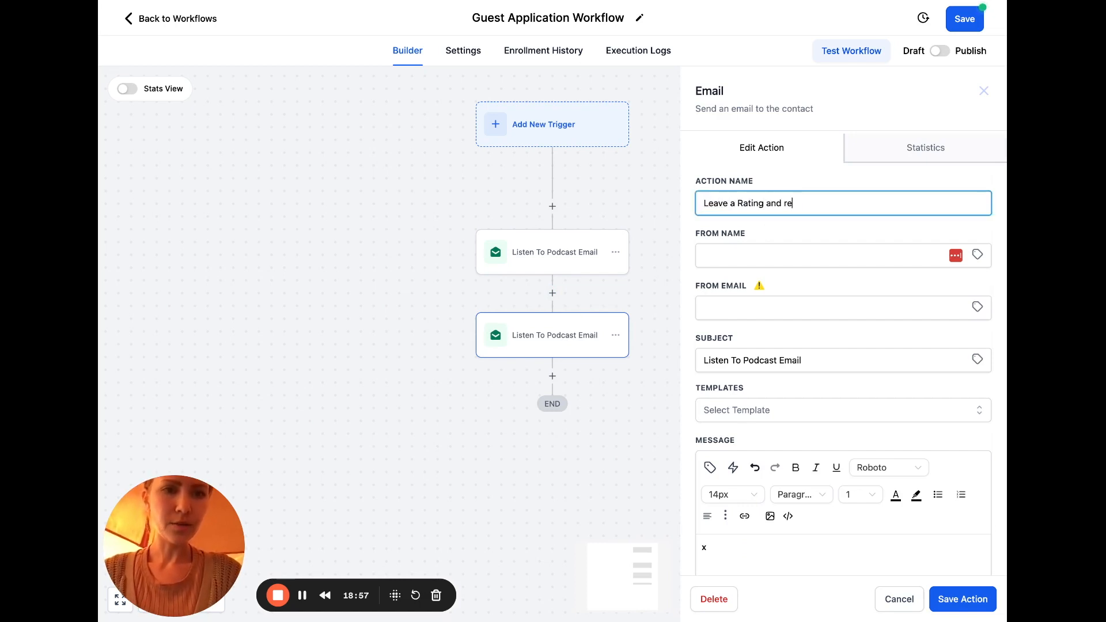
triple_click(754, 203)
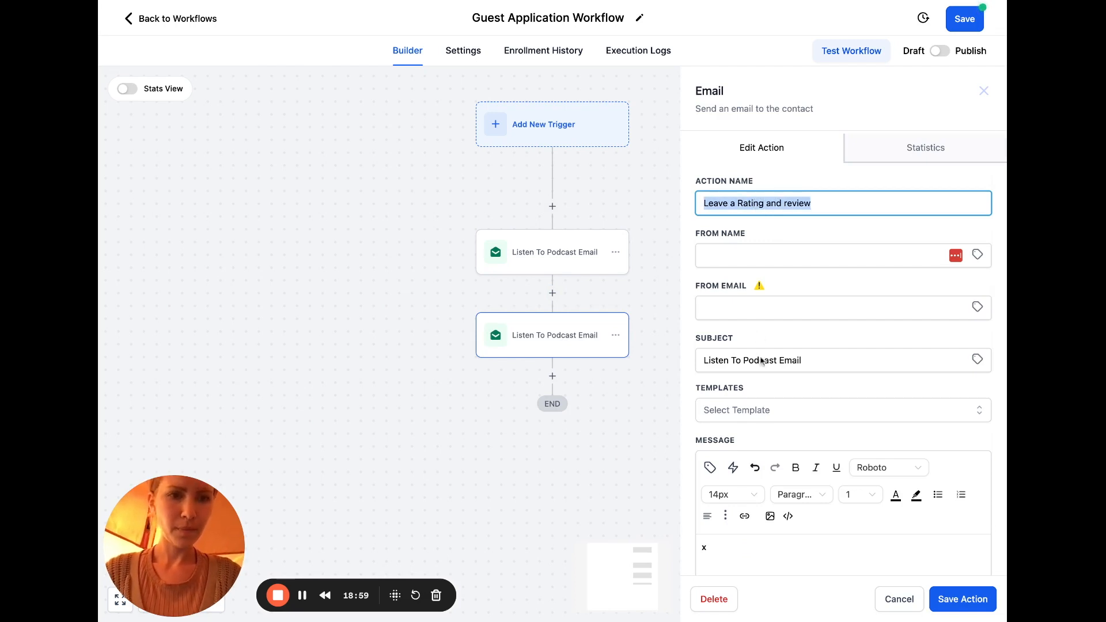
left_click(757, 304)
key("ctrl+v")
left_click(743, 550)
left_click(953, 602)
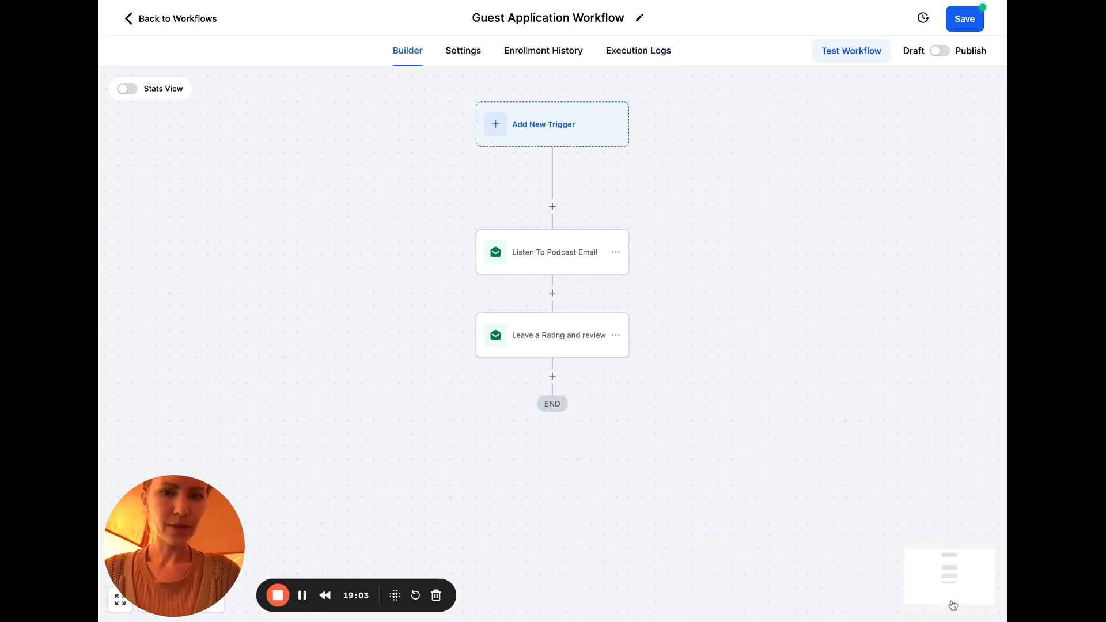
Paste another copy of the Listen To Podcast Email action right after the trigger
left_click(553, 206)
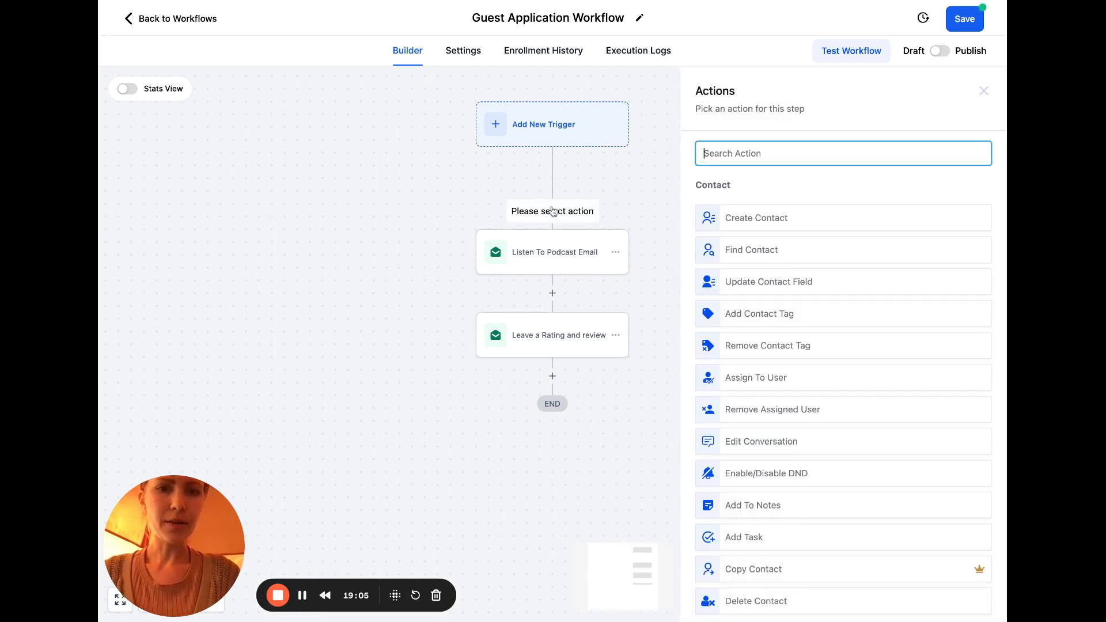
left_click(617, 252)
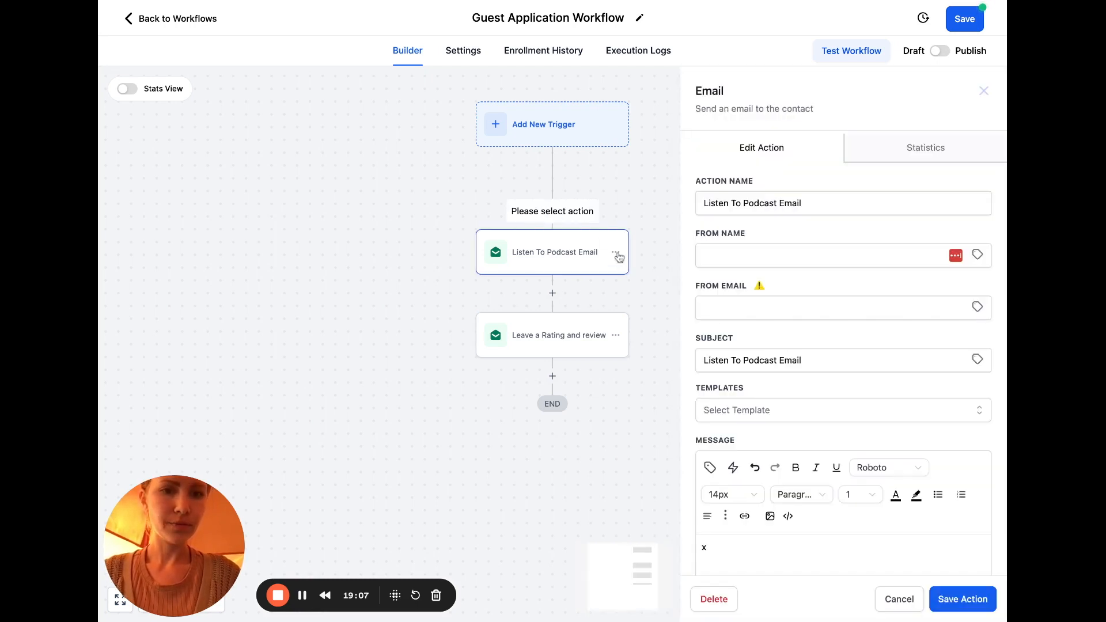
left_click(618, 256)
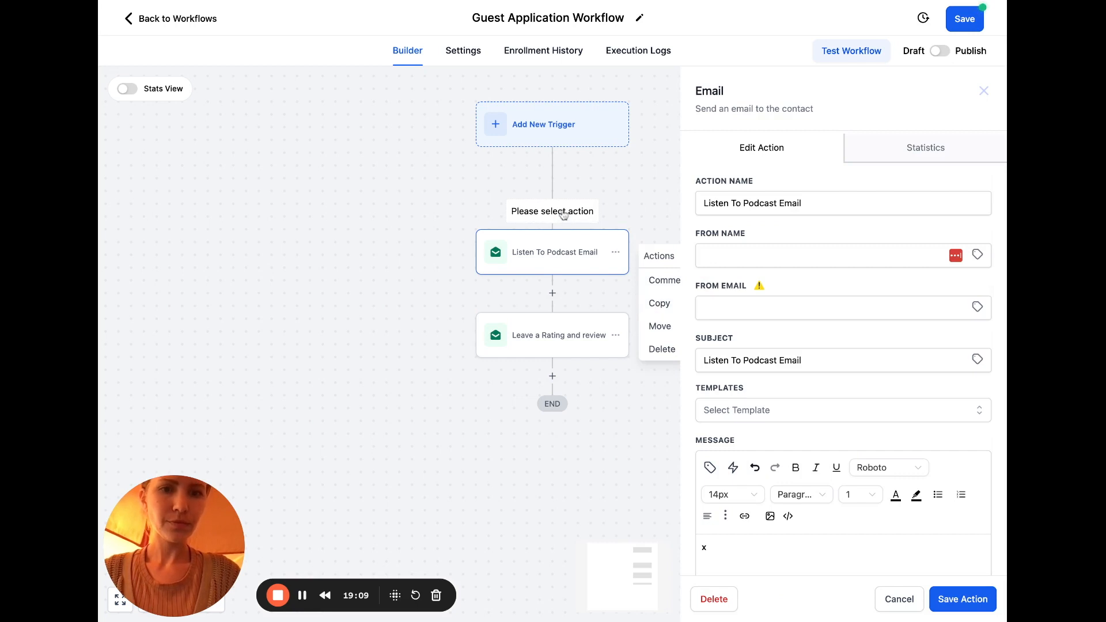
left_click(636, 190)
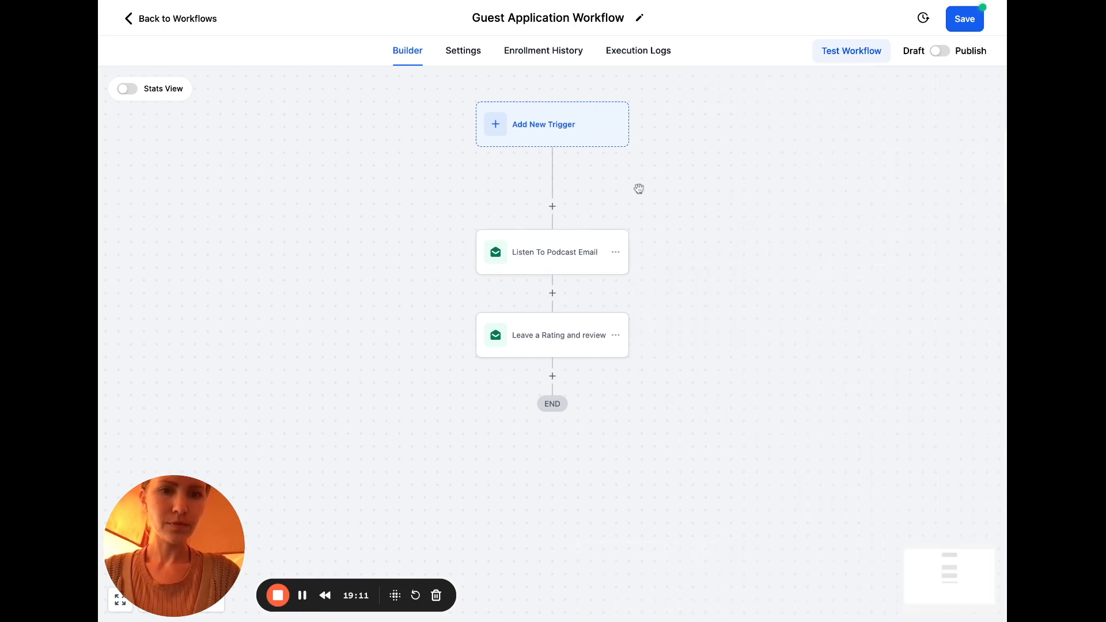
left_click(615, 251)
mouse_move(660, 303)
left_click(741, 282)
left_click(557, 211)
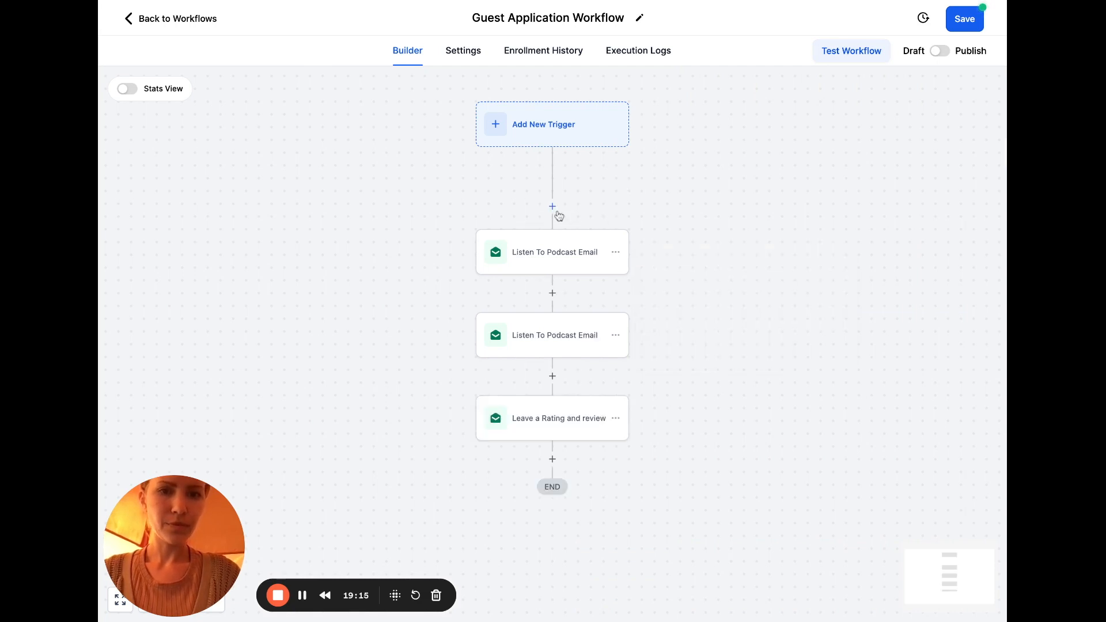
Rename that first email step and its subject to 'Application Received' and save it
left_click(551, 250)
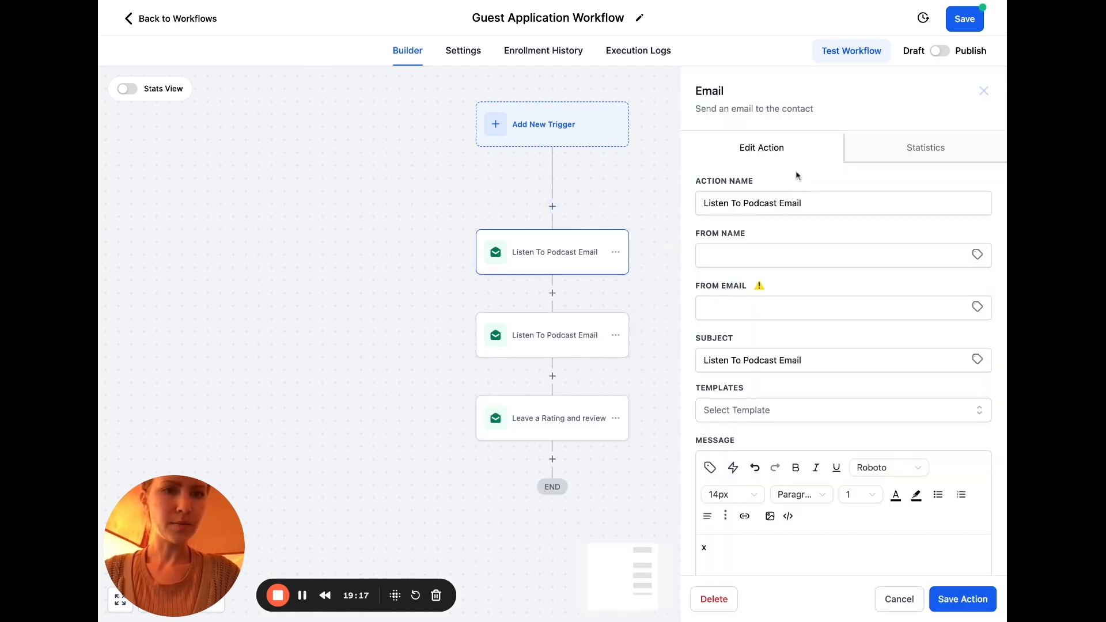
left_click(782, 202)
key("ctrl+a")
type("Ap")
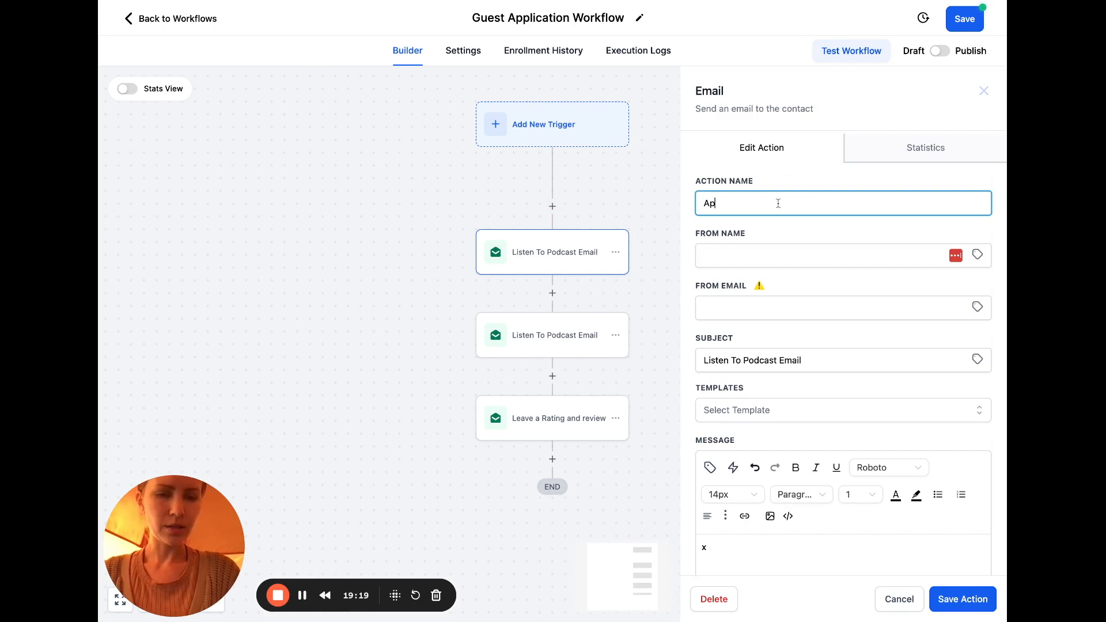
type("plication Accepted")
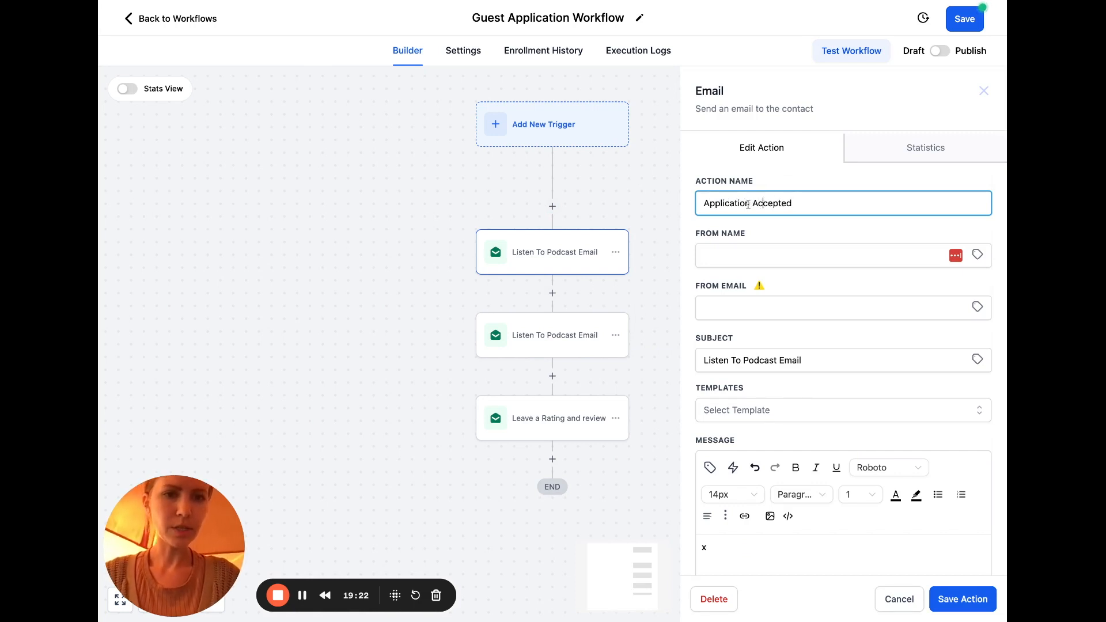
left_click_drag(750, 202, 847, 201)
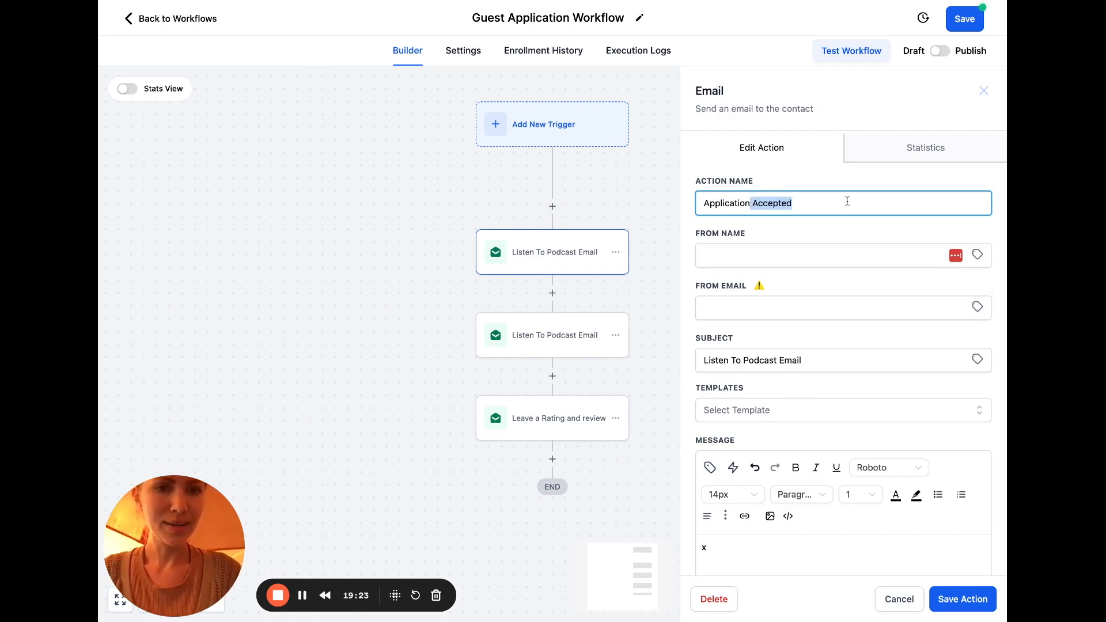
type("Received")
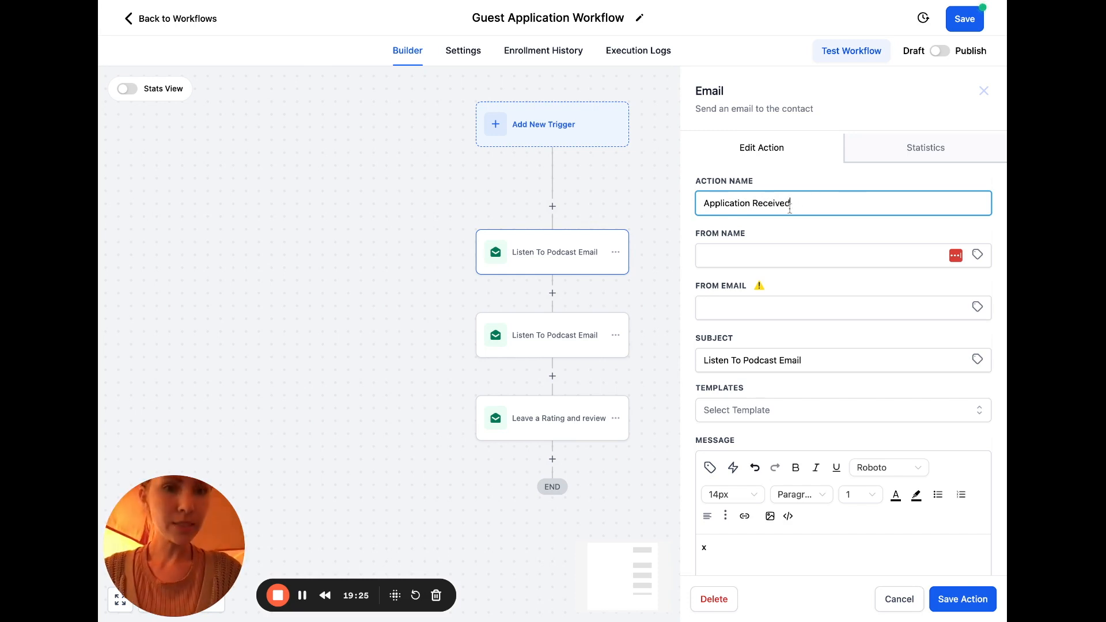
key("ctrl+a")
key("ctrl+c")
left_click(766, 362)
key("ctrl+a")
key("ctrl+v")
left_click(956, 599)
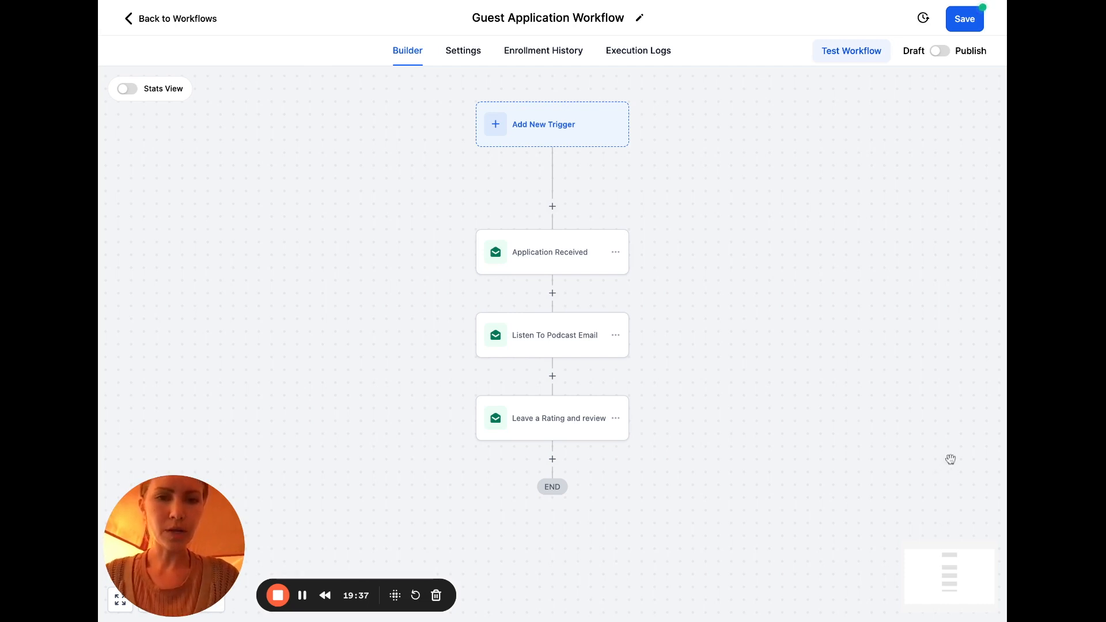
Copy the Application Received action and paste the duplicate just below it
left_click(619, 257)
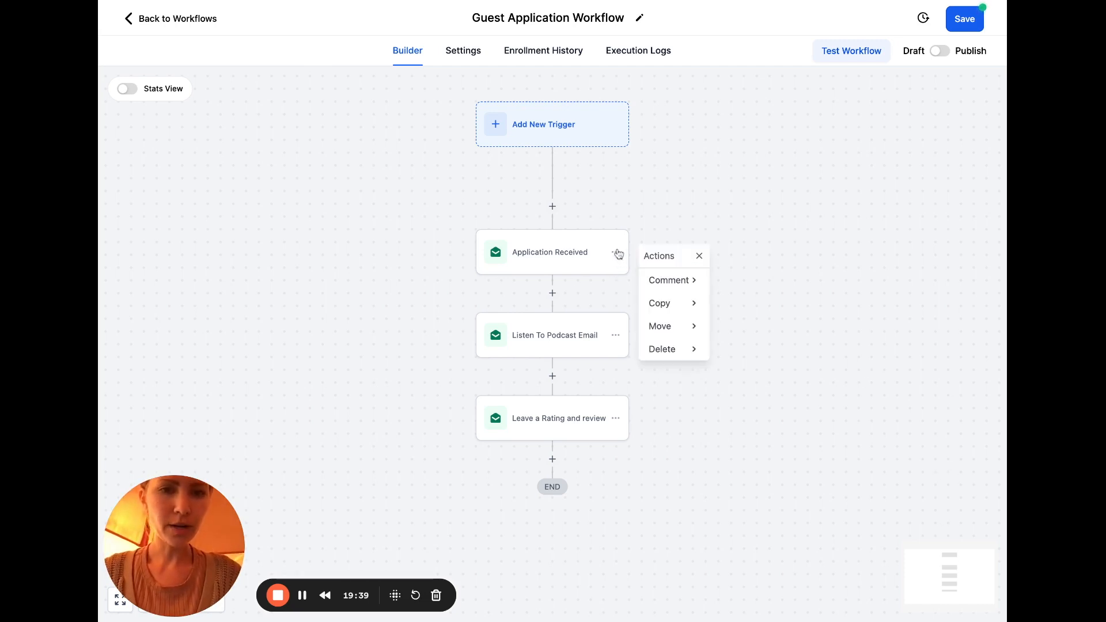
mouse_move(672, 306)
left_click(748, 288)
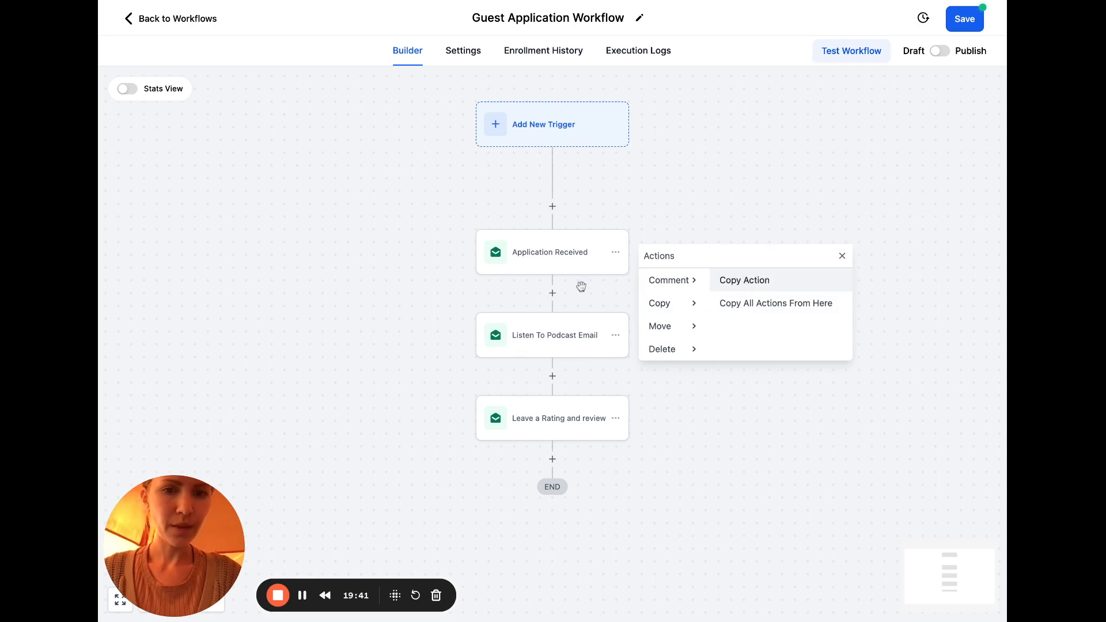
left_click(556, 292)
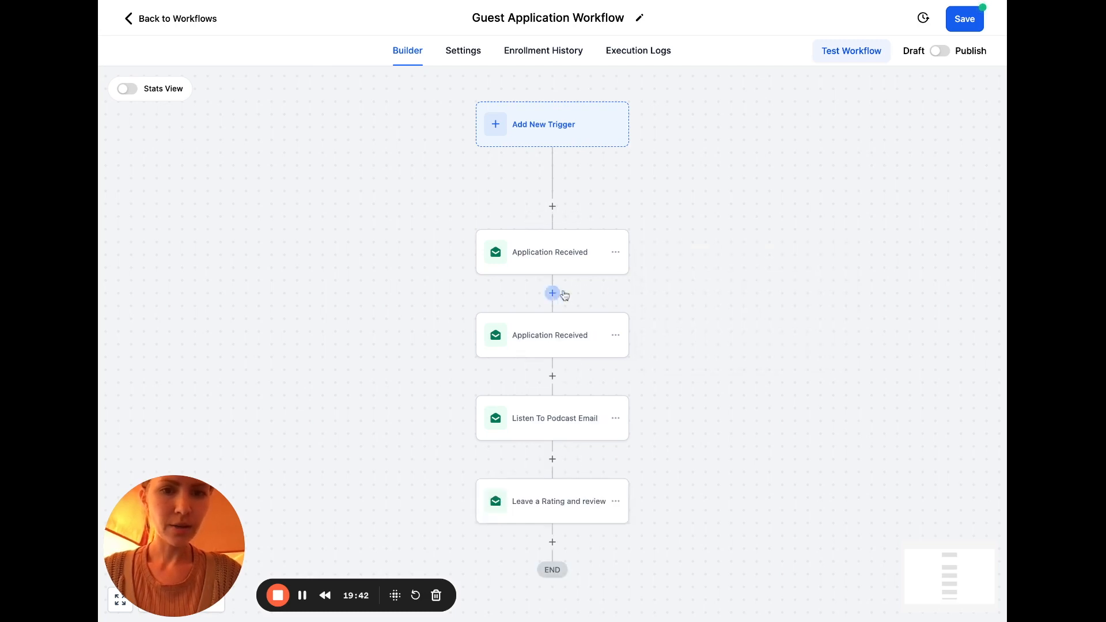
Rename the duplicate and its subject to 'Community Invite' and save it
left_click(561, 347)
triple_click(792, 201)
type("Community Invite")
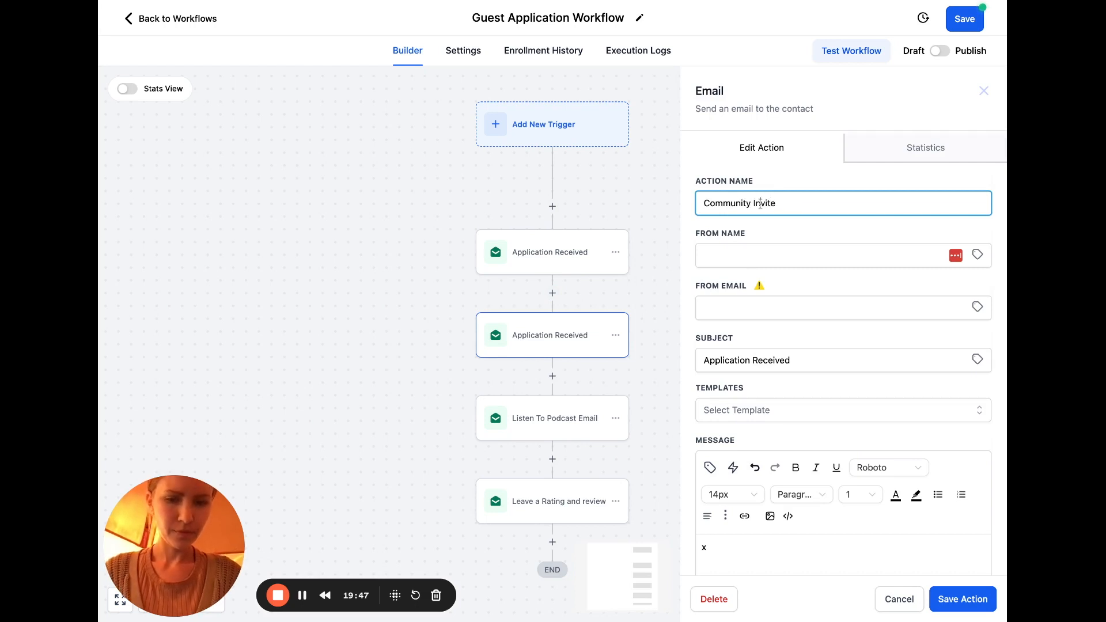
triple_click(760, 202)
key("ctrl+c")
left_click_drag(790, 360, 704, 360)
key("ctrl+v")
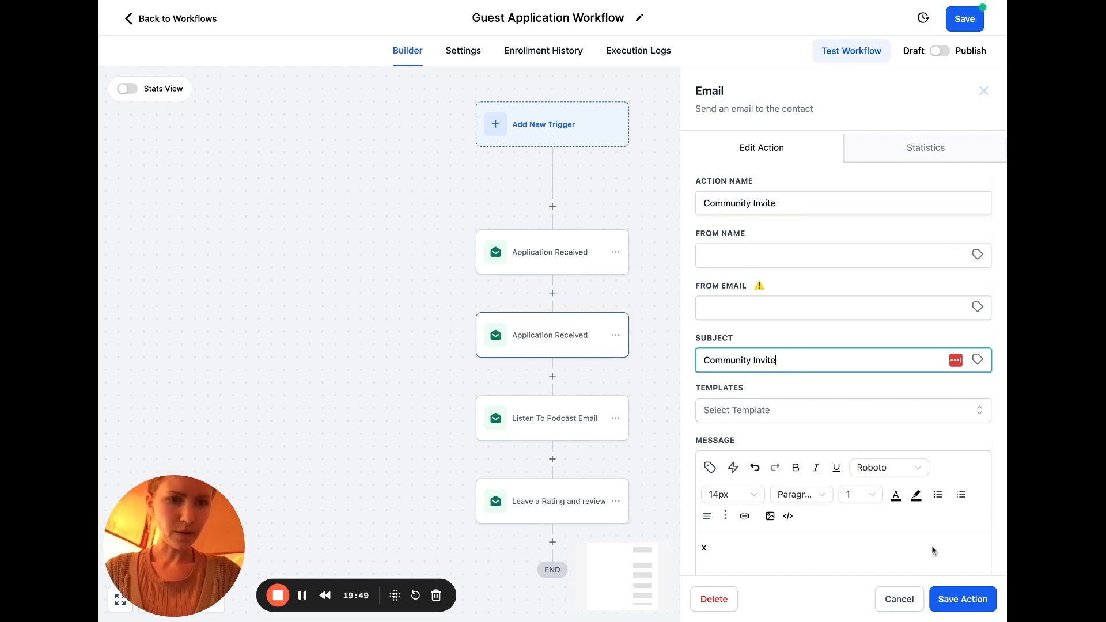
left_click(959, 602)
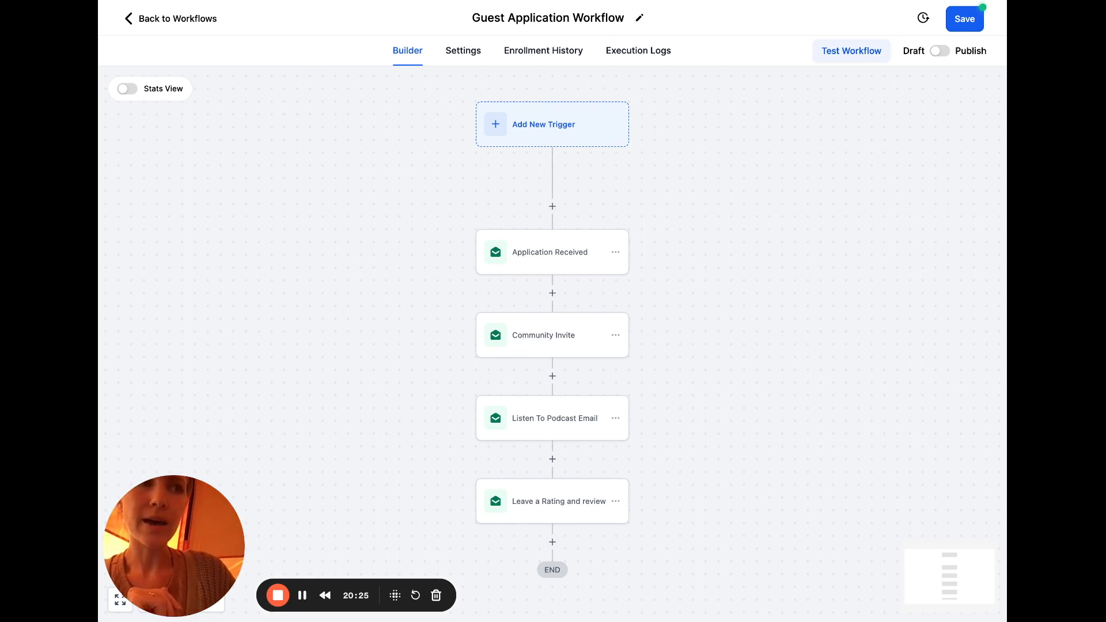
Add a Send Internal Notification step of type Email after Application Received
left_click(552, 293)
type("inter")
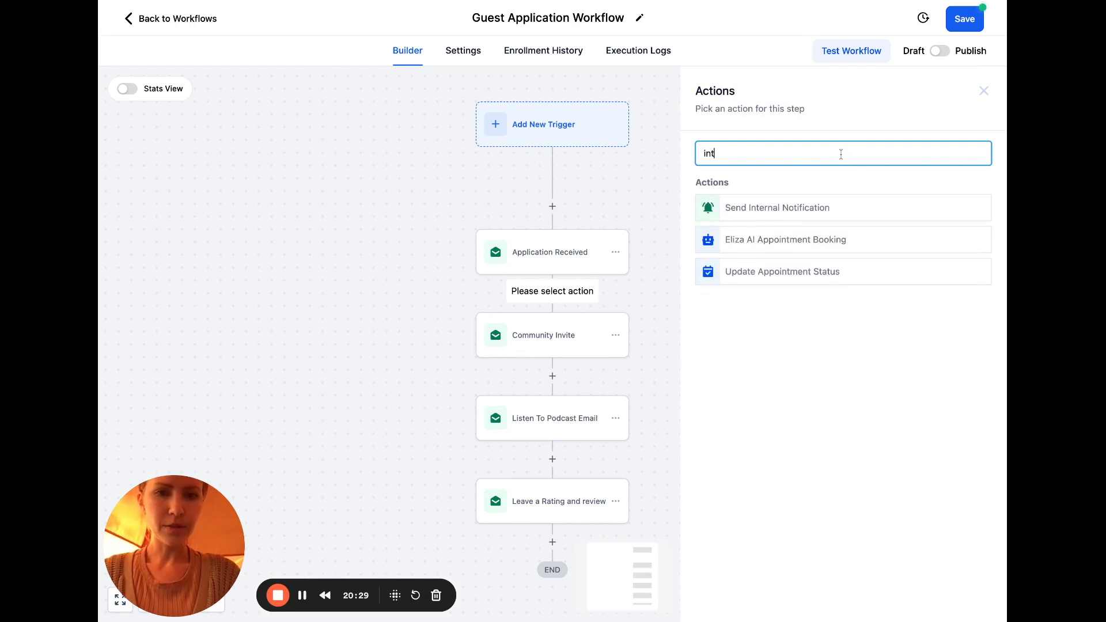
left_click(822, 202)
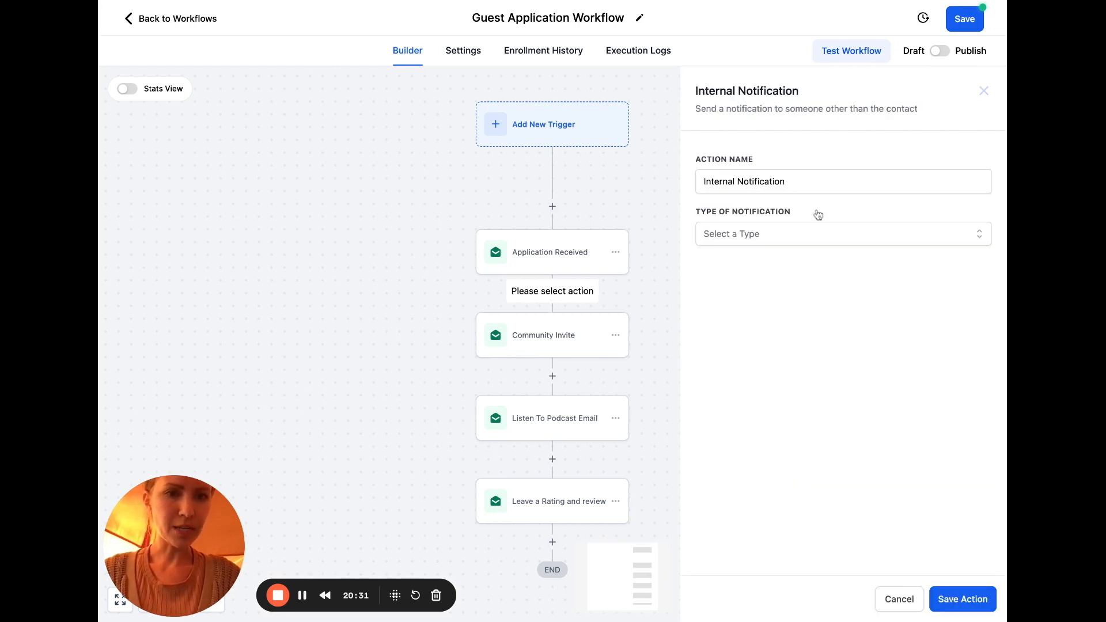
left_click(803, 236)
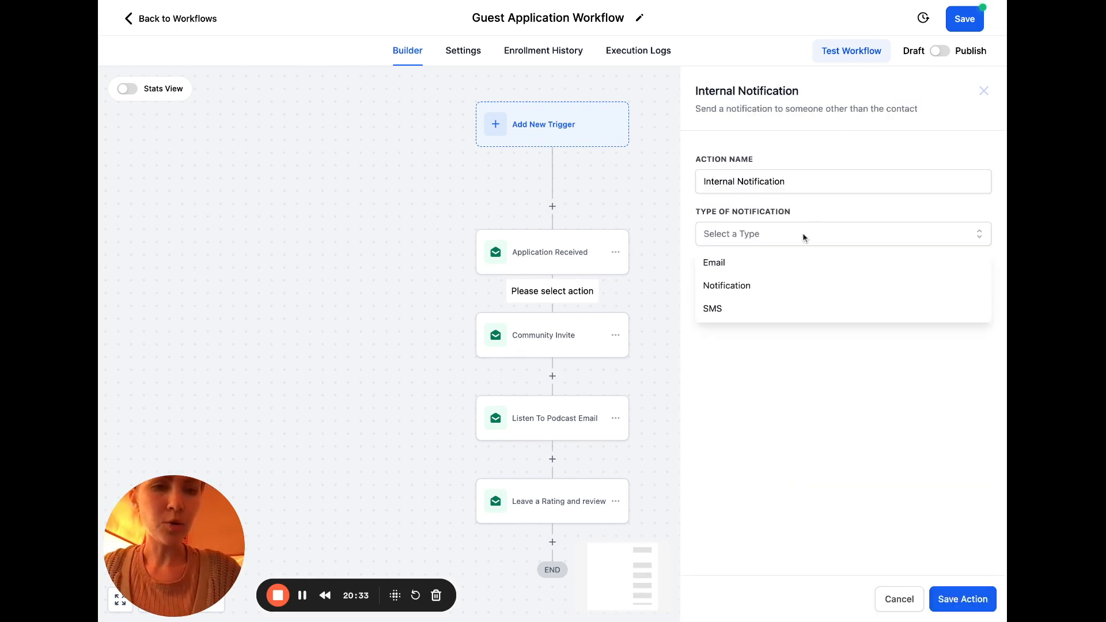
left_click(755, 262)
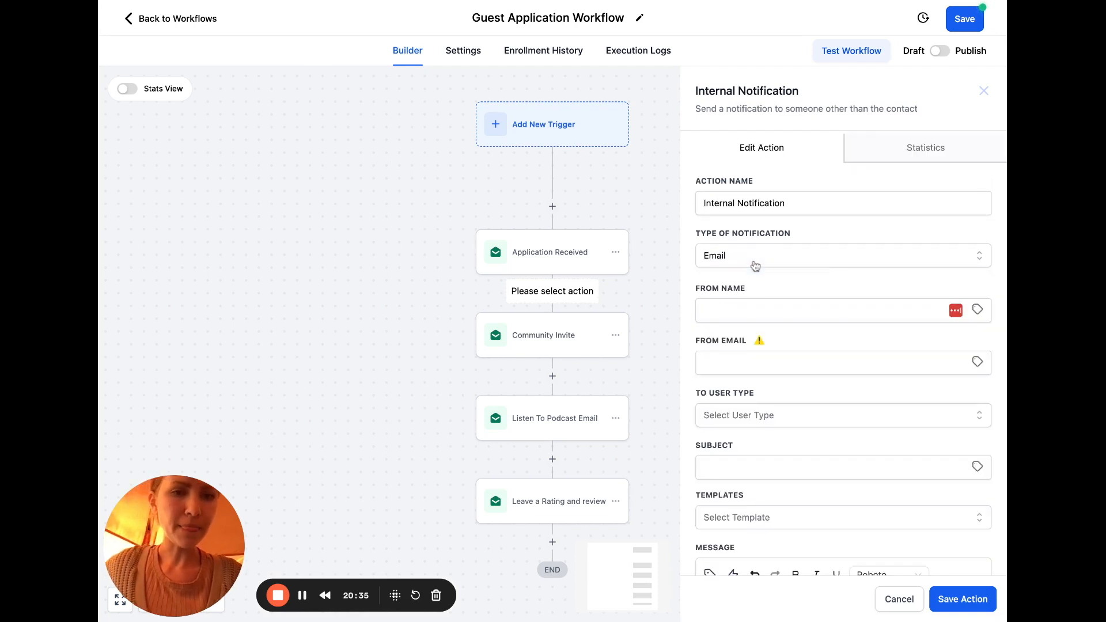
Set the recipient type to Particular User and select the team user to notify
scroll(920, 304, "down", 2)
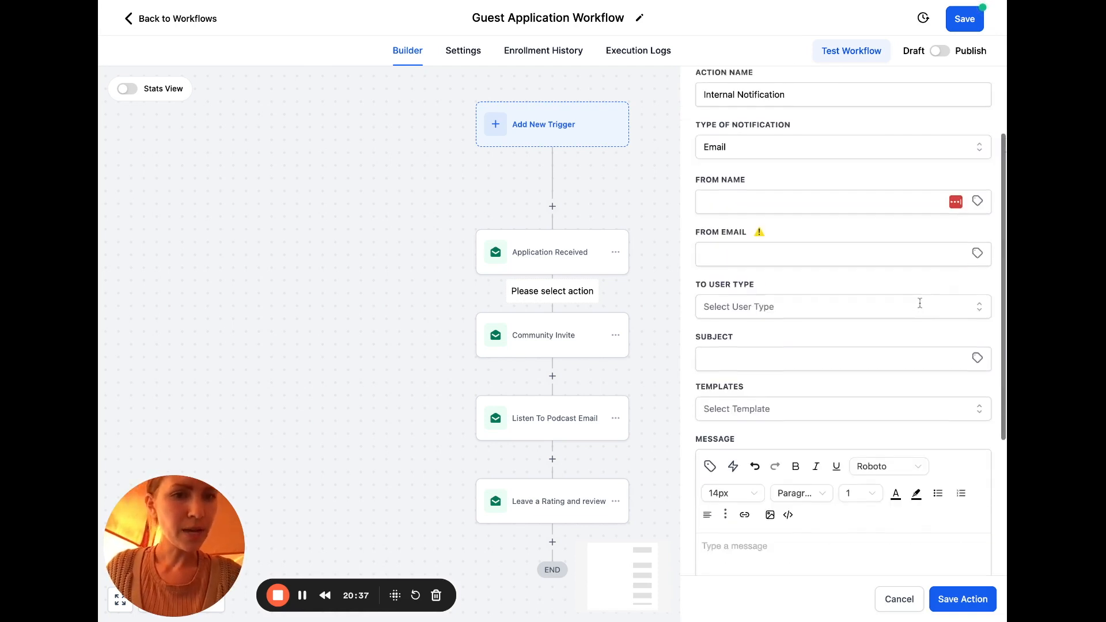
left_click(975, 310)
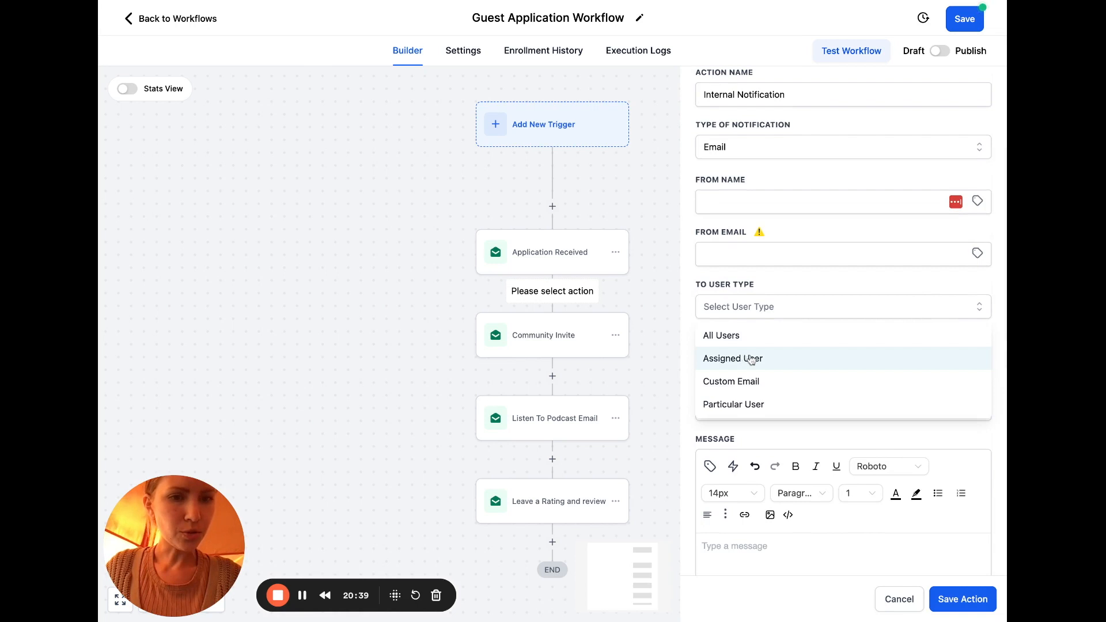
left_click(770, 390)
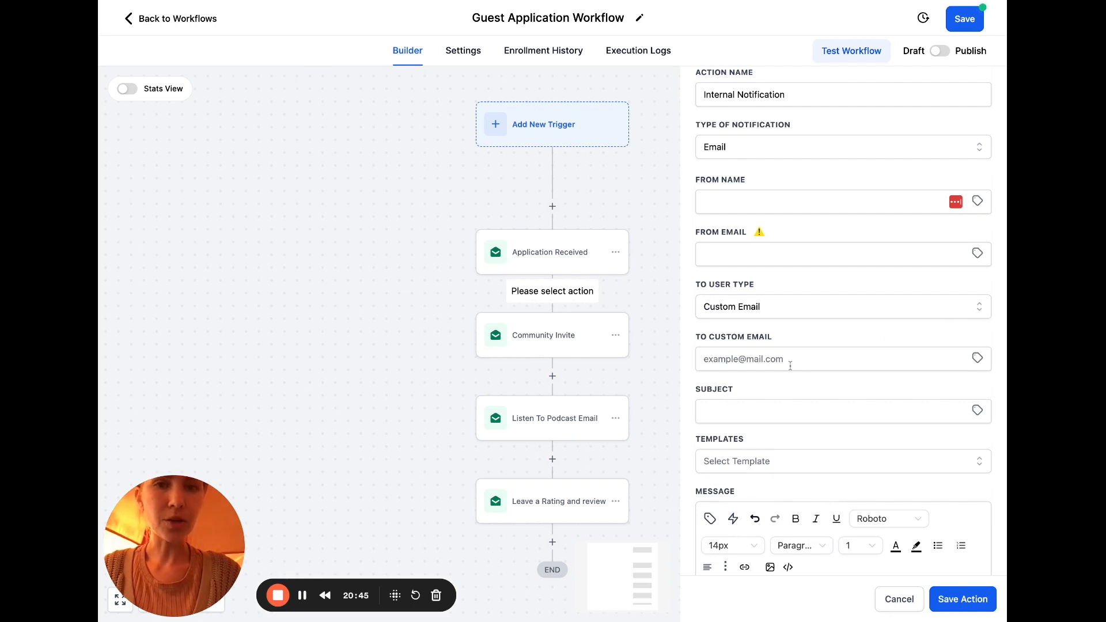
left_click(987, 310)
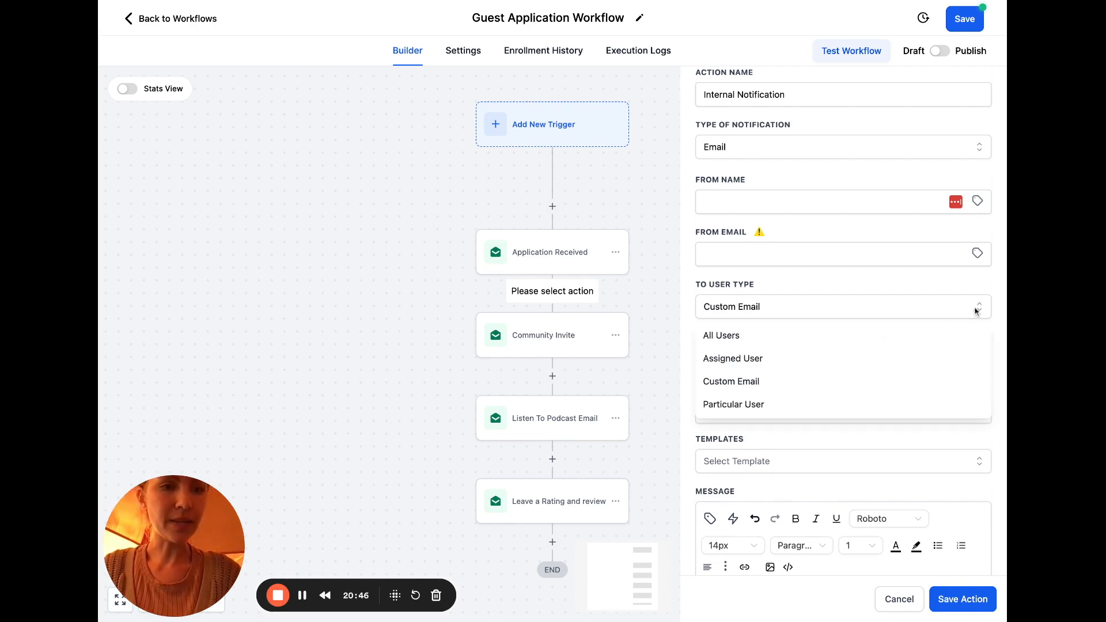
left_click(802, 403)
scroll(772, 415, "down", 1)
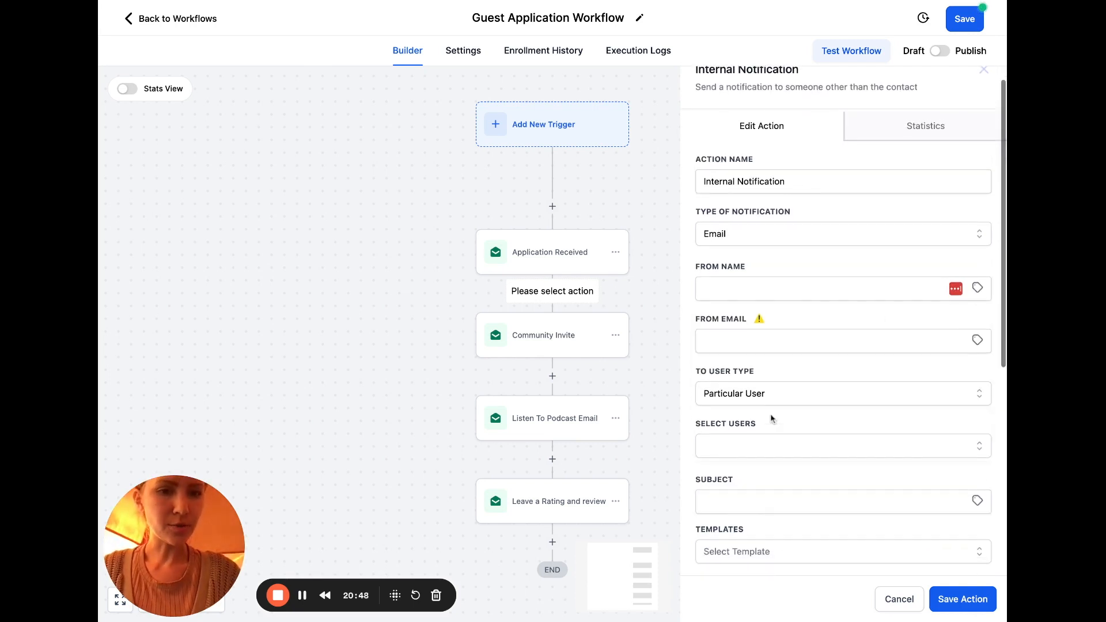
left_click(799, 397)
left_click(927, 371)
left_click(911, 442)
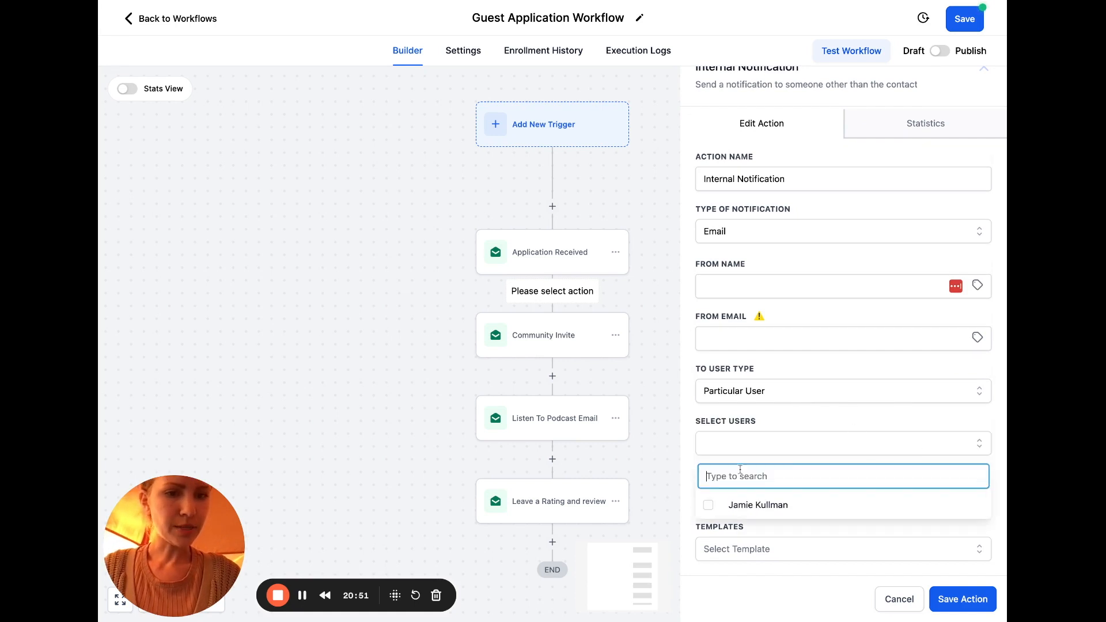
left_click(712, 505)
left_click(872, 412)
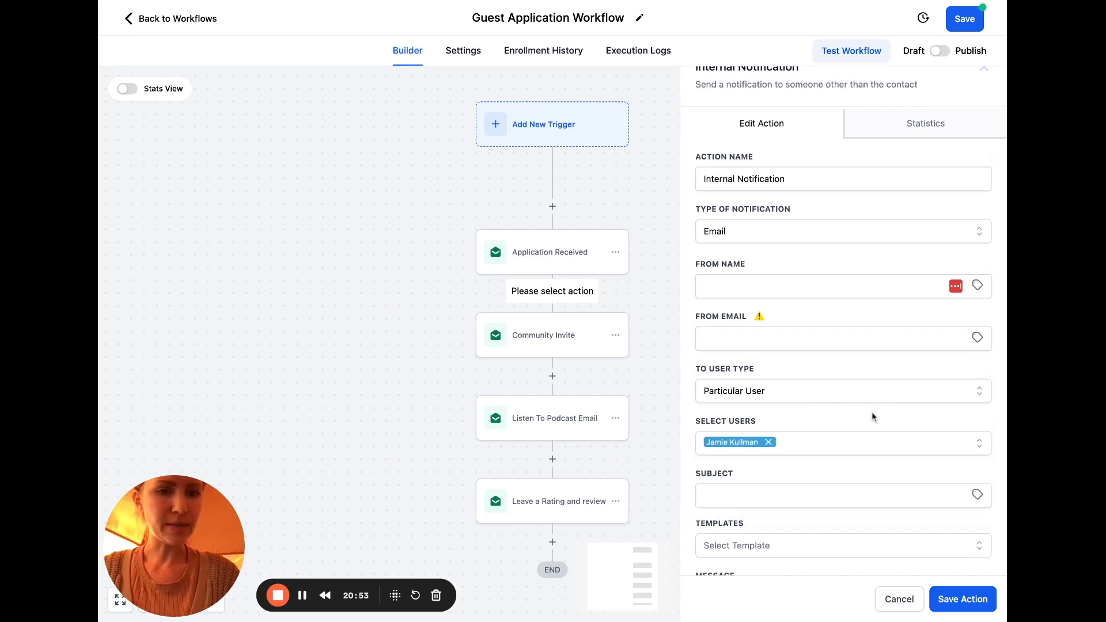
Enter the notification subject 'New Guest Application'
scroll(872, 413, "down", 2)
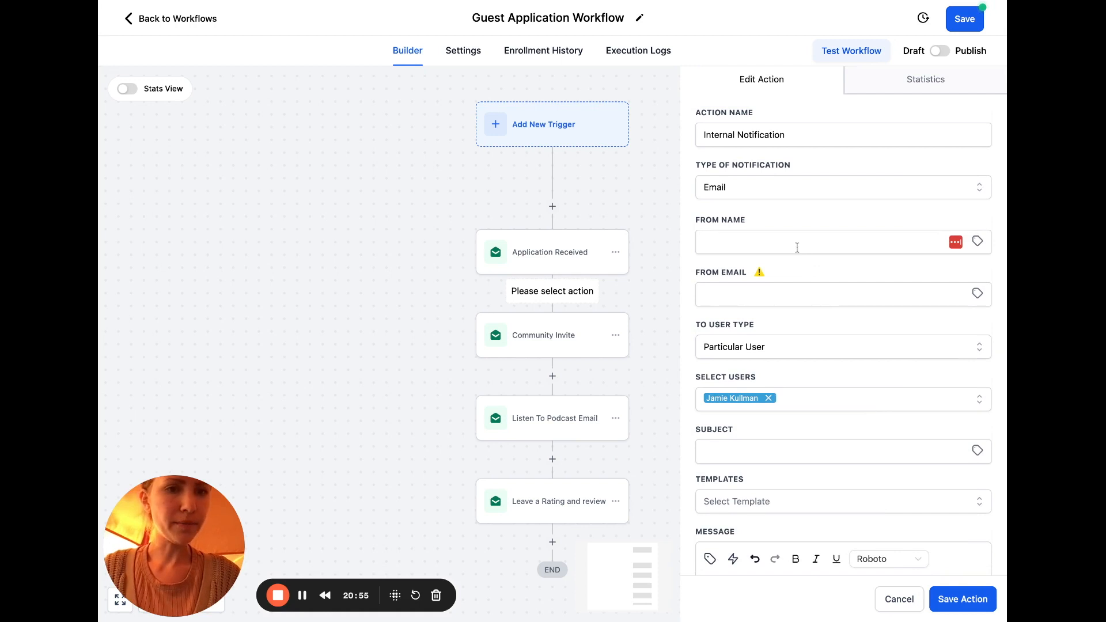
scroll(761, 379, "down", 3)
left_click(763, 355)
type("New Guest Applictio")
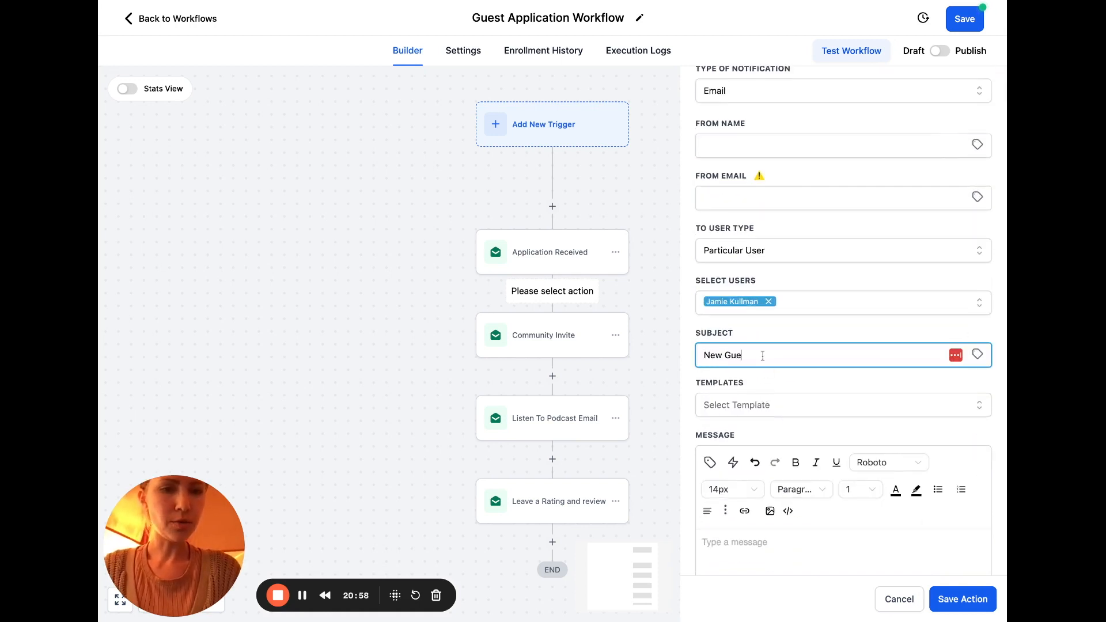
key("BackSpace")
key("BackSpace")
key("BackSpace")
key("BackSpace")
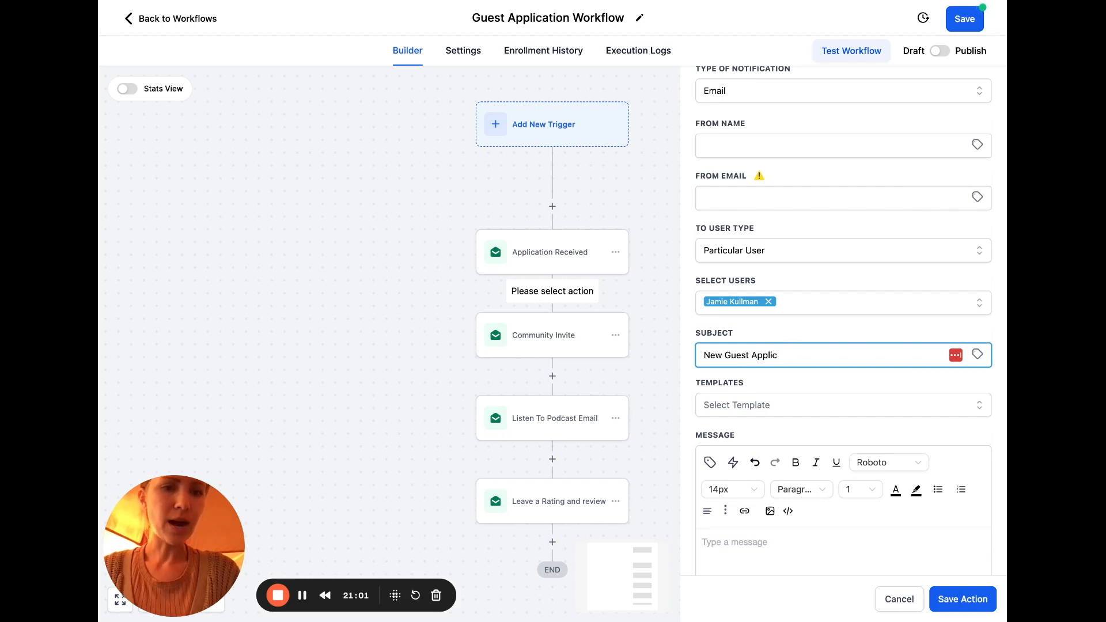
type("cation")
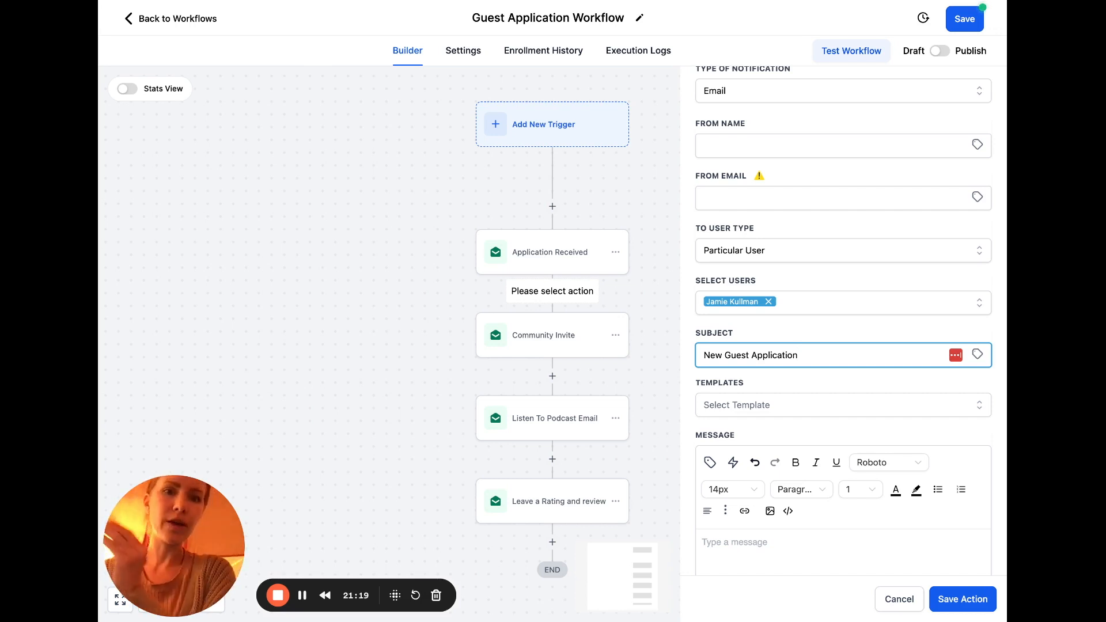
scroll(904, 395, "down", 3)
Write a message with the contact's full name asking to review their guest application, then save
left_click(801, 385)
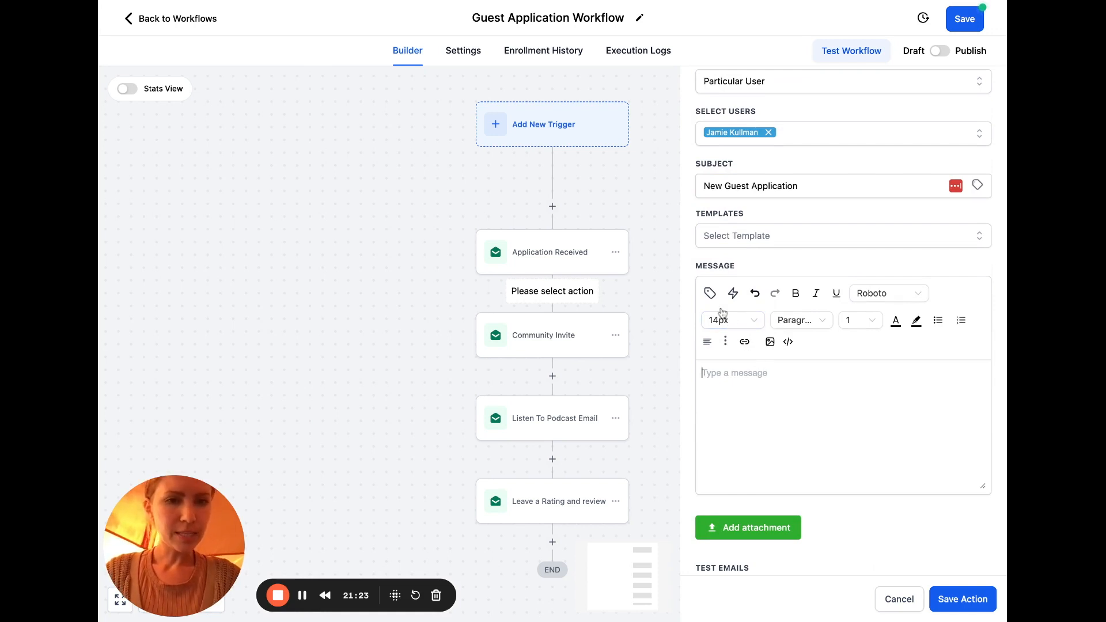
left_click(709, 293)
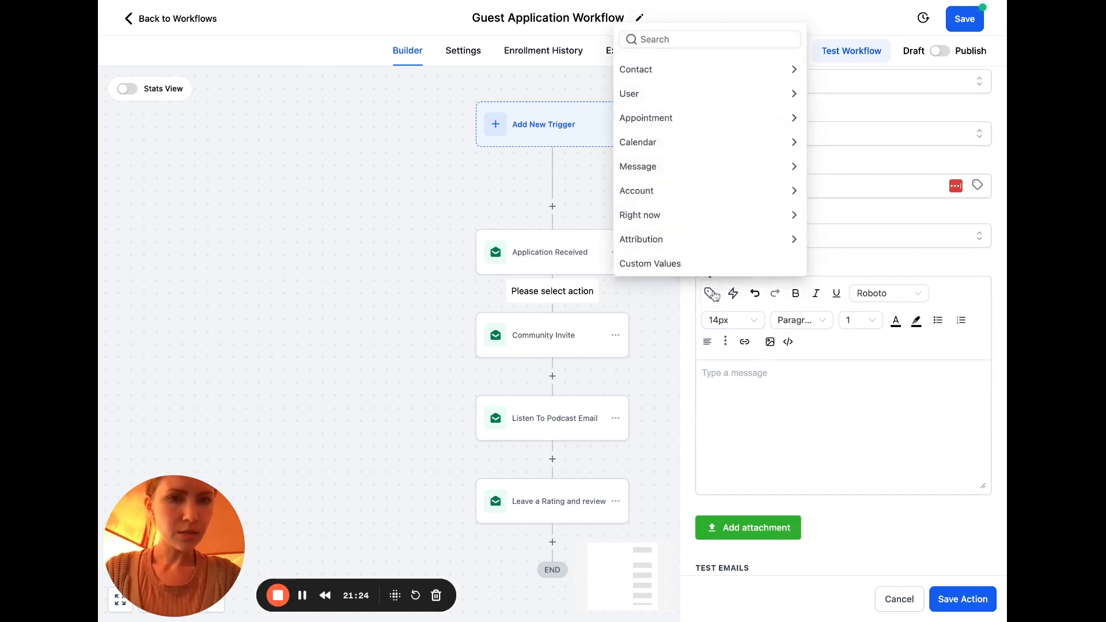
left_click(790, 69)
left_click(726, 28)
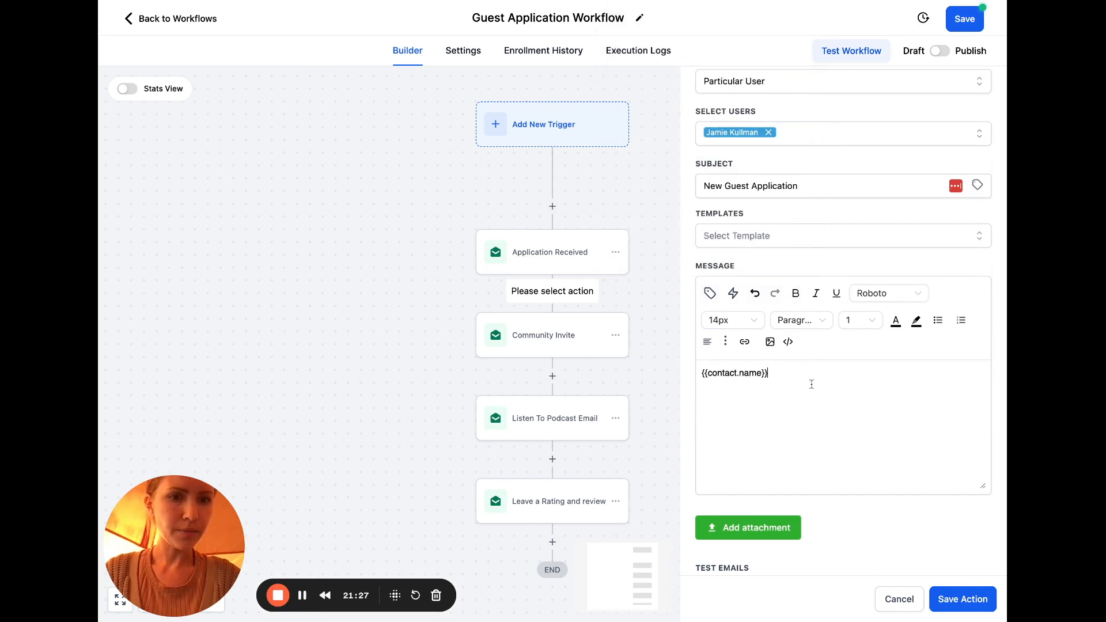
type("has just applied")
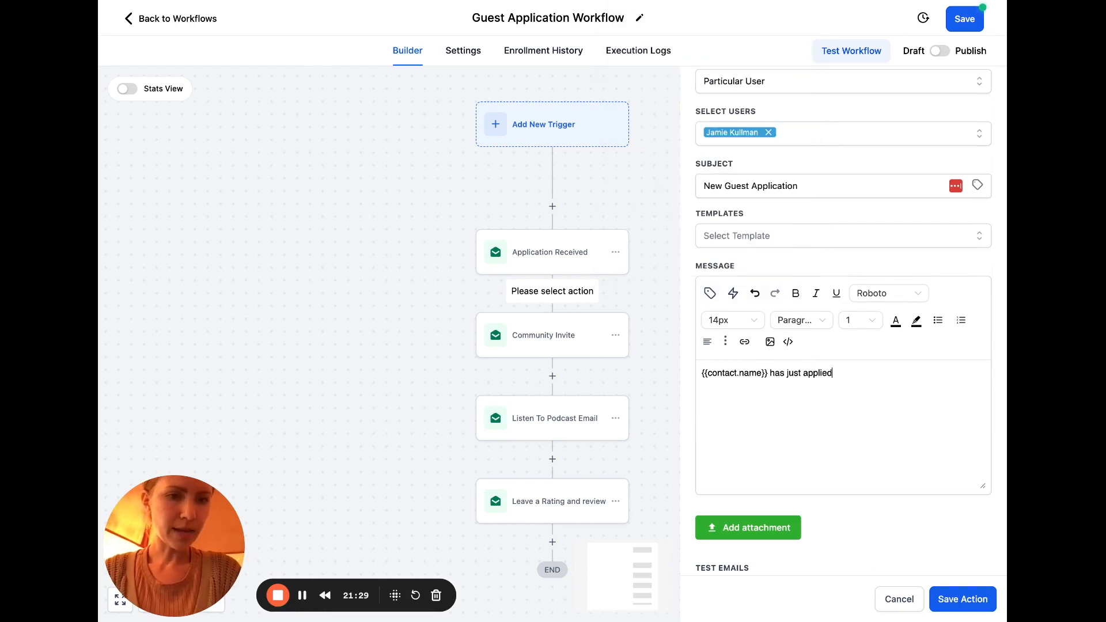
type(" to be a guest on your pod")
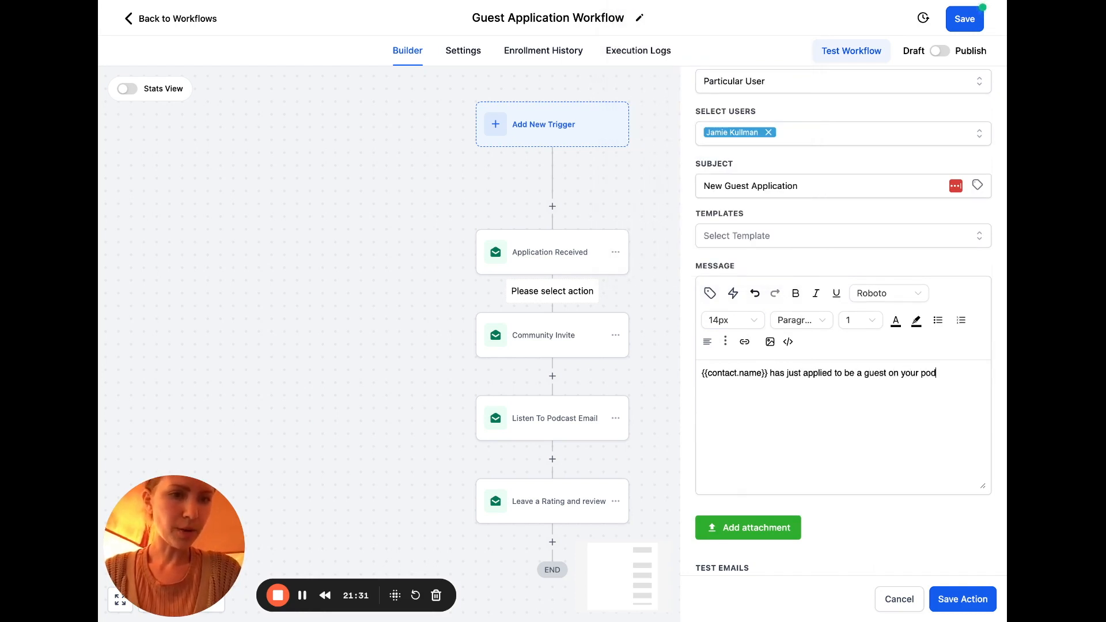
type("cast! ")
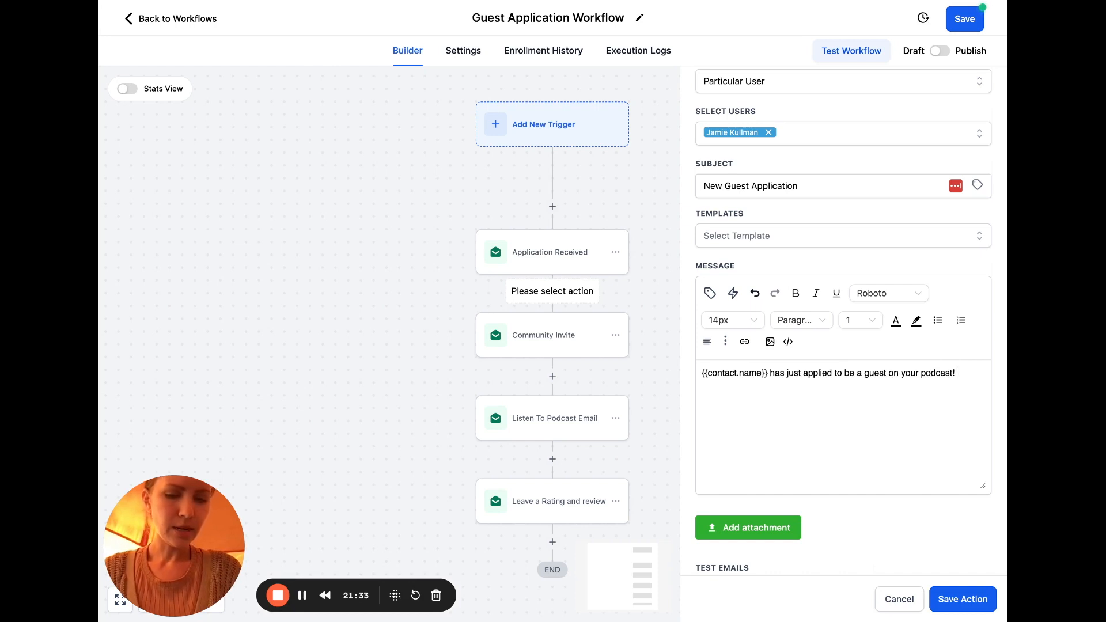
type("Please dake a few moment s")
key("BackSpace")
key("BackSpace")
type("s to revie")
key("BackSpace")
key("BackSpace")
type("iew their application.")
left_click(952, 600)
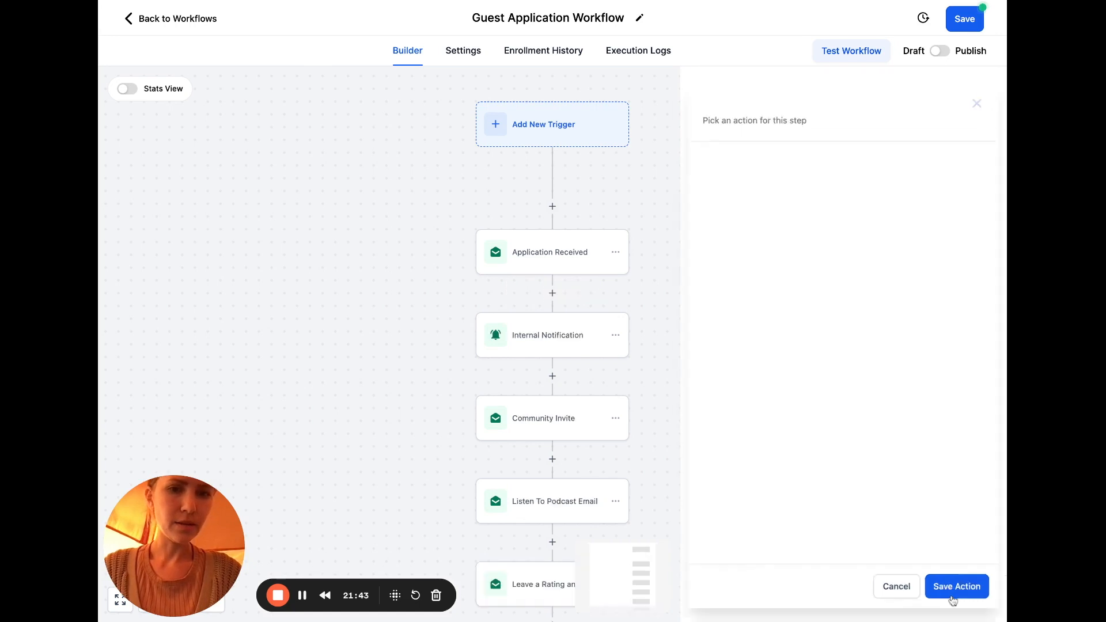
Add a Form Submitted trigger to the workflow
left_click(557, 130)
left_click(805, 167)
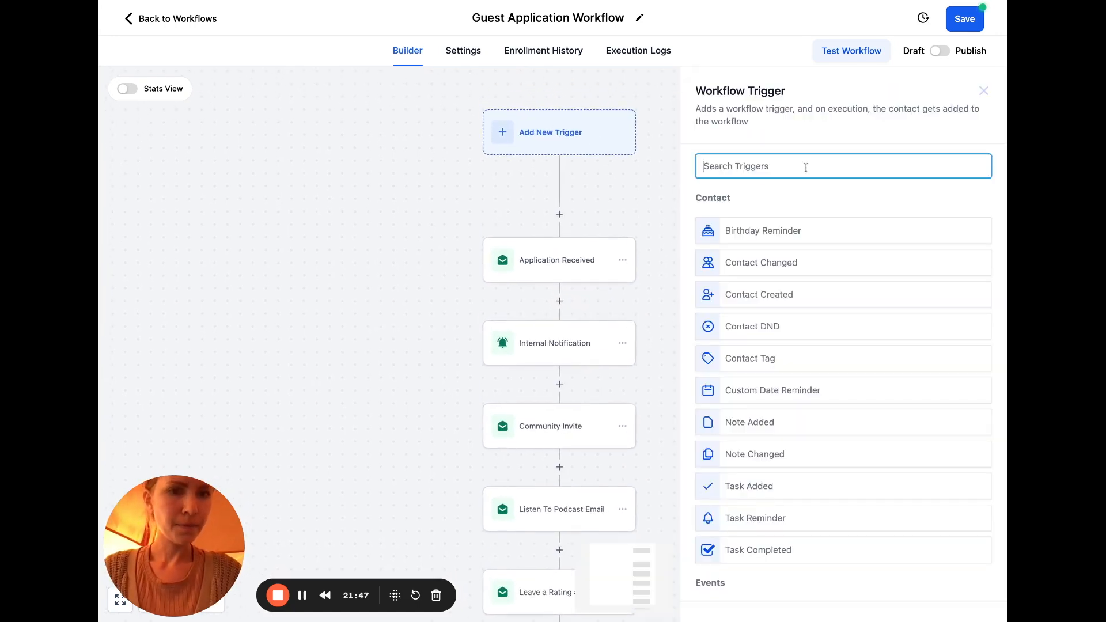
type("form")
left_click(796, 242)
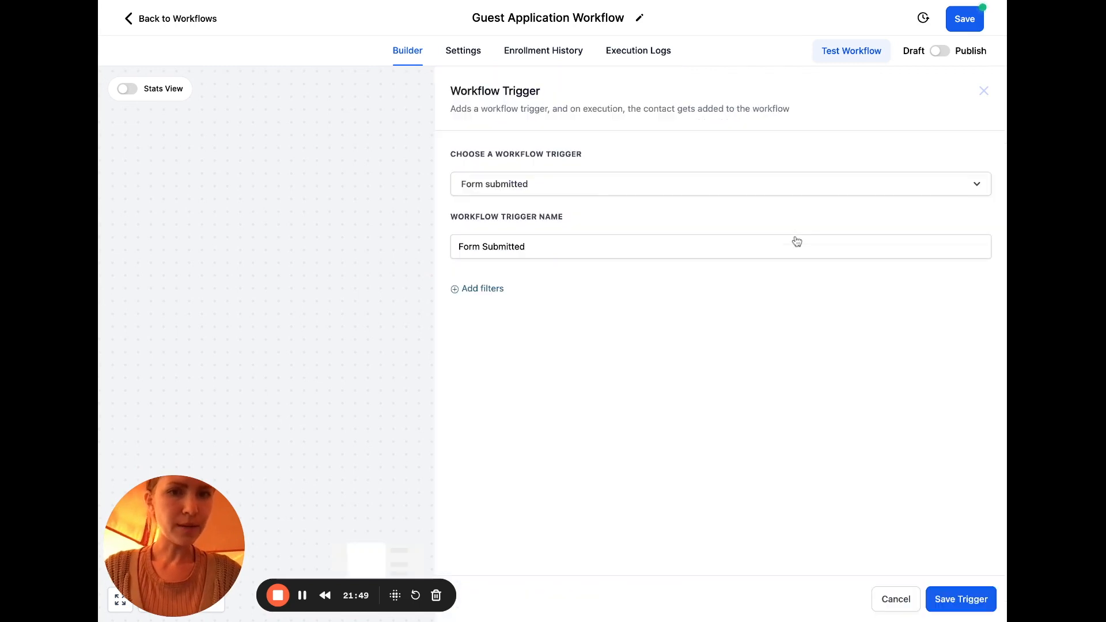
Filter the trigger to Form is AWP Guest Application and save it
left_click(496, 288)
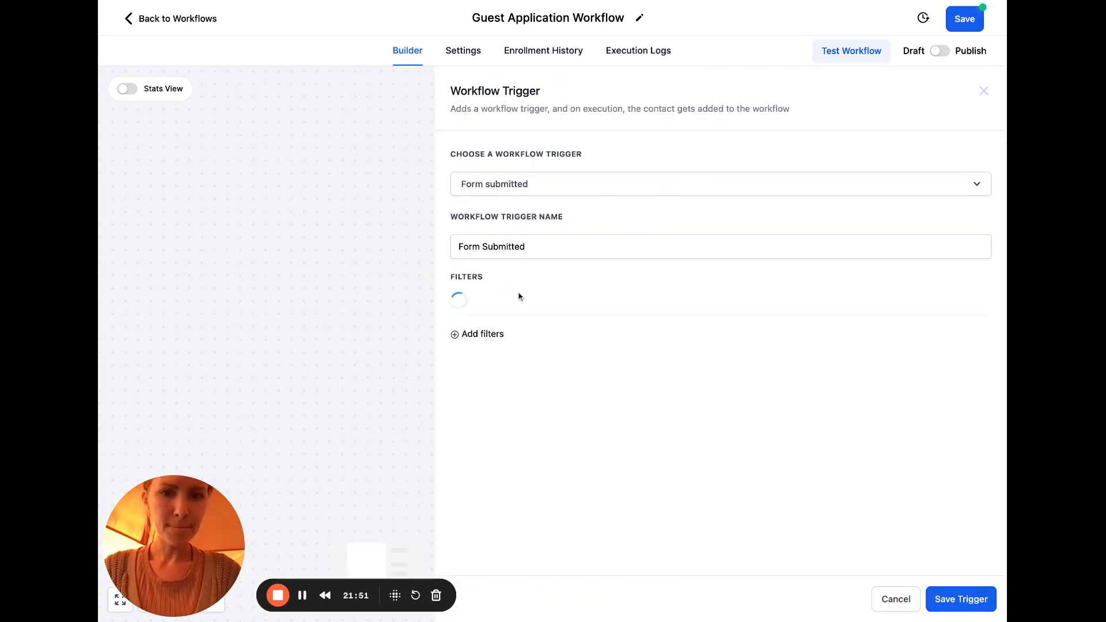
left_click(517, 311)
left_click(504, 396)
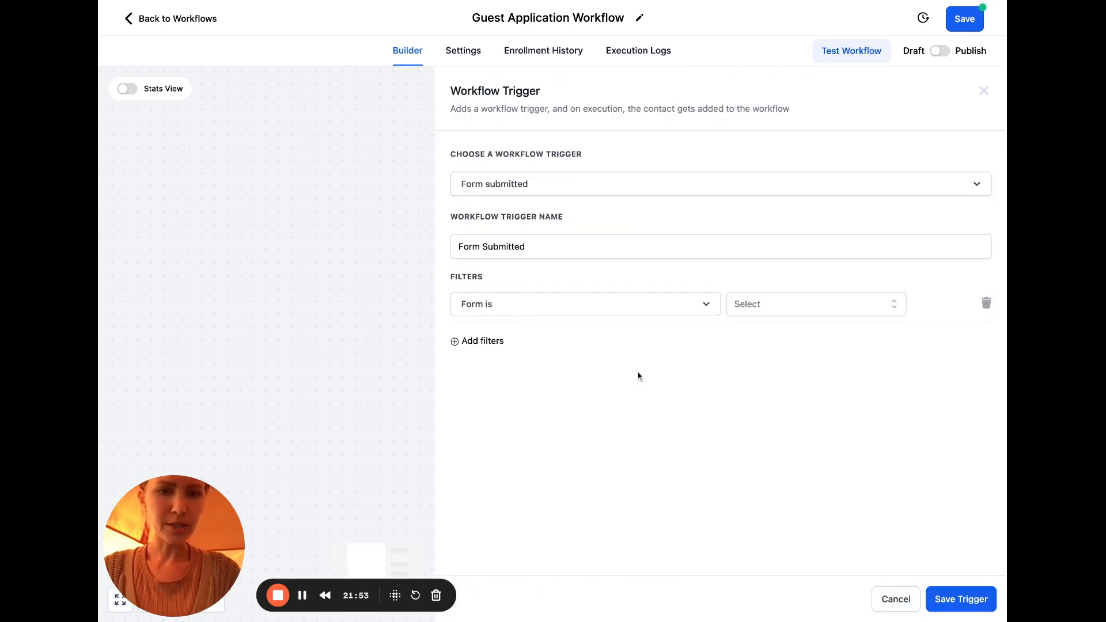
left_click(769, 312)
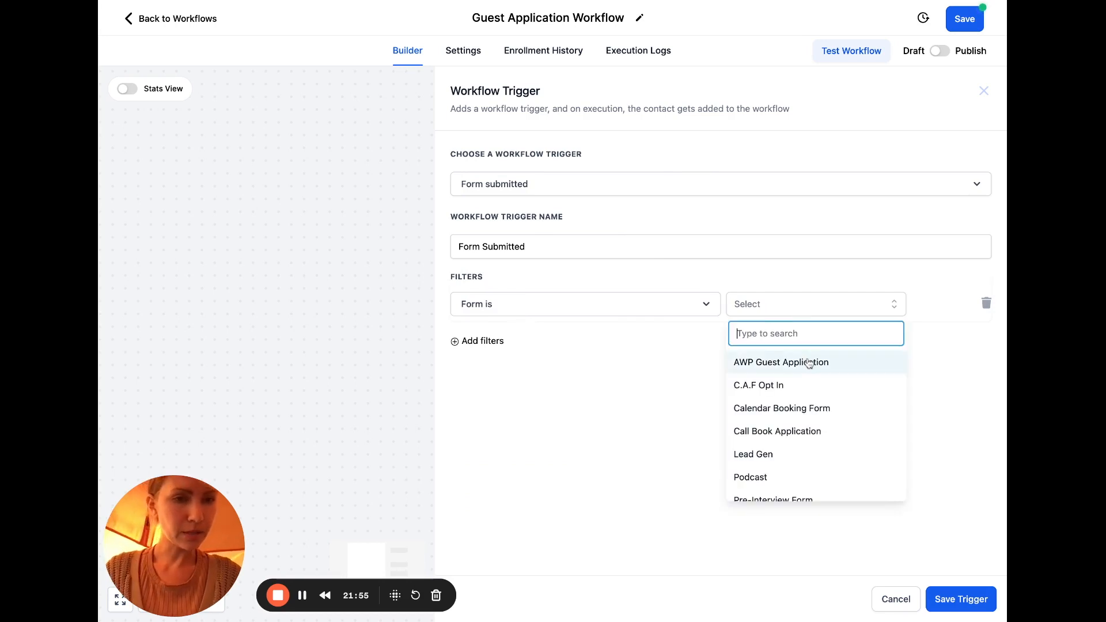
left_click(811, 364)
left_click(952, 600)
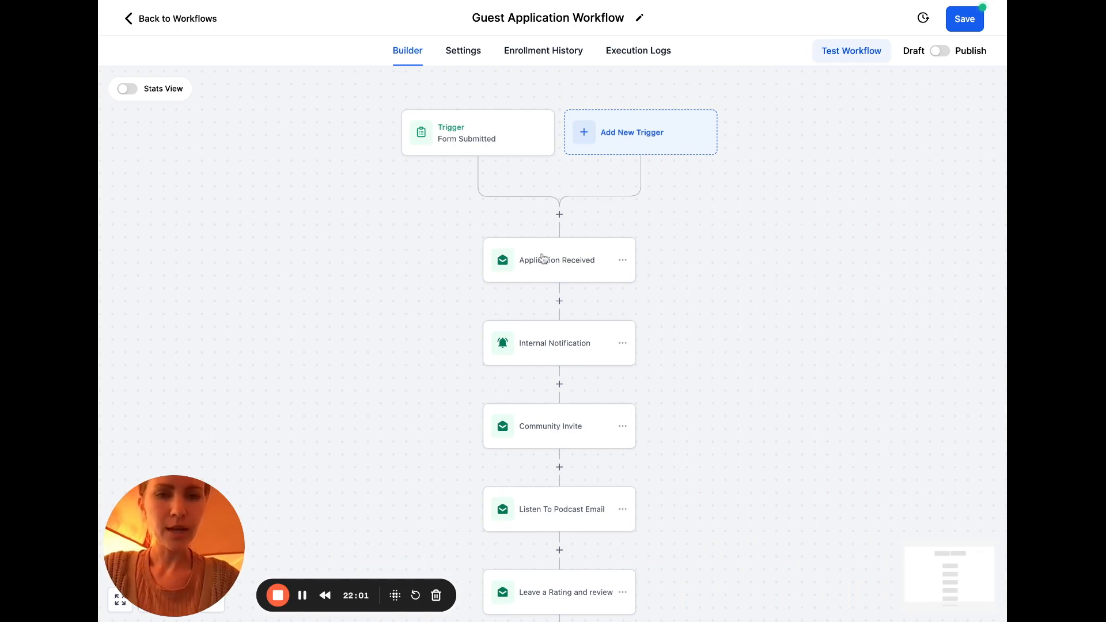
scroll(639, 323, "down", 2)
scroll(593, 309, "down", 2)
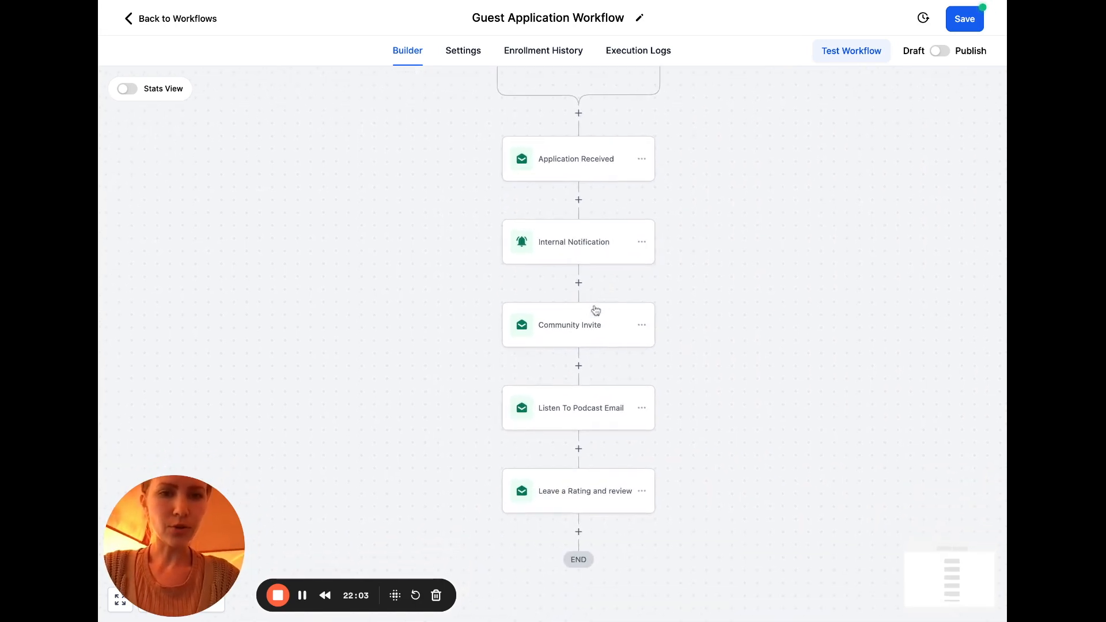
Add a 1-day Wait step named 'Wait 1 Day' after Internal Notification and save it
left_click(578, 283)
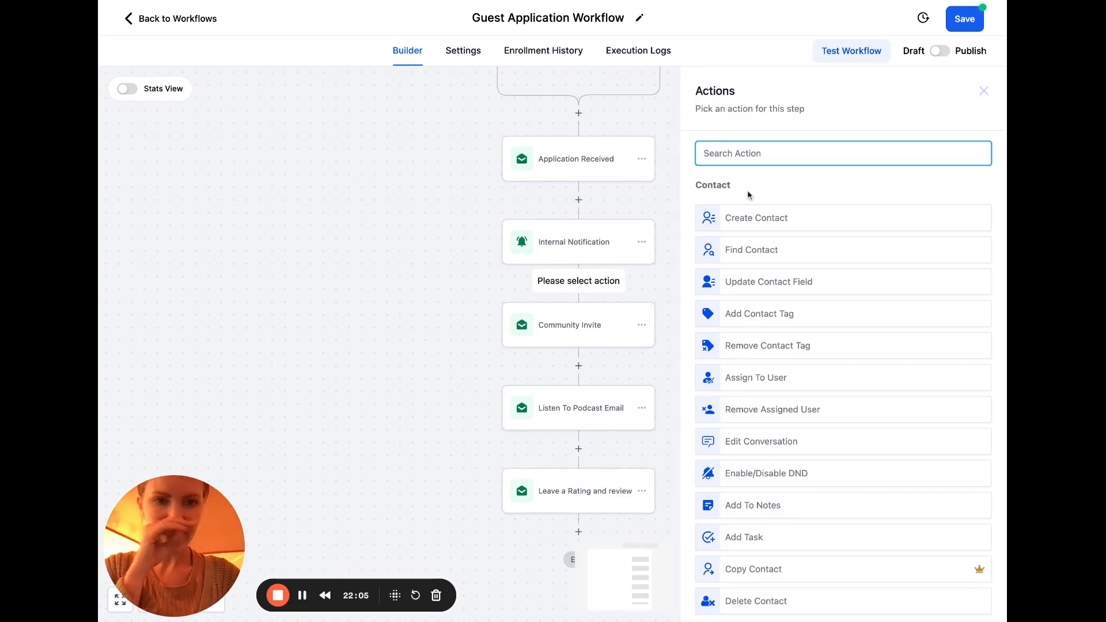
type("wait")
left_click(758, 216)
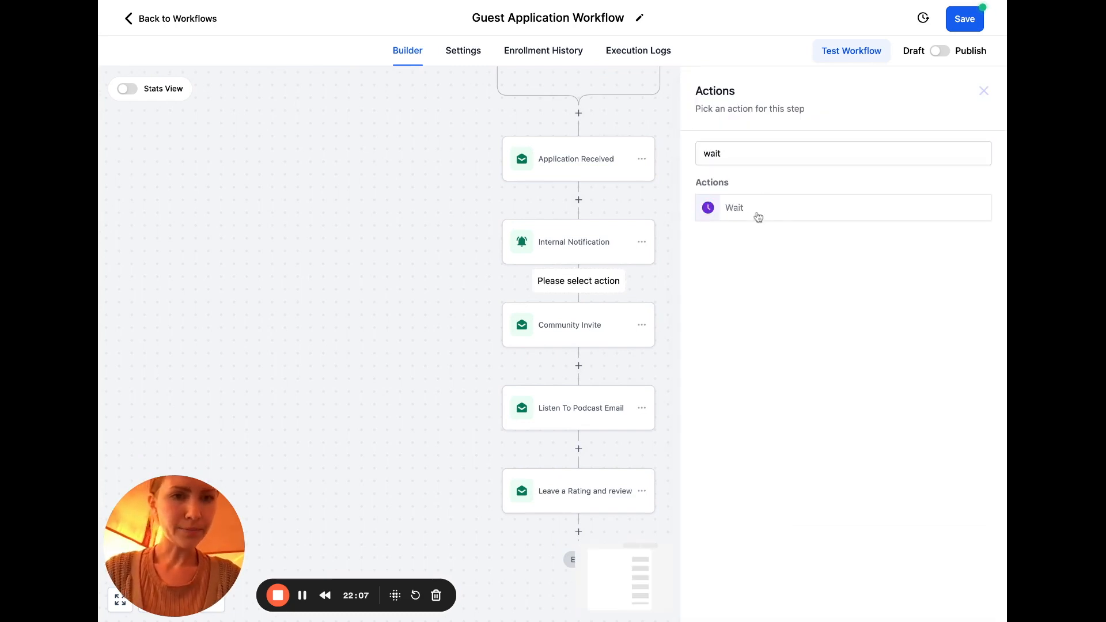
left_click_drag(485, 293, 410, 277)
type("1")
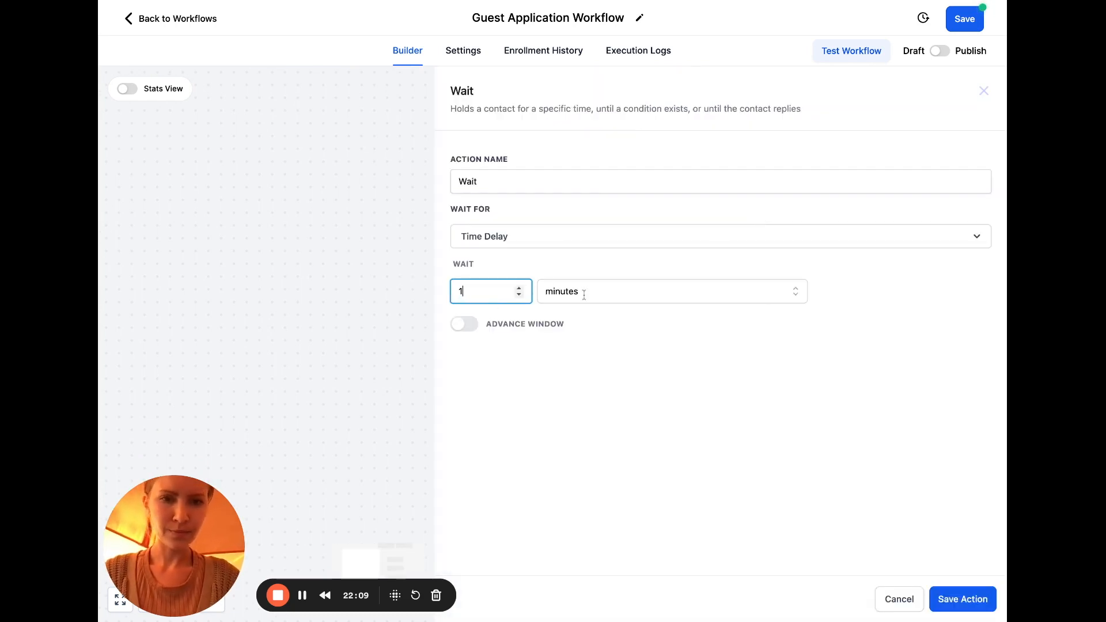
left_click(584, 294)
left_click(567, 365)
left_click(515, 187)
type("1 Day")
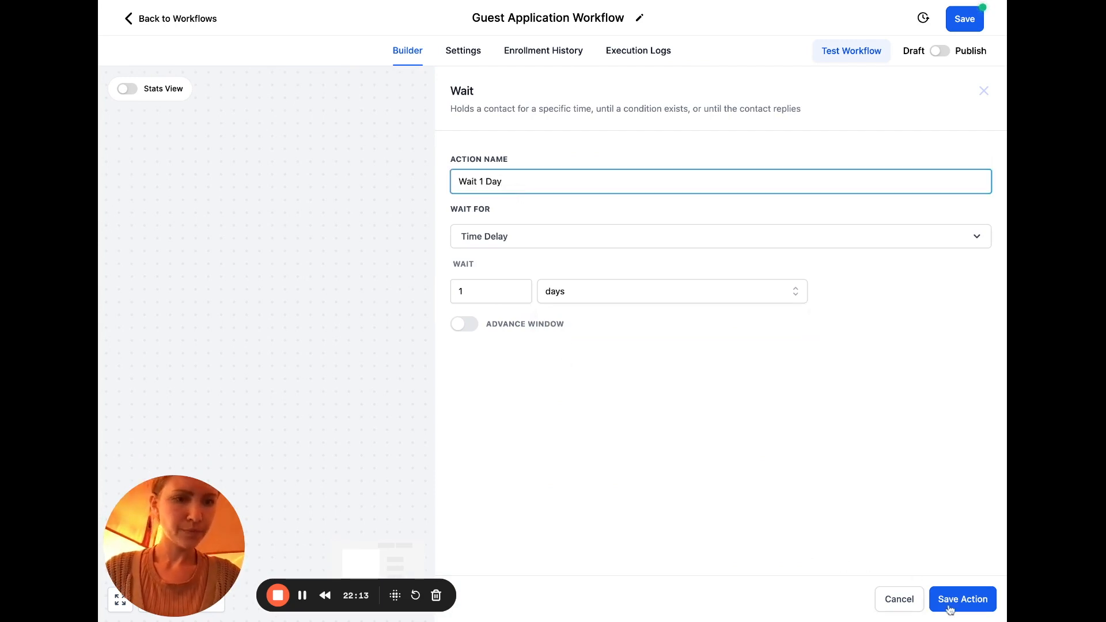
left_click(953, 600)
Scroll down and open the Community Invite email for editing
scroll(685, 358, "down", 3)
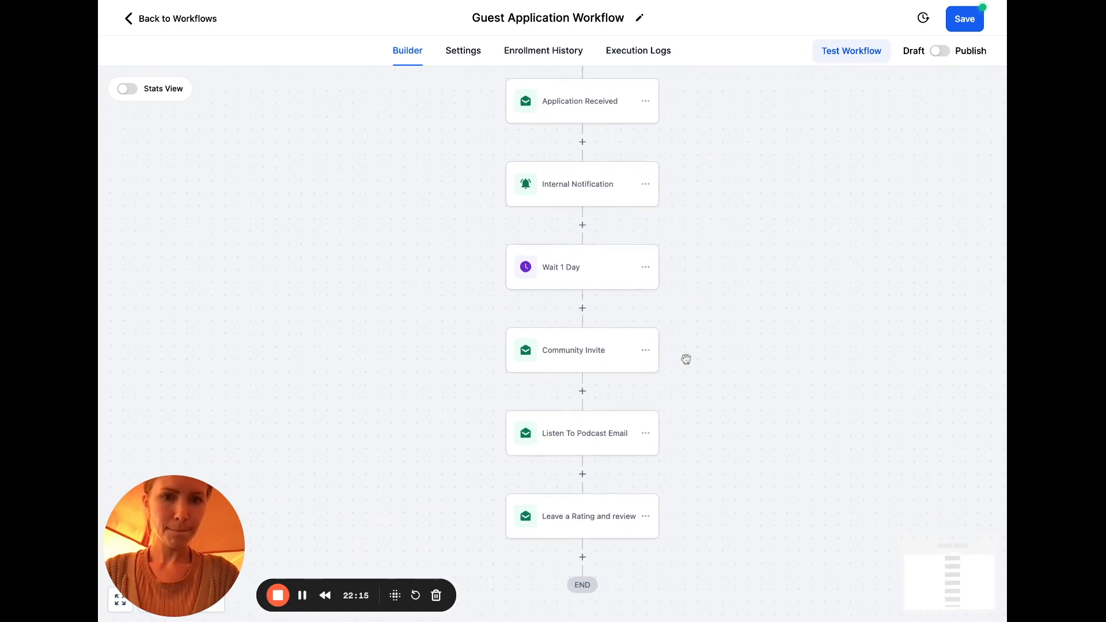
scroll(586, 346, "down", 1)
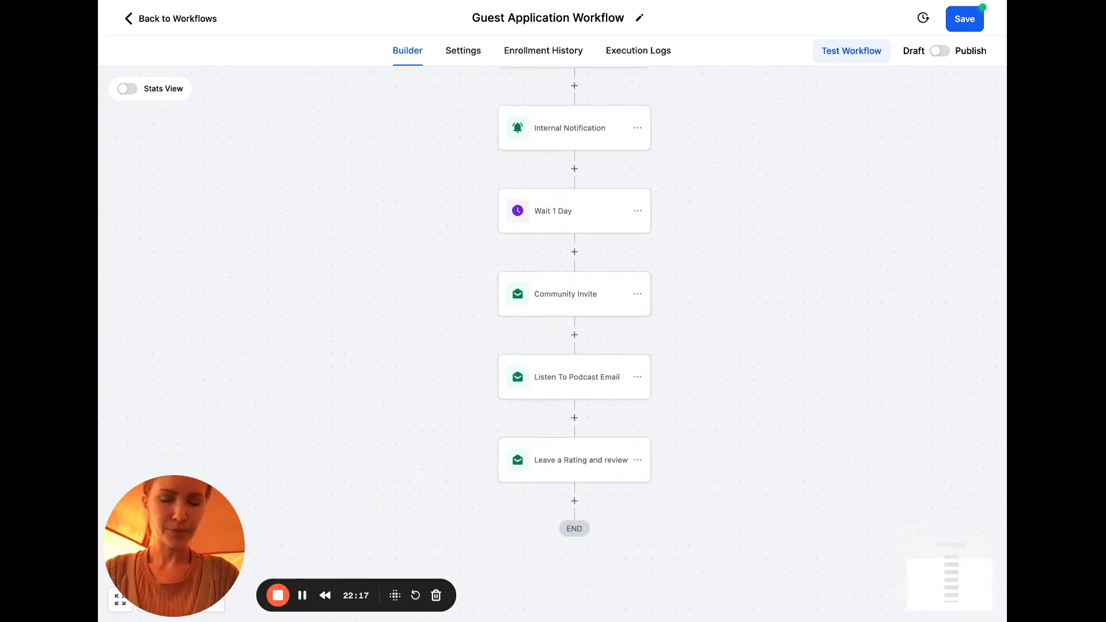
left_click(594, 296)
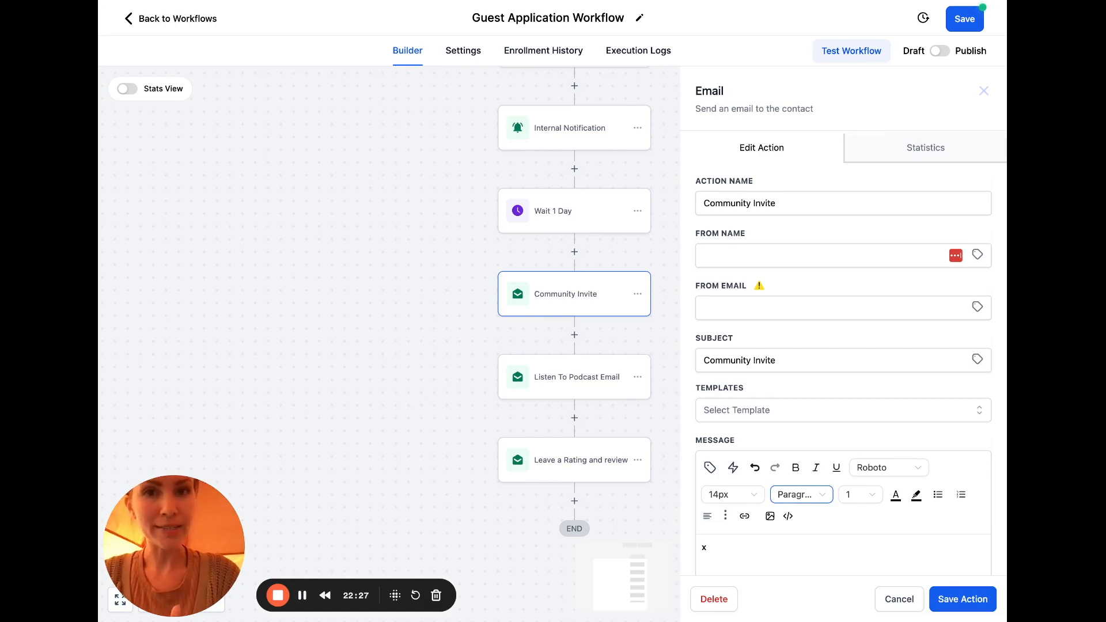
Replace the placeholder message with the pasted testimonial link
left_click(781, 545)
key("BackSpace")
type("https://testimonial.to/jamie")
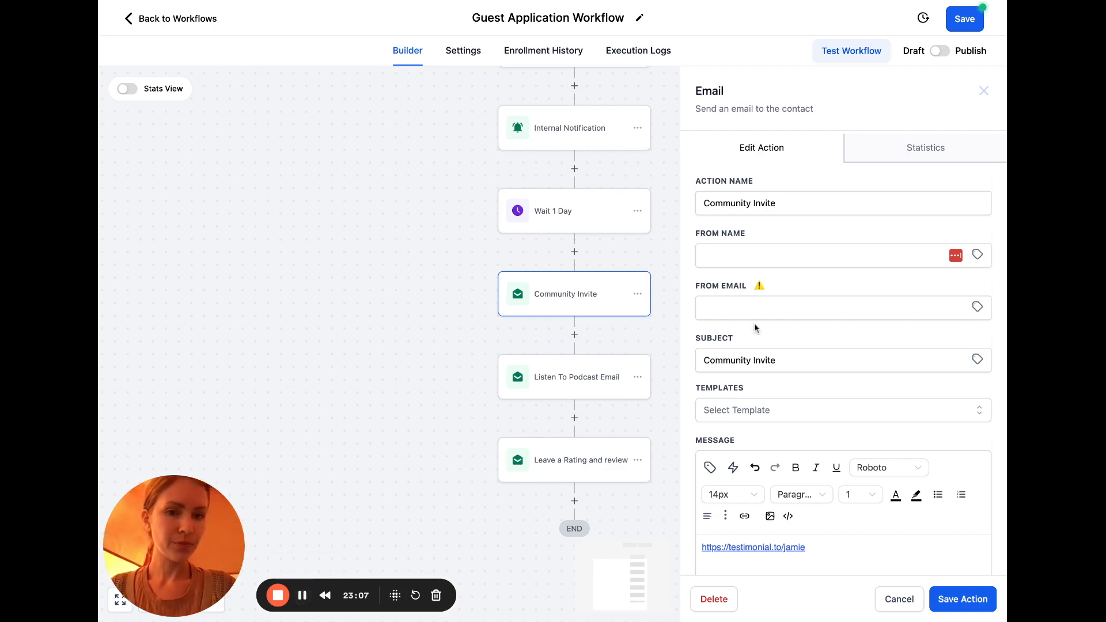
Change the subject to 'Unlock Your VIP Pass to Aligned With Purpose'
left_click(759, 358)
key("ctrl+a")
type("Unlock Your VIP Pass to")
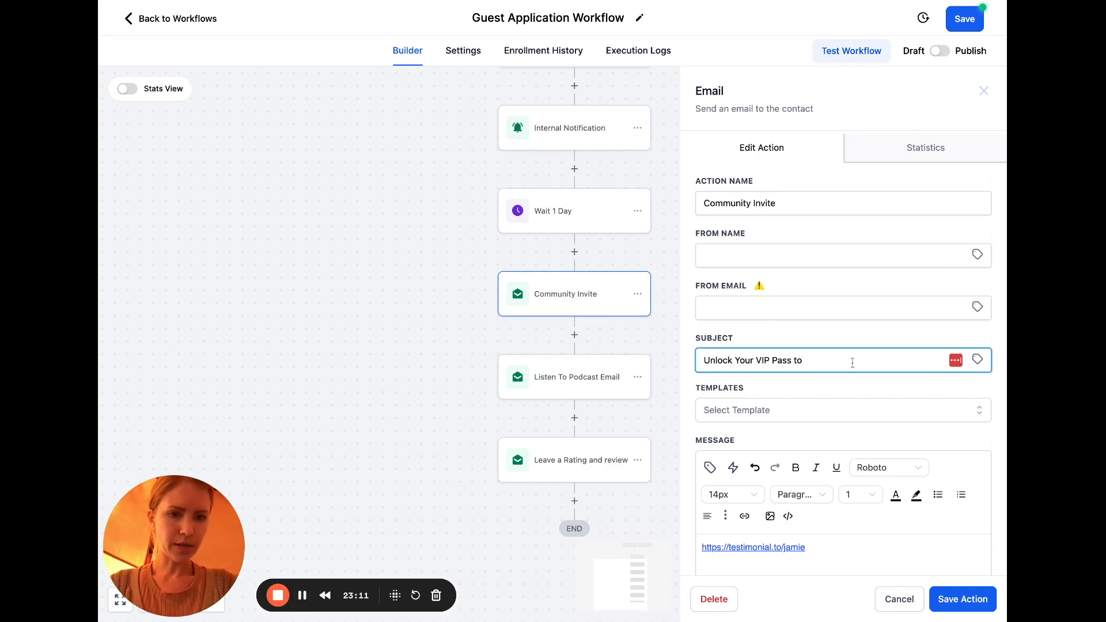
type("Aligned With Purpose")
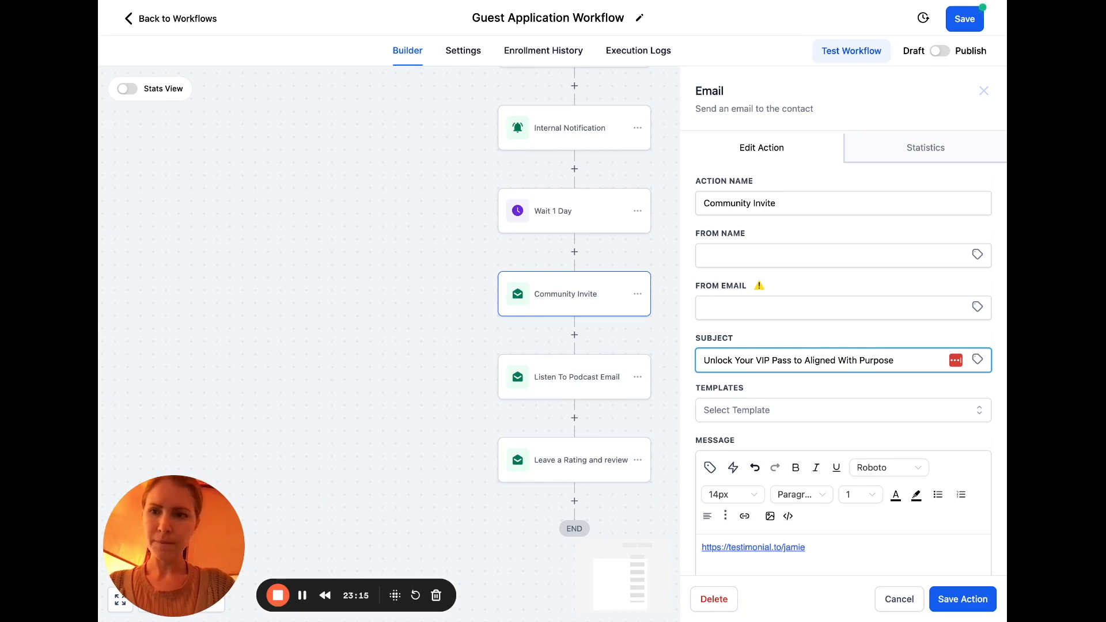
left_click(164, 262)
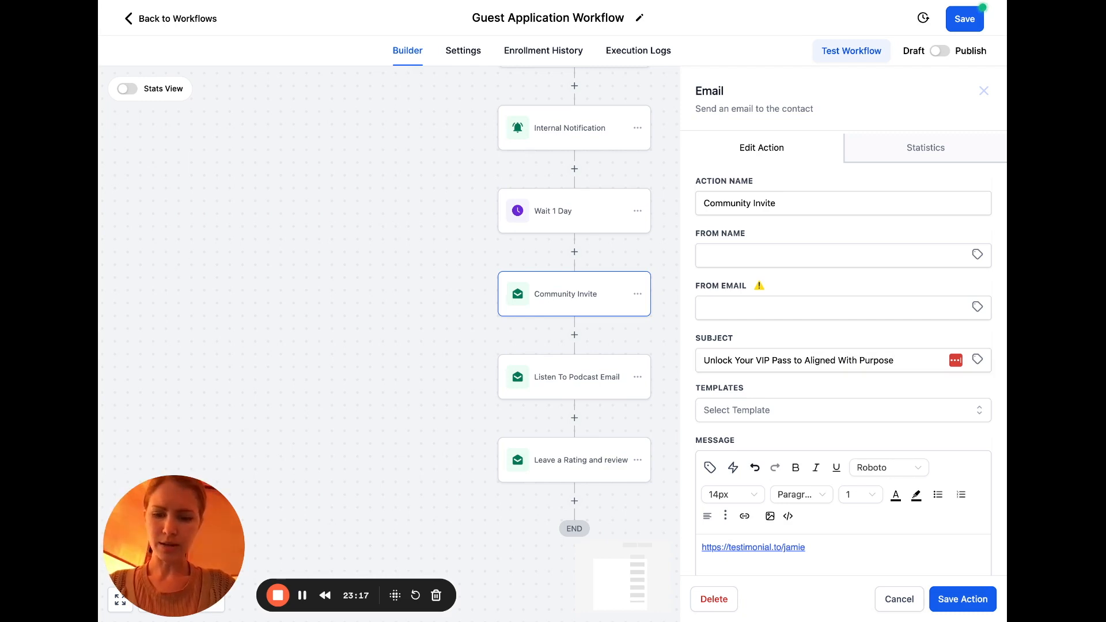
Paste the full invite email text, then drop the name placeholder so the greeting ends with a comma on its own line
scroll(844, 345, "down", 1)
left_click_drag(815, 525, 671, 498)
key("ctrl+v")
scroll(829, 460, "down", 1)
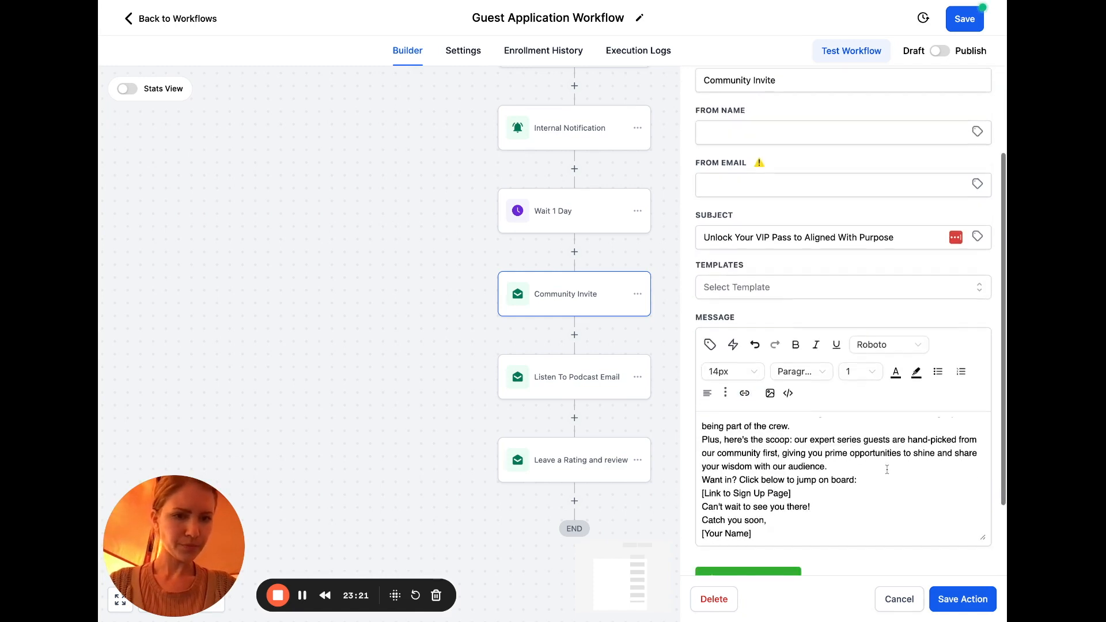
scroll(829, 431, "up", 5)
left_click(795, 422)
left_click_drag(796, 422, 718, 424)
key("BackSpace")
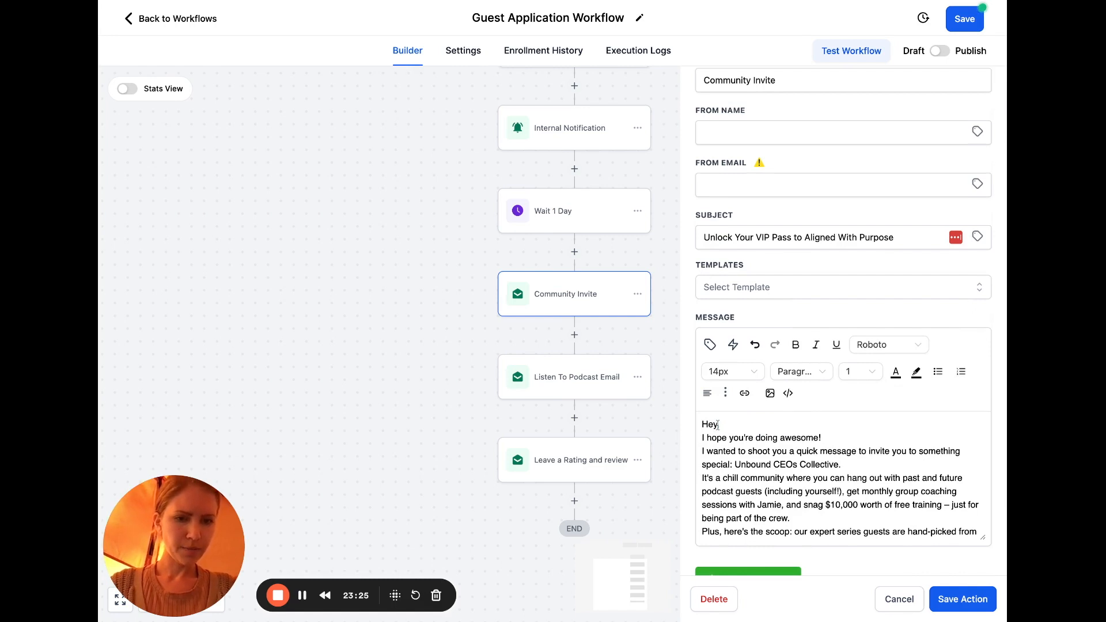
type(",")
key("Return")
Reword the opening to 'Hope you're doing great.', 'My team and I' and 'join', spacing the Collective paragraph
left_click_drag(834, 455, 697, 455)
type("Hope you're doing great.")
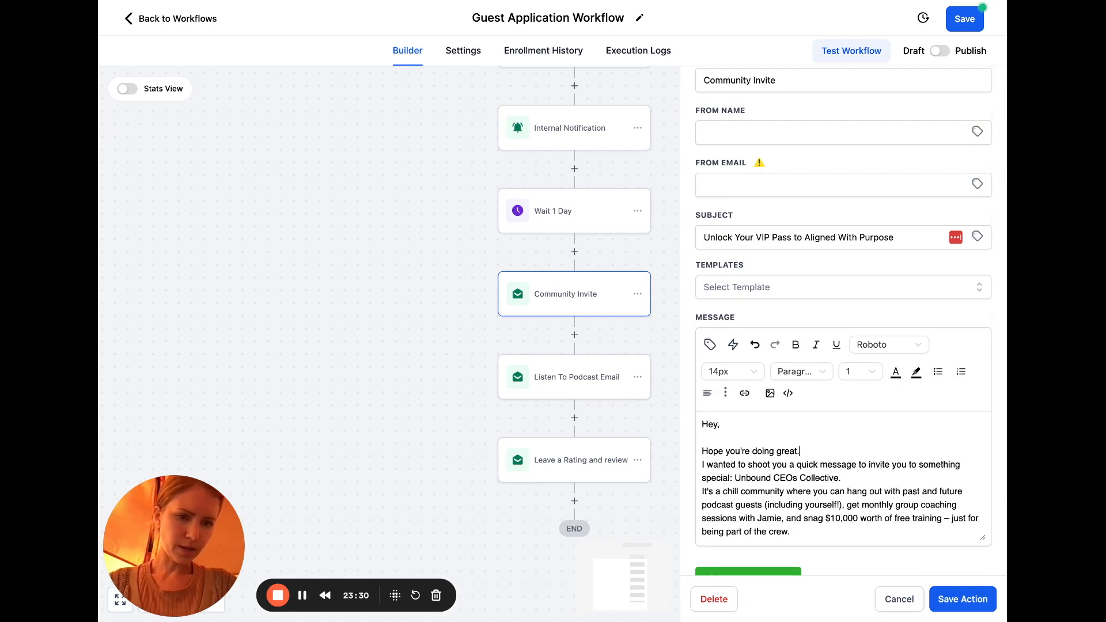
key("Return")
scroll(702, 470, "down", 1)
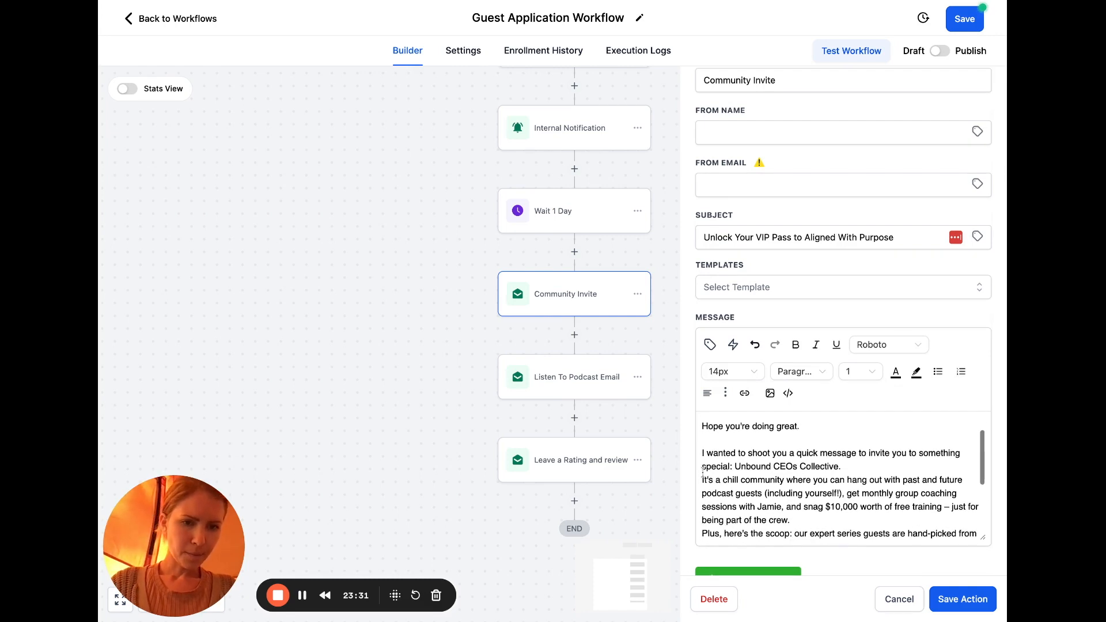
double_click(703, 453)
type("My team and ")
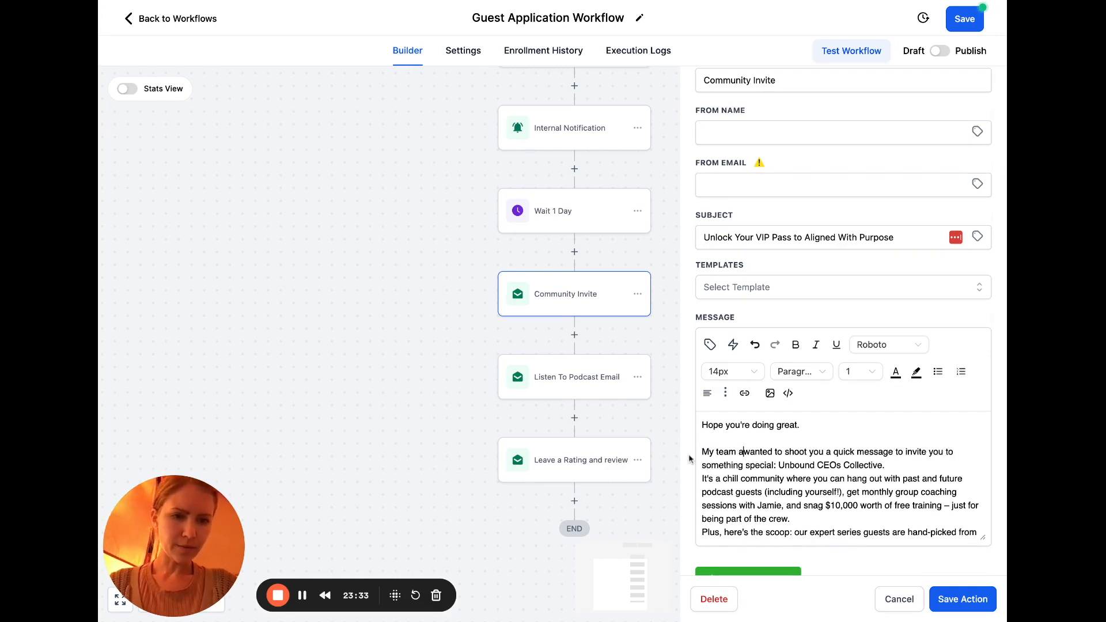
type("I")
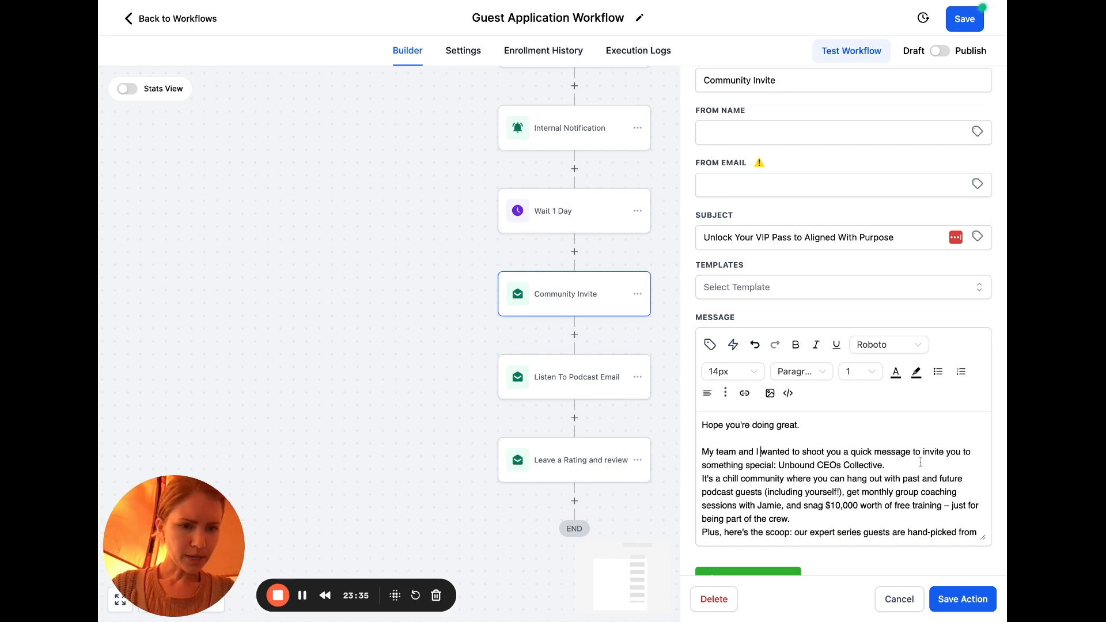
scroll(920, 465, "down", 1)
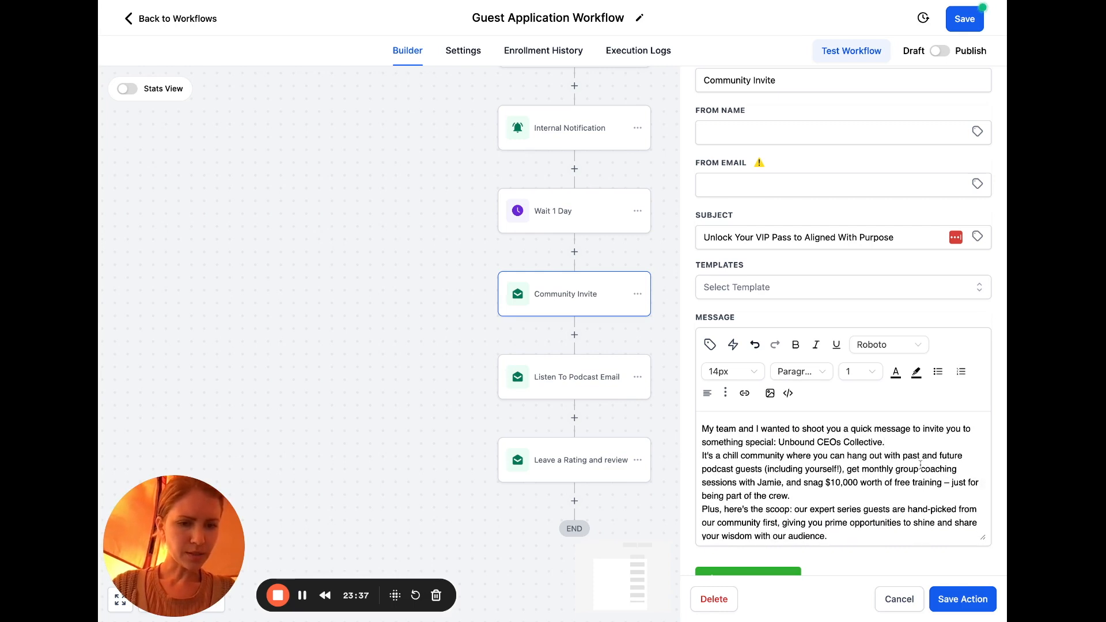
left_click_drag(779, 442, 702, 447)
type("join")
left_click(839, 444)
key("Return")
Space out the crew paragraph and change the coaching sentence to 'myself', '$10,000+' and 'programs and training'
scroll(835, 461, "down", 1)
left_click(826, 492)
key("Return")
scroll(850, 496, "down", 1)
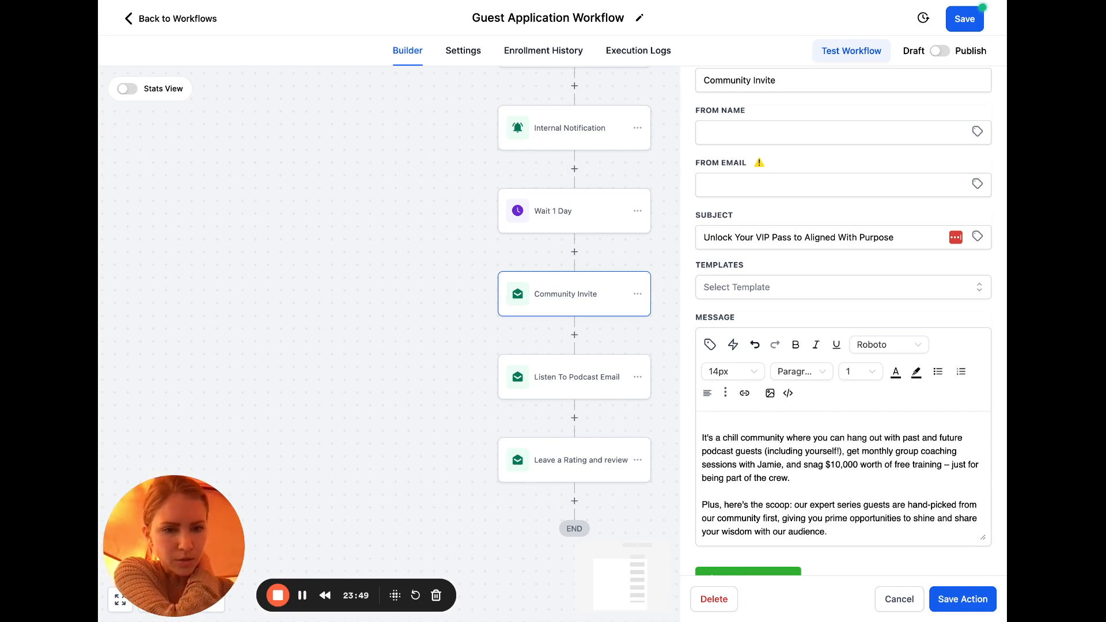
double_click(771, 465)
type("myself")
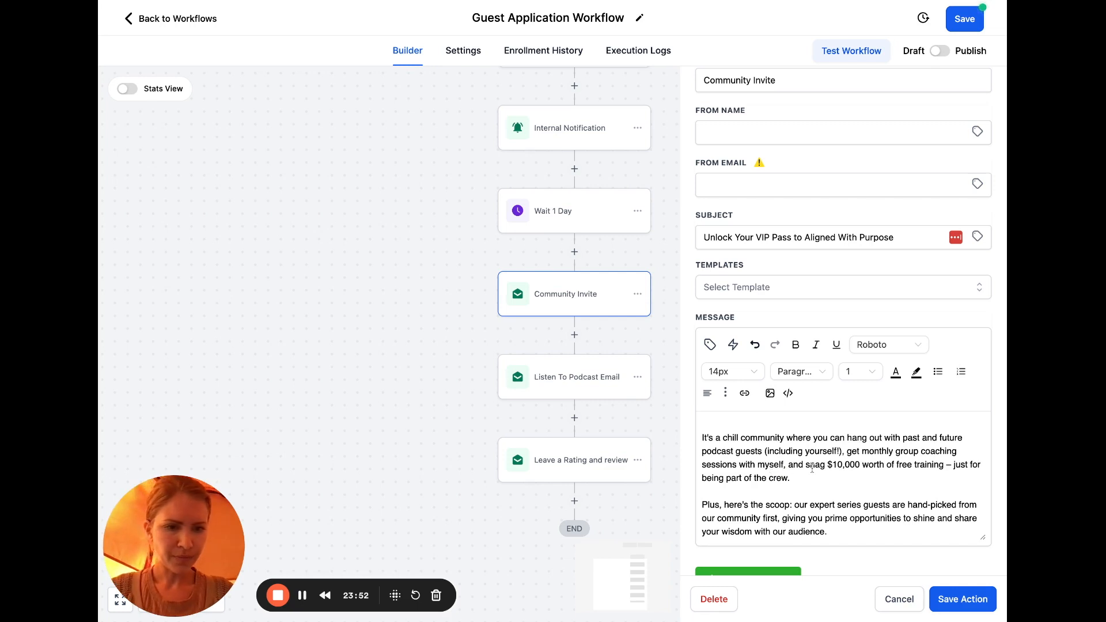
left_click(860, 464)
type("+")
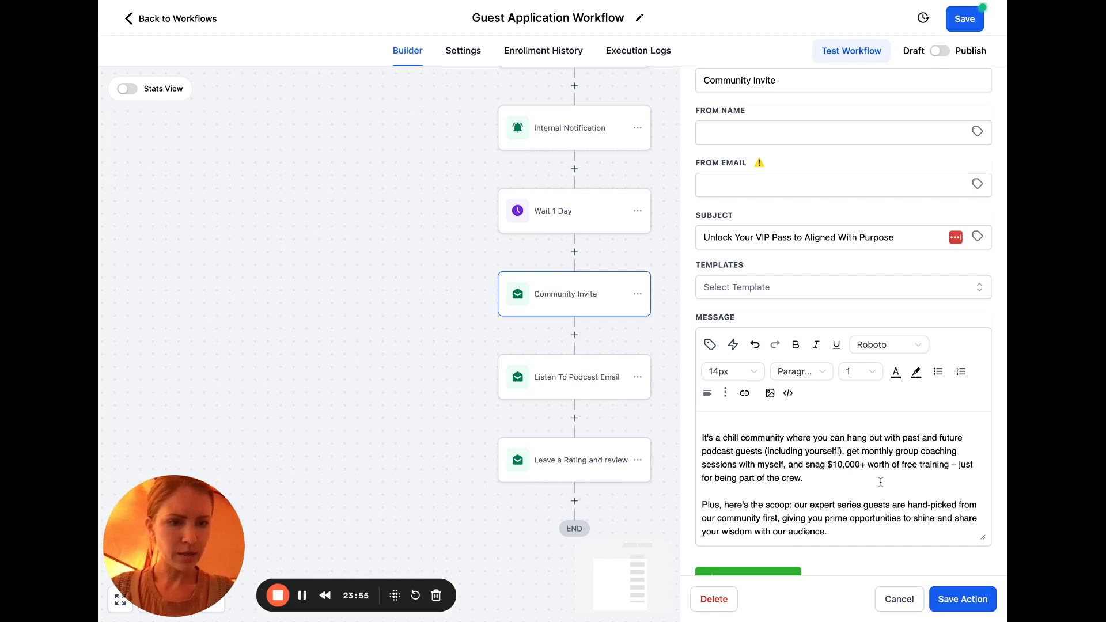
scroll(896, 491, "down", 1)
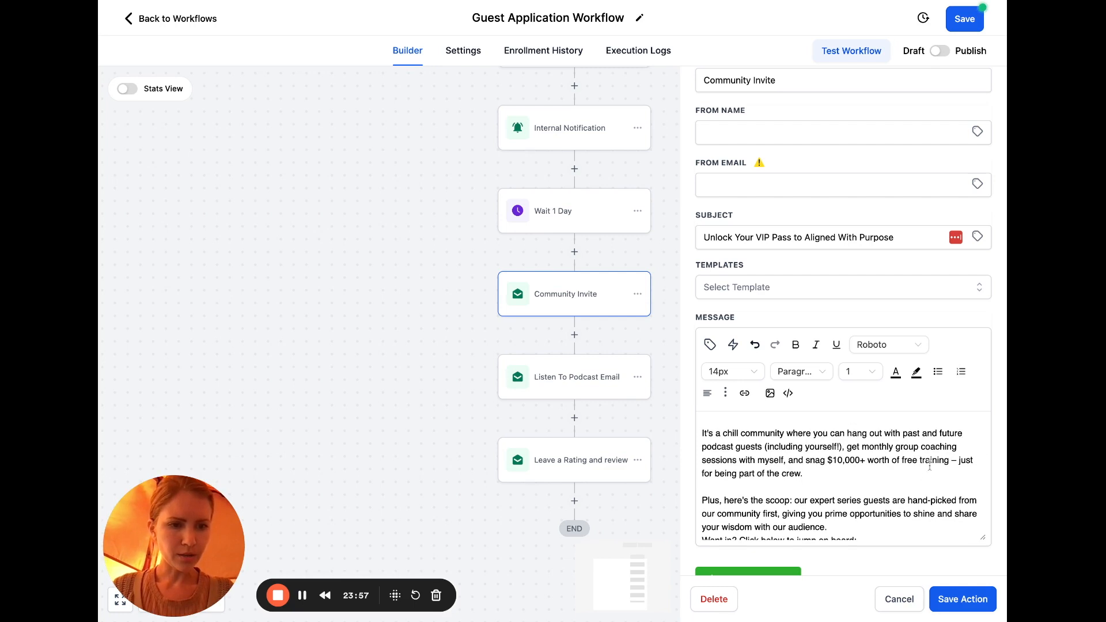
double_click(930, 460)
type("progr")
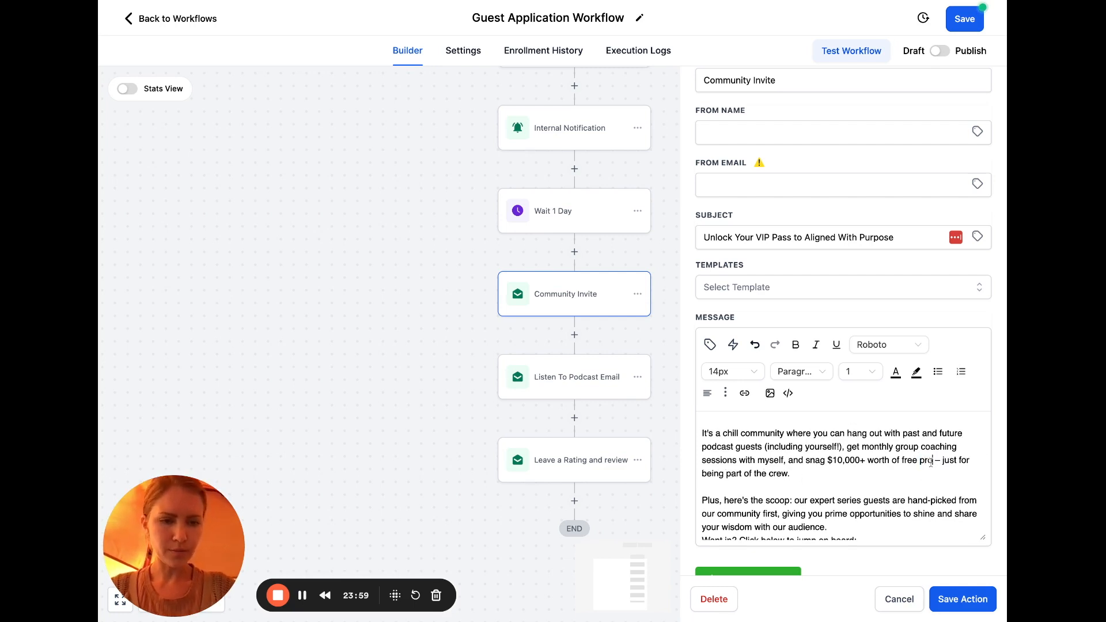
type("ams and training")
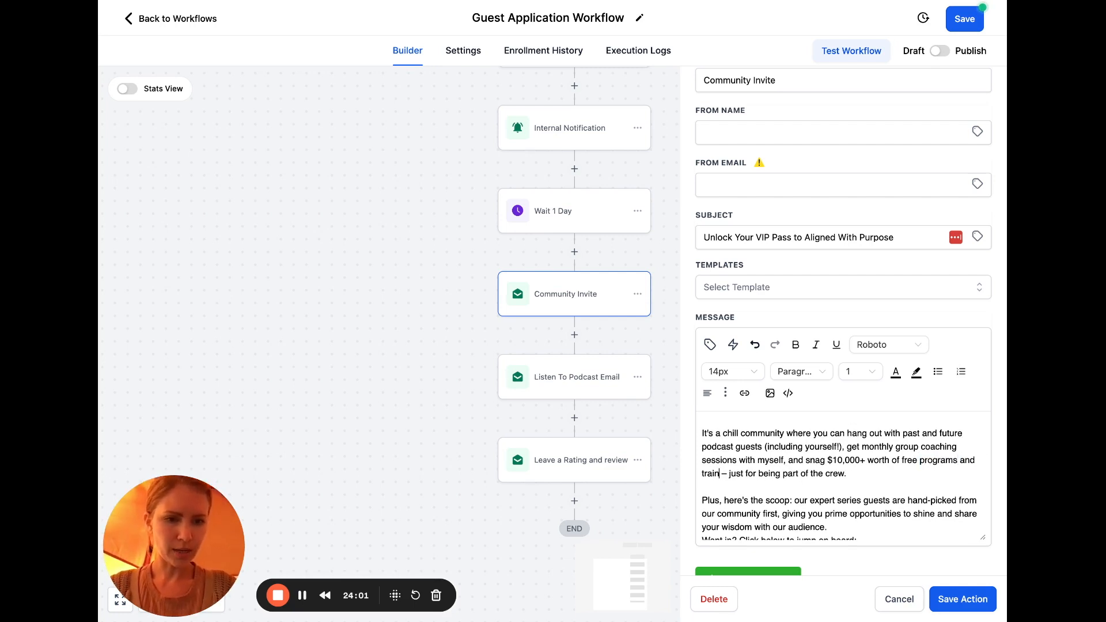
Add blank lines after the audience paragraph, the jump on board line and the sign-up link placeholder
scroll(916, 476, "down", 3)
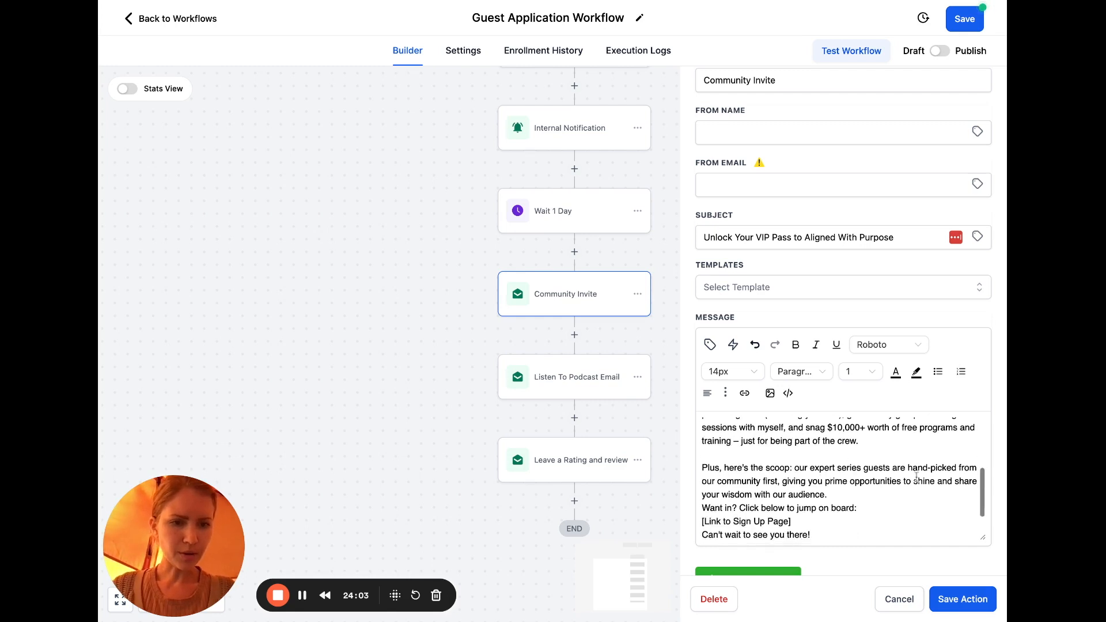
left_click(840, 481)
key("Return")
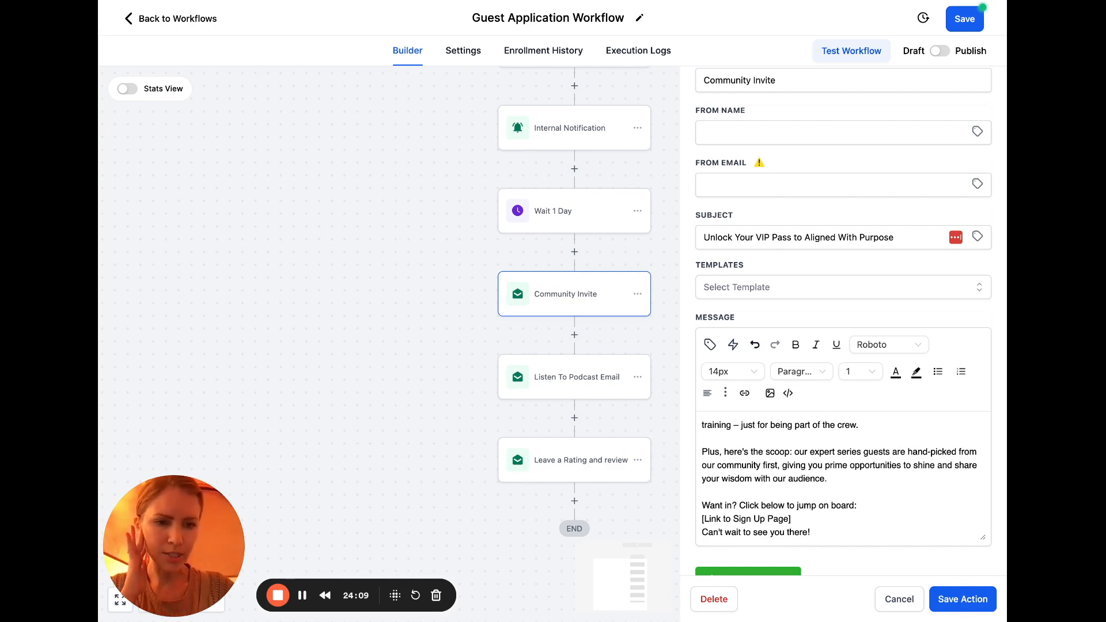
scroll(871, 491, "down", 1)
left_click(871, 490)
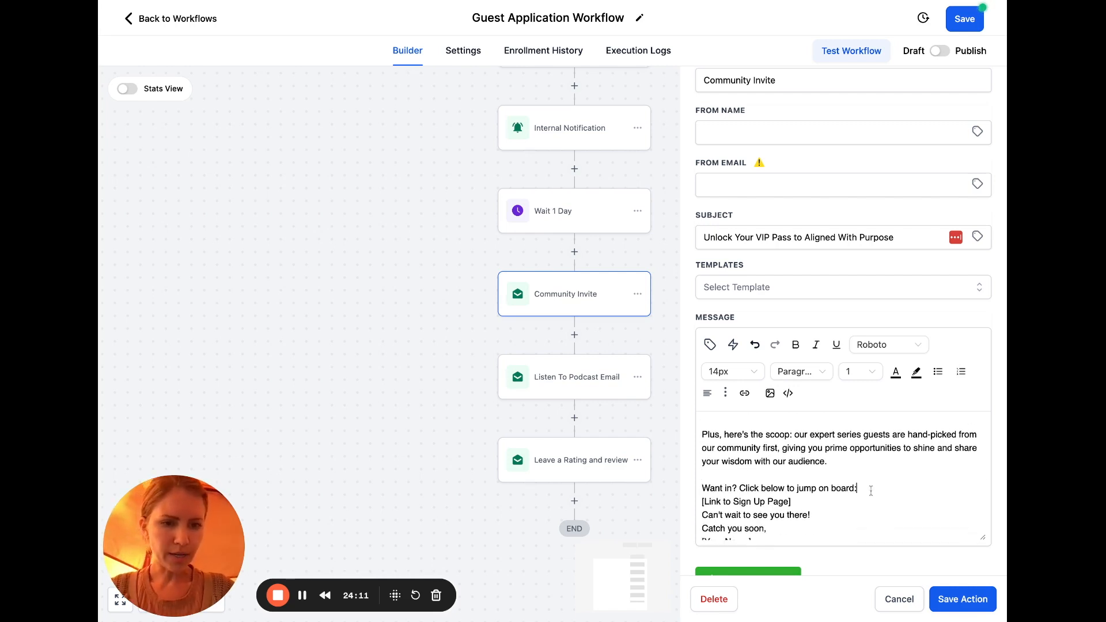
key("Return")
scroll(871, 491, "down", 1)
left_click(808, 497)
key("Return")
scroll(809, 499, "down", 1)
Change the closing line to 'Can't wait to see you inside!' followed by a blank line
double_click(798, 506)
key("BackSpace")
type("inside")
left_click(830, 508)
scroll(831, 508, "down", 1)
key("Return")
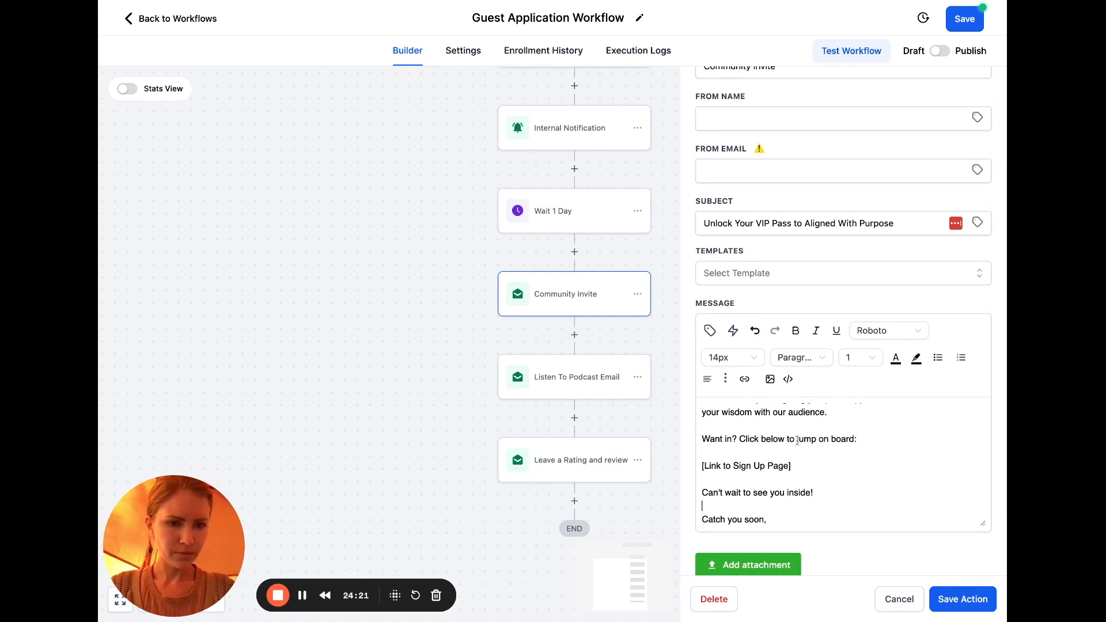
Replace 'jump on board' with 'for your exclusive invite' and put the sender's first name in the sign-off
left_click_drag(797, 439, 854, 440)
type("for your ex")
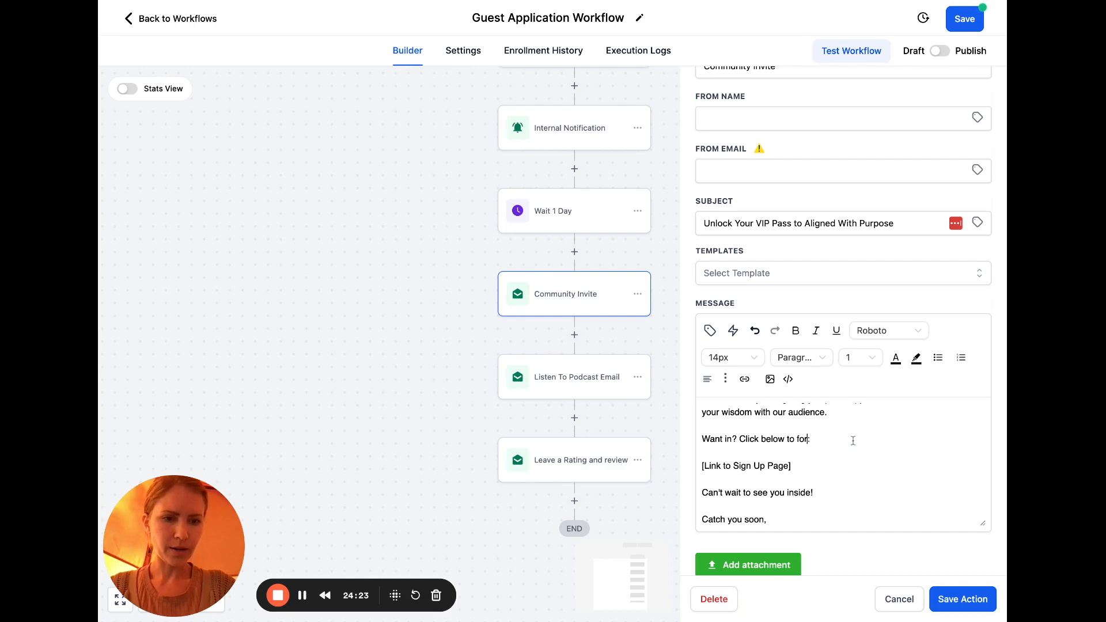
type("clusive invite")
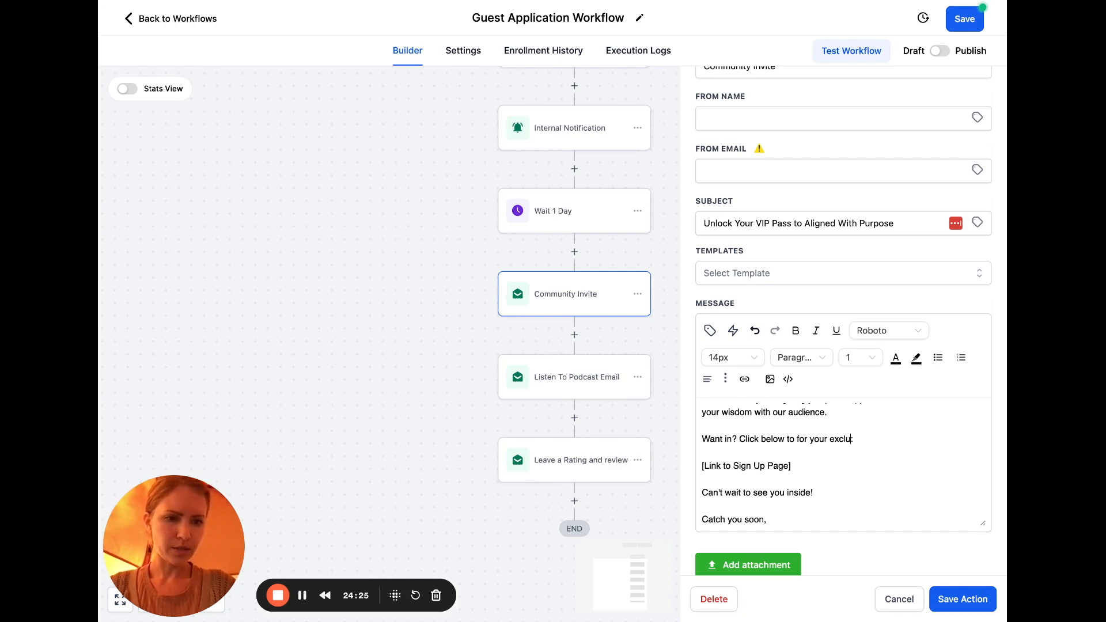
left_click(852, 461)
scroll(852, 460, "down", 1)
left_click_drag(779, 519, 686, 520)
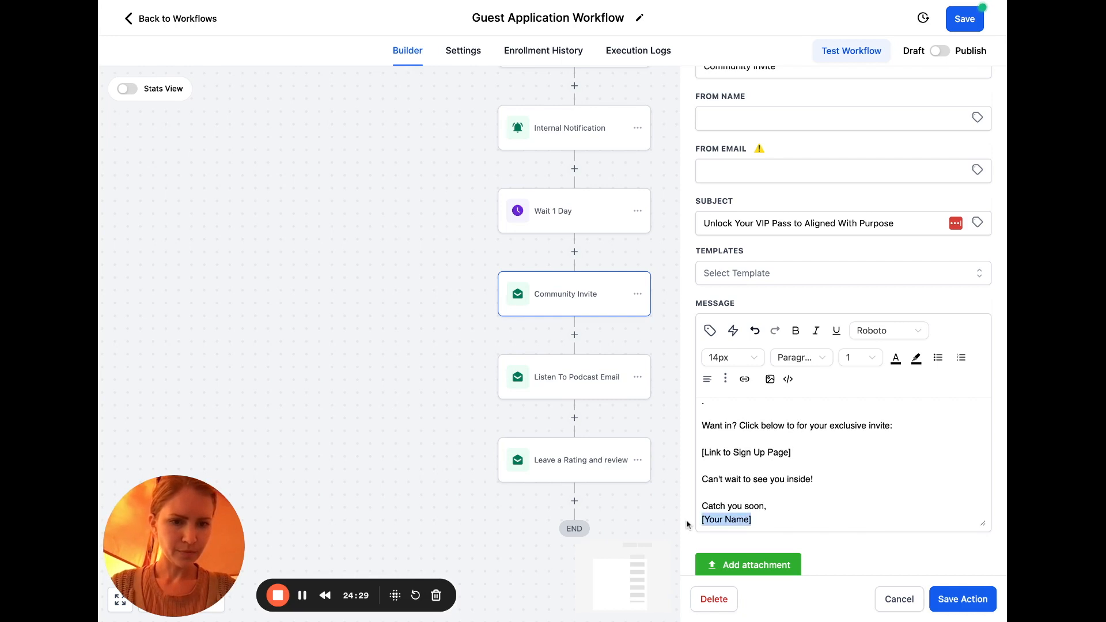
type("Jamie")
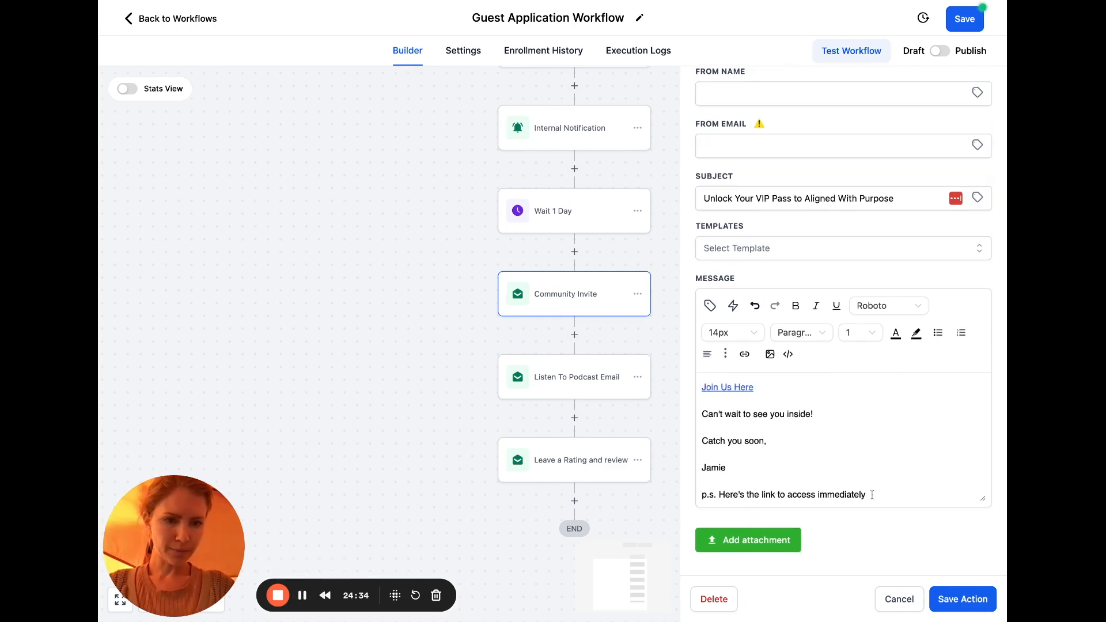
Add 'CLICK HERE' after the p.s. and link it to the pasted community URL
type("CLICKHERE")
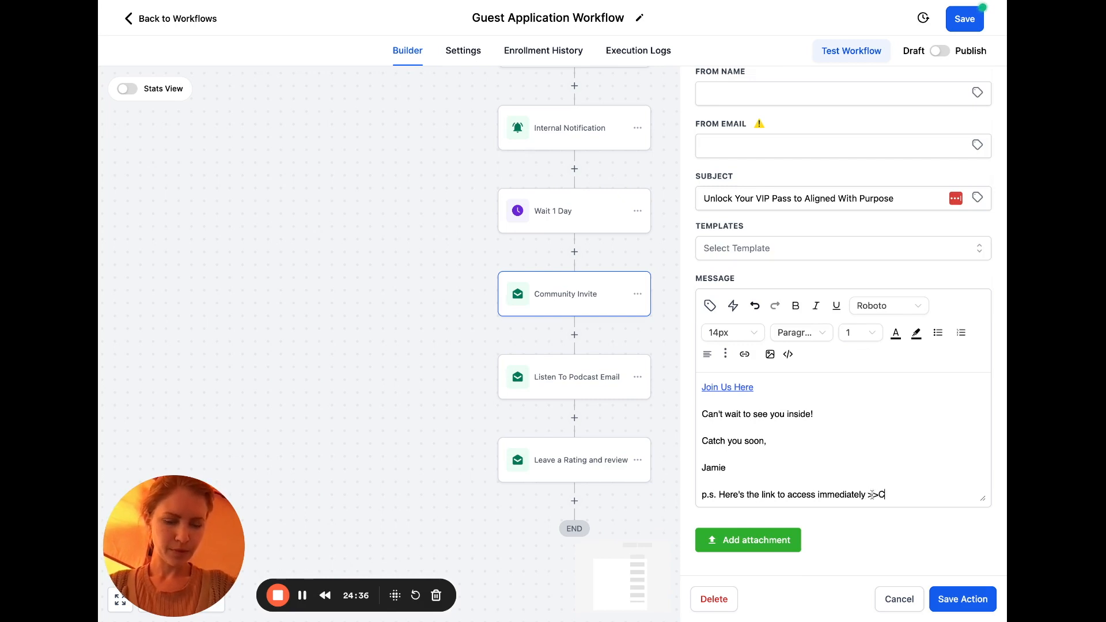
left_click(906, 494)
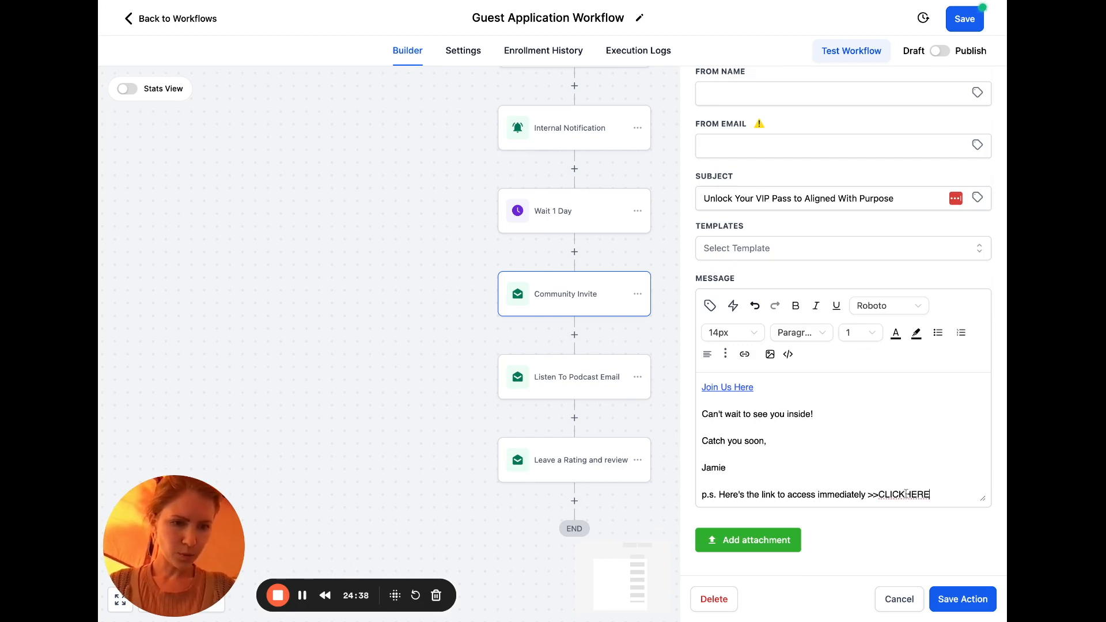
key("Left")
key("Left")
key("Left")
key("Left")
key("Left")
key("Left")
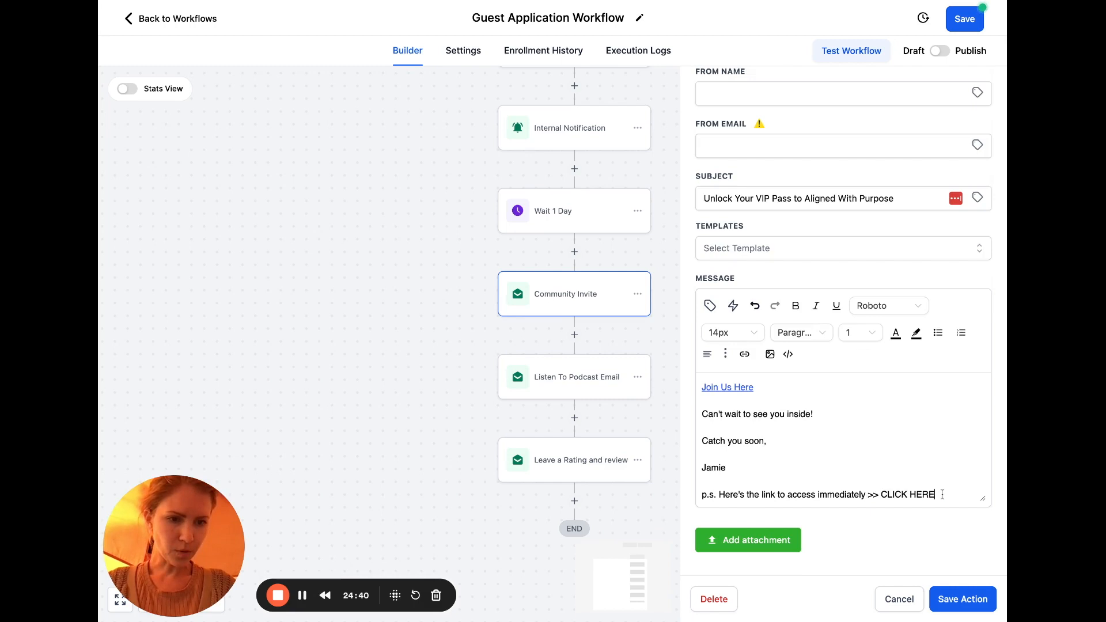
key("shift+End")
left_click(746, 354)
left_click(630, 289)
type("https://www.skool.com/unboundceos/about")
left_click(698, 397)
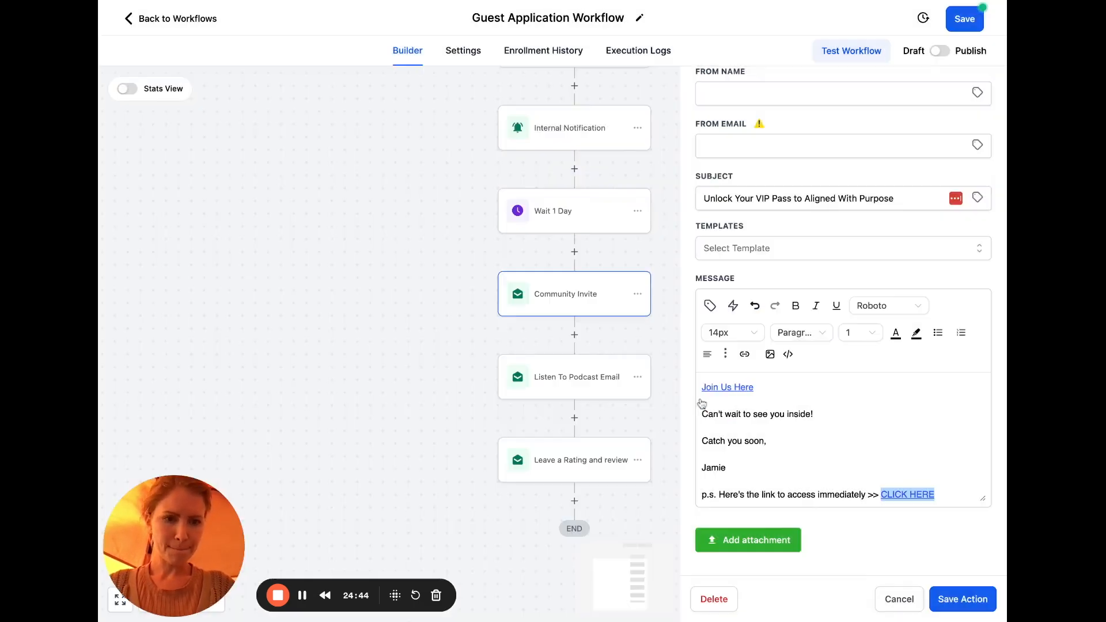
scroll(906, 412, "up", 5)
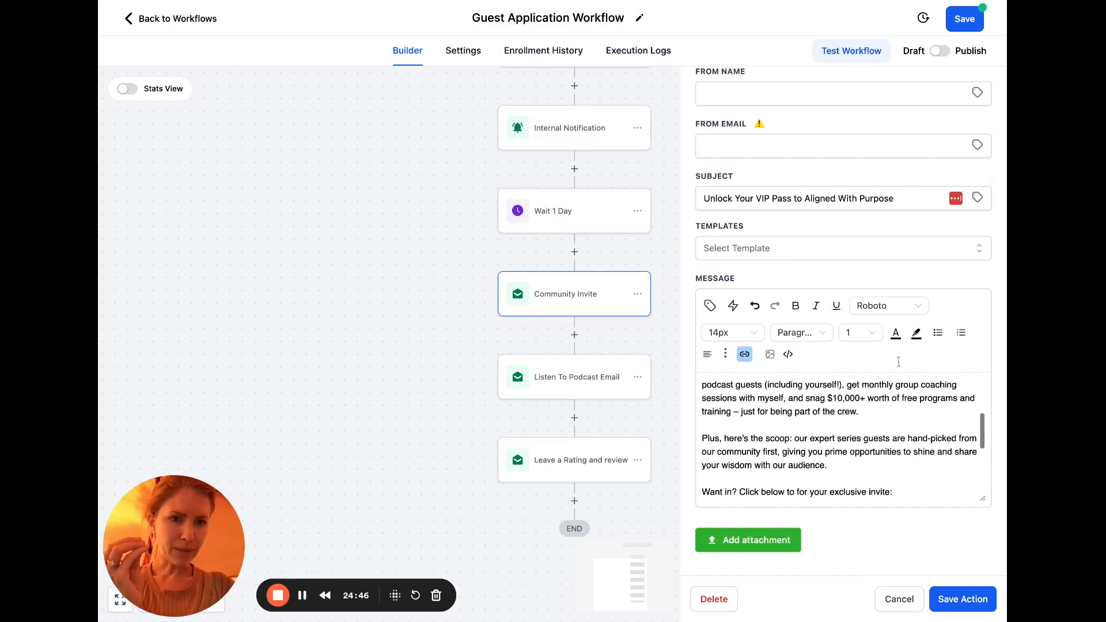
scroll(904, 238, "up", 3)
Set From Name to User > Full Name and From Email to User > Email, then save the action
left_click(978, 231)
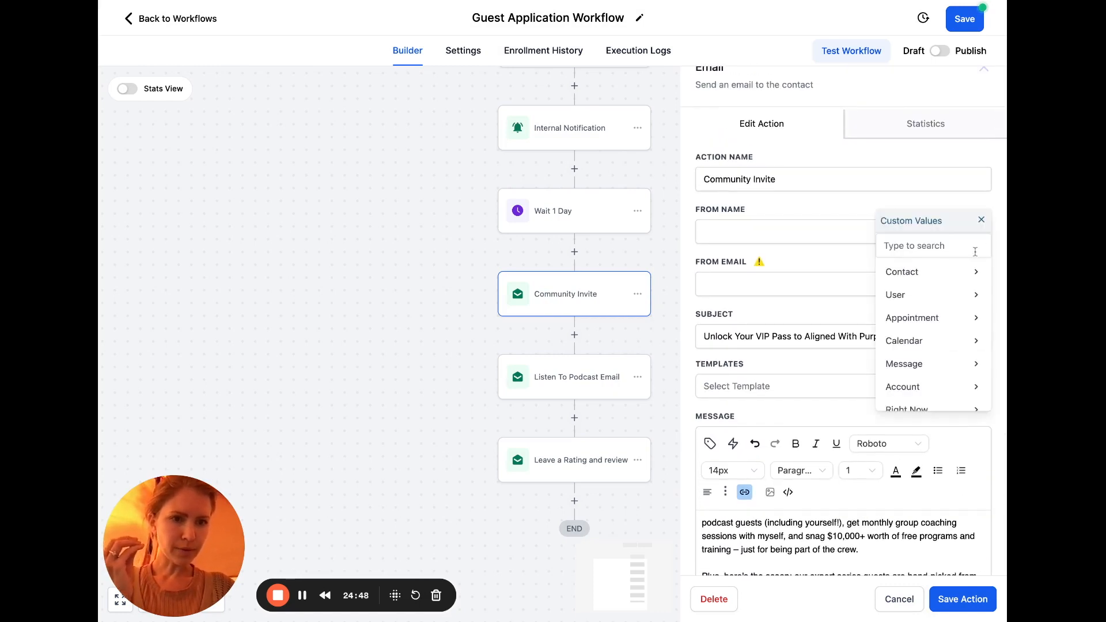
left_click(978, 297)
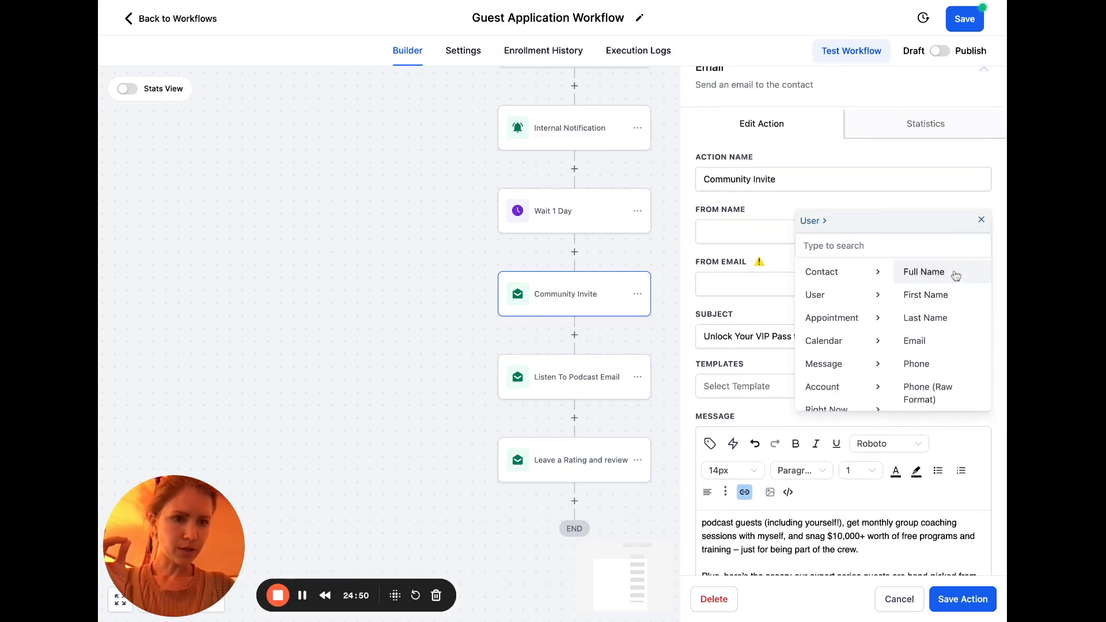
left_click(953, 271)
left_click(979, 285)
left_click(982, 348)
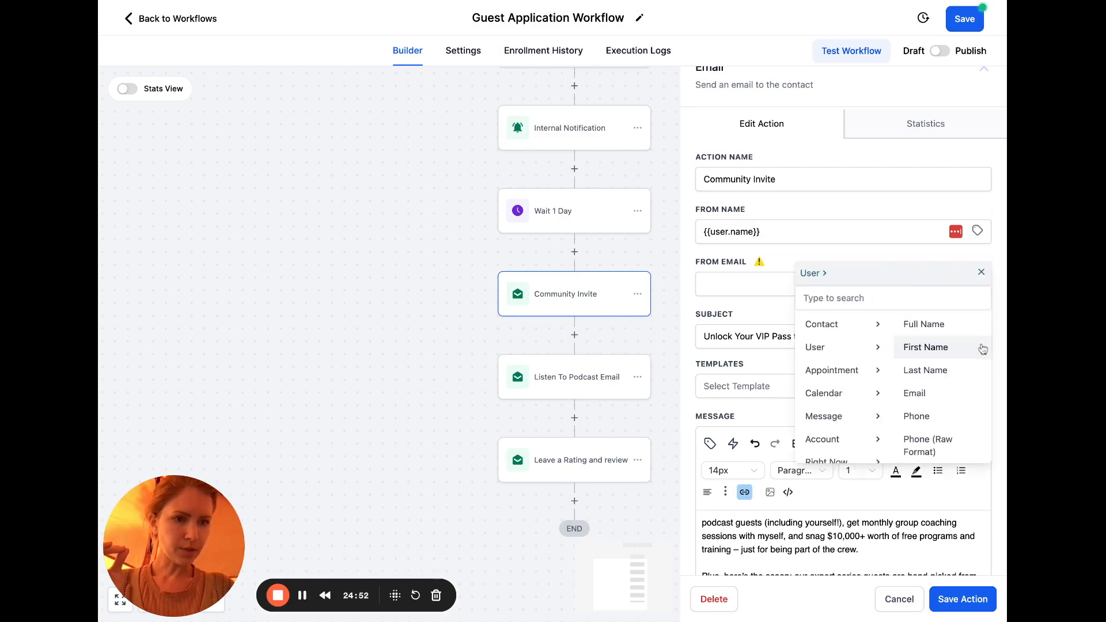
left_click(944, 392)
scroll(913, 526, "down", 3)
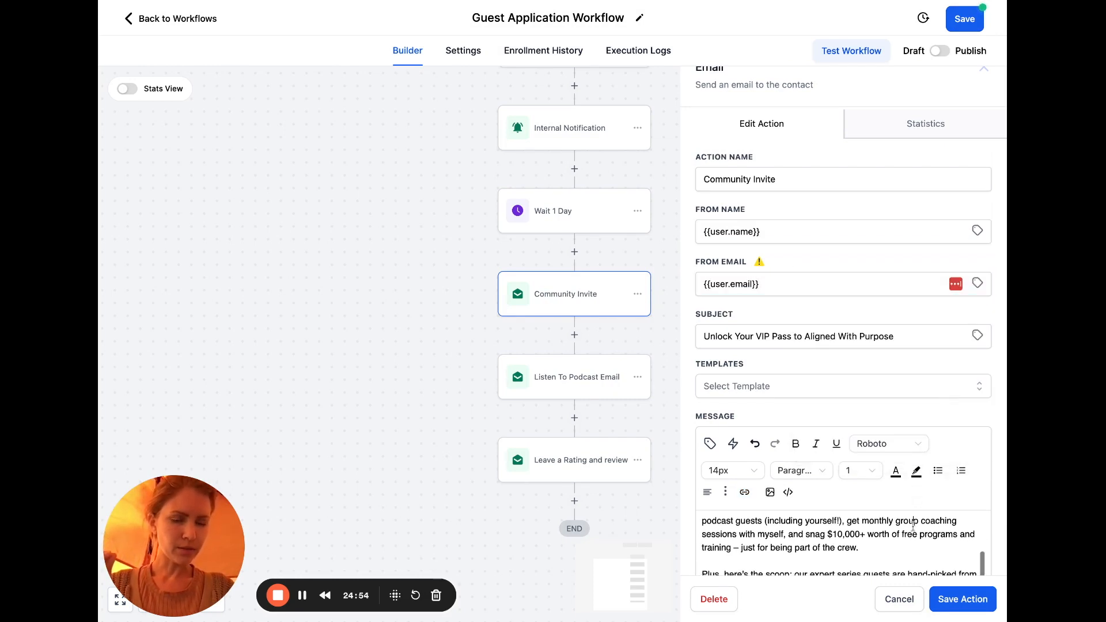
left_click(973, 599)
Save the workflow and open the Internal Notification action's settings
left_click(966, 20)
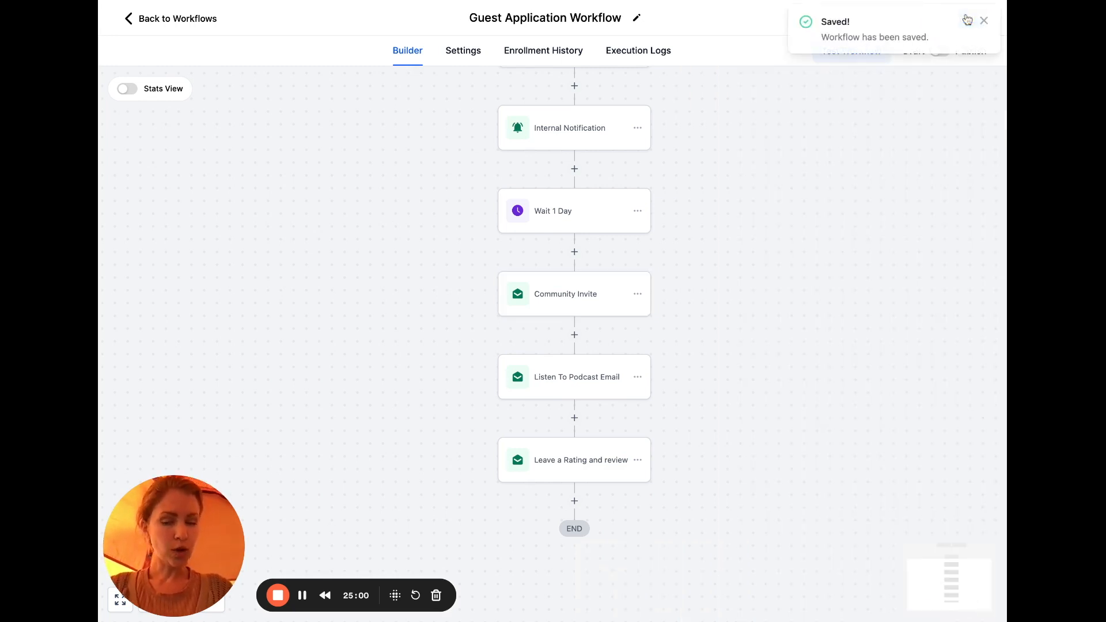
left_click(983, 20)
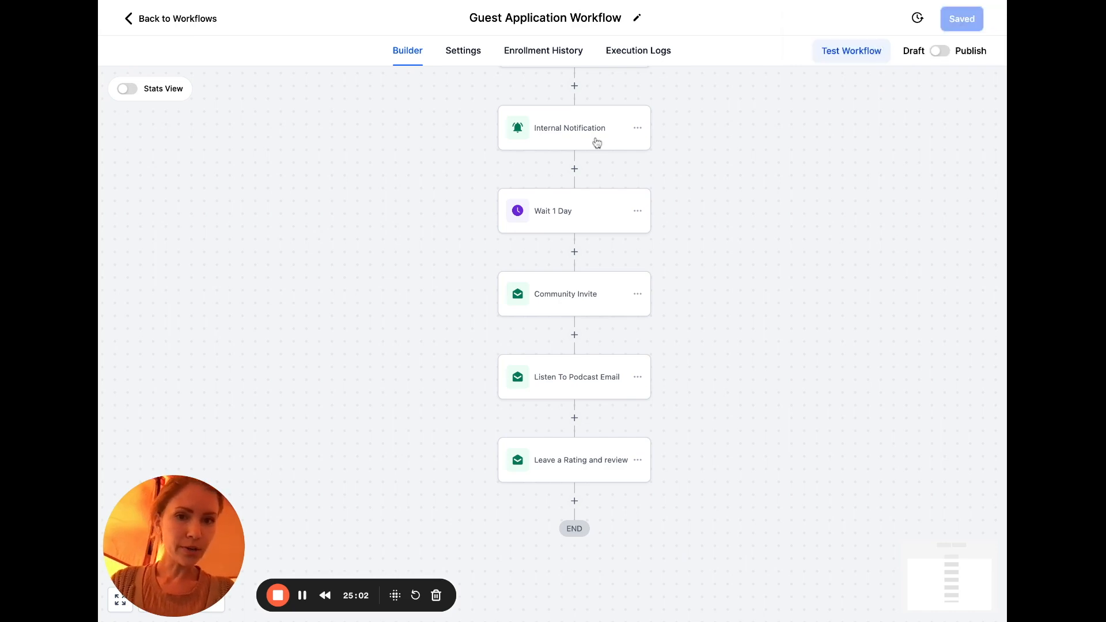
left_click(596, 141)
scroll(593, 141, "up", 3)
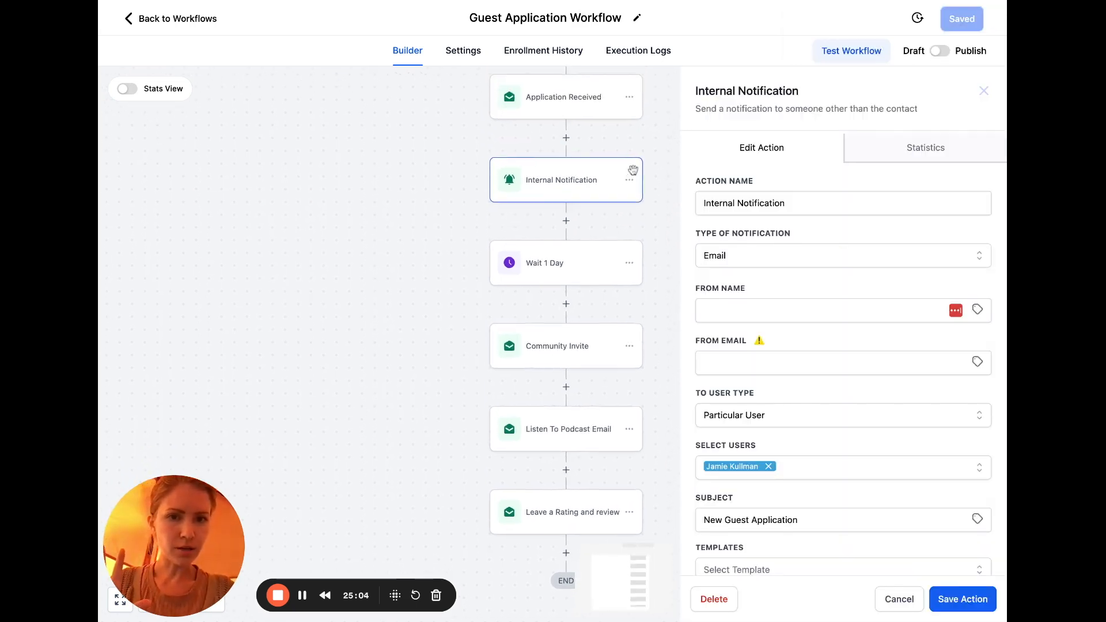
Replace the Application Received placeholder with the pasted email text, spacing after the greeting and well-wishing lines
left_click(589, 140)
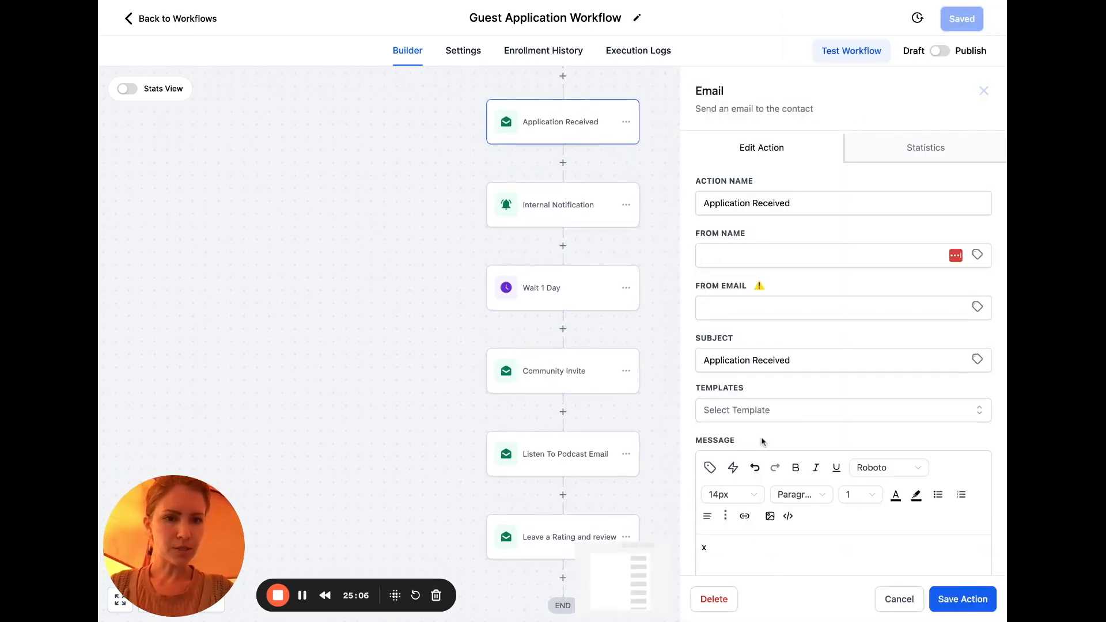
scroll(733, 519, "down", 2)
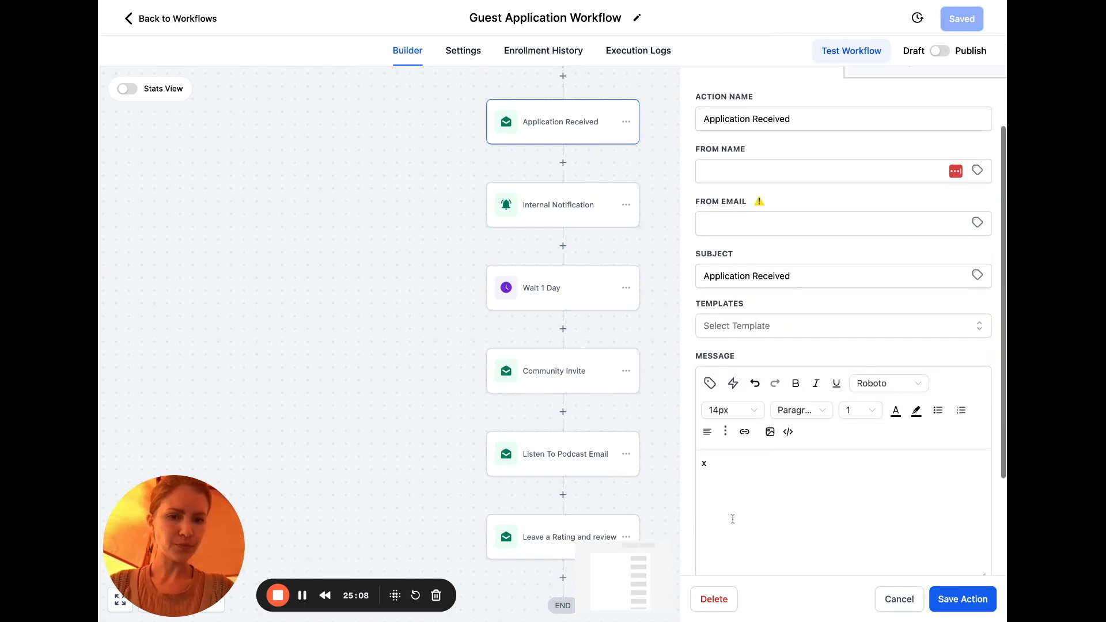
key("BackSpace")
key("ctrl+v")
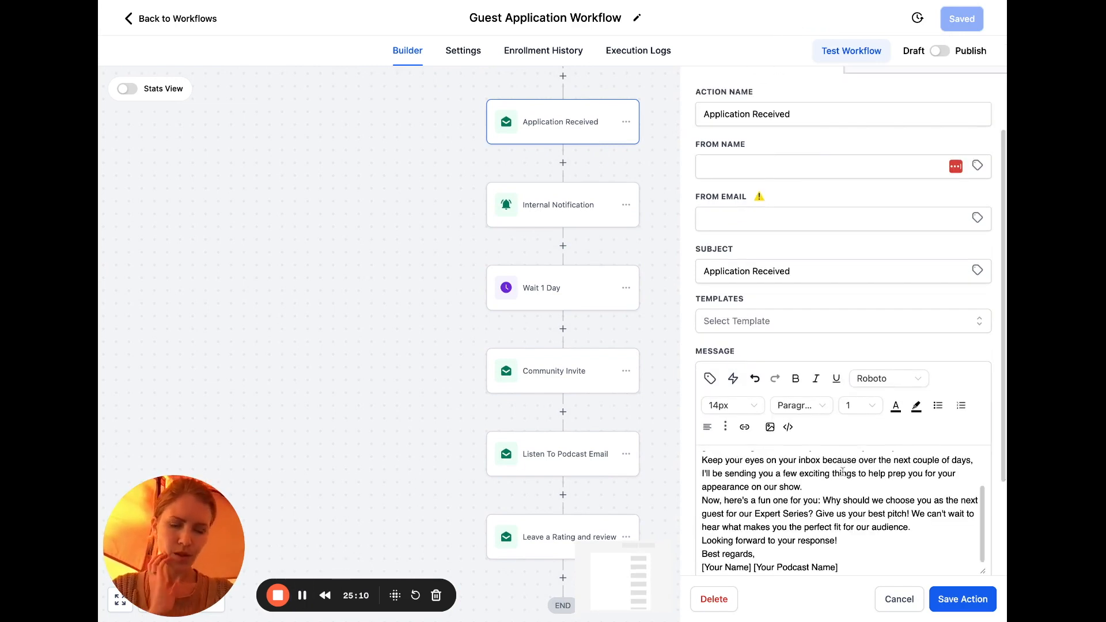
left_click(822, 458)
key("Return")
left_click(861, 485)
key("Return")
Add blank lines after 'Thank you for your interest!' and 'appearance on our show.'
scroll(862, 485, "down", 2)
left_click(950, 464)
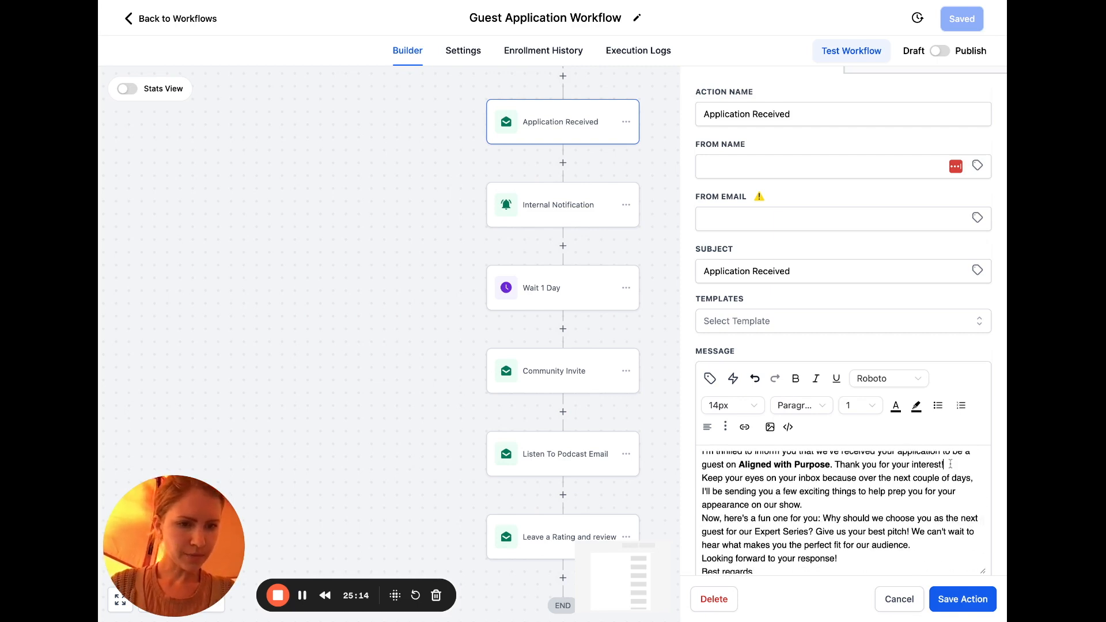
key("Return")
left_click(830, 521)
key("Return")
scroll(830, 521, "down", 2)
scroll(830, 519, "up", 4)
Delete the guest name placeholder and the 'I hope this message finds you well!' line
left_click_drag(778, 460, 713, 459)
key("BackSpace")
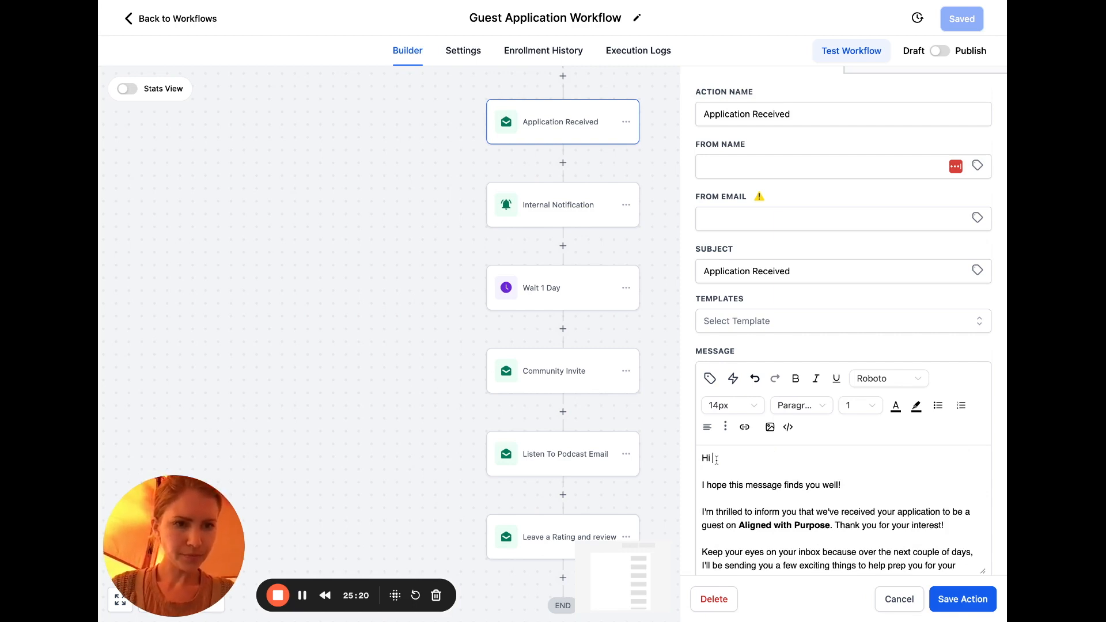
left_click_drag(863, 491, 678, 493)
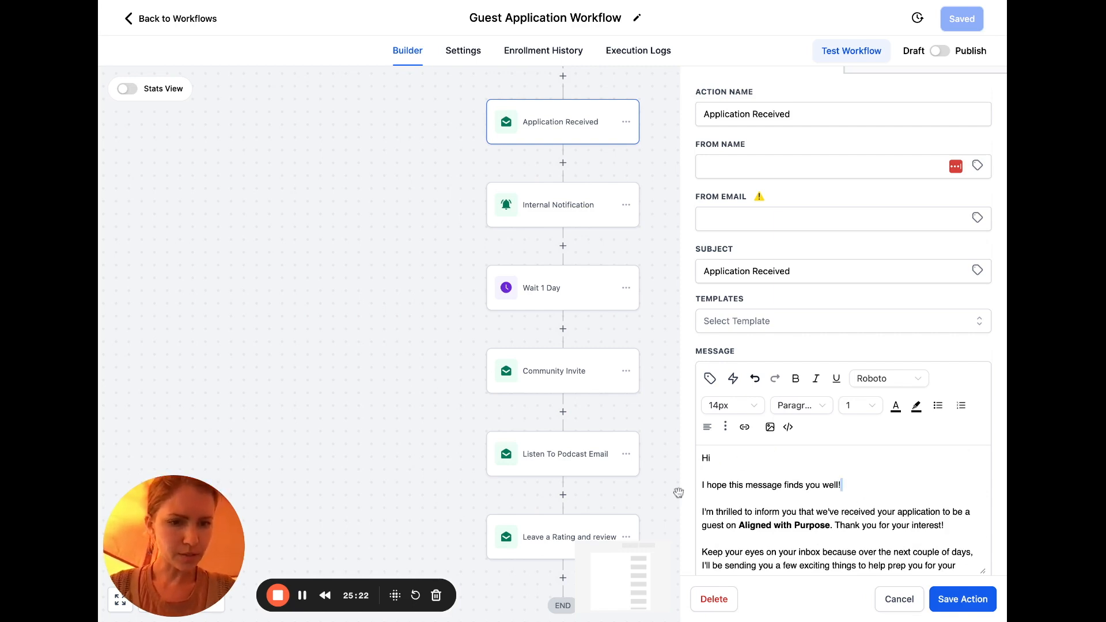
triple_click(729, 485)
key("BackSpace")
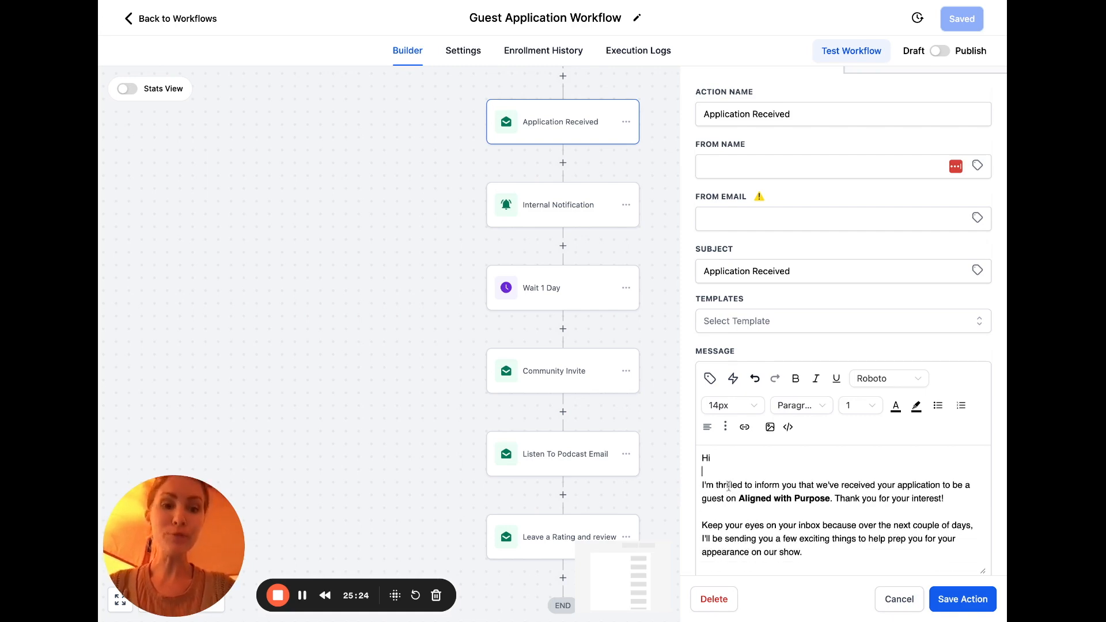
Insert the Contact > First Name custom value after 'Hi' in the greeting
left_click(744, 427)
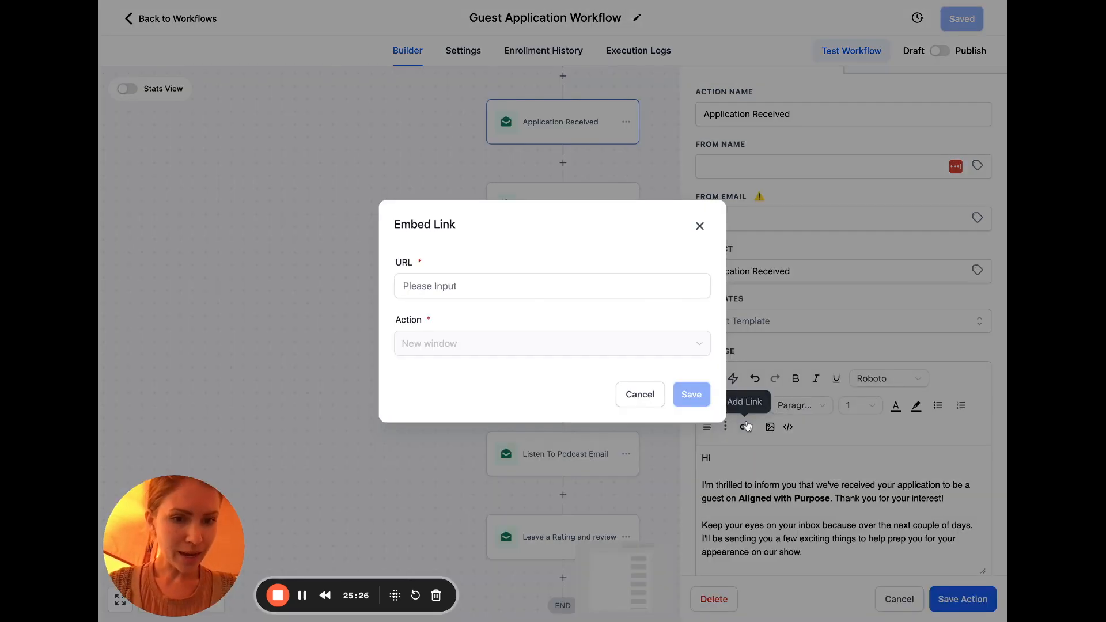
left_click(699, 227)
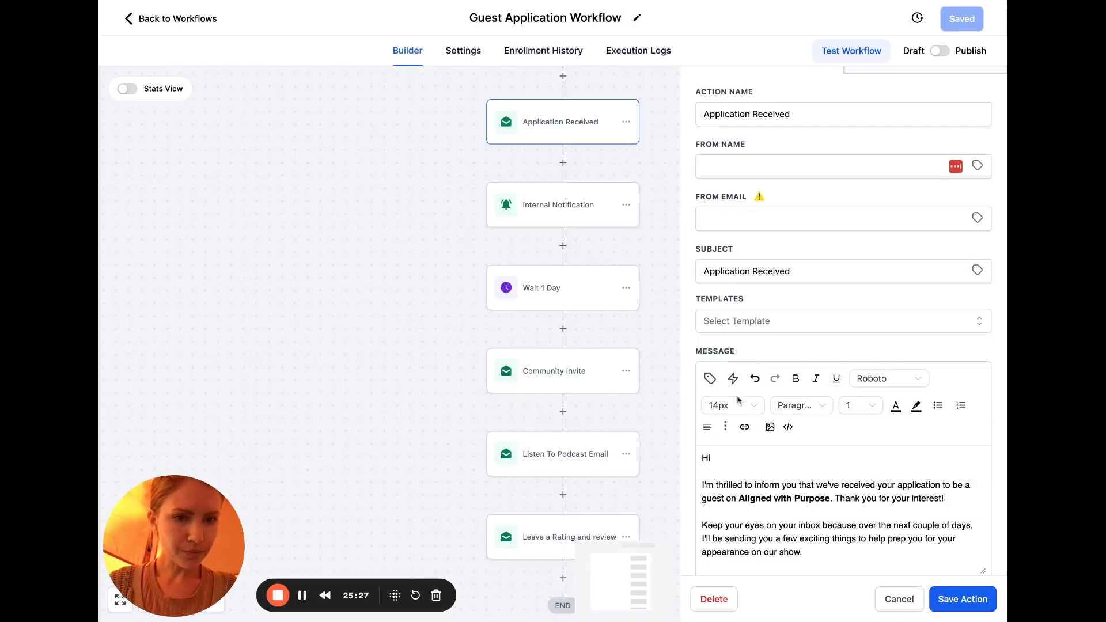
left_click(710, 379)
left_click(783, 152)
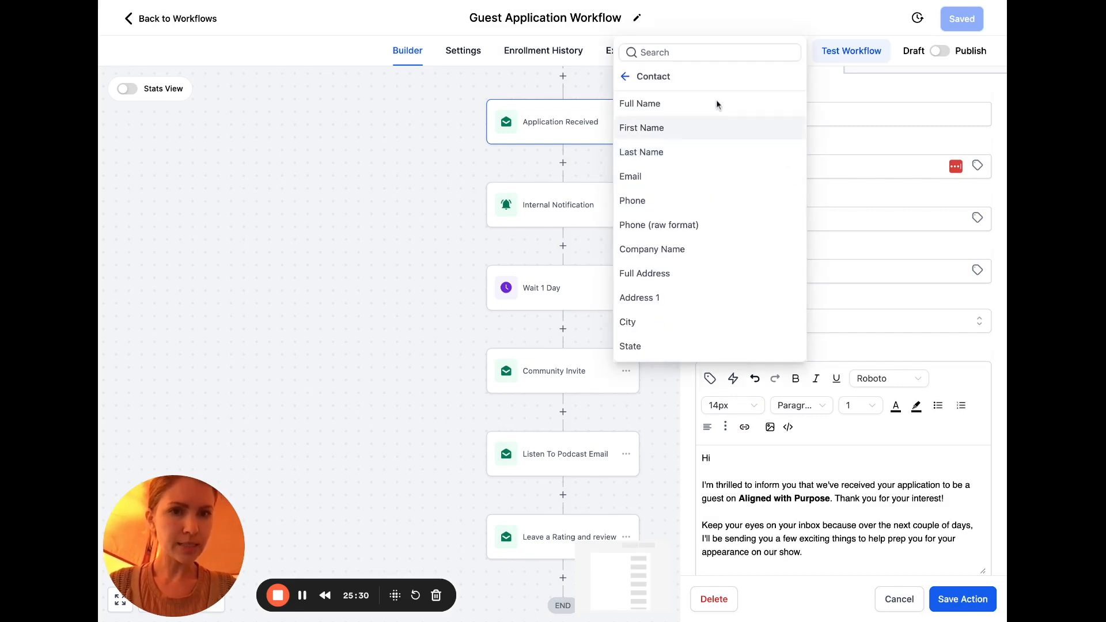
left_click(686, 130)
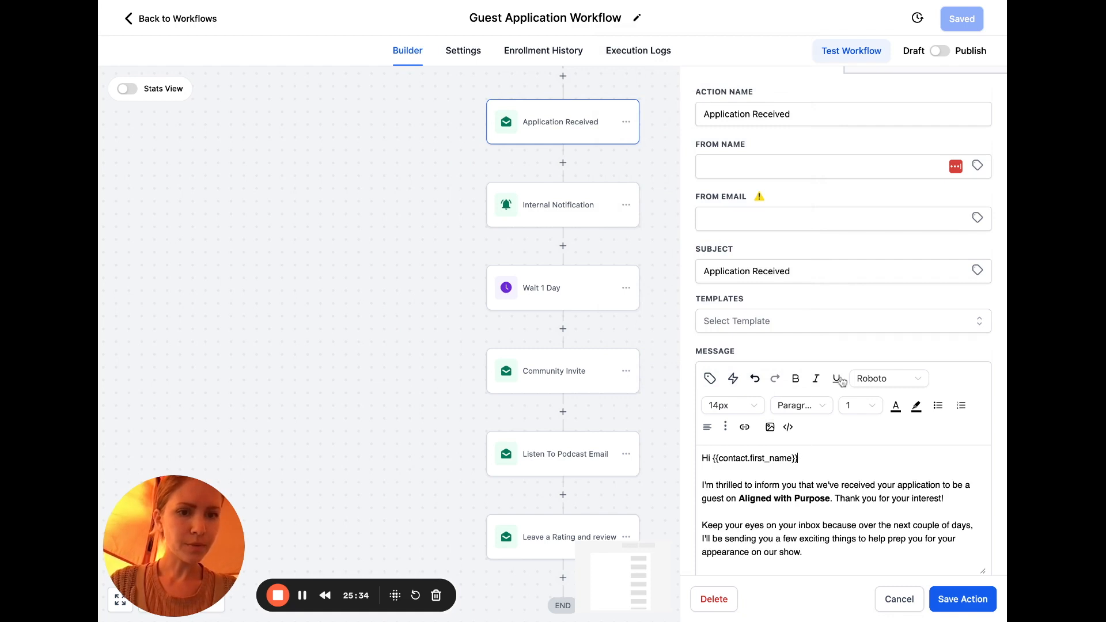
Add a blank line after the audience sentence
scroll(864, 528, "down", 2)
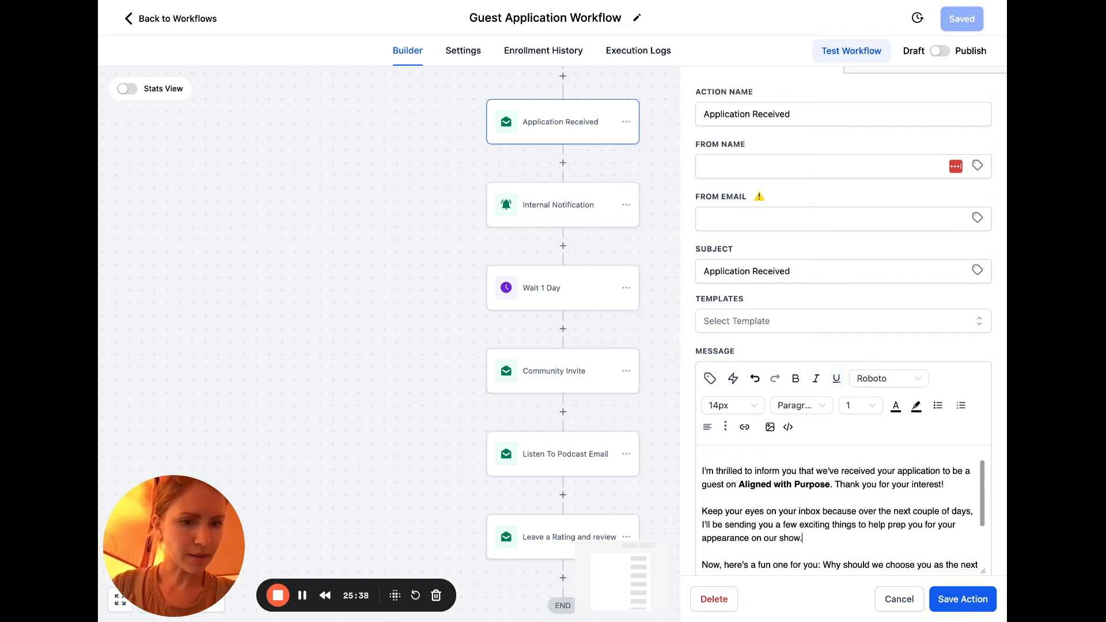
scroll(865, 538, "down", 3)
scroll(840, 512, "down", 1)
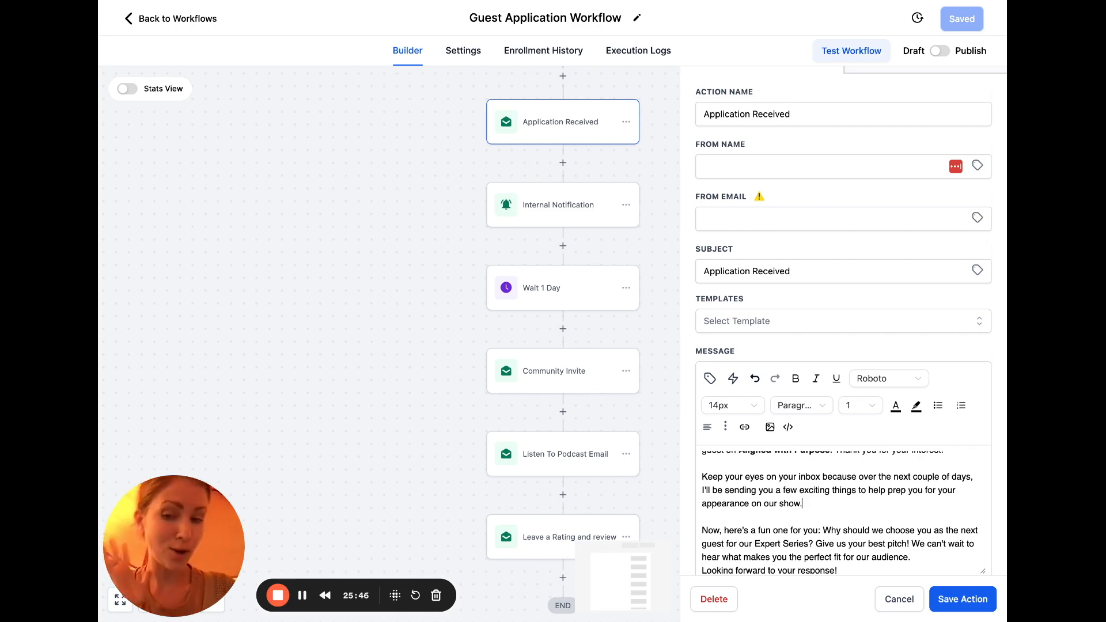
scroll(844, 513, "down", 2)
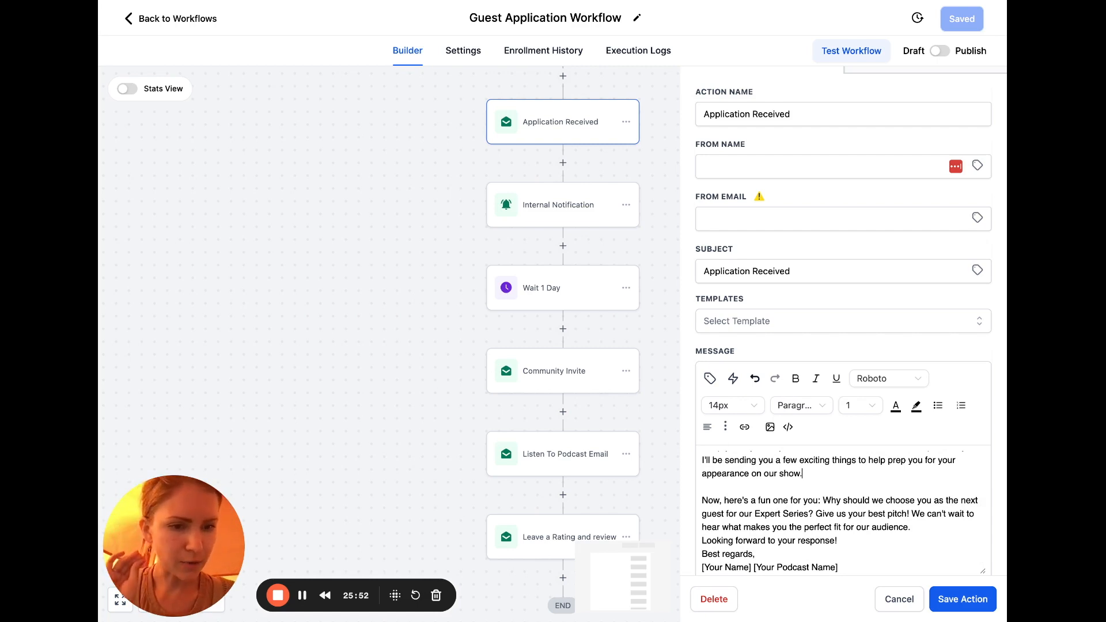
key("Return")
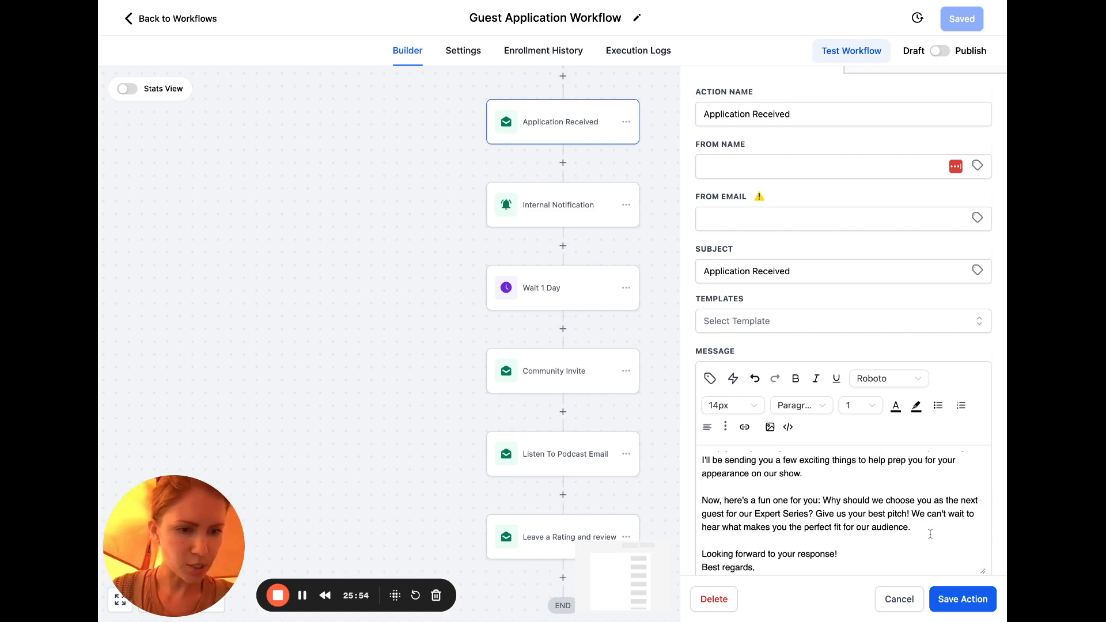
Change 'best pitch!' to 'best pitch in 1 sentence!'
scroll(930, 534, "down", 1)
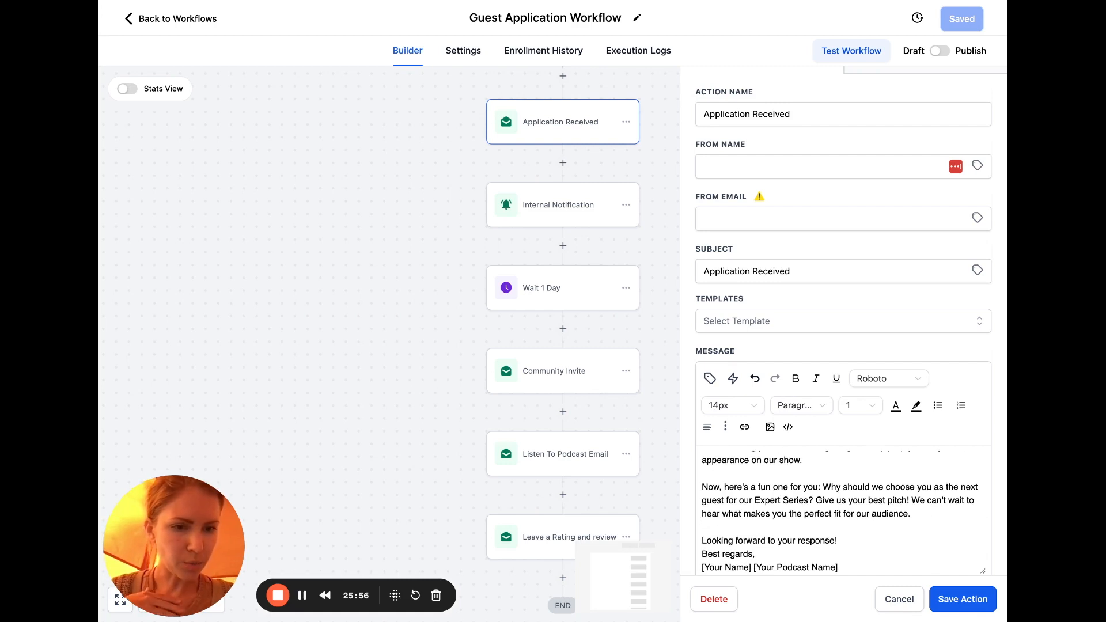
left_click(913, 500)
key("BackSpace")
type("in 1 sent")
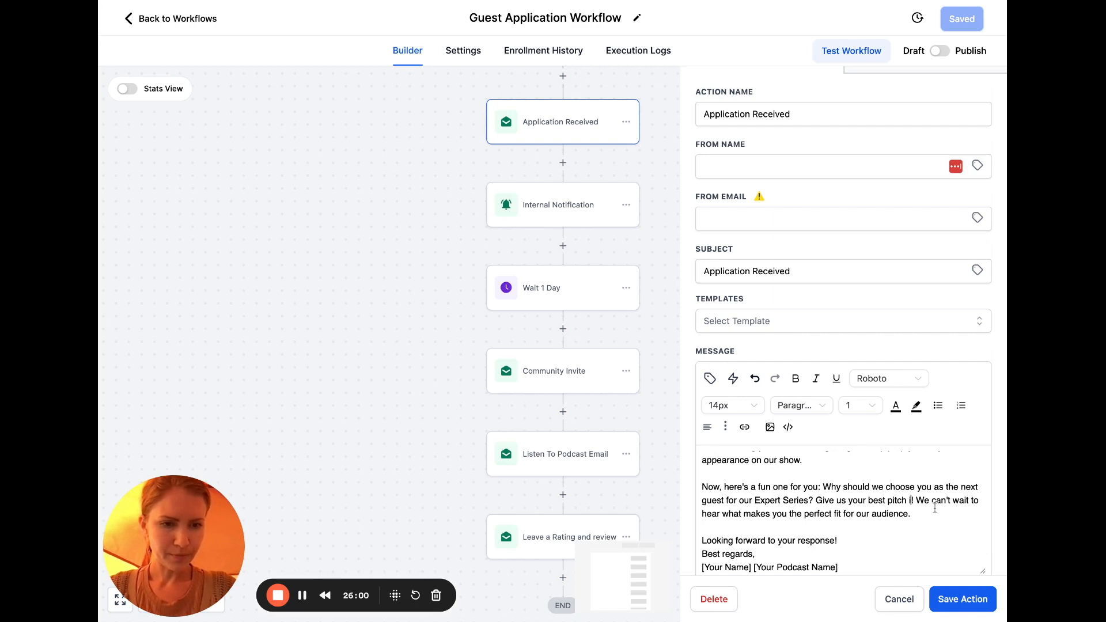
type("ence")
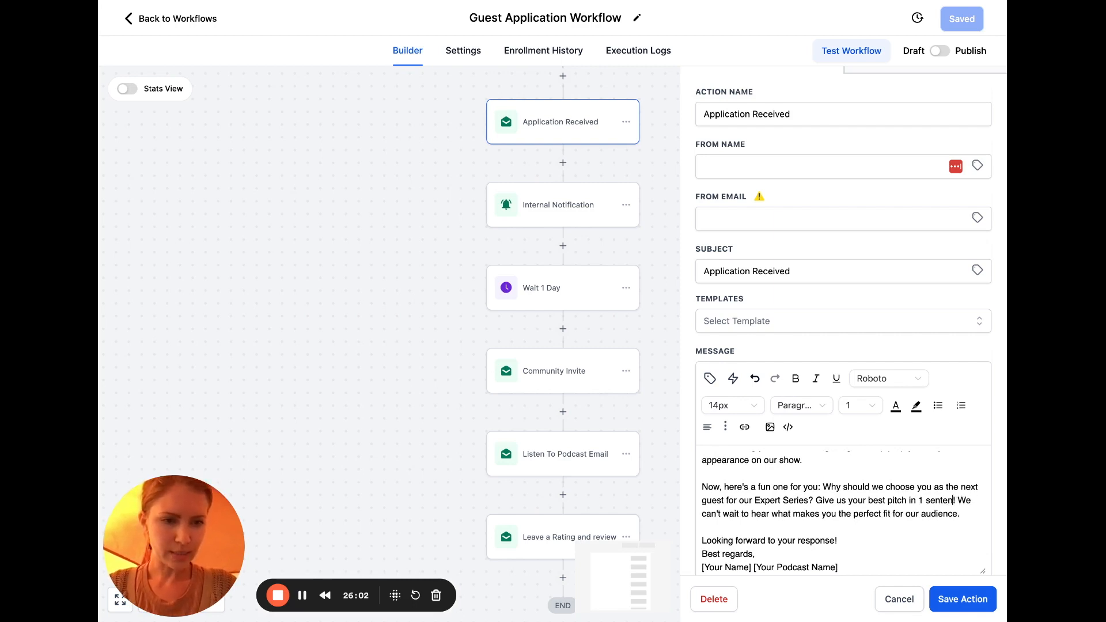
type("!")
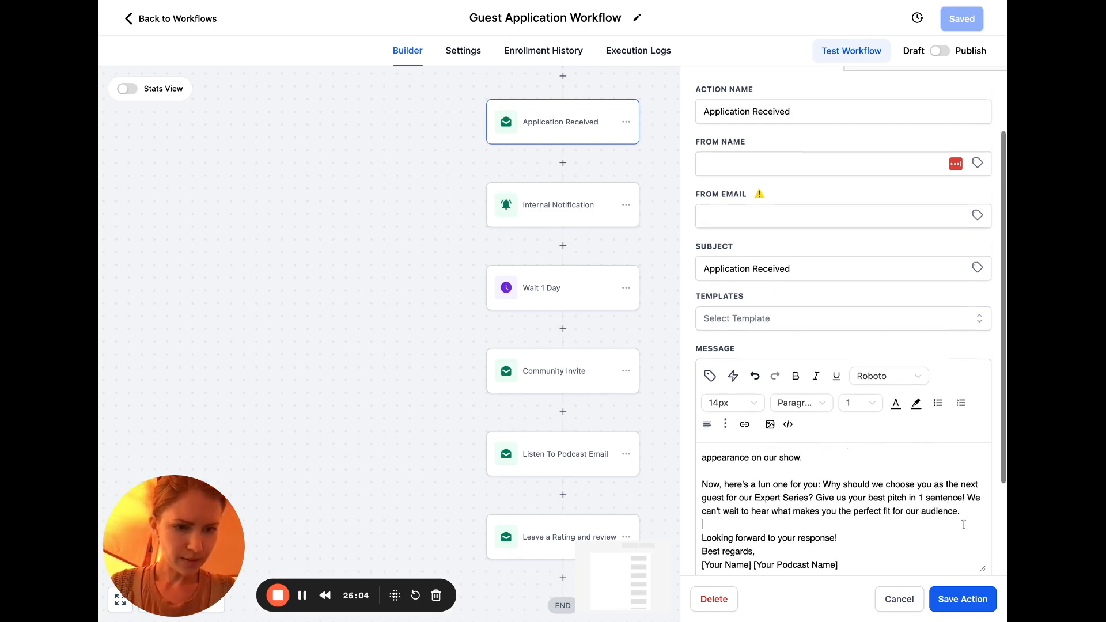
Start a p.s. line below the signature reading 'p.s. just hit reply and'
scroll(963, 525, "down", 1)
left_click(972, 493)
scroll(876, 518, "down", 1)
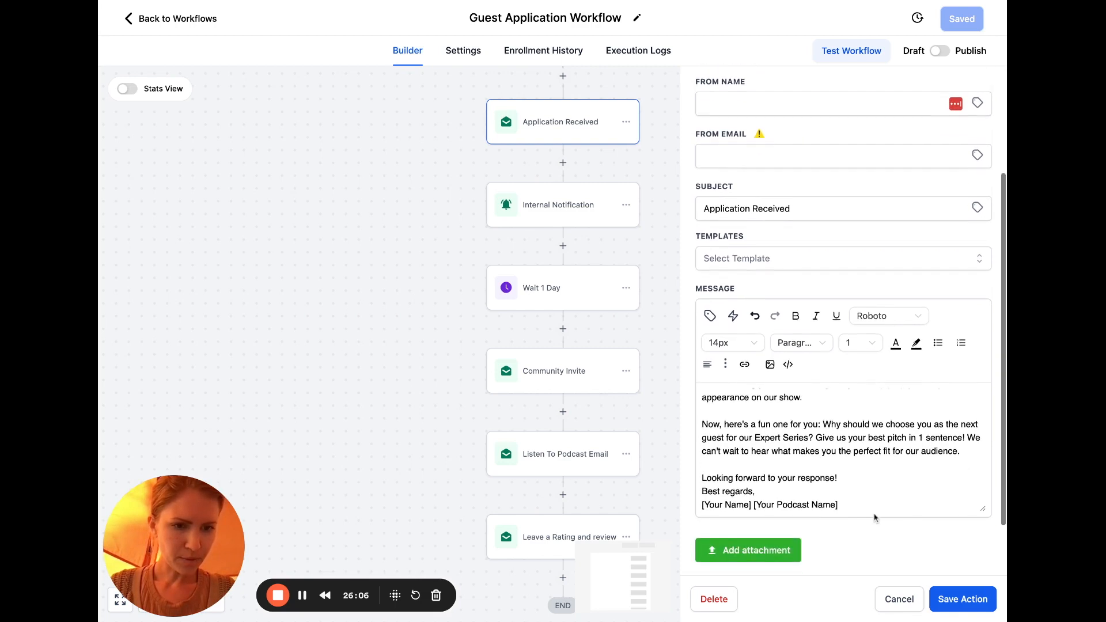
left_click(866, 507)
key("Return")
key("Return")
type("p.s.")
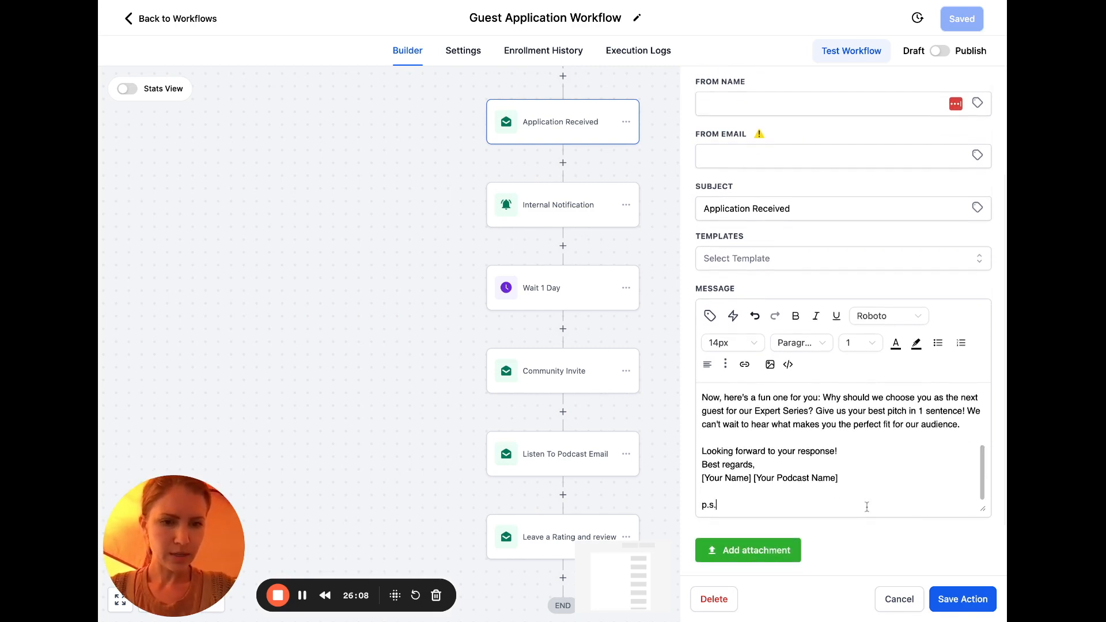
type(" just hit reply and shoot your shot")
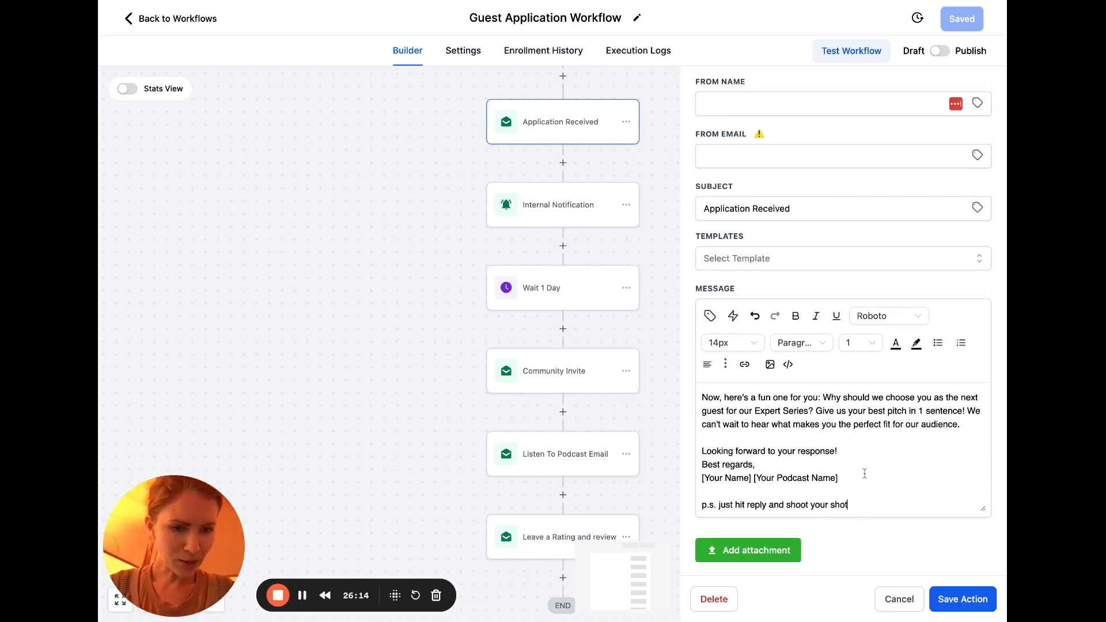
Replace the signature placeholder with the sender's name and add a 'Website' line linked to the podcast page
left_click_drag(864, 472, 698, 482)
type("Jamie")
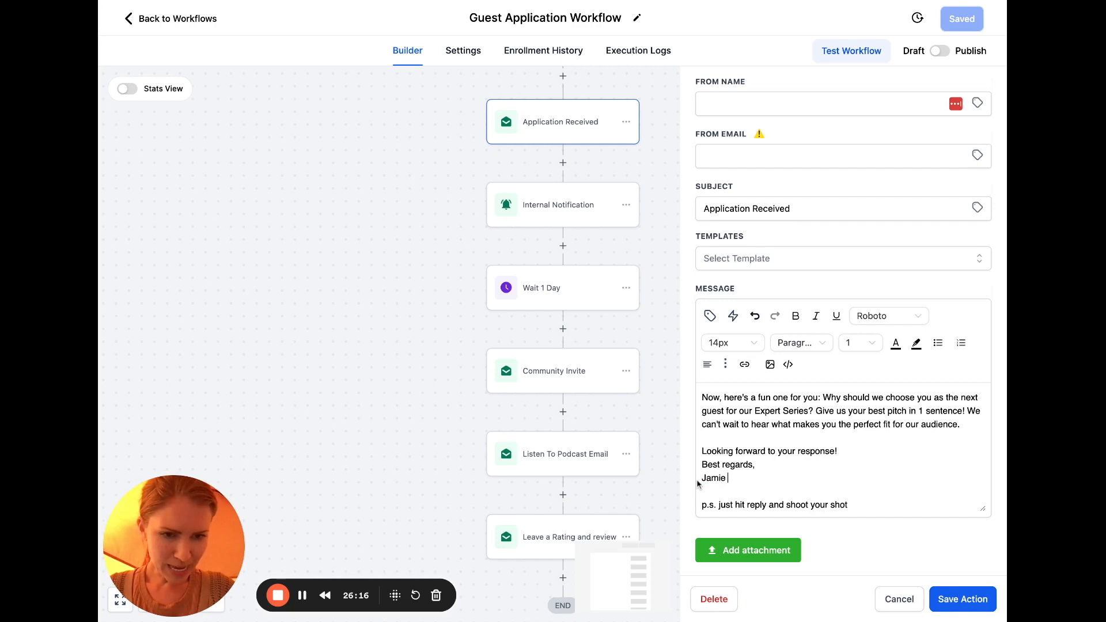
key("Return")
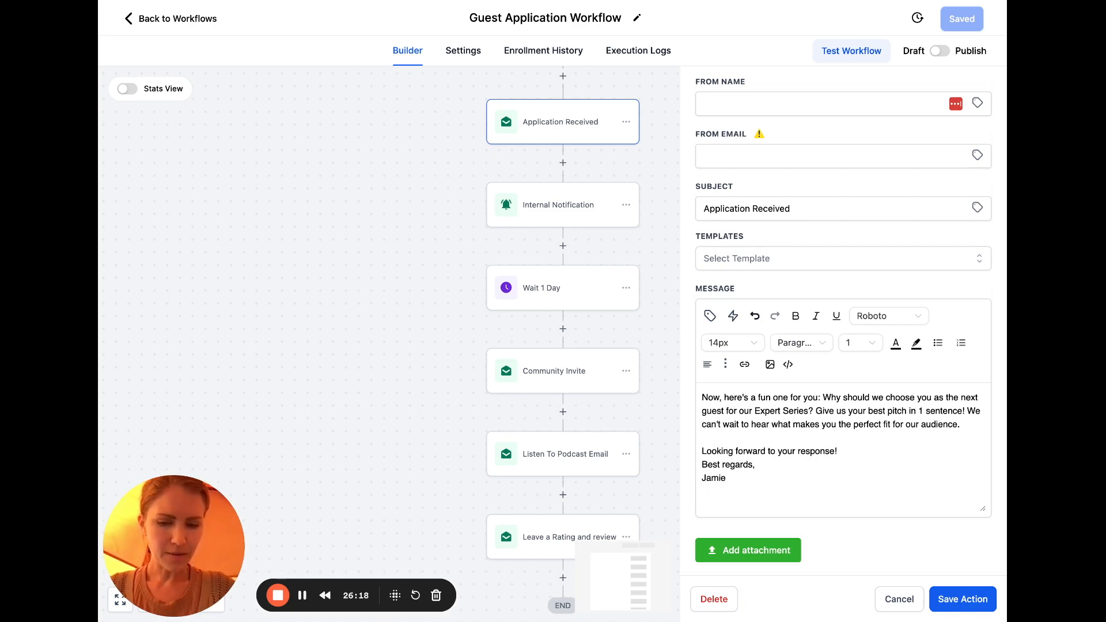
type("Website")
double_click(739, 488)
left_click(745, 364)
left_click(605, 296)
type("www.jamiekullman.com/podcast")
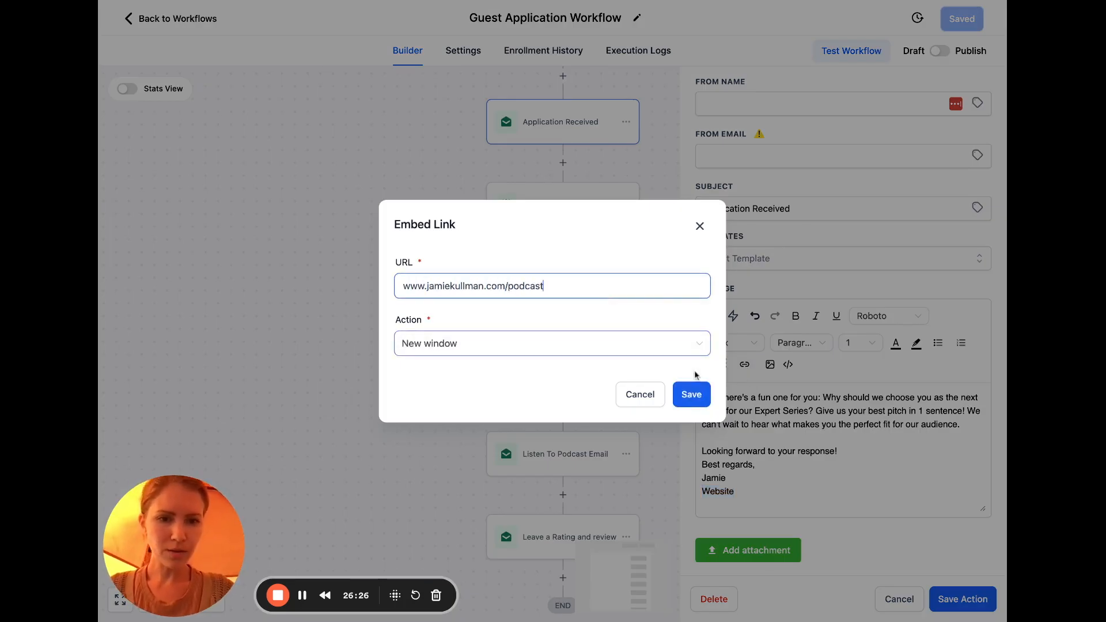
left_click(691, 395)
Reword the closing to 'Looking forward to hearing from you' and delete the 'Best regards,' sign-off
left_click(776, 463)
key("Return")
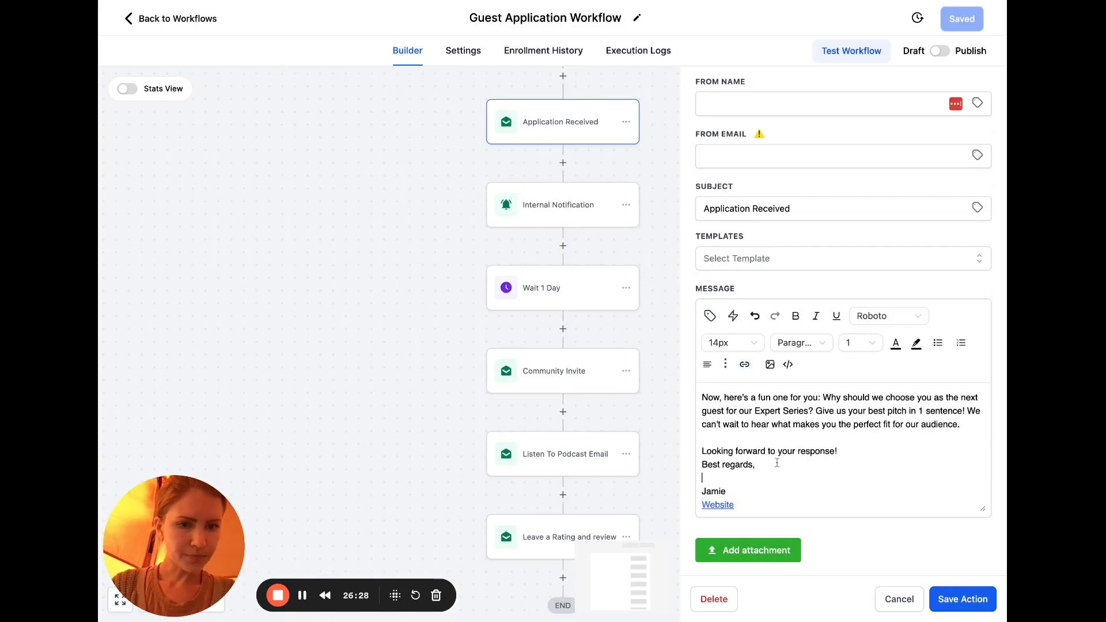
key("Return")
left_click_drag(850, 449, 782, 450)
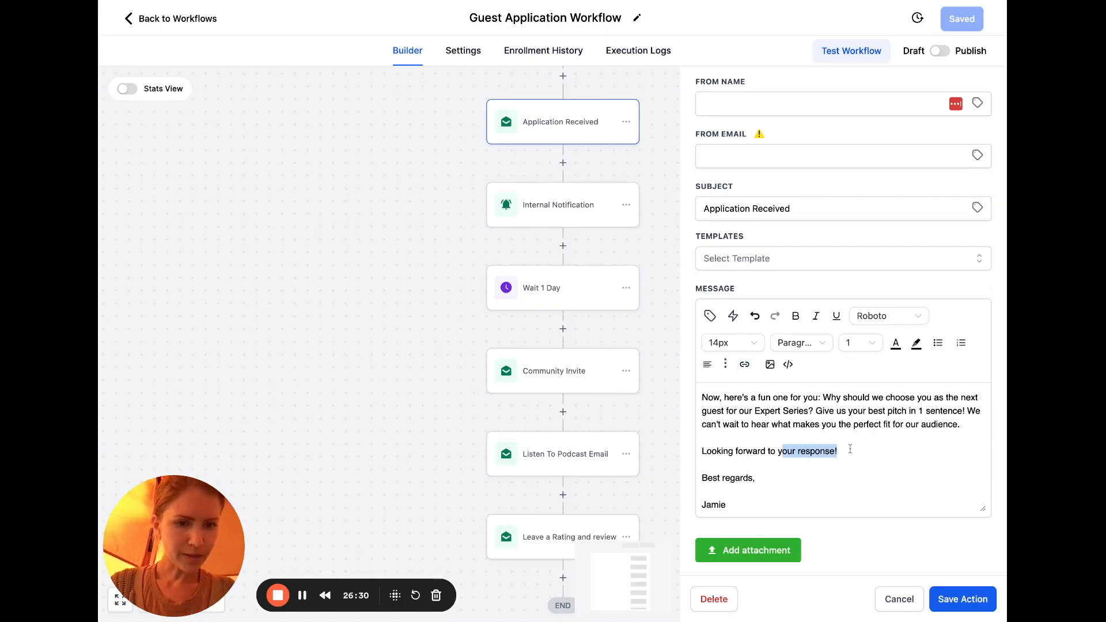
type("hearing from you")
left_click_drag(775, 478, 673, 482)
key("BackSpace")
key("BackSpace")
key("BackSpace")
scroll(766, 487, "down", 2)
scroll(810, 462, "up", 4)
scroll(811, 461, "up", 4)
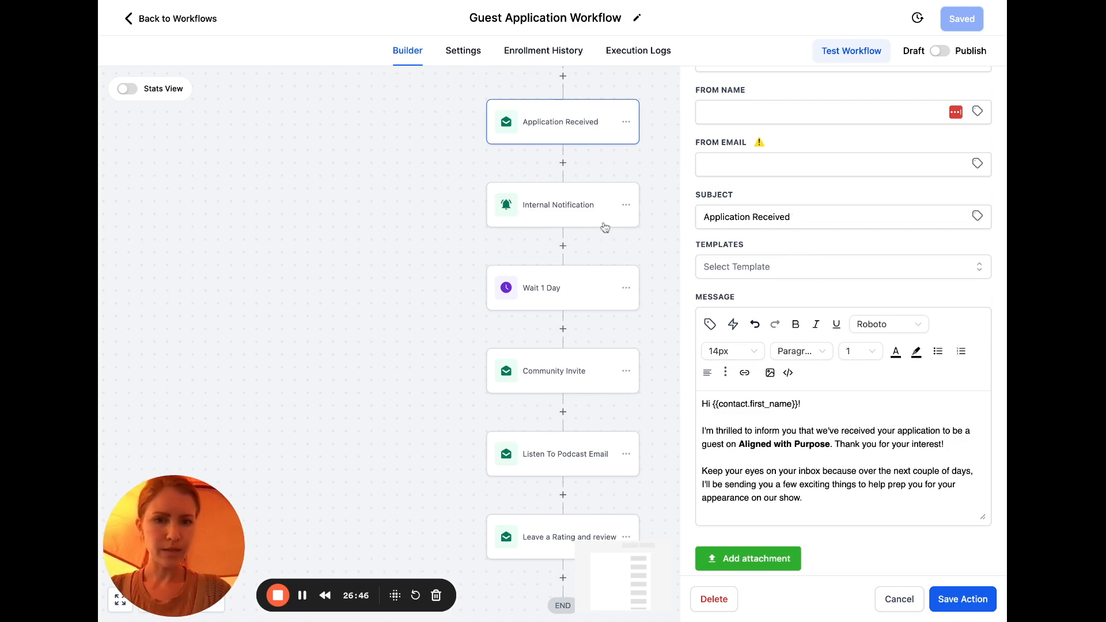
Change the email subject to "We've Received Your Application (just need one more thing)"
left_click(774, 217)
key("ctrl+a")
type("We've Received Your Appl")
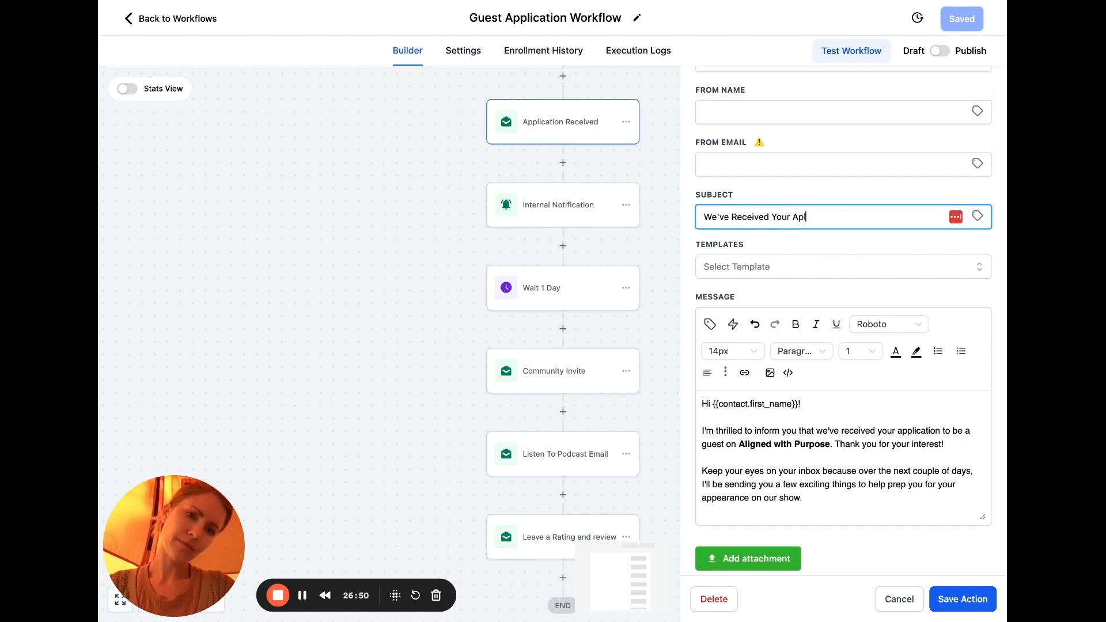
type("i")
key("BackSpace")
key("BackSpace")
type("plication (just need one more thing)")
left_click(813, 406)
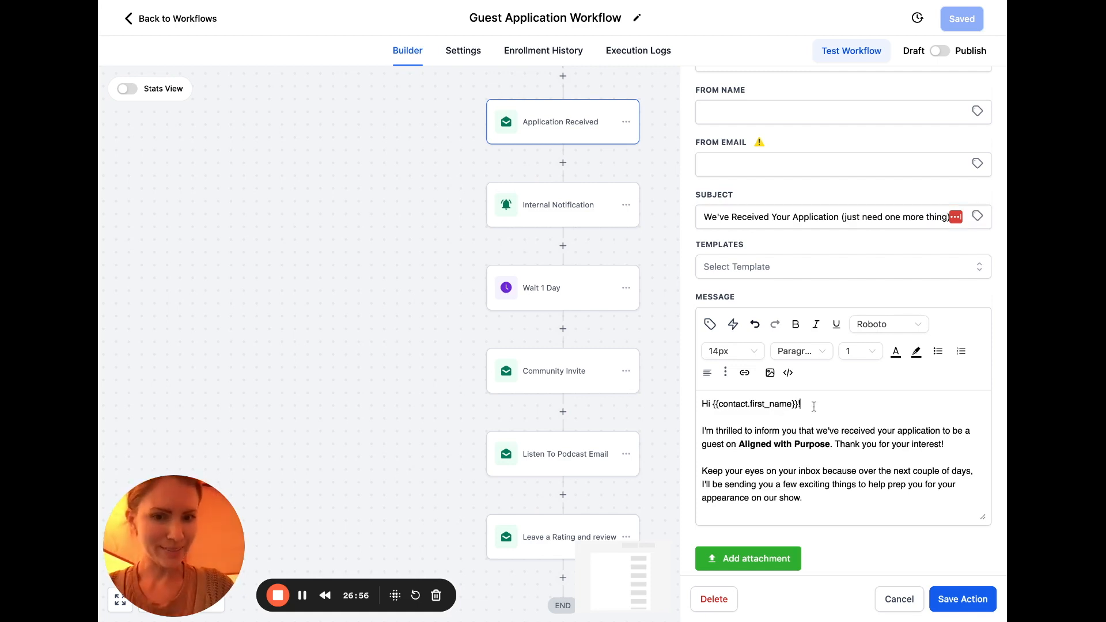
Set From Name to User > Full Name and From Email to User > Email, then save the action
scroll(975, 284, "up", 3)
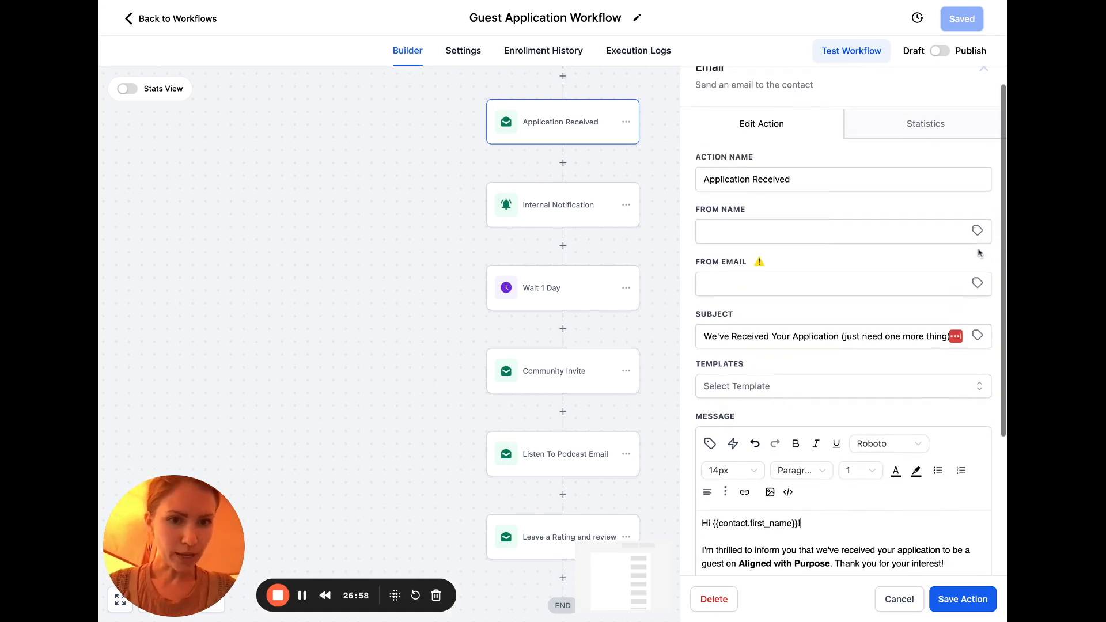
left_click(980, 230)
left_click(975, 298)
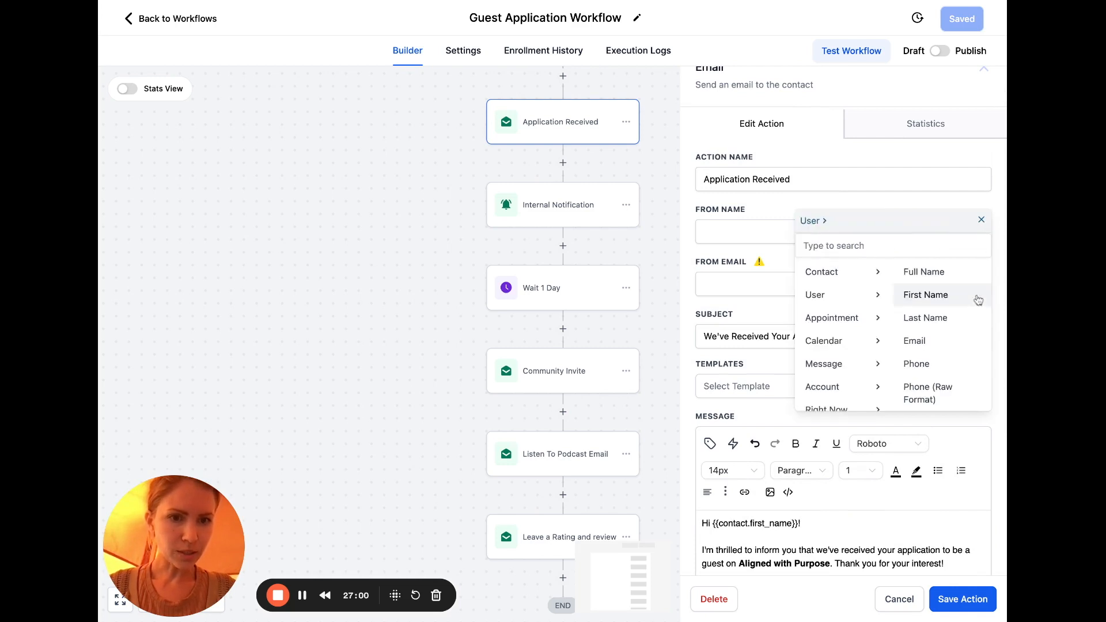
left_click(966, 275)
left_click(978, 283)
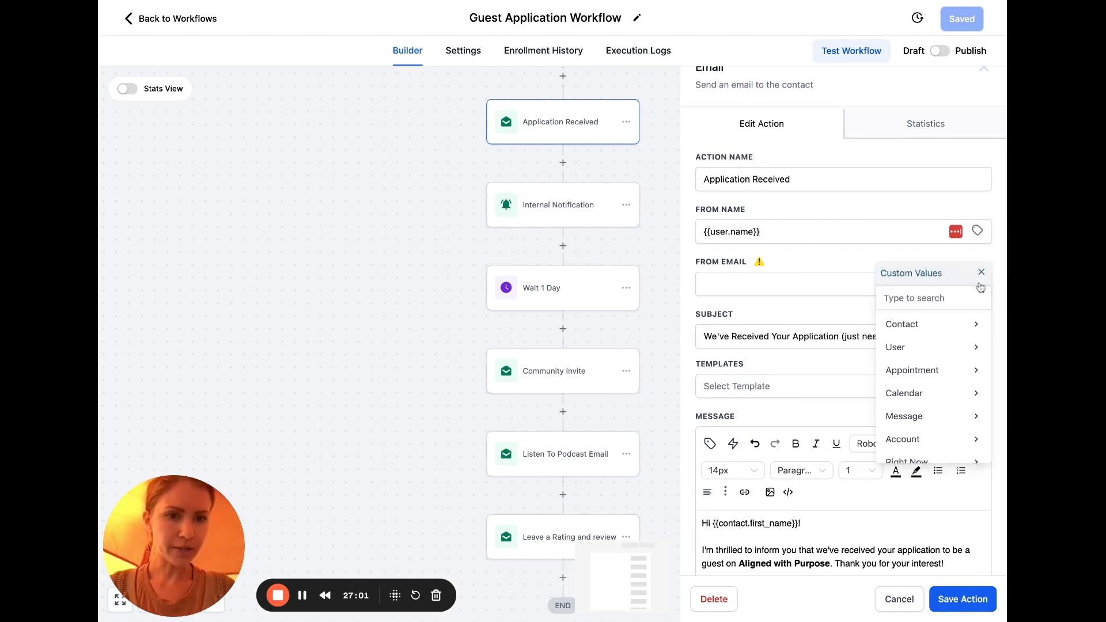
left_click(979, 347)
left_click(946, 393)
left_click(918, 536)
left_click(954, 599)
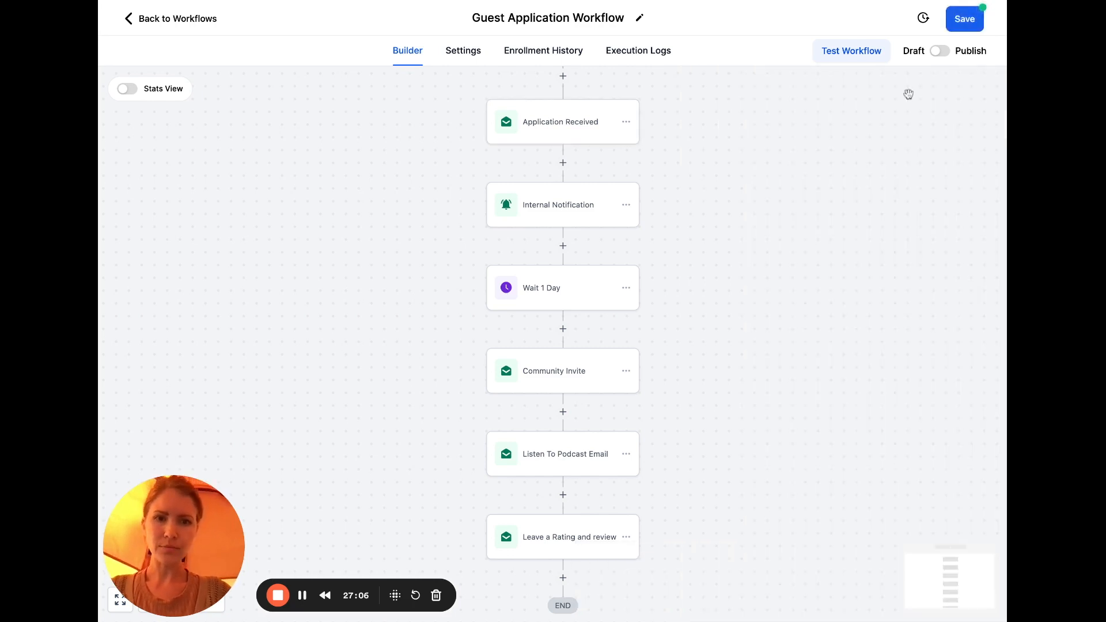
Save the whole workflow and scroll down the canvas
left_click(963, 27)
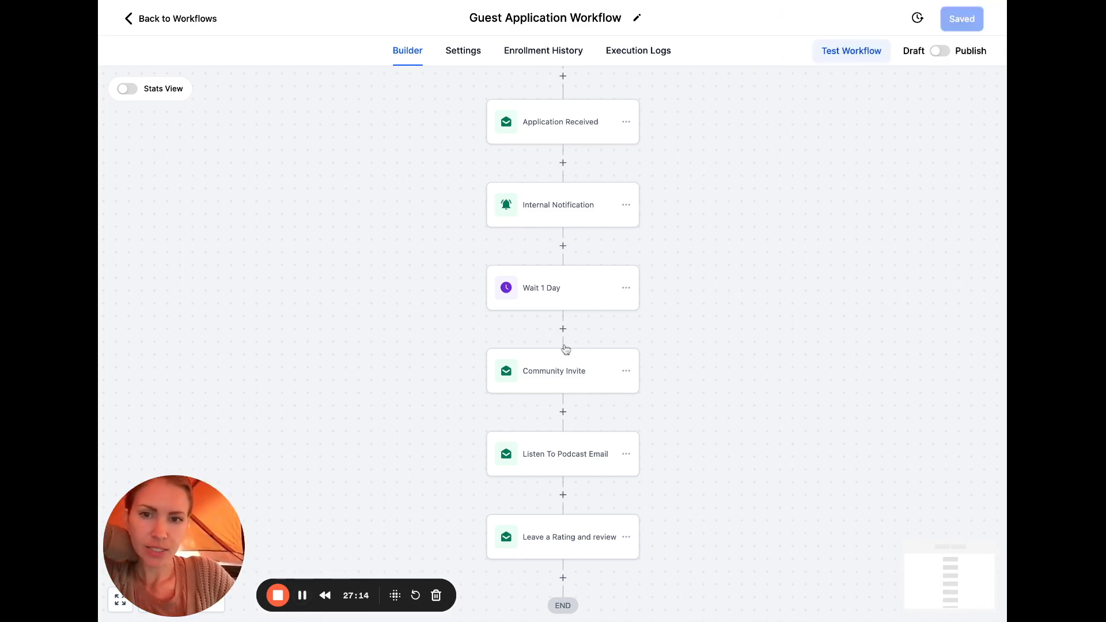
scroll(565, 333, "up", 1)
scroll(617, 346, "down", 1)
scroll(618, 346, "down", 1)
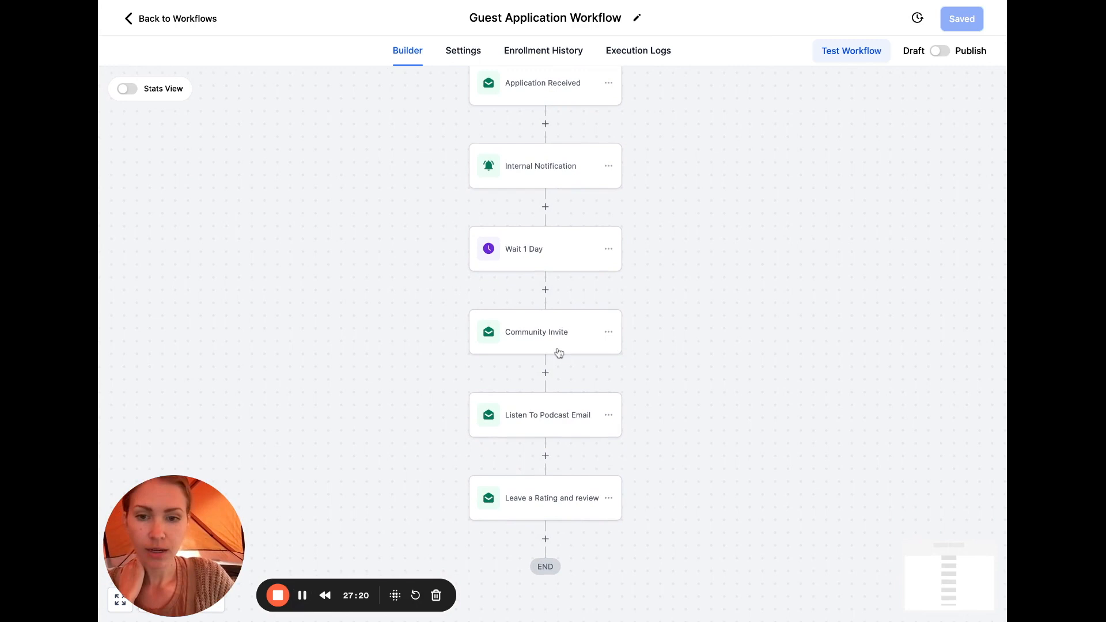
Add a one-day Wait step named with 'Day' after Community Invite, using hours as the unit
left_click(544, 374)
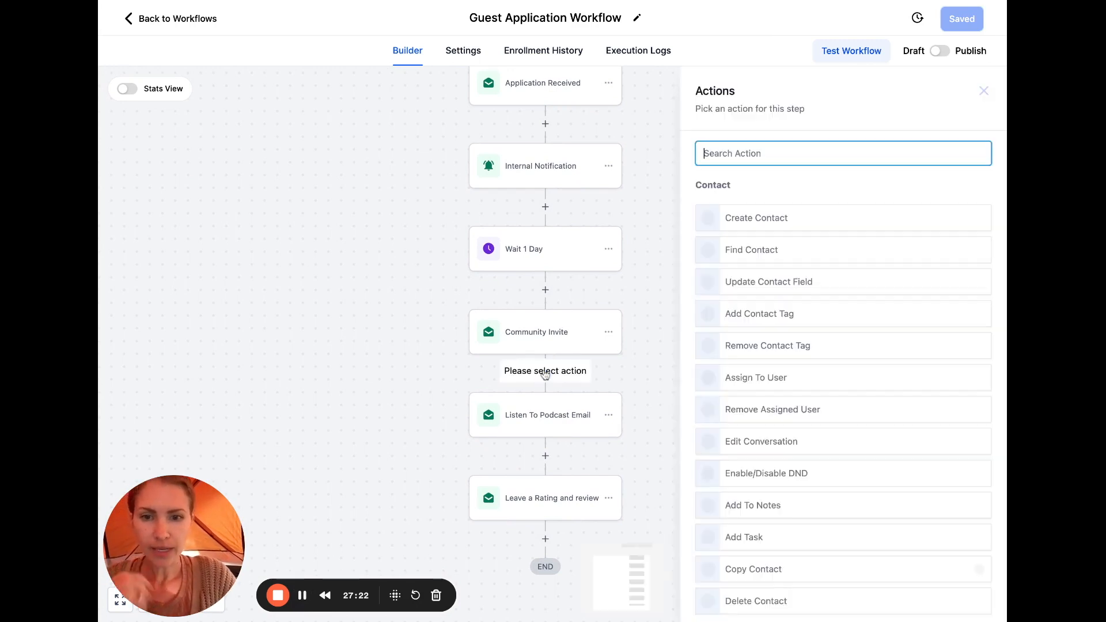
type("wait")
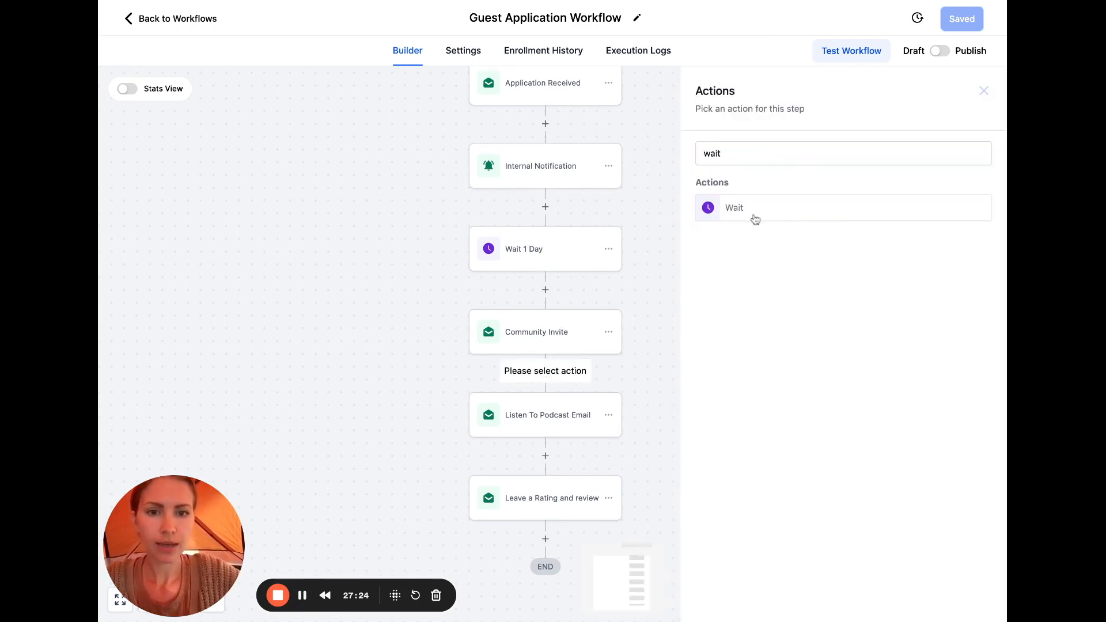
left_click(753, 218)
left_click(686, 188)
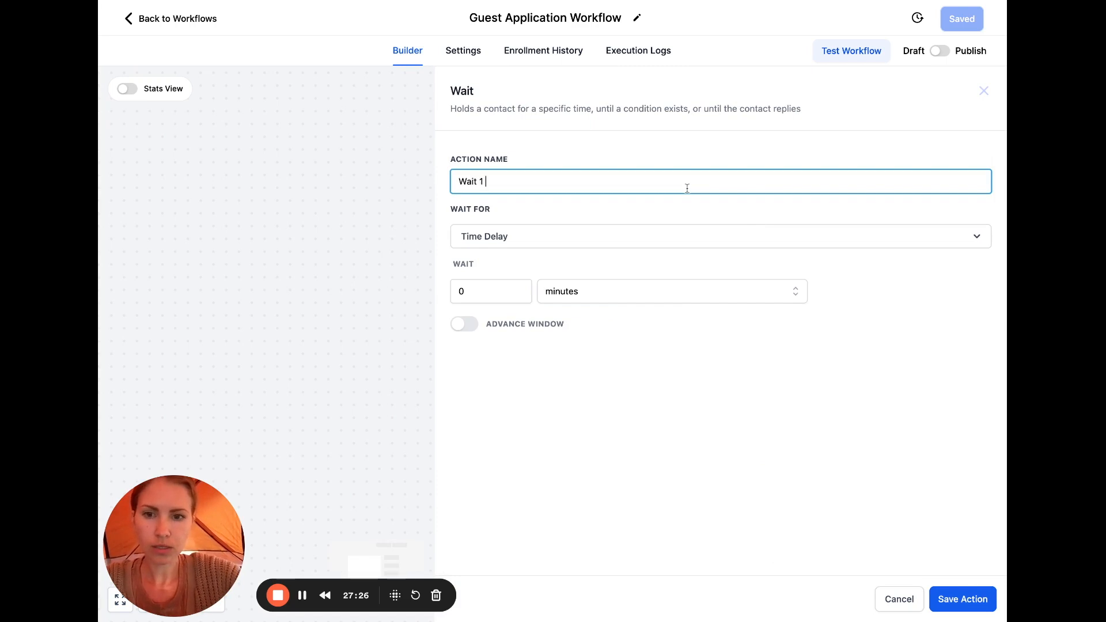
type("Day")
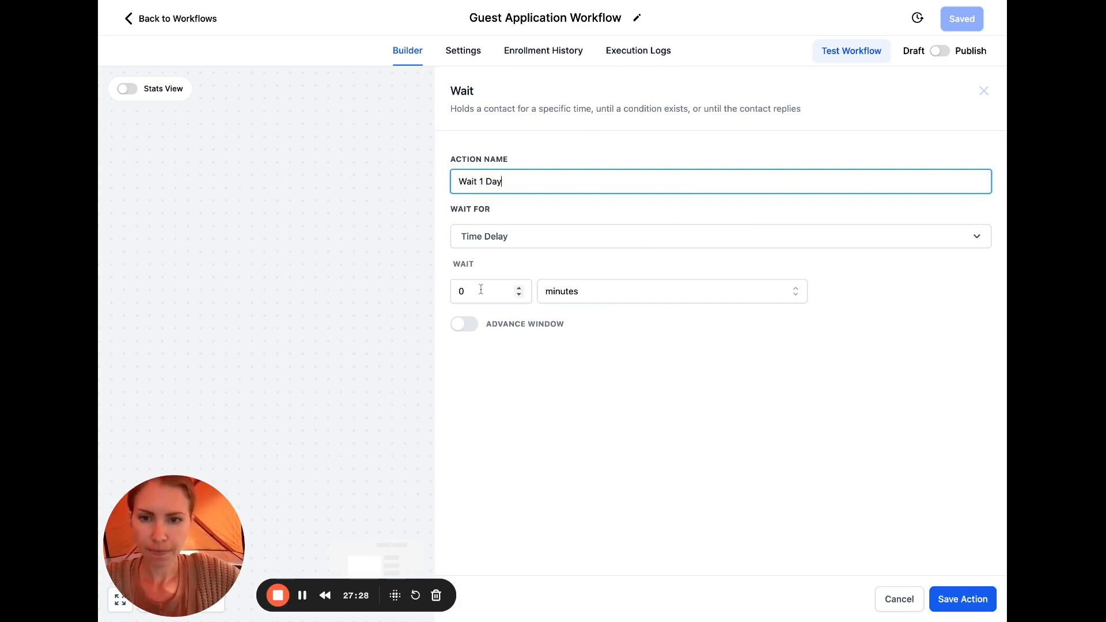
left_click(589, 292)
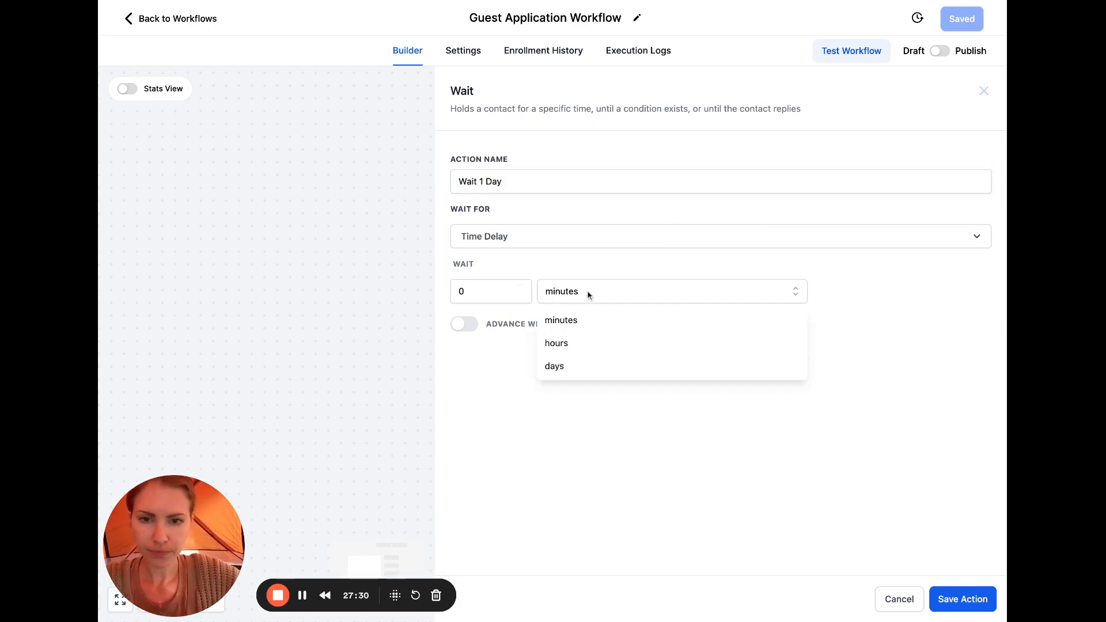
left_click(570, 343)
left_click_drag(514, 291, 417, 286)
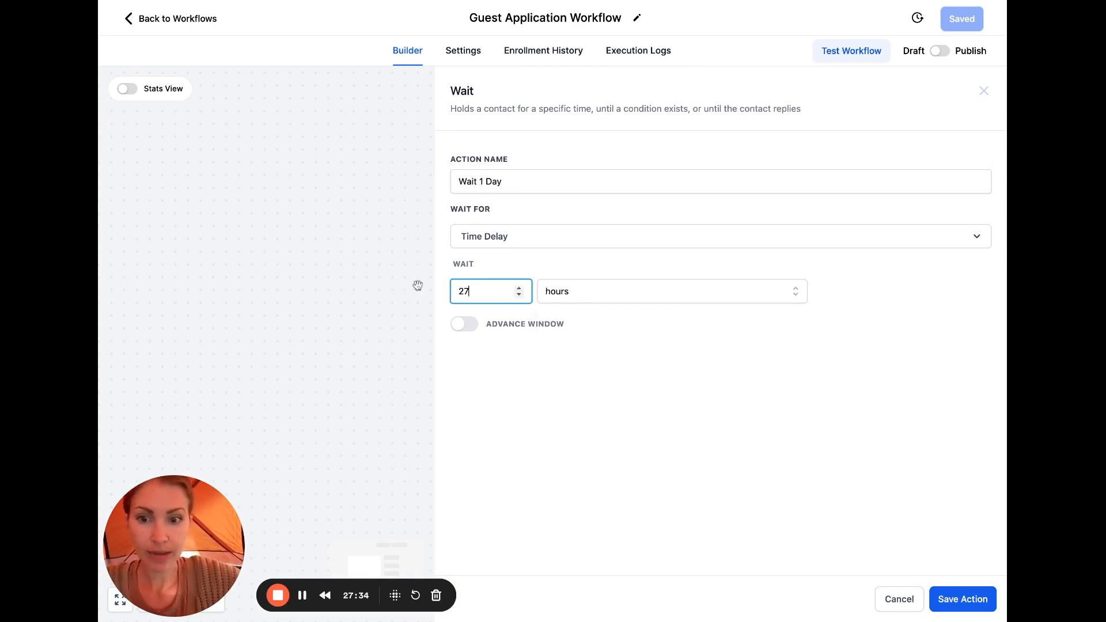
left_click(979, 600)
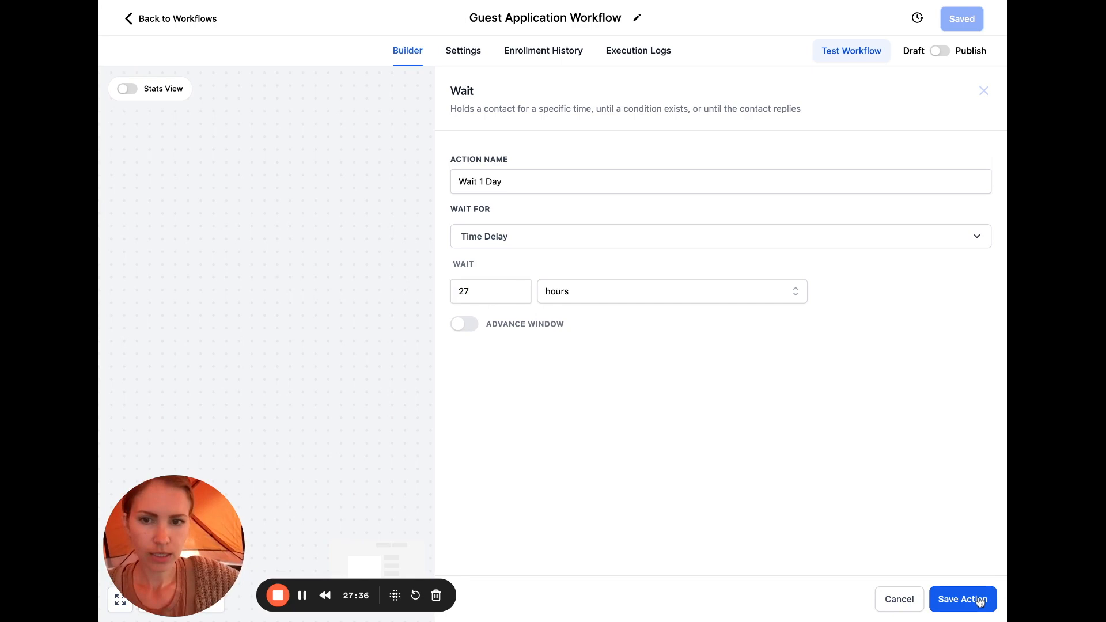
Add a 48-hour Wait step after Listen To Podcast Email
scroll(730, 371, "down", 1)
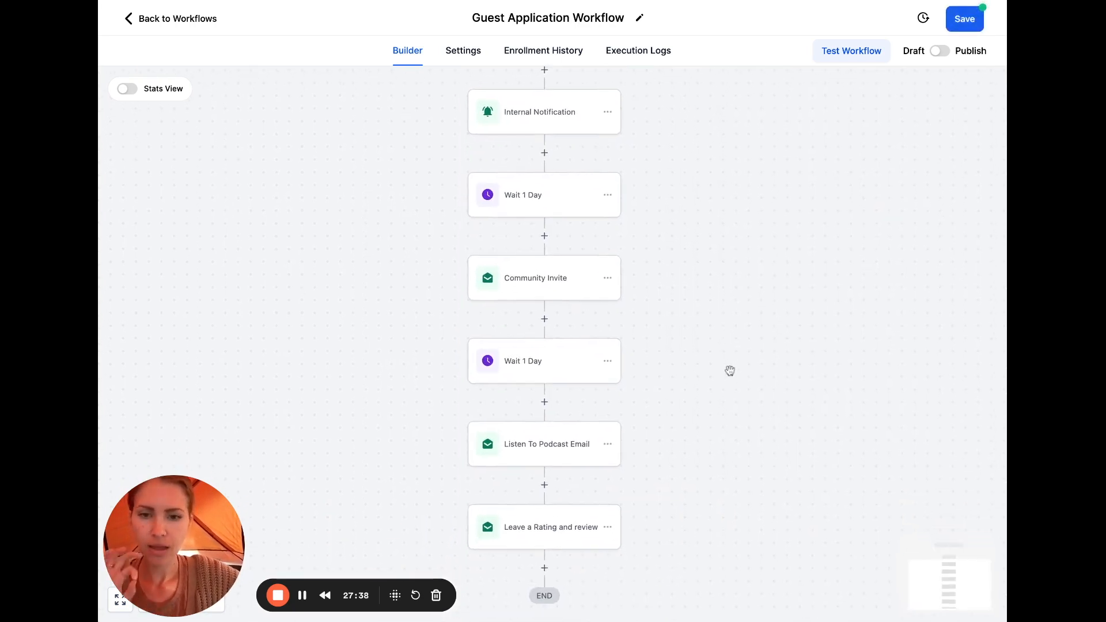
left_click(545, 487)
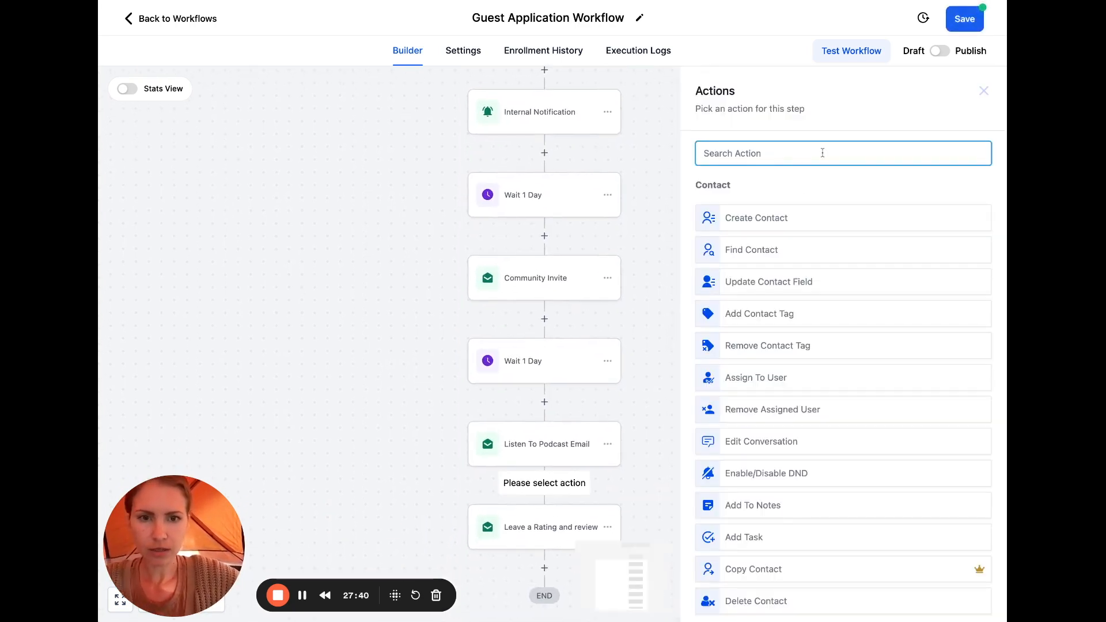
type("Wait")
left_click(824, 211)
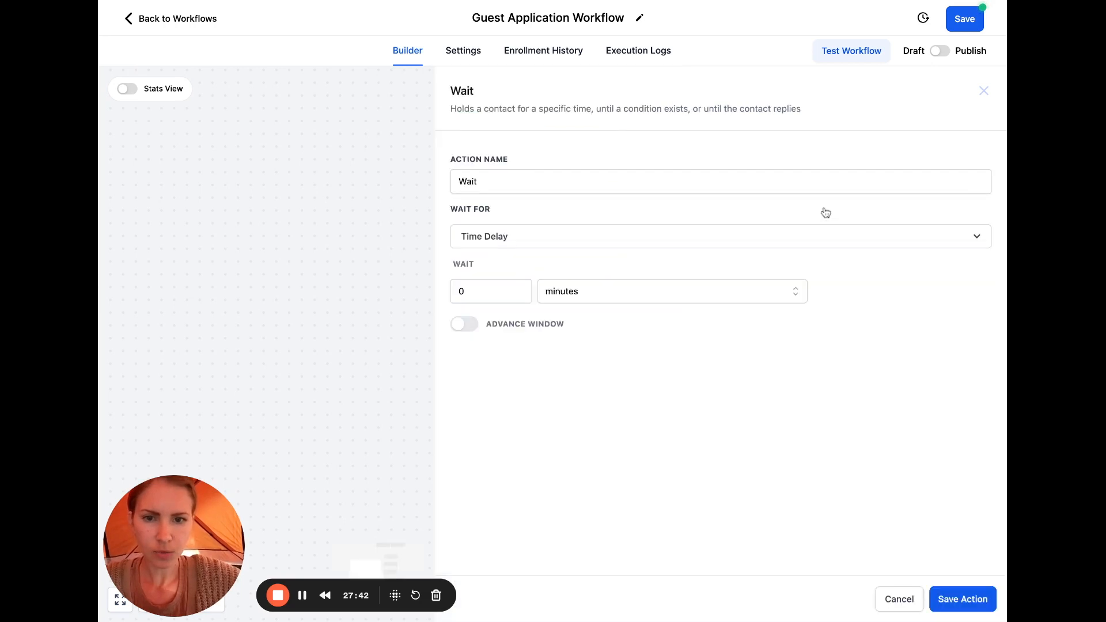
left_click(550, 291)
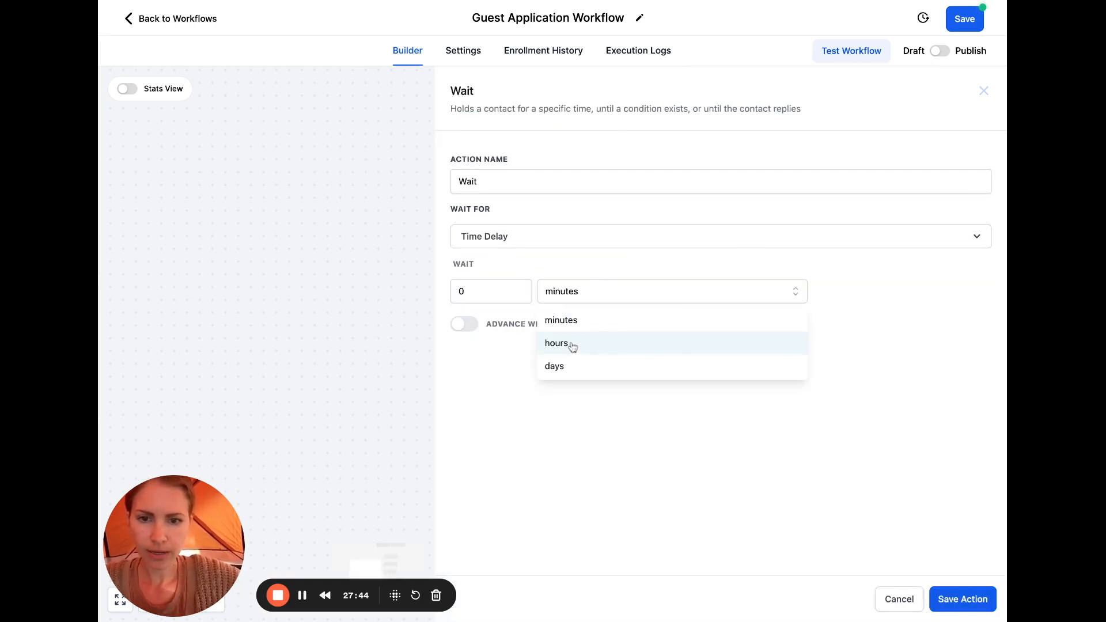
left_click(563, 345)
double_click(498, 289)
type("48")
left_click(961, 602)
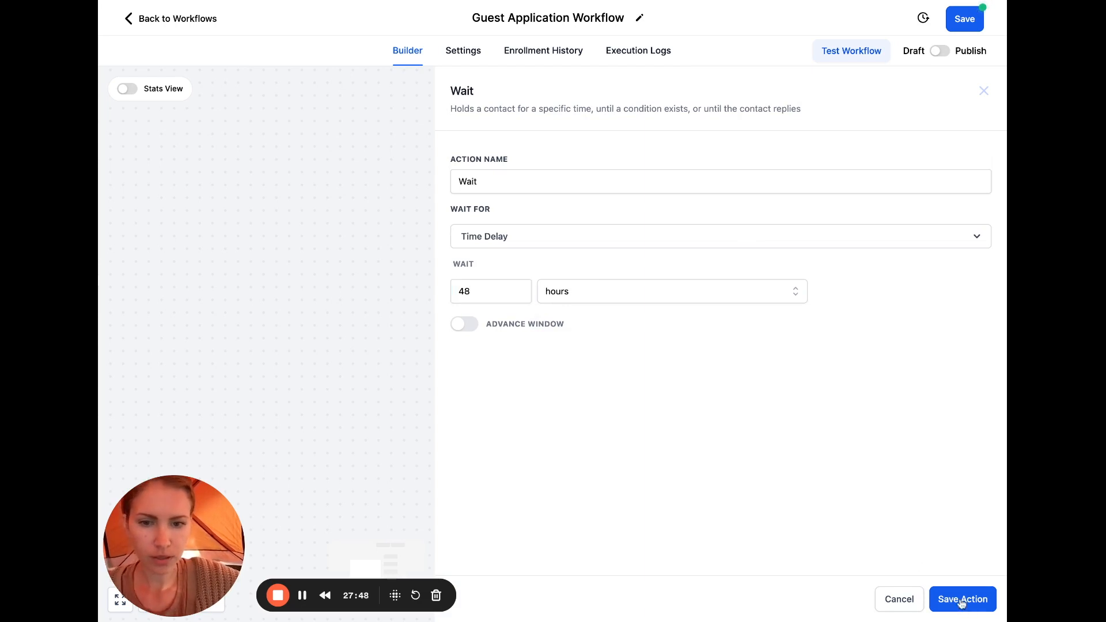
Rename the new wait step 'Wait 2 days' and save it
left_click(550, 534)
left_click(626, 183)
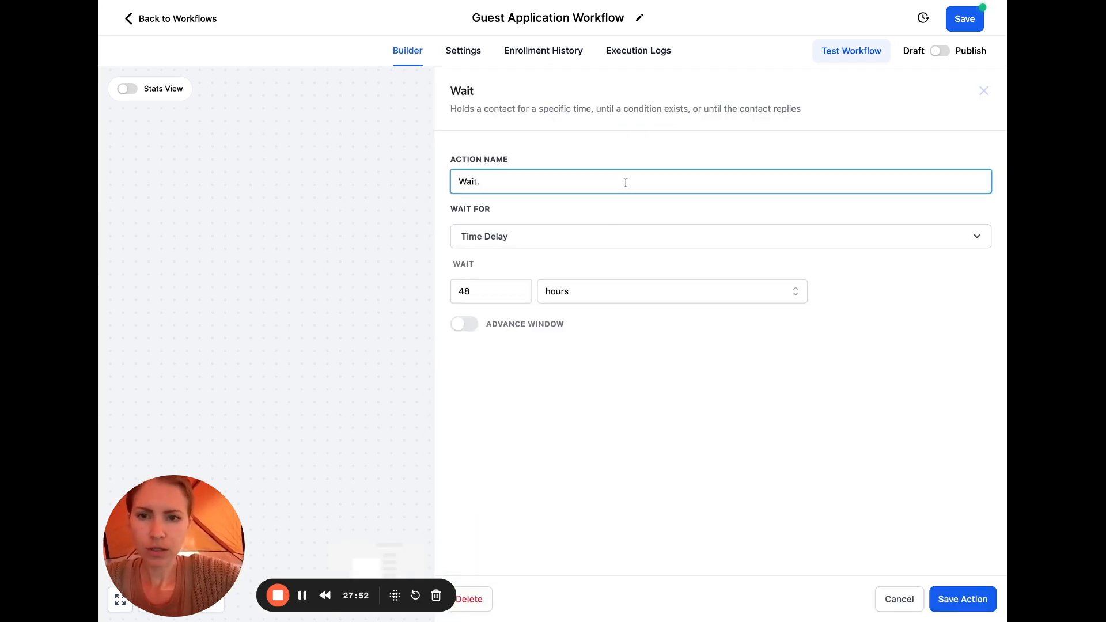
type("2 days")
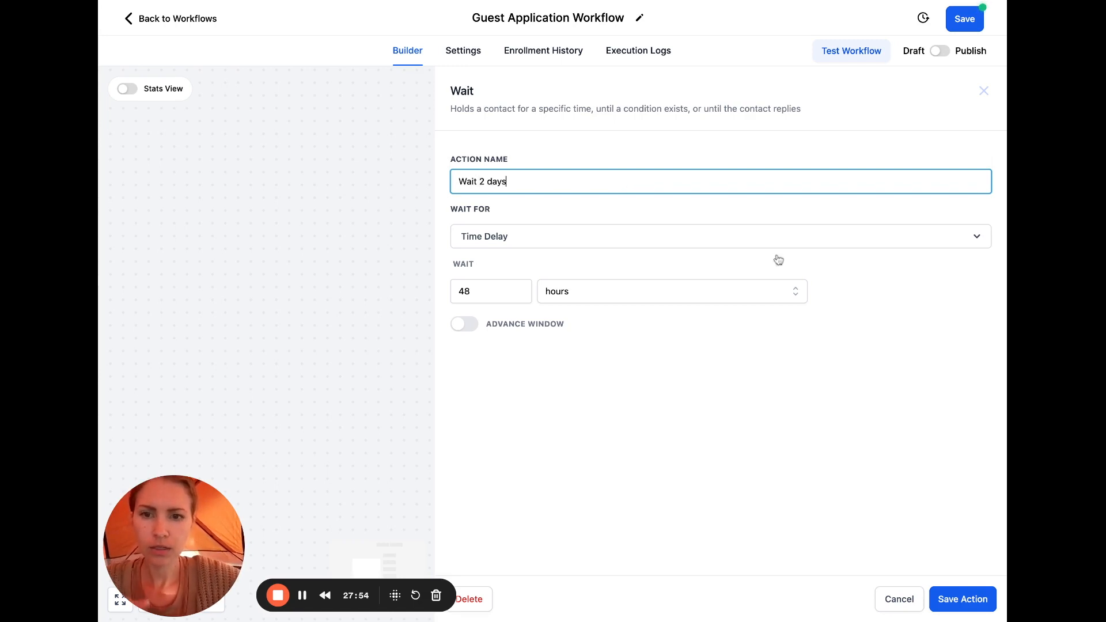
left_click(960, 599)
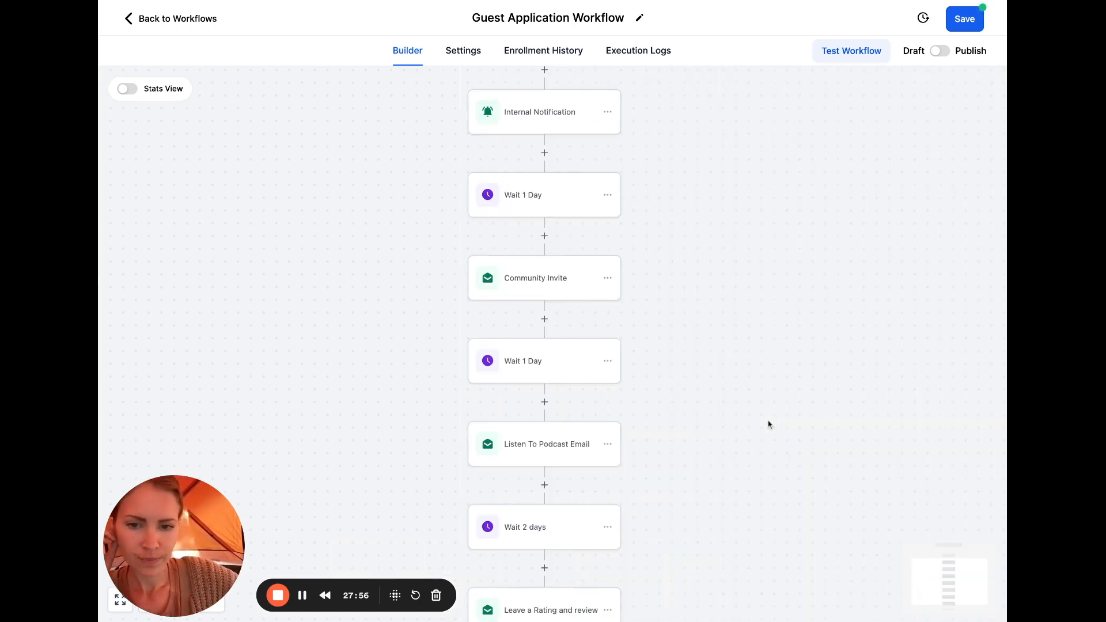
Search the actions for a step after Leave a Rating and review, then close without adding one
scroll(768, 424, "down", 3)
scroll(747, 396, "up", 3)
scroll(747, 397, "up", 3)
scroll(747, 397, "down", 5)
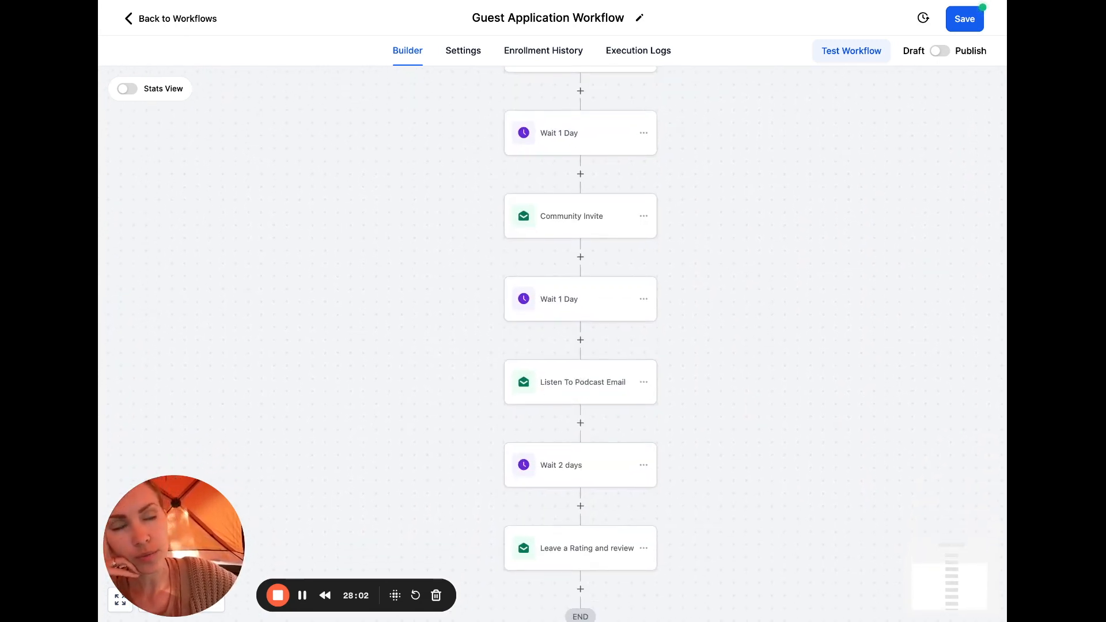
scroll(579, 346, "down", 1)
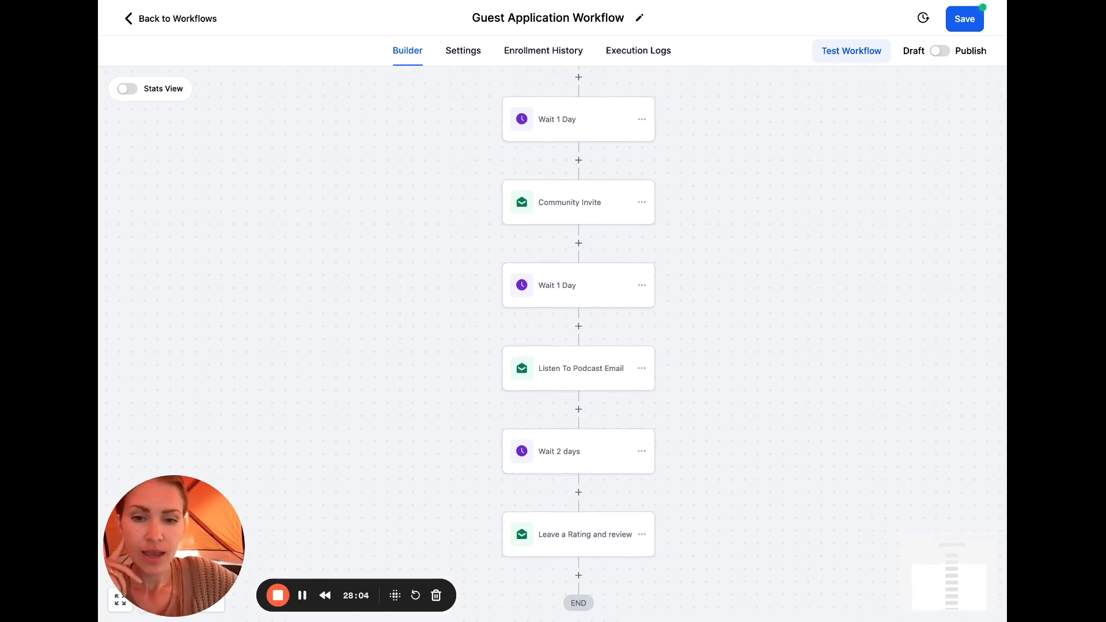
scroll(588, 530, "down", 2)
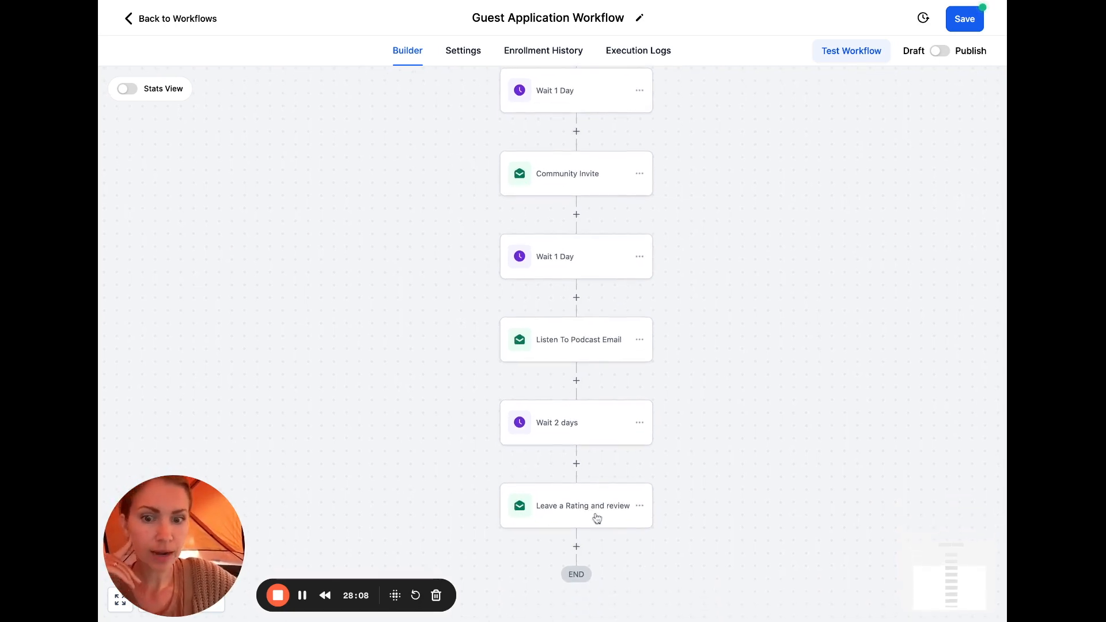
scroll(599, 464, "up", 3)
scroll(600, 464, "up", 10)
scroll(600, 464, "down", 7)
scroll(601, 488, "down", 7)
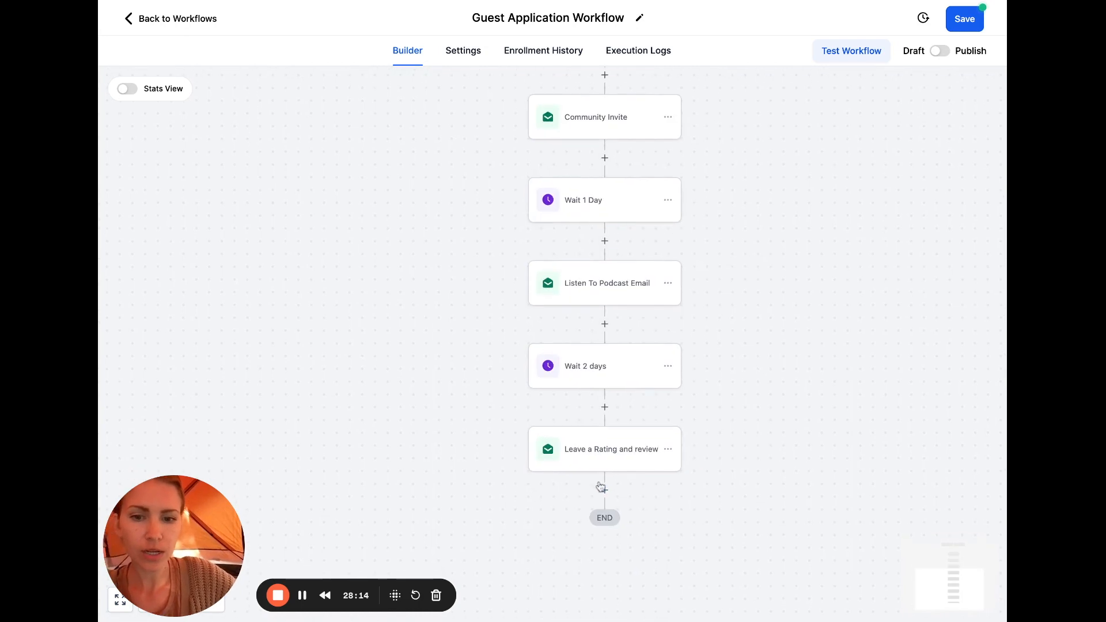
left_click(602, 488)
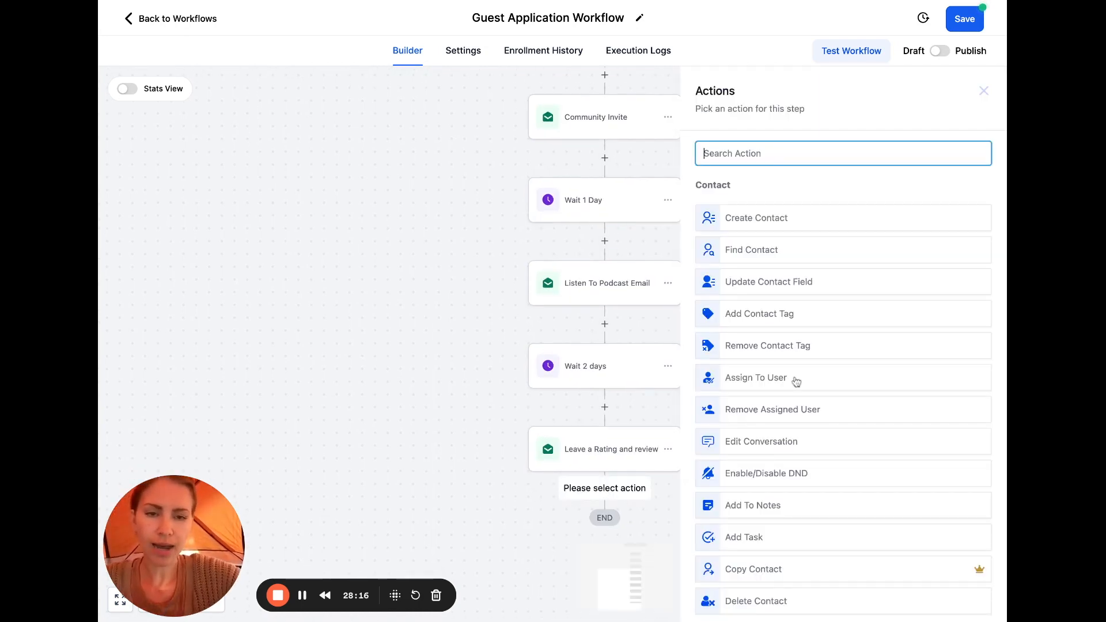
type("addt")
key("BackSpace")
key("BackSpace")
key("BackSpace")
key("BackSpace")
type("workflow")
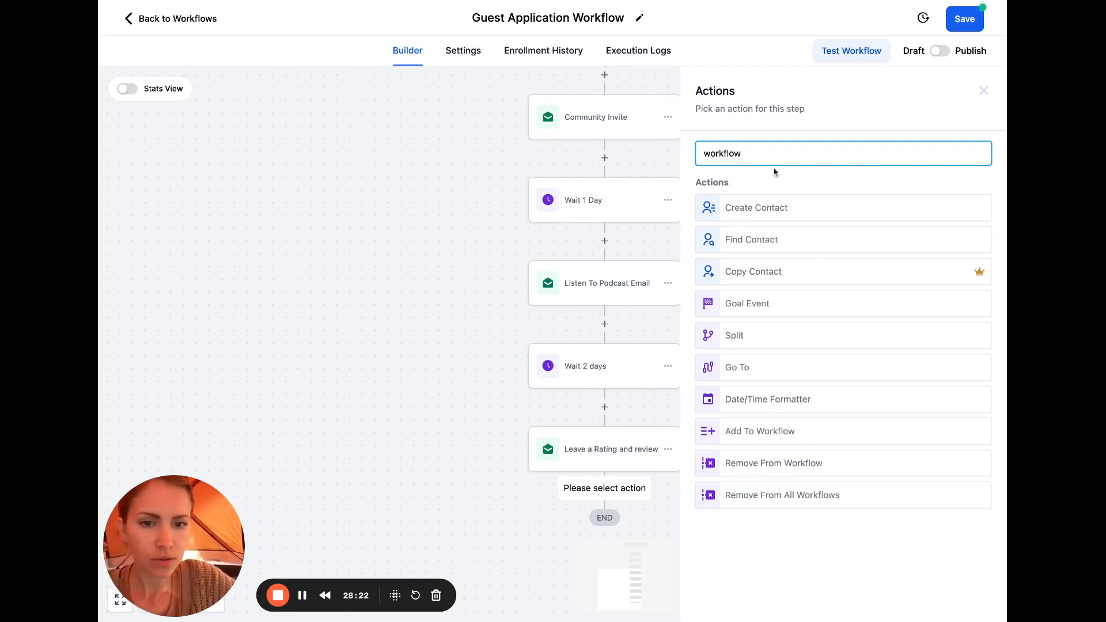
double_click(767, 150)
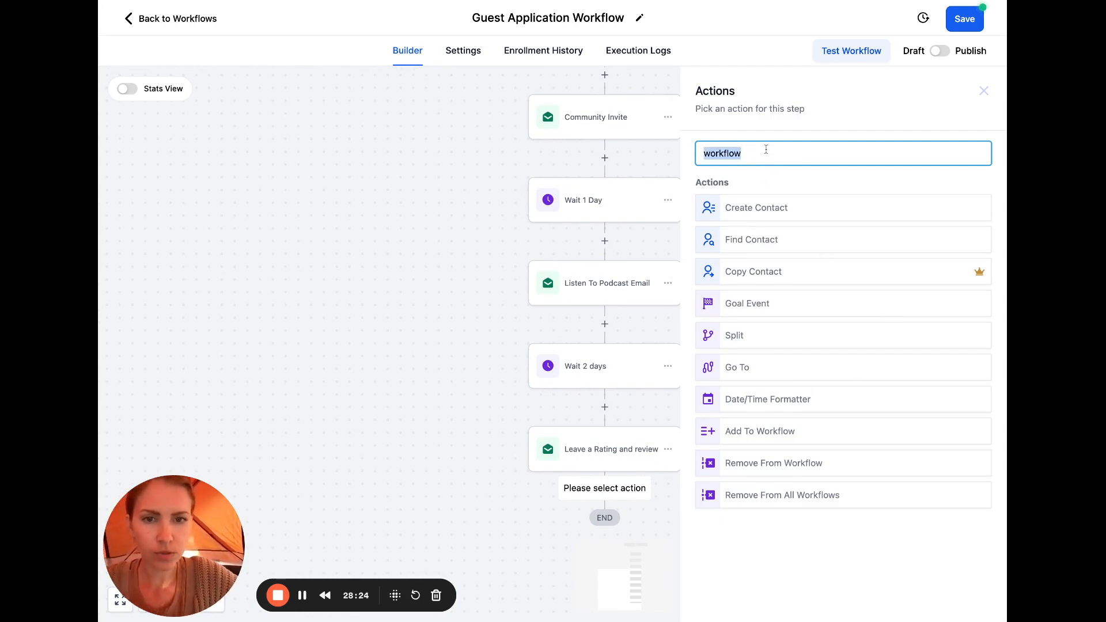
key("BackSpace")
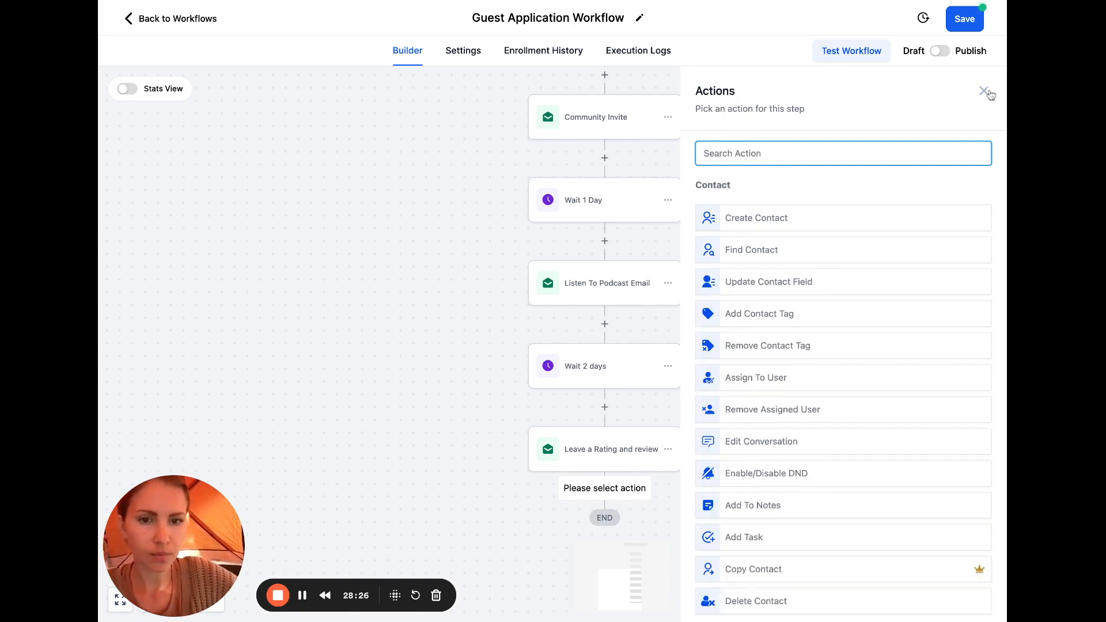
scroll(842, 417, "down", 5)
scroll(837, 302, "down", 9)
scroll(837, 302, "down", 6)
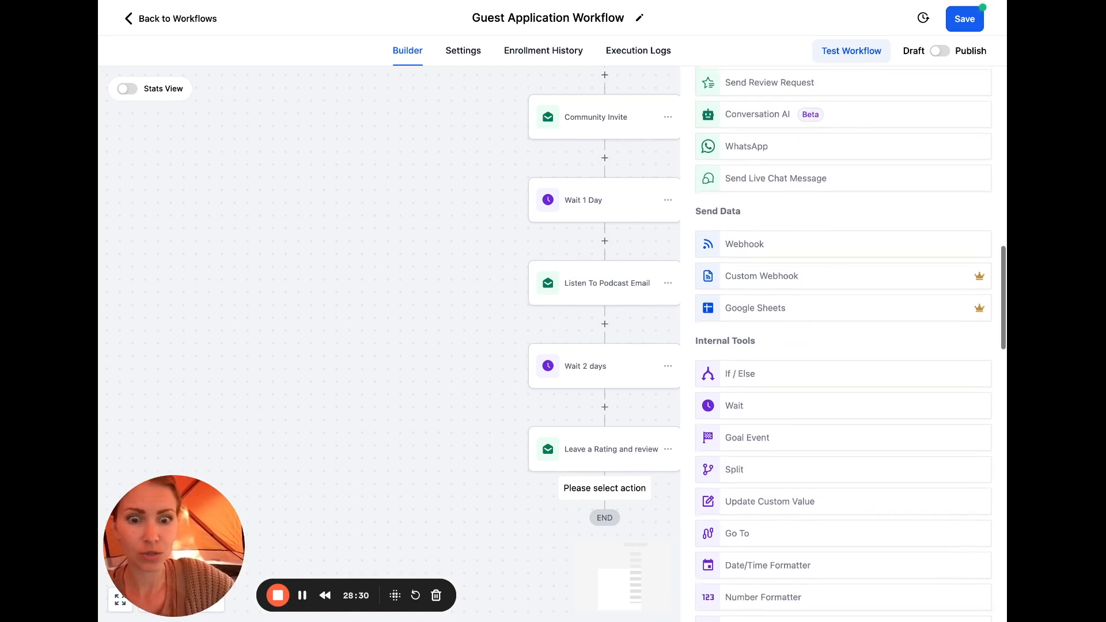
scroll(844, 344, "down", 8)
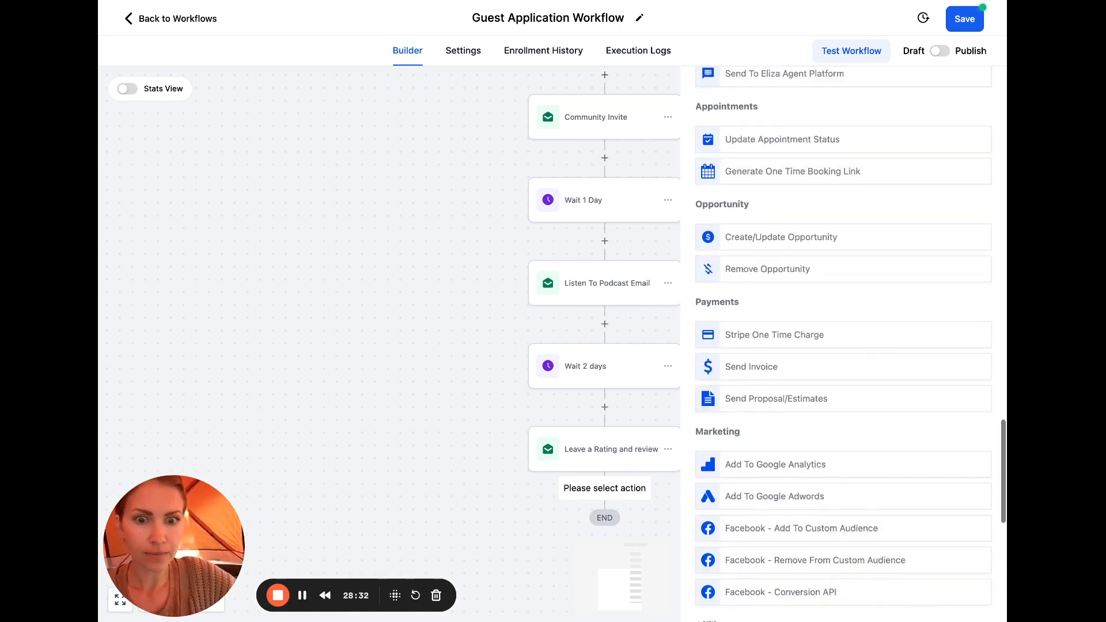
scroll(843, 344, "down", 1)
scroll(844, 344, "down", 8)
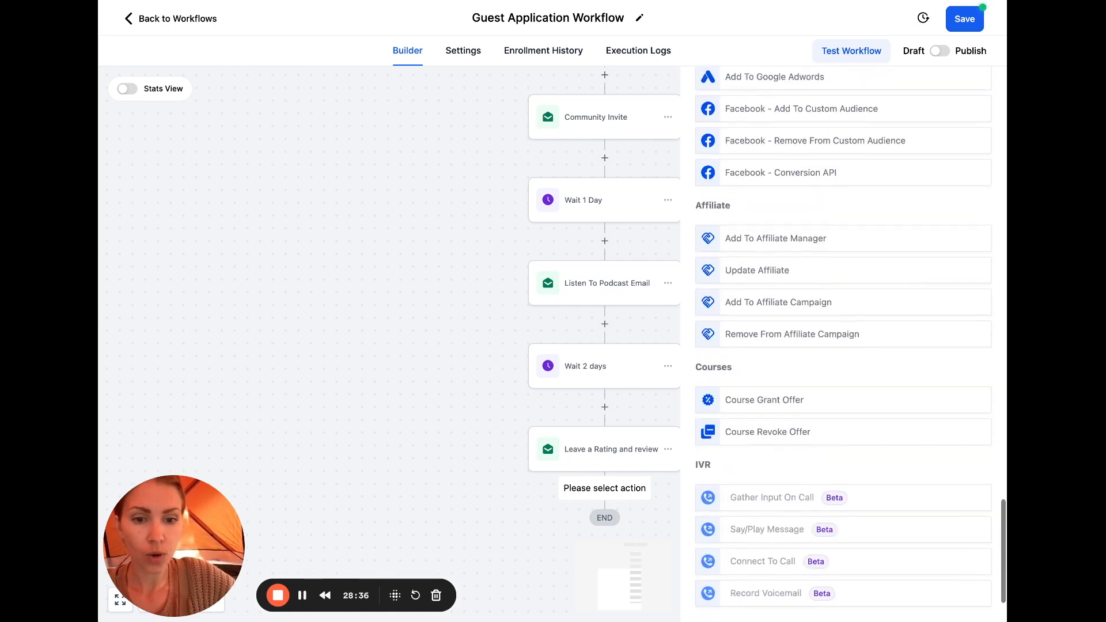
scroll(844, 344, "up", 20)
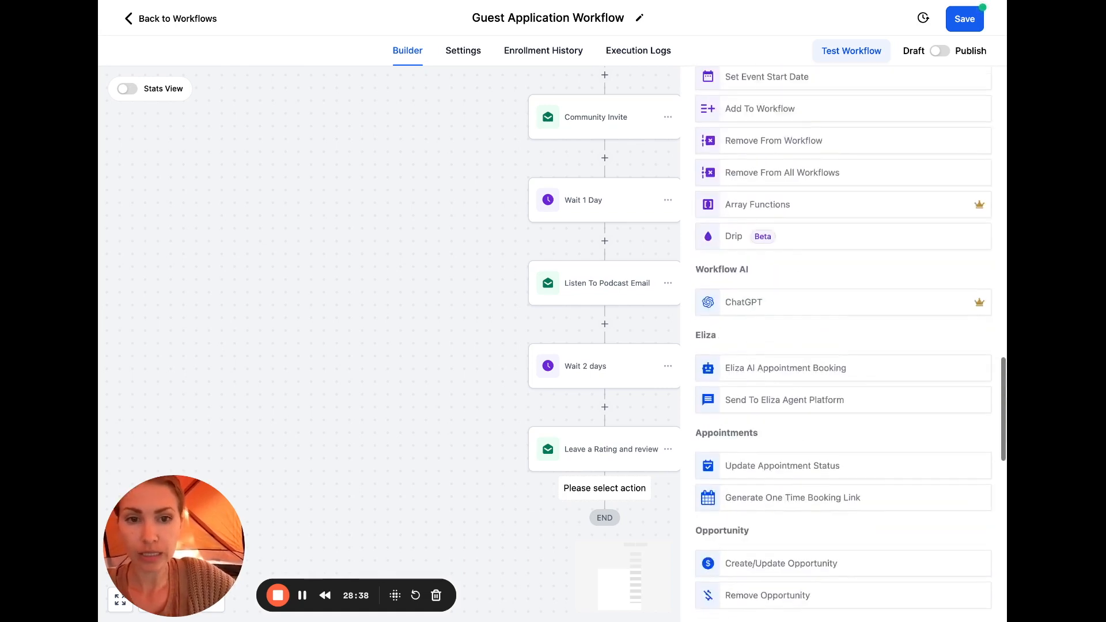
left_click(492, 123)
Add a step after Internal Notification and pick Create/Update Opportunity from an 'opp' search
scroll(569, 177, "up", 5)
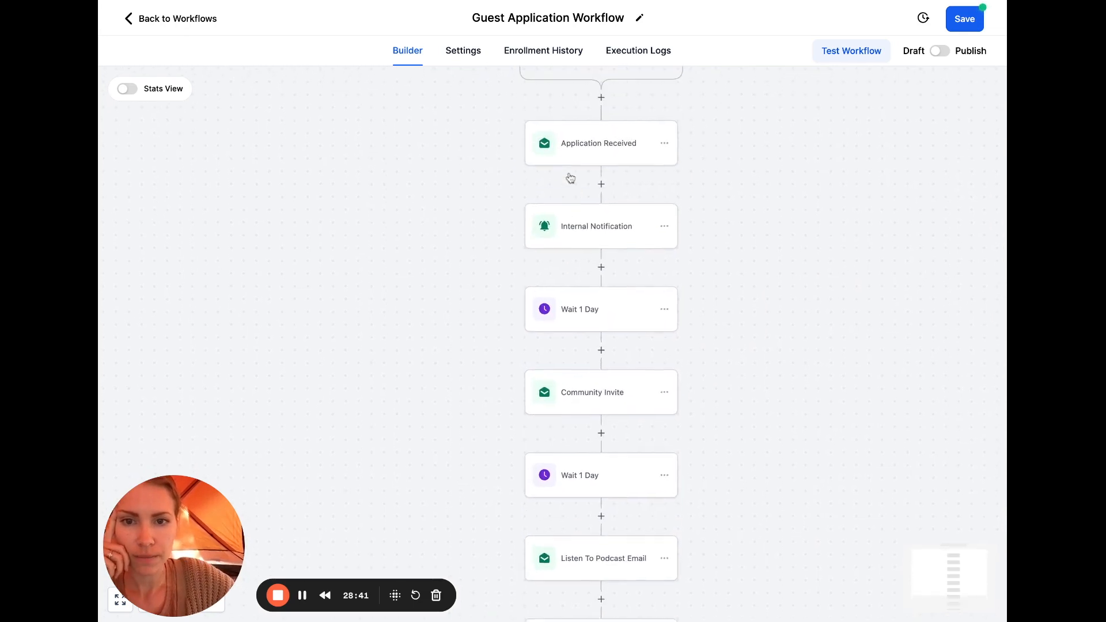
left_click(601, 267)
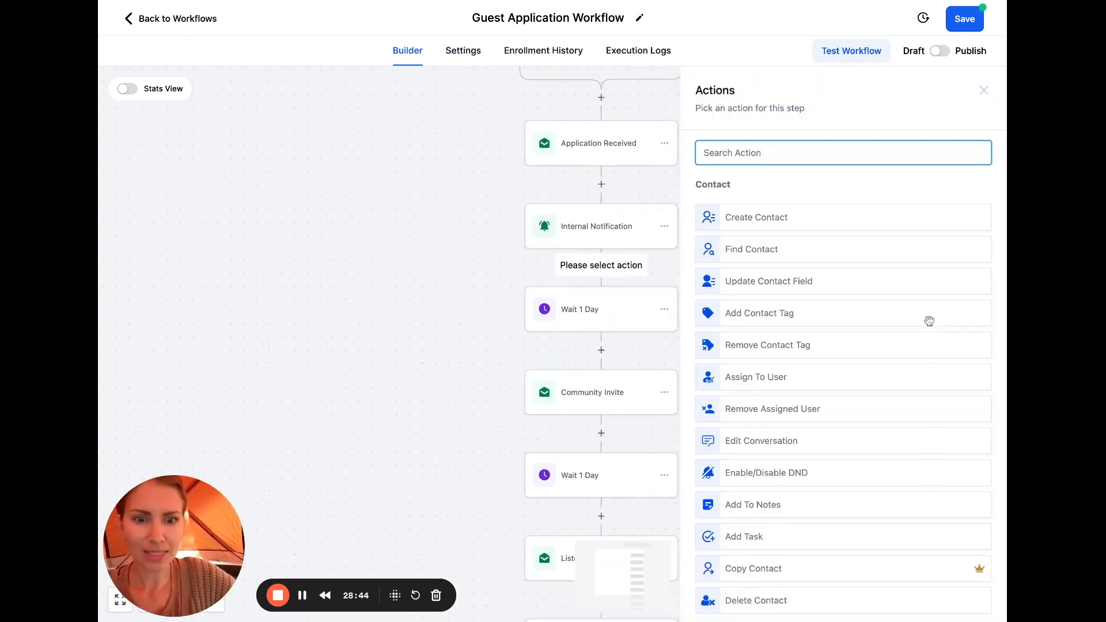
scroll(929, 321, "down", 7)
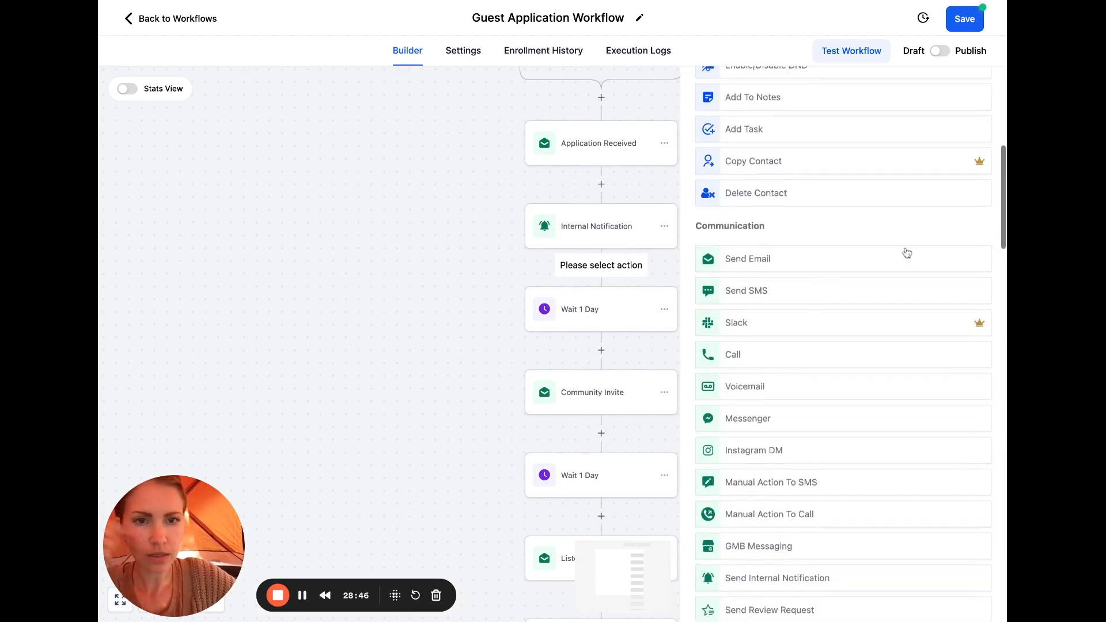
scroll(844, 321, "up", 7)
type("l")
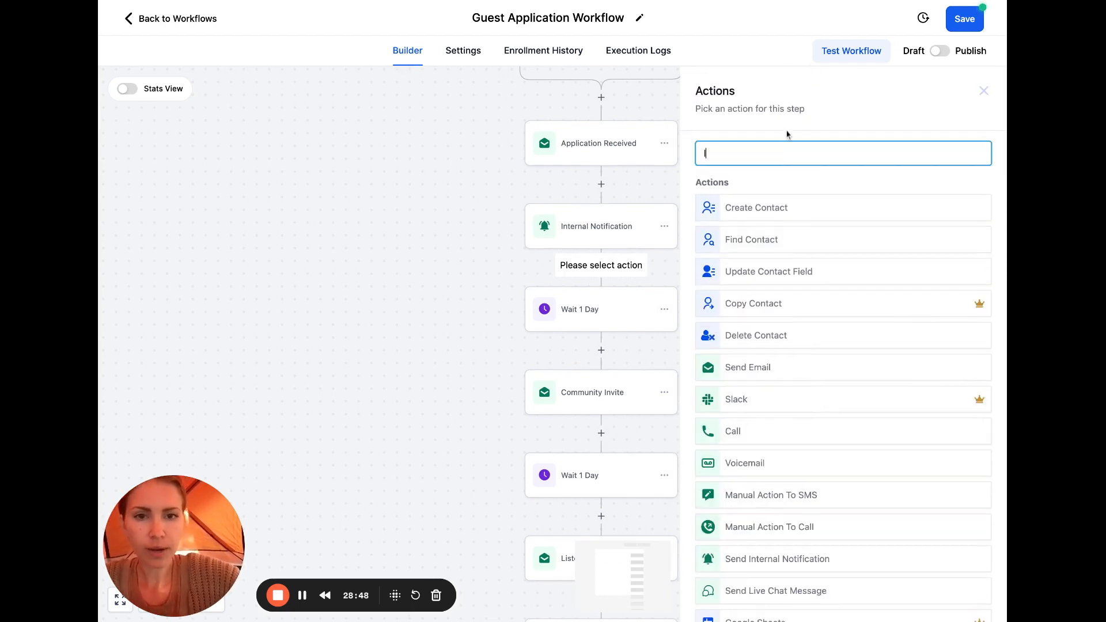
type("opp")
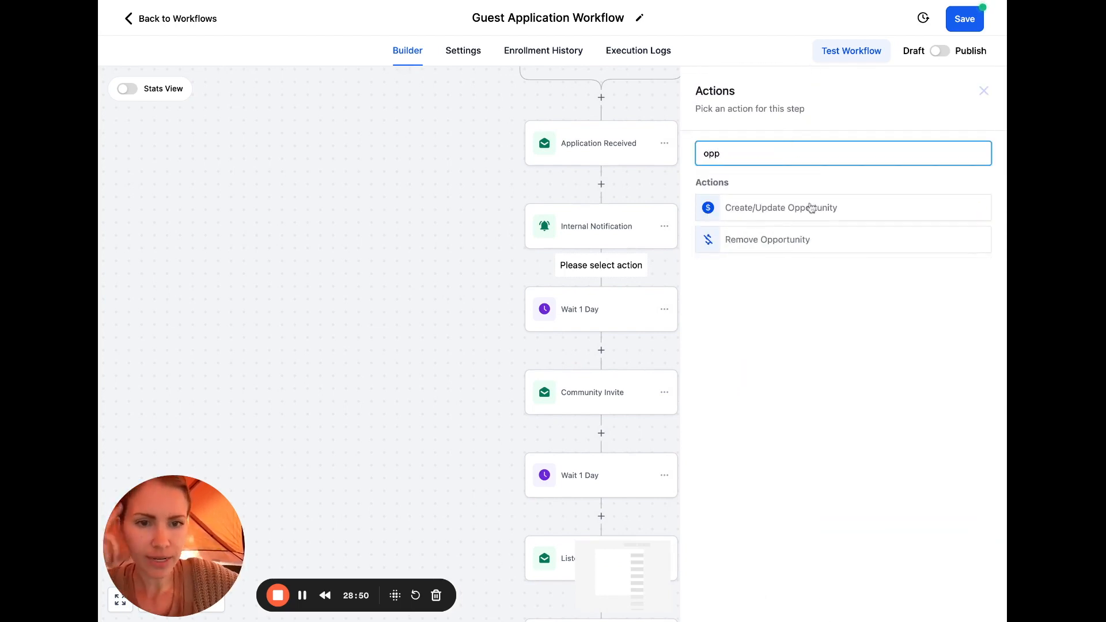
left_click(811, 208)
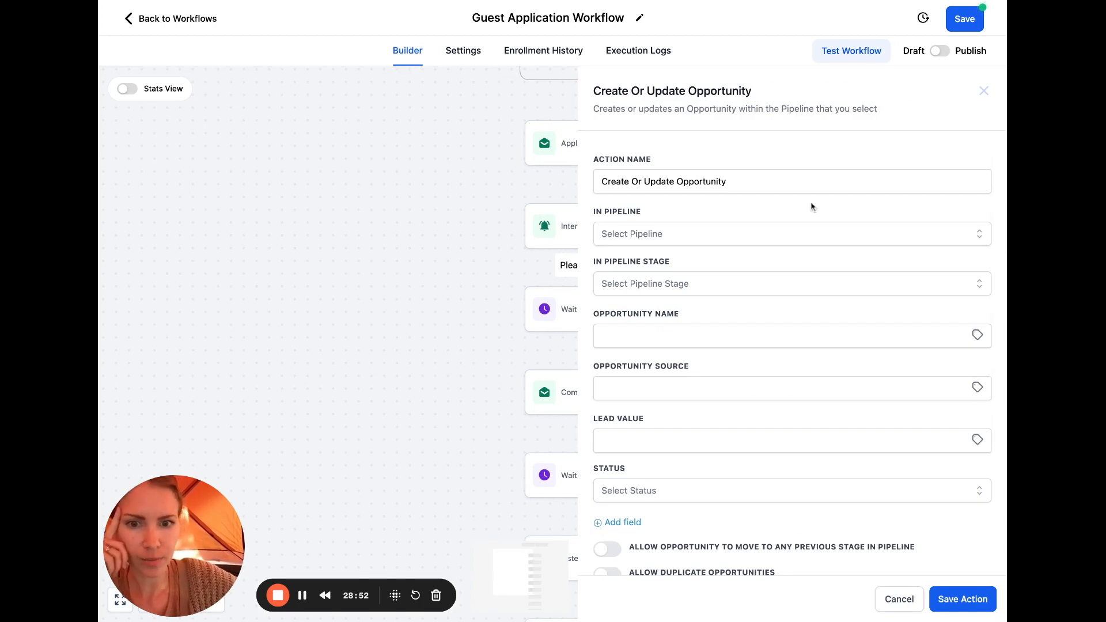
Put contacts in Main Offer Pipeline's Podcast Guest Lead stage and save the opportunity step
left_click(919, 242)
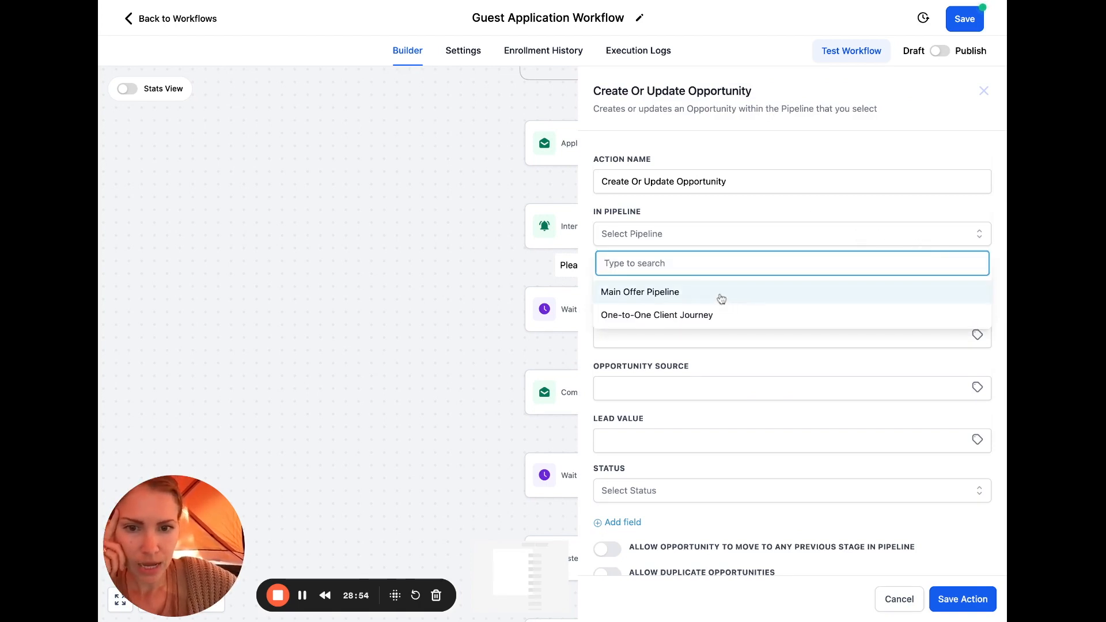
left_click(720, 299)
left_click(794, 289)
scroll(730, 378, "down", 3)
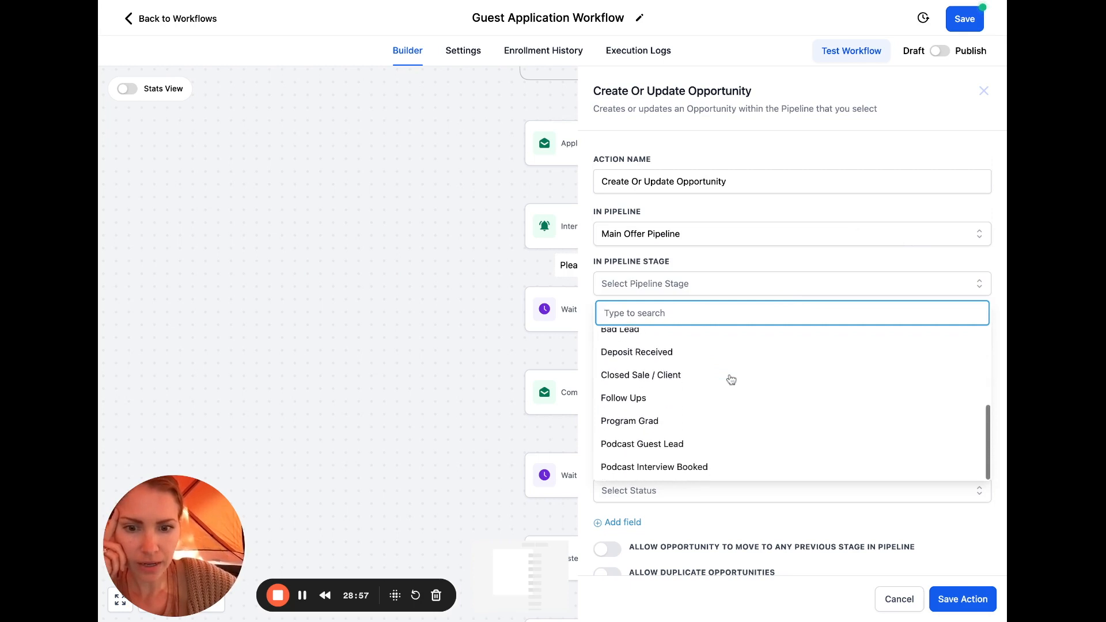
left_click(672, 448)
scroll(822, 428, "down", 1)
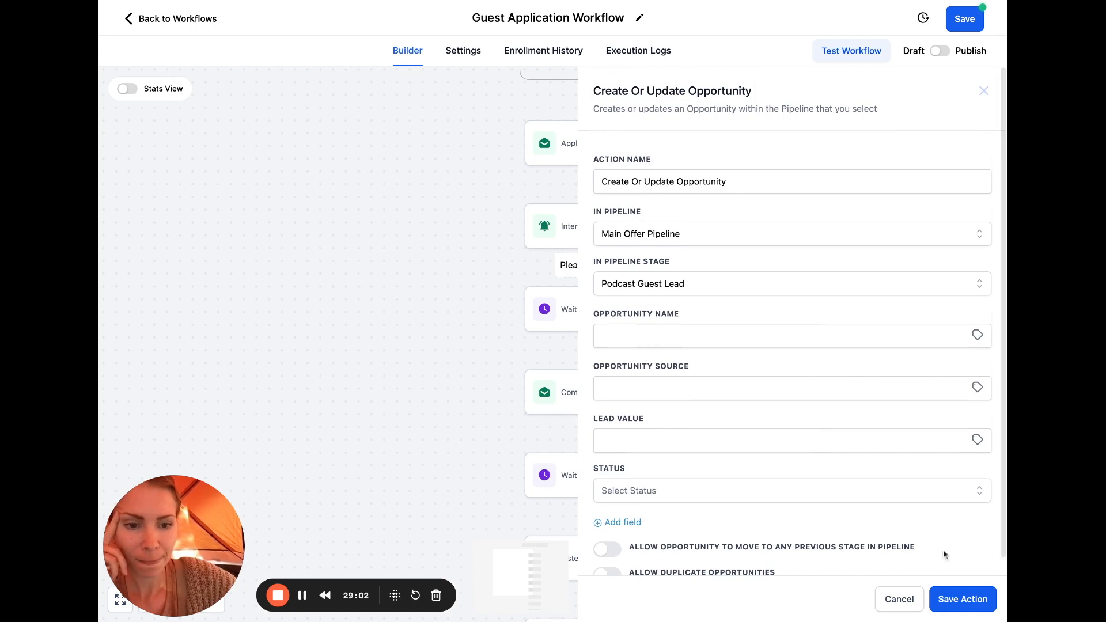
left_click(959, 602)
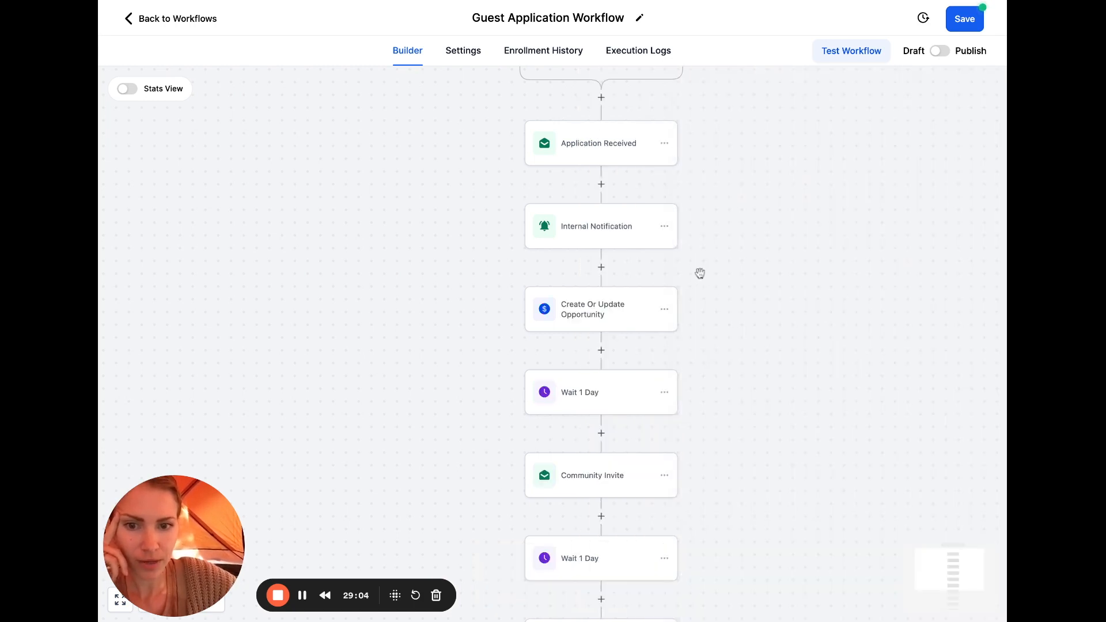
scroll(700, 273, "down", 2)
scroll(700, 273, "down", 3)
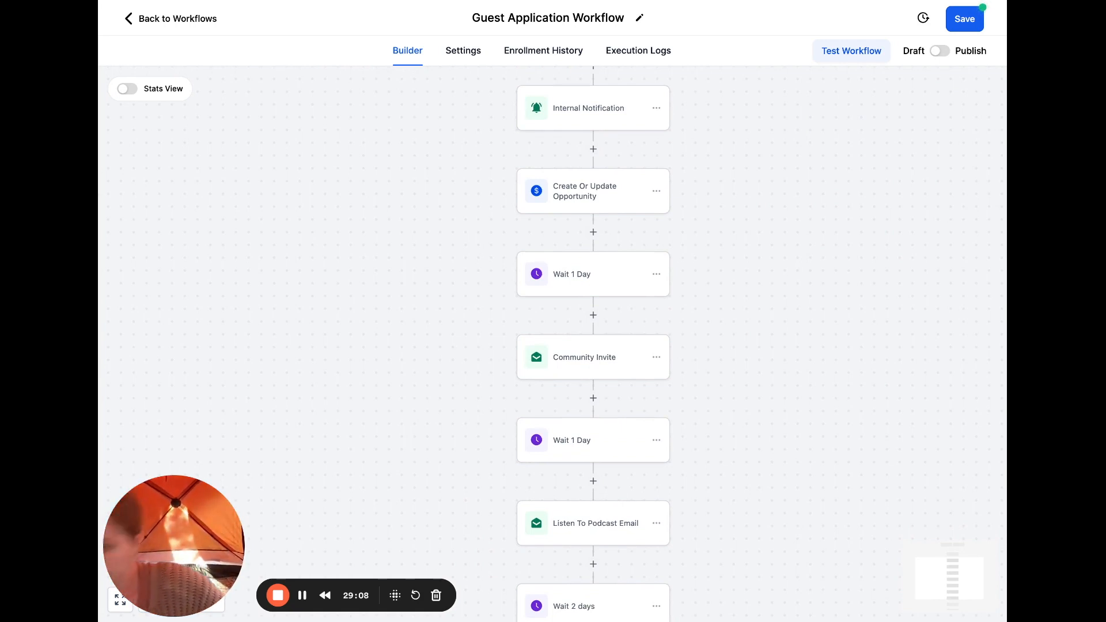
scroll(700, 273, "down", 10)
scroll(699, 273, "up", 4)
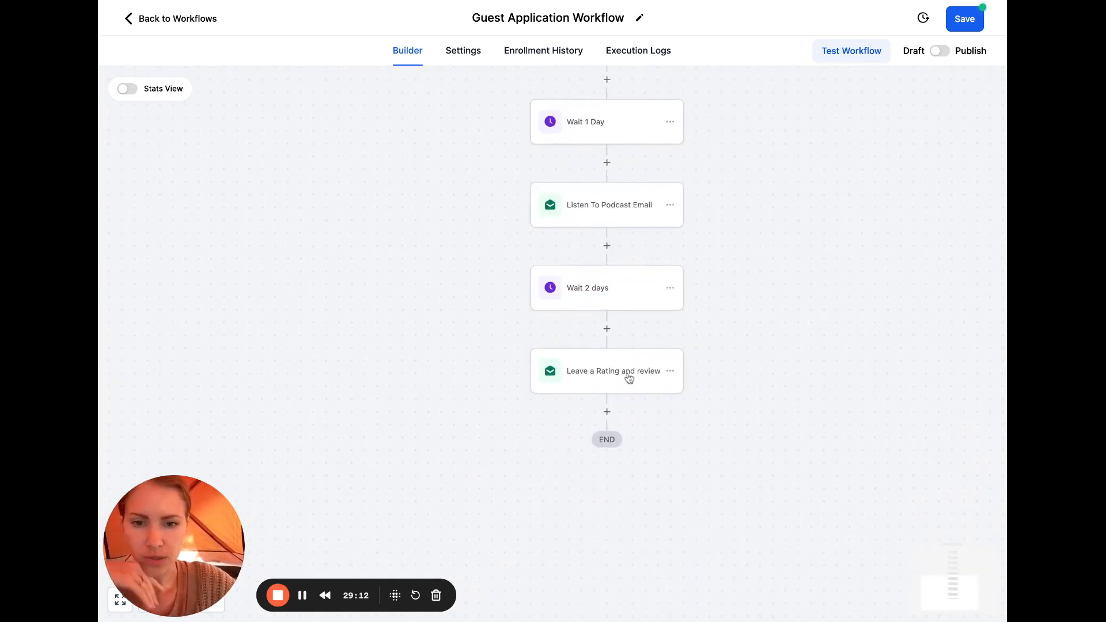
Replace the placeholder x with the pasted review-request message and delete its greeting lines
left_click(628, 375)
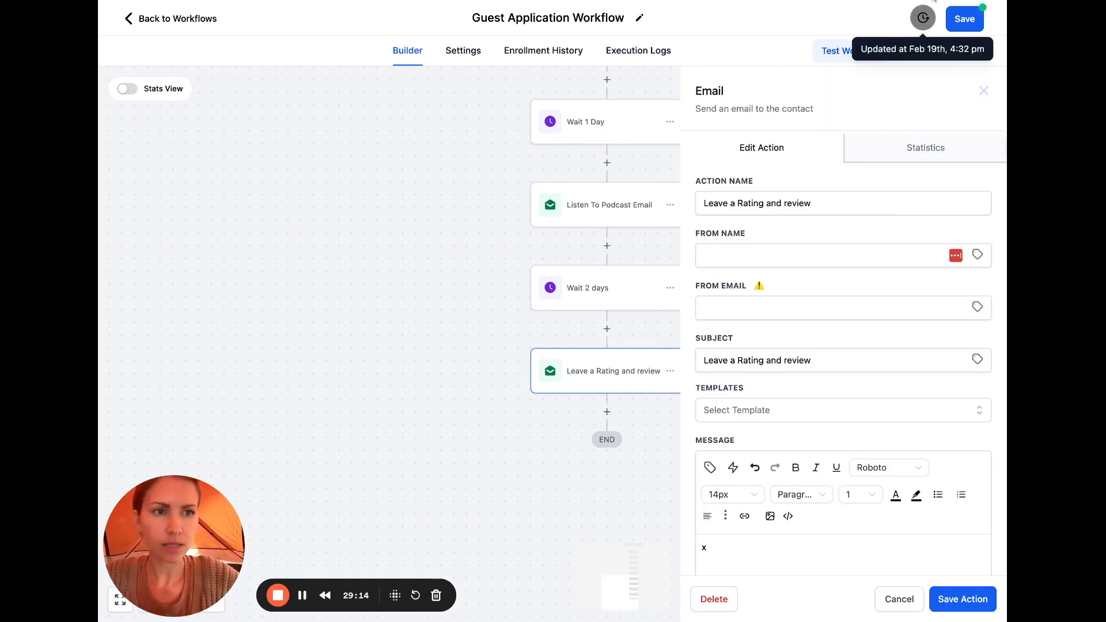
left_click_drag(740, 548, 664, 548)
key("BackSpace")
key("ctrl+v")
scroll(837, 498, "down", 1)
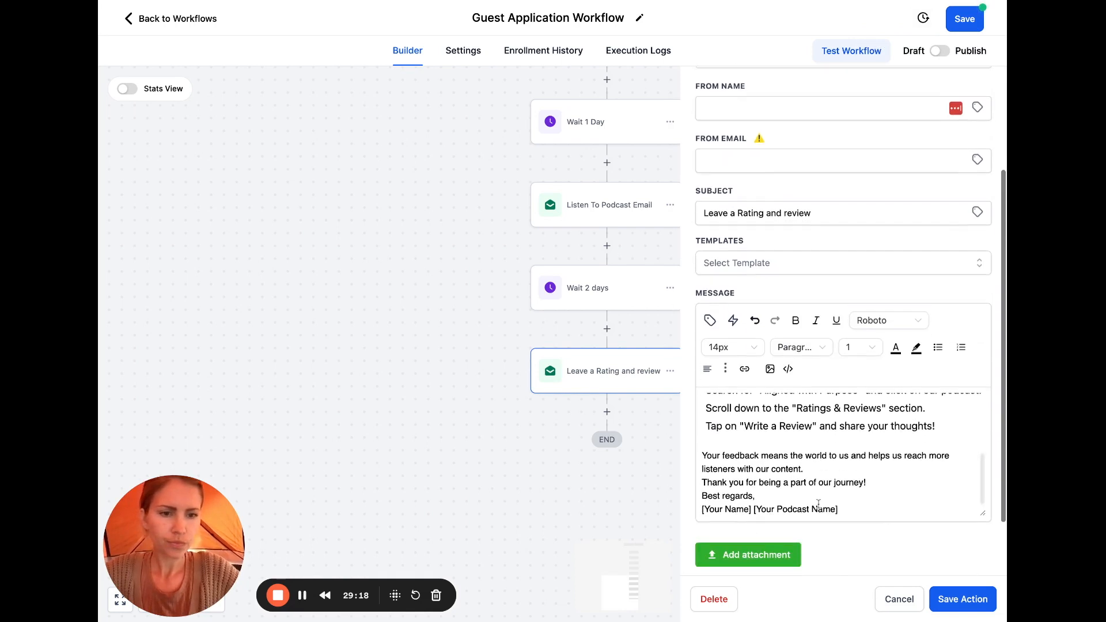
scroll(836, 498, "up", 5)
left_click(822, 414)
left_click_drag(795, 429, 701, 410)
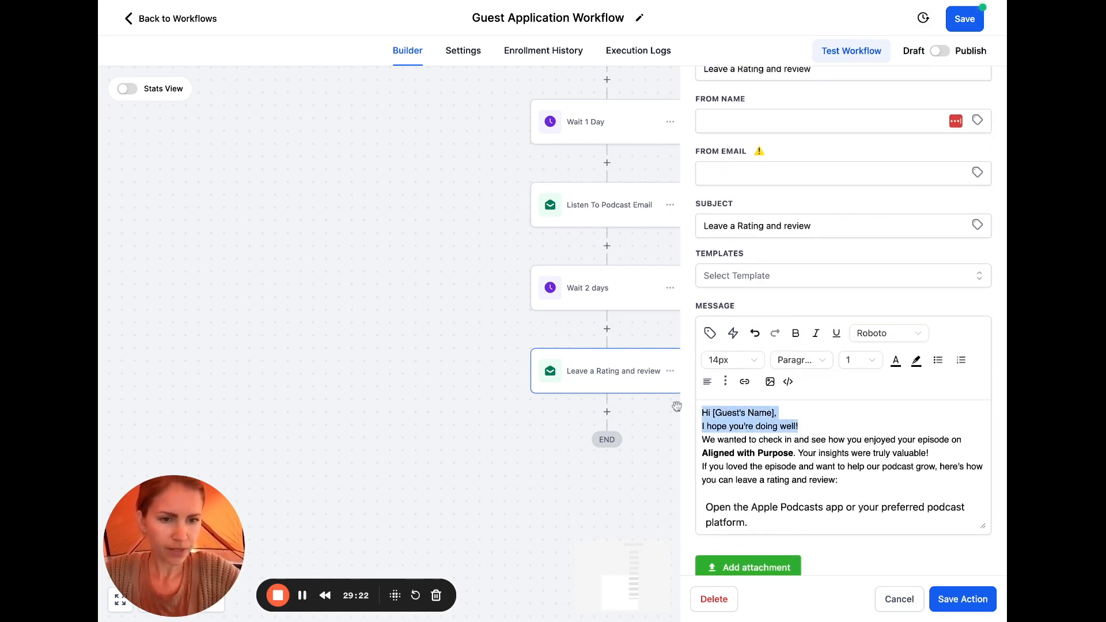
key("BackSpace")
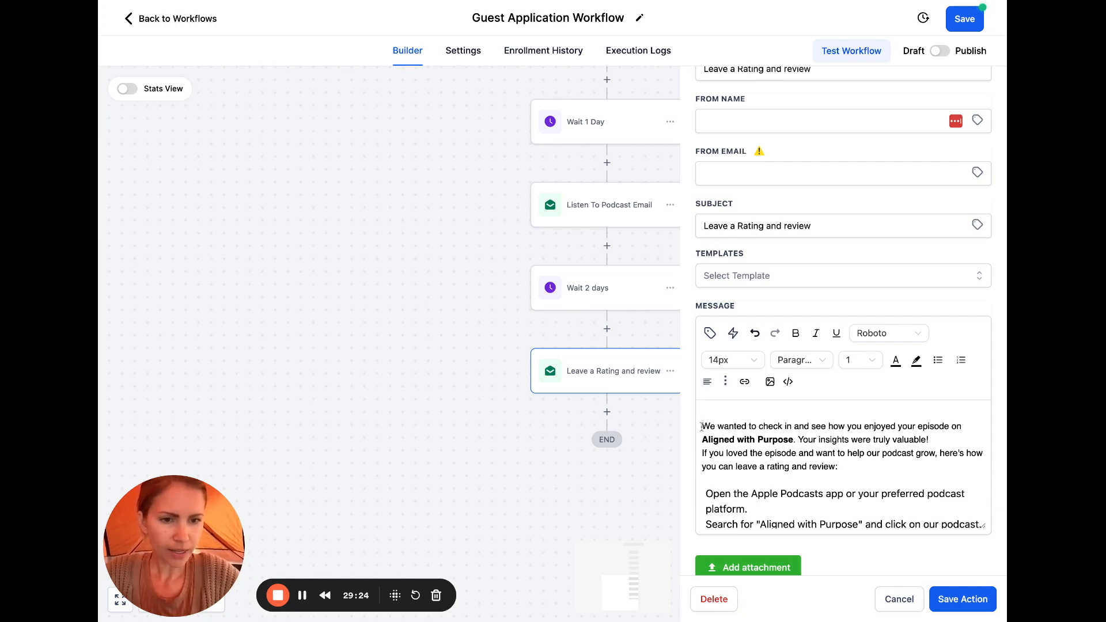
key("Delete")
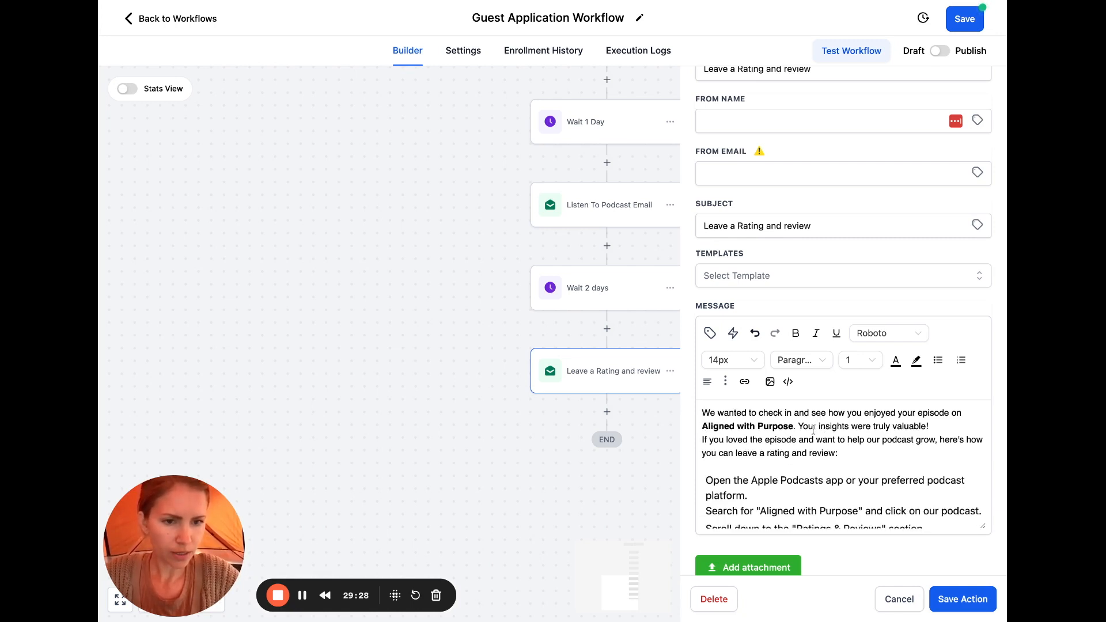
Rewrite the opening to 'this episode' and 'insights help attract more listeners just like you…'
left_click_drag(793, 429, 898, 414)
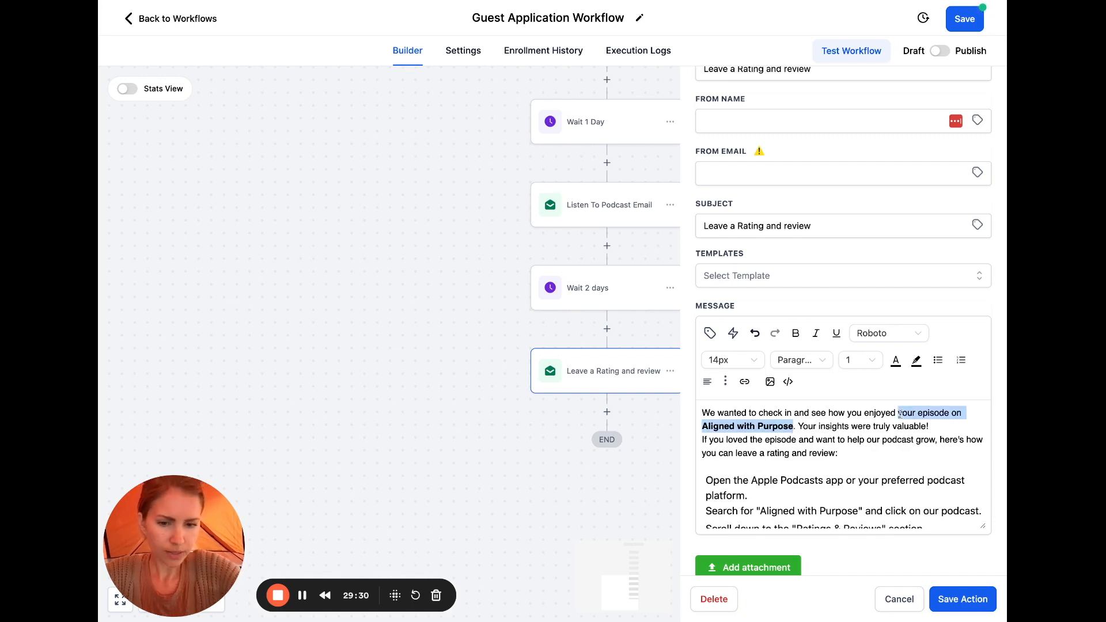
type("thi episode")
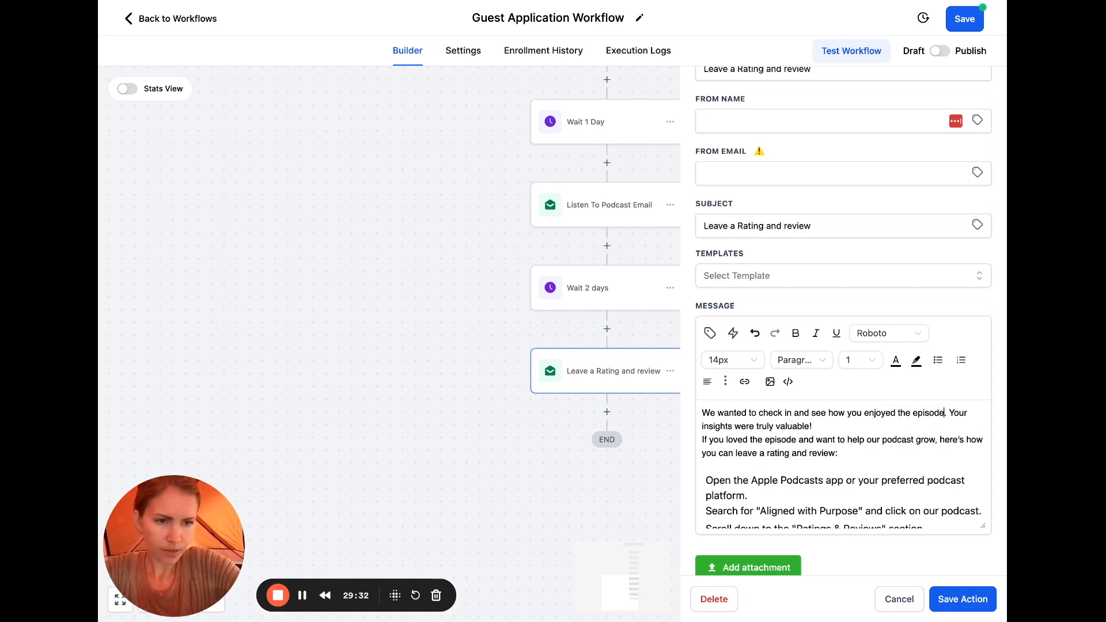
left_click(861, 427)
key("Return")
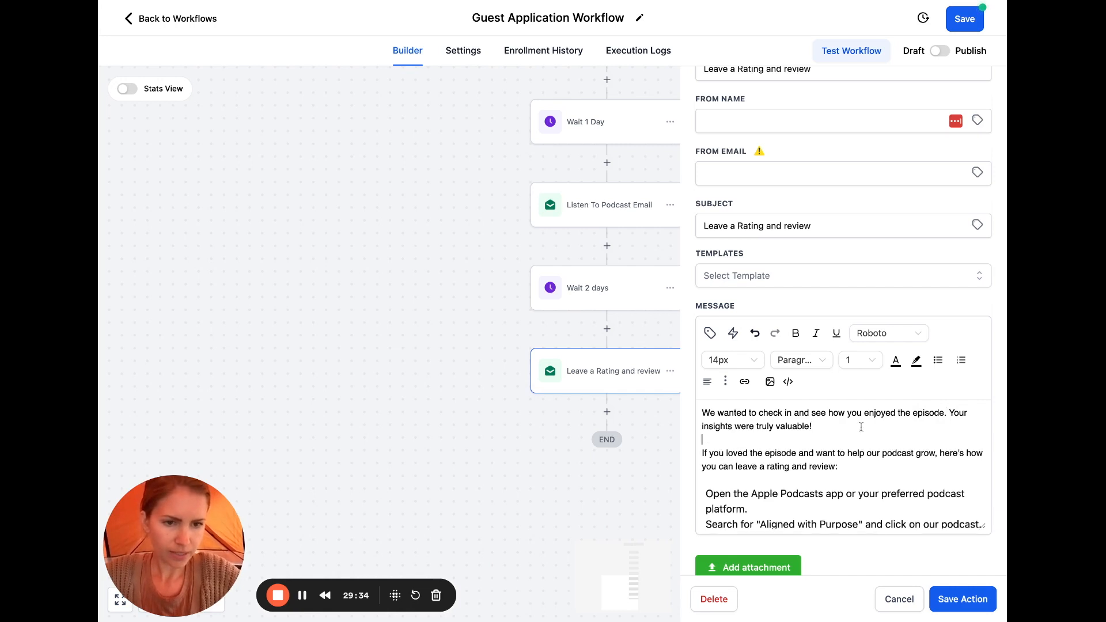
key("shift+Left")
key("shift+Left")
key("shift+Left")
key("shift+Left")
key("shift+Left")
key("shift+Left")
key("shift+Left")
key("shift+Left")
key("shift+Left")
key("shift+Left")
key("shift+Left")
key("shift+Left")
key("shift+Left")
key("shift+Left")
key("shift+Left")
key("shift+Left")
key("shift+Left")
key("shift+Left")
key("shift+Left")
key("shift+Left")
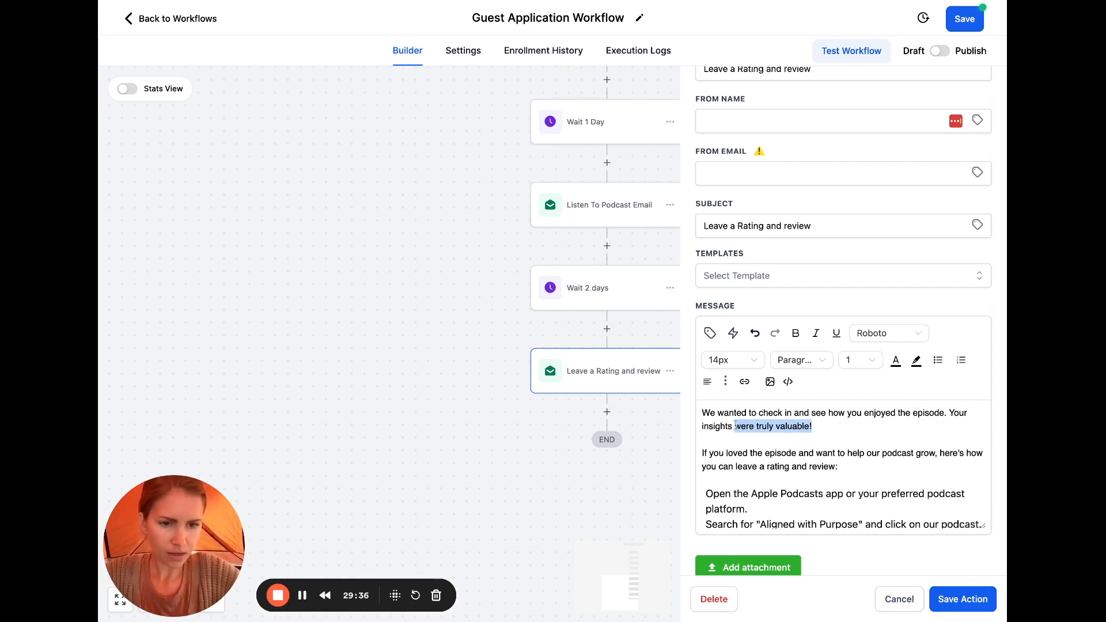
type("help shif")
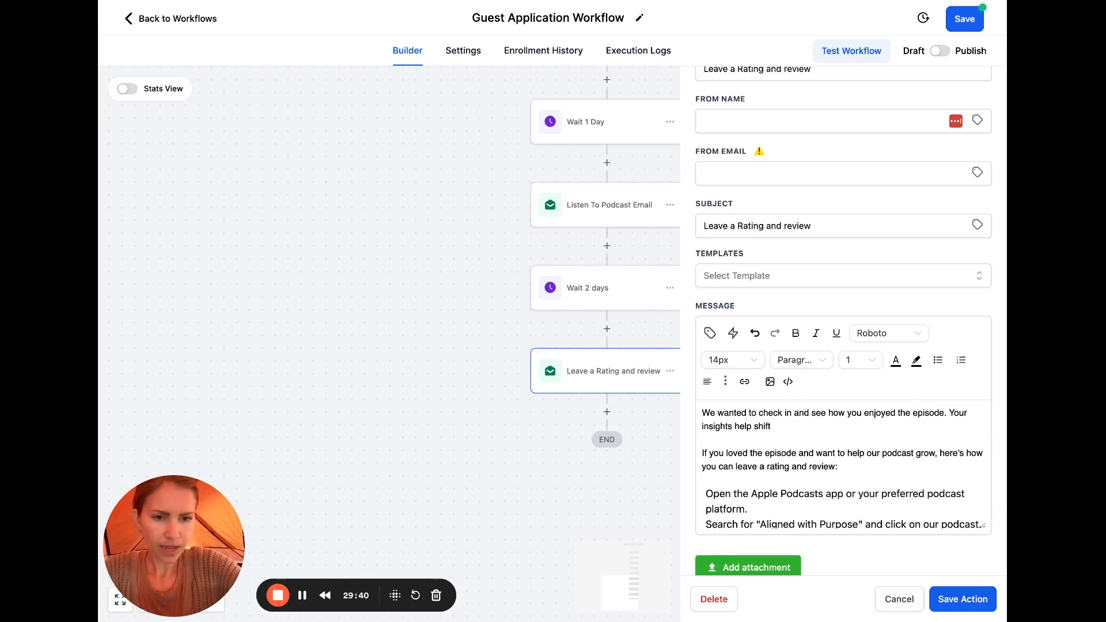
key("BackSpace")
key("BackSpace")
key("BackSpace")
key("BackSpace")
key("BackSpace")
key("BackSpace")
key("BackSpace")
key("BackSpace")
type("attract more listeners")
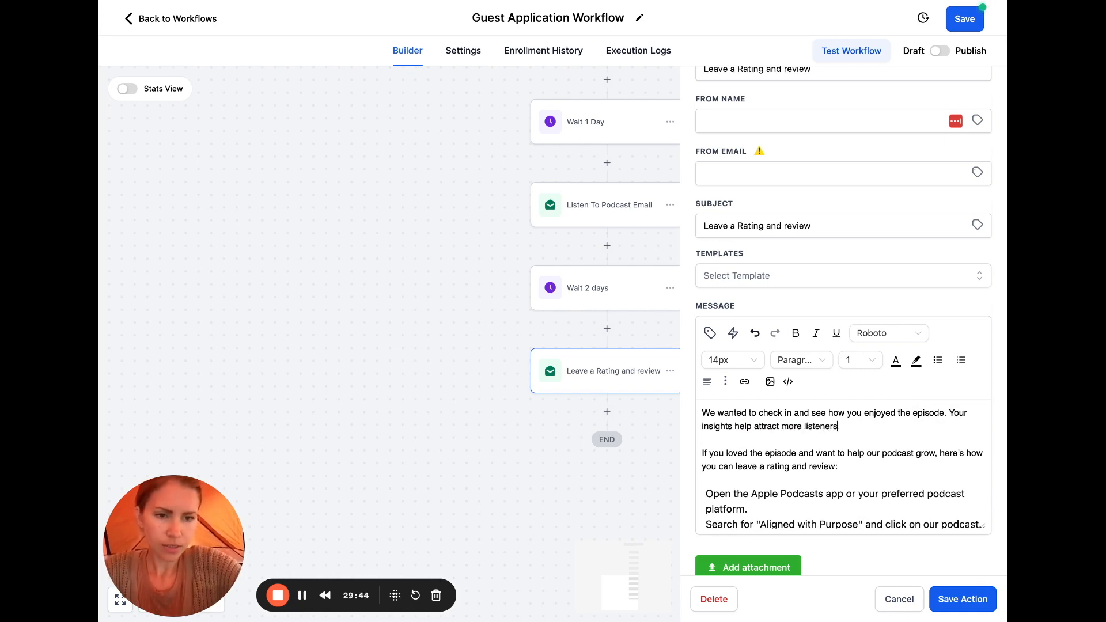
type(" just ")
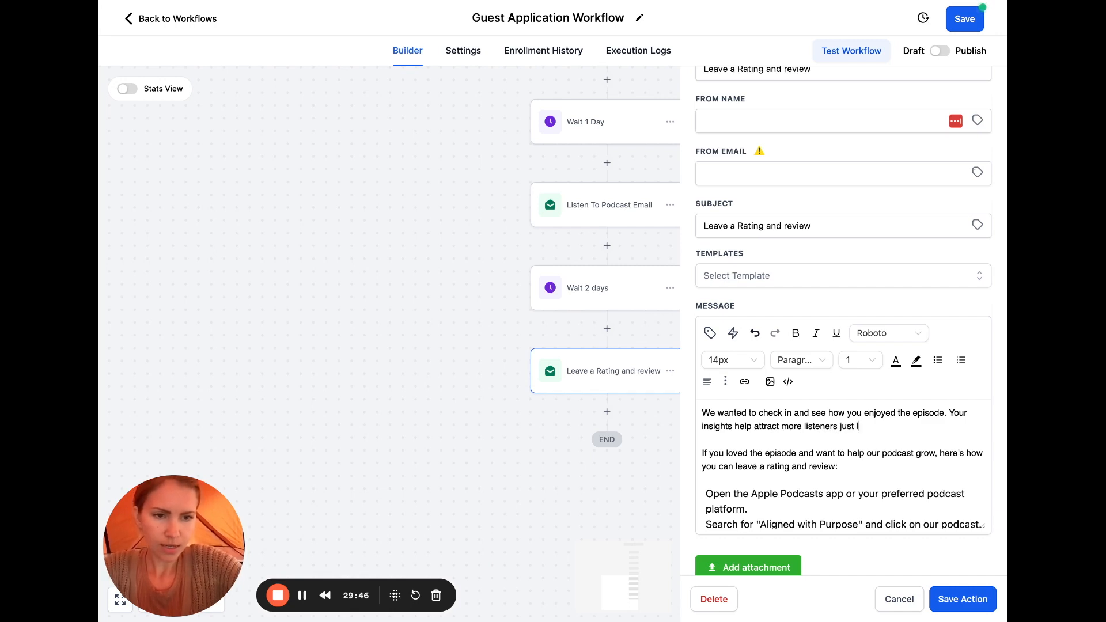
type("like you to the show")
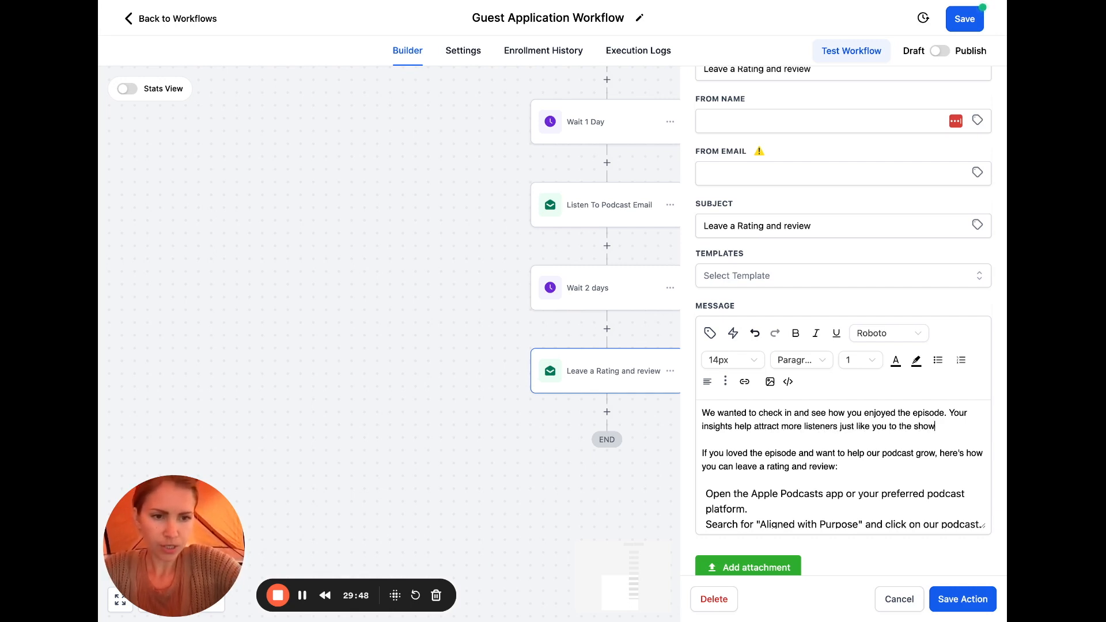
type(" as it gives th")
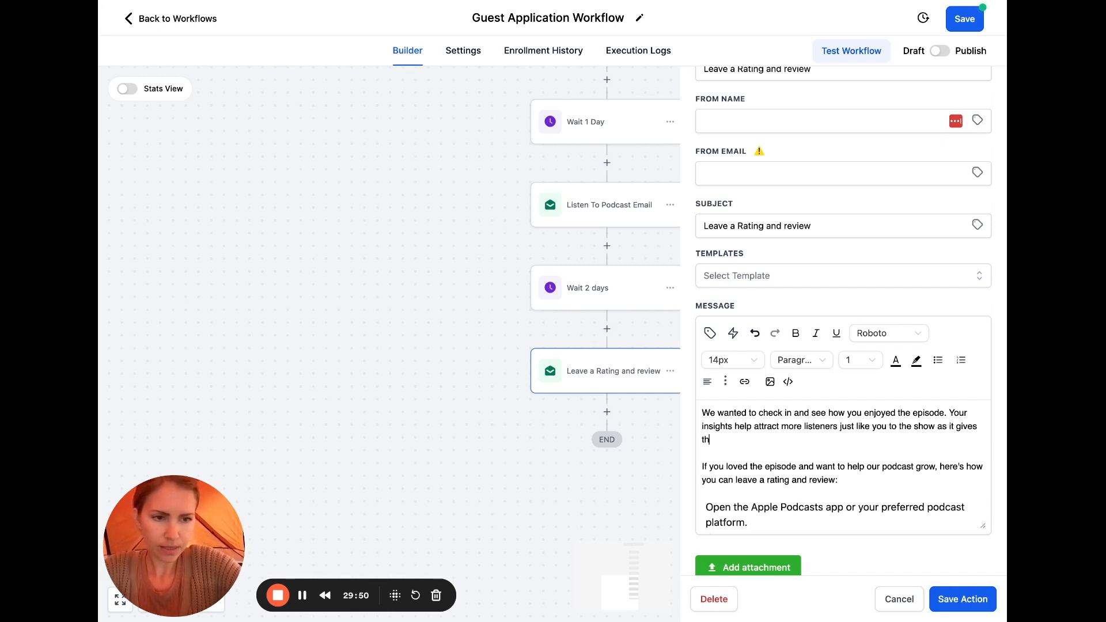
type("e algorithm ")
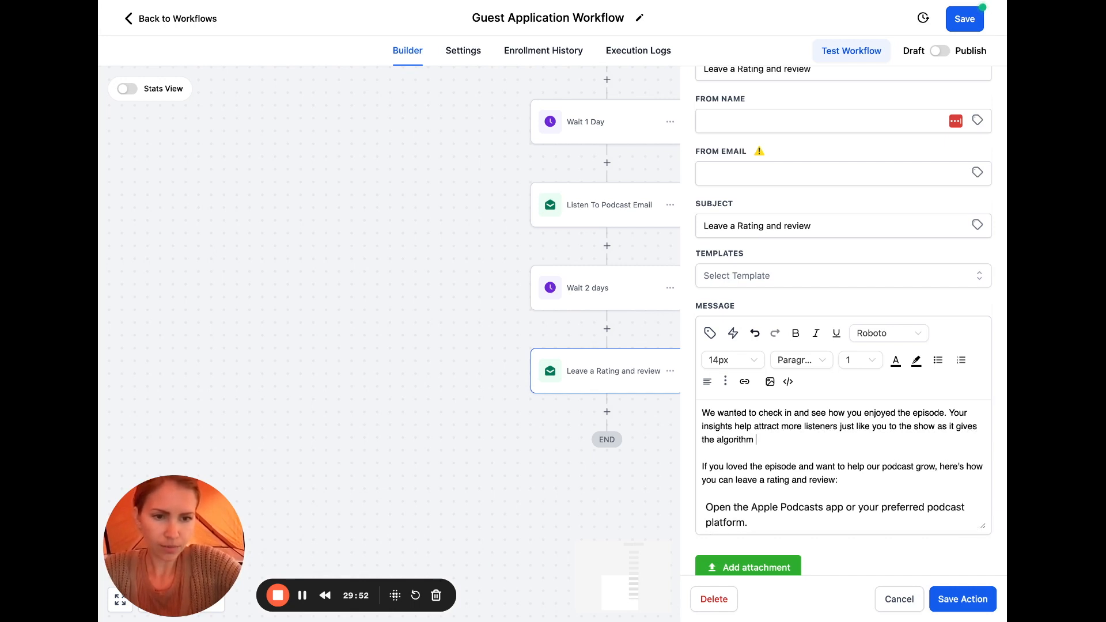
type("a boost and shows")
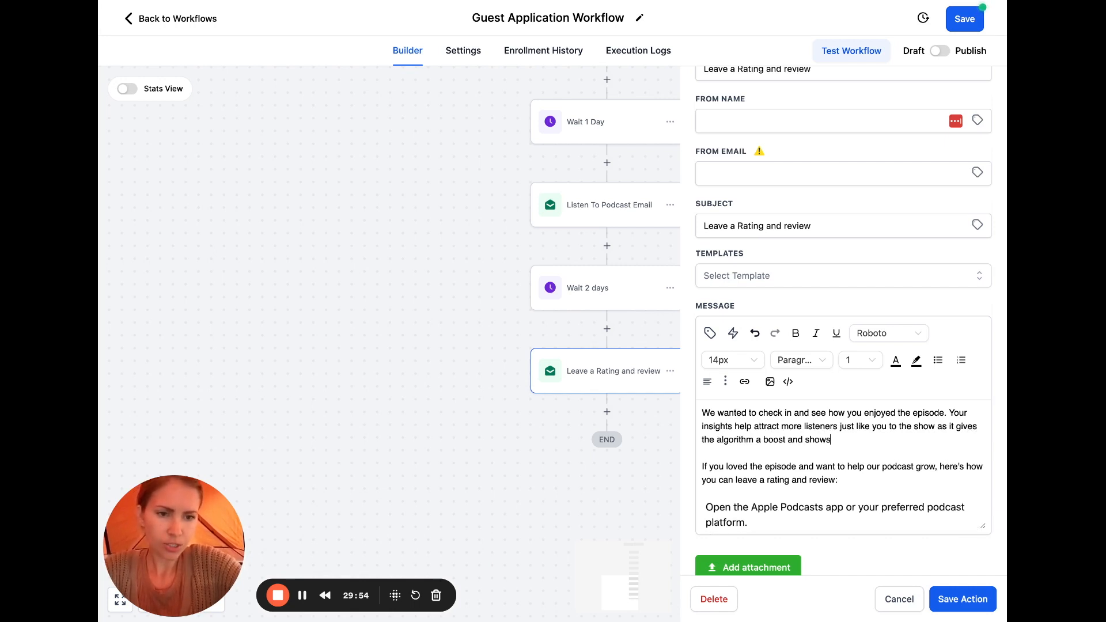
type(" it ")
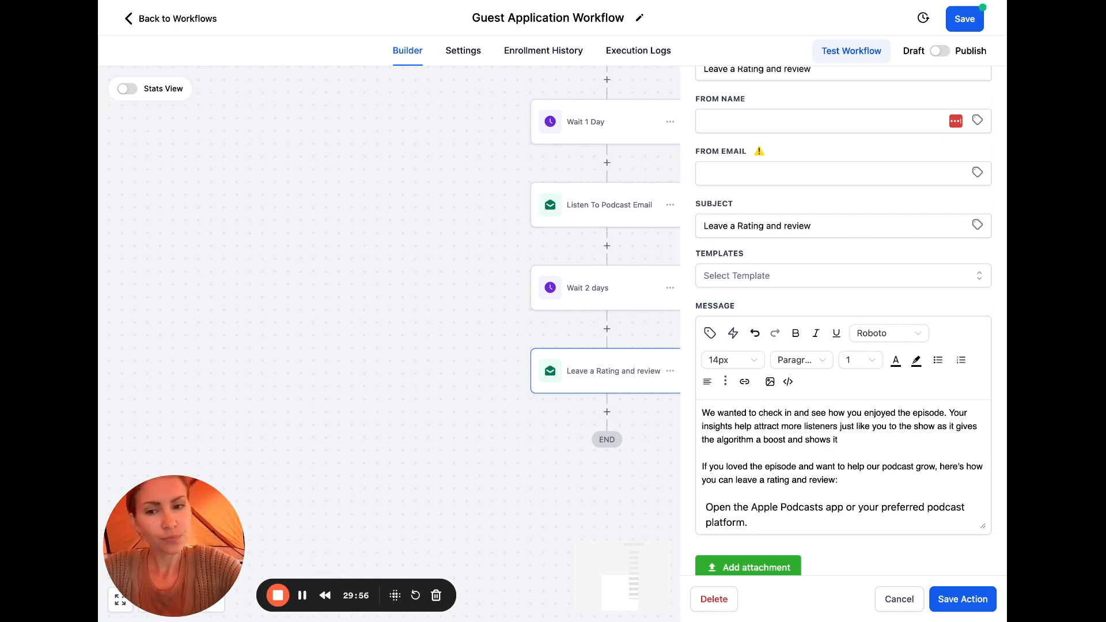
type("how ")
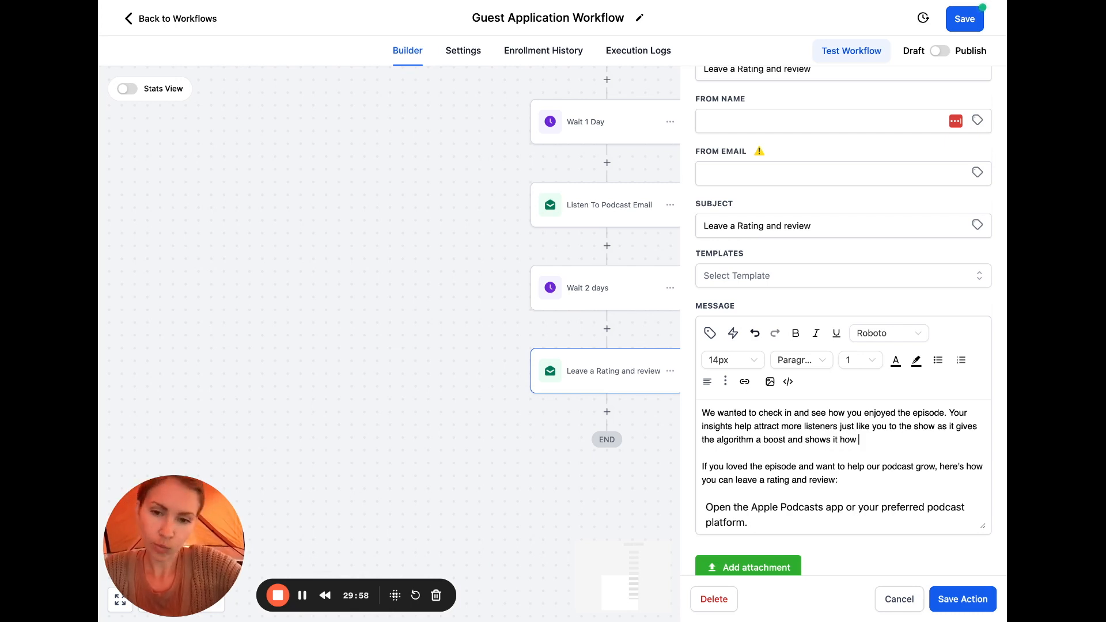
type("awesome it is.")
Number the four review instructions 1. through 4
scroll(829, 467, "down", 1)
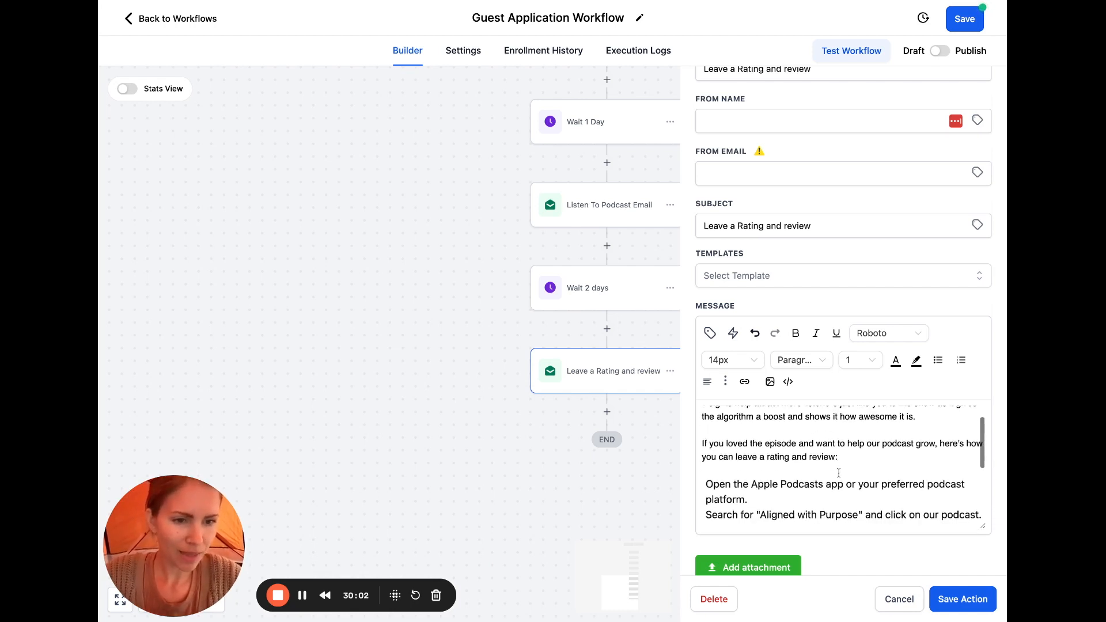
scroll(875, 464, "down", 2)
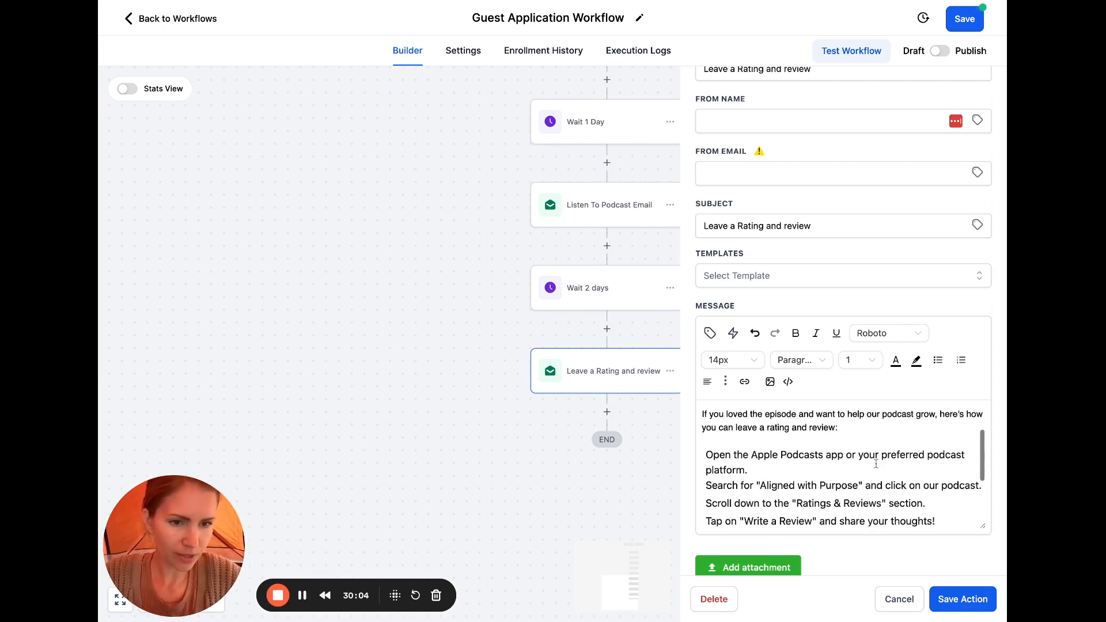
left_click(709, 445)
type("1.")
scroll(804, 471, "down", 1)
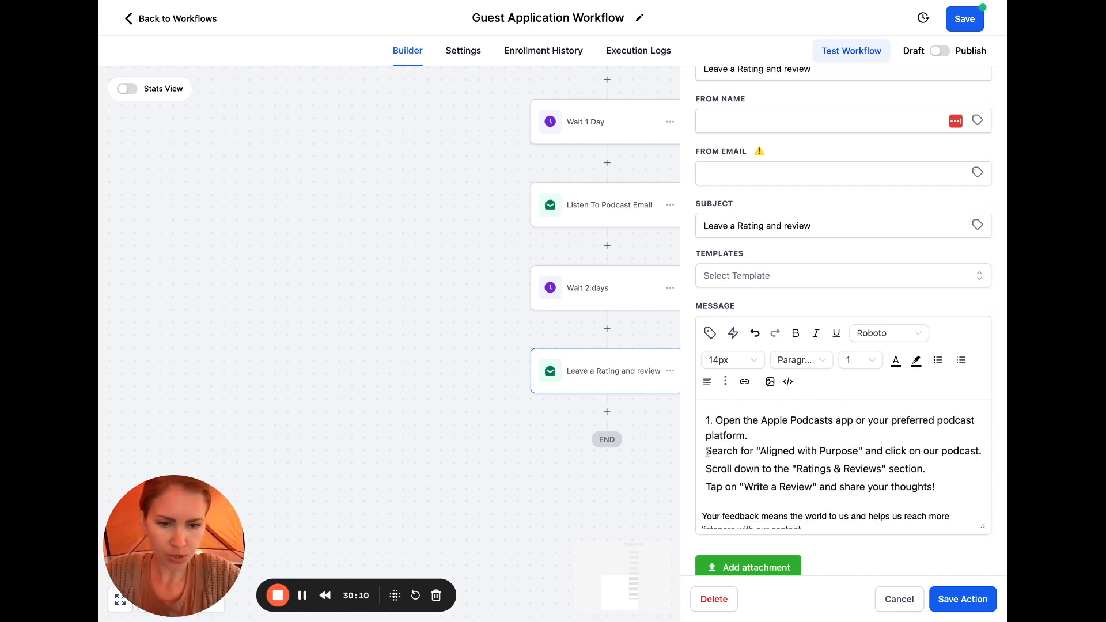
type("2.")
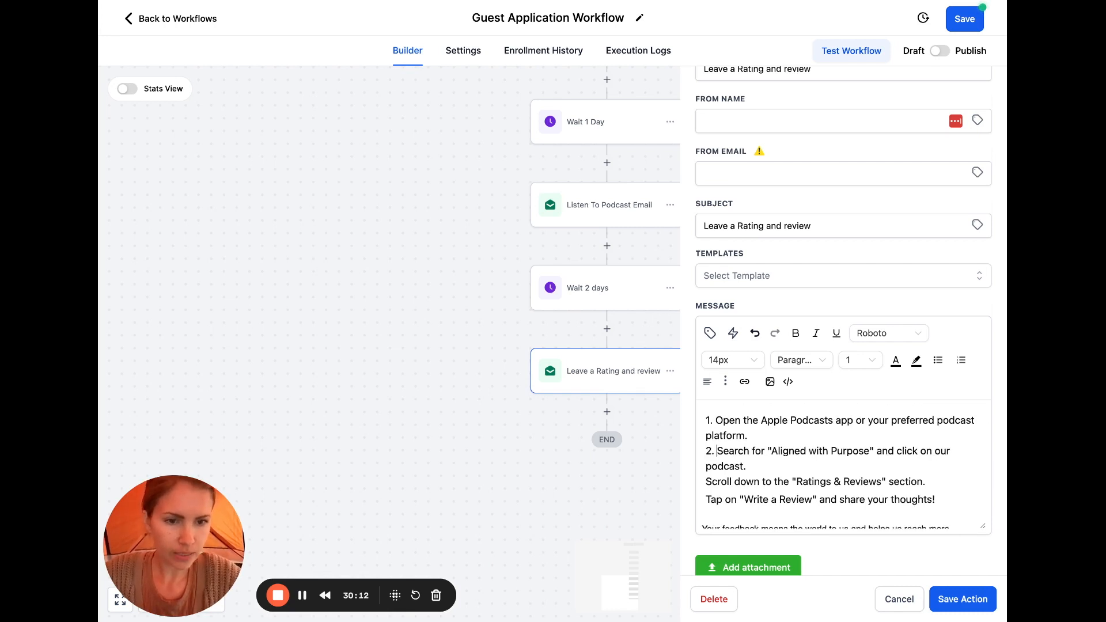
left_click(706, 481)
type("3.")
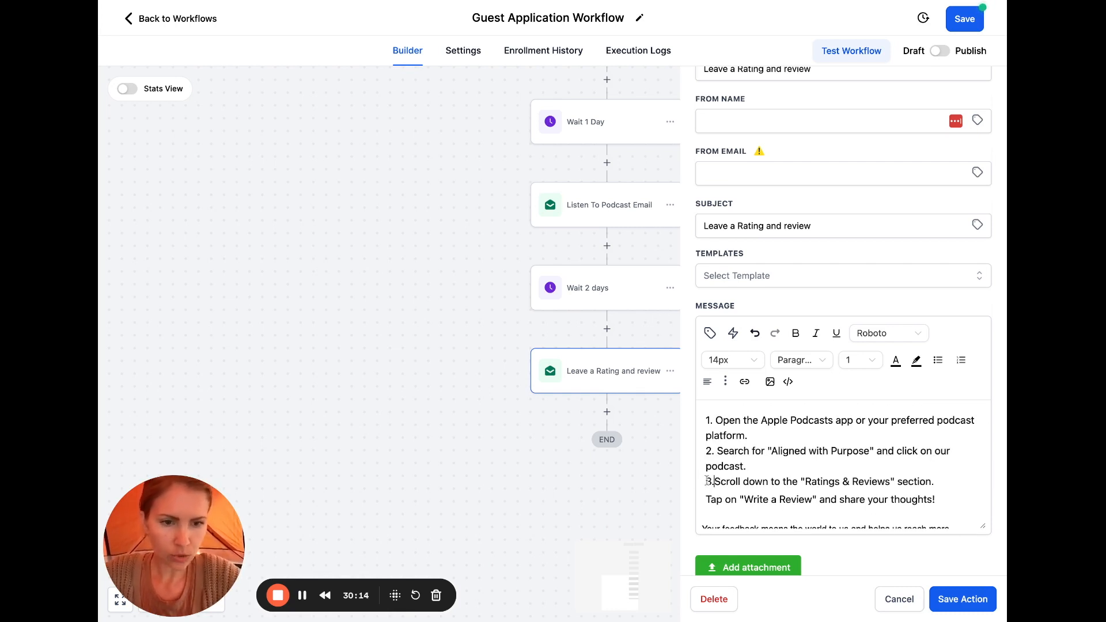
scroll(708, 477, "down", 1)
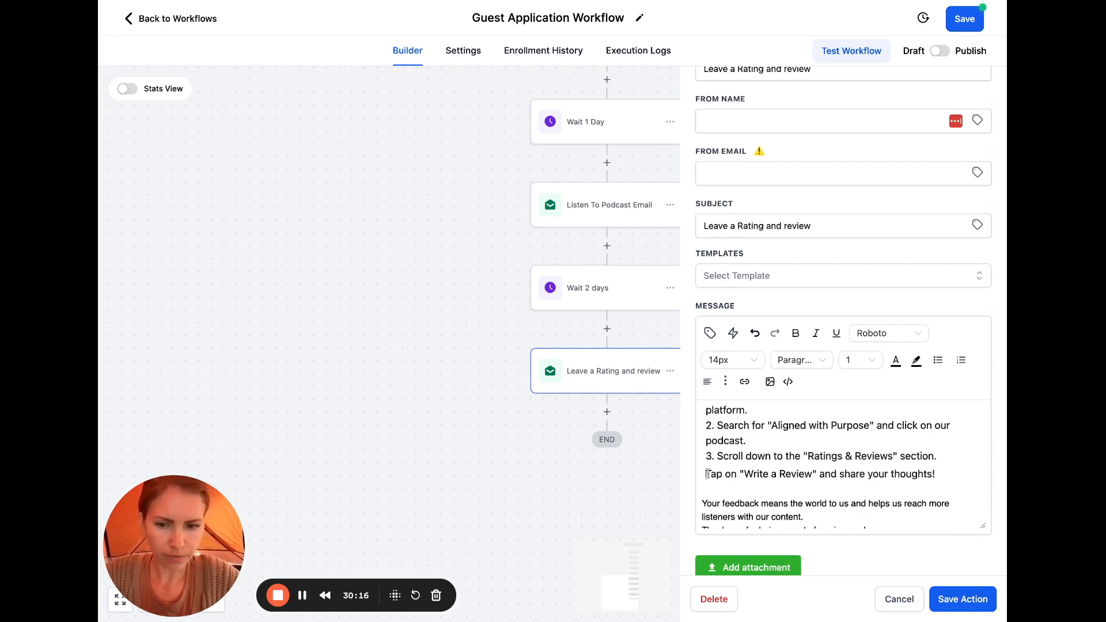
left_click(707, 474)
type("4.")
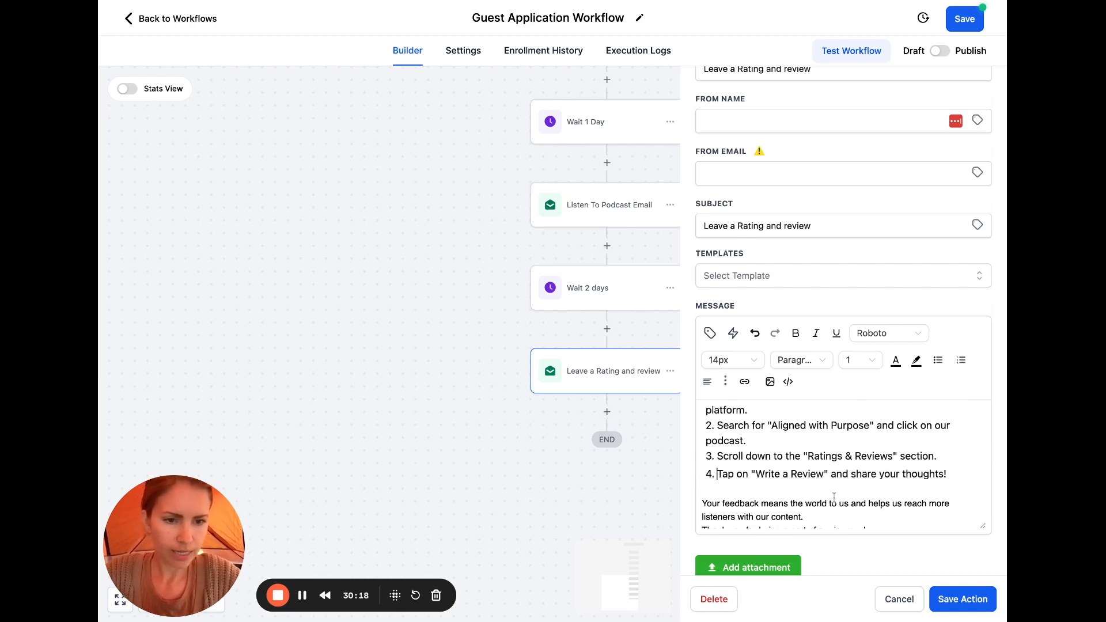
scroll(839, 505, "down", 1)
scroll(839, 504, "down", 1)
Add blank lines after the feedback paragraph and after the thank-you line
left_click(841, 490)
key("Return")
scroll(903, 493, "down", 1)
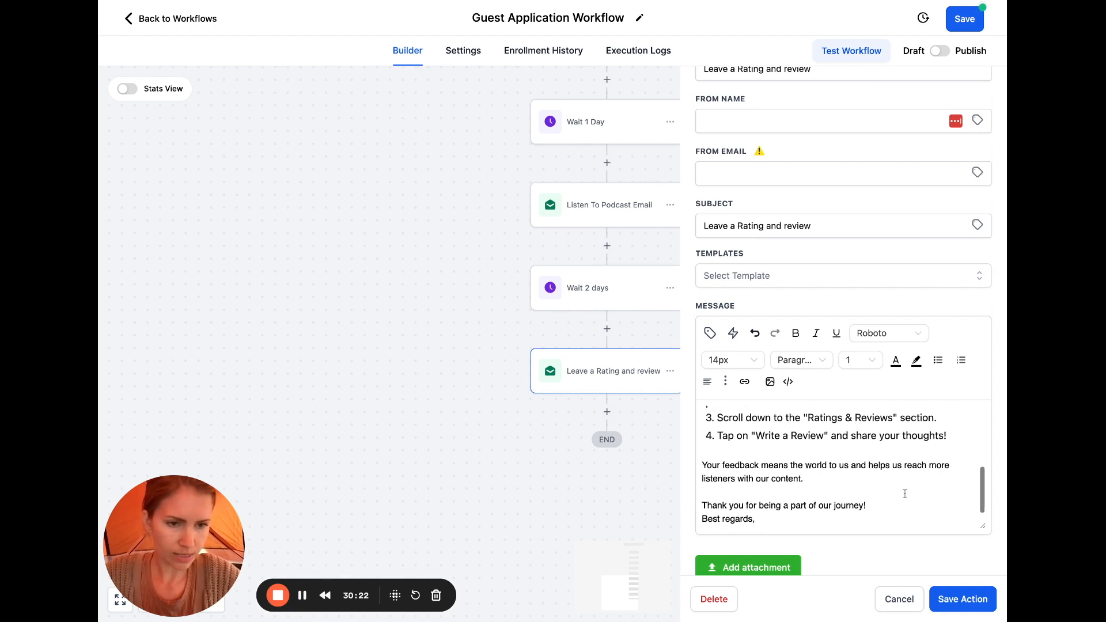
key("Return")
scroll(879, 485, "down", 1)
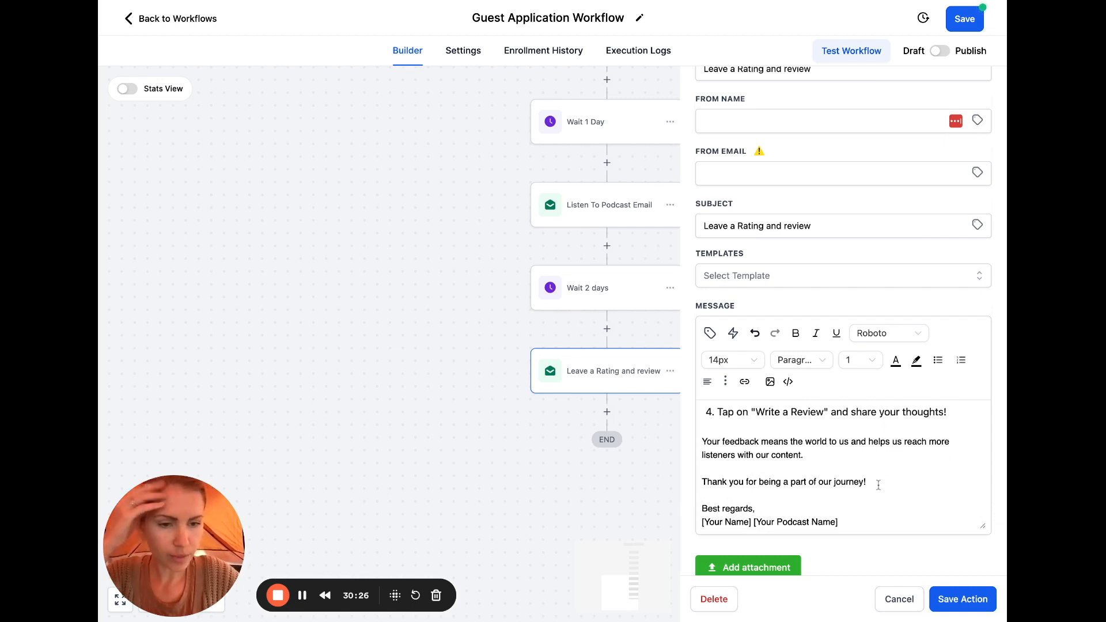
scroll(776, 504, "down", 1)
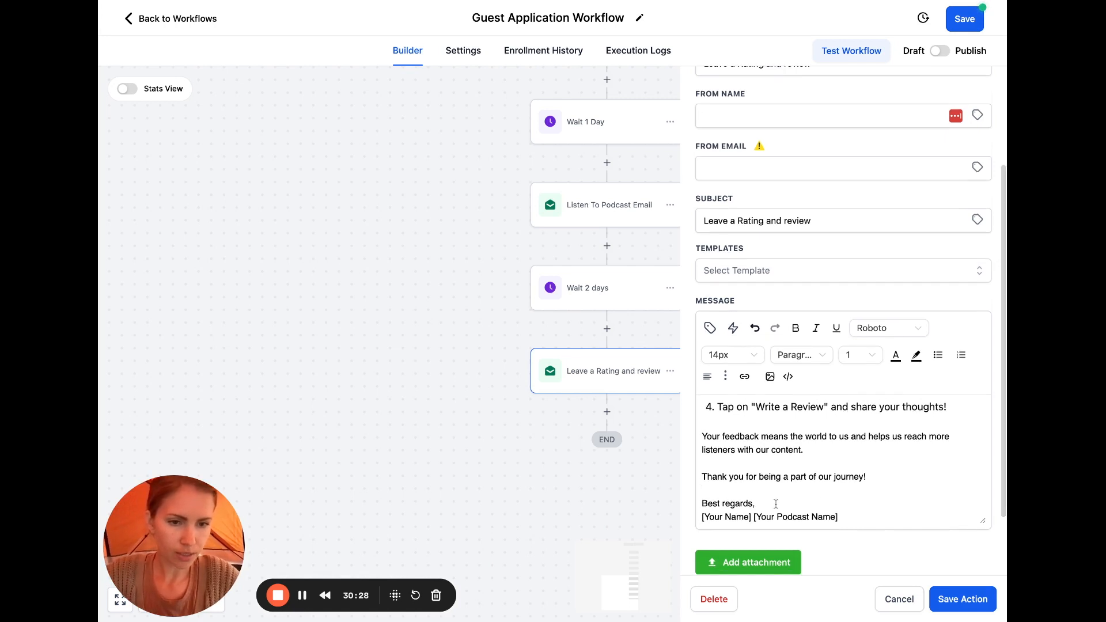
Replace the signature with the sender's first name and add a p.s. line ending '>>CLICK HERE'
left_click_drag(851, 518, 702, 509)
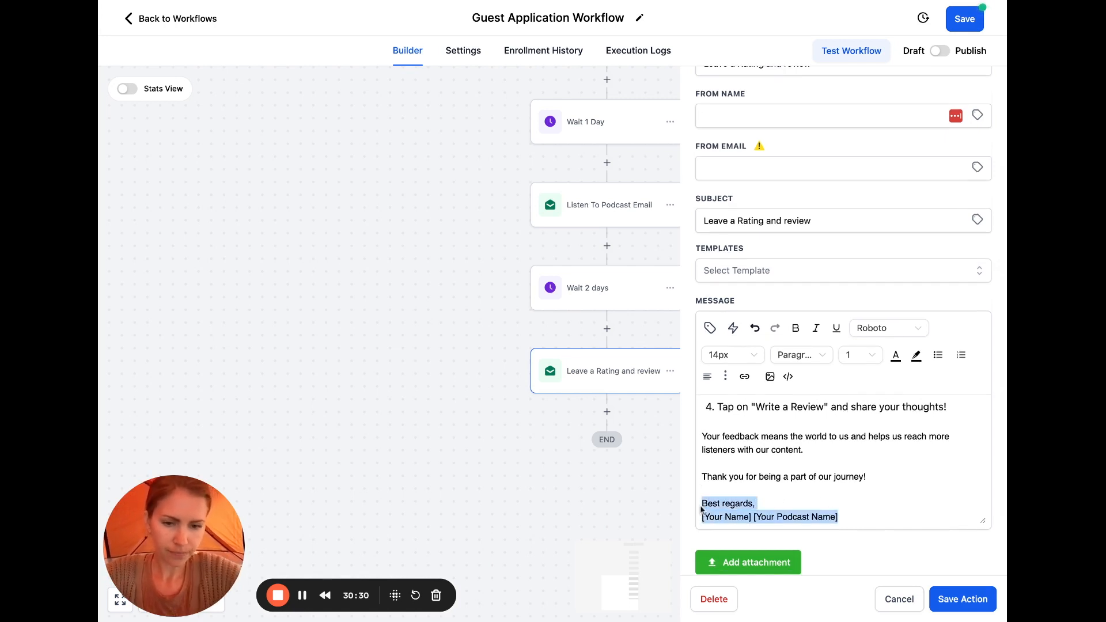
type("Jamie")
key("Return")
type("p.s. if you prefer")
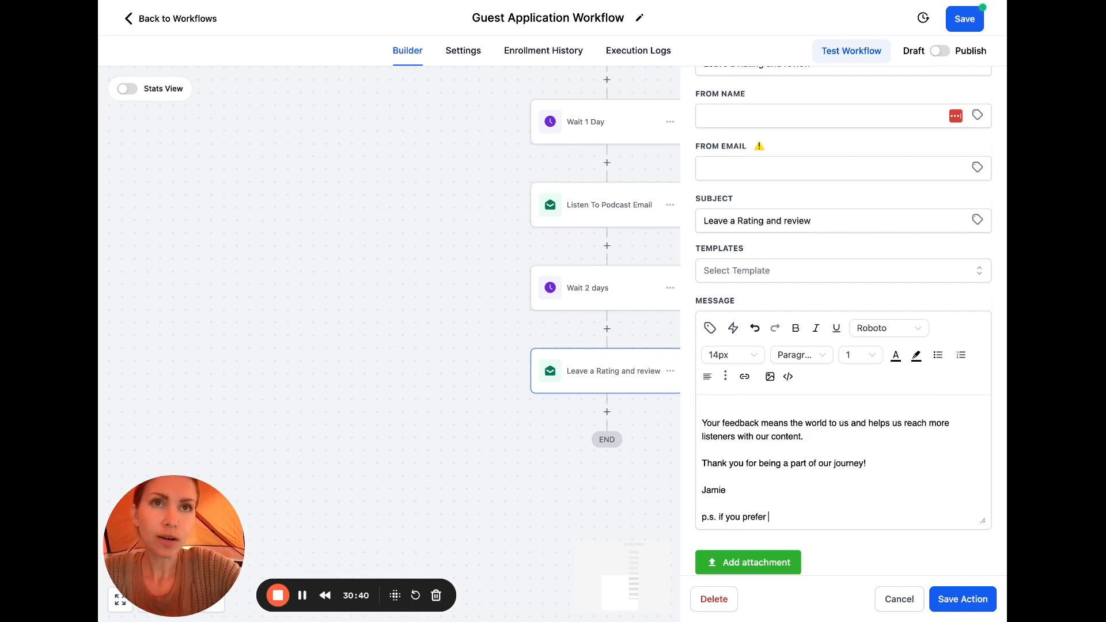
type("you ca")
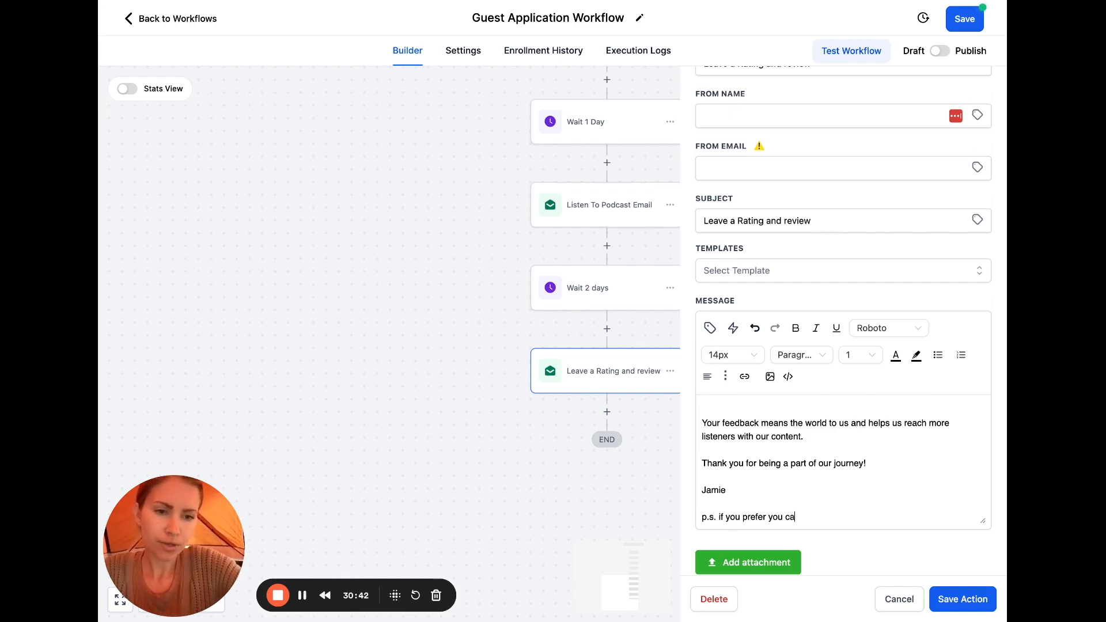
type("n just click here ")
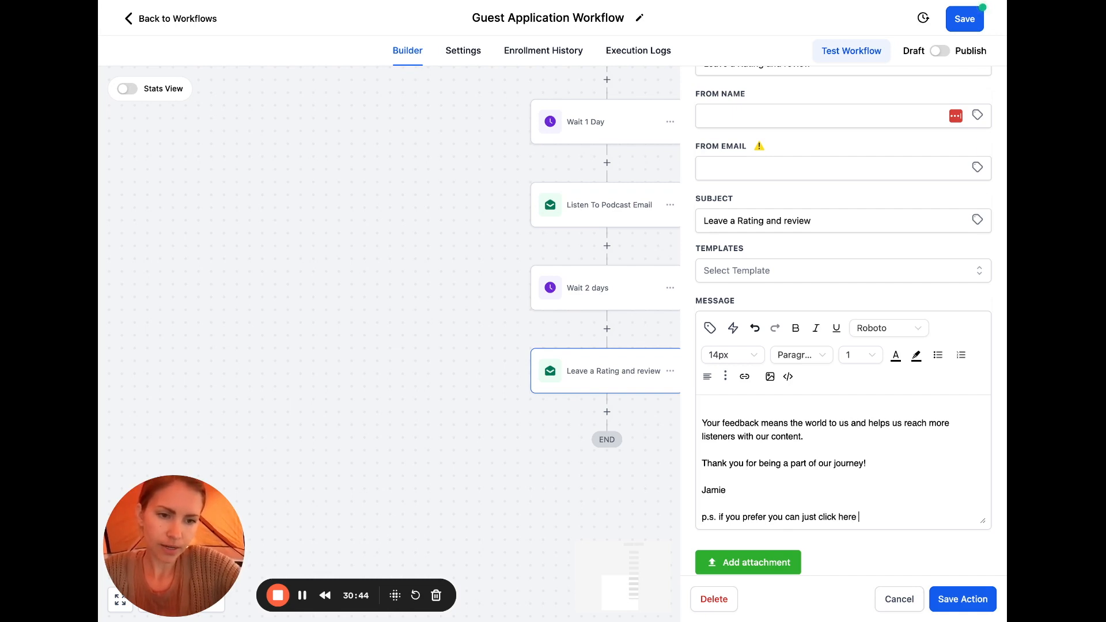
type("and it wi")
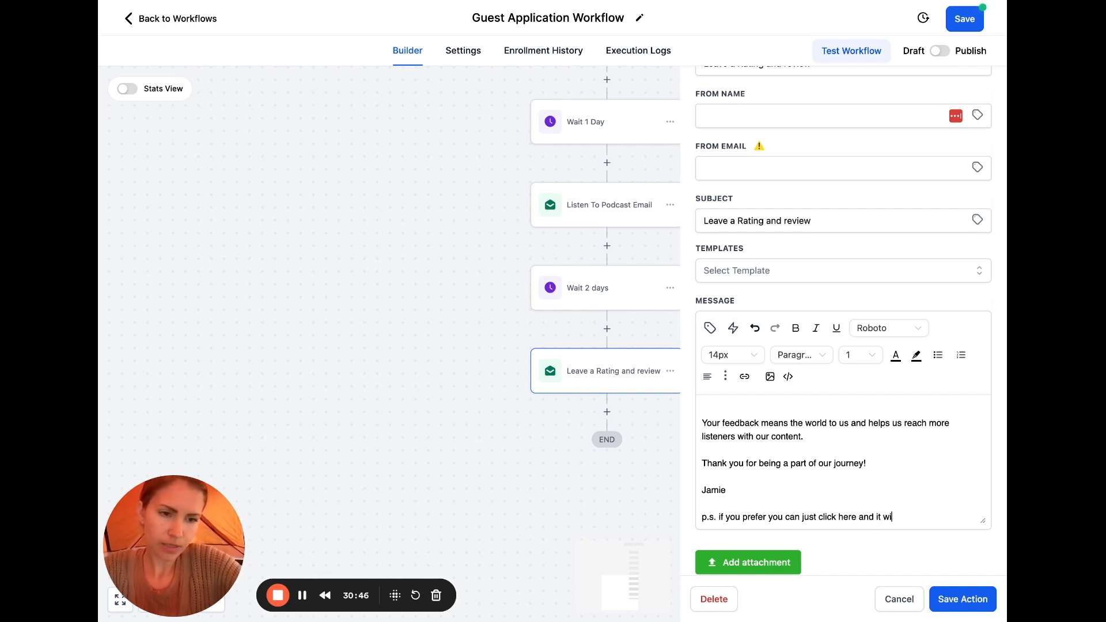
type("ll send you to the right place")
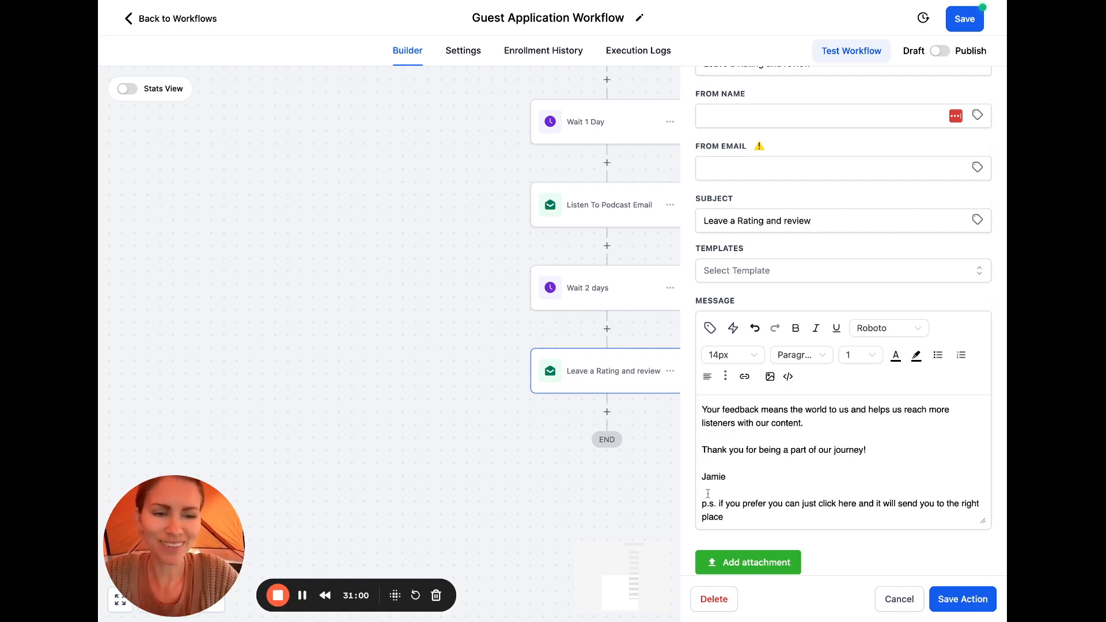
type(">>CL")
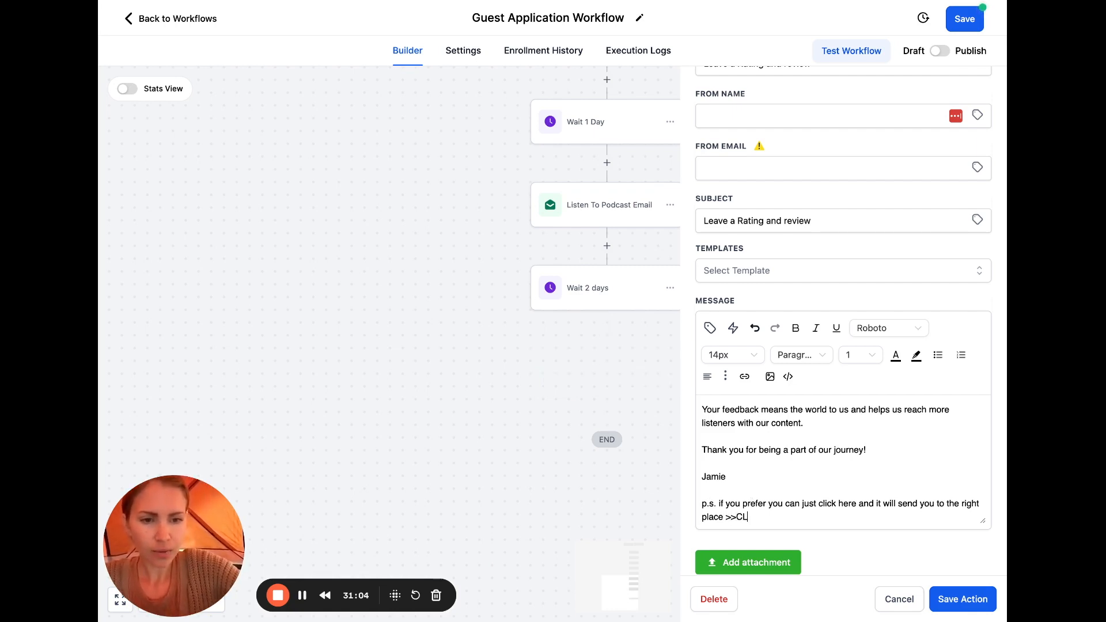
key("BackSpace")
key("BackSpace")
type(" CLICK")
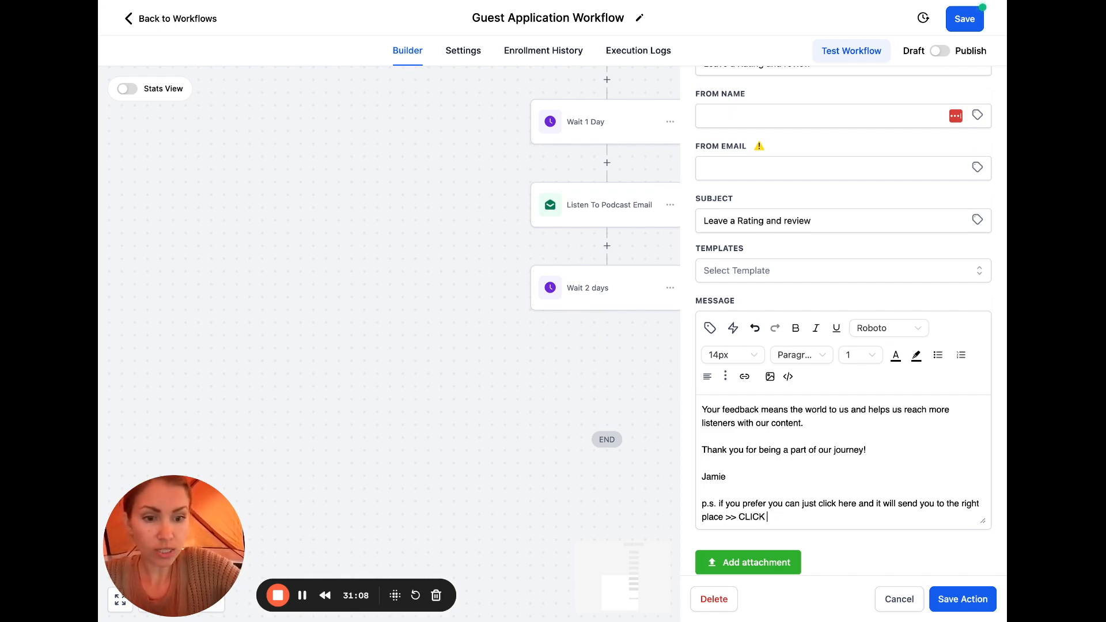
type("HEERE")
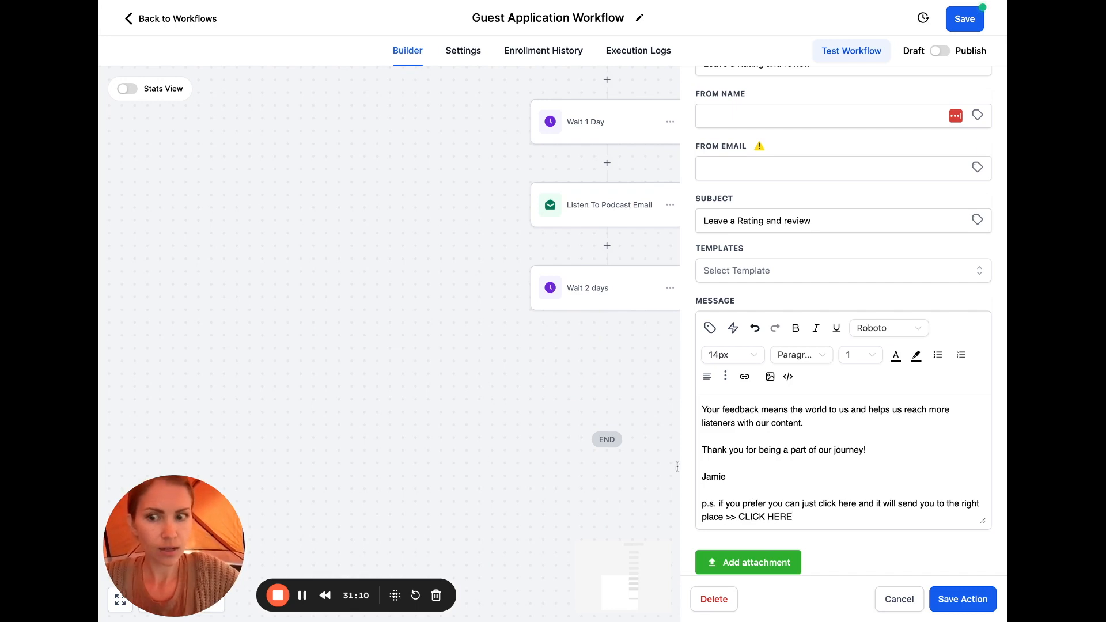
Link the CLICK HERE text to the pasted testimonial review page address
left_click_drag(795, 514, 738, 516)
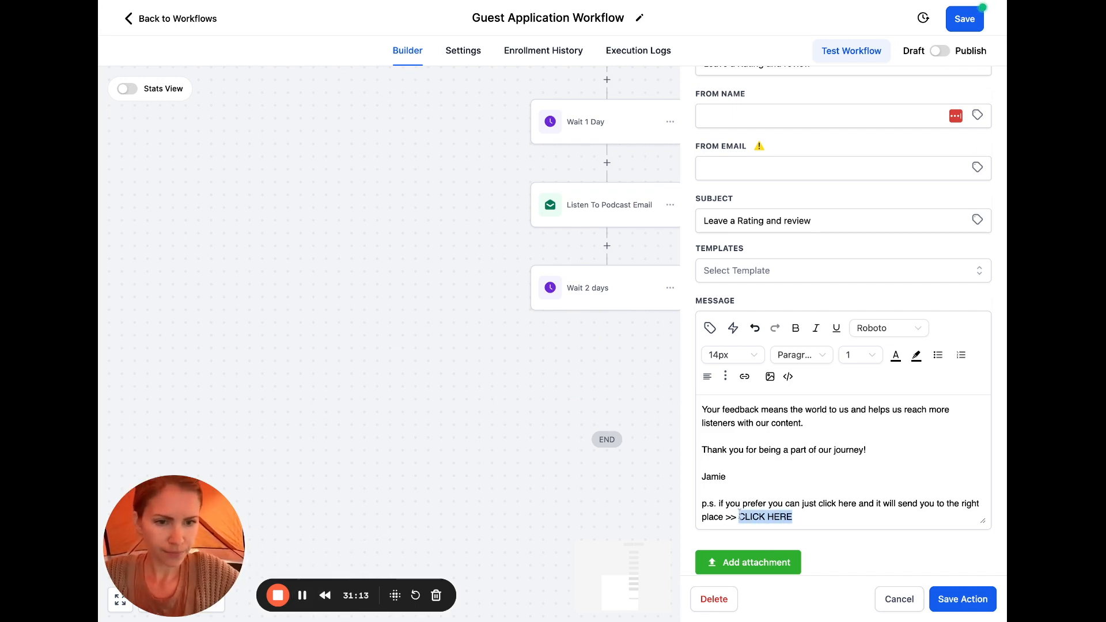
left_click(744, 377)
left_click(632, 289)
type("https://testimonial.to/aligned-with-purpose-podcast")
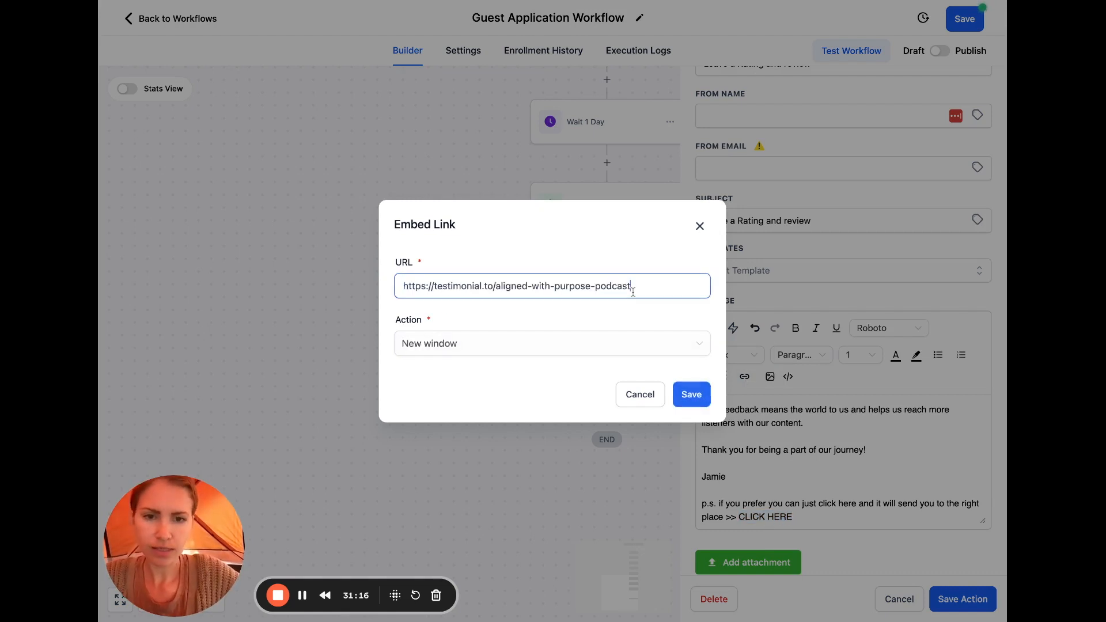
Confirm the link on CLICK HERE in the review email
left_click(698, 396)
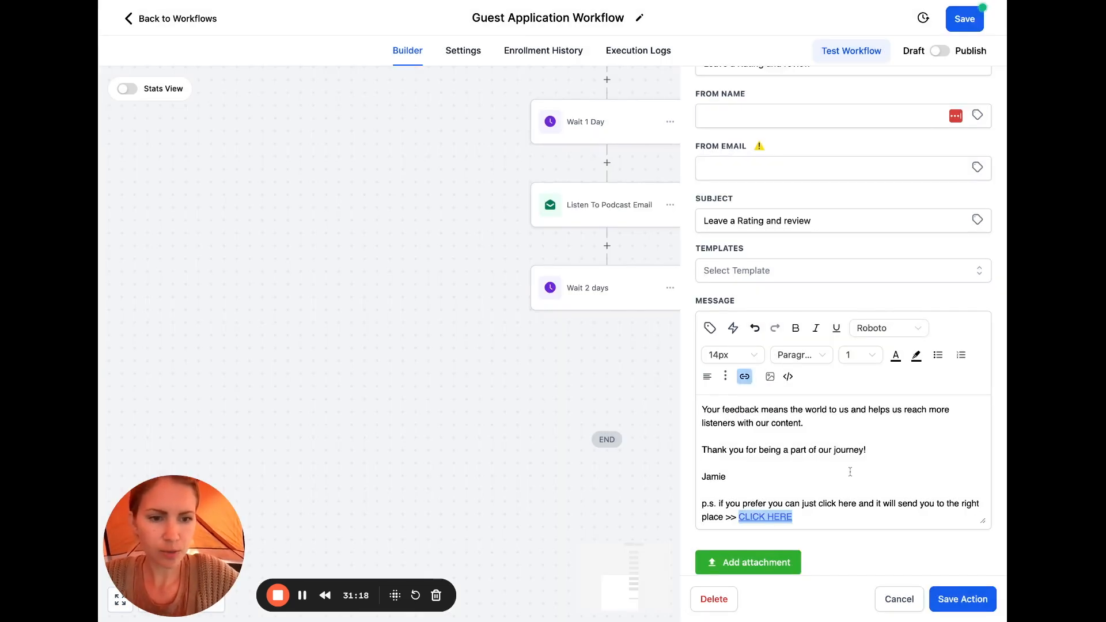
left_click(838, 459)
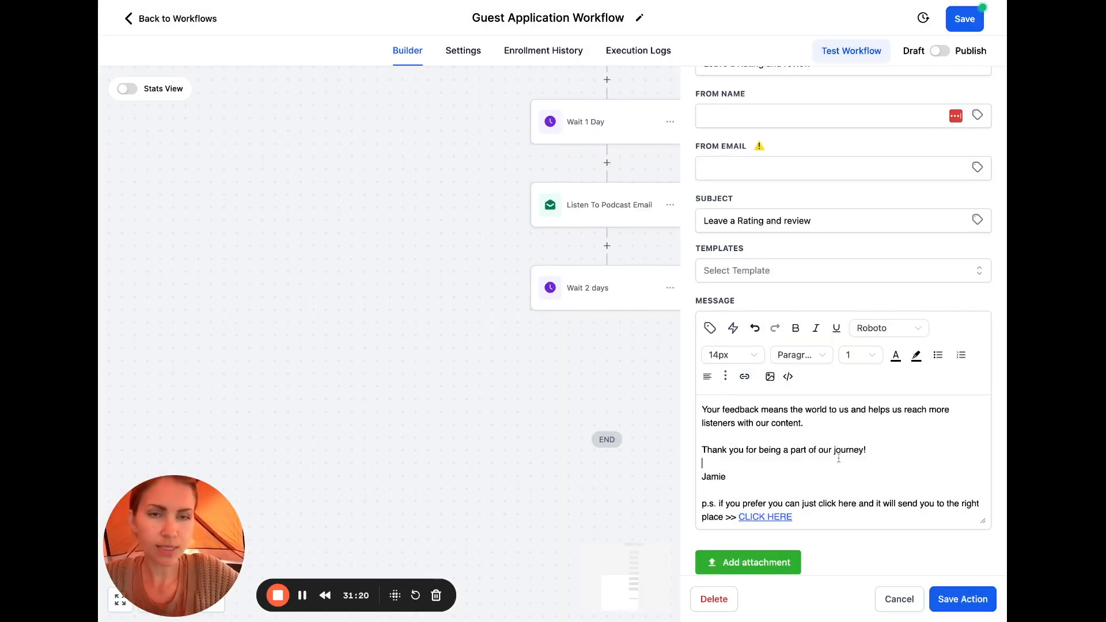
scroll(839, 459, "up", 10)
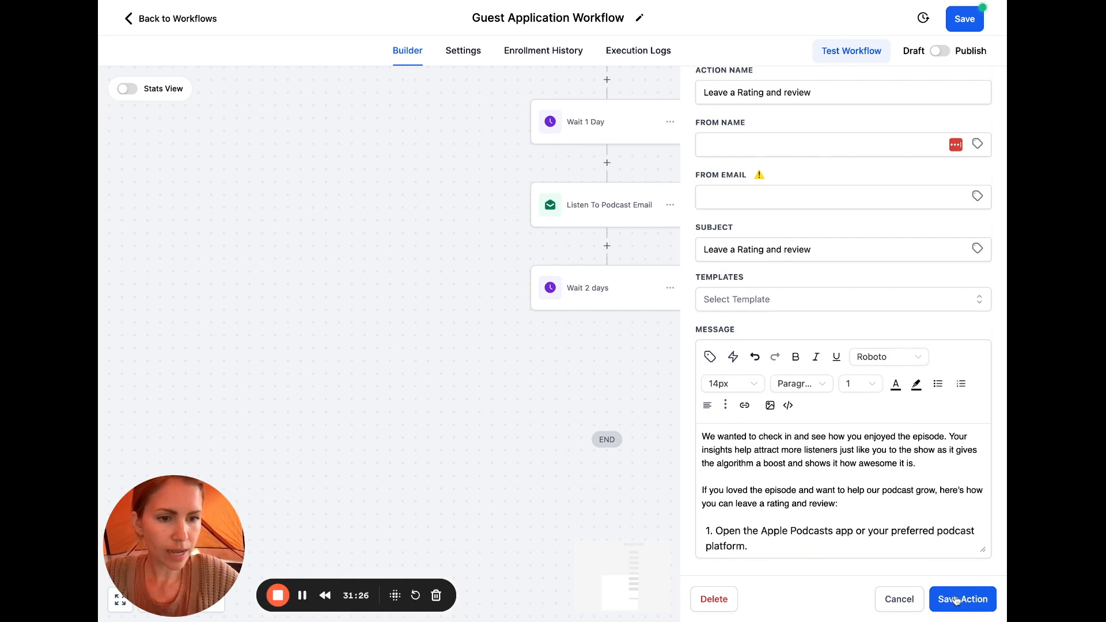
scroll(922, 357, "up", 3)
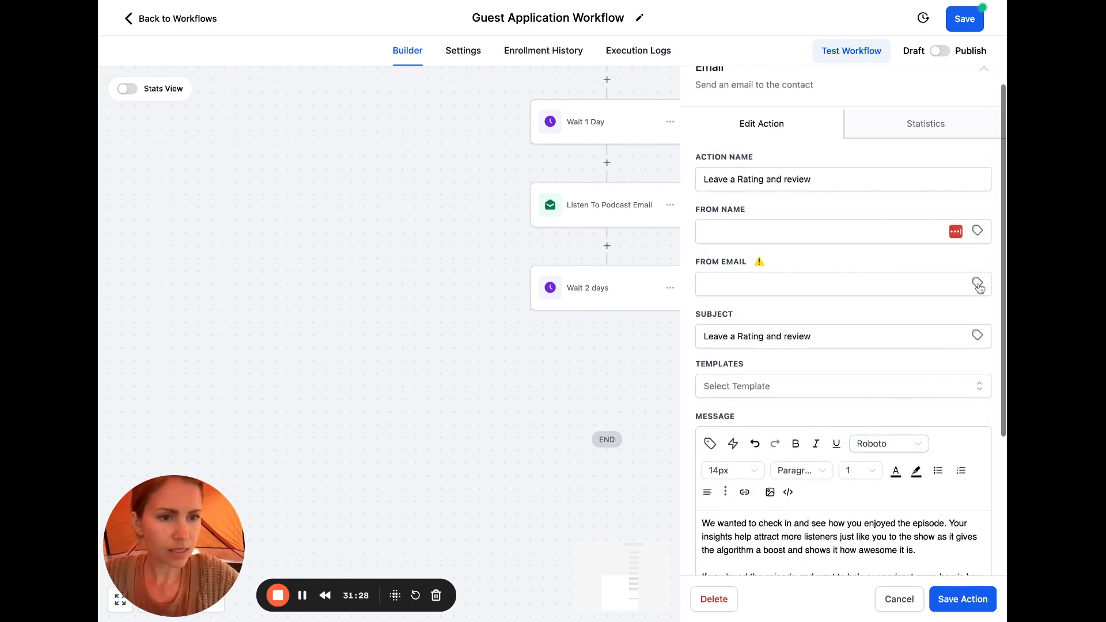
Set From Email and From Name to the user's email and full name custom values
left_click(977, 284)
left_click(976, 347)
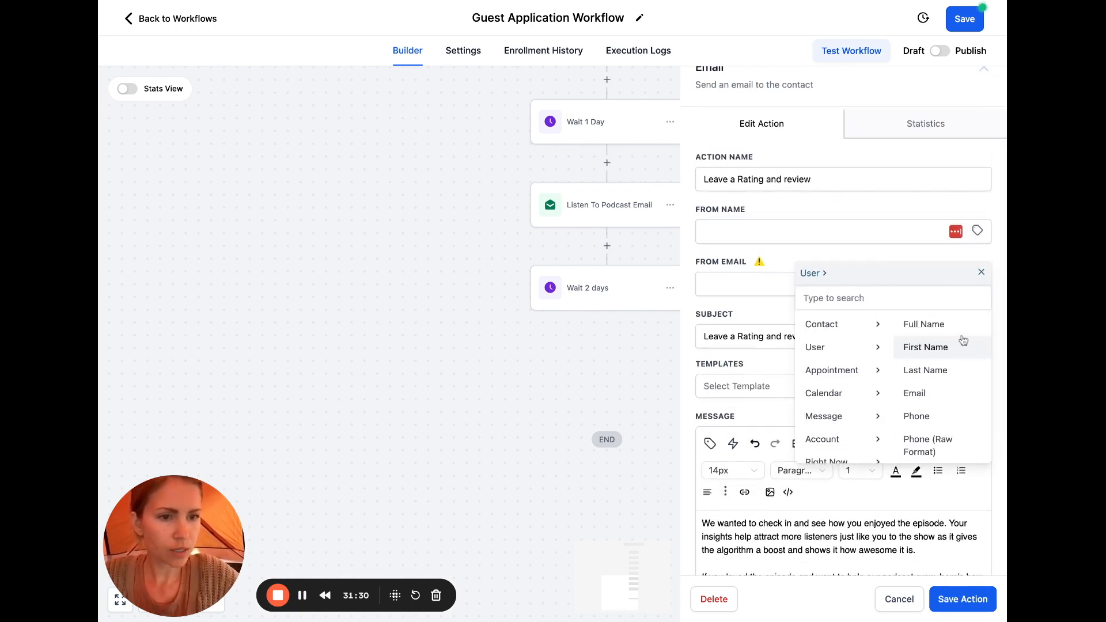
left_click(915, 392)
left_click(978, 231)
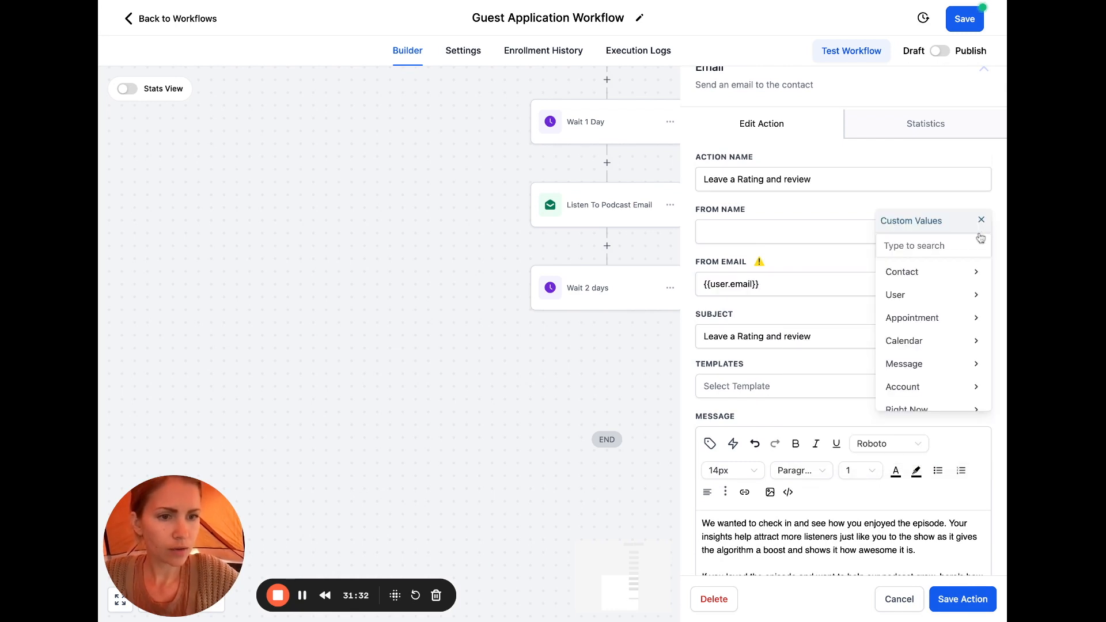
left_click(973, 295)
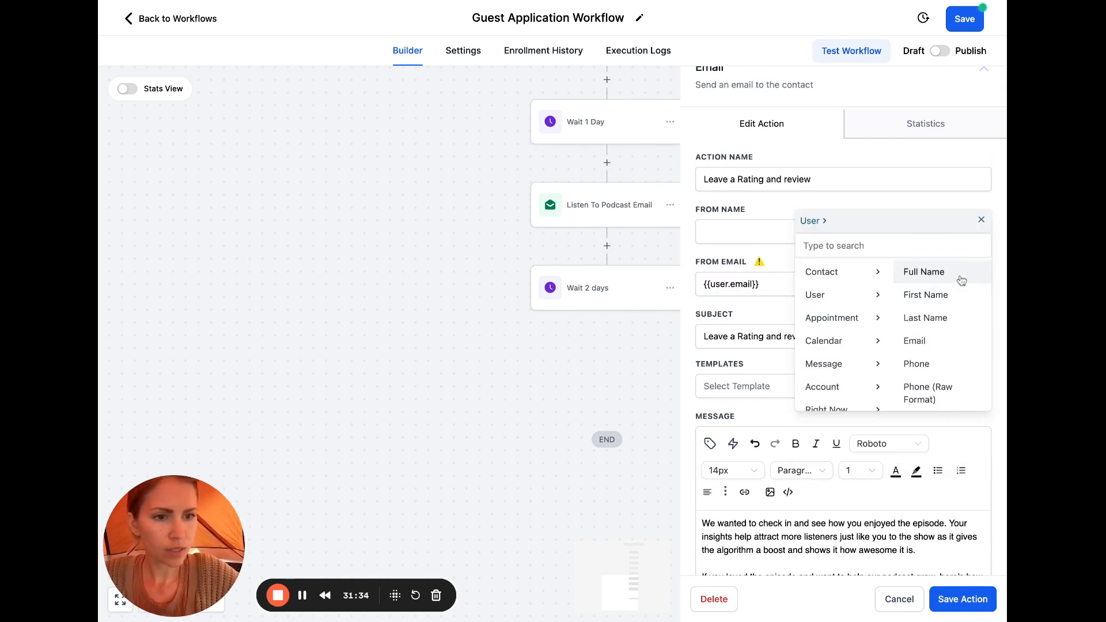
left_click(961, 274)
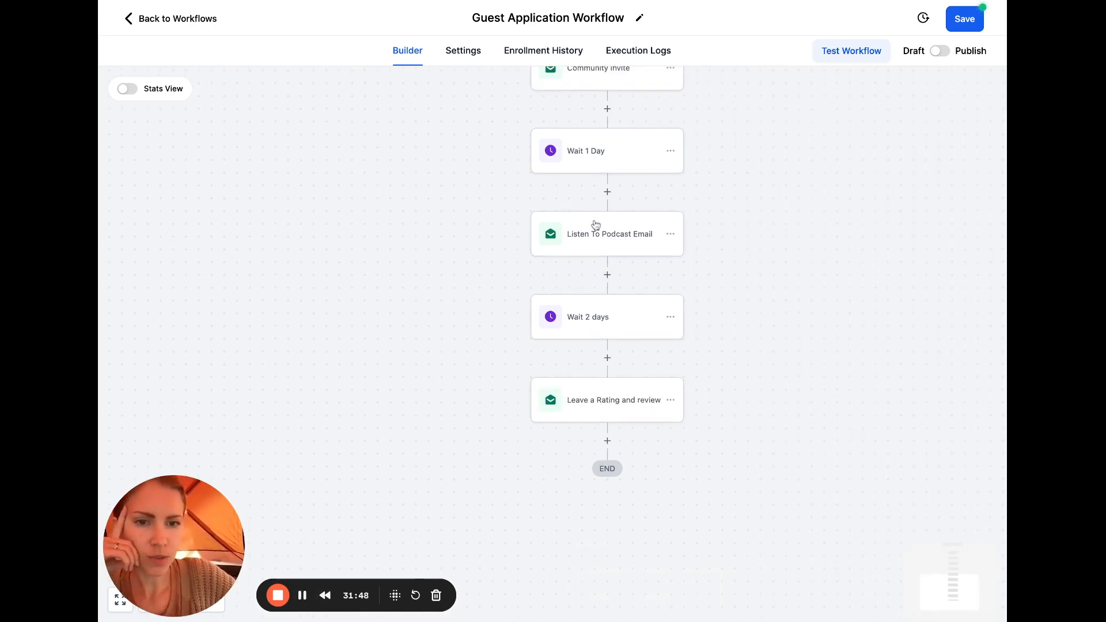
Save the workflow
scroll(638, 240, "up", 3)
left_click(964, 22)
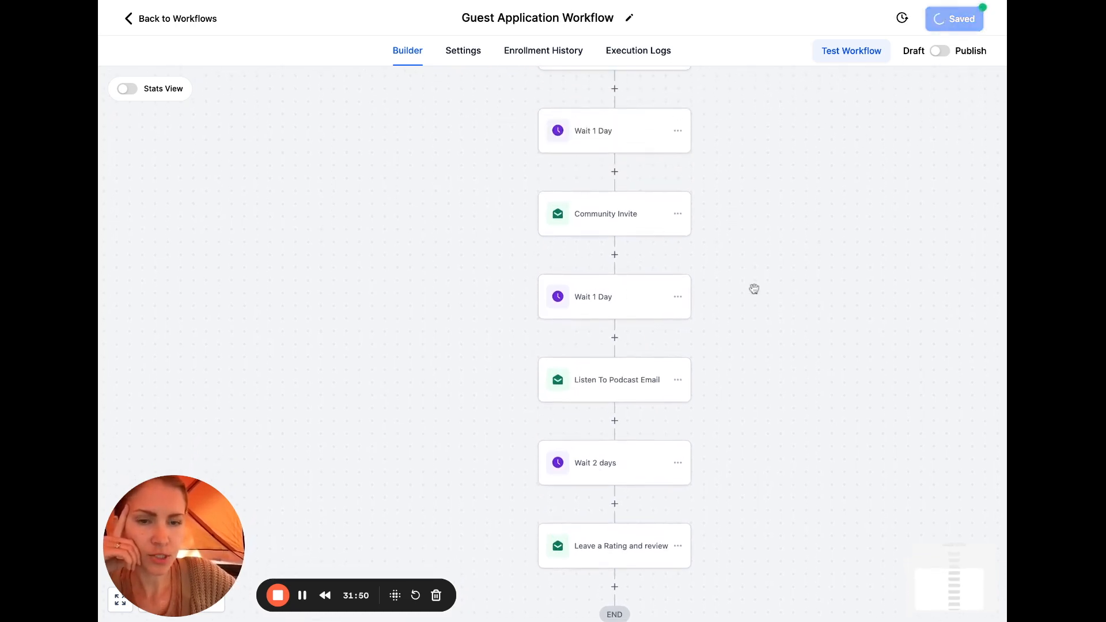
scroll(673, 318, "up", 1)
scroll(669, 316, "down", 3)
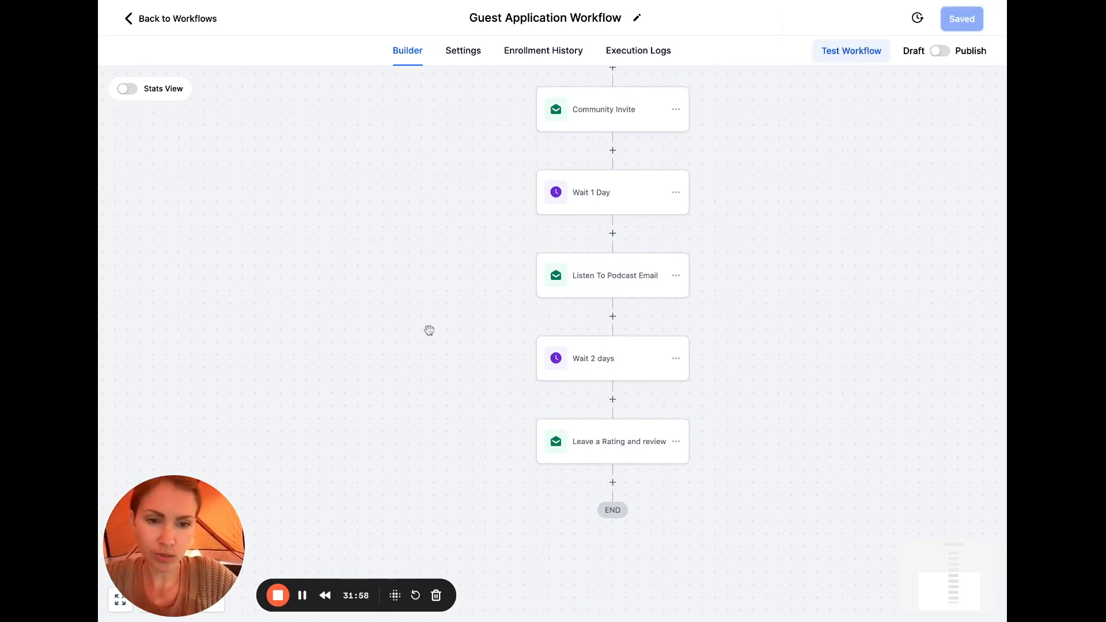
In the Listen To Podcast Email, set From Name and From Email to the user's custom values
left_click(302, 596)
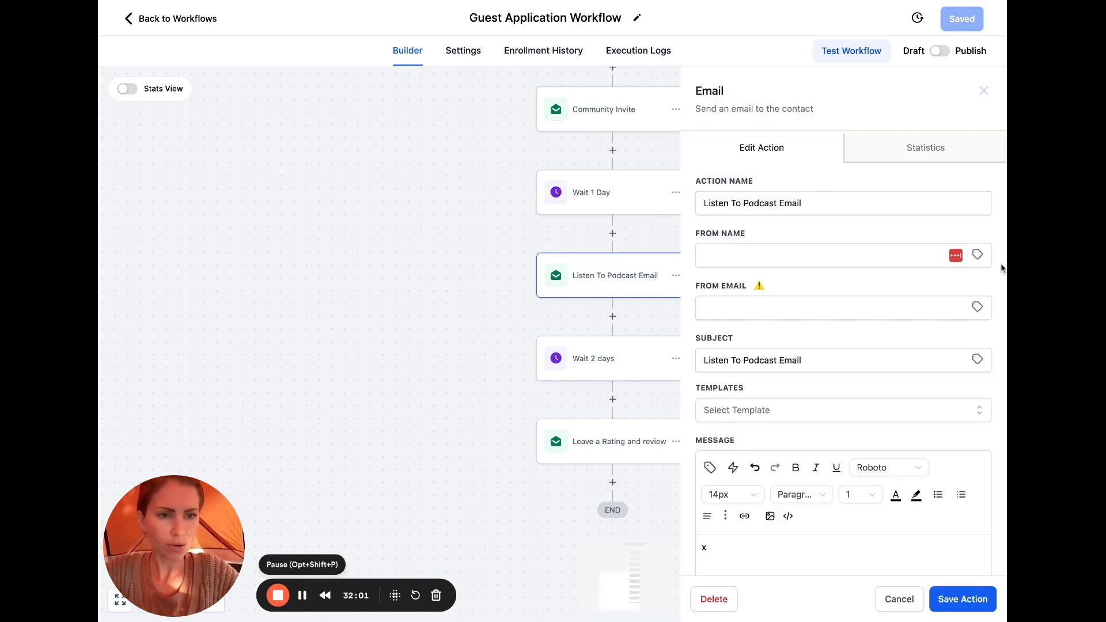
left_click(977, 254)
left_click(975, 317)
left_click(958, 298)
left_click(977, 309)
left_click(972, 370)
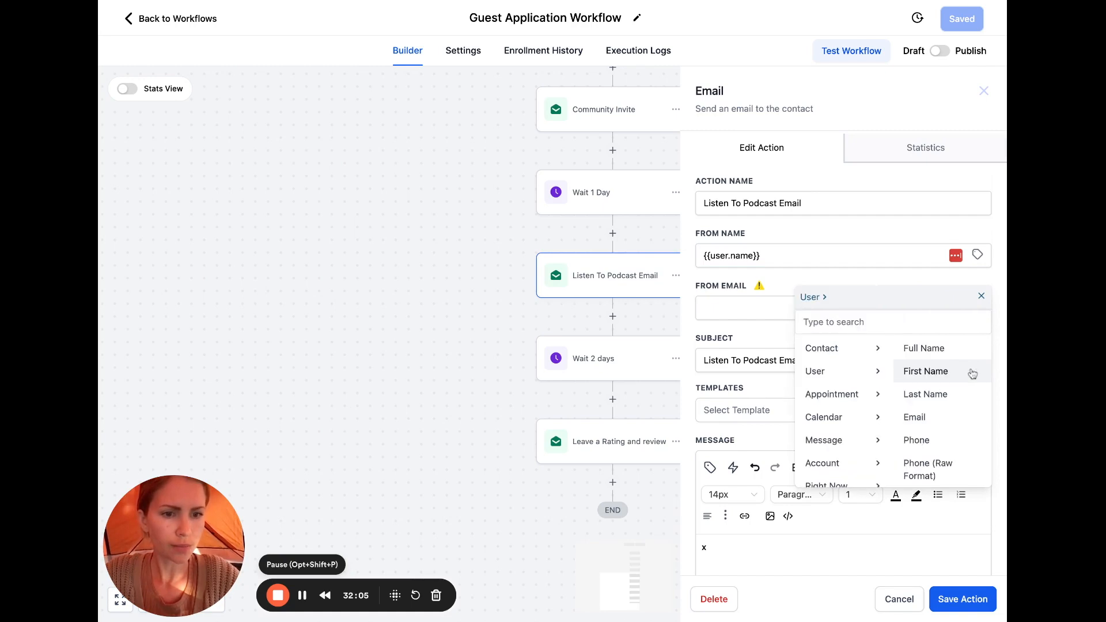
left_click(933, 417)
Paste the podcast email over the placeholder and delete its greeting lines
key("BackSpace")
key("ctrl+v")
scroll(896, 412, "down", 5)
scroll(895, 412, "up", 5)
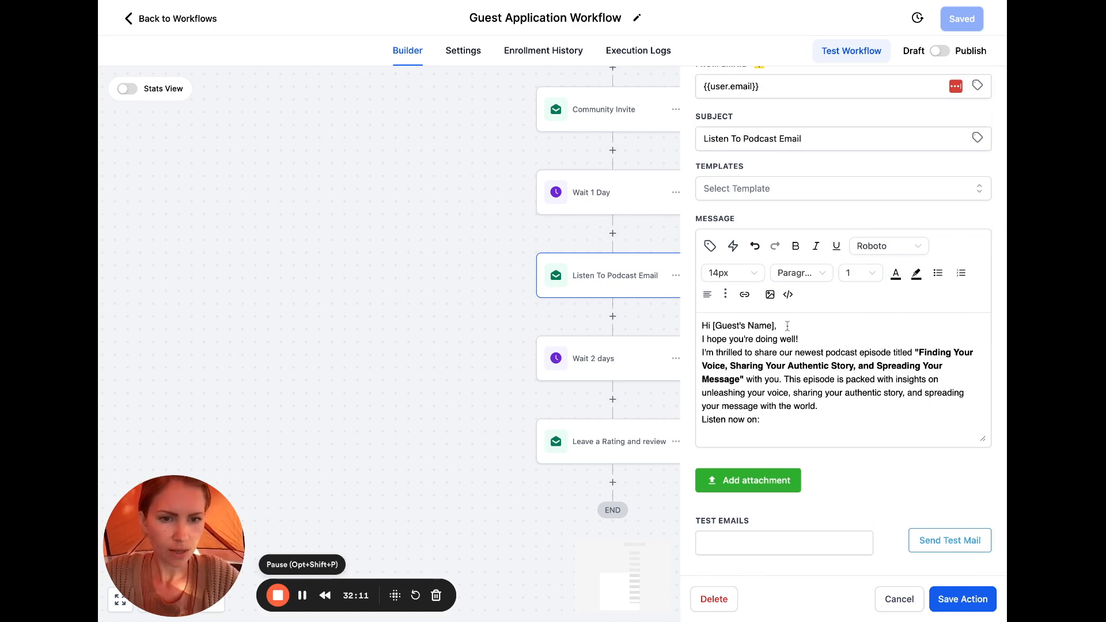
left_click_drag(802, 338, 669, 327)
key("BackSpace")
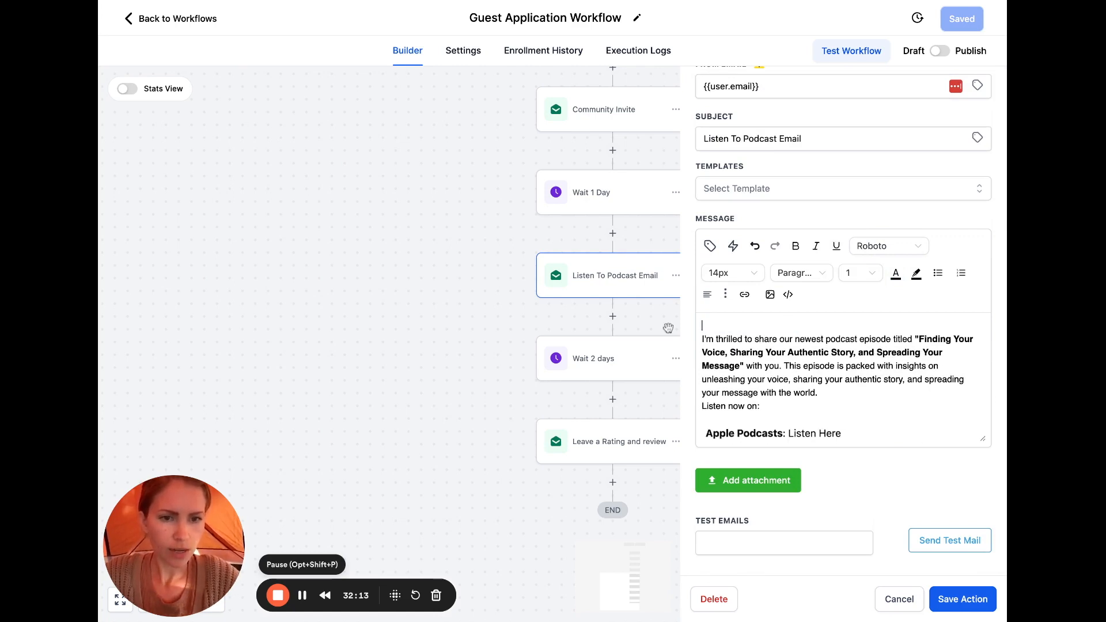
Reword the opening to 'one of our popular episodes' that gets you 'prepped to guest on the show when the time comes'
left_click_drag(785, 340, 824, 340)
type("one of our pop")
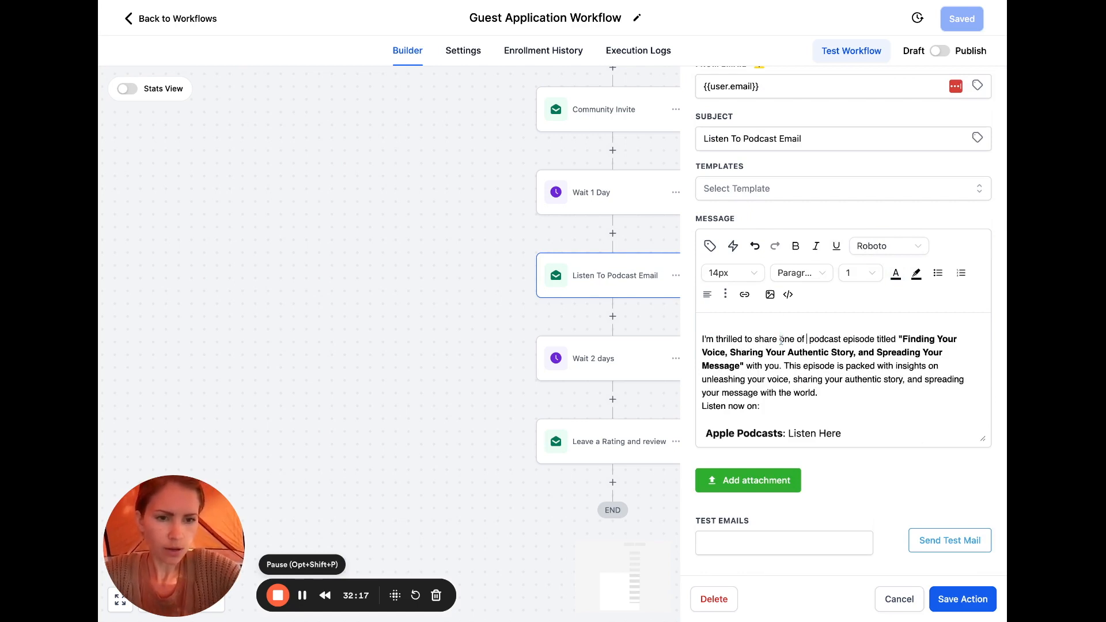
type("ular")
left_click(919, 340)
type("s")
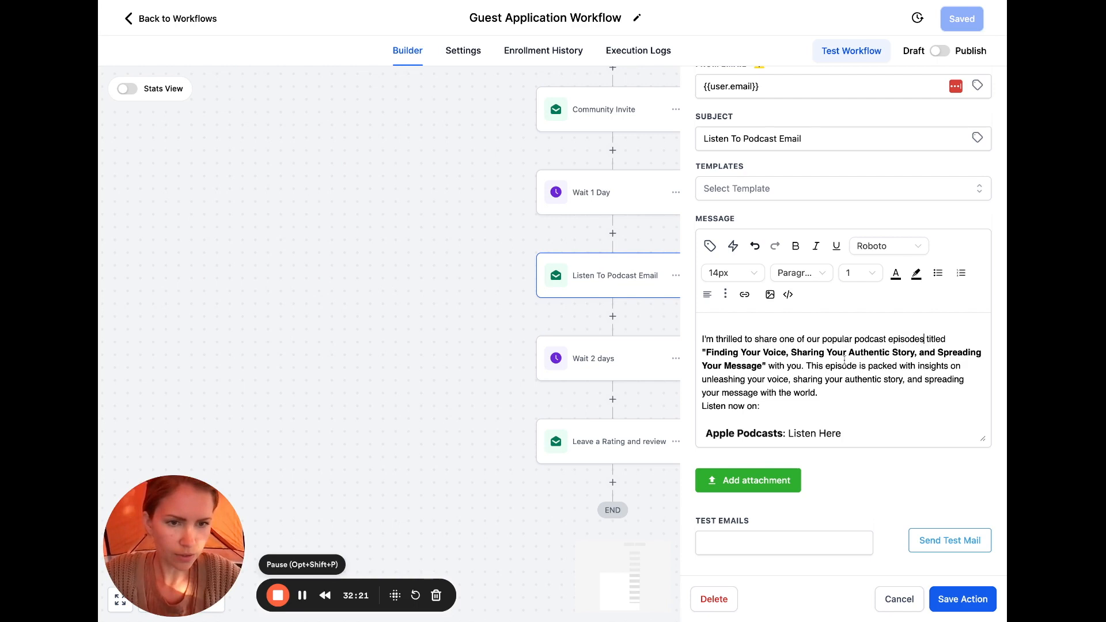
left_click(802, 367)
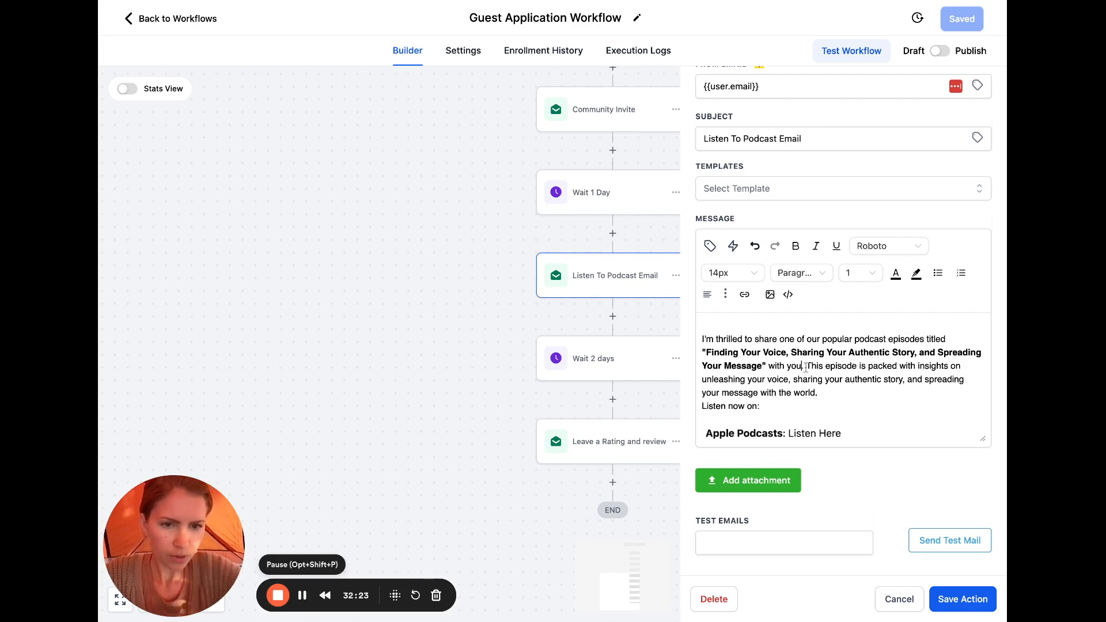
type("as I feel it wi")
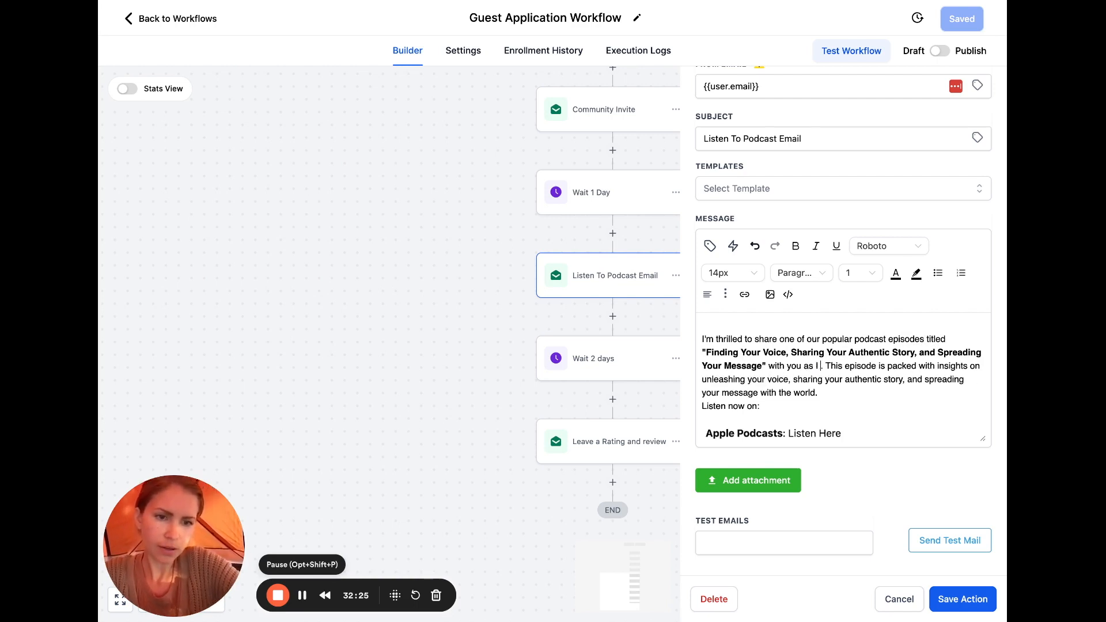
type("ll get you")
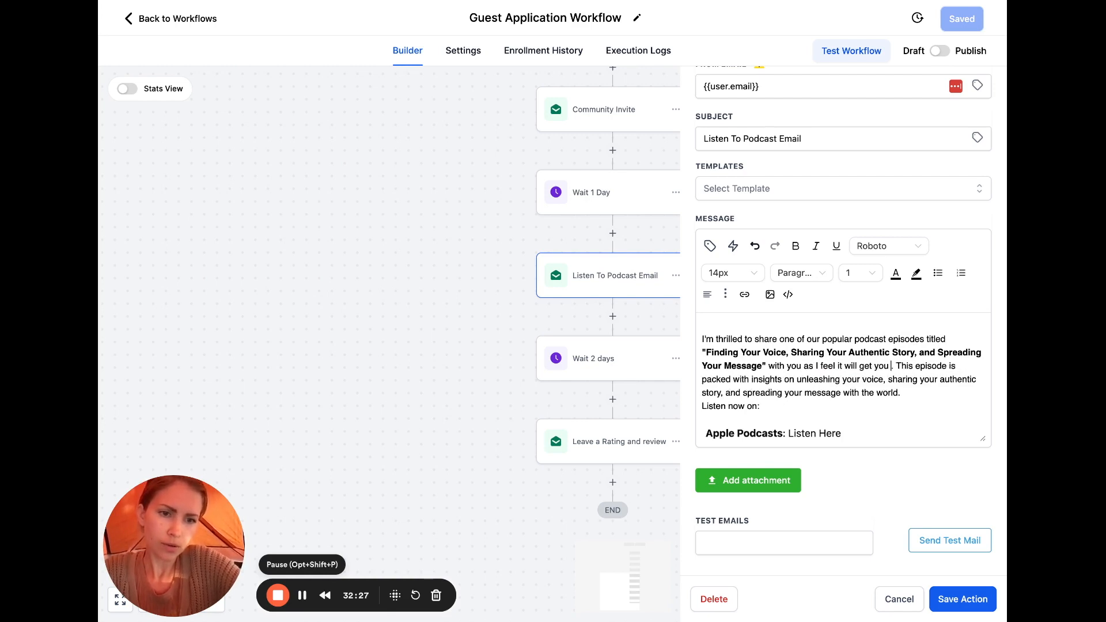
type("ped to guest on the ")
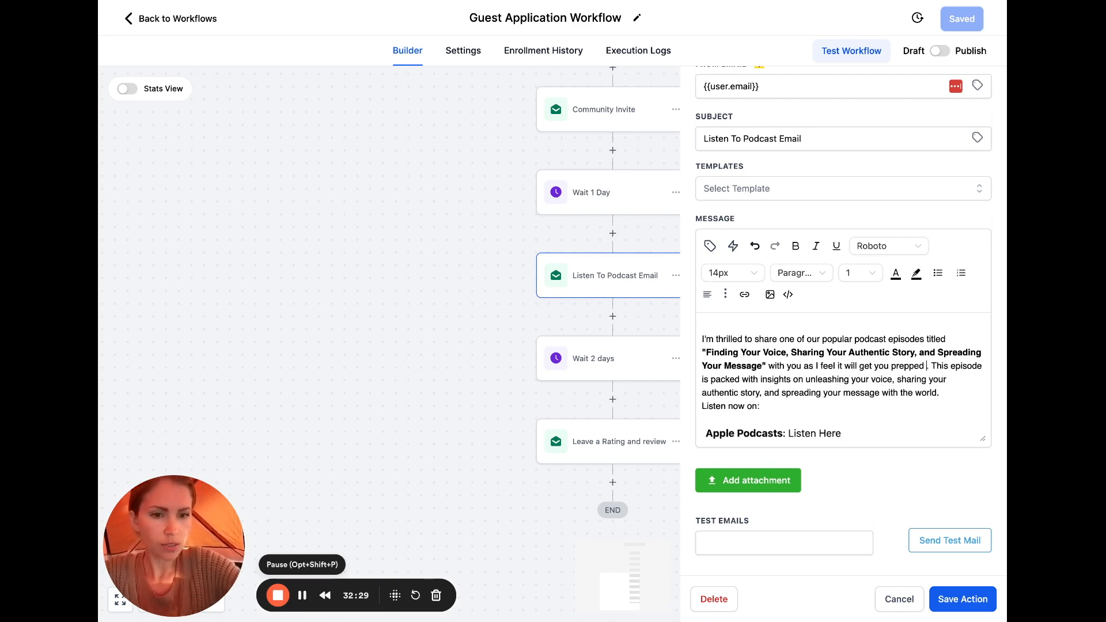
type("show when the time")
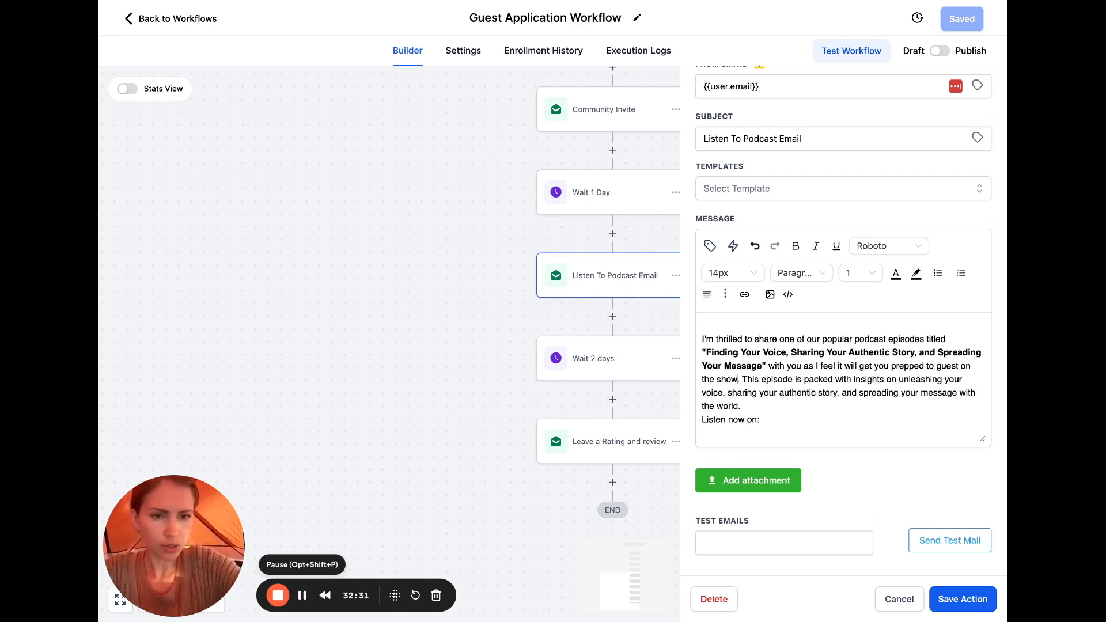
type(" comes")
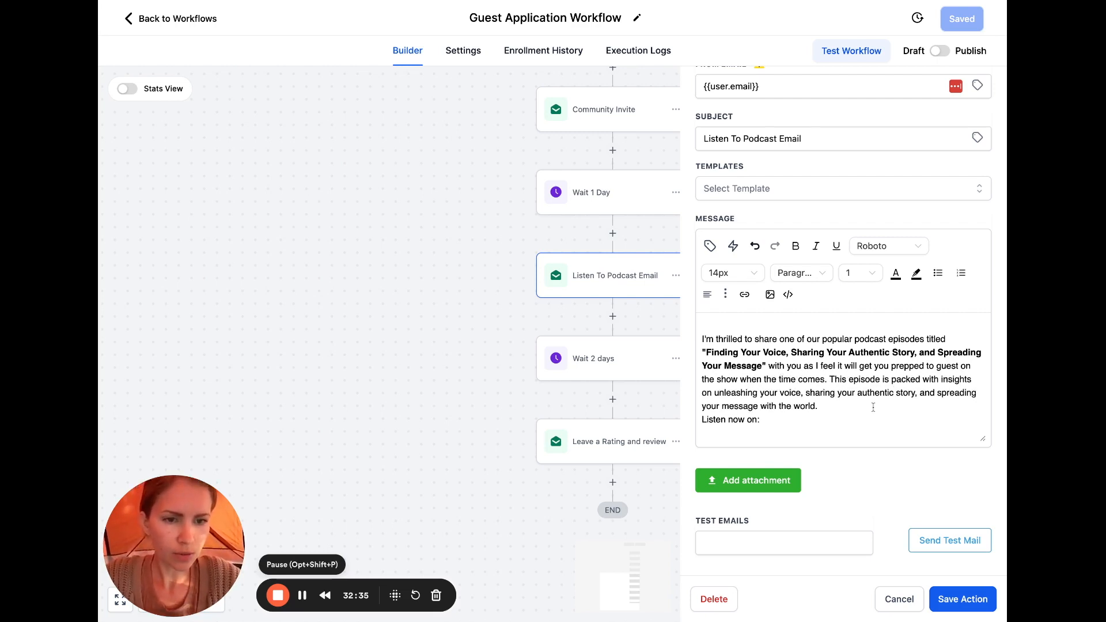
Make 'This episode…' its own paragraph with a blank line before it
key("Return")
key("Return")
key("Delete")
scroll(888, 405, "down", 2)
left_click(964, 365)
key("Return")
scroll(776, 397, "down", 2)
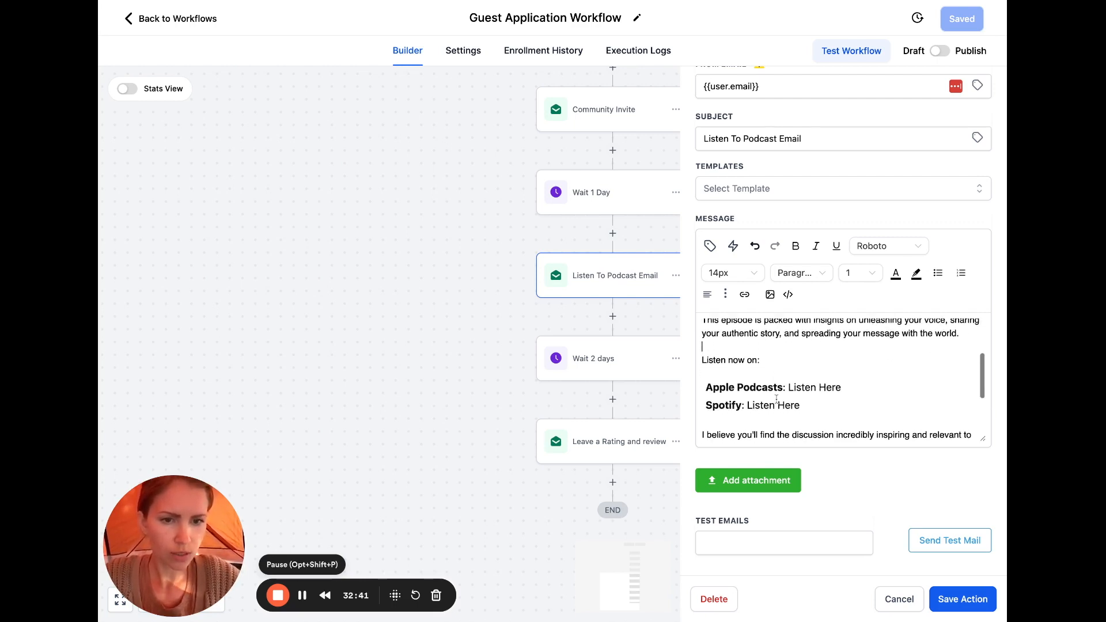
Add 'Apple' and 'Spotify' lines under 'Listen now on:'
left_click(767, 357)
key("Return")
type("Apple:")
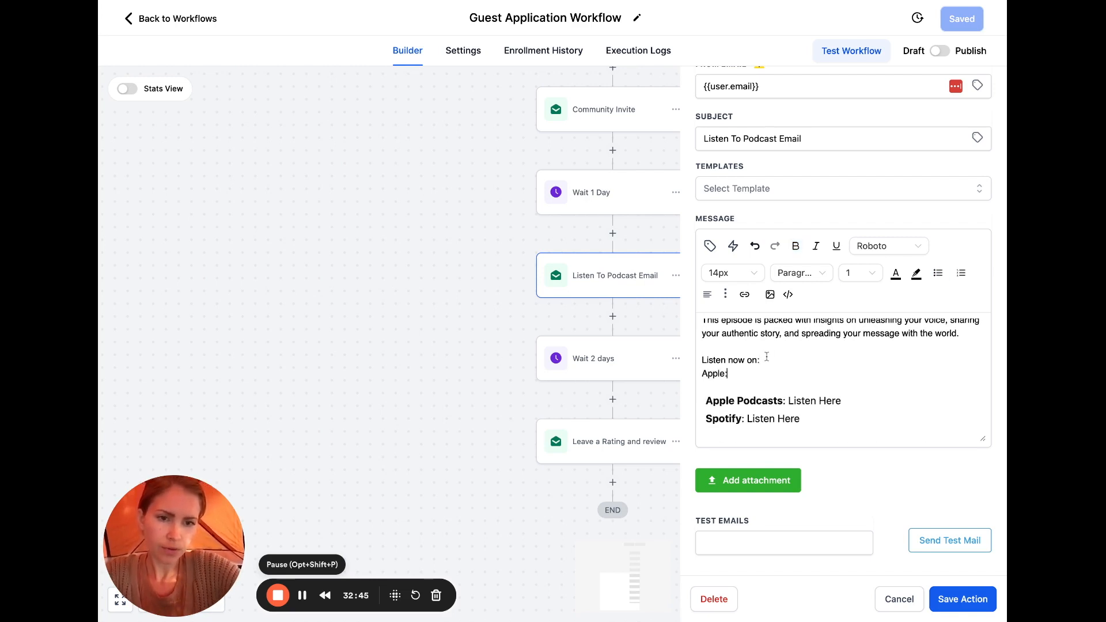
key("Return")
type("Spotify")
left_click(738, 375)
key("BackSpace")
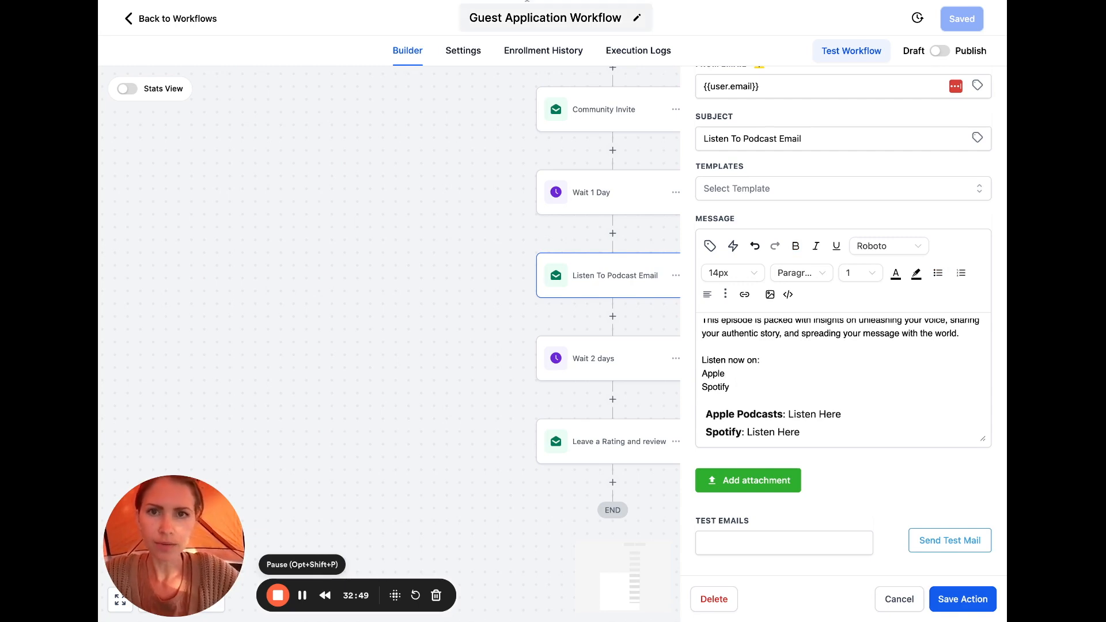
Try a new-window link on Apple, then undo it
left_click(301, 595)
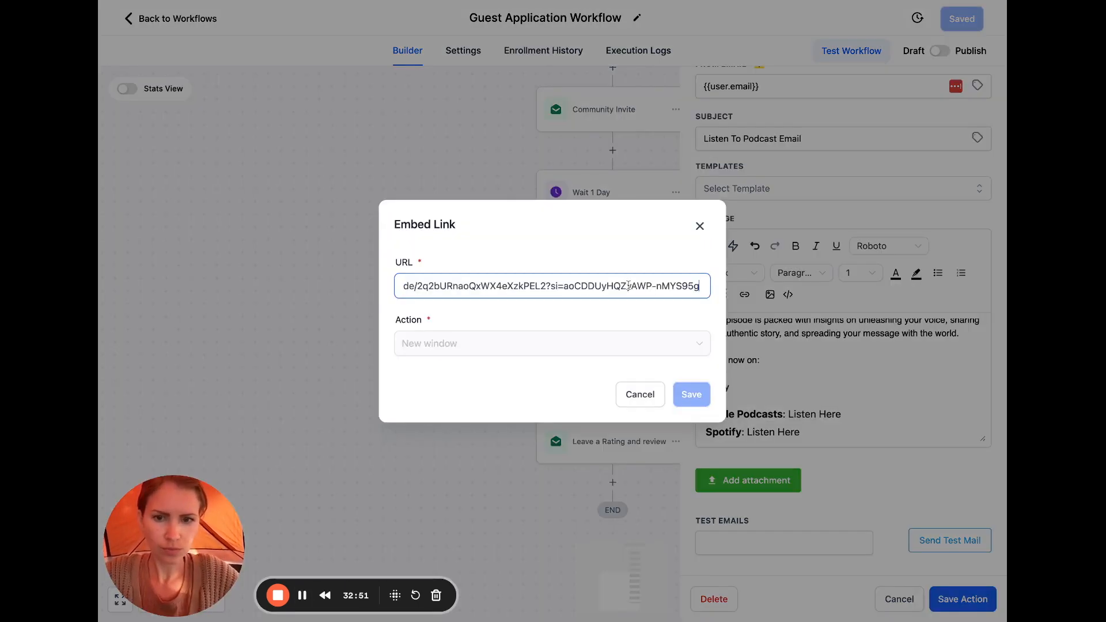
left_click(548, 343)
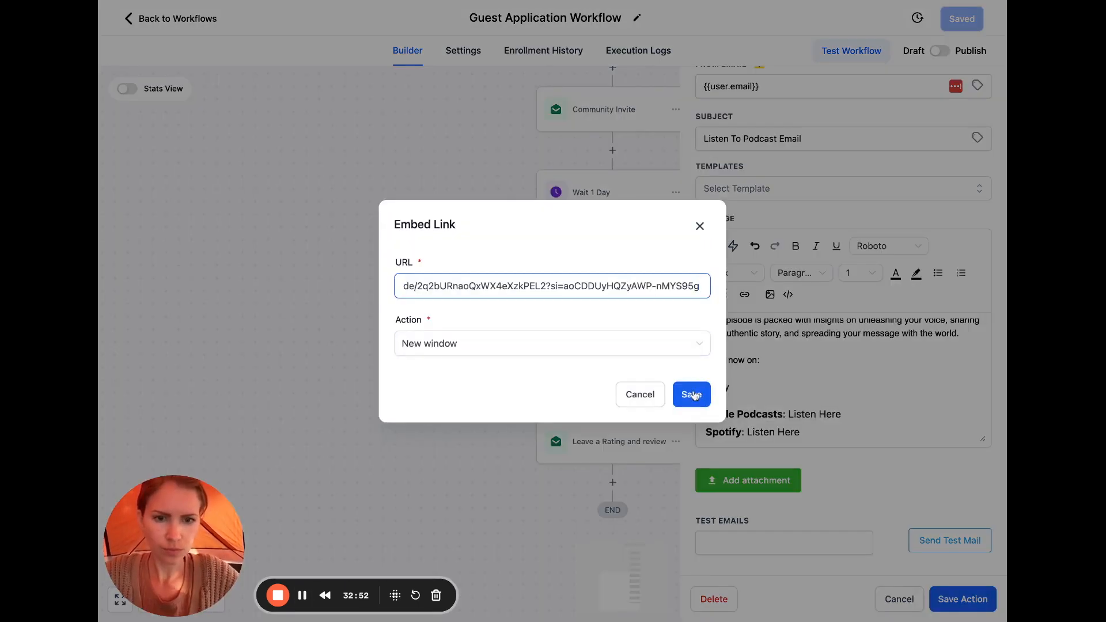
left_click(691, 393)
left_click(760, 390)
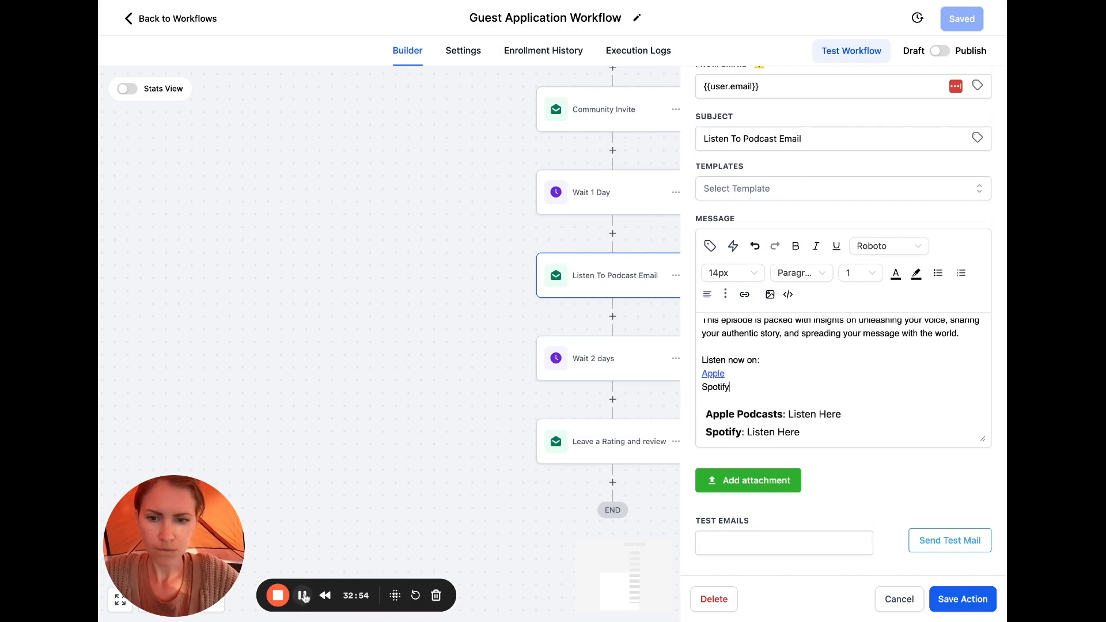
key("ctrl+z")
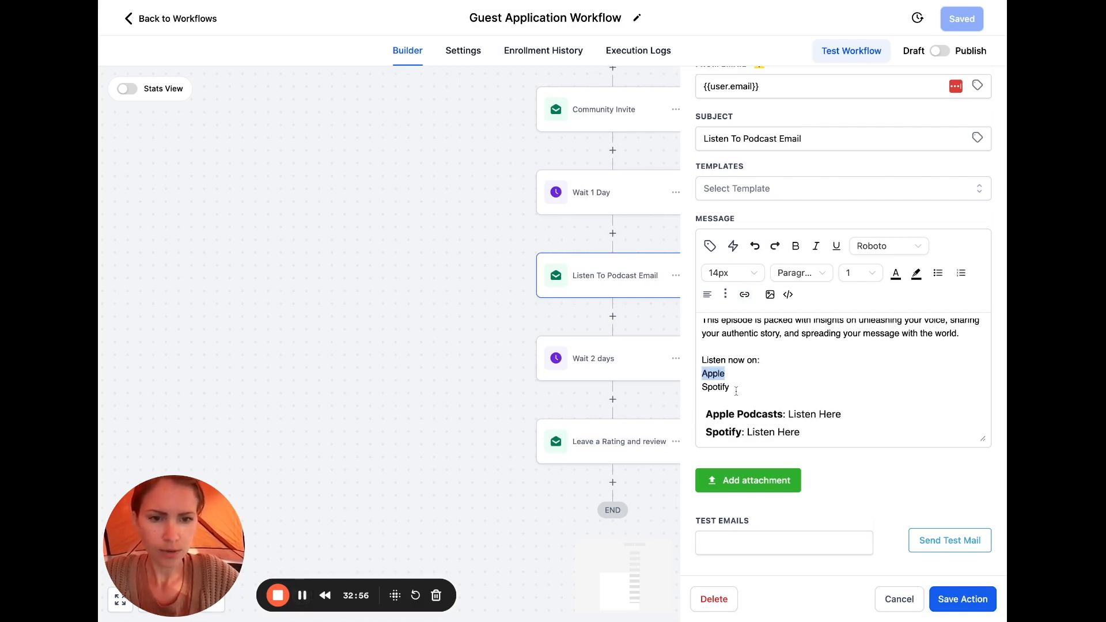
Link Spotify and Apple to their pasted episode URLs
left_click_drag(730, 389, 697, 391)
left_click(746, 295)
left_click(617, 286)
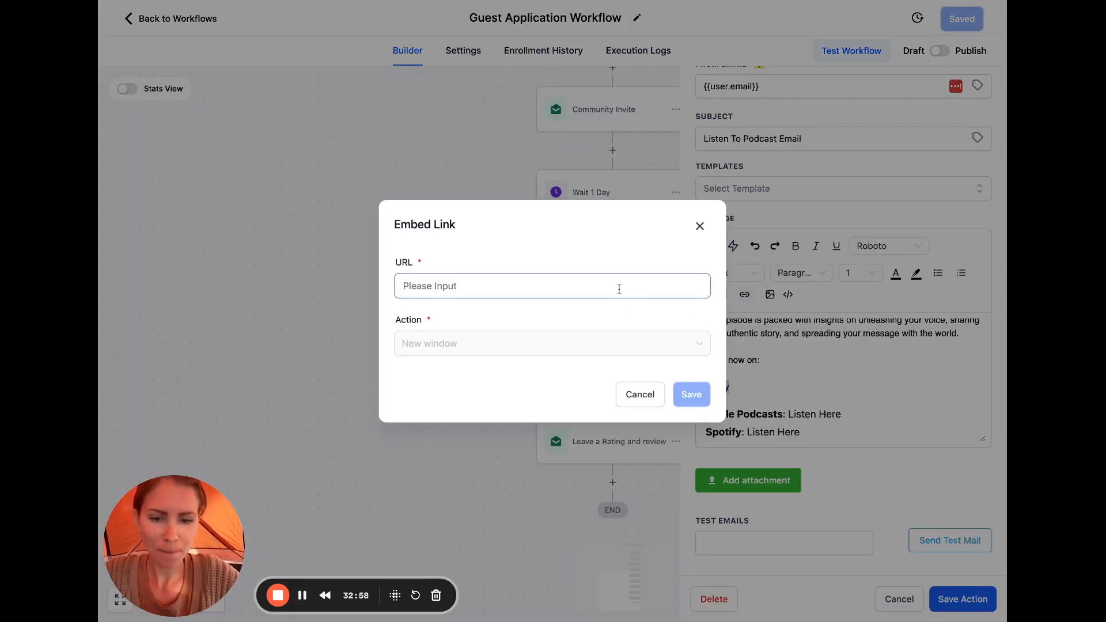
key("ctrl+v")
left_click(692, 395)
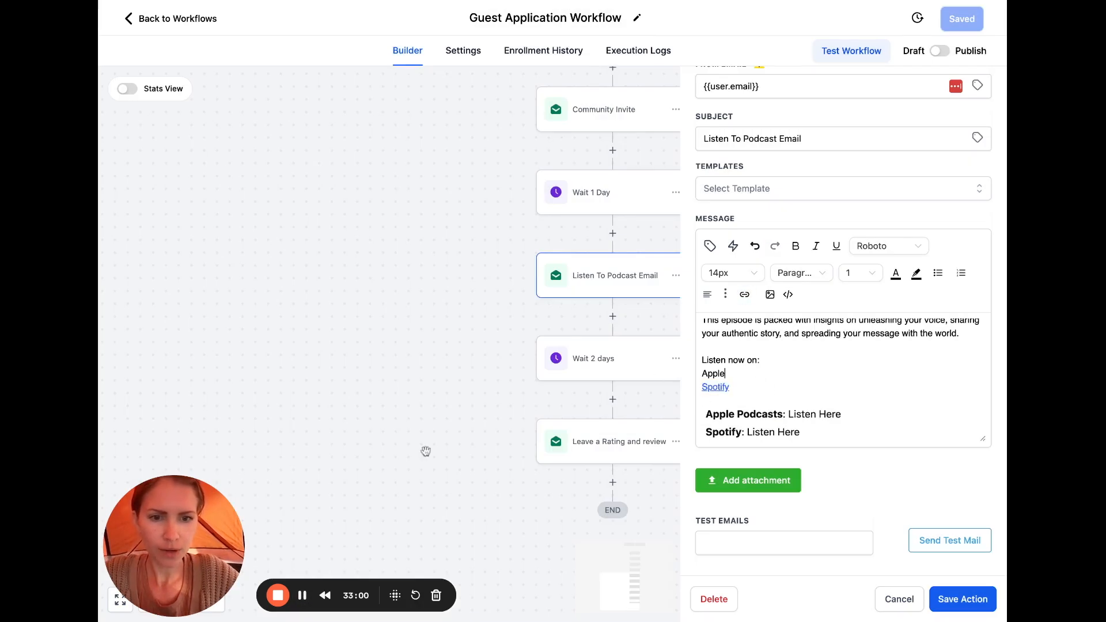
left_click_drag(727, 374, 702, 374)
left_click(744, 294)
left_click(642, 283)
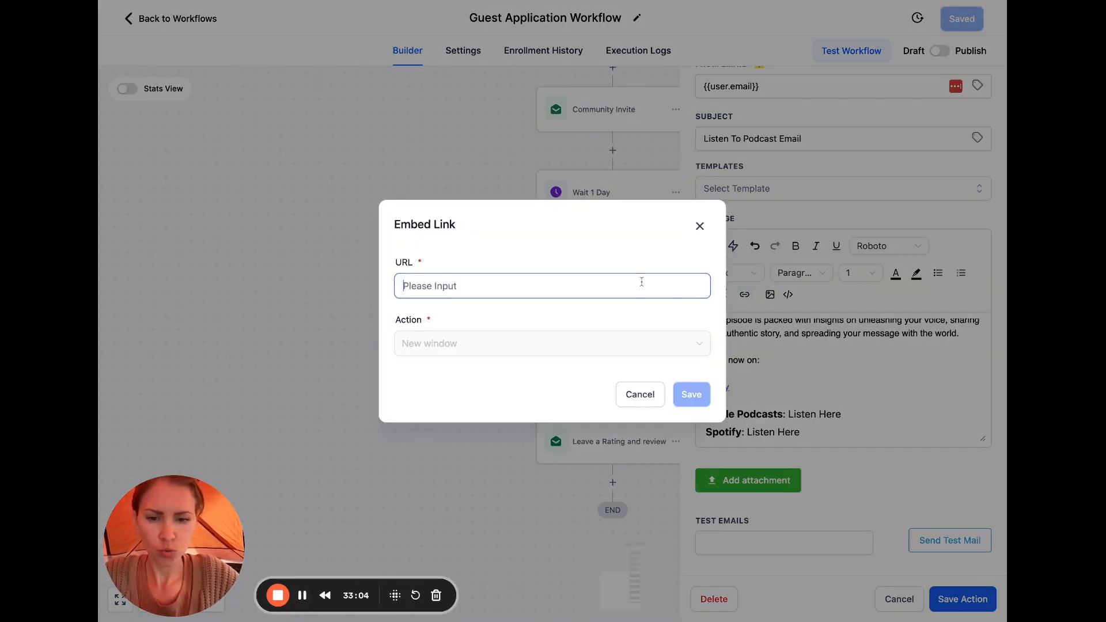
key("ctrl+v")
left_click(698, 397)
Delete the old Listen Here lines and 'I believe…' paragraph, leaving a blank line after 'support!'
scroll(868, 400, "down", 1)
left_click(820, 392)
left_click(726, 406)
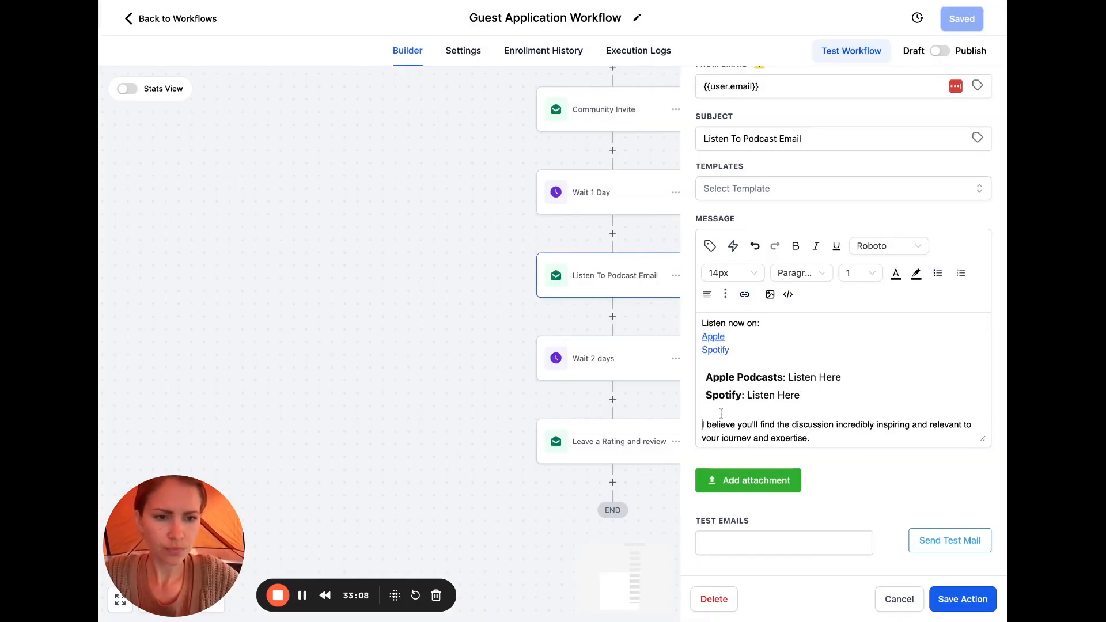
scroll(721, 413, "down", 1)
left_click_drag(826, 405, 702, 346)
key("BackSpace")
key("BackSpace")
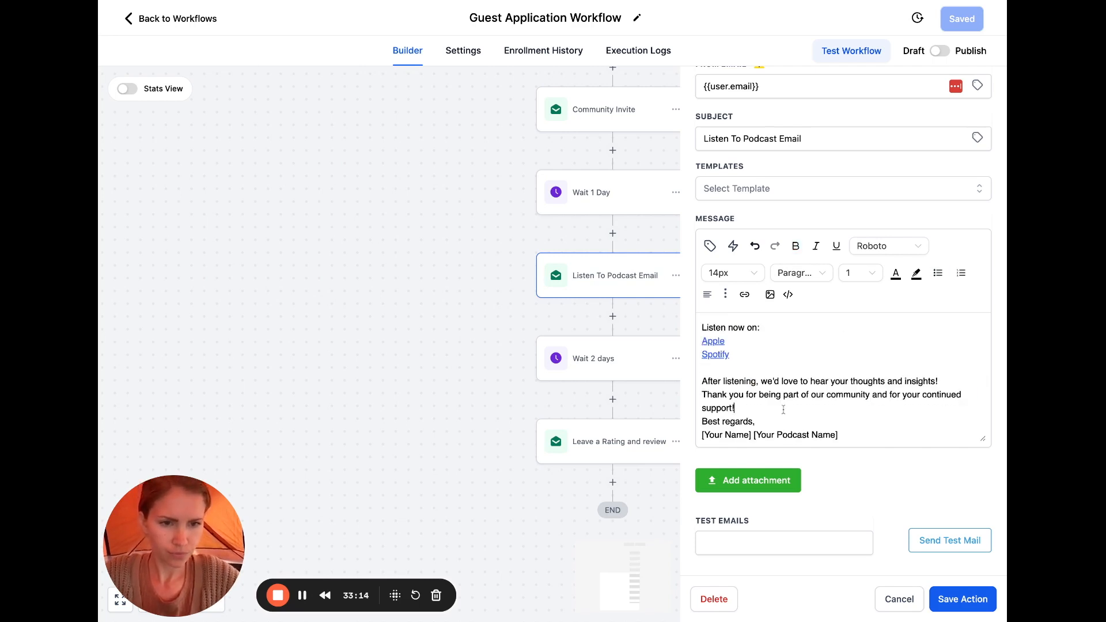
key("Return")
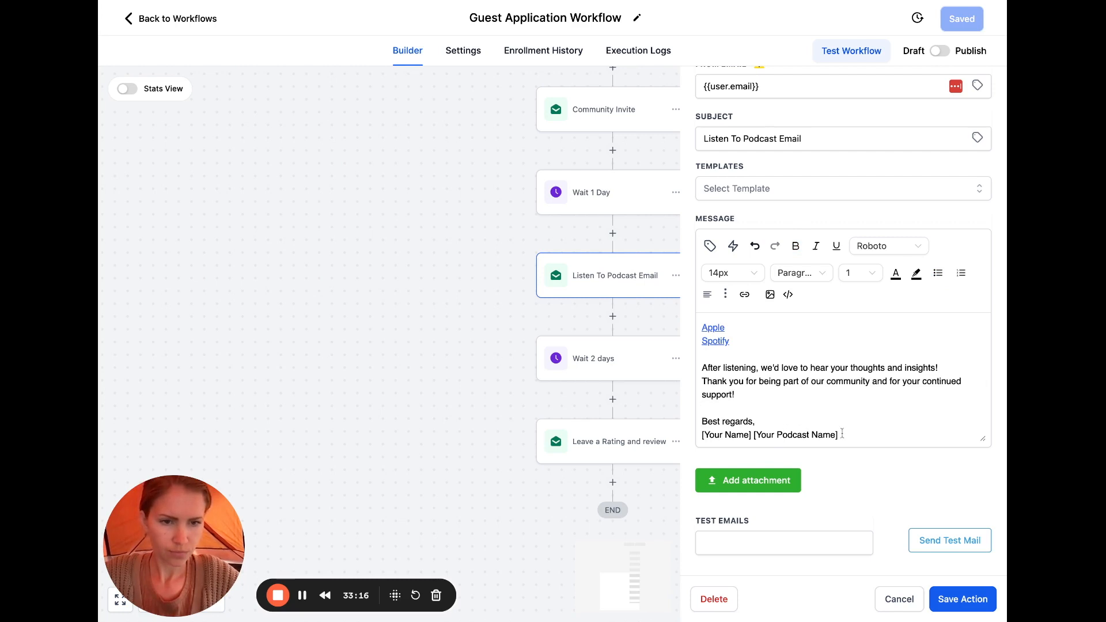
Replace the old sign-off with 'To your success,' followed by the sender's first name
left_click_drag(838, 432, 697, 422)
type("To your s")
type("uccess,")
key("Return")
type("Jamie")
key("Return")
Add a 'Website' line linked to the sender's personal website address
type("Website")
key("shift+Left")
key("shift+Left")
key("shift+Left")
key("shift+Left")
key("shift+Left")
key("shift+Left")
key("shift+Left")
left_click(744, 294)
left_click(655, 283)
type("www.jamiekullman.co")
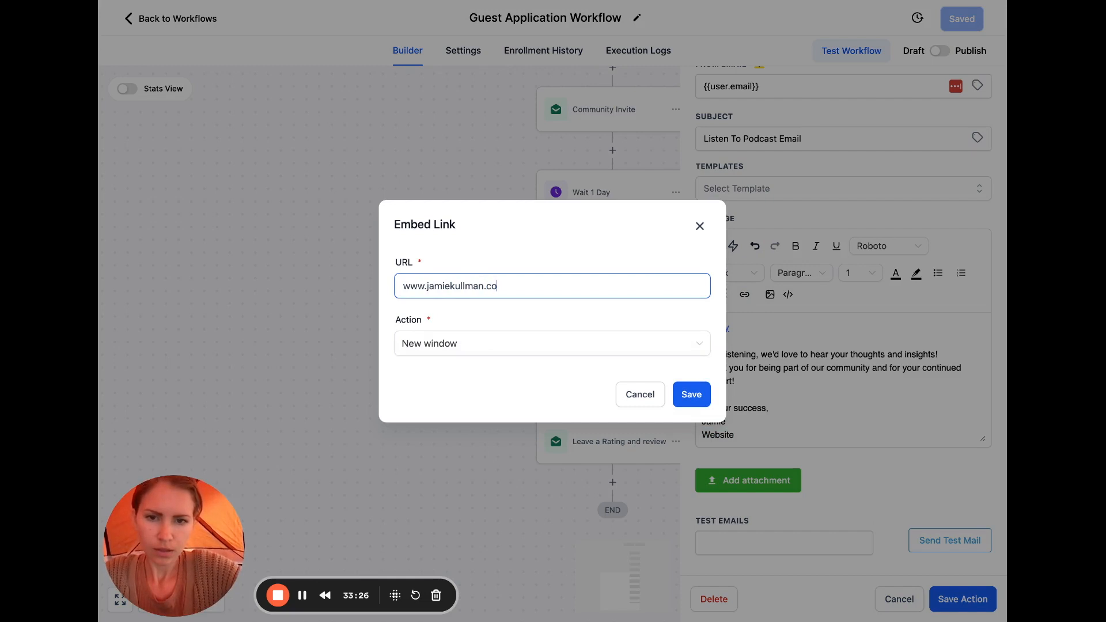
type("m")
left_click(691, 394)
left_click(827, 405)
scroll(828, 405, "up", 3)
scroll(828, 405, "down", 3)
Add the postscript 'p.s. enjoy' below the Website line
left_click(765, 436)
key("Return")
key("Return")
type("p.s.")
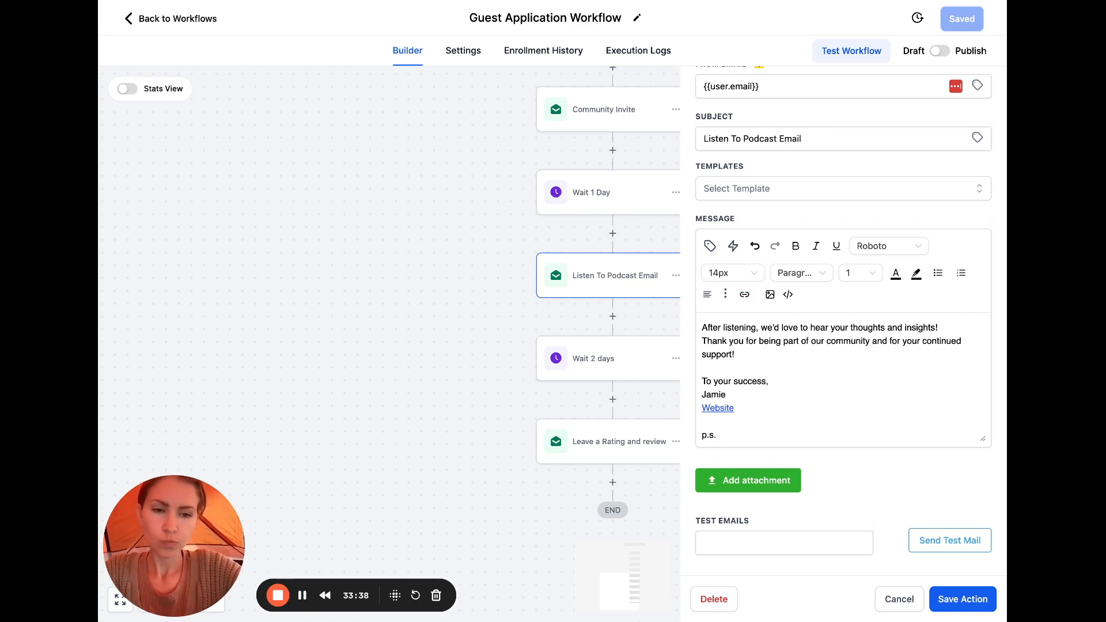
type("enjoy")
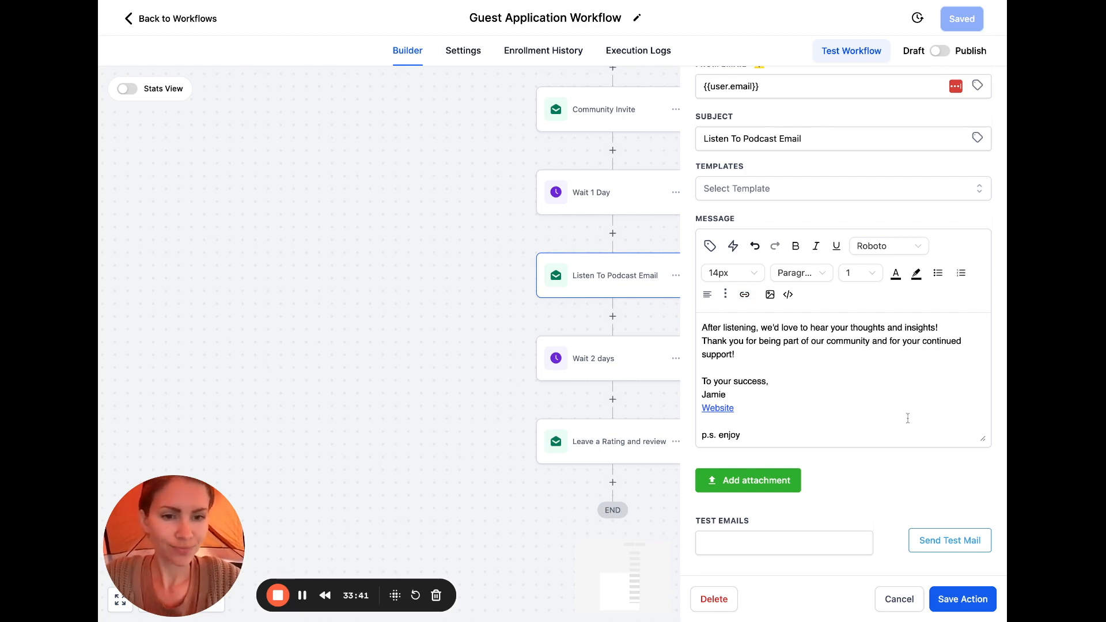
Open the message with the greeting 'Hey!' on its own line
scroll(902, 389, "up", 4)
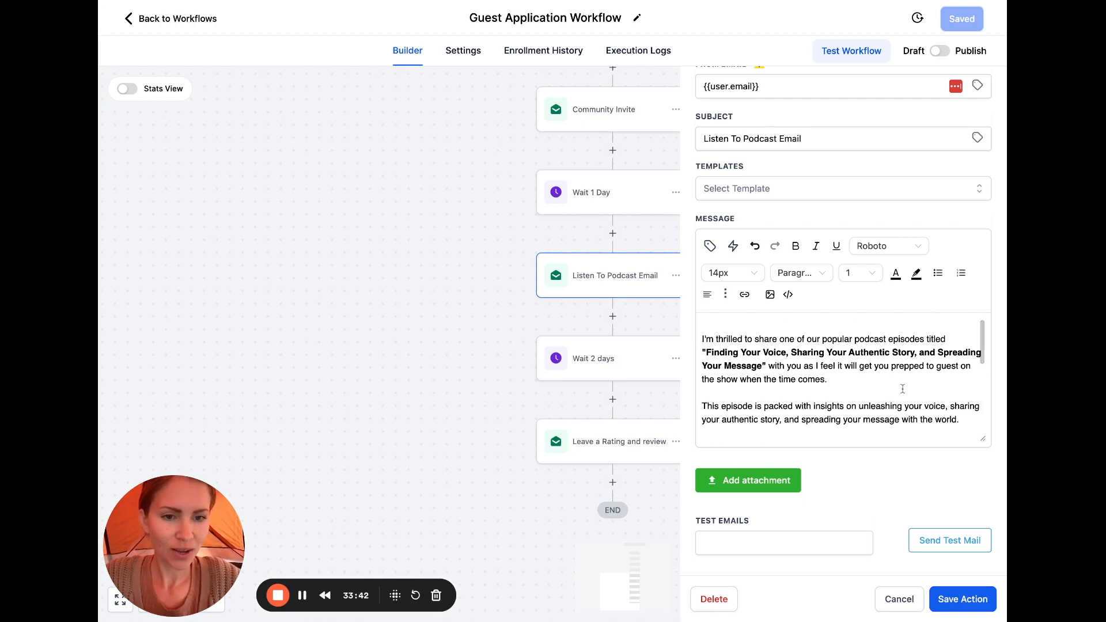
left_click(724, 326)
type("Hey!")
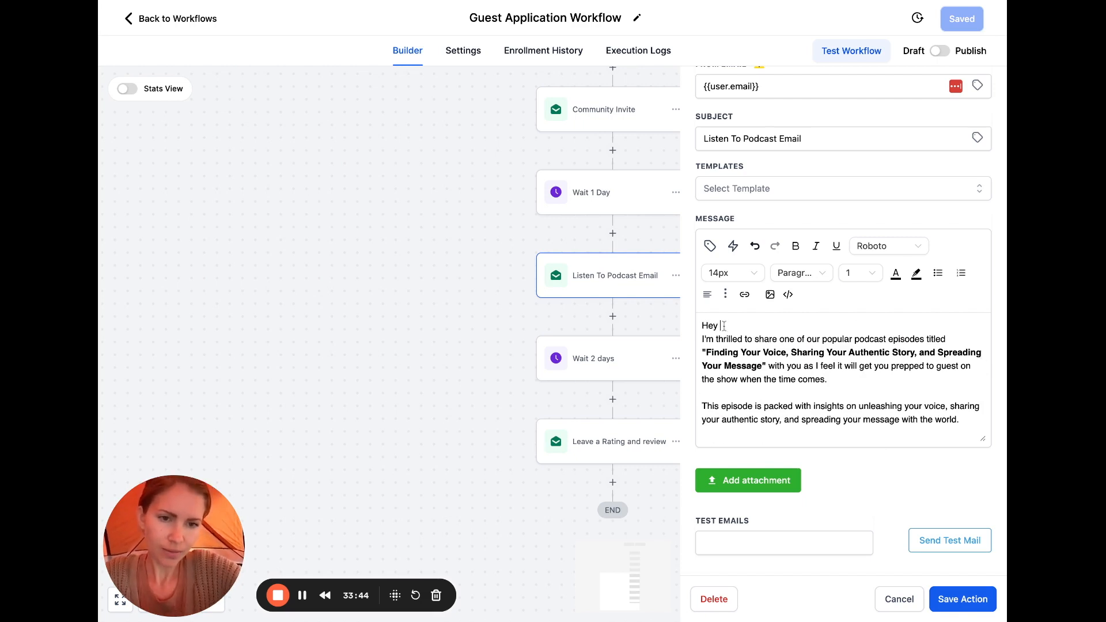
key("Return")
Save the Listen To Podcast Email action
scroll(795, 365, "down", 5)
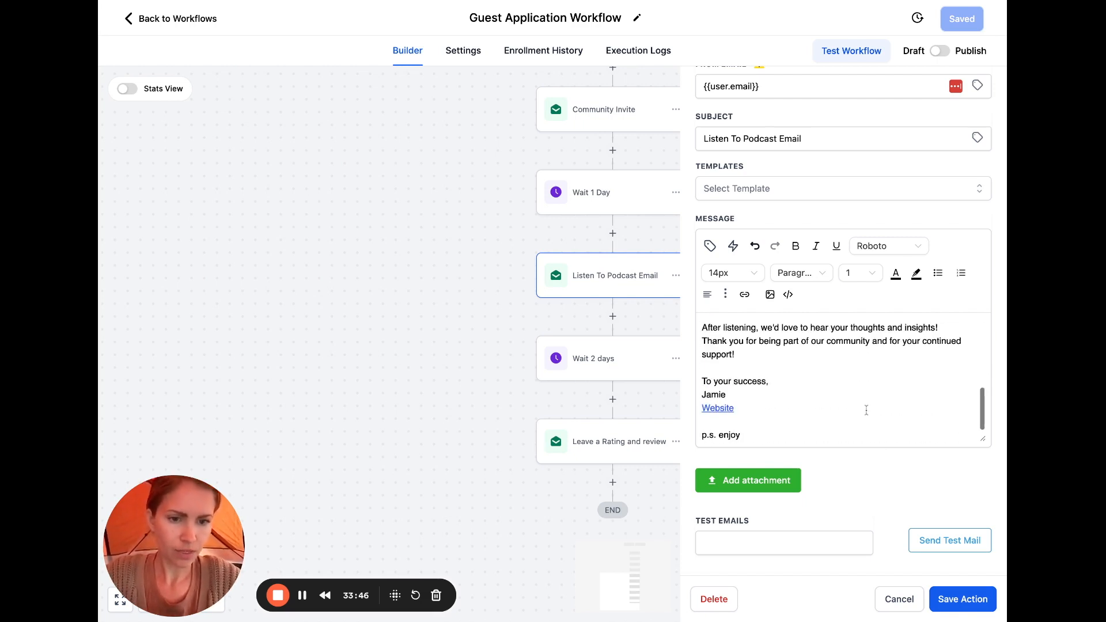
left_click(952, 598)
scroll(865, 315, "up", 4)
scroll(865, 315, "up", 8)
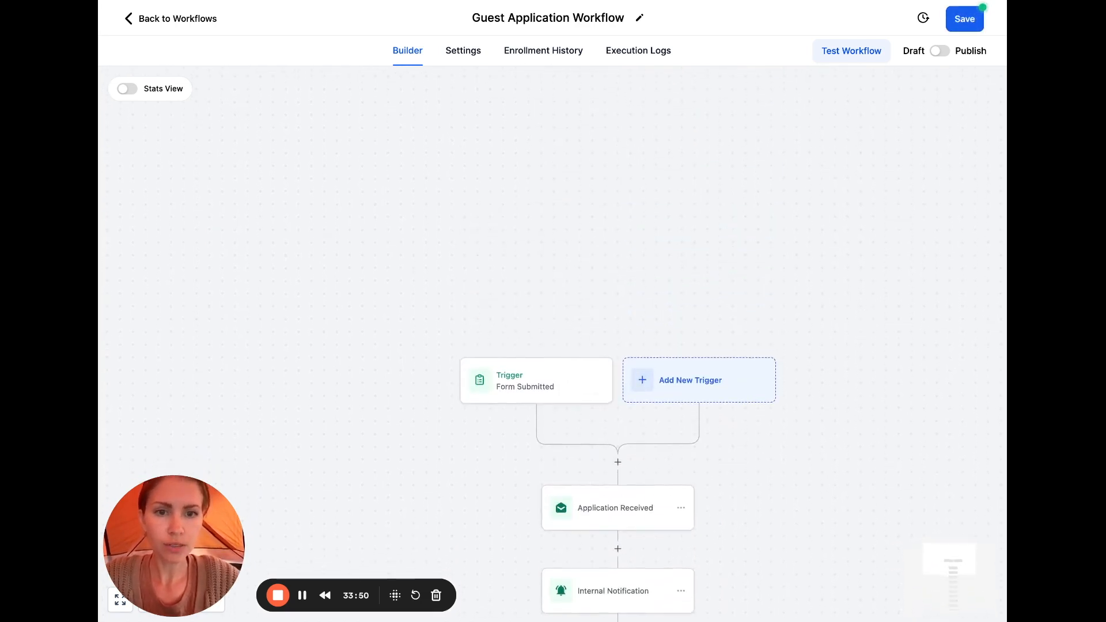
Save the workflow, switch it from Draft to Publish, and save again
left_click(960, 27)
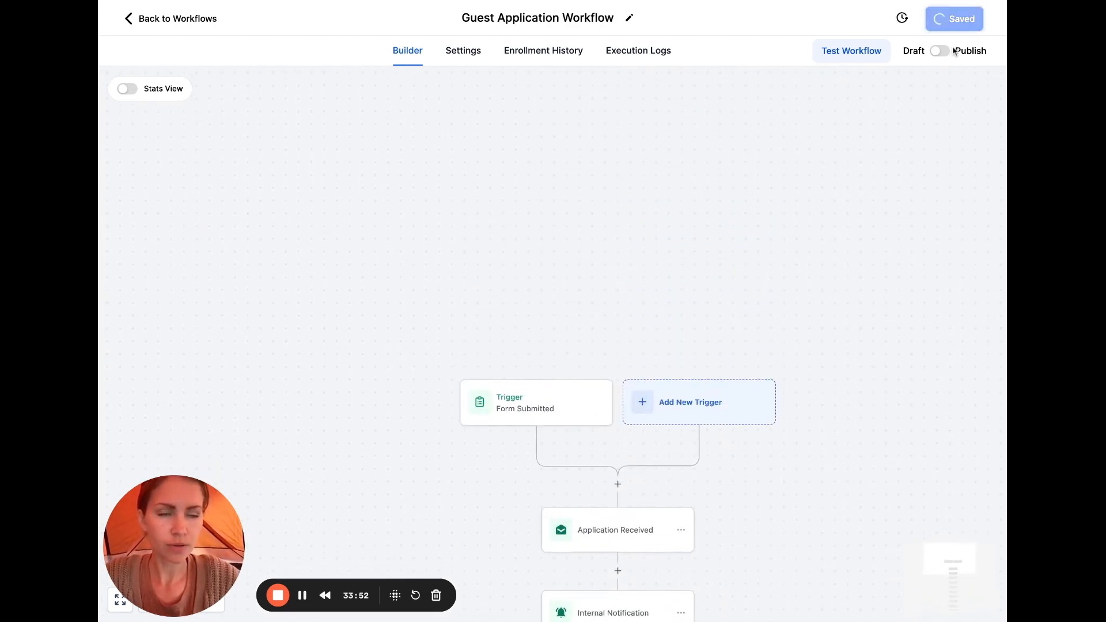
left_click(984, 20)
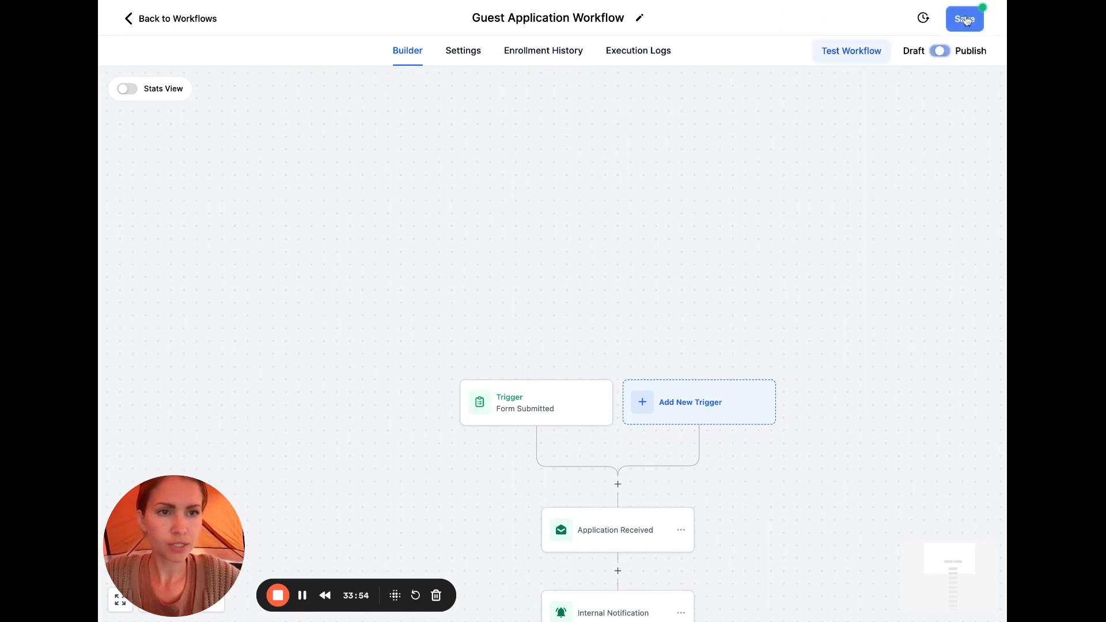
left_click(967, 19)
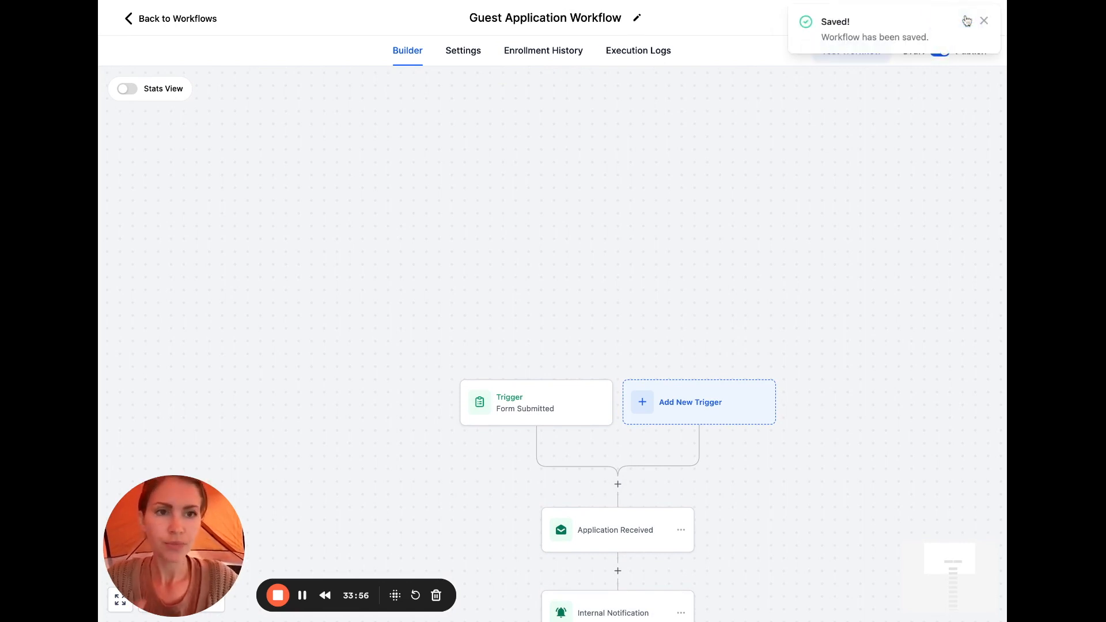